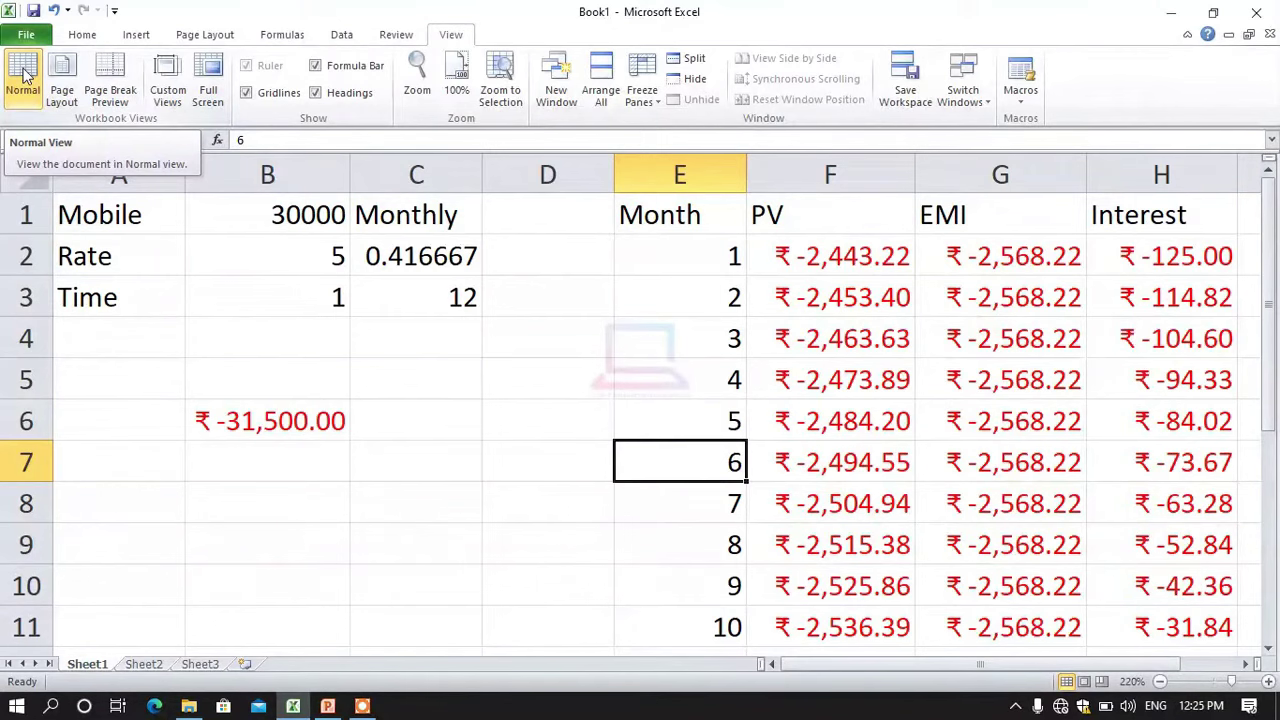
Step: Zoom Sheet1 out to 46% in Normal view and bring the zoom back up to 96%
scroll(449, 371, down, 7)
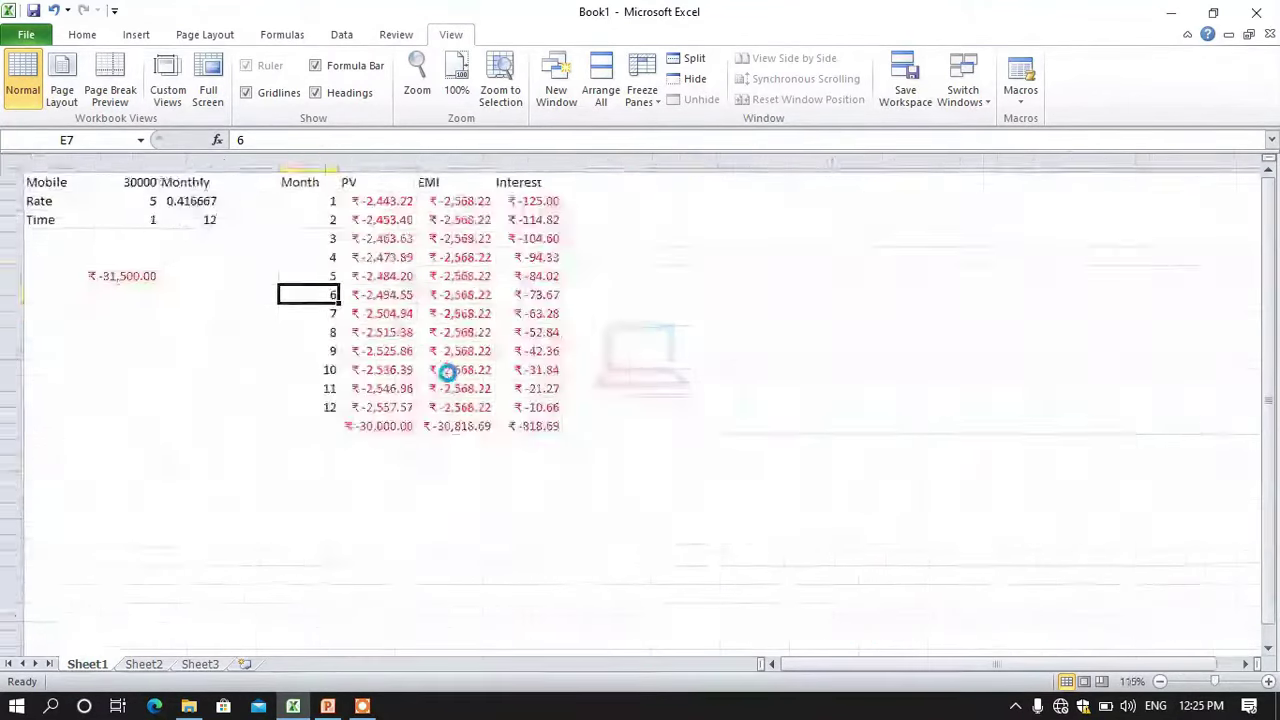
scroll(447, 371, down, 2)
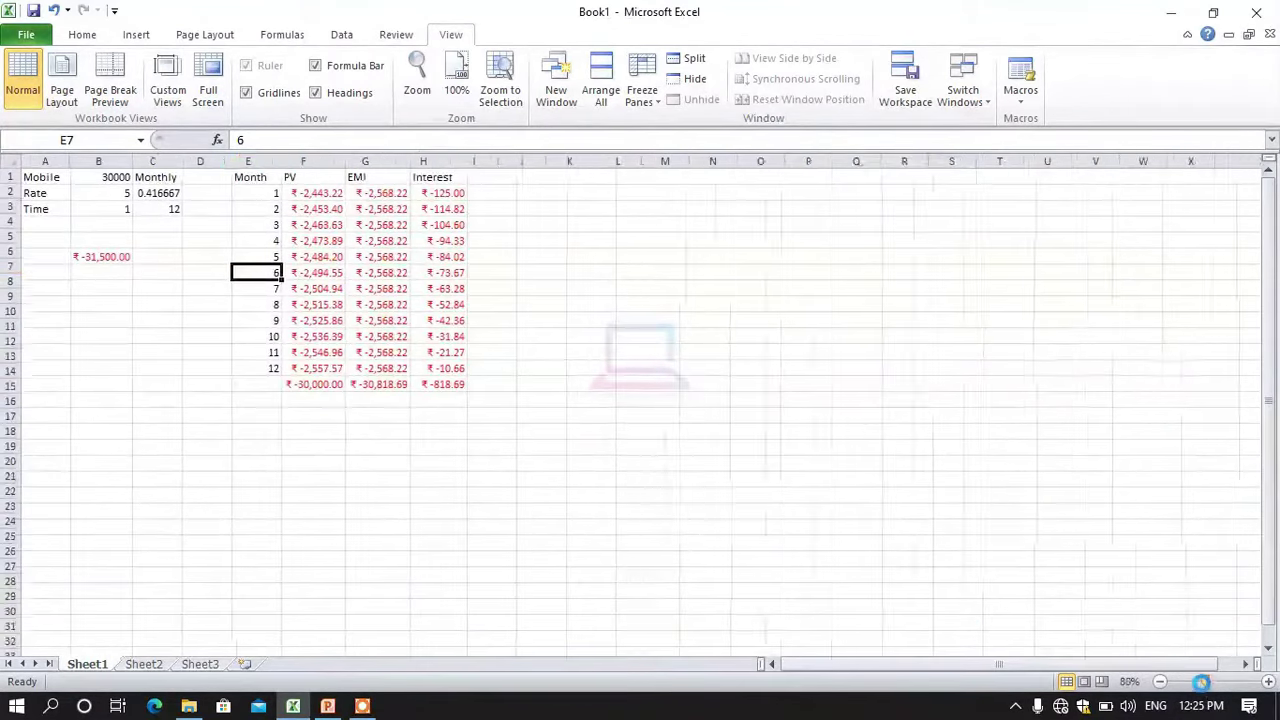
mouse_move(1201, 681)
mouse_down()
mouse_move(1170, 683)
mouse_move(1264, 681)
mouse_move(1190, 698)
mouse_up()
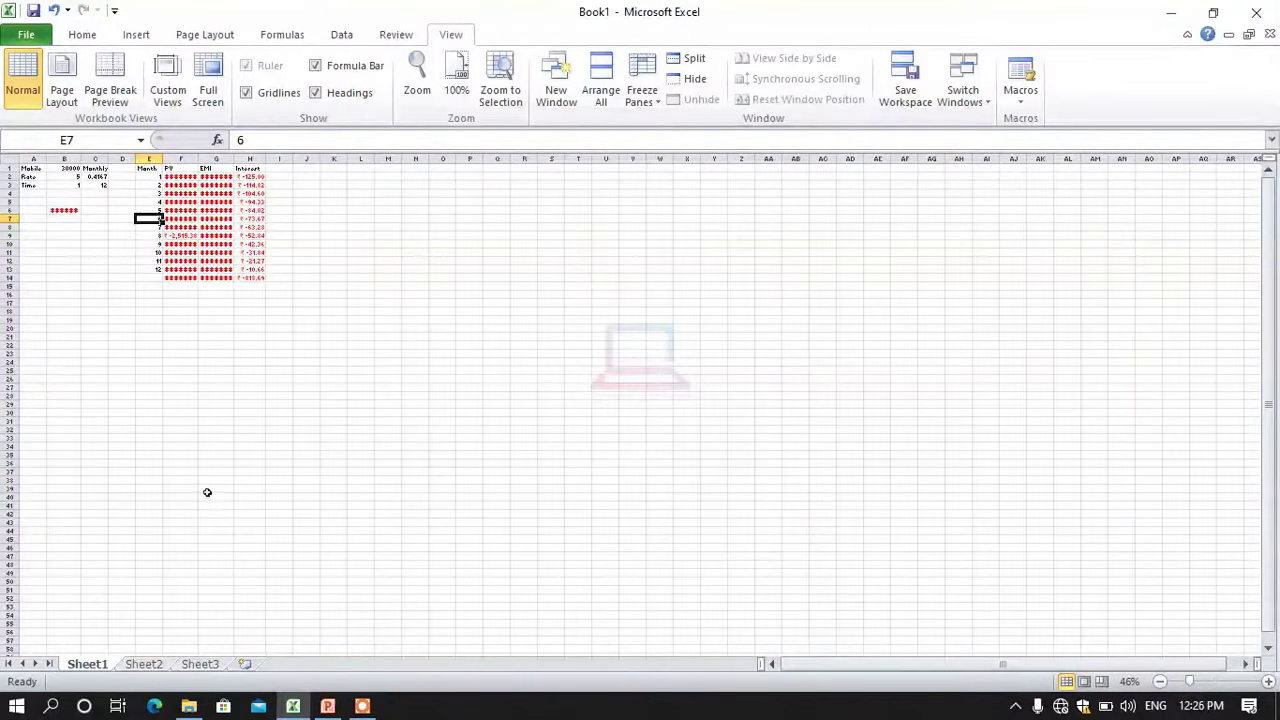
click(450, 238)
click(306, 344)
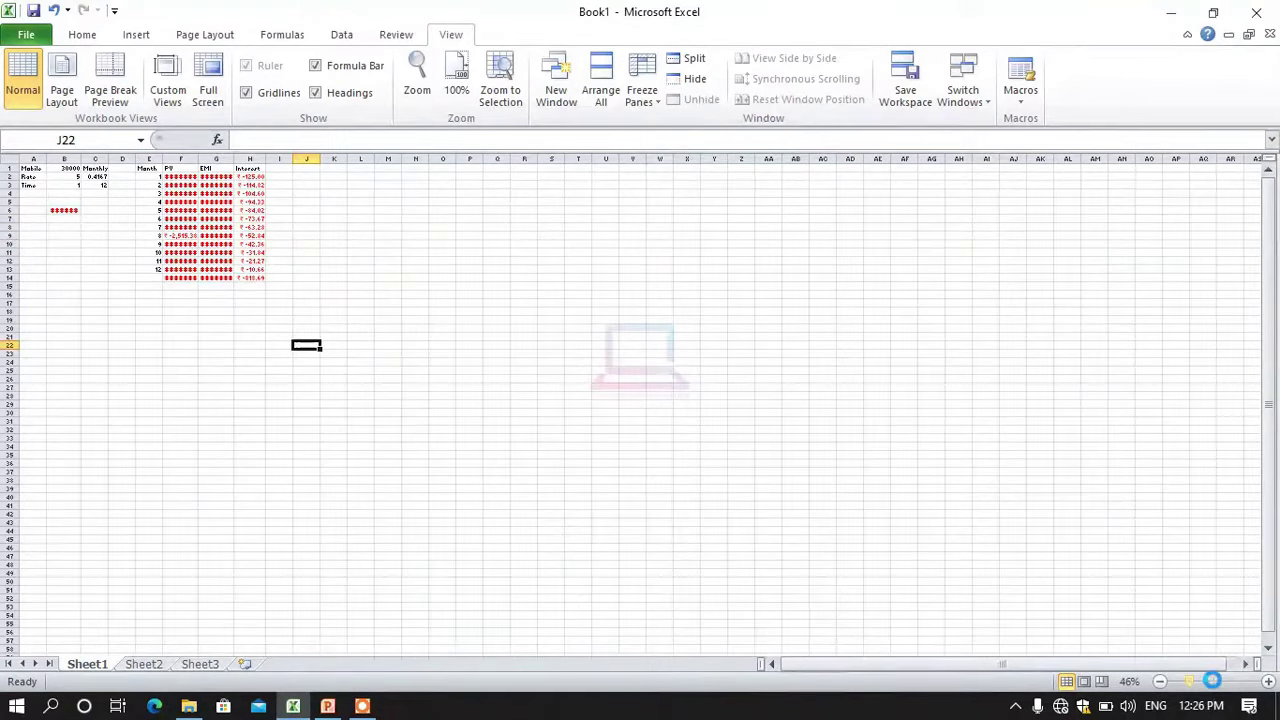
click(1210, 682)
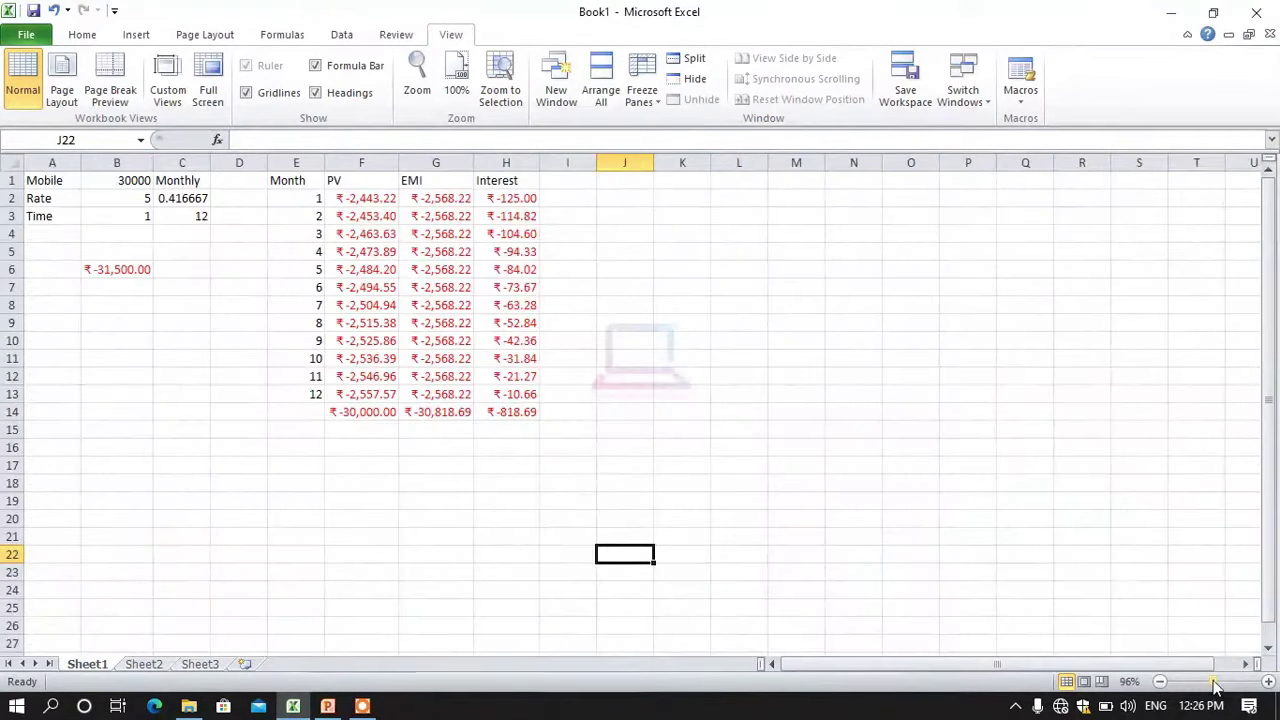
Step: Switch Sheet1 to Page Layout view and reduce the zoom to 30% to show several pages at once
click(62, 88)
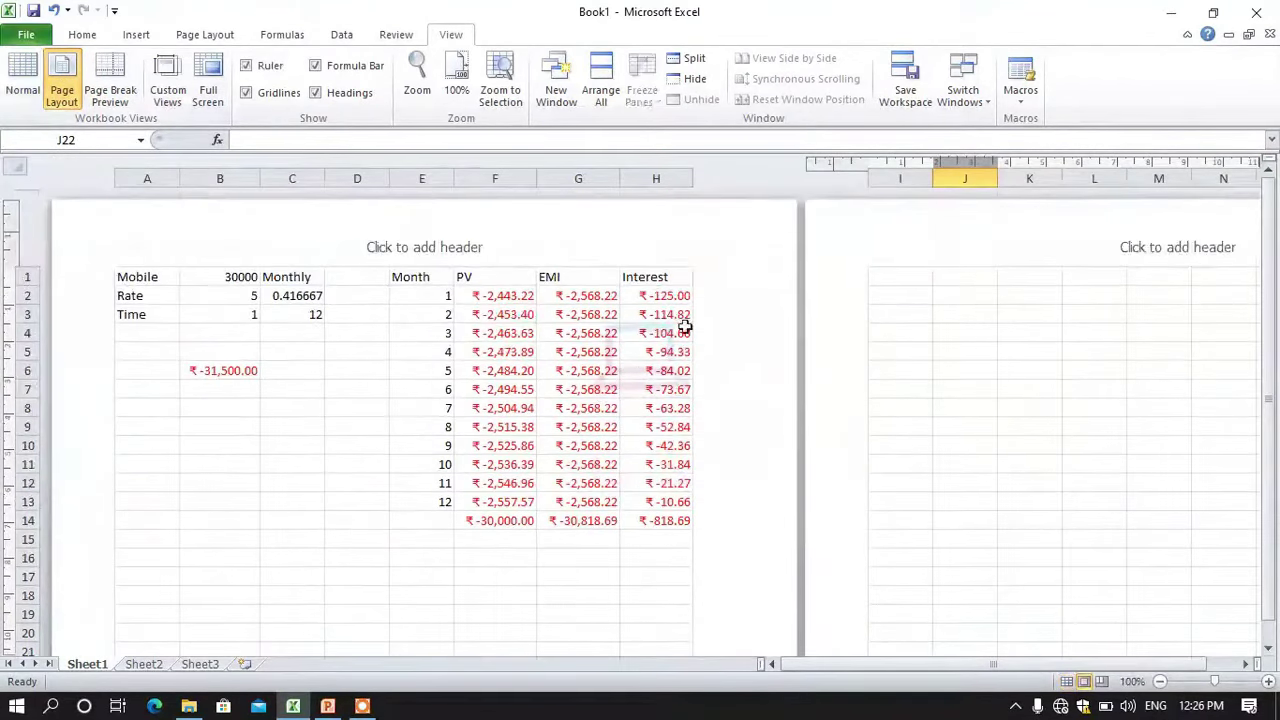
click(1160, 681)
click(1160, 681)
click(1160, 681)
click(1160, 681)
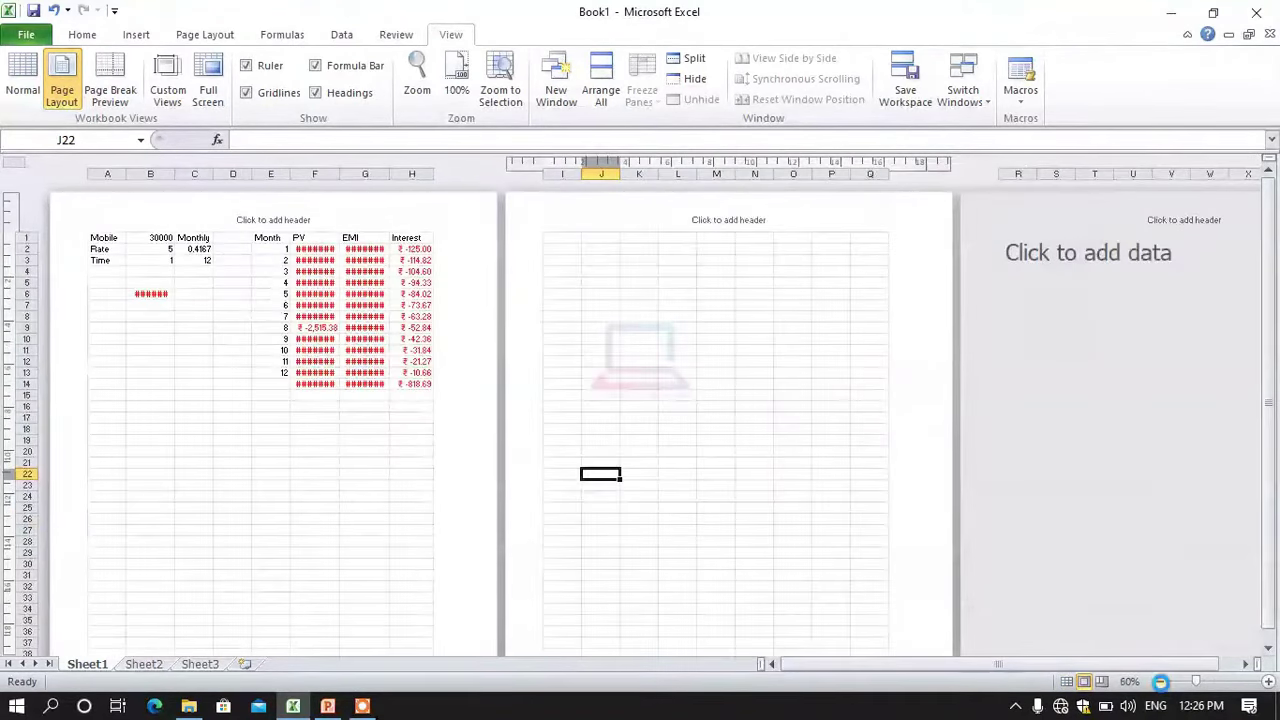
click(1160, 681)
click(1160, 681)
click(1160, 681)
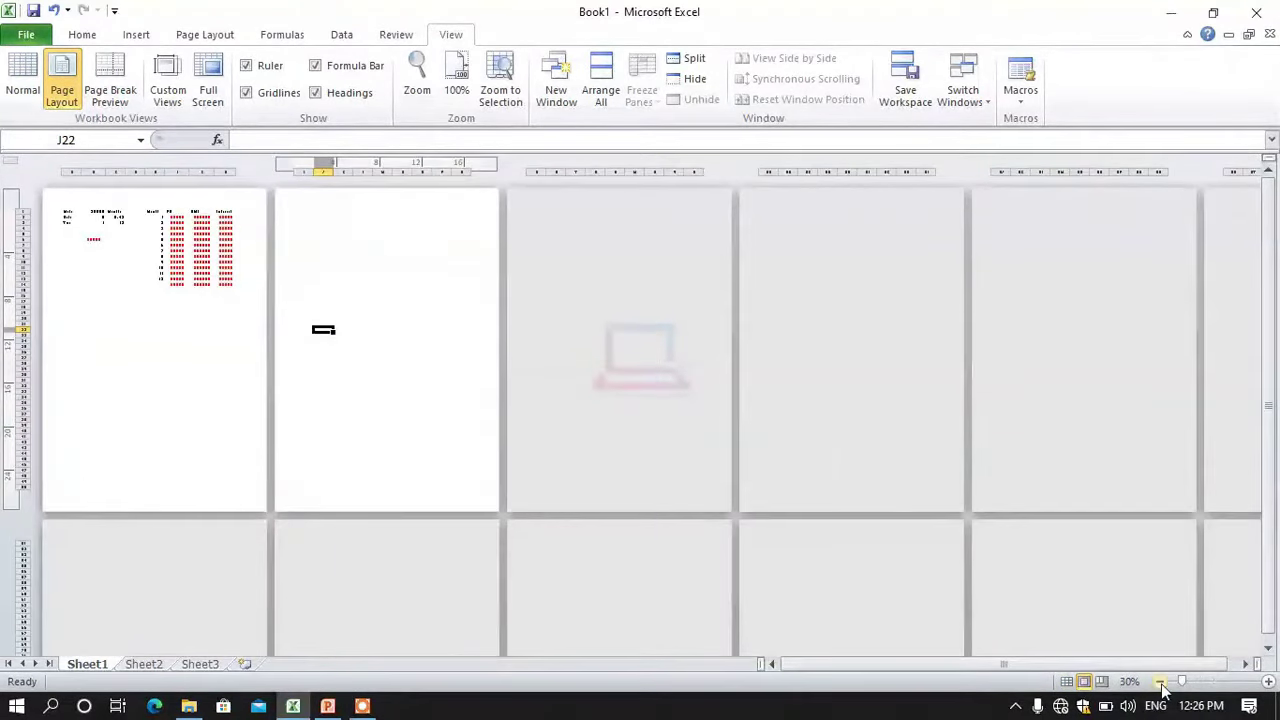
Step: Examine the individual pages of the layout by selecting a cell on each, ending on the first page
click(149, 364)
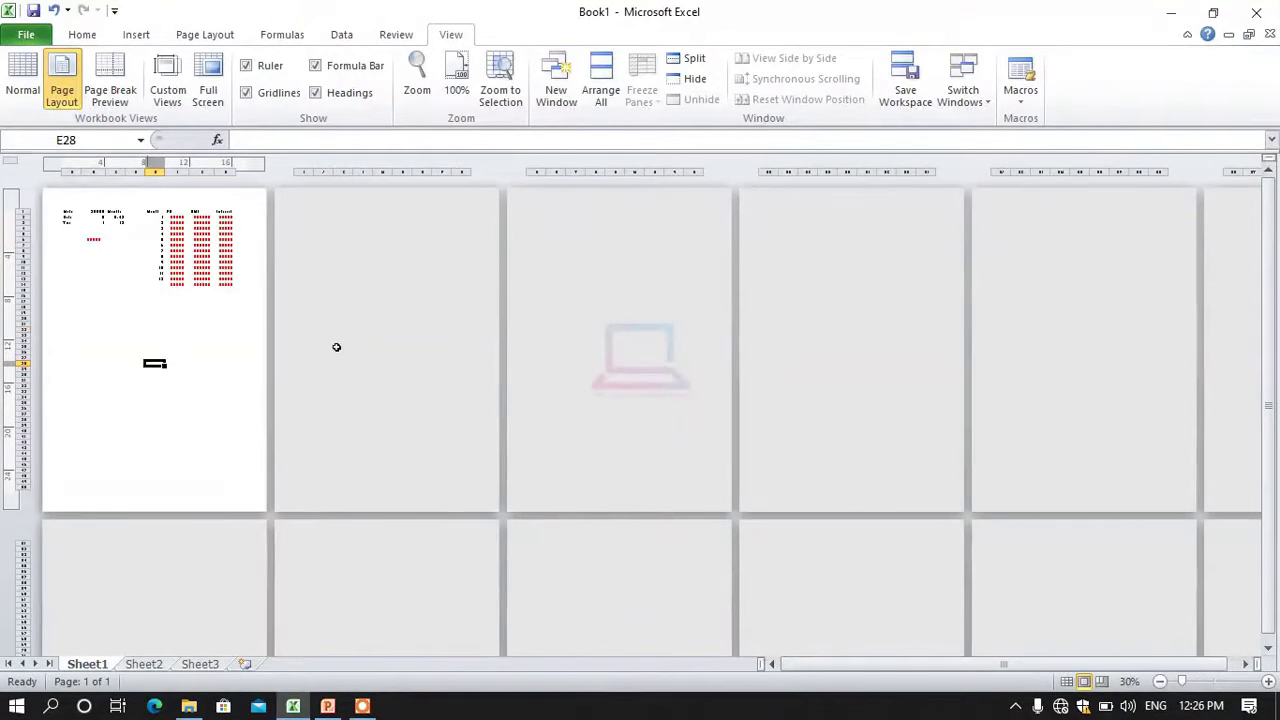
click(338, 343)
click(567, 360)
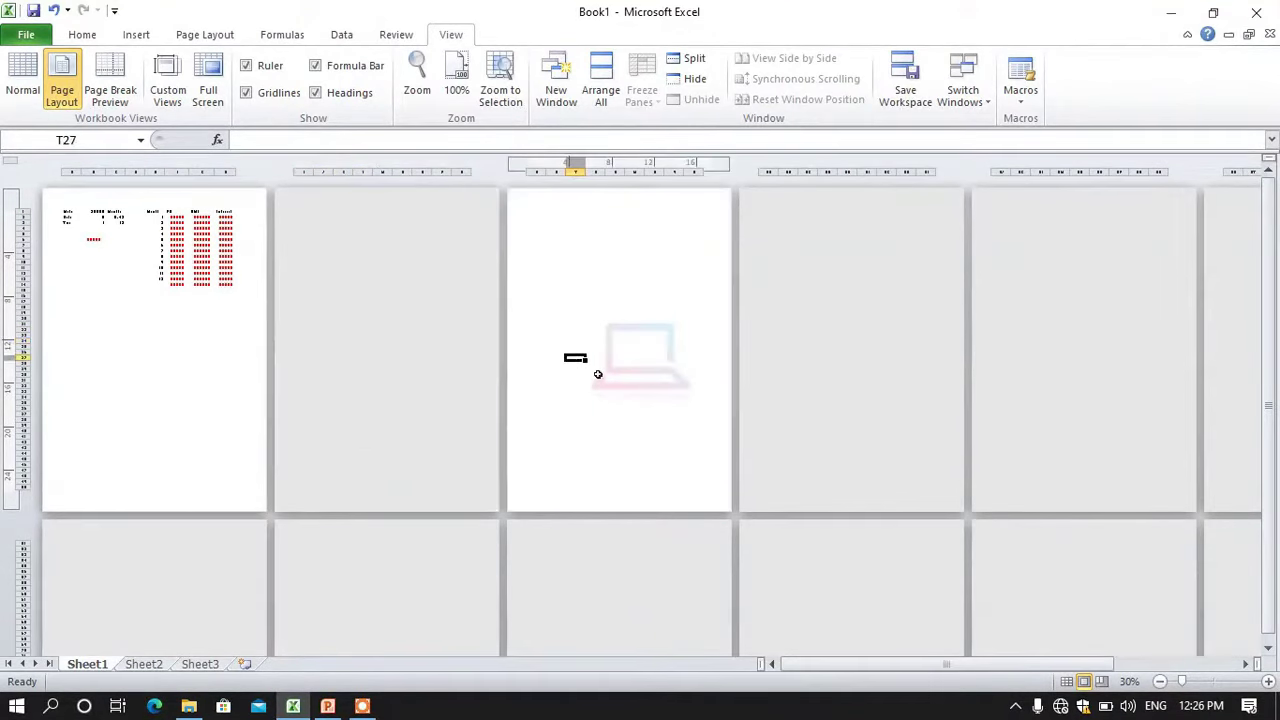
click(862, 394)
click(1058, 392)
click(1060, 570)
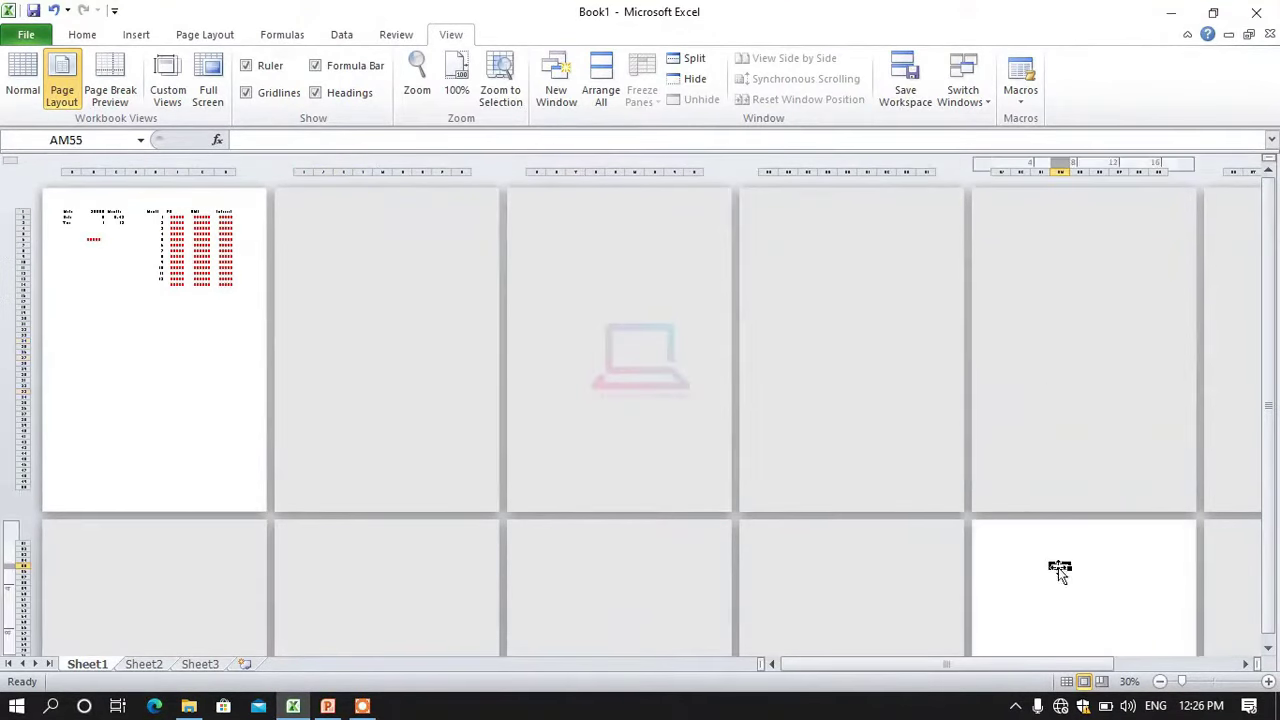
click(886, 580)
click(614, 580)
click(420, 568)
click(205, 566)
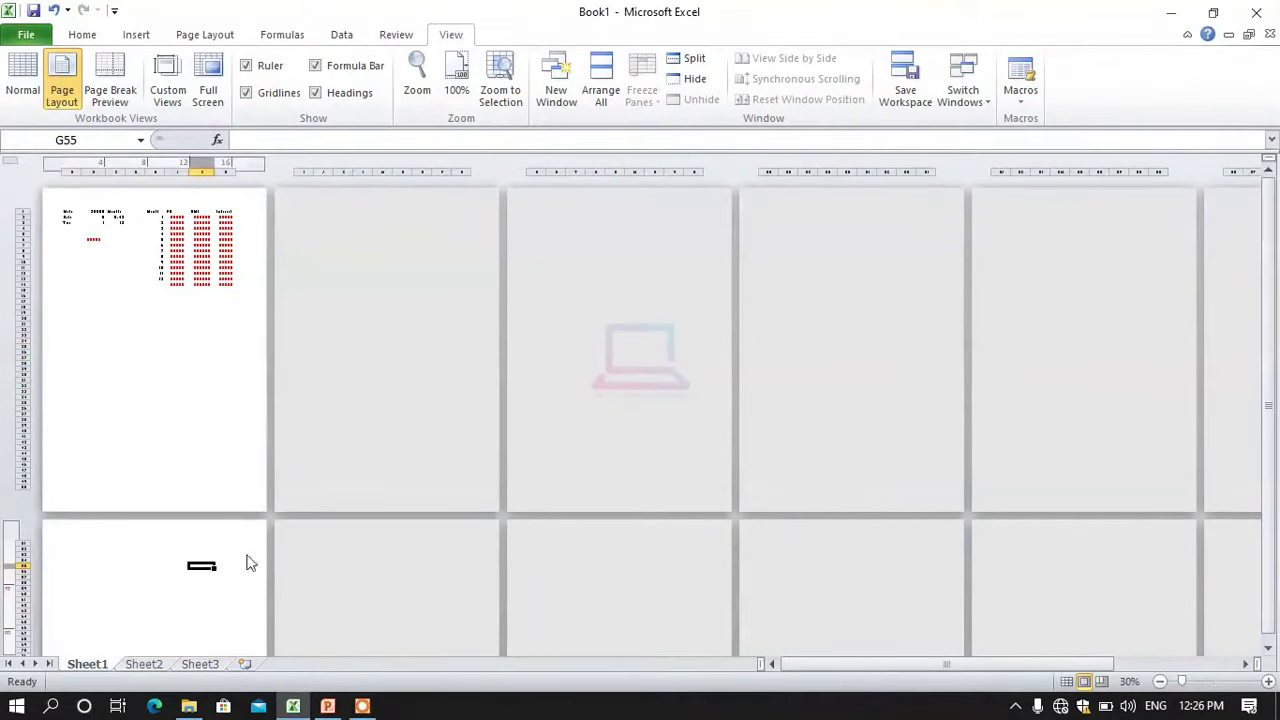
click(176, 398)
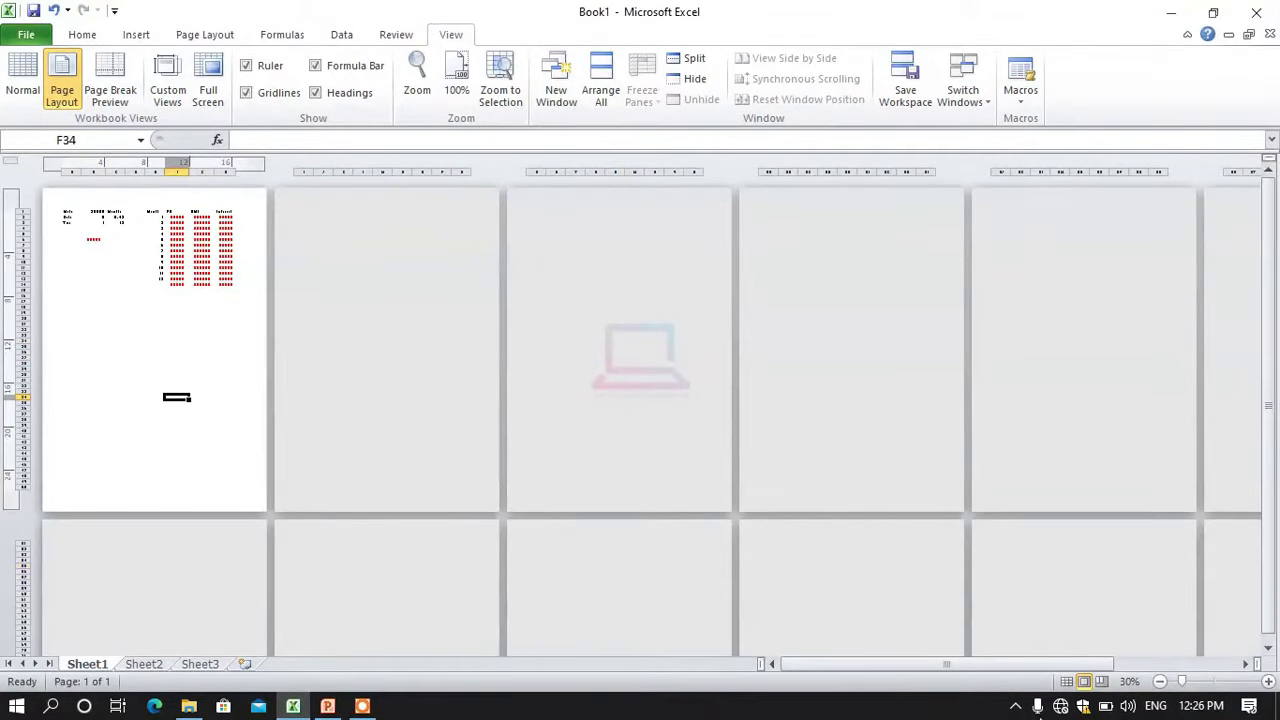
Step: Enlarge the page layout to 118% and examine the header and footer areas of the first page
click(1219, 682)
scroll(516, 448, up, 6)
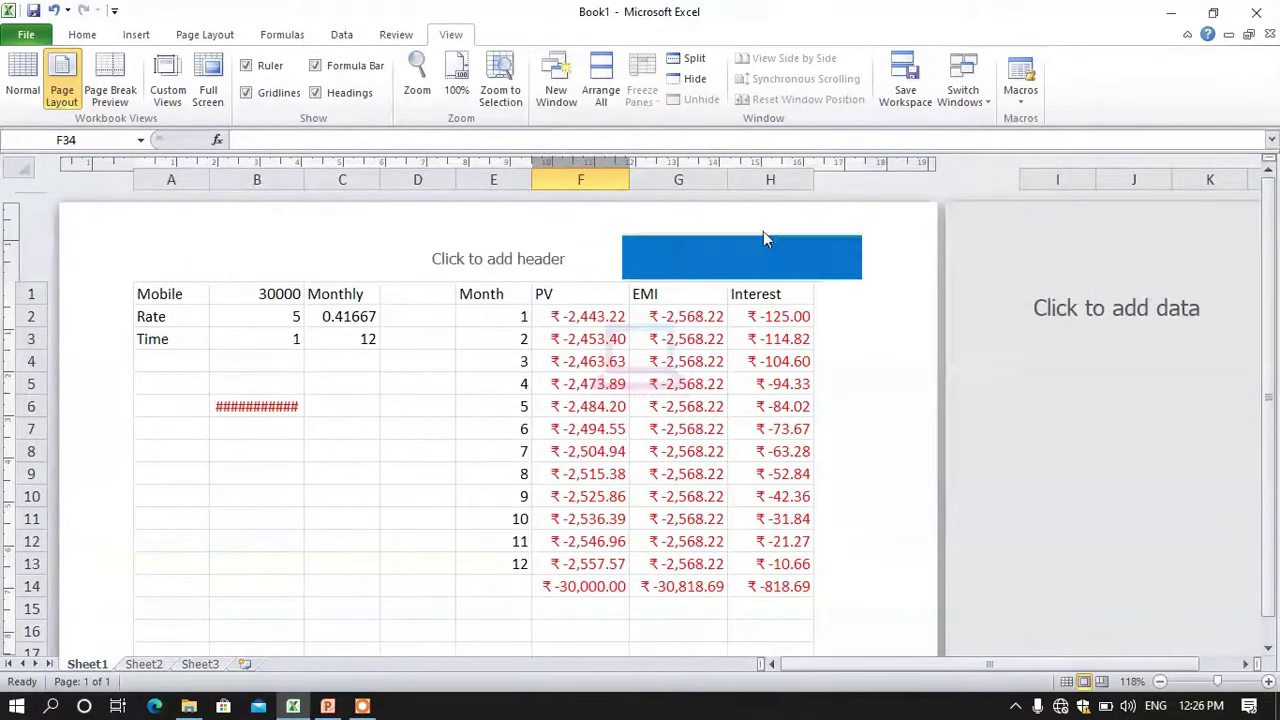
scroll(377, 434, down, 12)
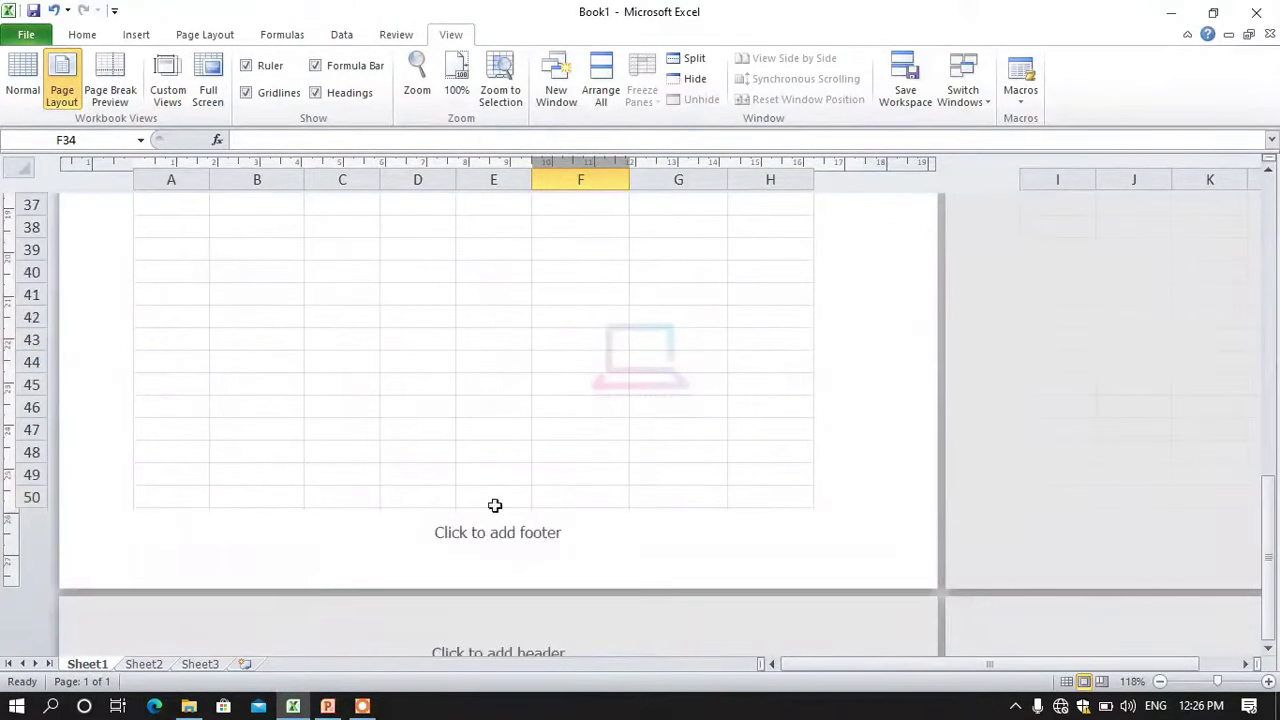
scroll(565, 483, up, 12)
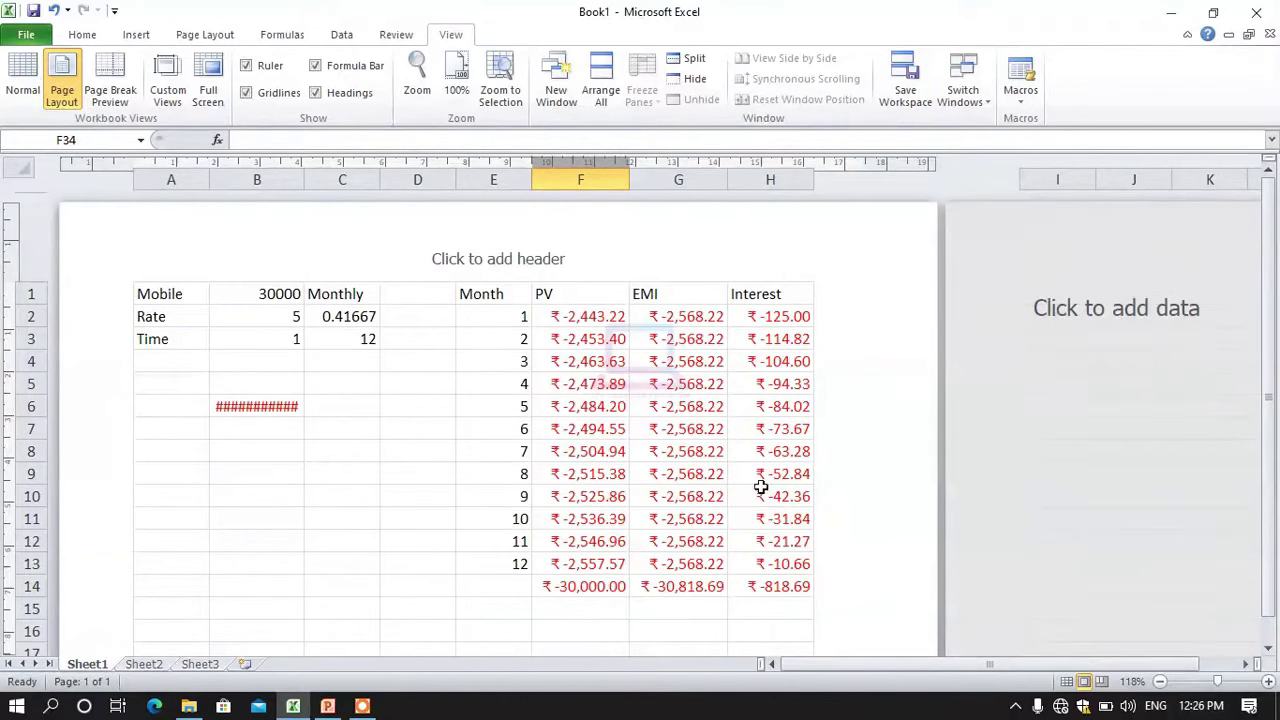
scroll(755, 484, down, 3)
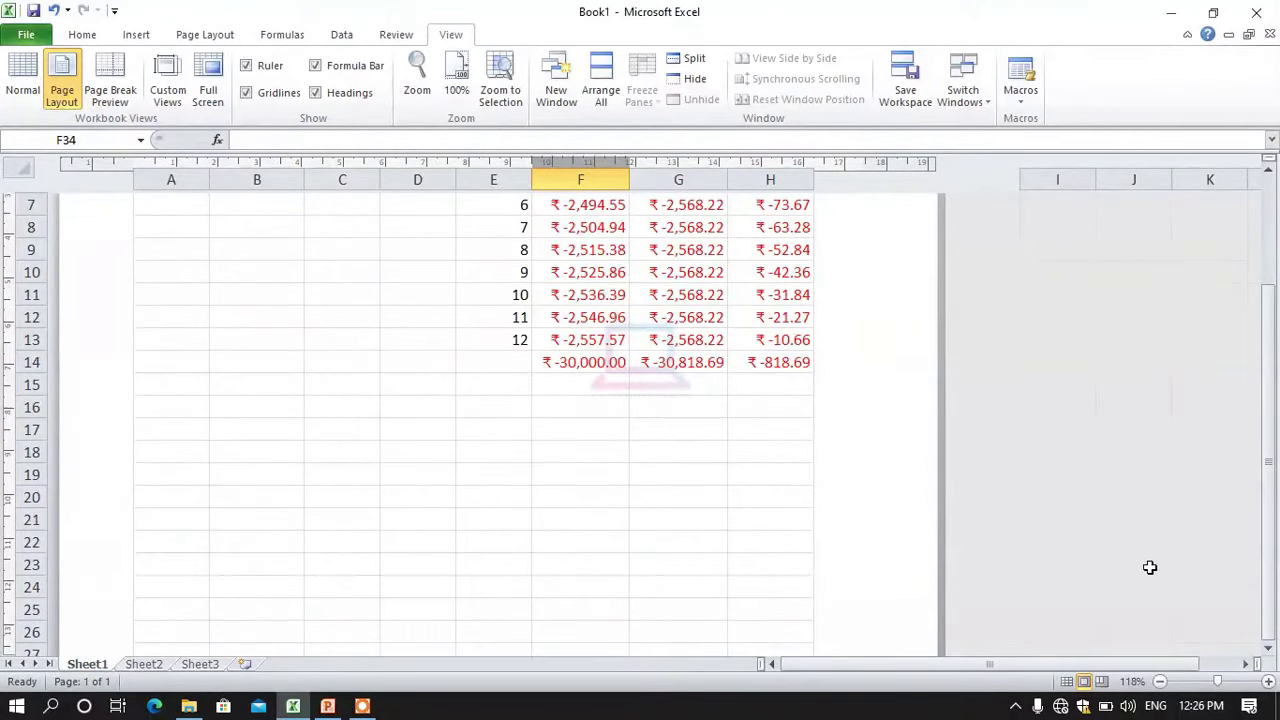
Step: Switch Sheet1 to Page Break Preview, dismiss the welcome message and enlarge the view to 130%
click(22, 85)
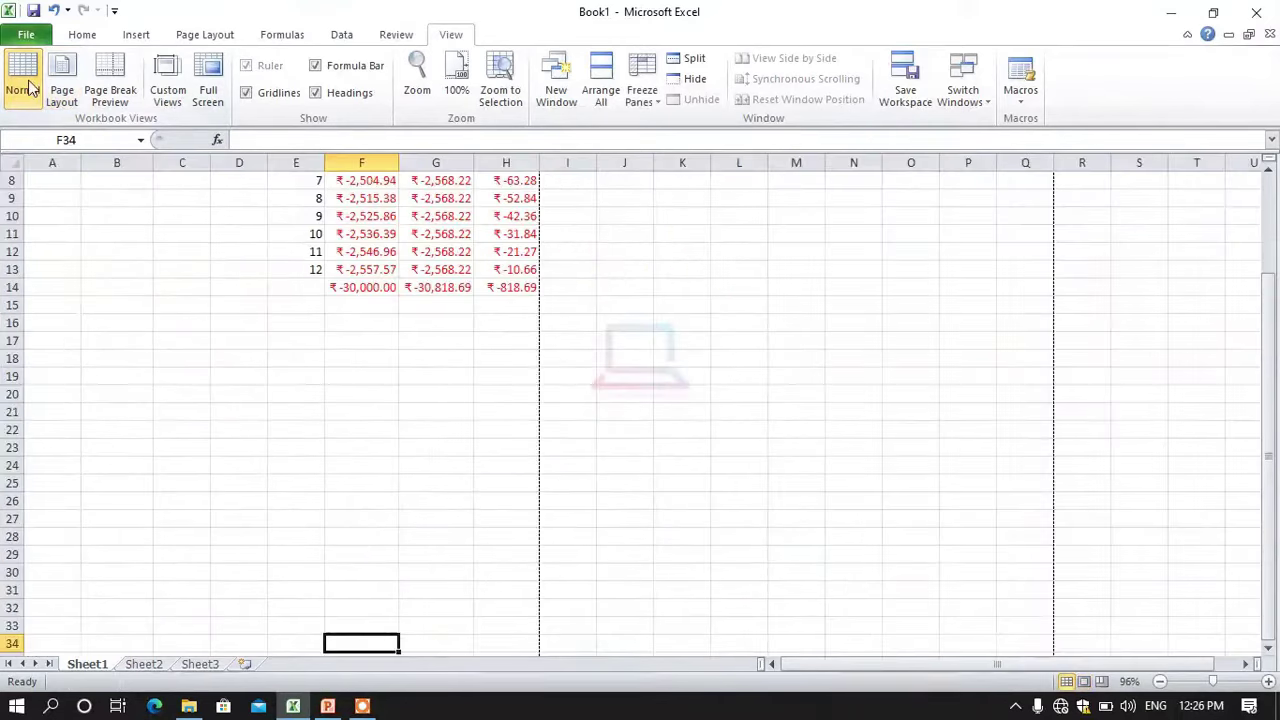
click(110, 80)
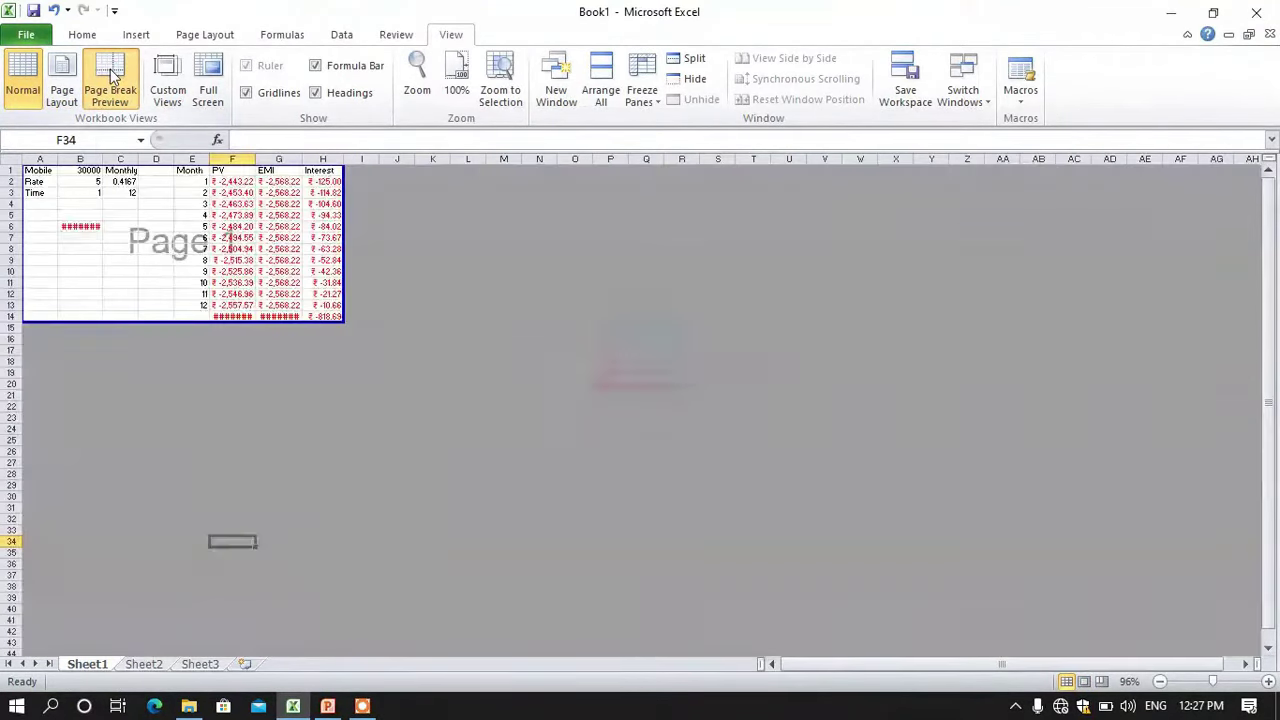
click(716, 365)
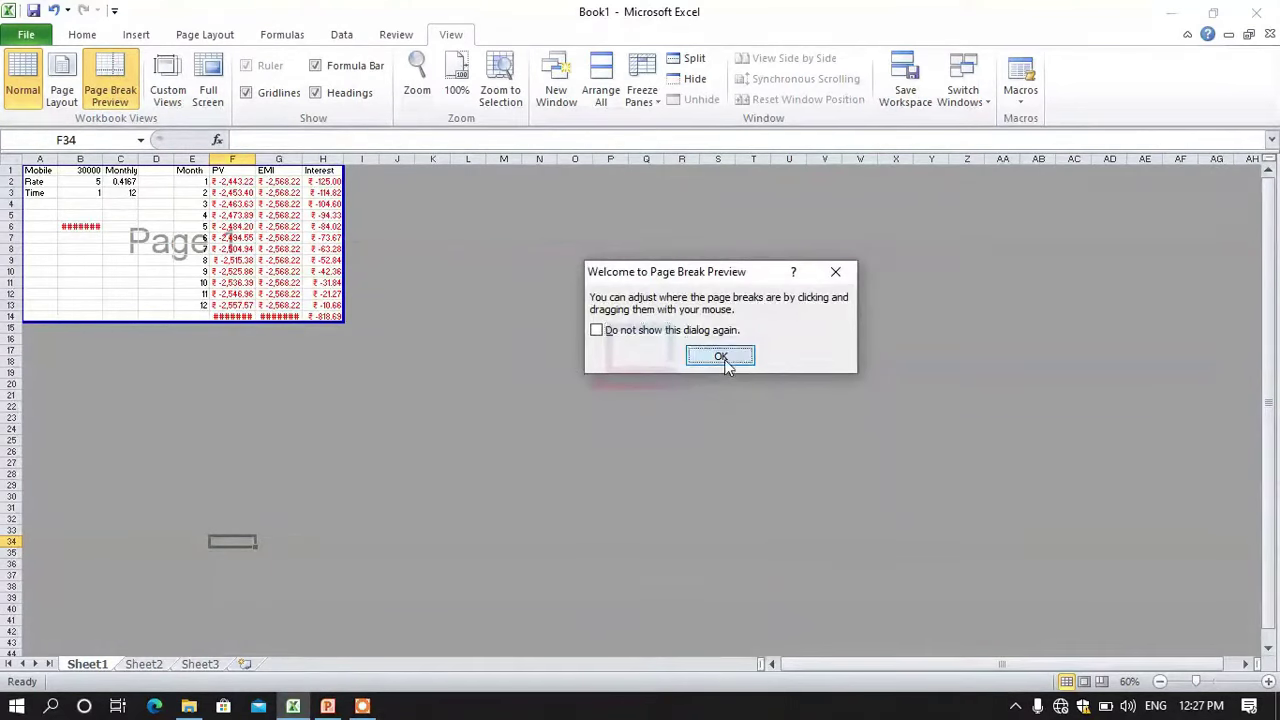
scroll(275, 300, up, 7)
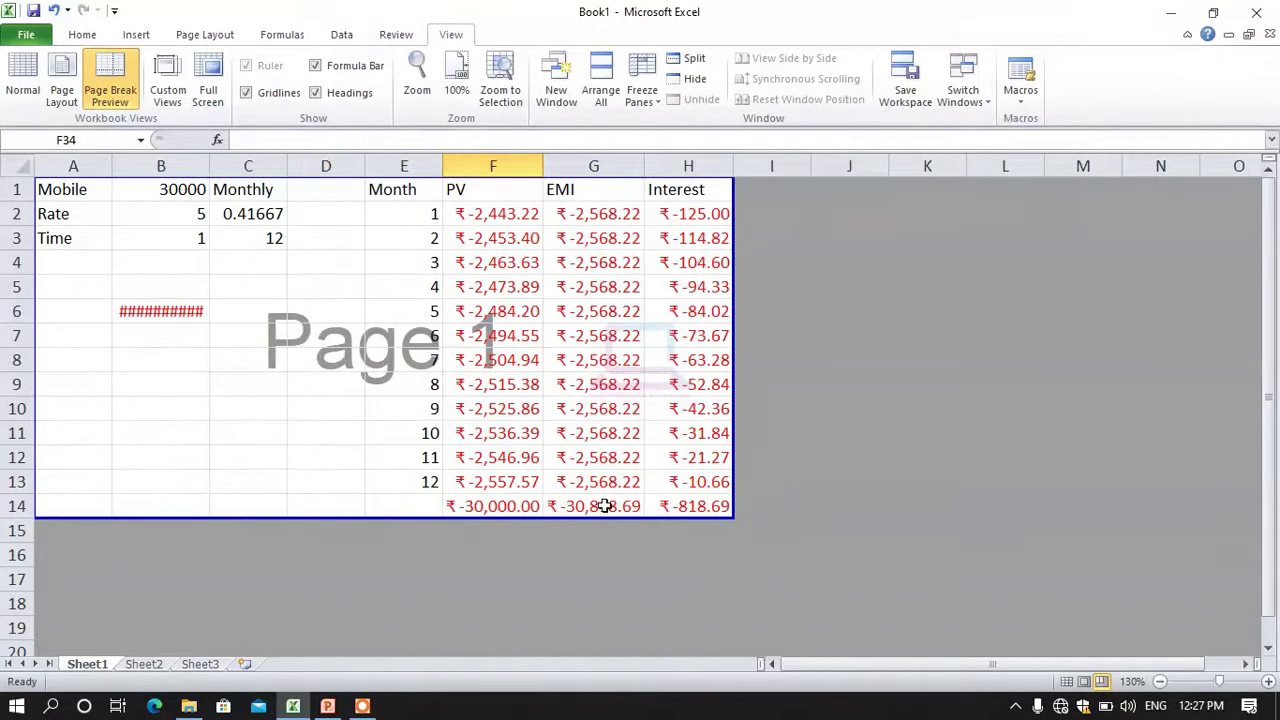
Step: Examine the grey area outside the page break border and the cells within Page 1 by selecting cells in both
click(995, 500)
click(1130, 335)
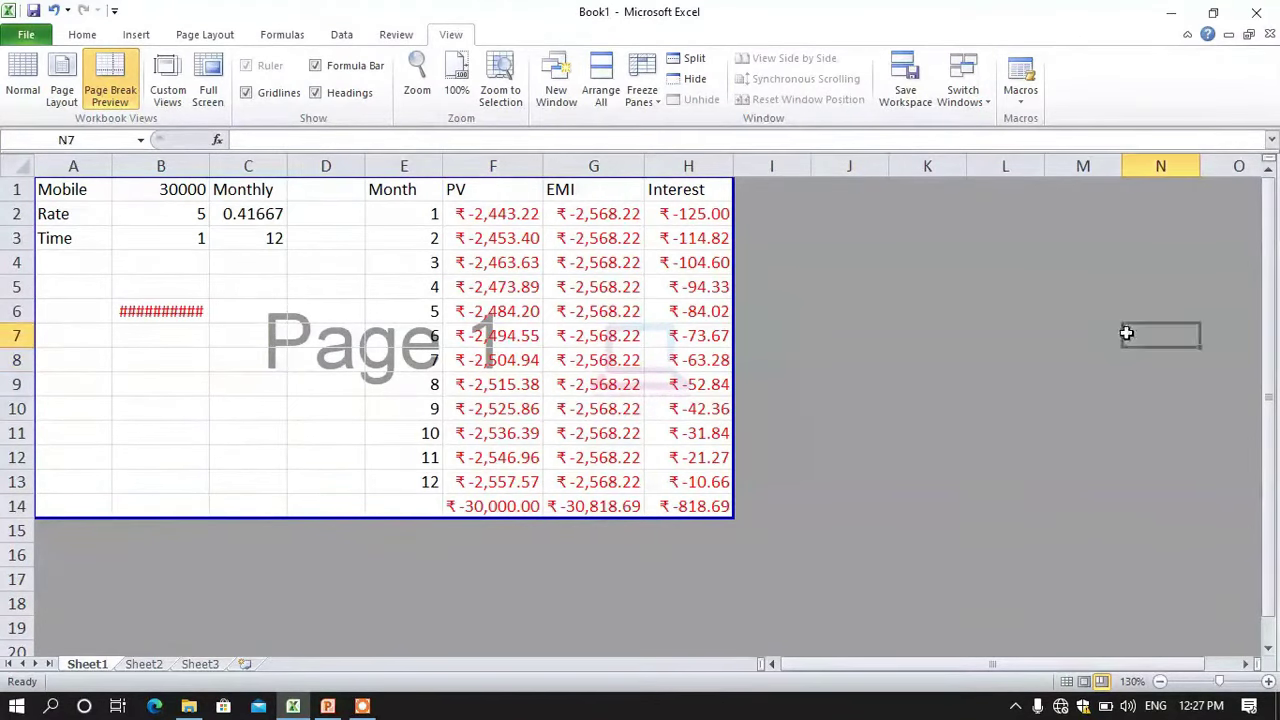
click(1072, 485)
drag(749, 214, 1117, 560)
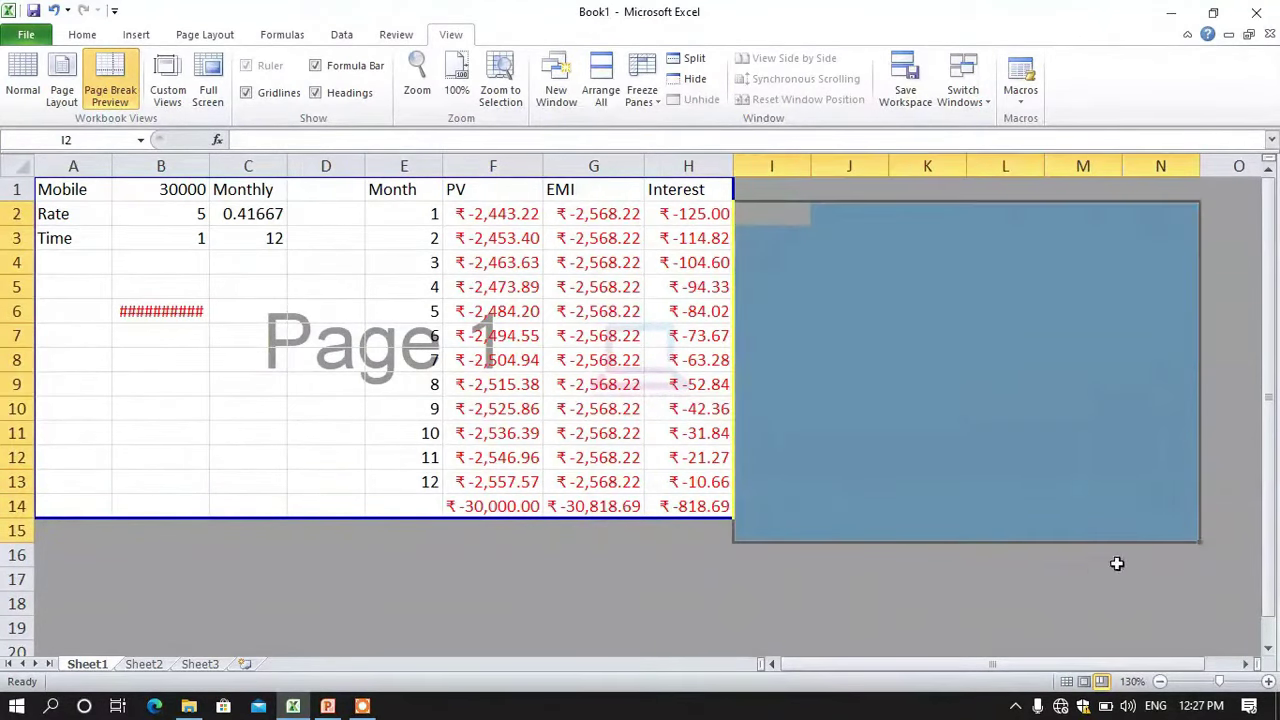
click(1090, 578)
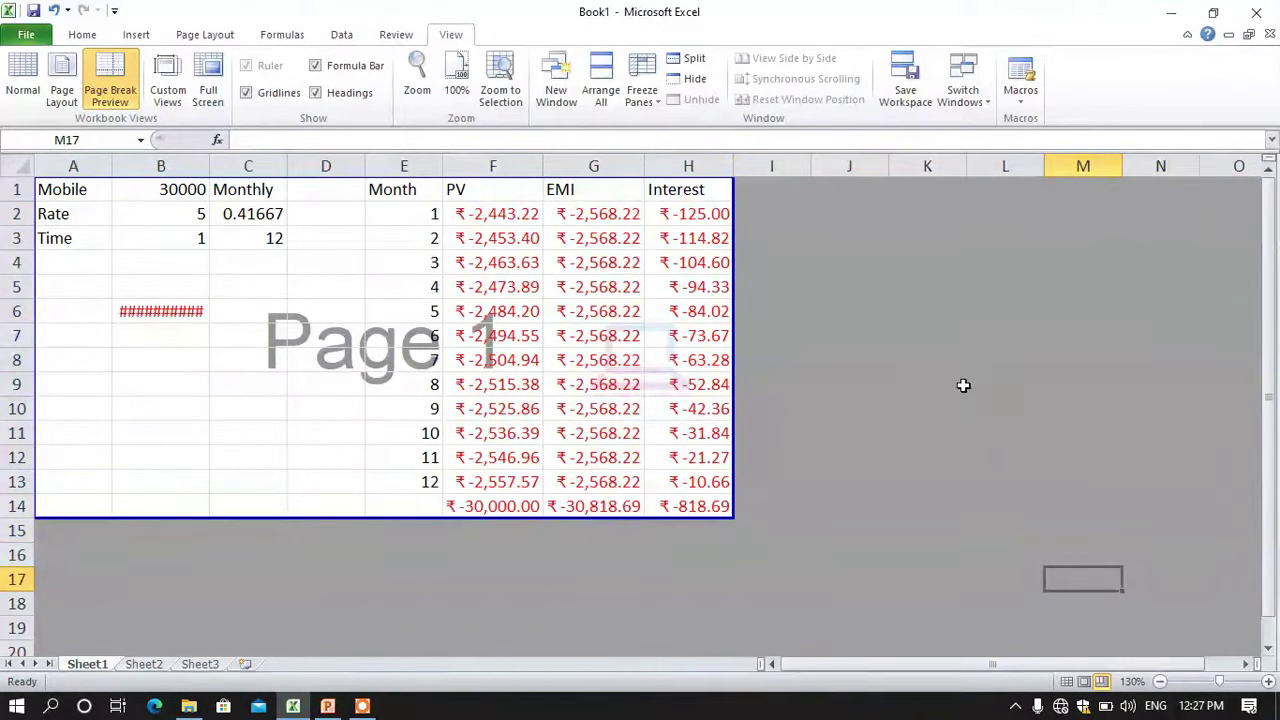
click(500, 360)
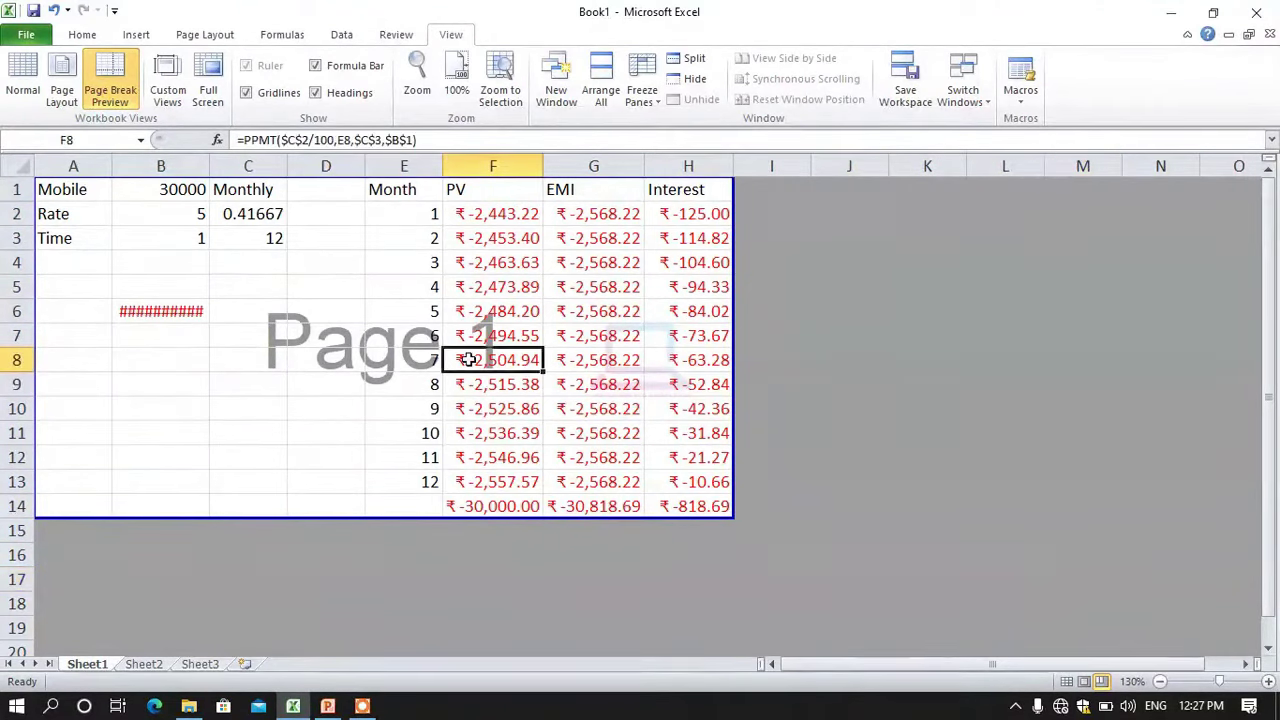
click(590, 408)
click(345, 440)
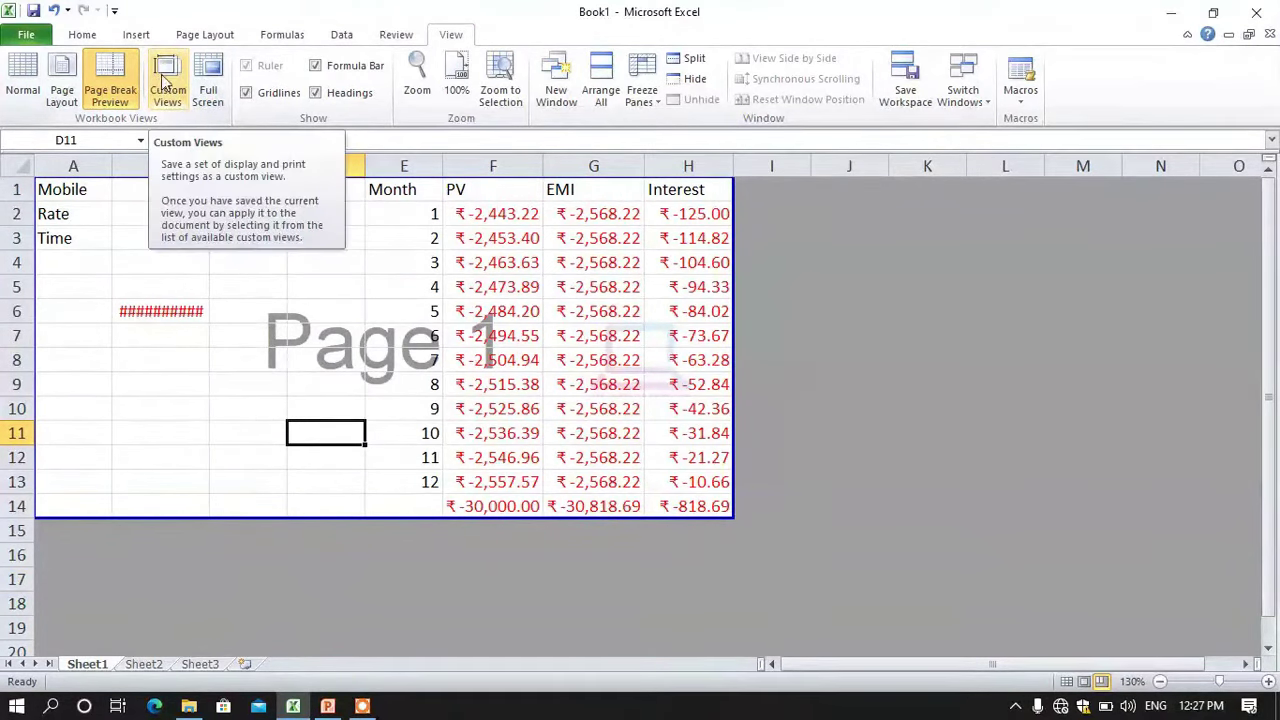
Step: Return Sheet1 to Normal view and select the empty cell M11
click(23, 76)
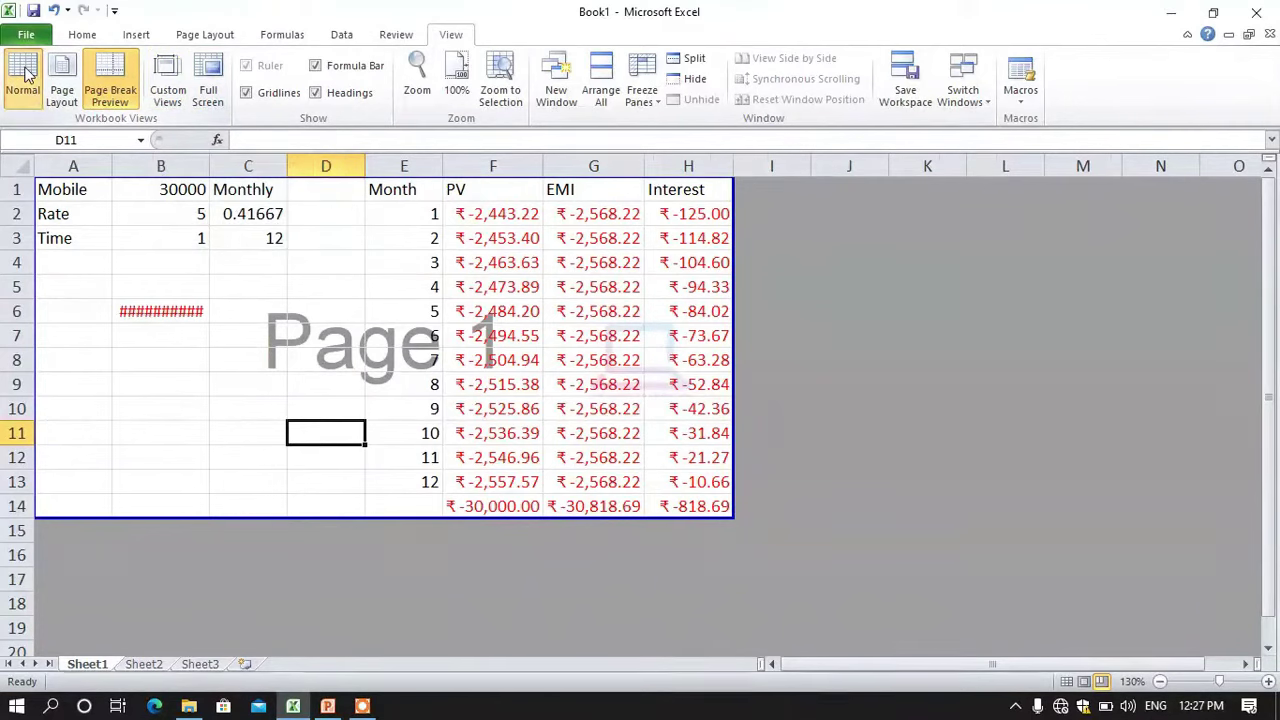
click(689, 377)
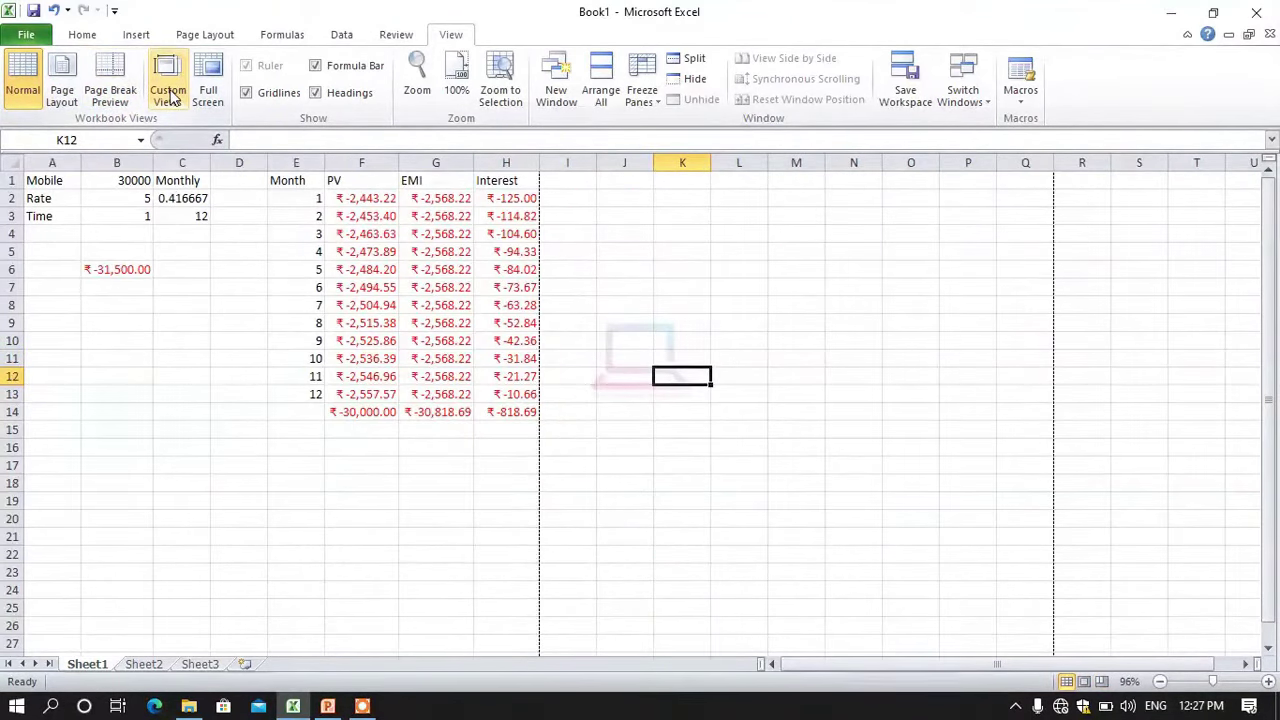
click(785, 355)
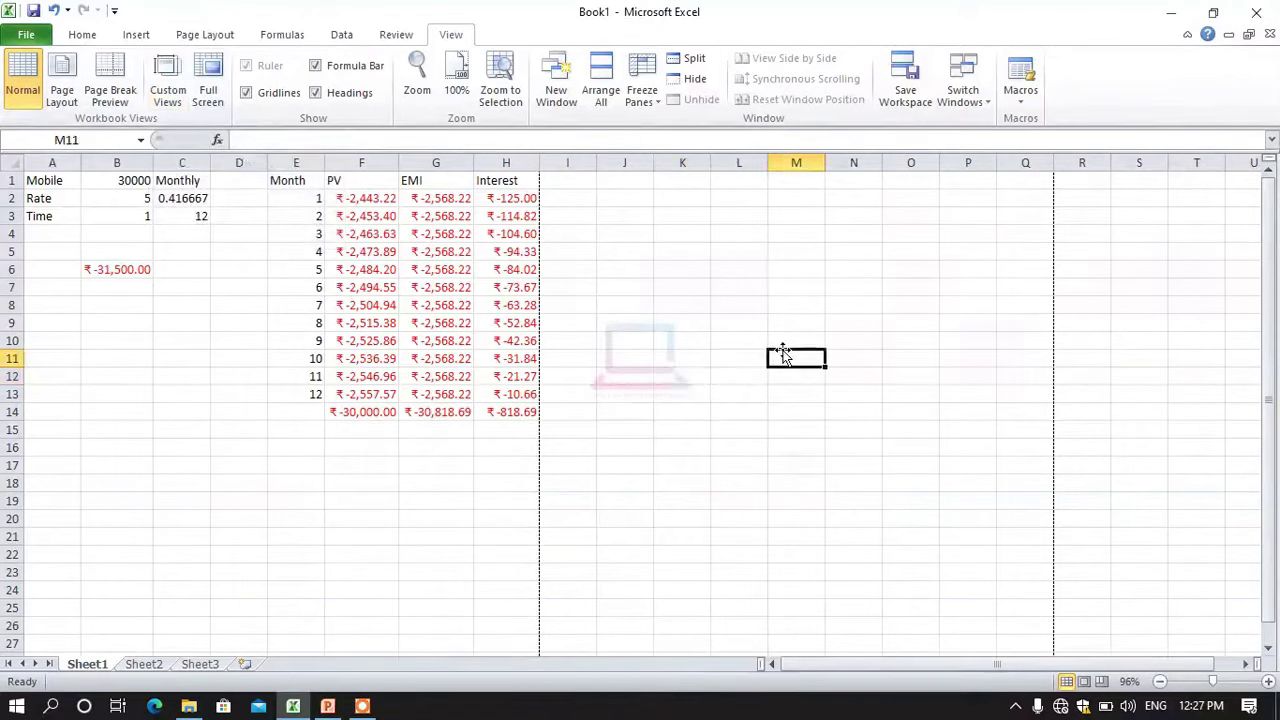
Step: Enter a person's first name in cell B200, far below the loan table, and select cell B205
scroll(234, 466, down, 17)
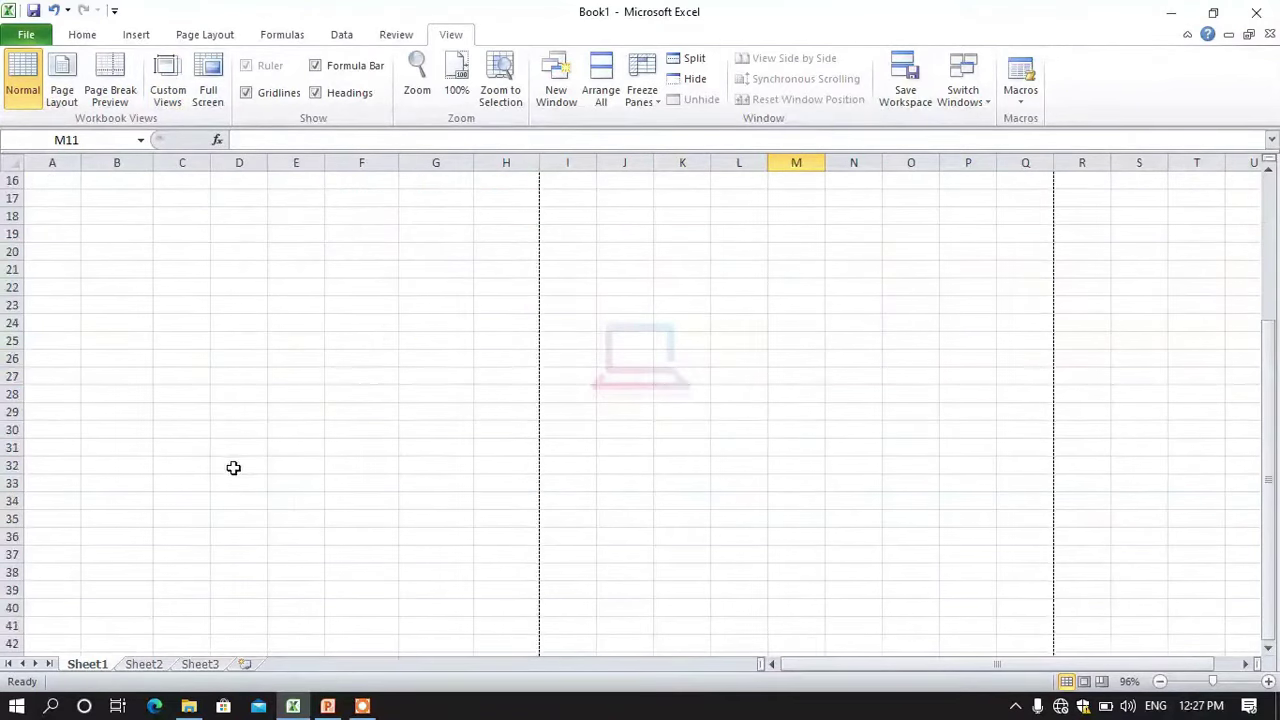
scroll(258, 511, down, 20)
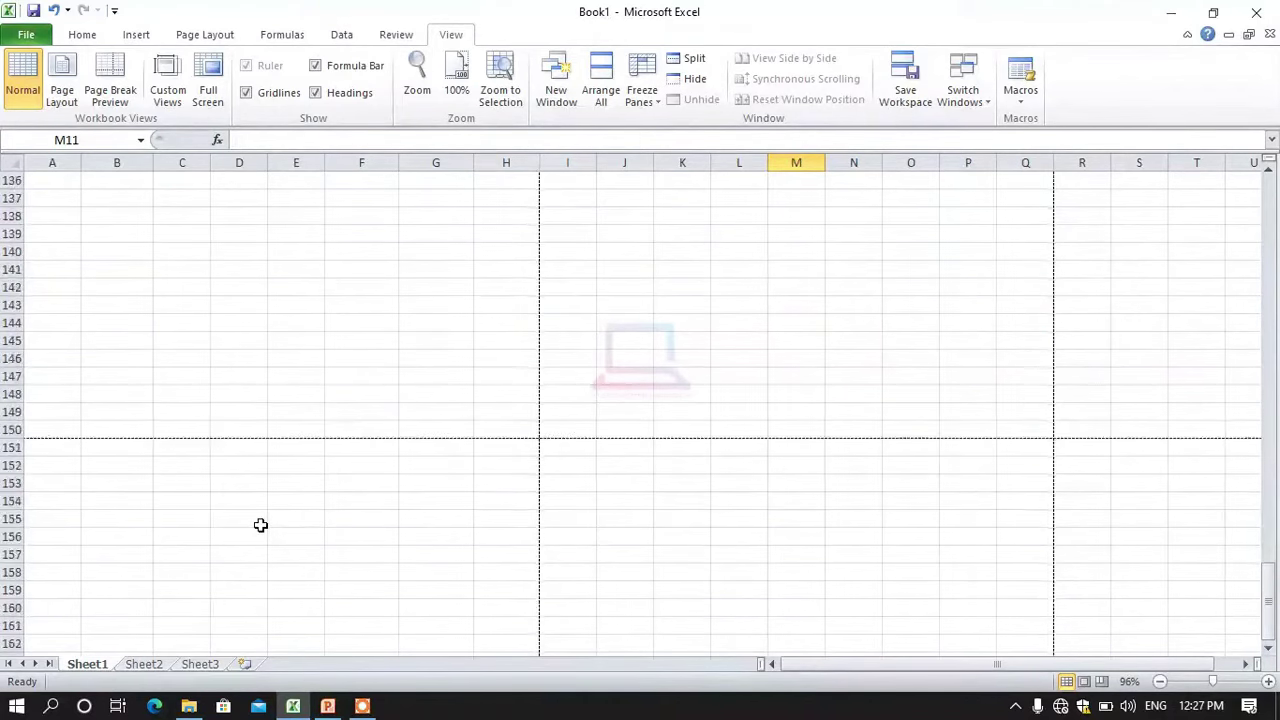
scroll(260, 525, down, 11)
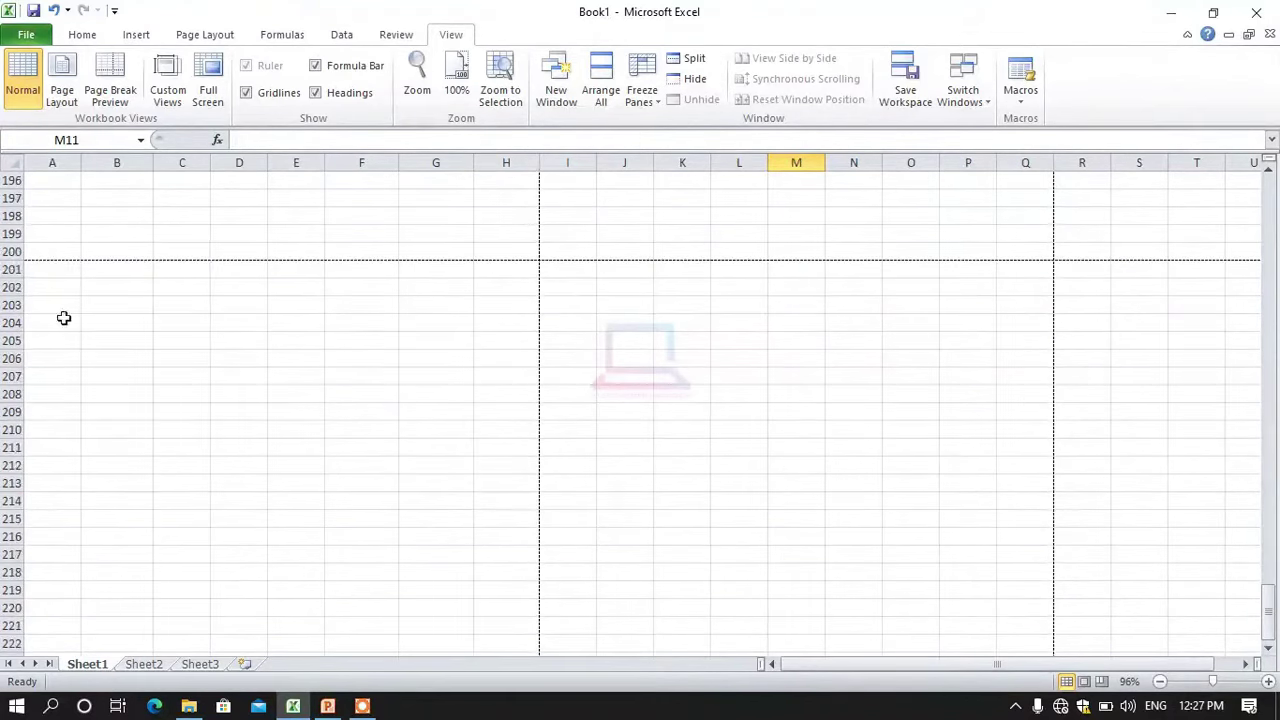
click(115, 250)
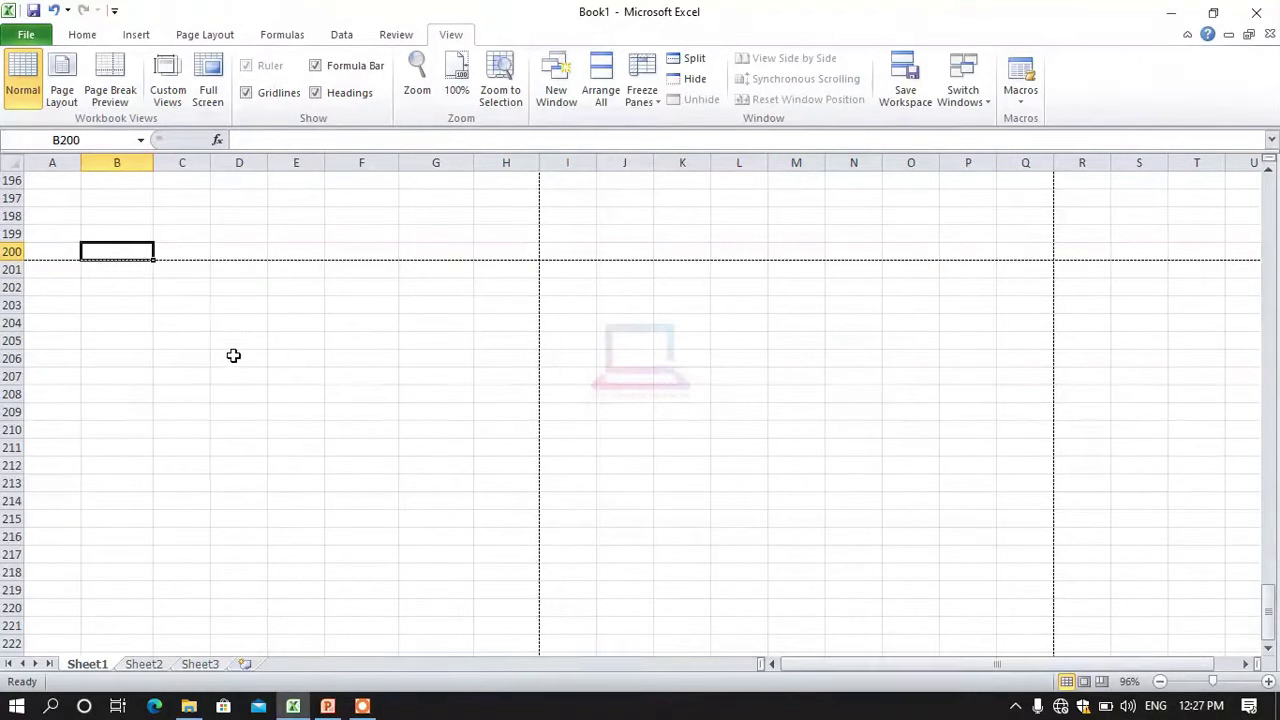
text(amit)
key(Return)
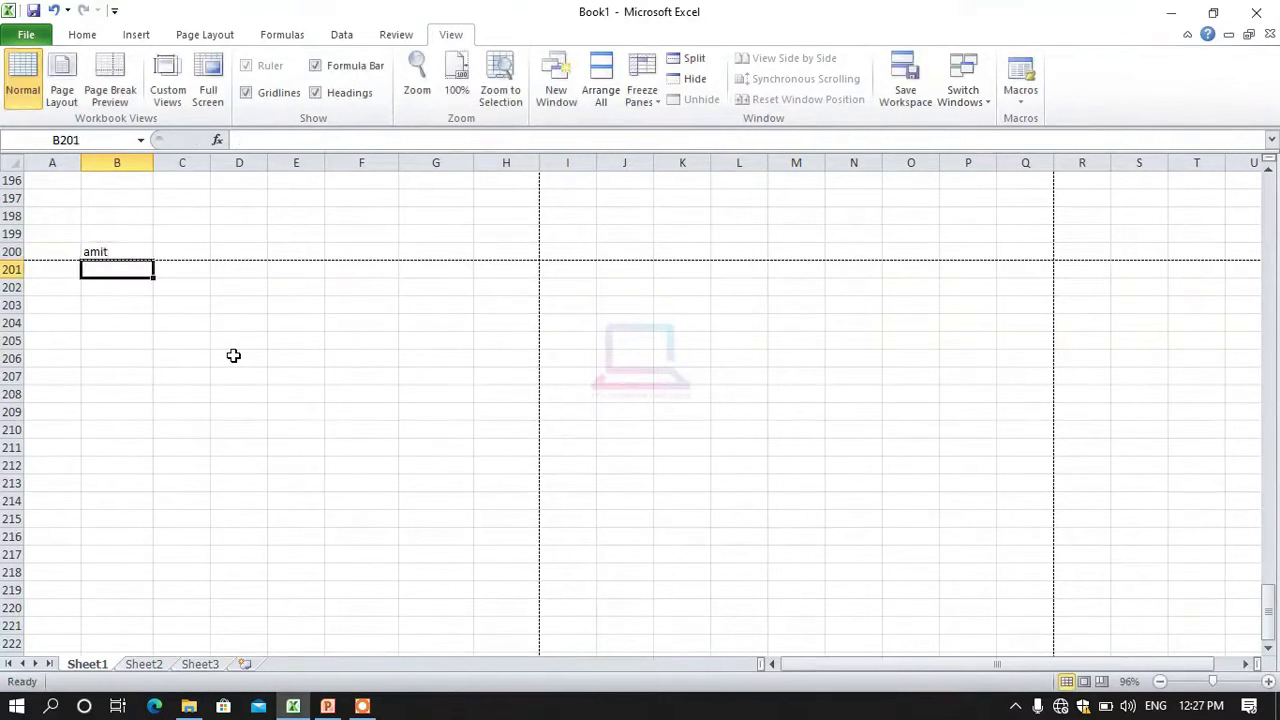
click(120, 338)
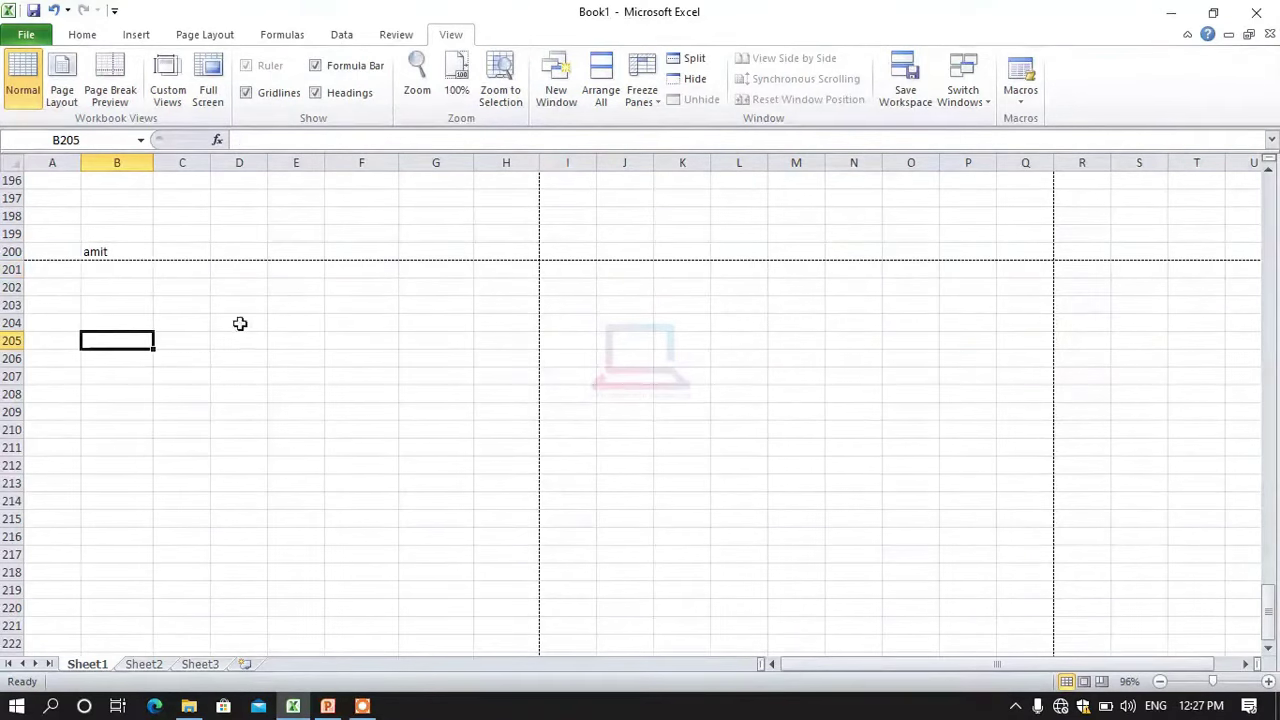
Step: Select the range A199:C202 and save a custom view named data including print settings and hidden rows, columns and filter settings
drag(37, 239, 198, 307)
click(38, 240)
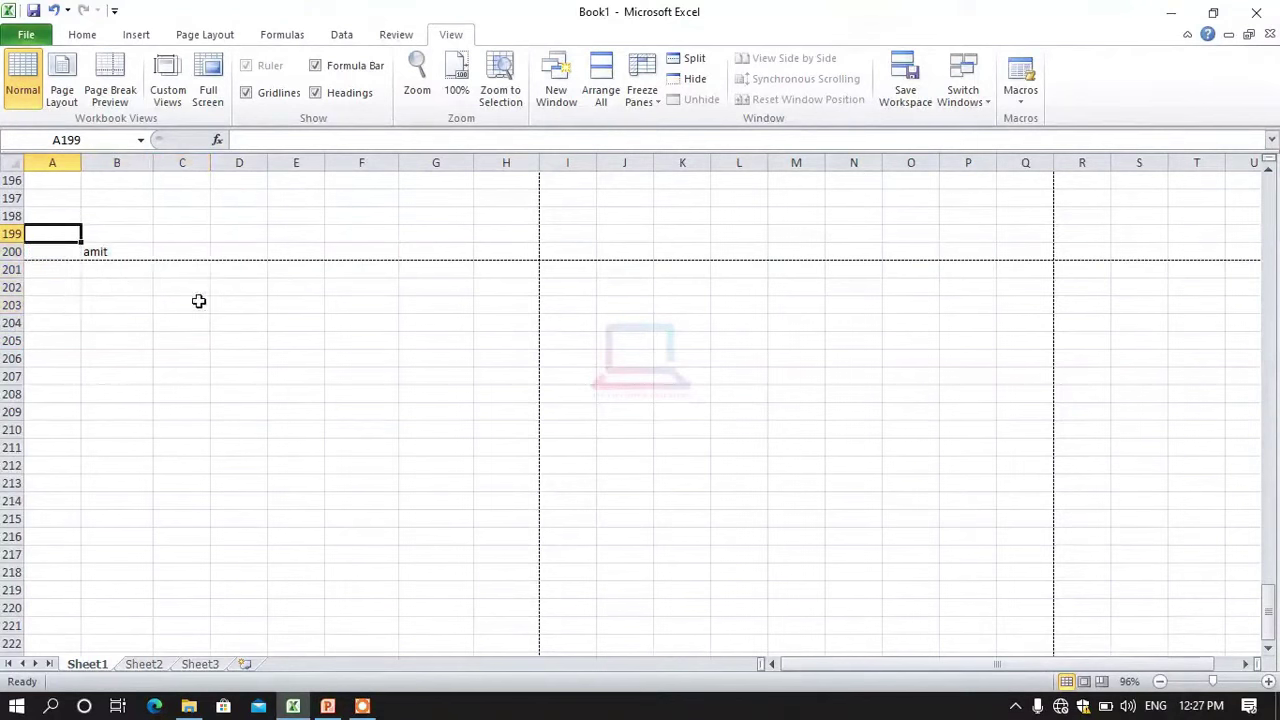
click(214, 304)
drag(41, 242, 189, 290)
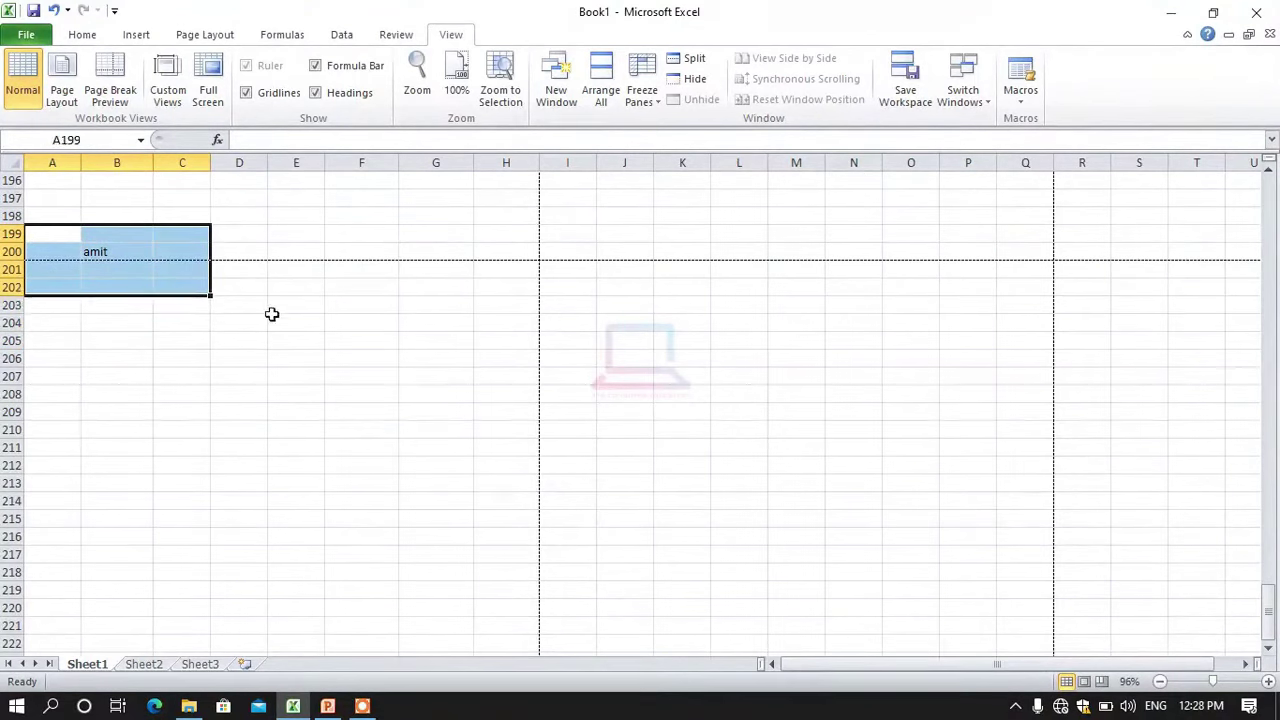
click(326, 303)
drag(43, 232, 183, 290)
click(167, 86)
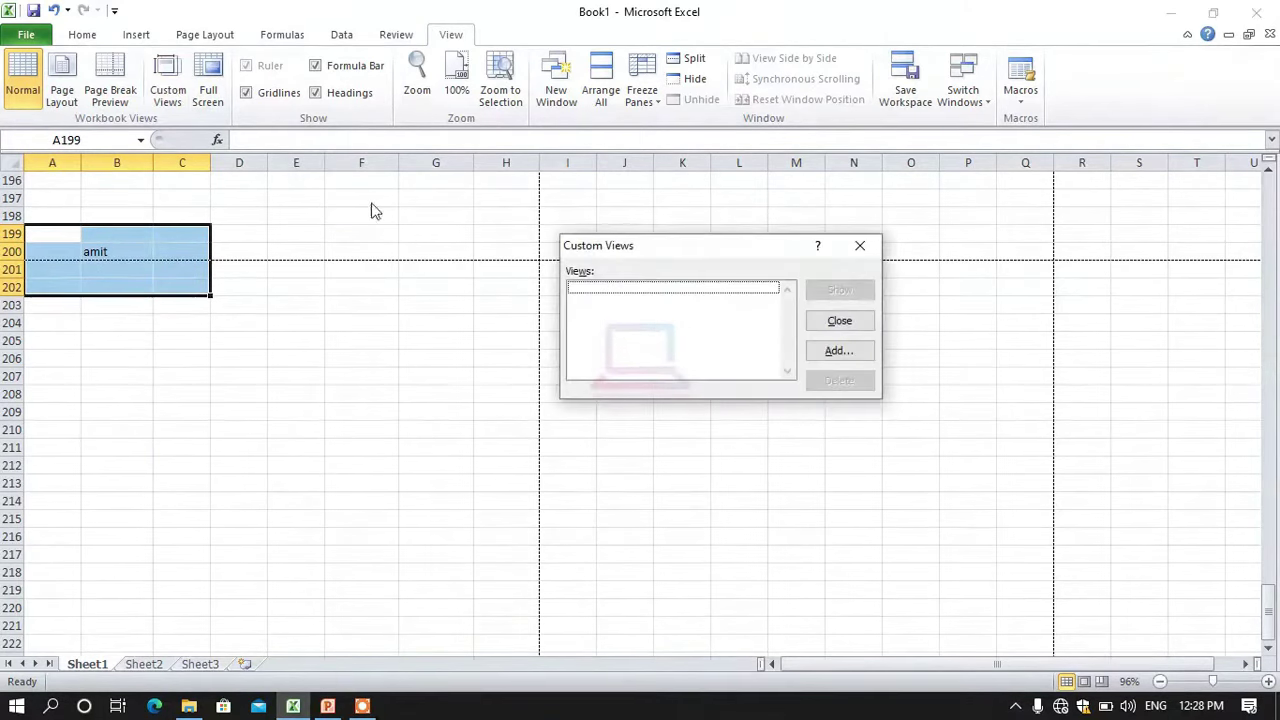
click(837, 352)
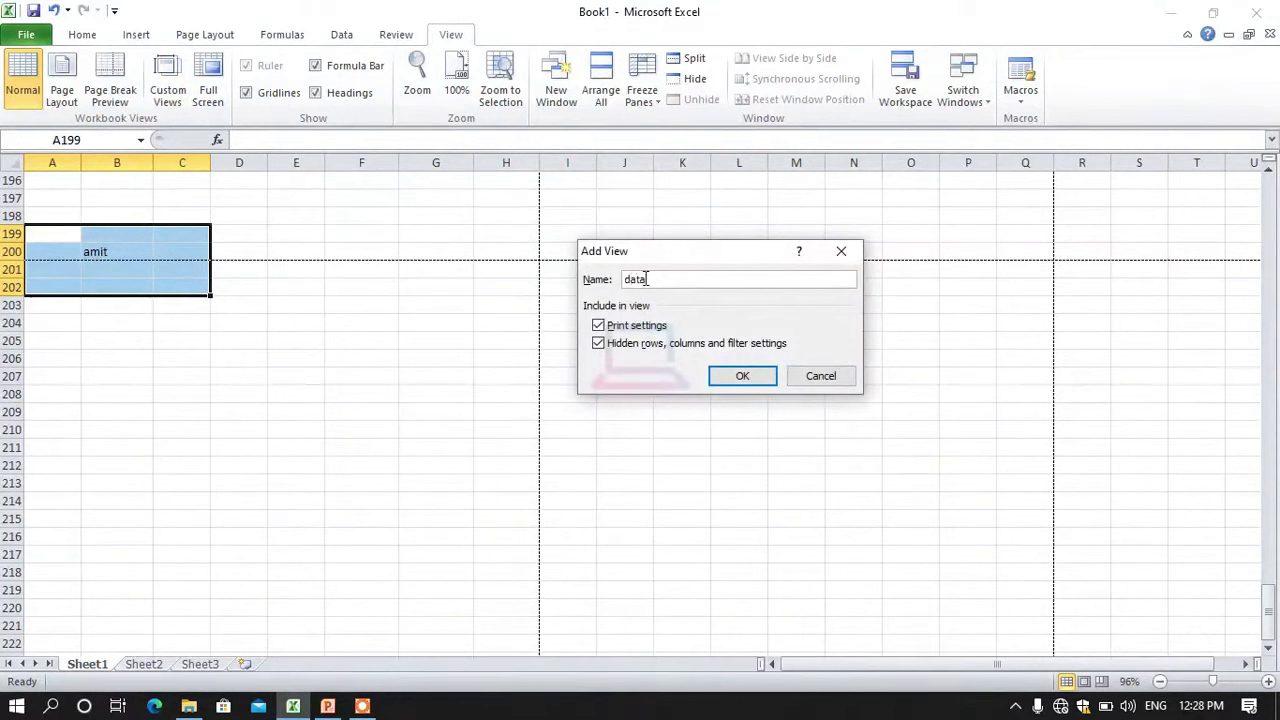
text(data)
click(742, 375)
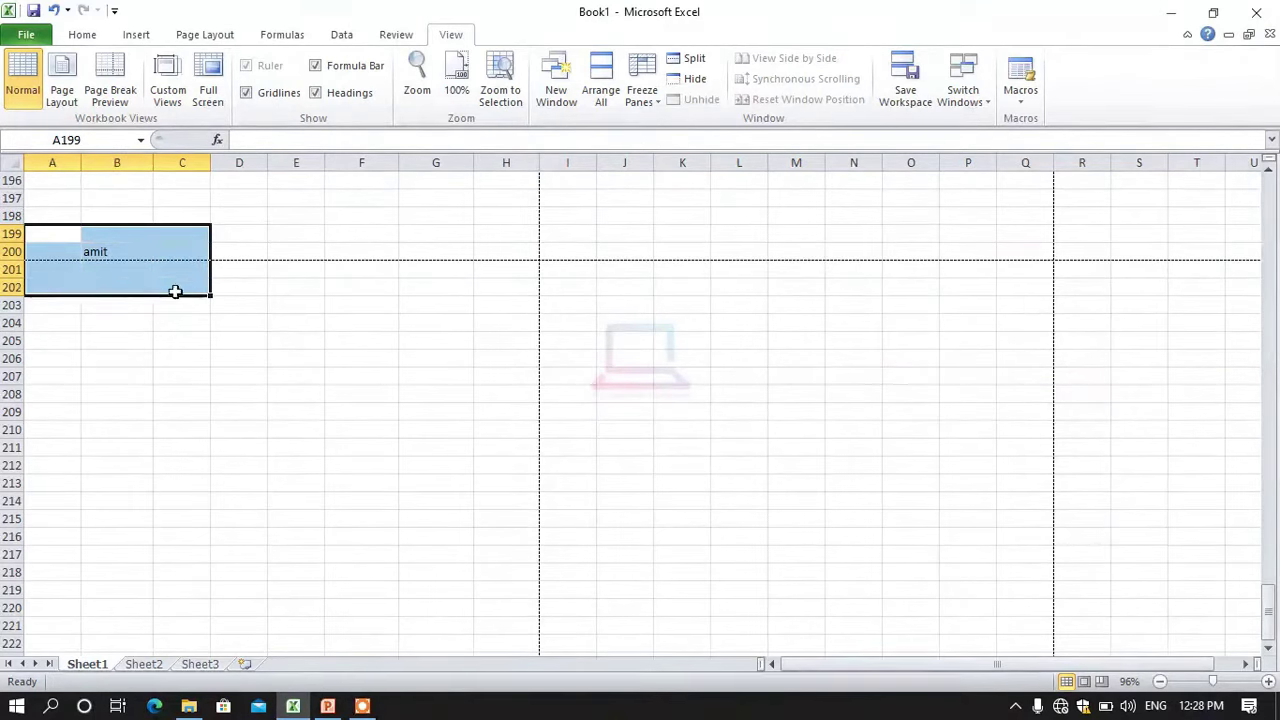
click(167, 82)
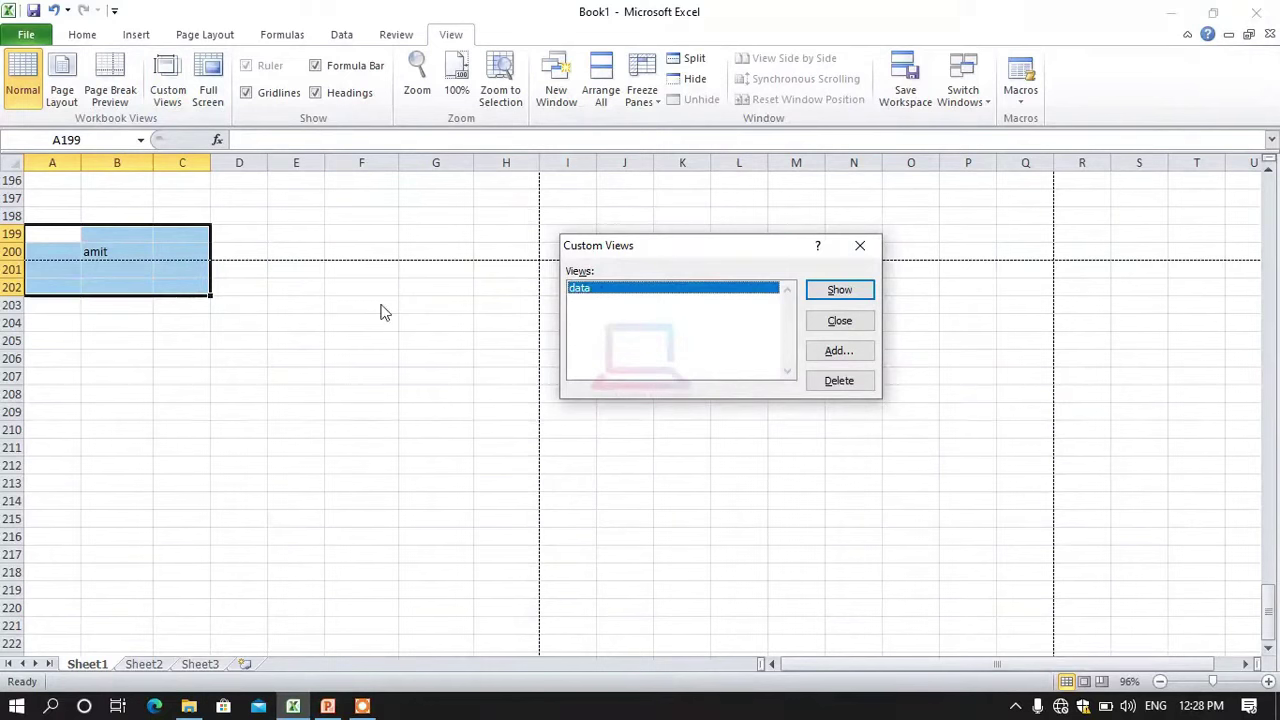
click(839, 320)
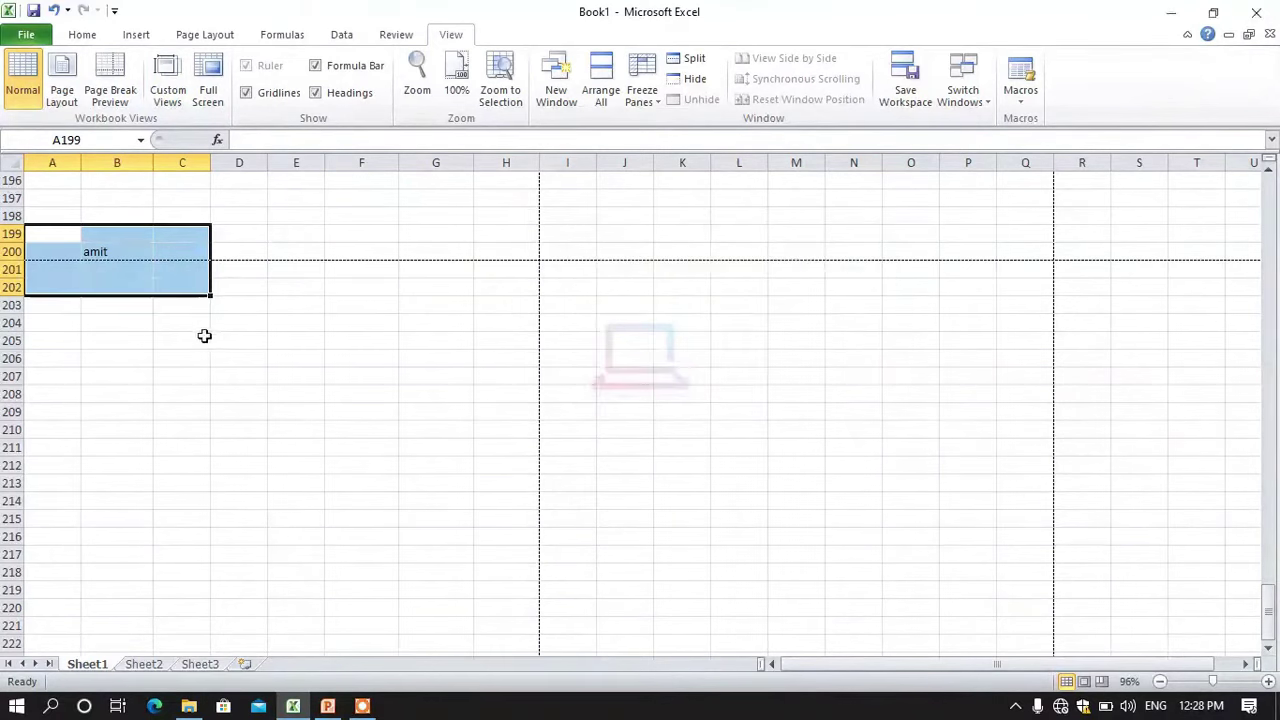
Step: Go back to the loan table, select cell E14, and show the saved custom view data
scroll(310, 397, up, 17)
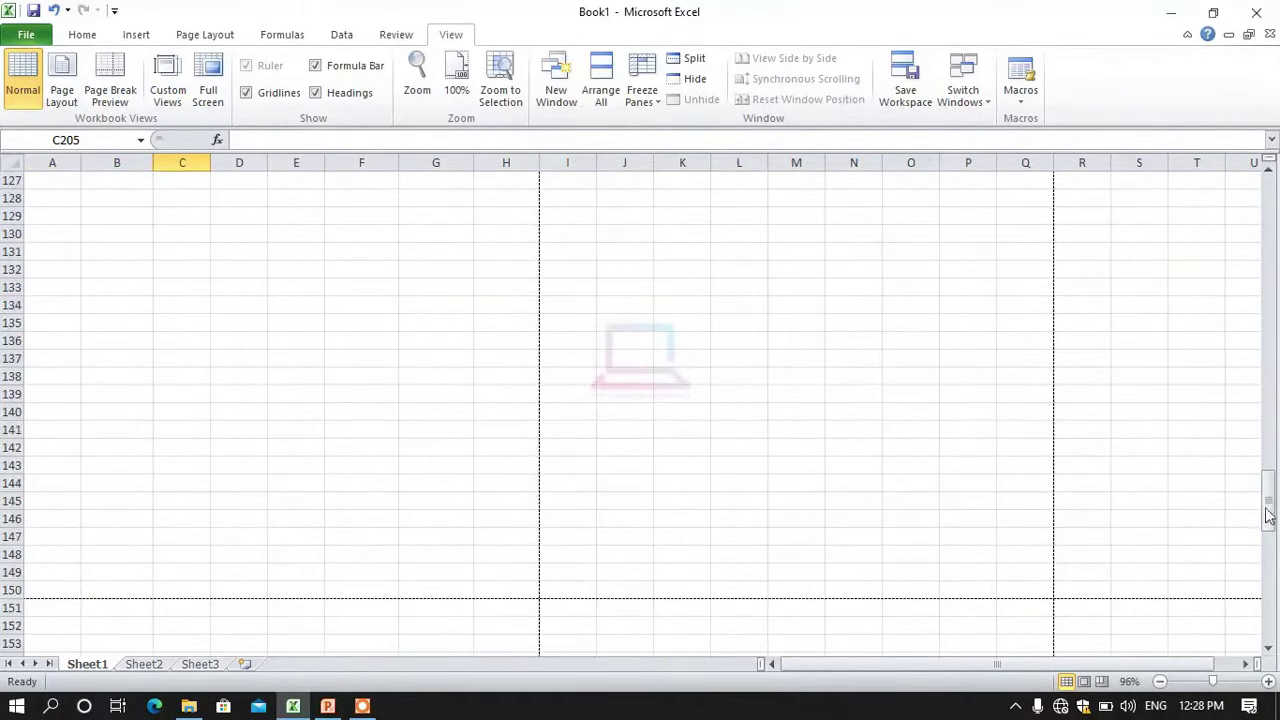
drag(1272, 500, 1268, 200)
click(680, 446)
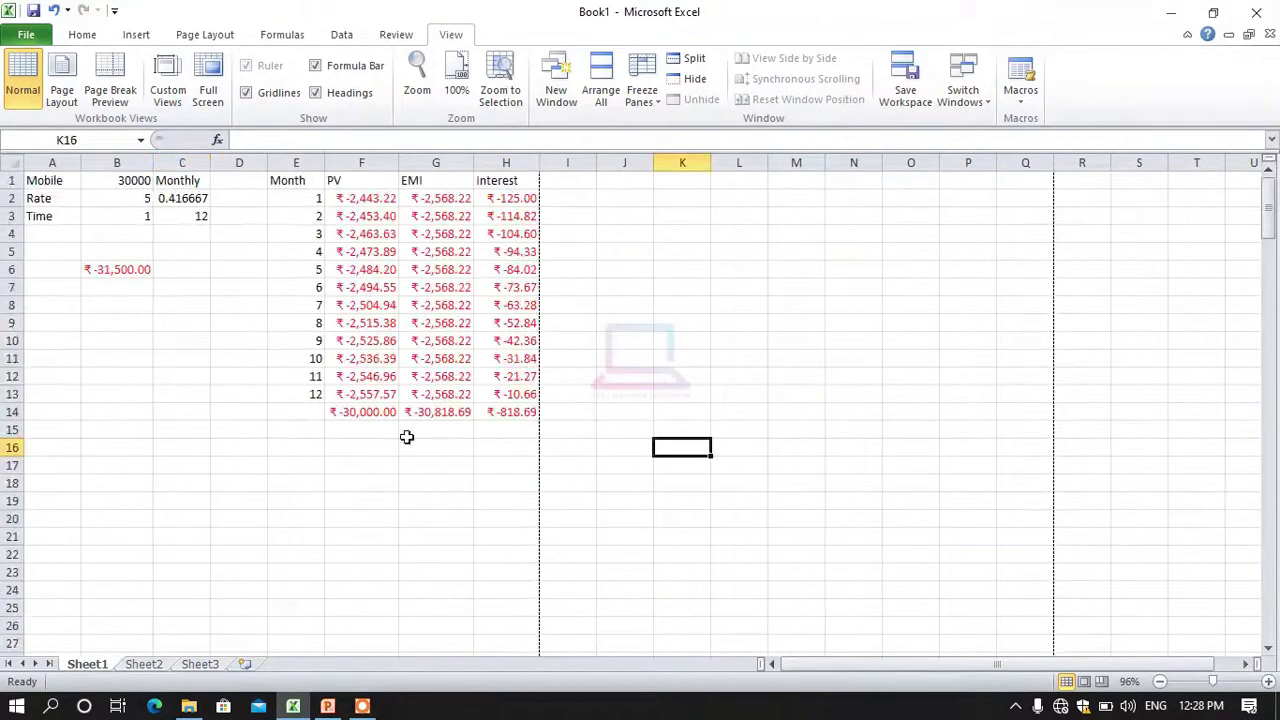
click(296, 412)
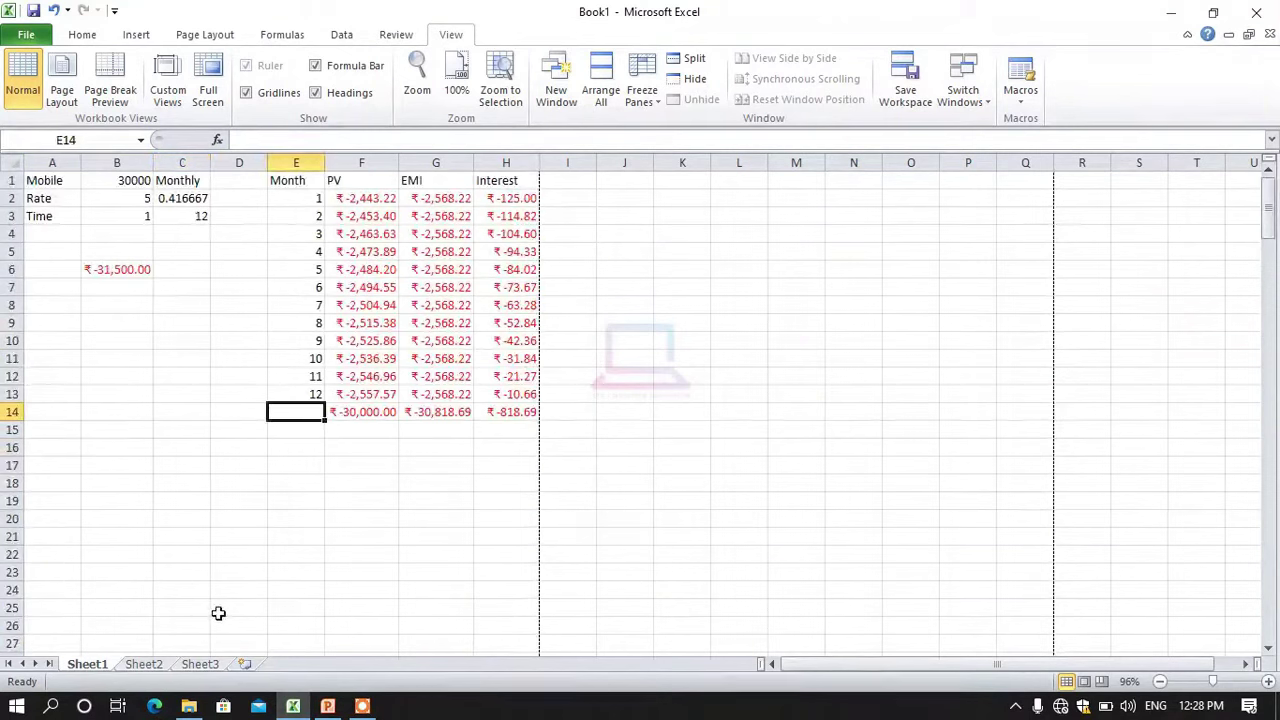
scroll(360, 565, down, 17)
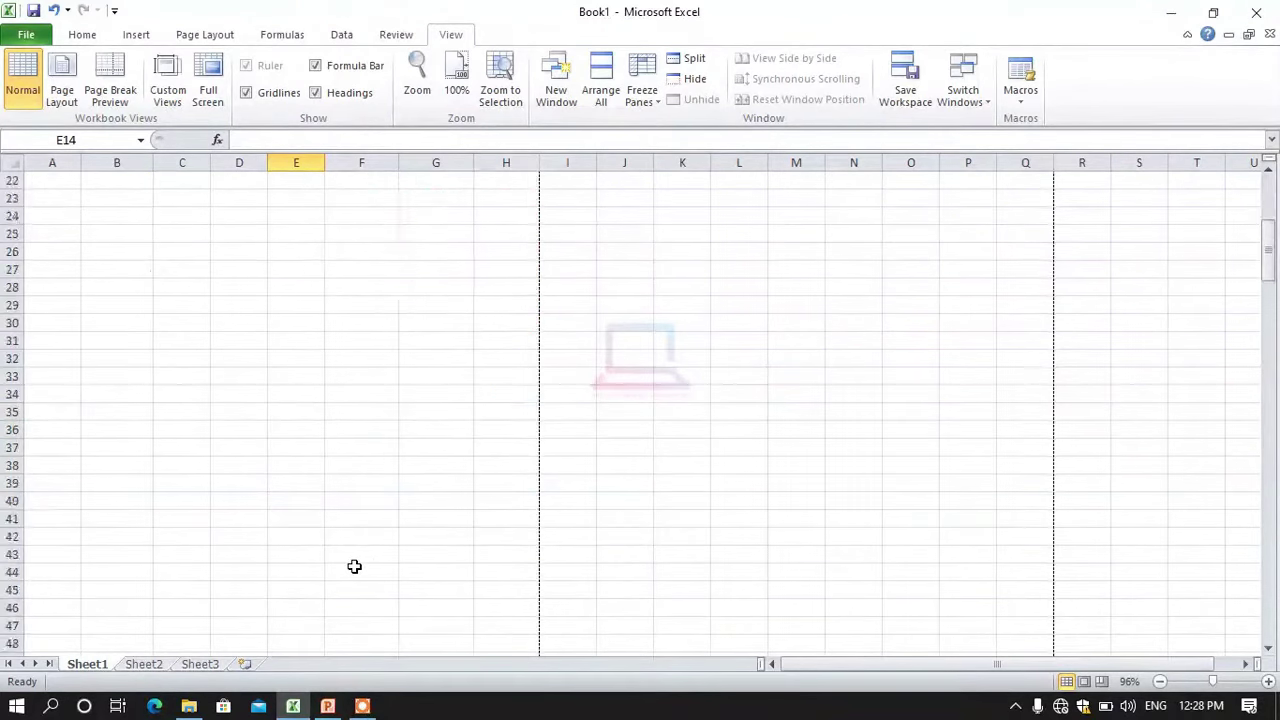
scroll(354, 563, up, 17)
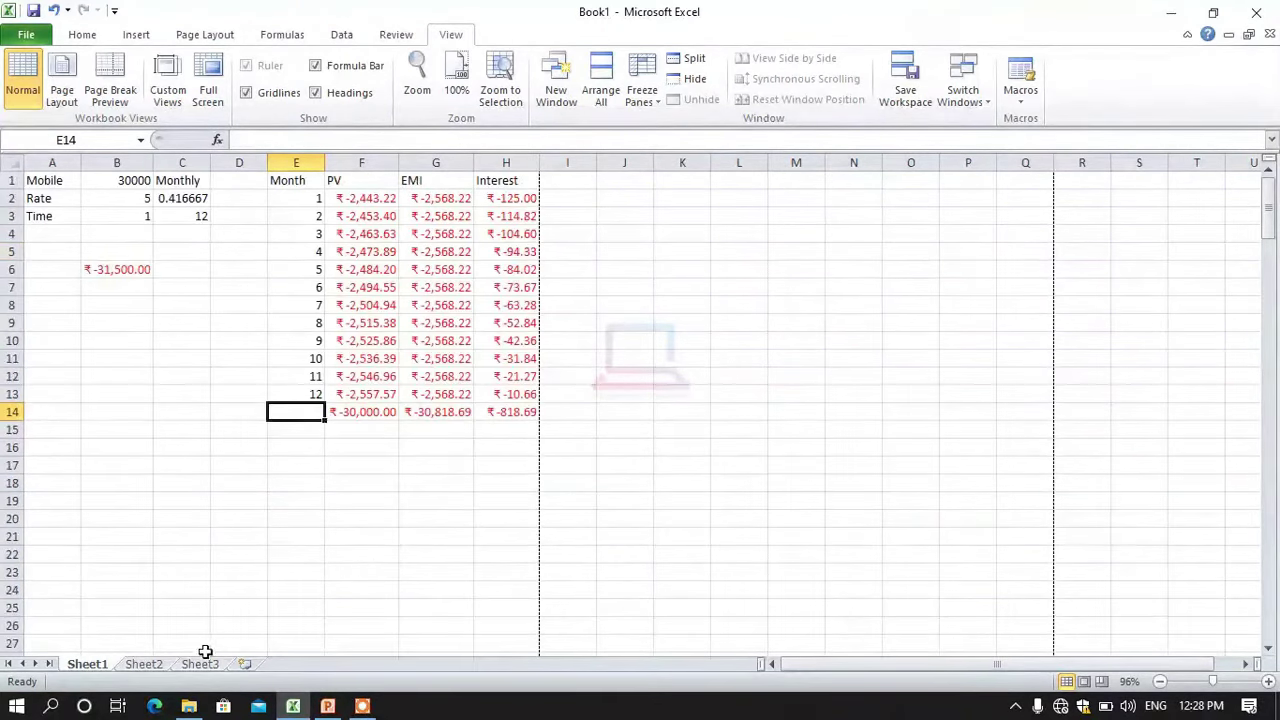
click(168, 88)
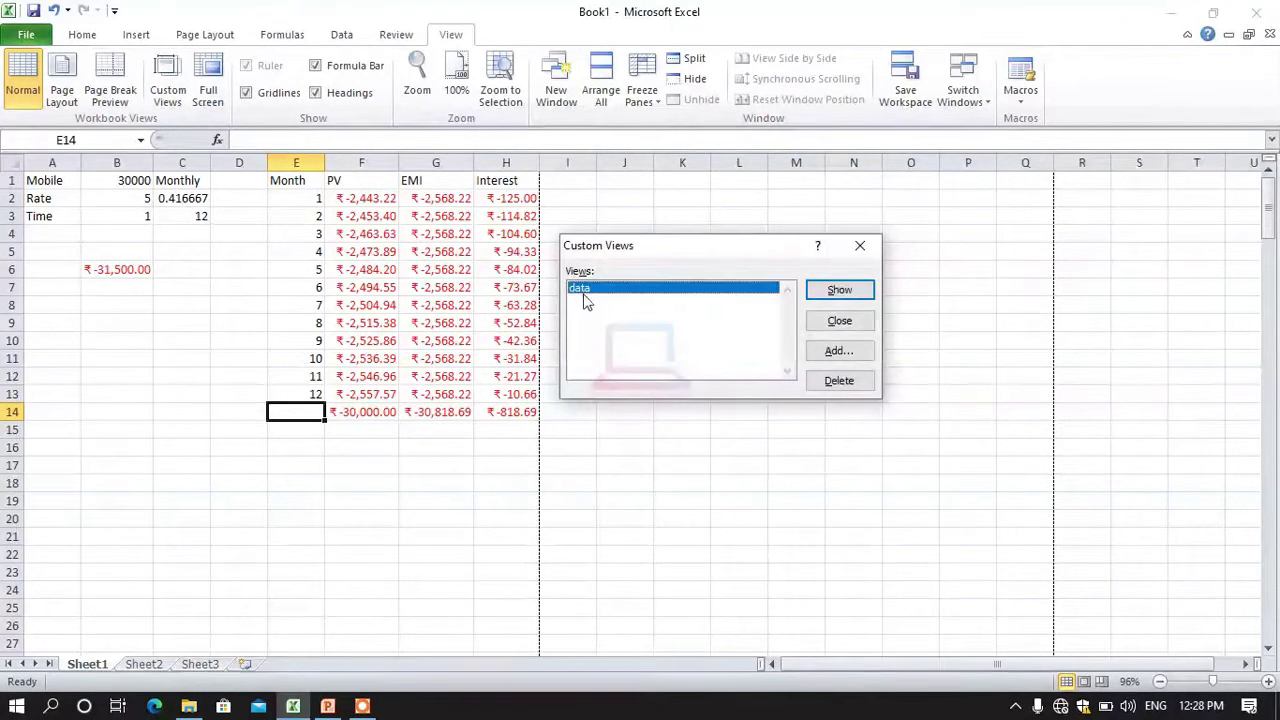
click(842, 290)
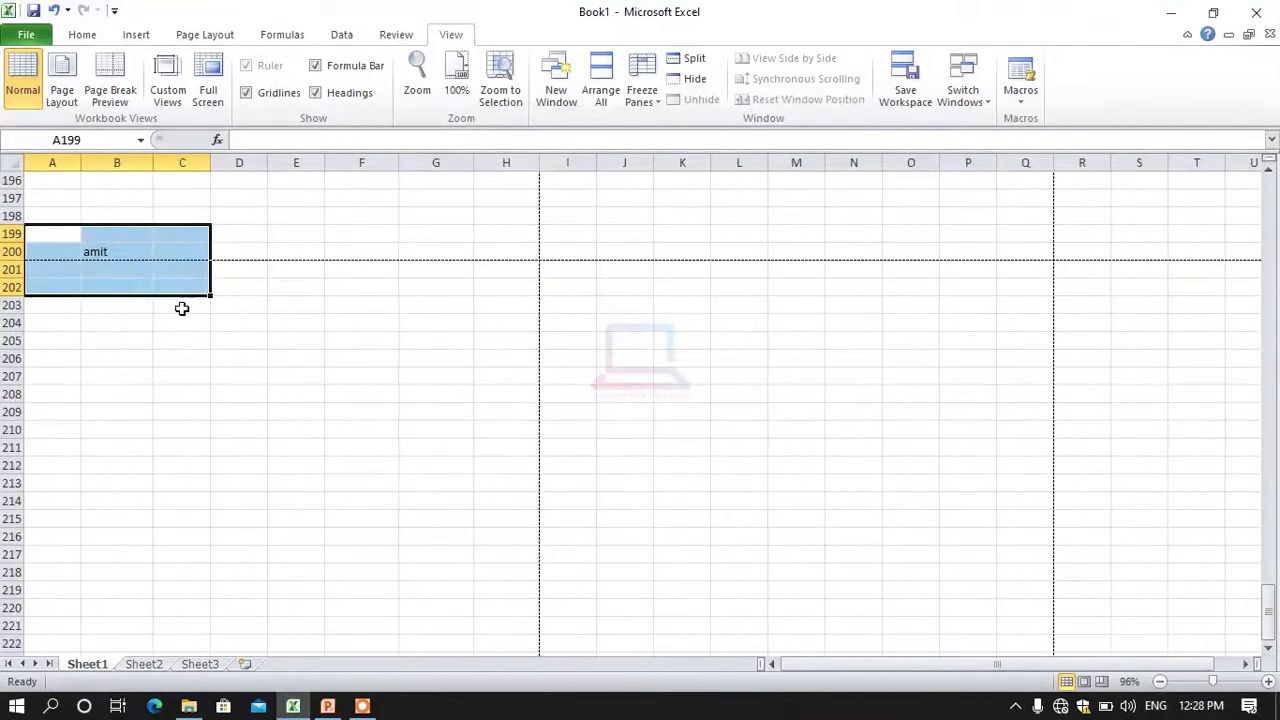
Step: Return to the loan table, select cell D7, and view the worksheet in full screen before restoring the ribbon
scroll(124, 302, up, 1)
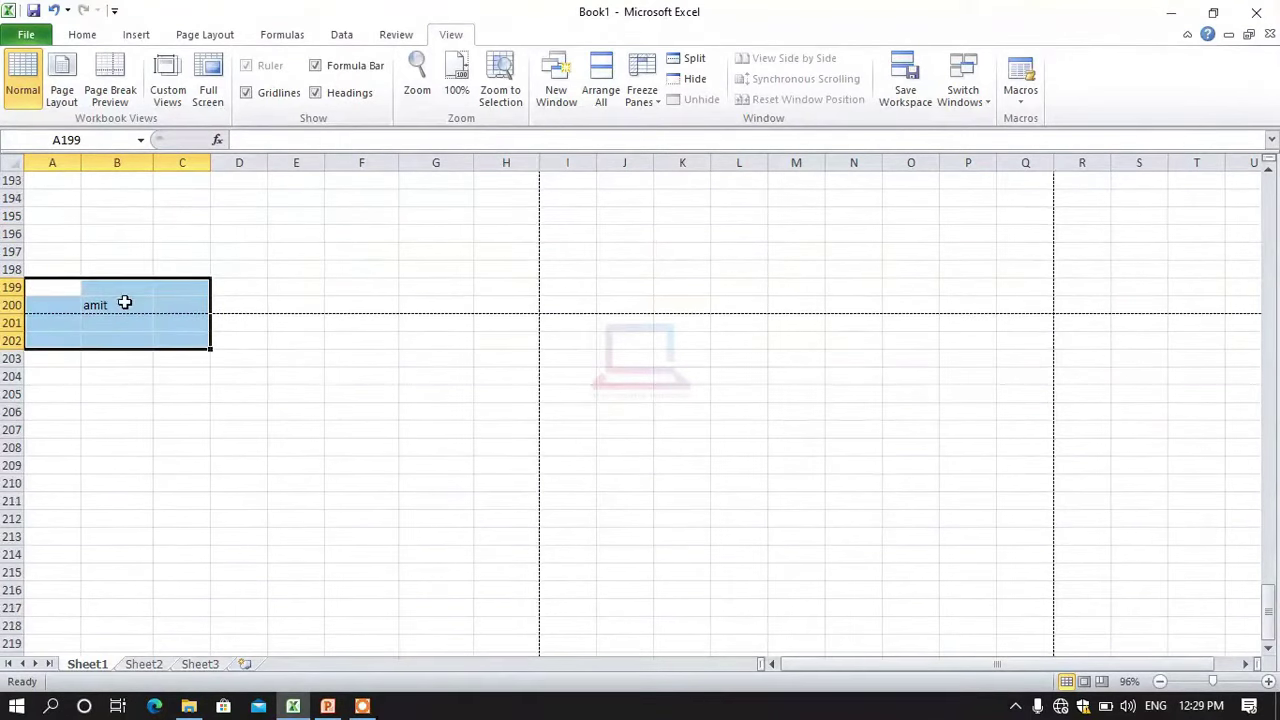
key(ctrl+Up)
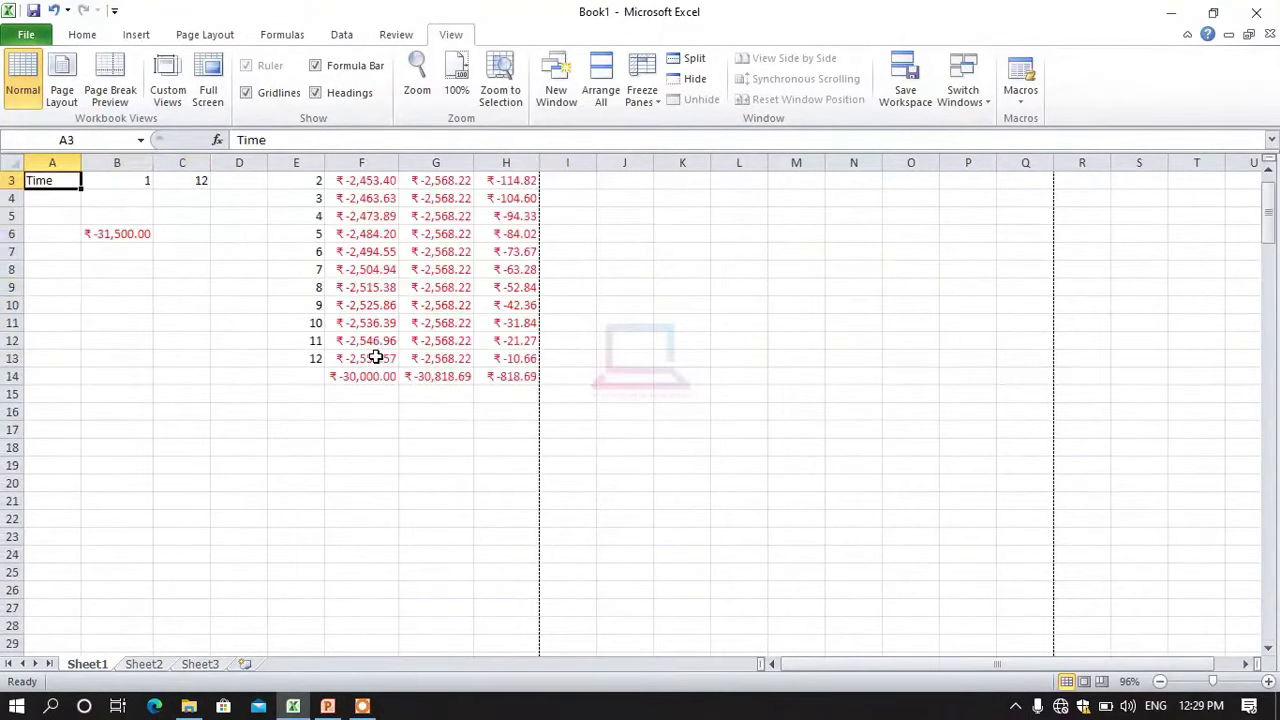
click(218, 255)
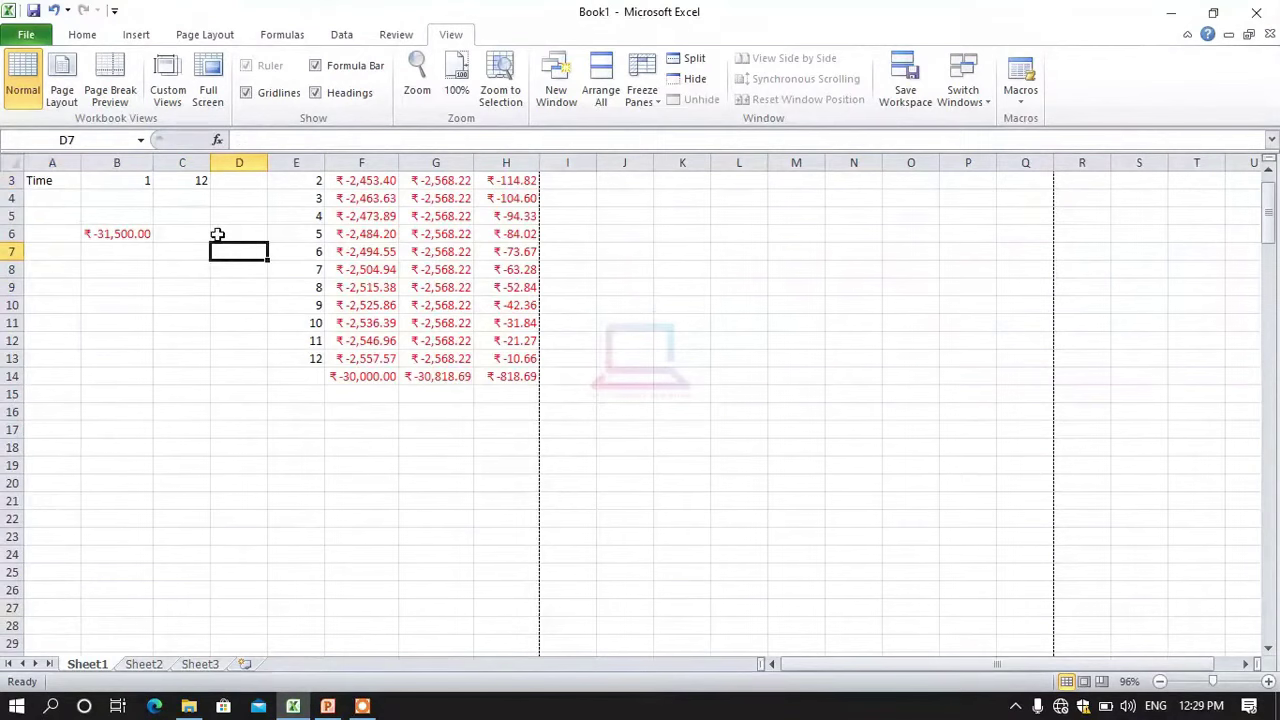
click(209, 80)
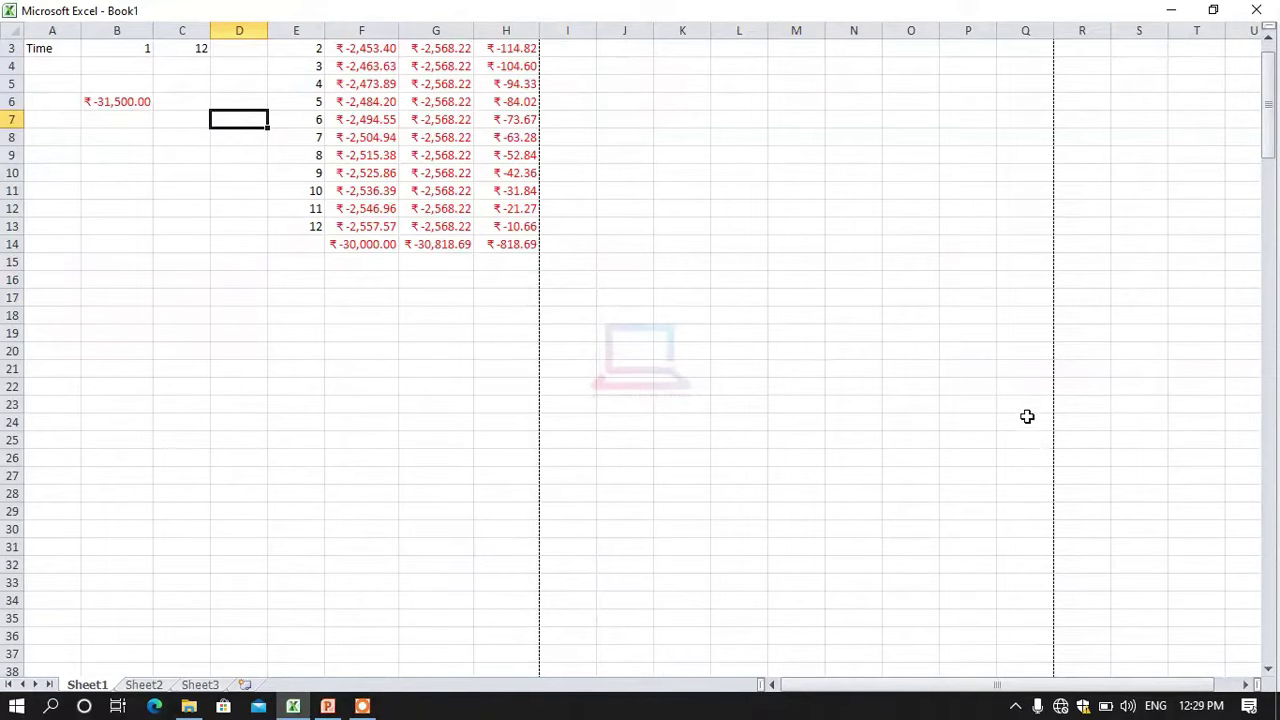
key(Escape)
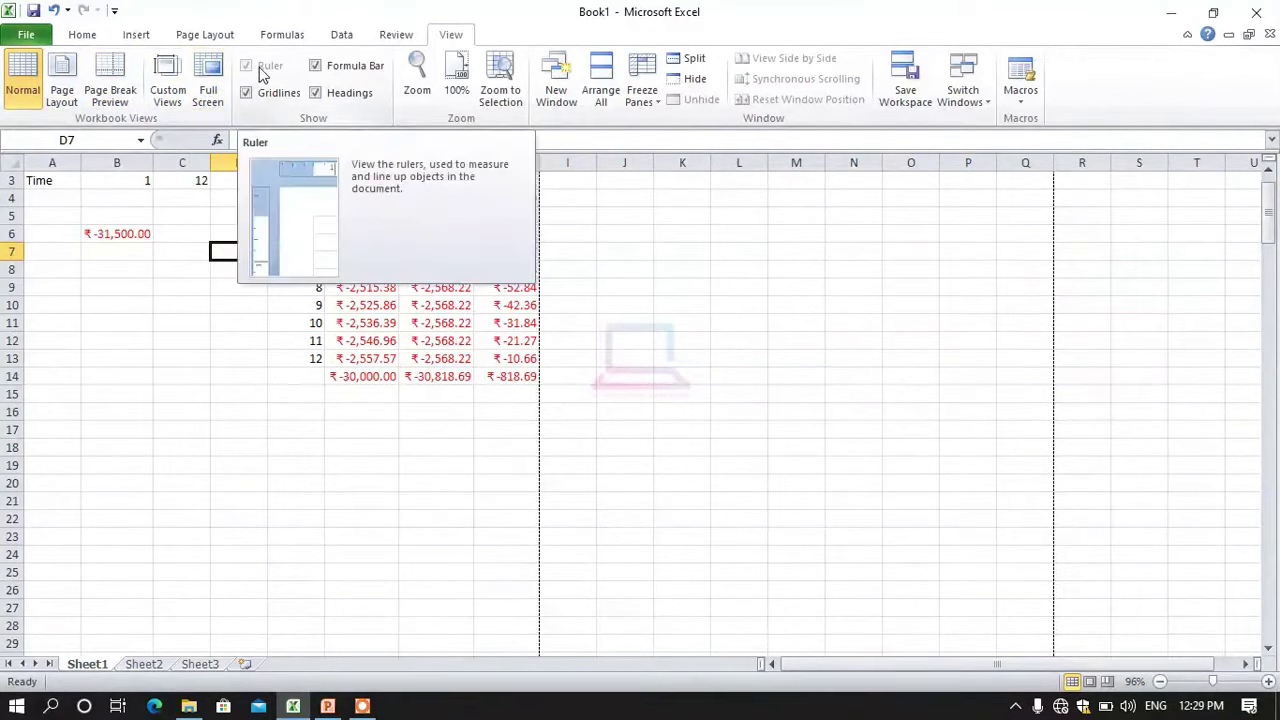
Step: Switch Sheet1 to Page Layout view and toggle the ruler off and on twice
click(68, 85)
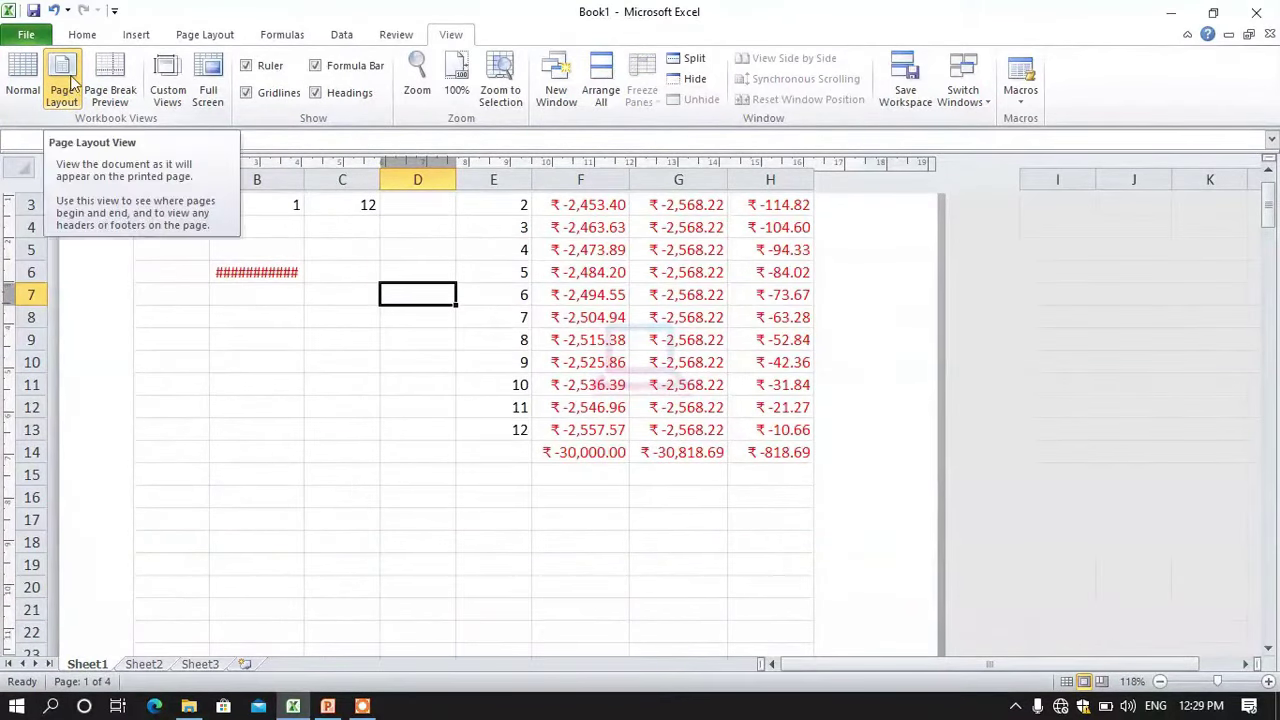
scroll(266, 311, up, 2)
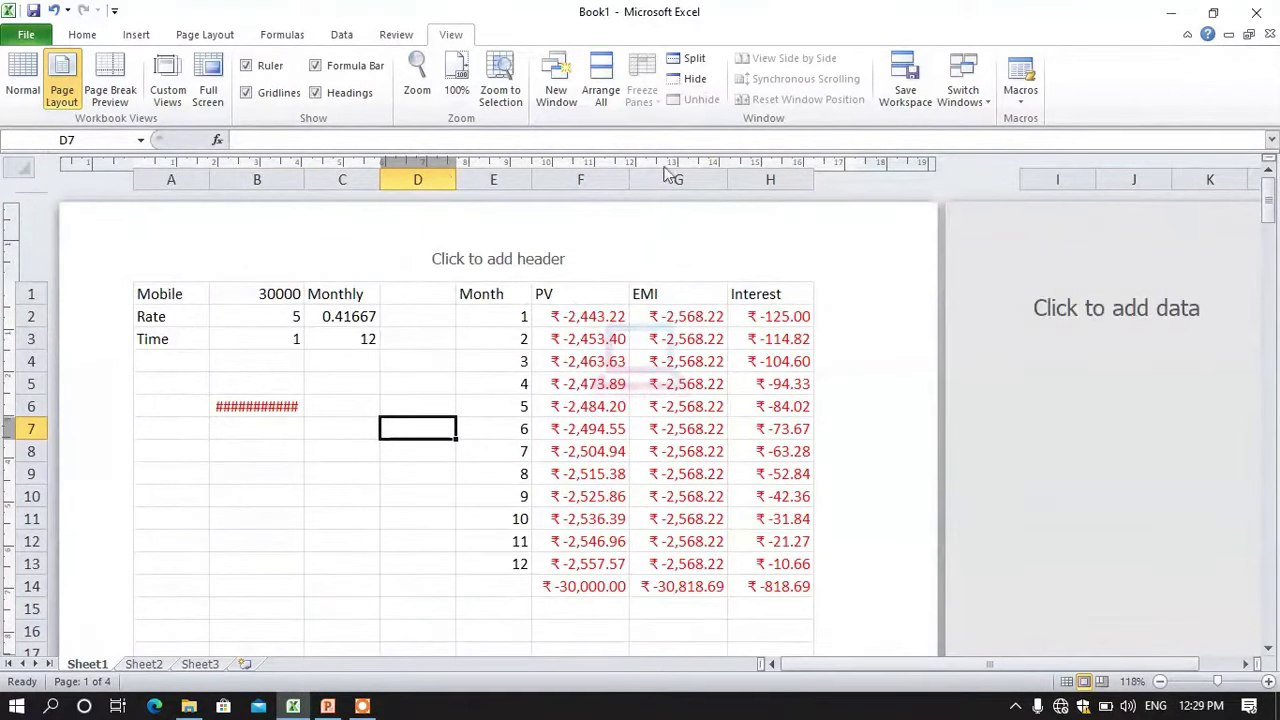
click(246, 66)
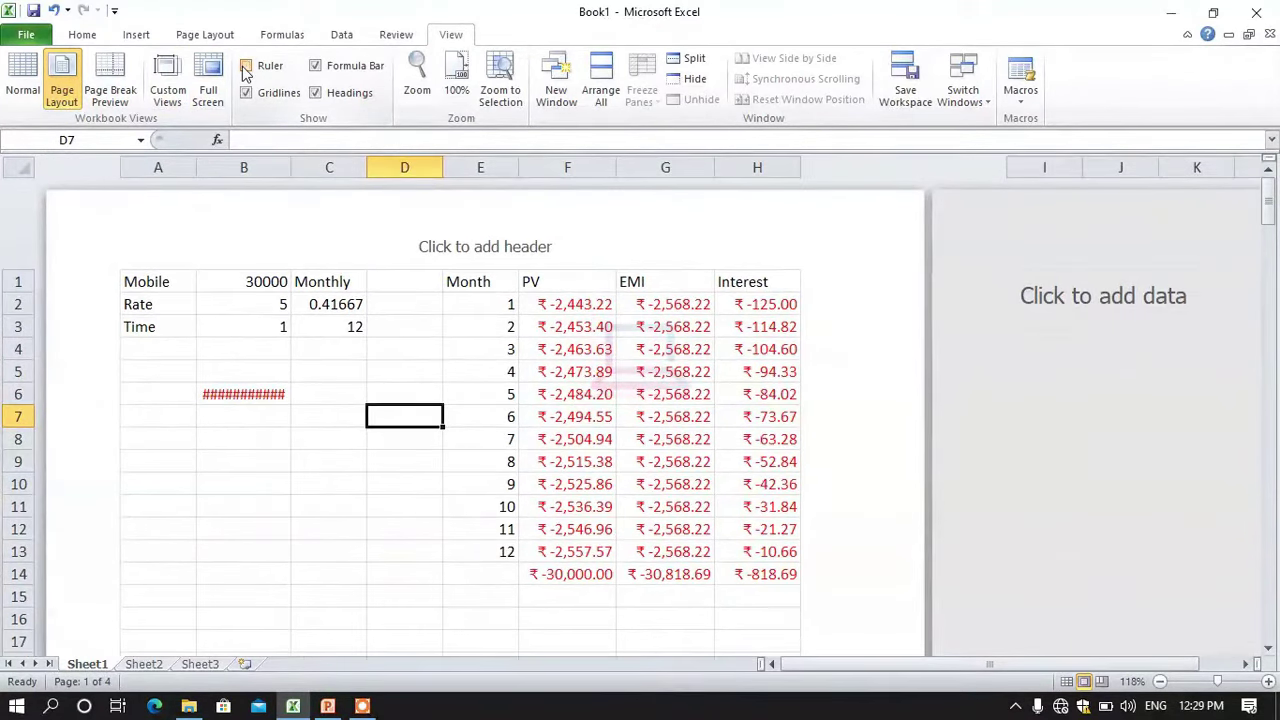
click(246, 66)
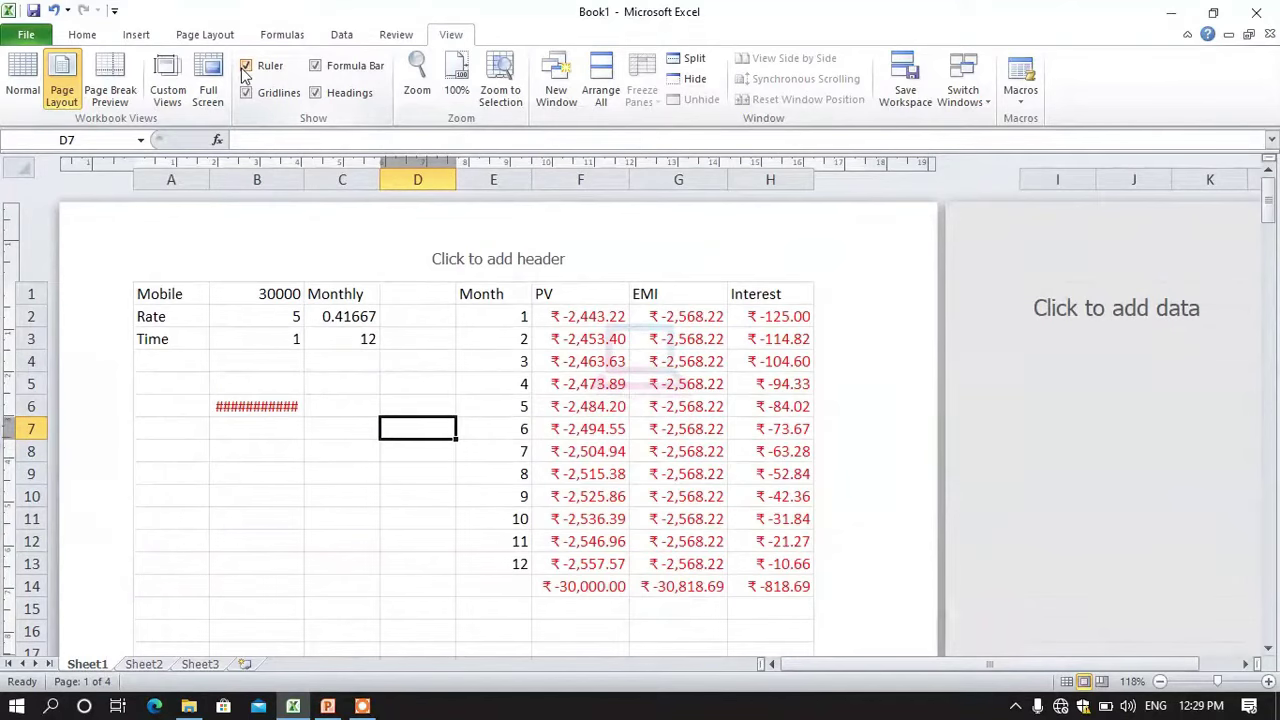
click(246, 66)
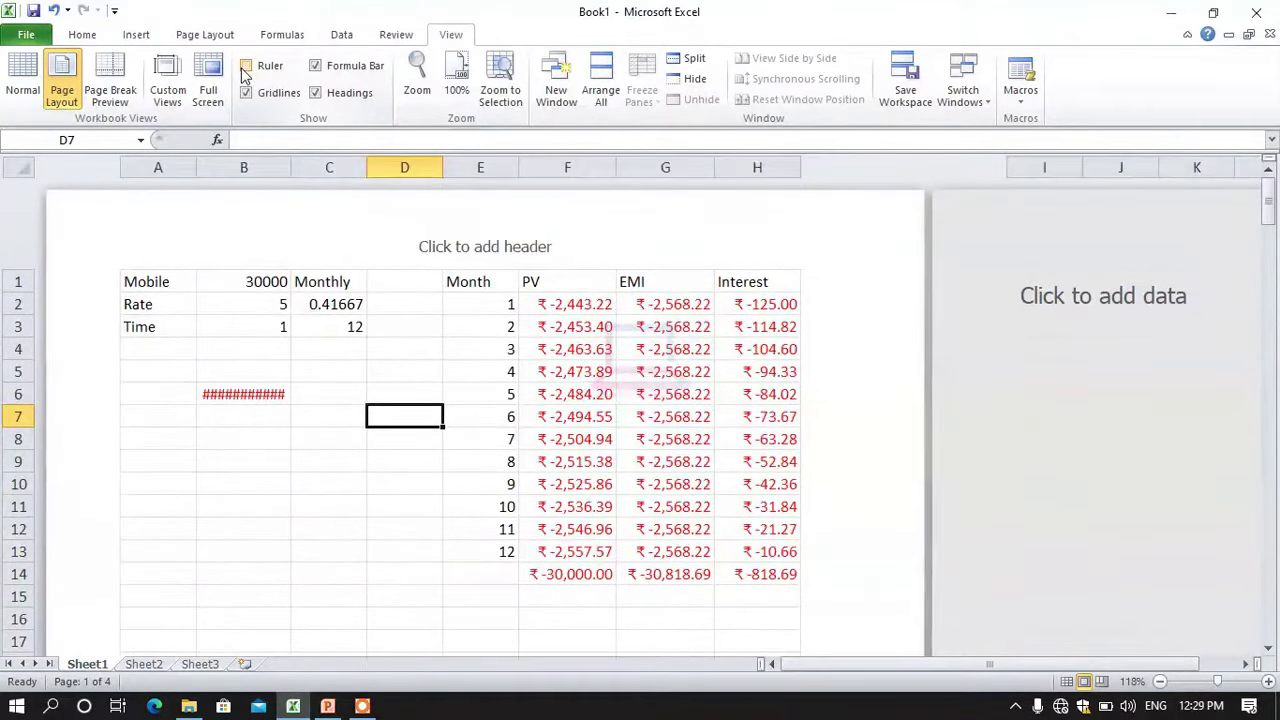
click(246, 66)
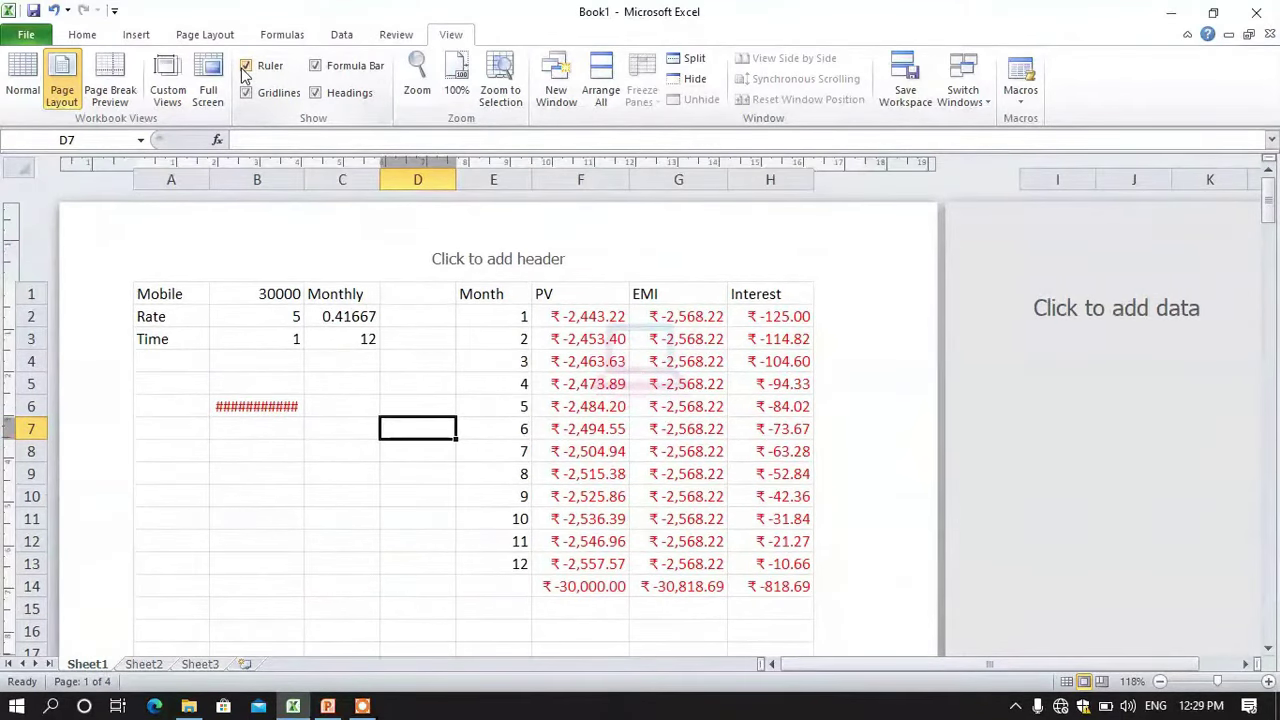
Step: Return Sheet1 to Normal view, enlarge the worksheet to 175% and select cell D4
click(22, 78)
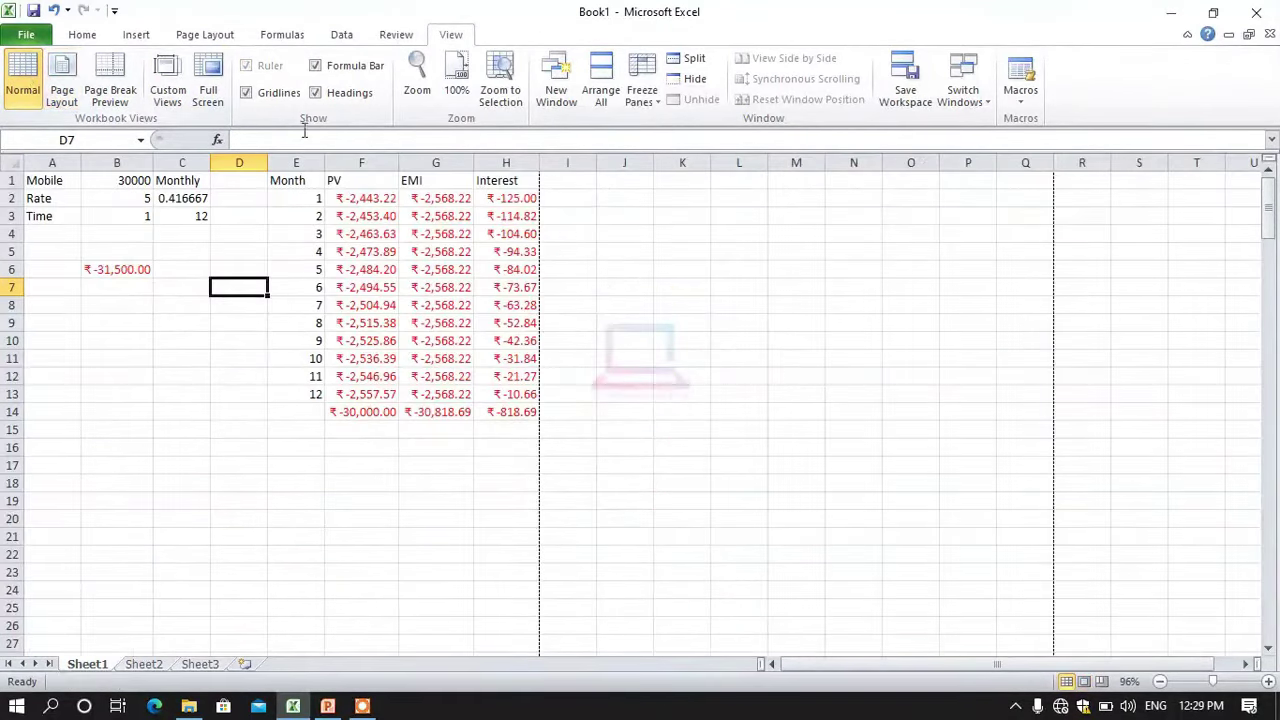
scroll(341, 409, up, 2)
scroll(341, 412, up, 2)
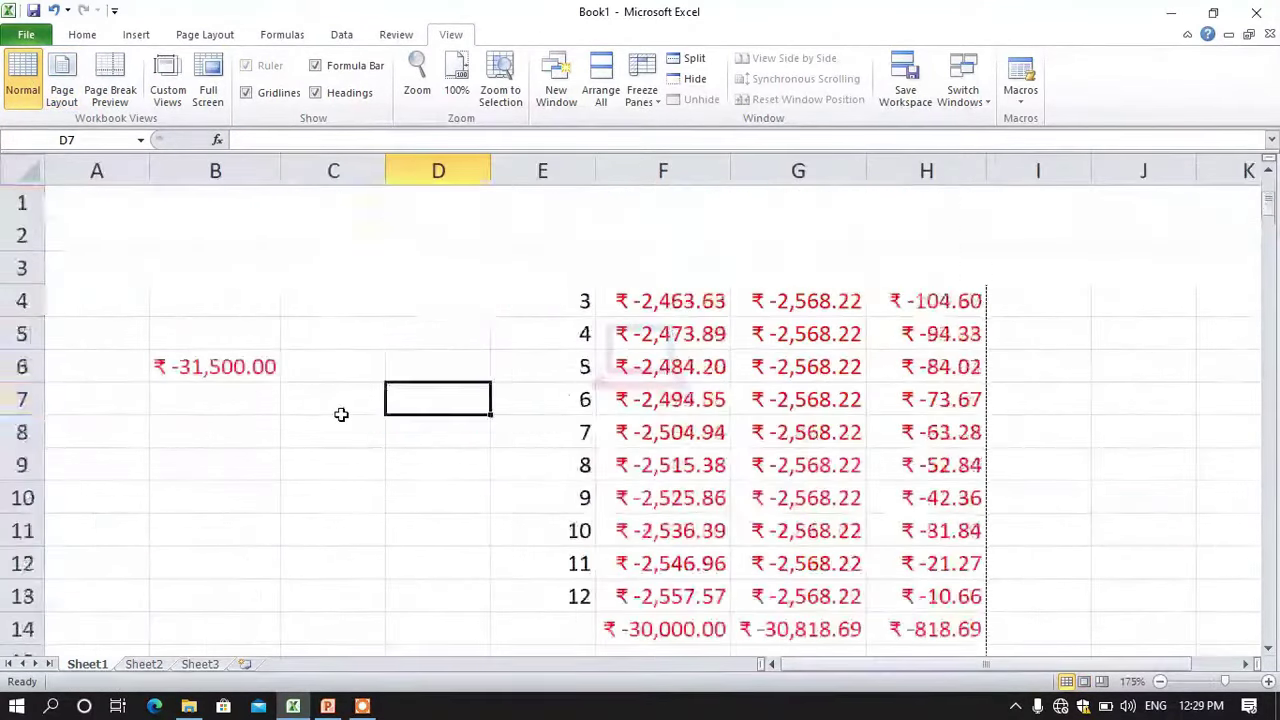
scroll(449, 366, up, 1)
click(466, 303)
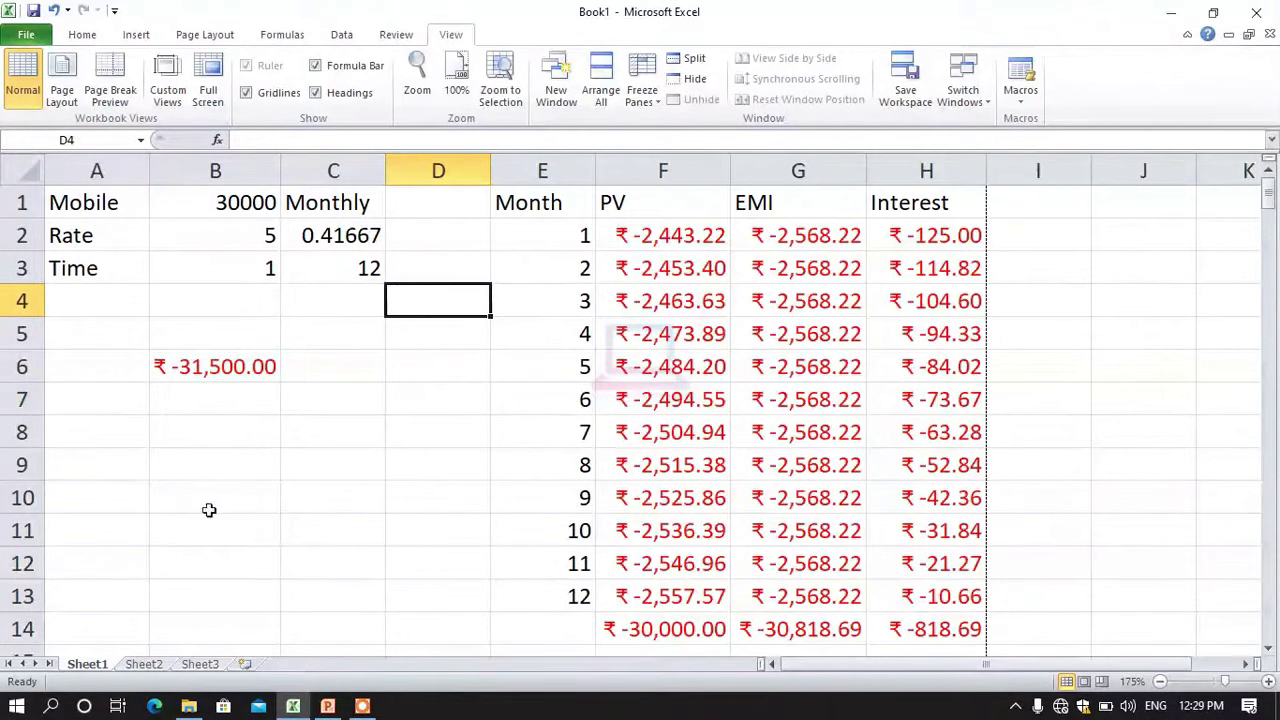
Step: Hide the gridlines on Sheet1, select cells to inspect the plain sheet, and show the gridlines again
click(246, 93)
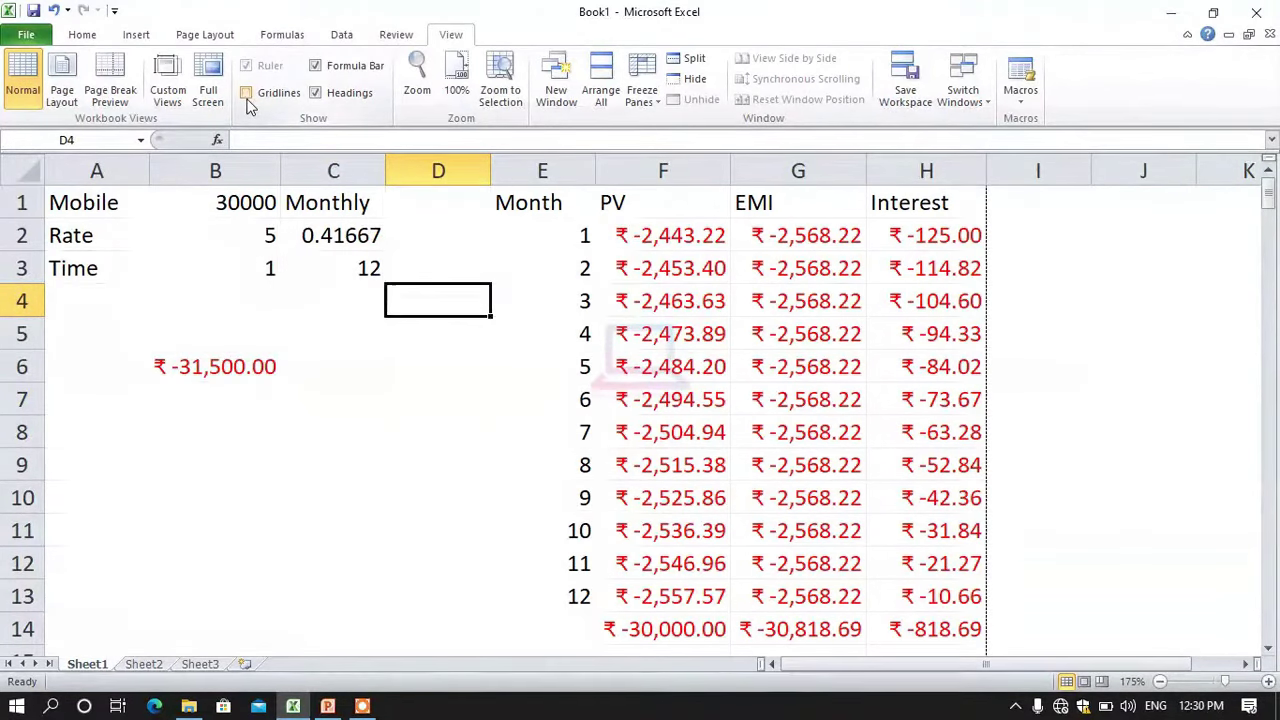
click(445, 560)
click(497, 427)
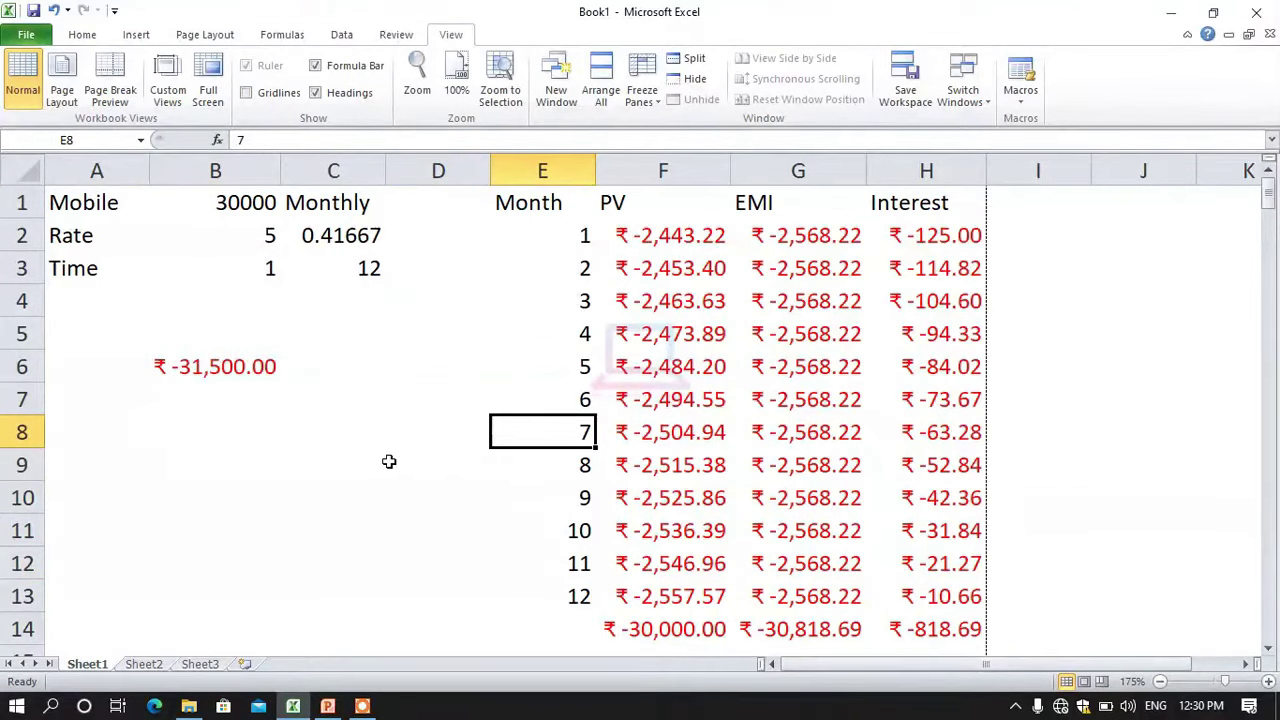
click(246, 93)
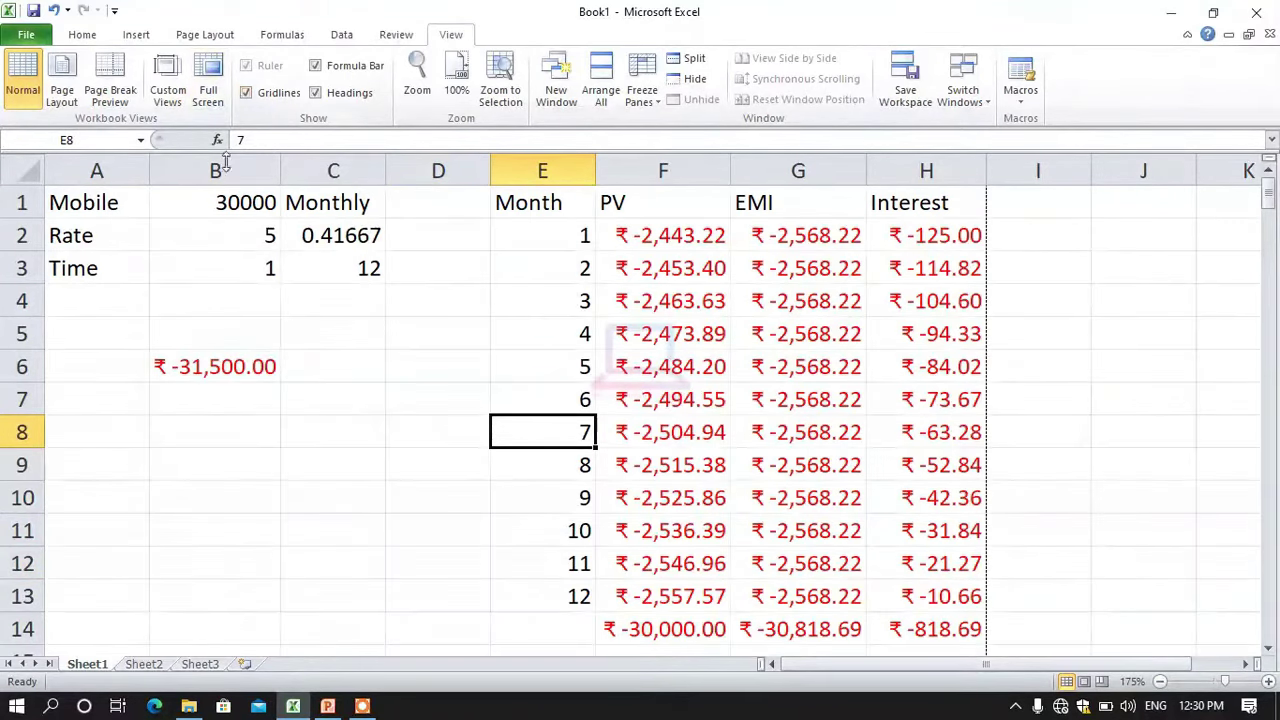
Step: Inspect the PPMT formula in F4 and the PMT formula in G4 in the formula bar, leaving both unedited
click(697, 300)
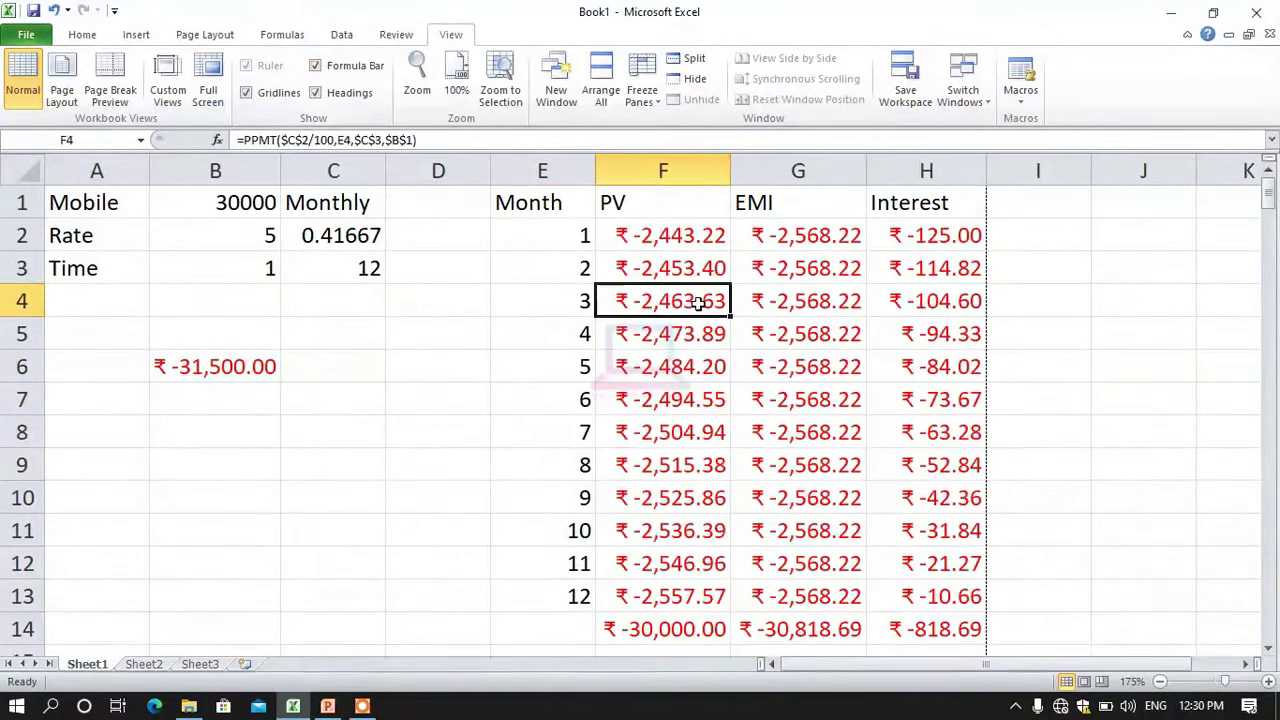
click(763, 303)
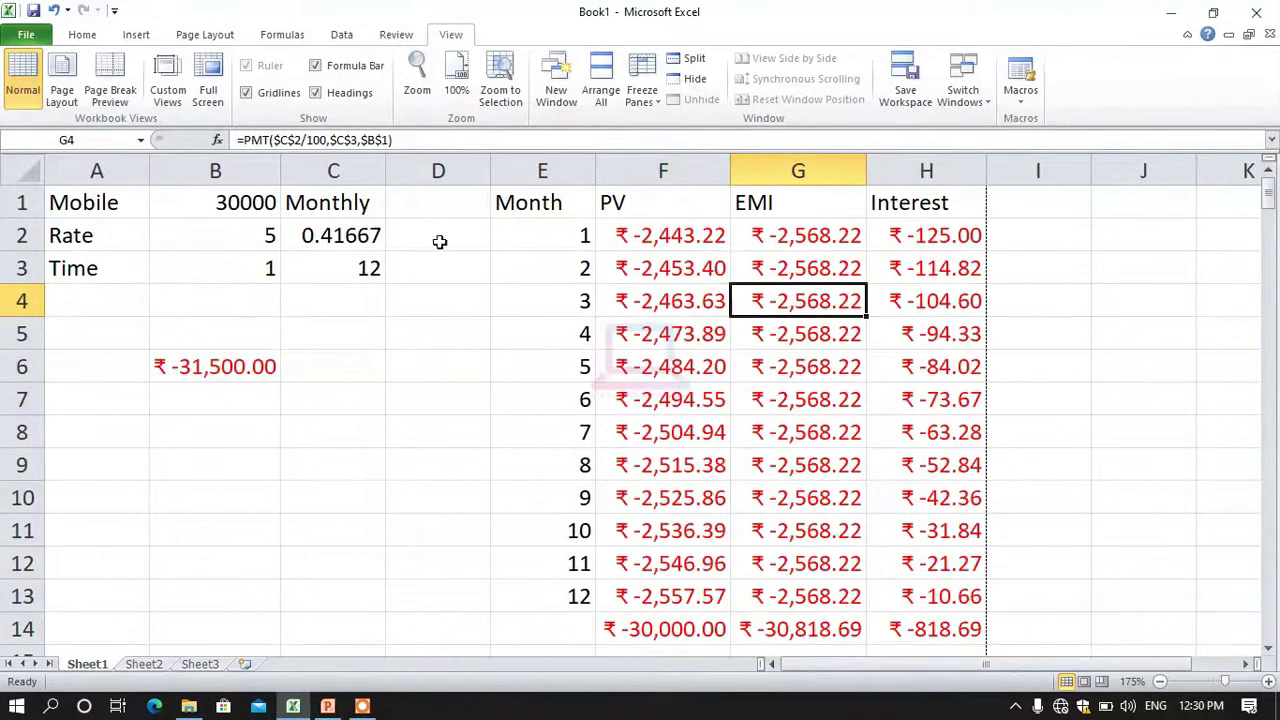
drag(238, 141, 416, 148)
click(465, 147)
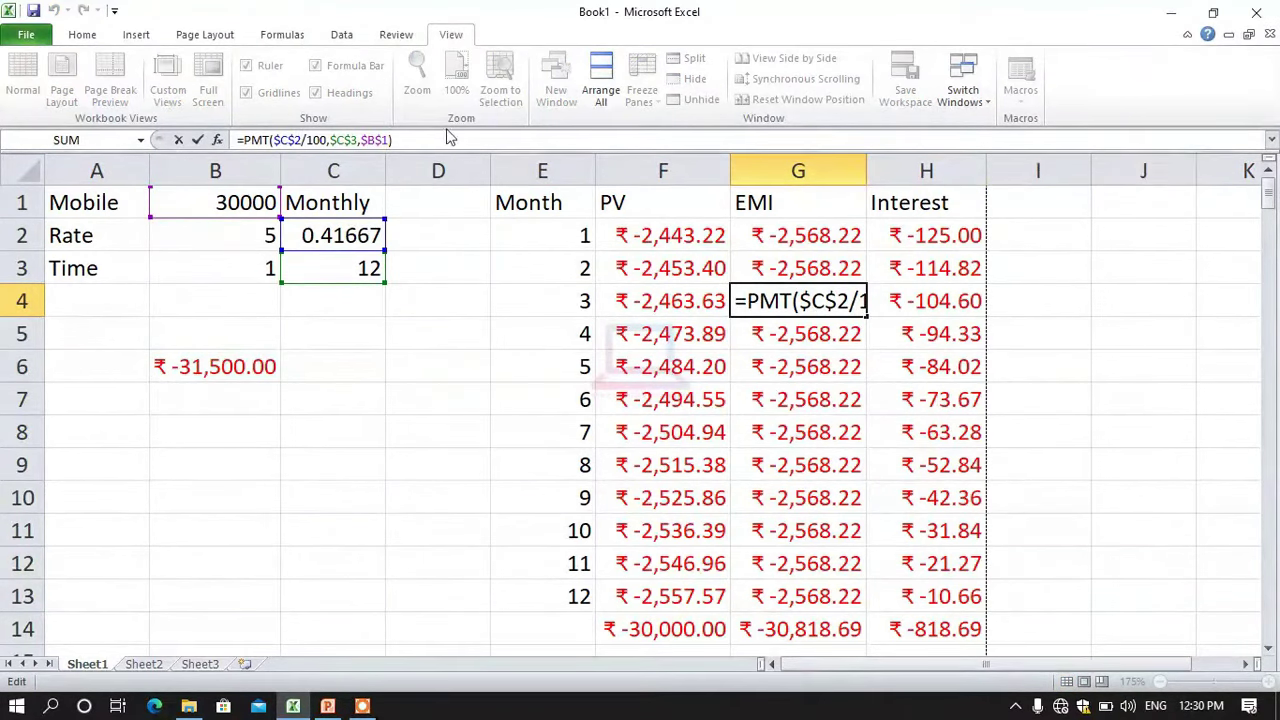
click(471, 310)
click(250, 145)
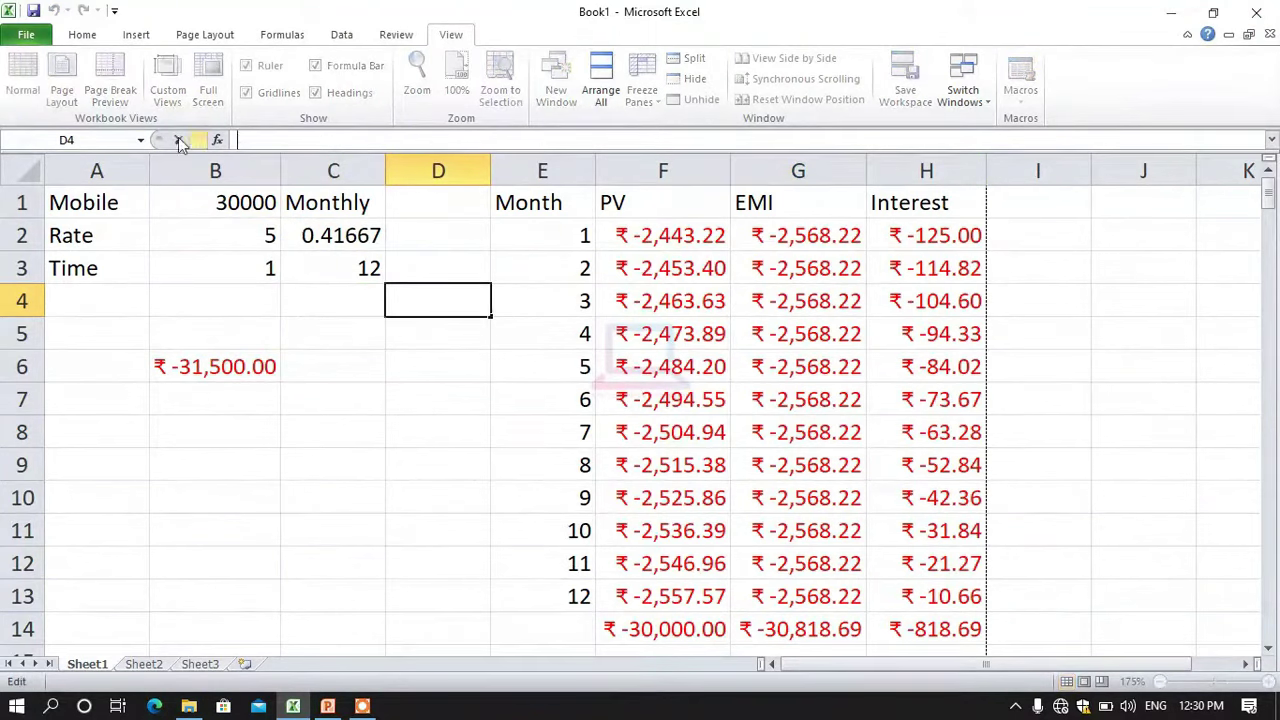
click(345, 366)
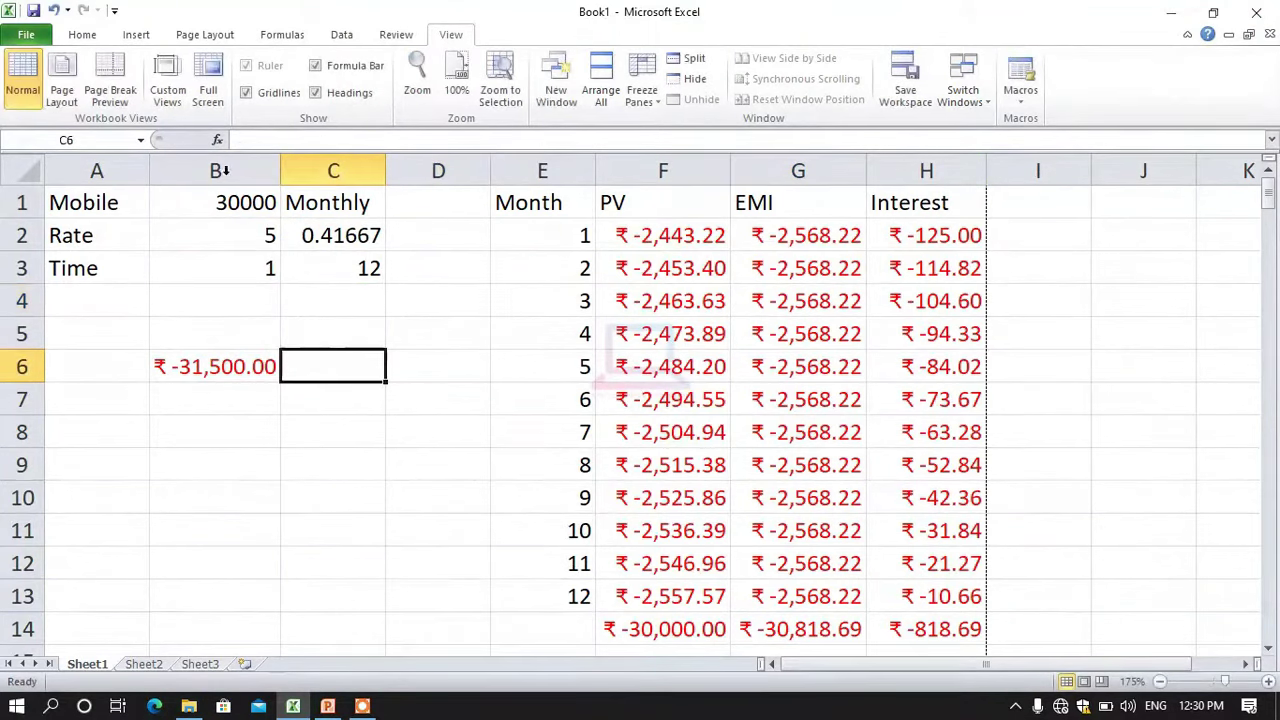
Step: Hide and restore the formula bar, and do the same with the row and column headings
click(315, 65)
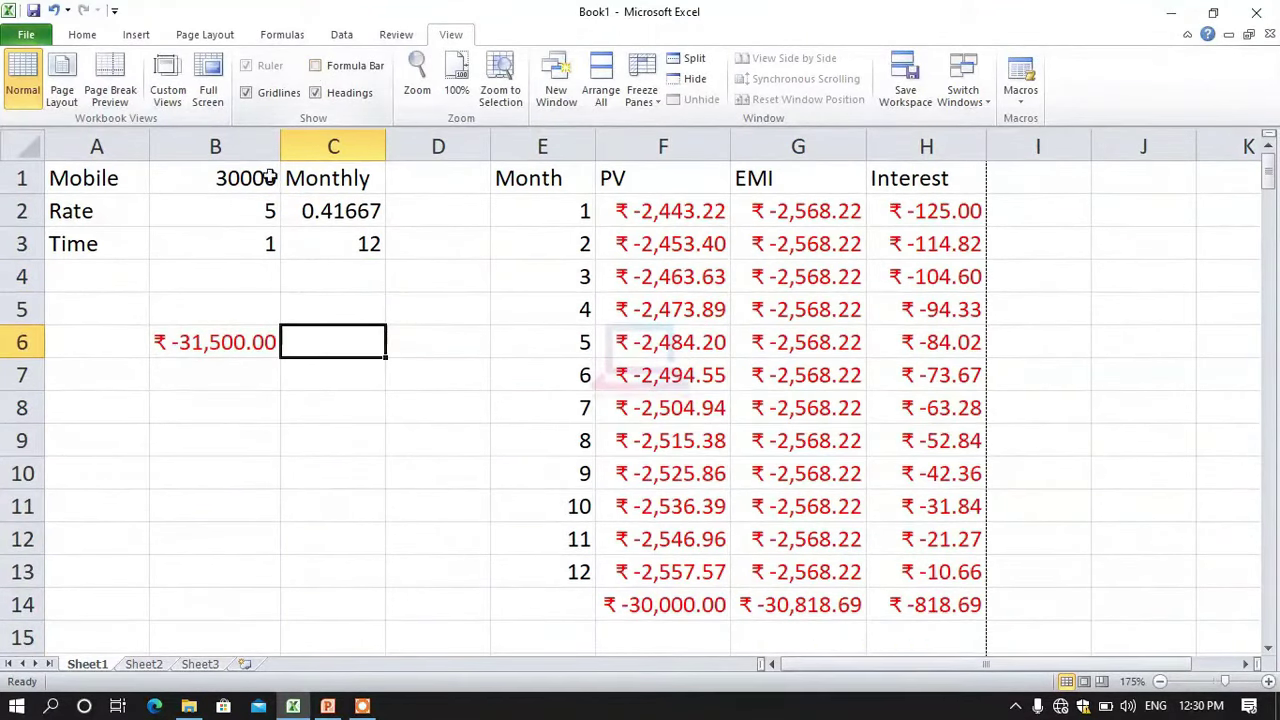
click(316, 66)
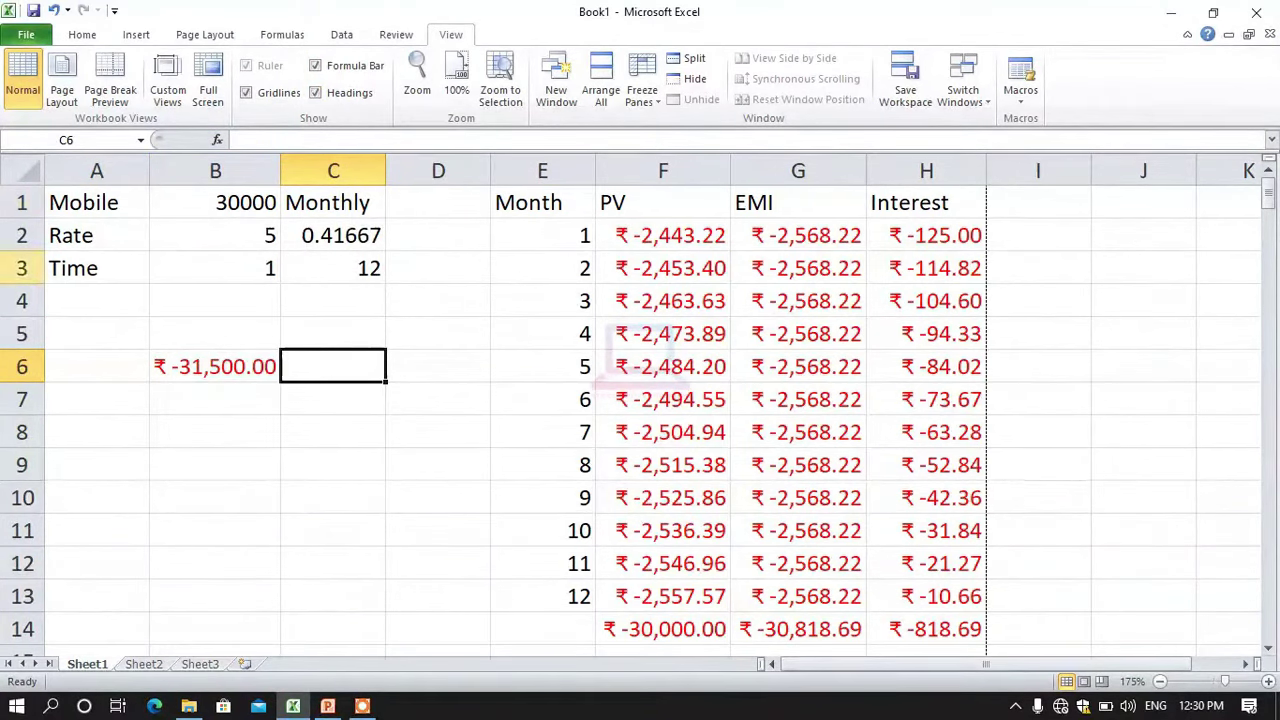
click(320, 94)
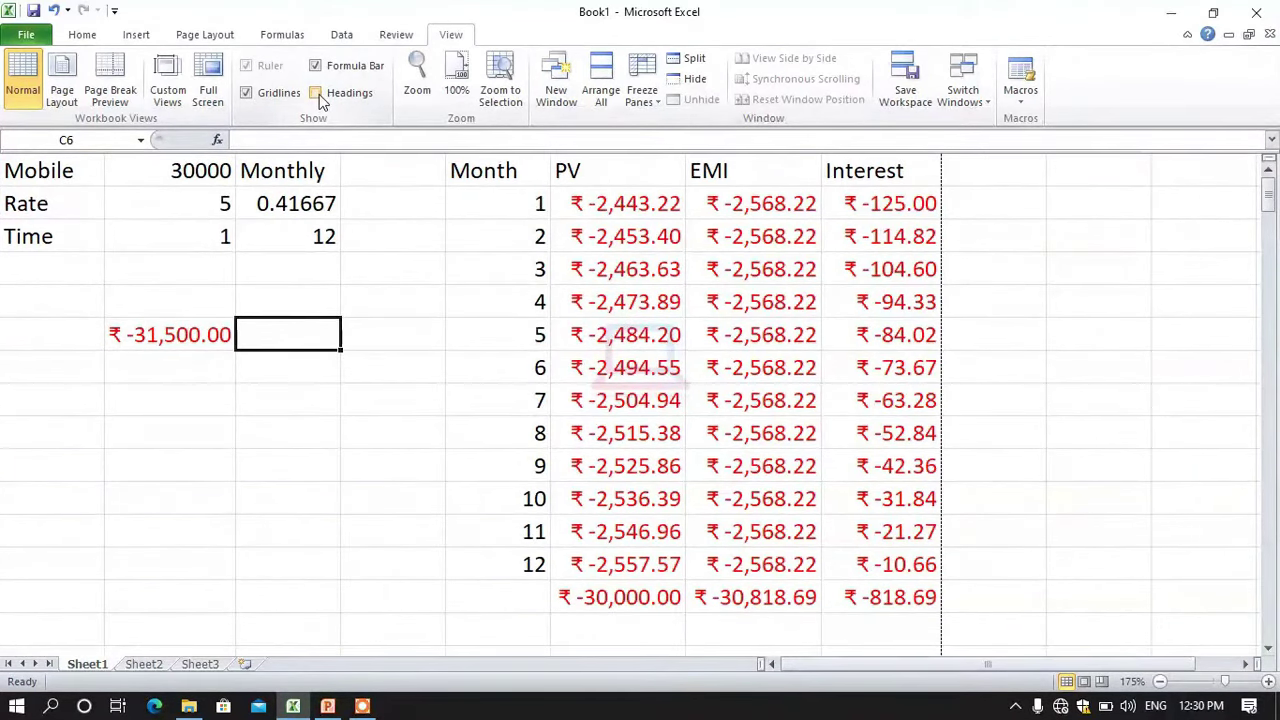
click(318, 93)
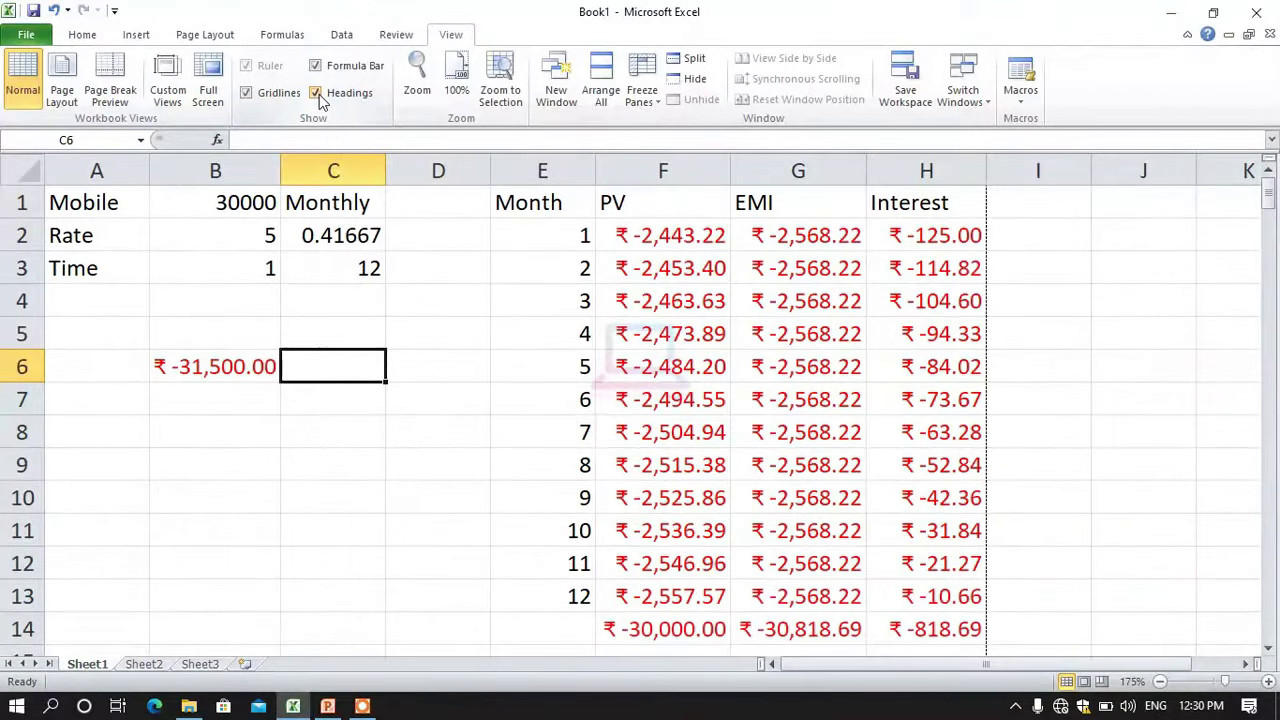
Step: Reduce the worksheet zoom to 25% and return it to 100%
click(425, 82)
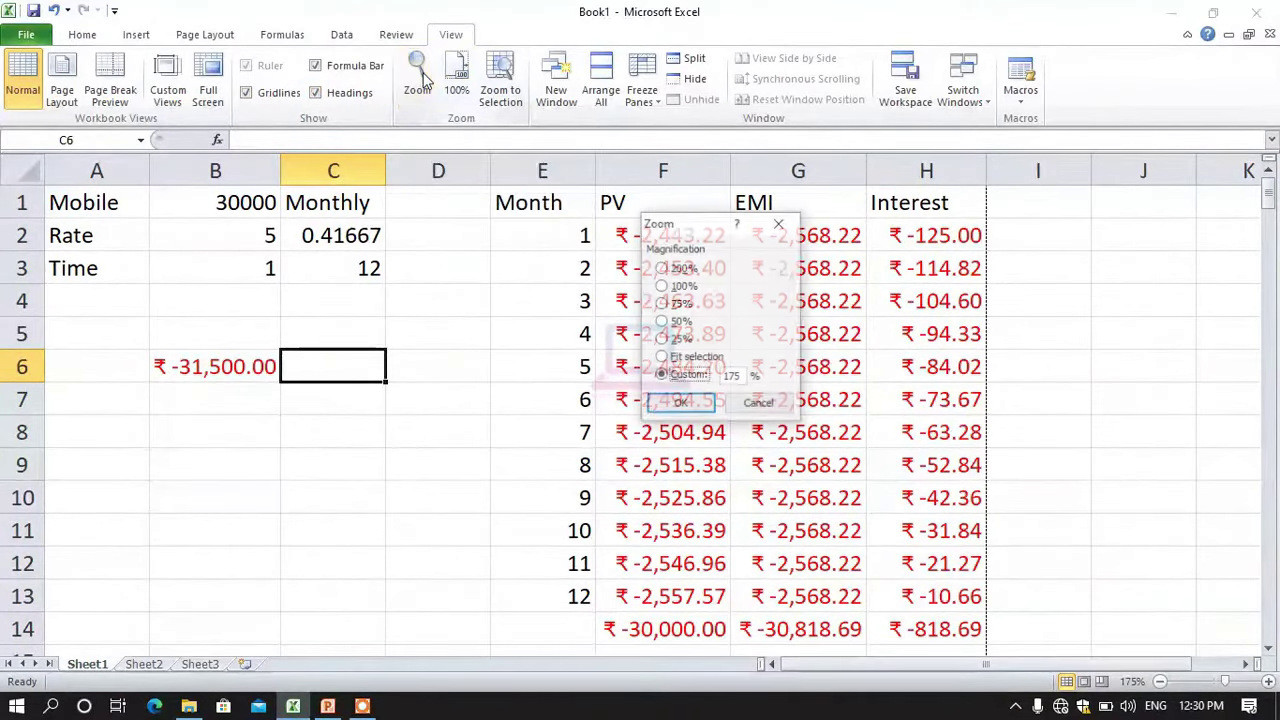
click(672, 340)
click(678, 406)
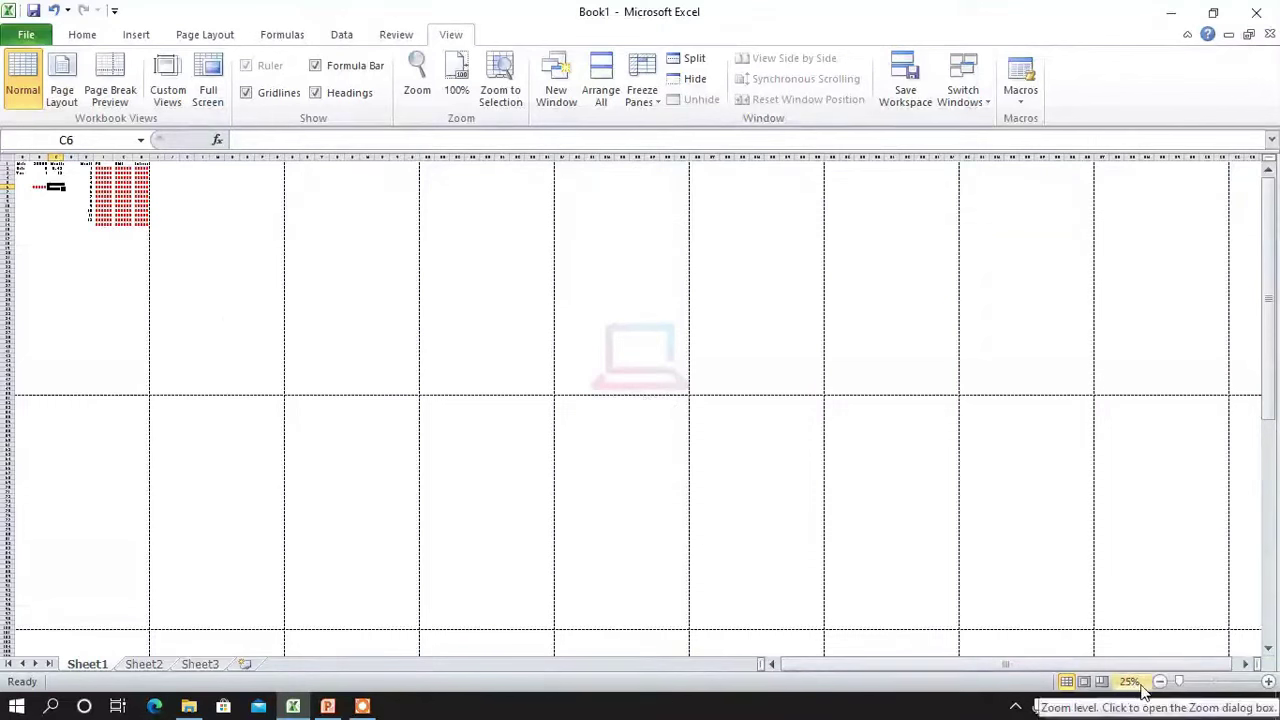
click(417, 82)
click(779, 223)
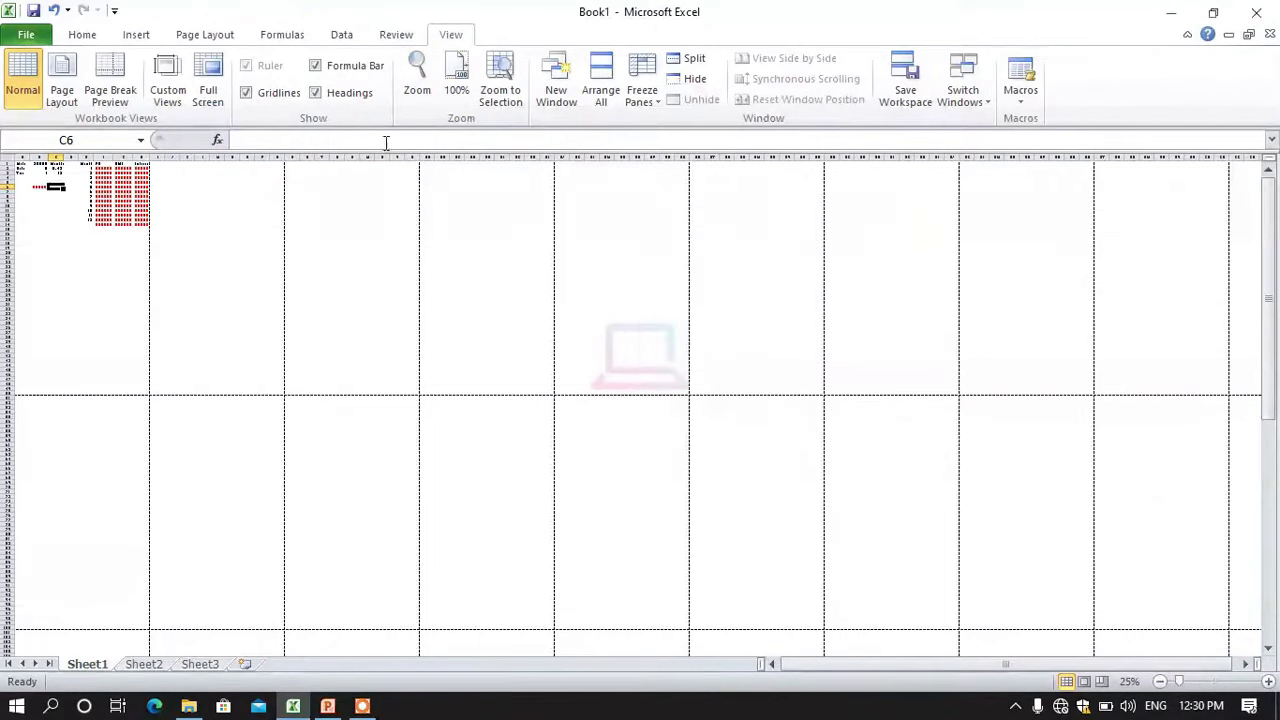
click(459, 79)
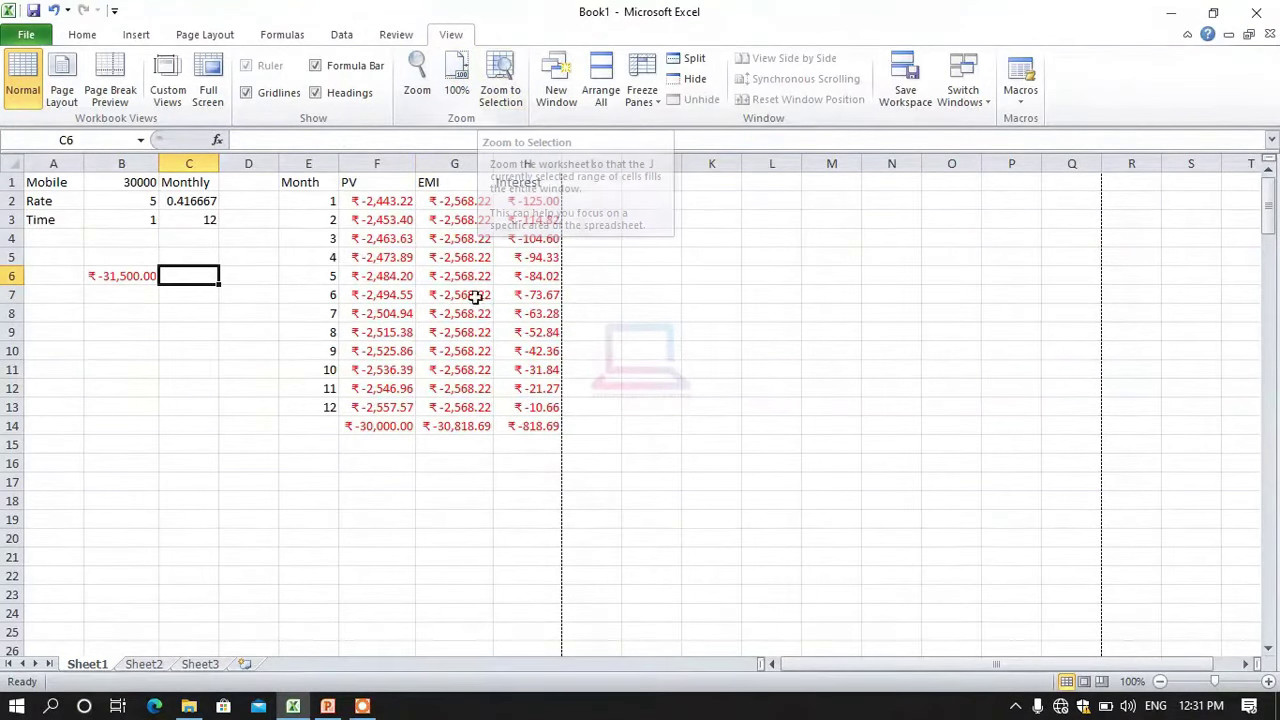
Step: Zoom the worksheet to fit the loan table range E1:H14, and select cell I13
drag(296, 182, 380, 220)
drag(459, 254, 545, 424)
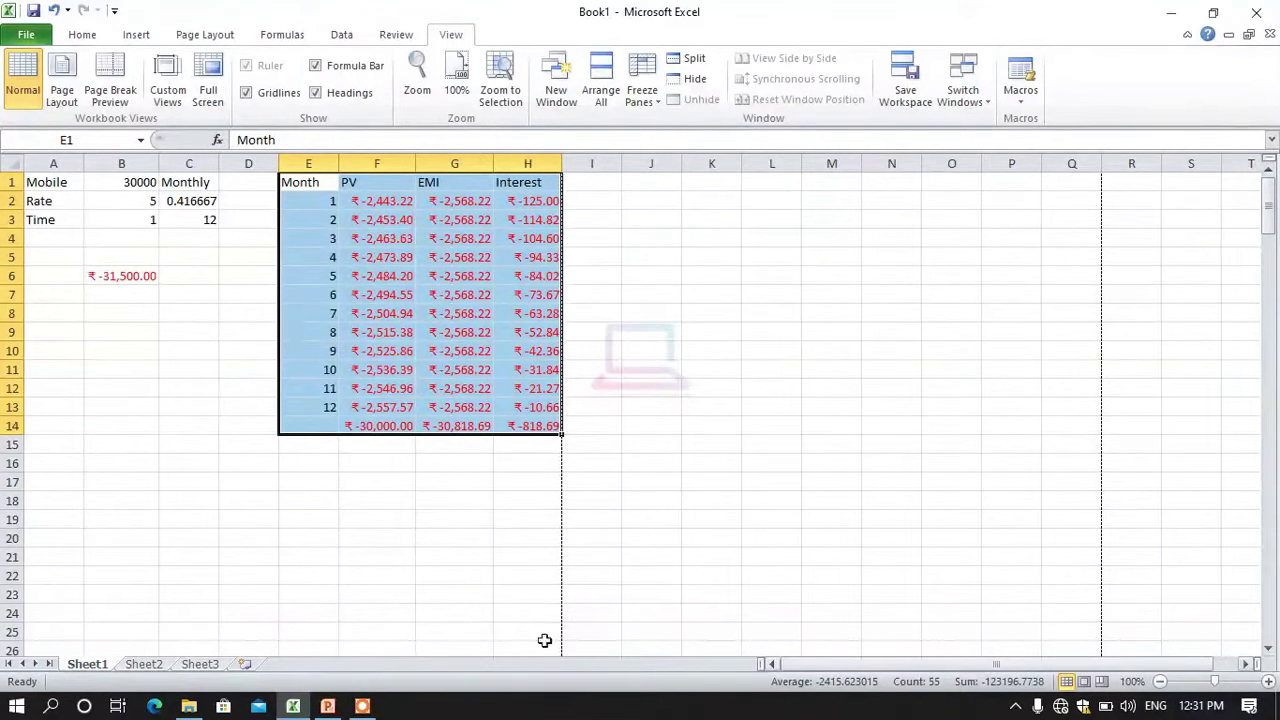
click(503, 80)
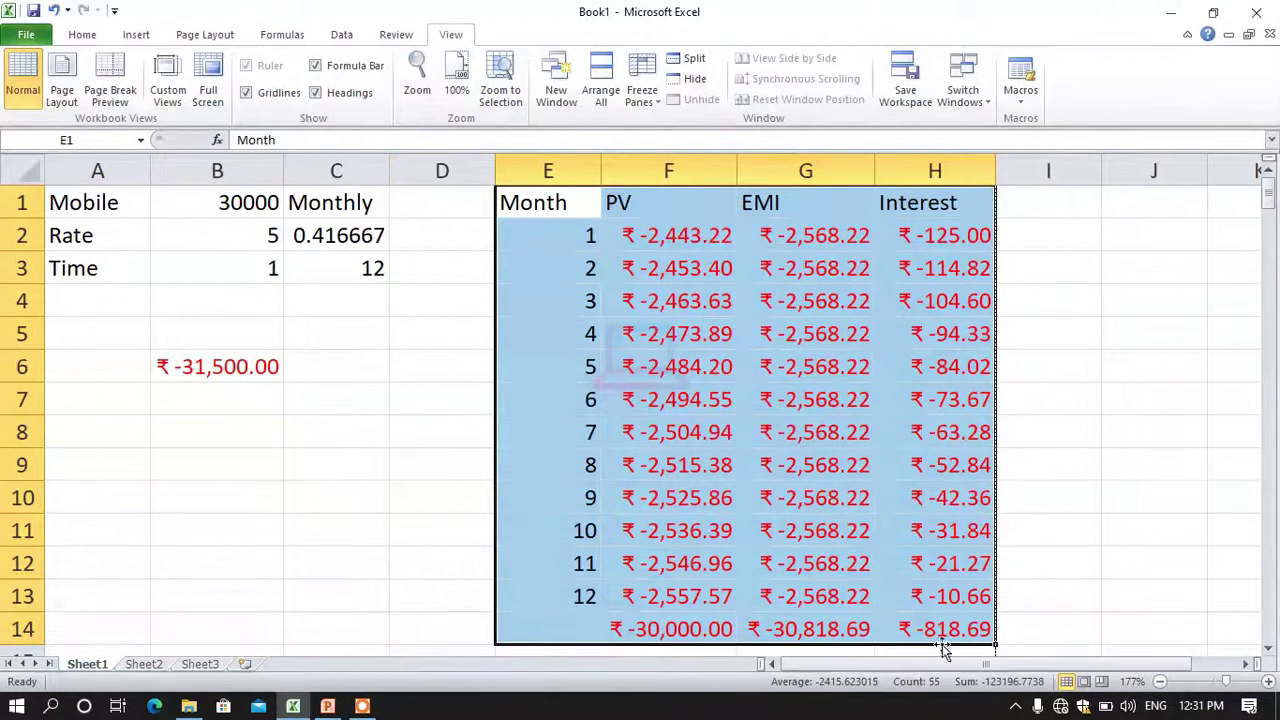
click(1026, 581)
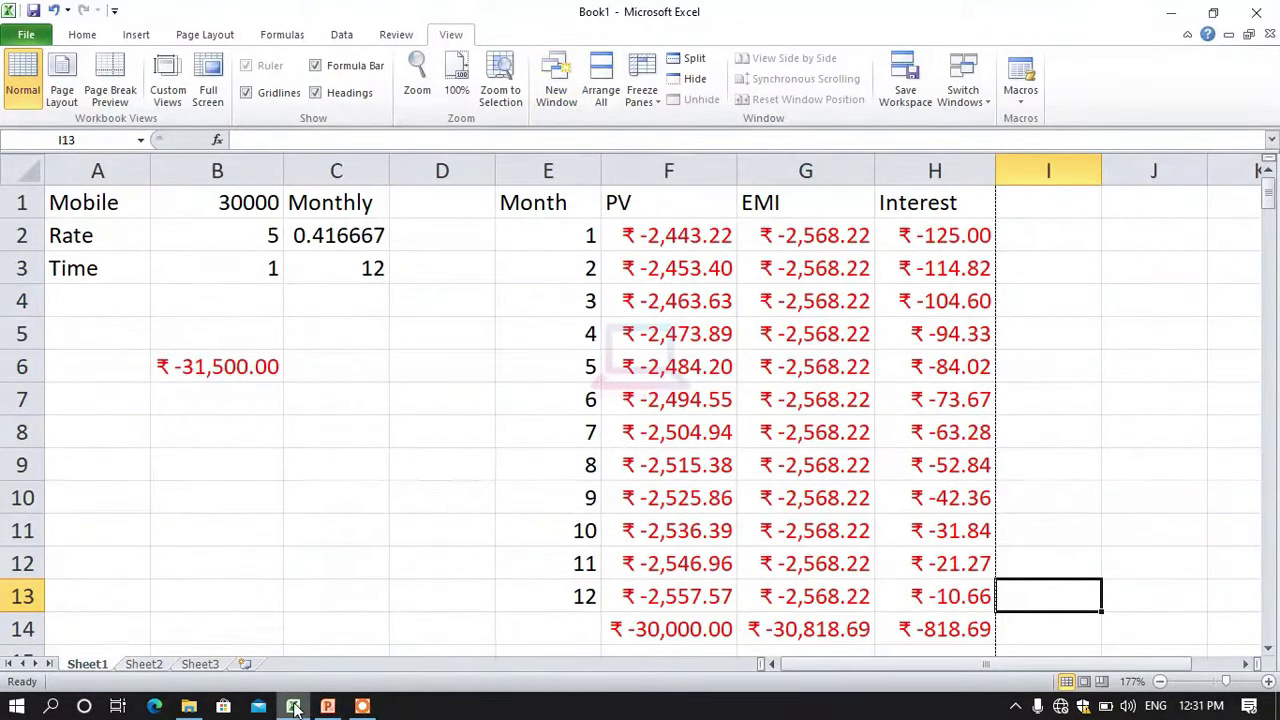
Step: Open two additional windows of the Book1 workbook, compare their previews, and switch back to Book1:1
mouse_move(295, 707)
click(558, 80)
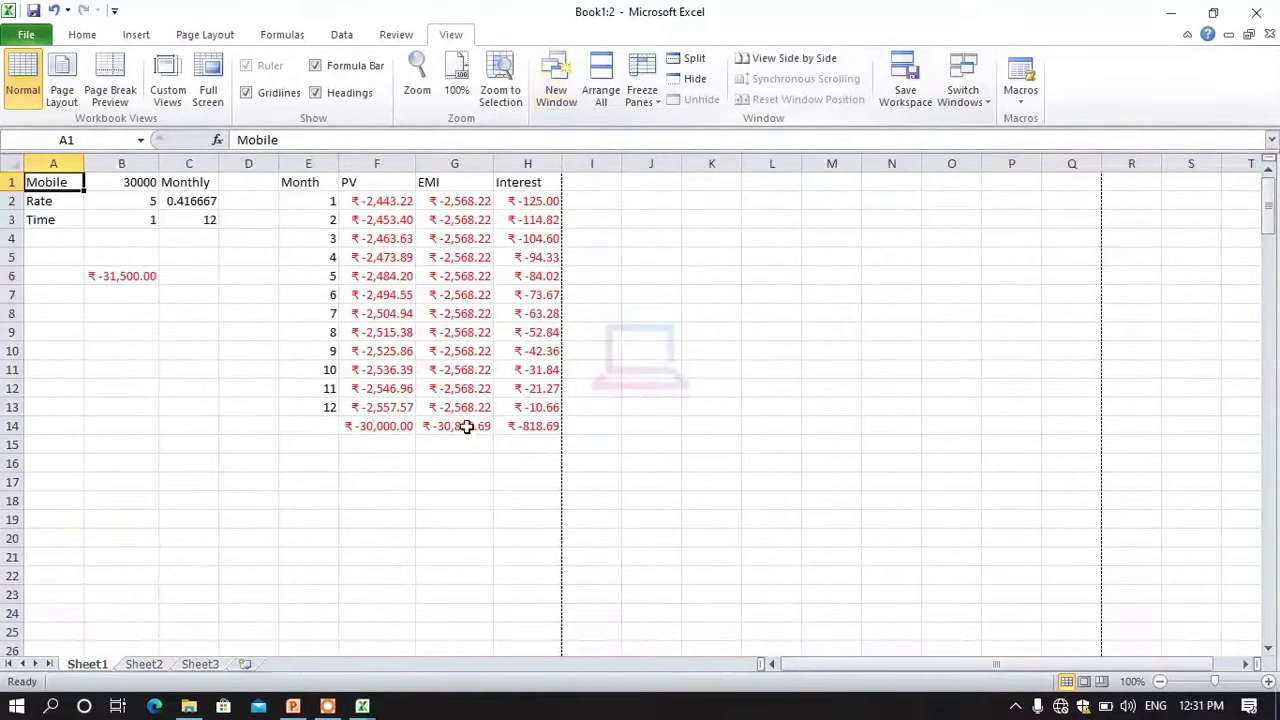
mouse_move(365, 710)
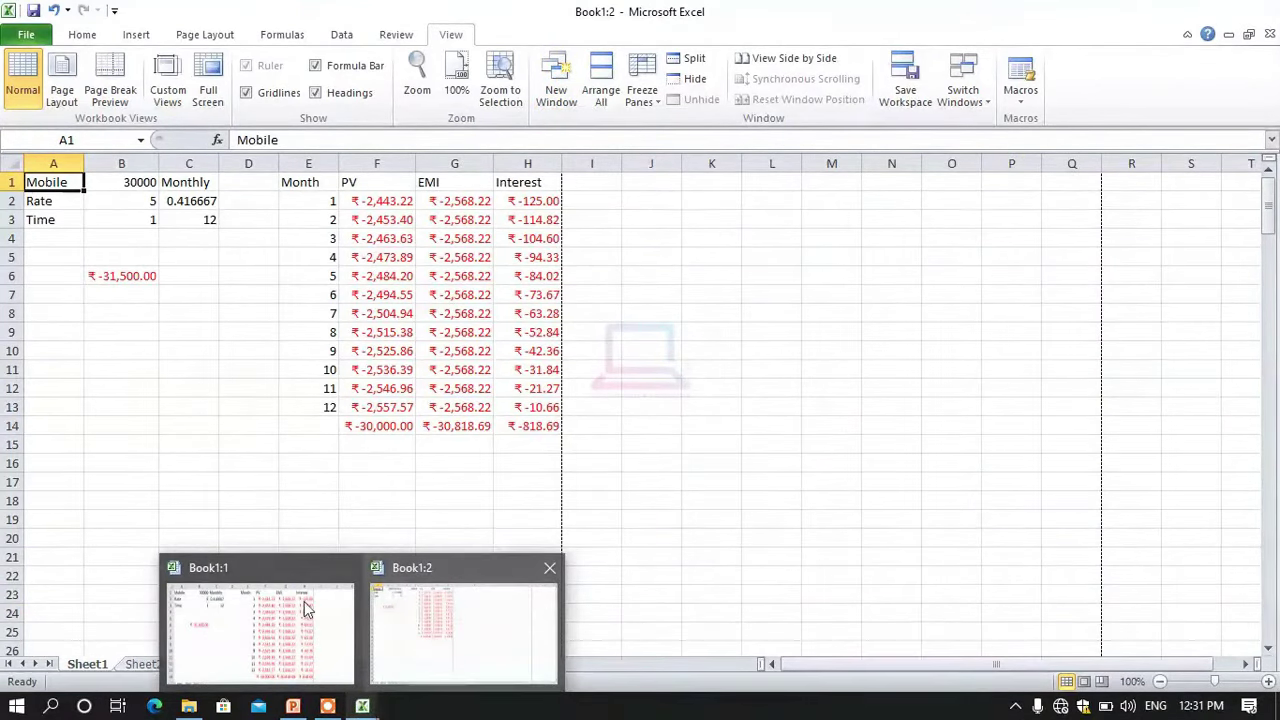
mouse_move(211, 572)
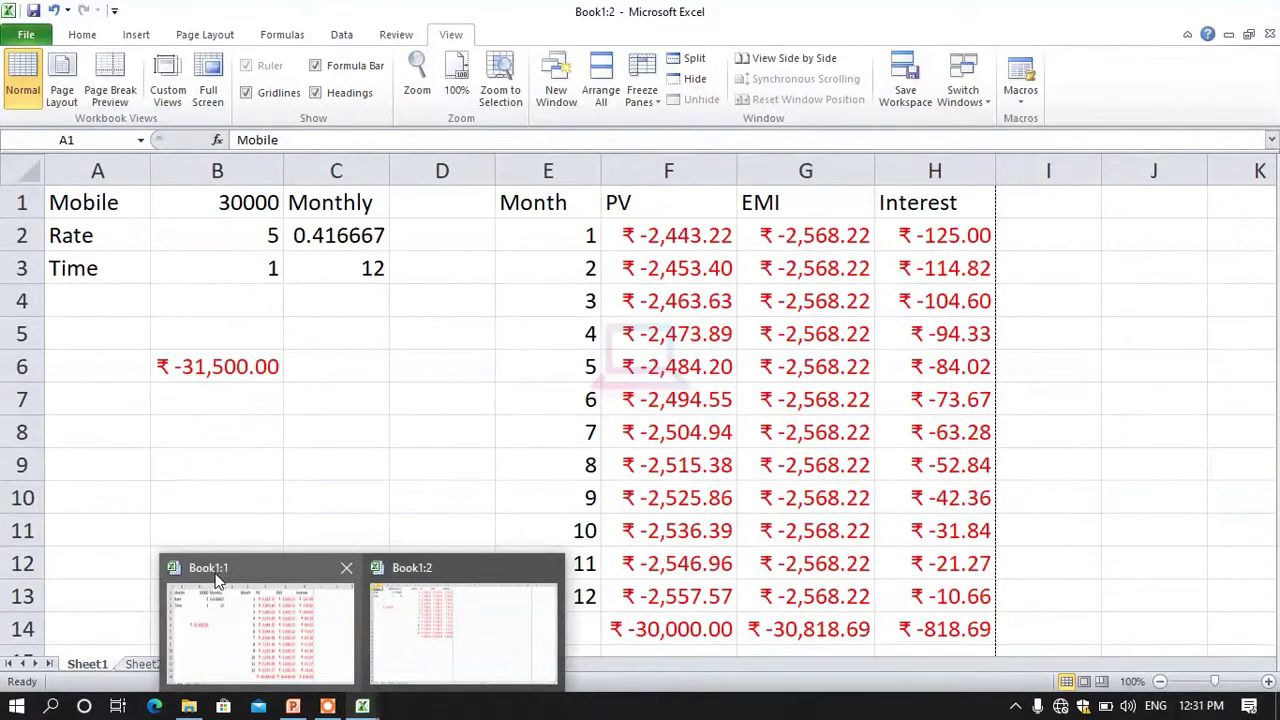
mouse_move(422, 585)
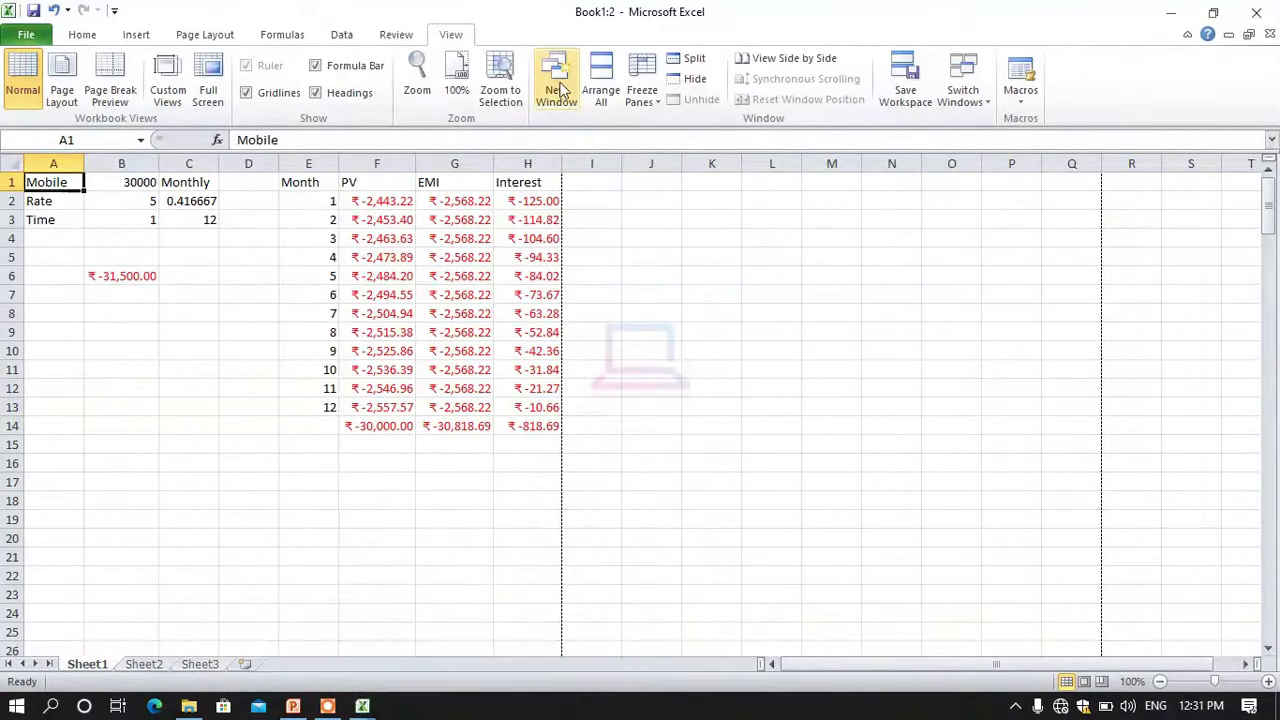
click(558, 92)
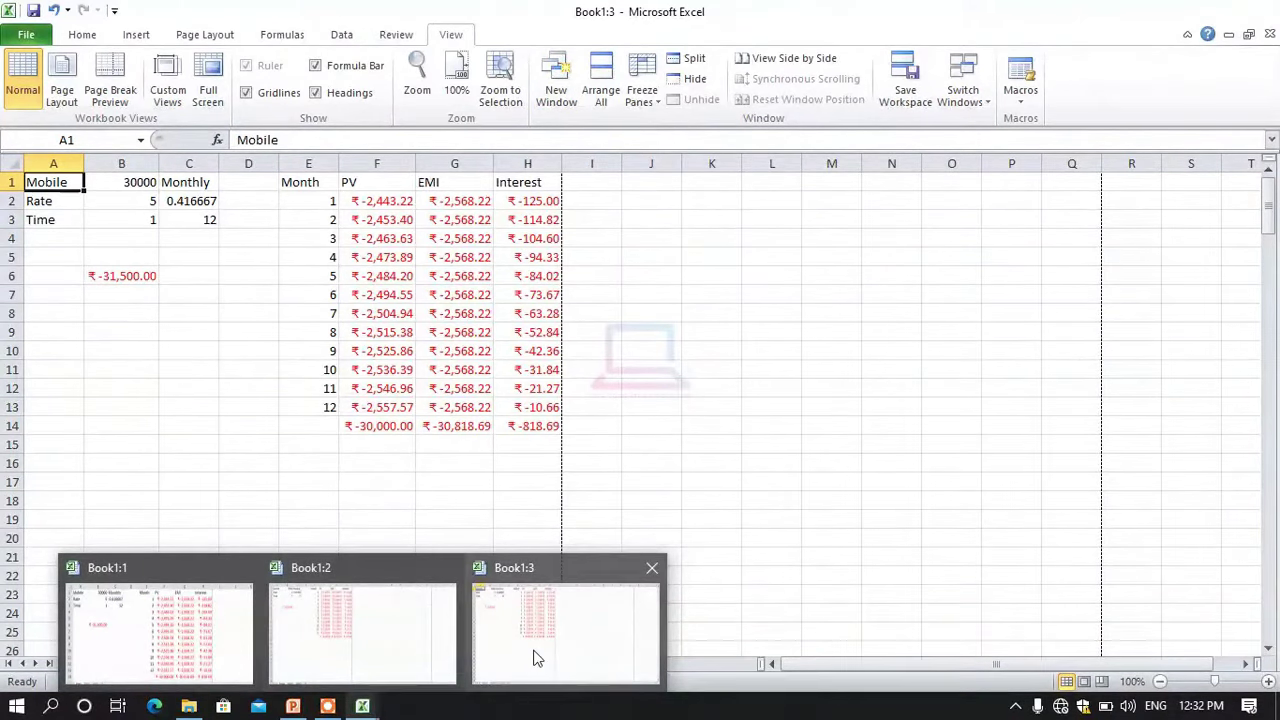
click(194, 646)
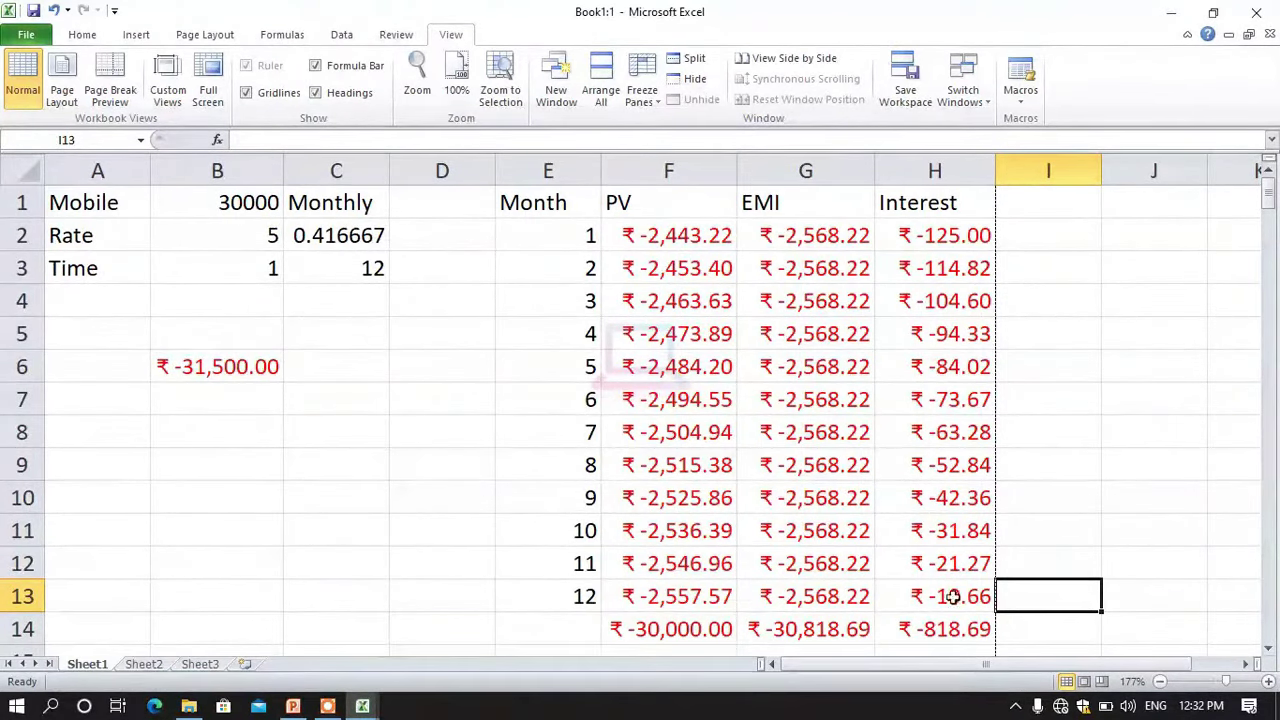
Step: Arrange all workbook windows as Tiled, activate each one in turn, and maximize Book1:1
click(600, 80)
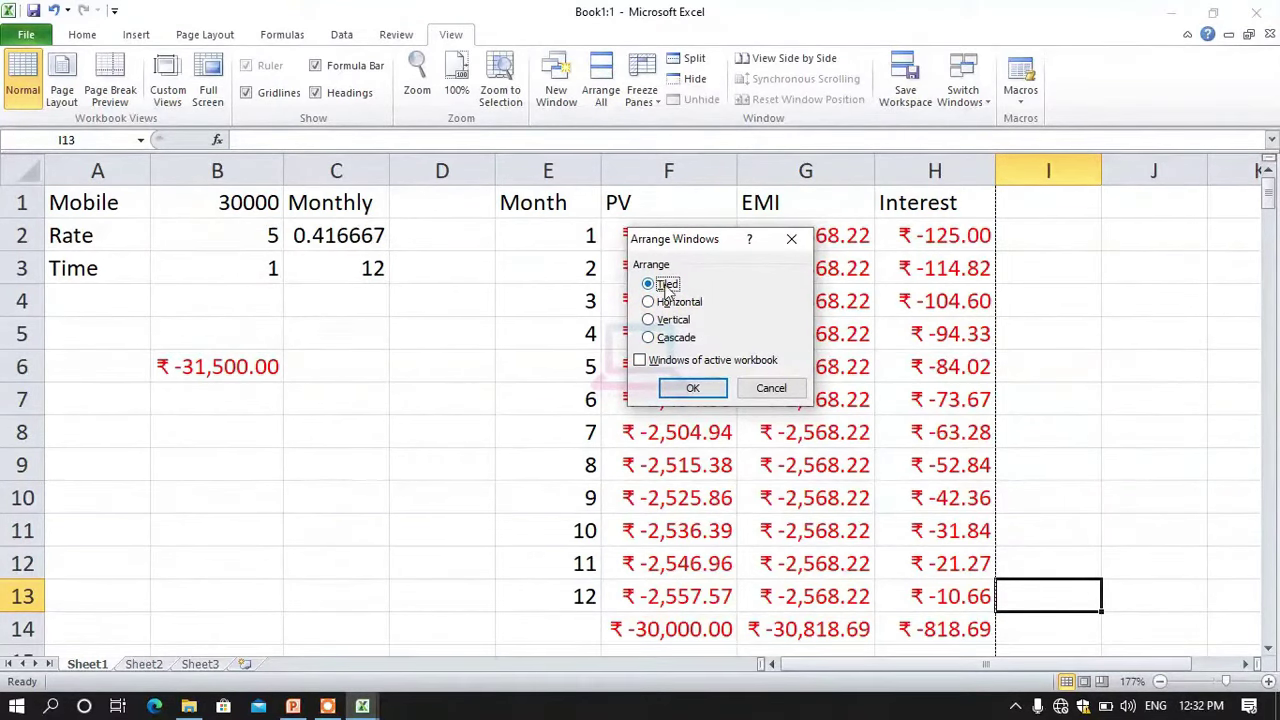
click(696, 392)
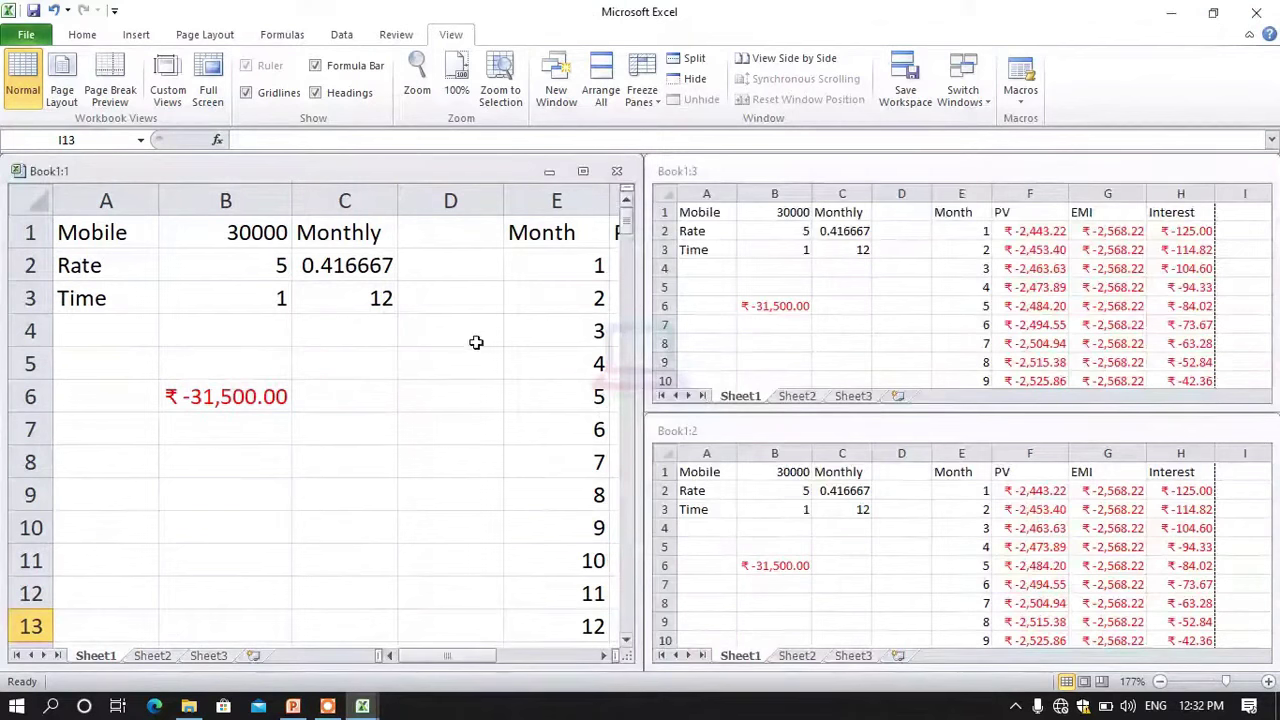
click(424, 330)
click(814, 484)
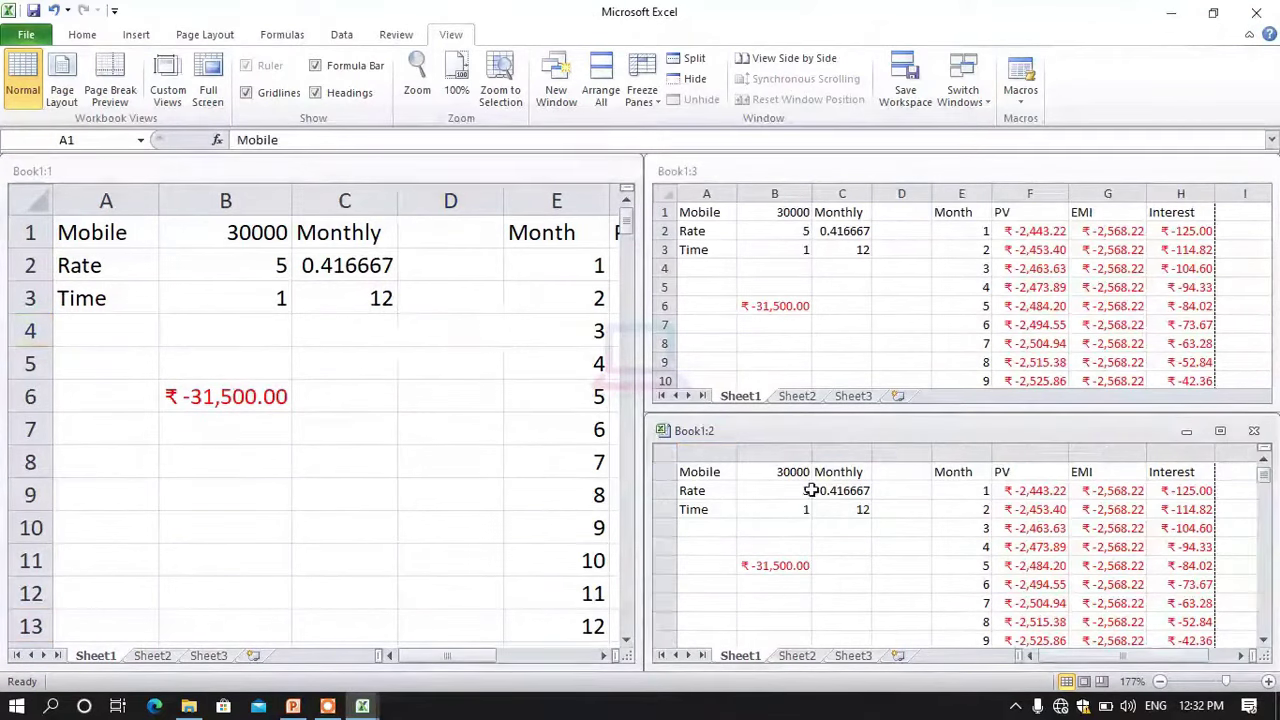
click(808, 292)
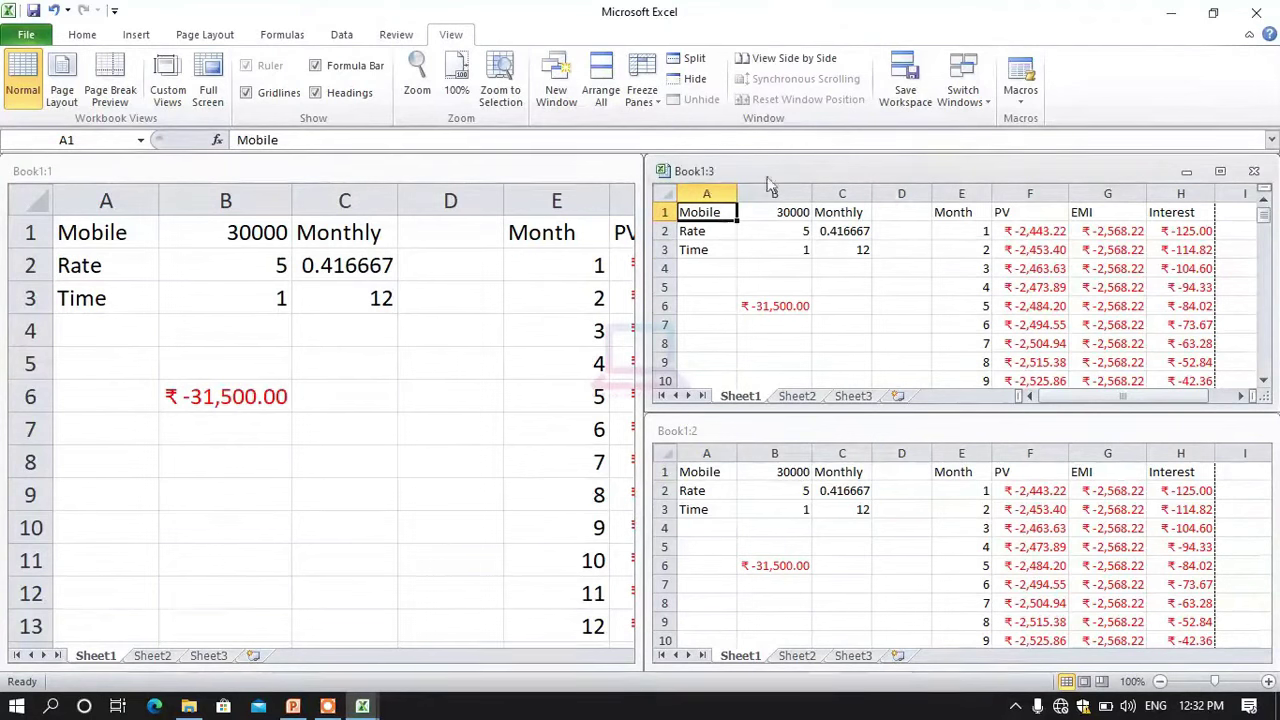
click(466, 175)
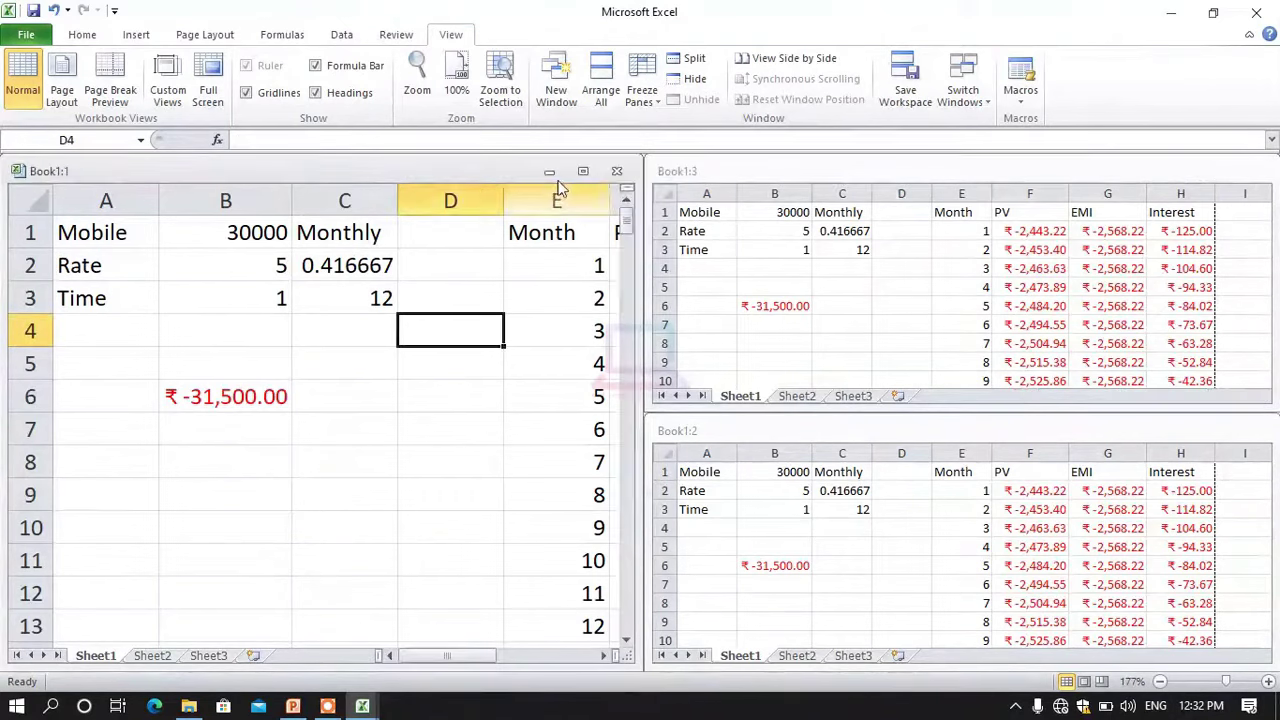
click(583, 172)
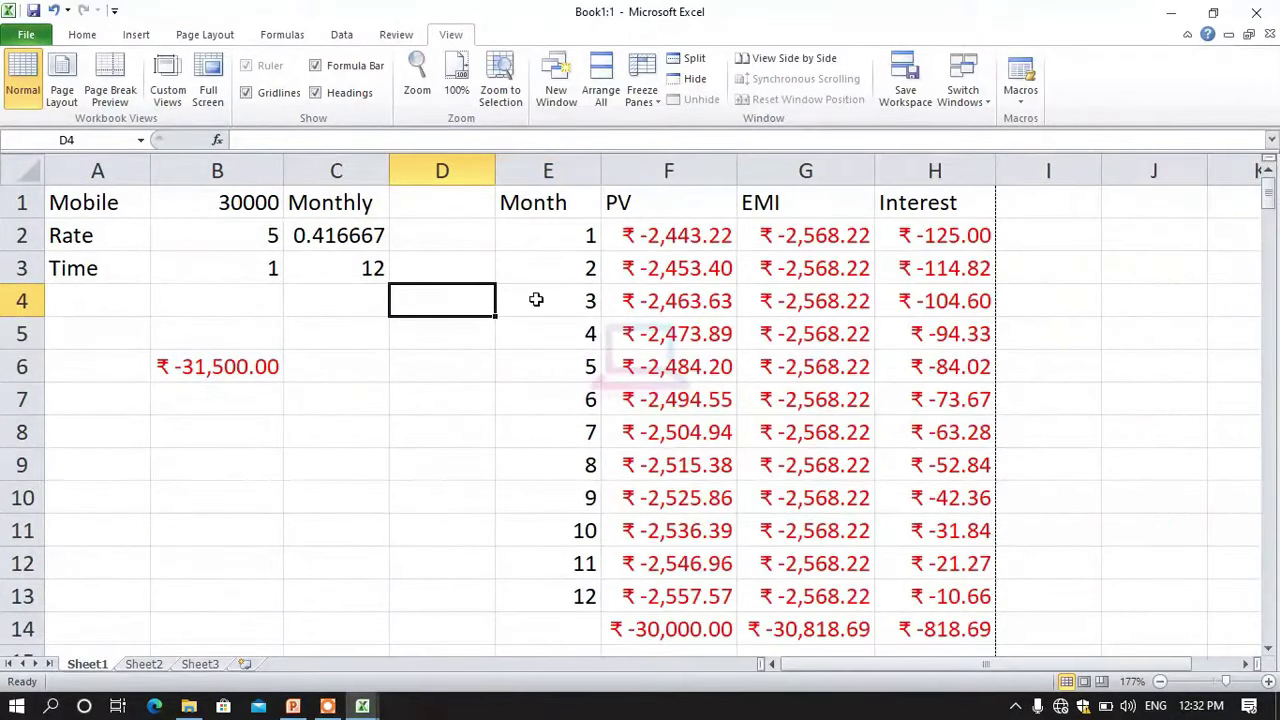
Step: Select the loan table E1:H14, view it at 100%, and zoom back in to fit the selection
drag(523, 205, 935, 222)
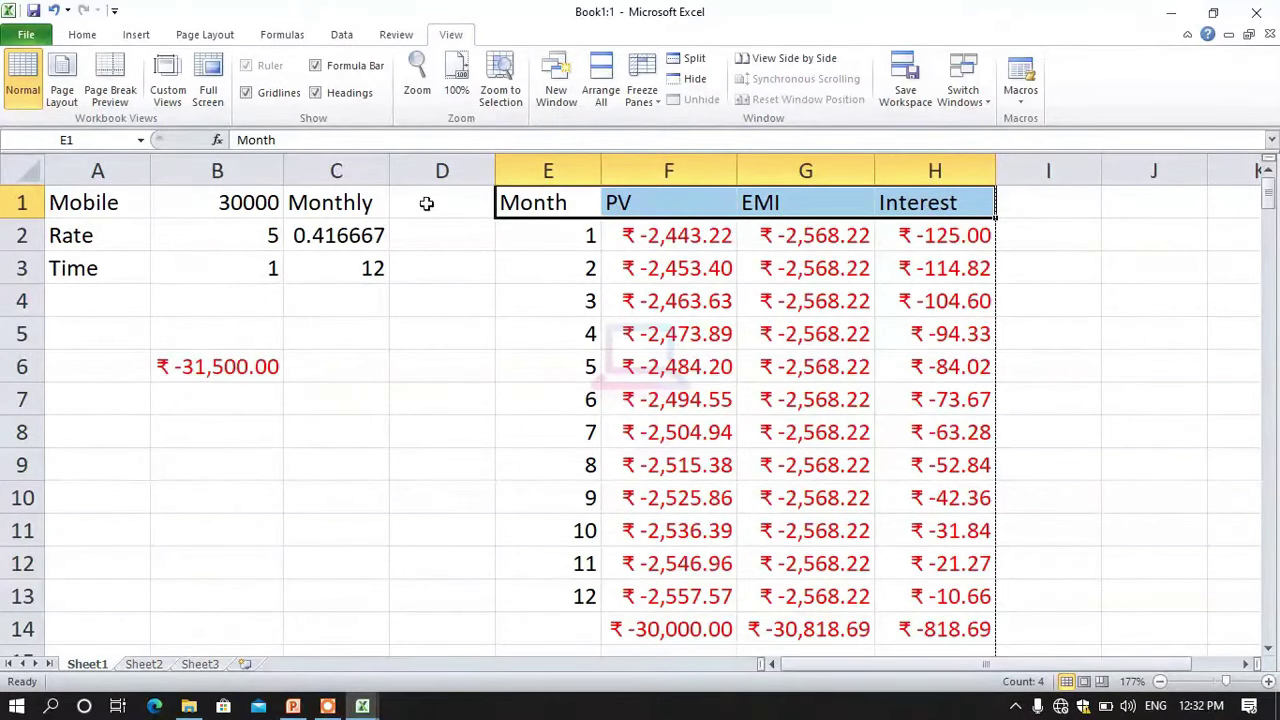
key(ctrl+a)
key(alt+w)
key(j)
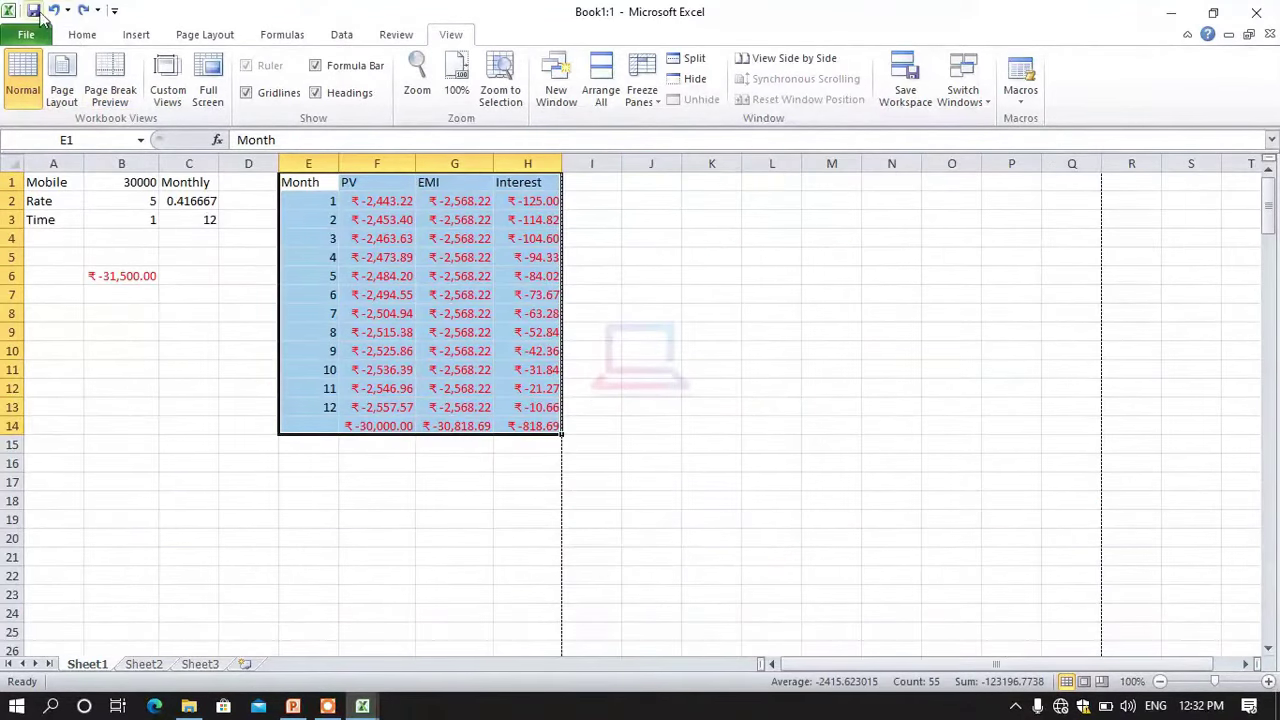
key(alt+w)
key(g)
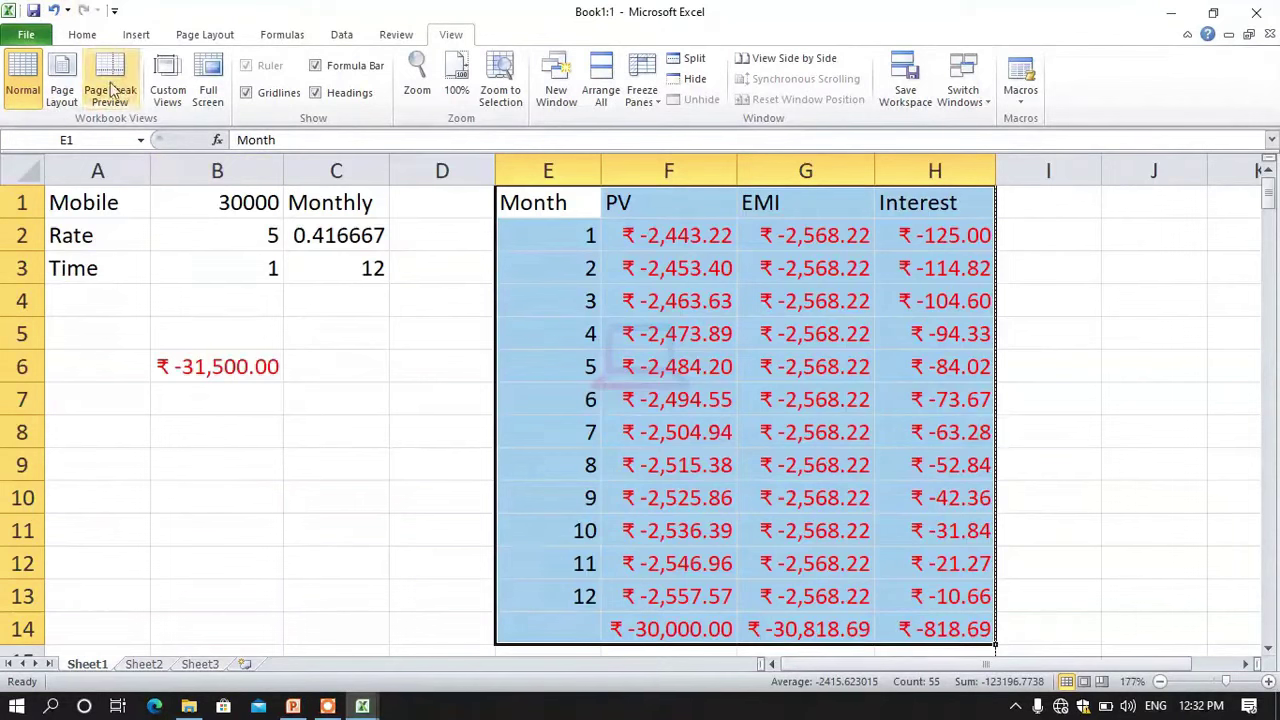
Step: Make the loan table E1:H14 bold, align its contents to the middle and centre, and select cell J6
click(82, 34)
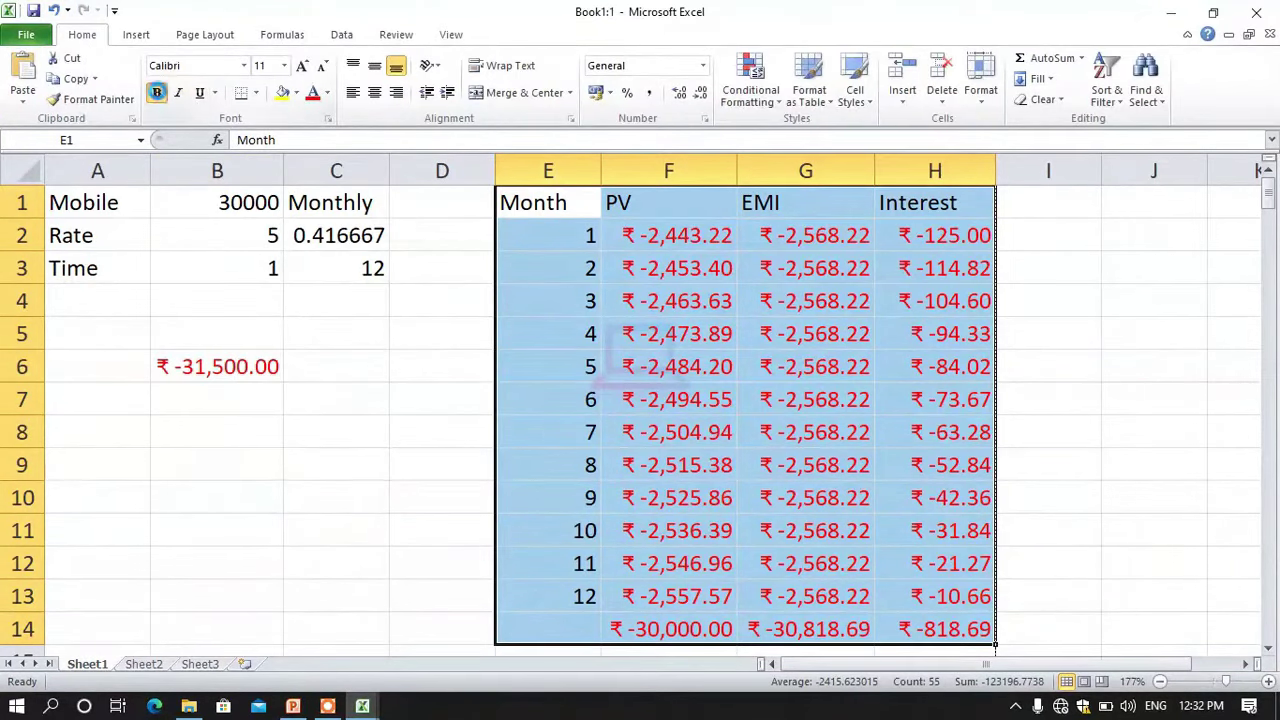
click(157, 92)
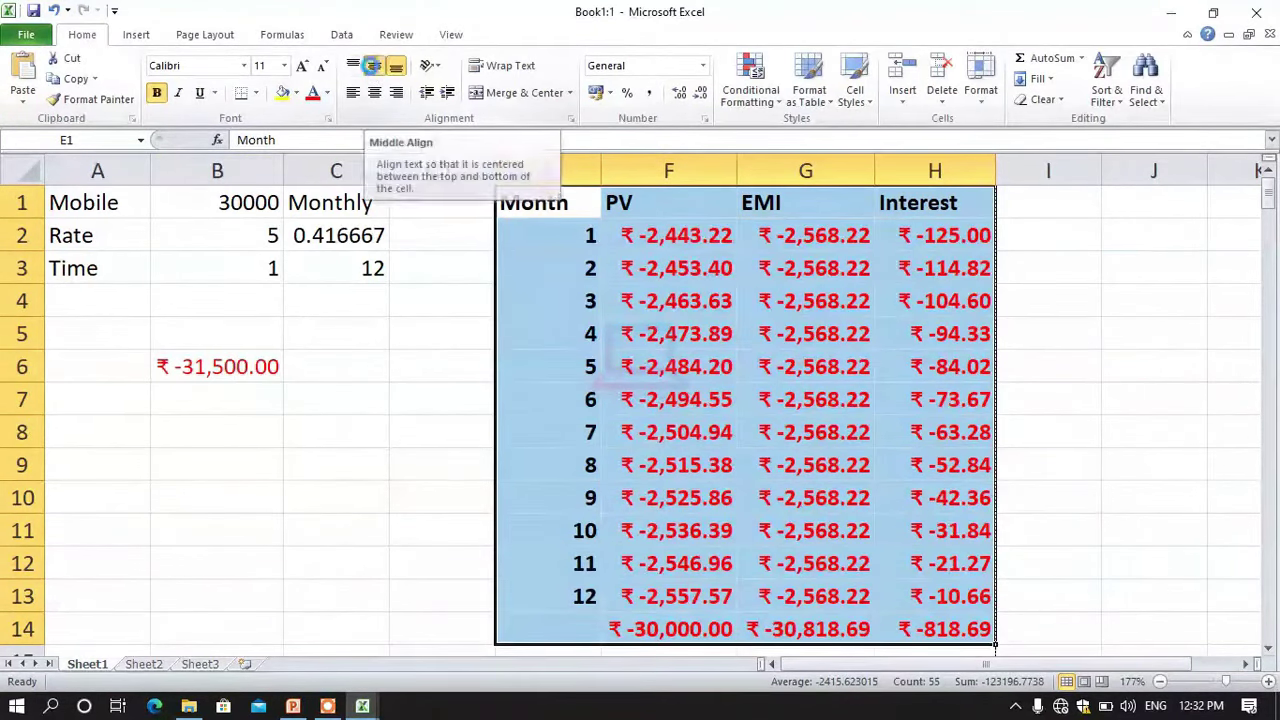
click(372, 65)
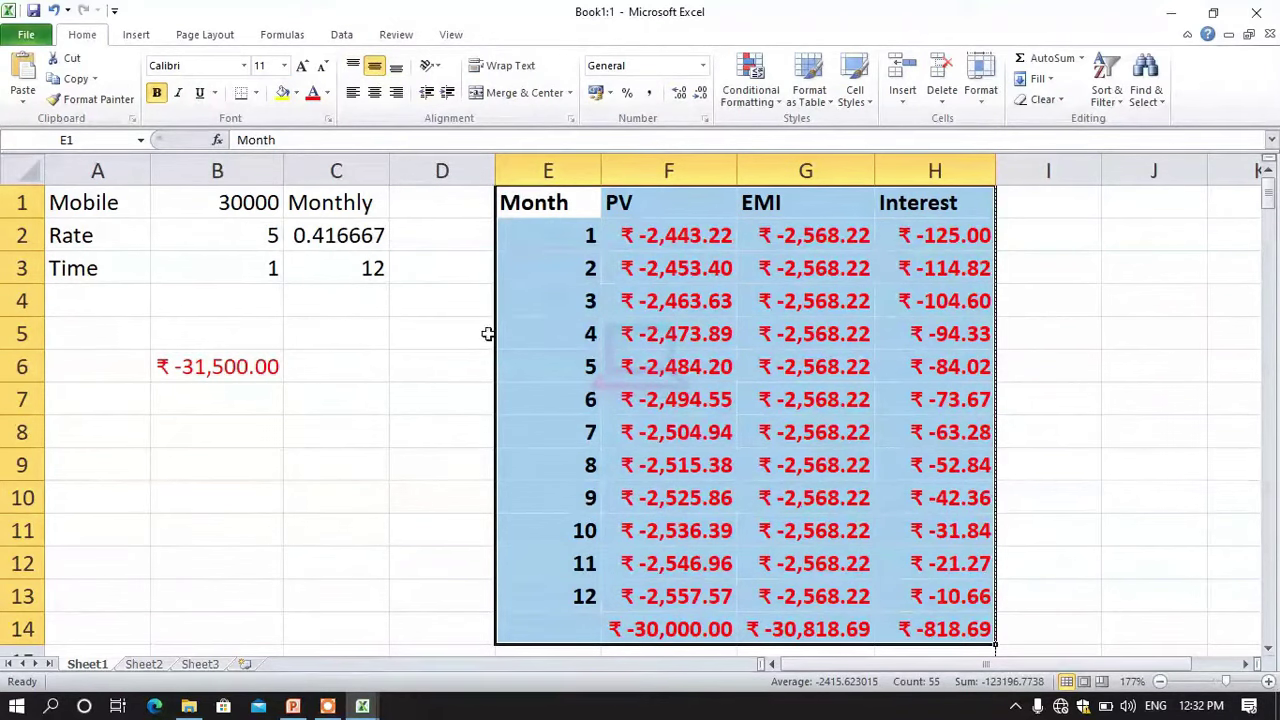
click(374, 92)
click(1118, 368)
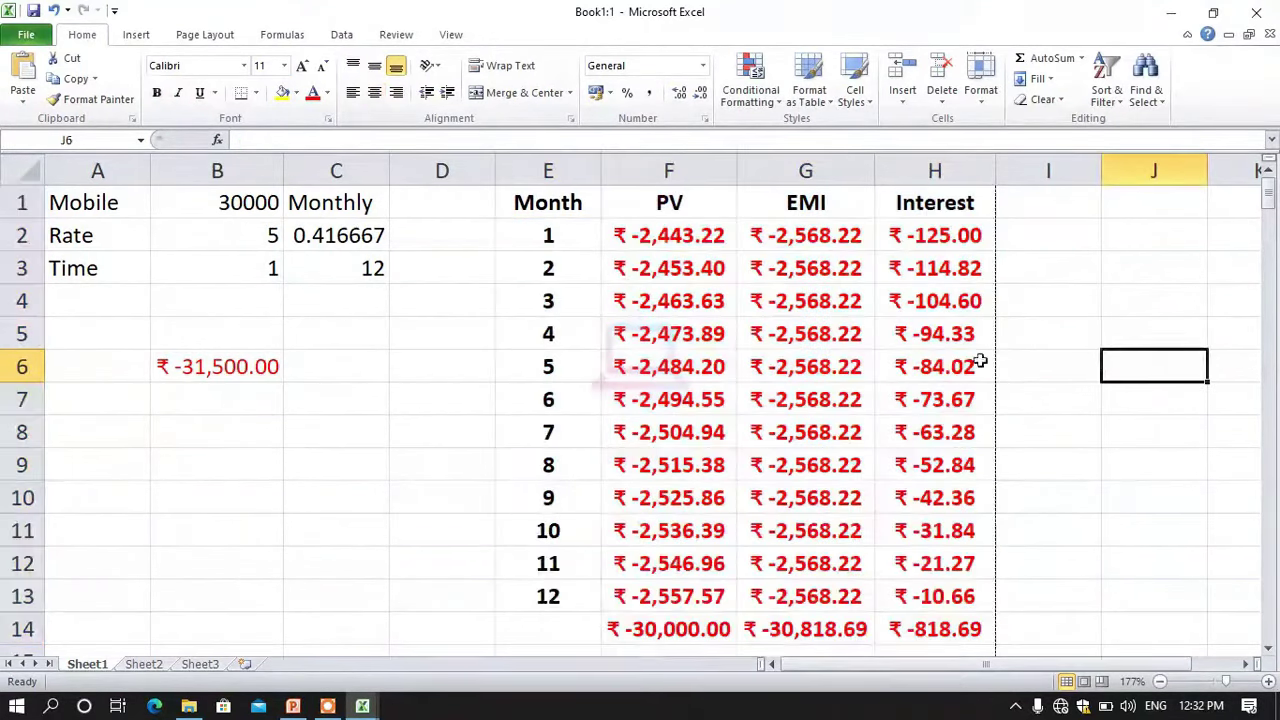
Step: Remove the bold formatting from the table body E2:H14 and select the header cells E1:H1
drag(560, 235, 904, 602)
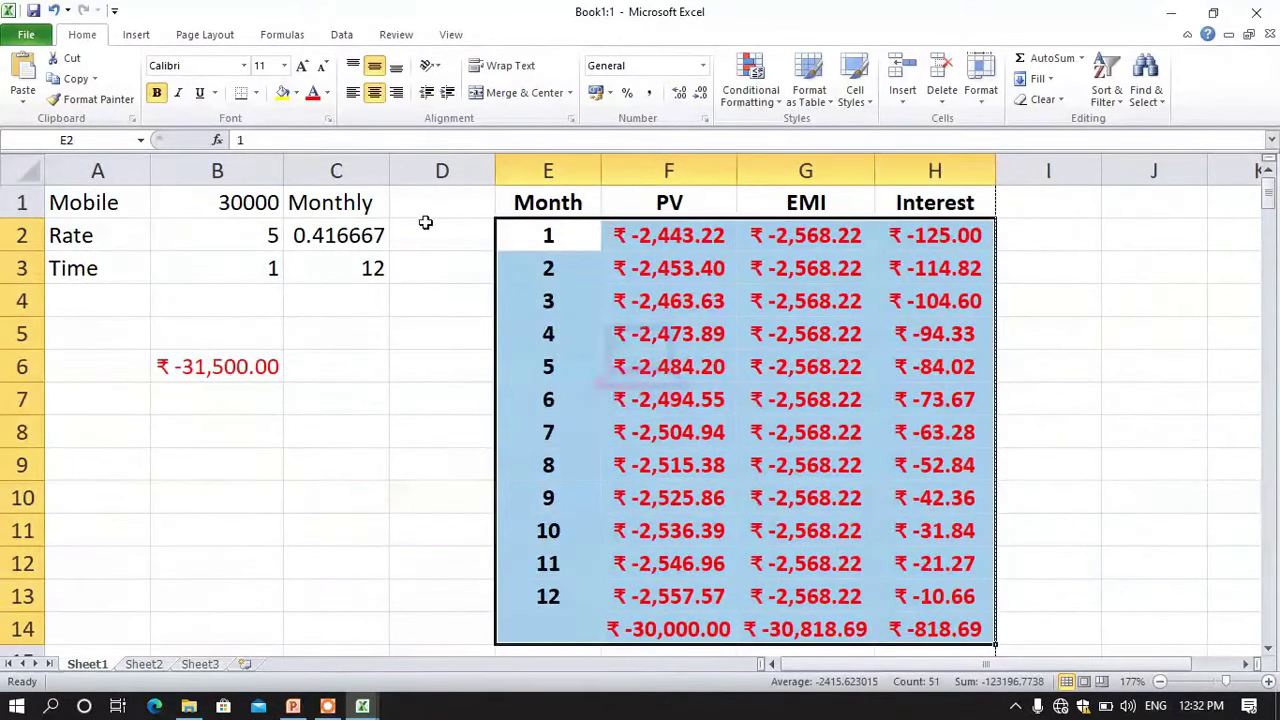
click(395, 330)
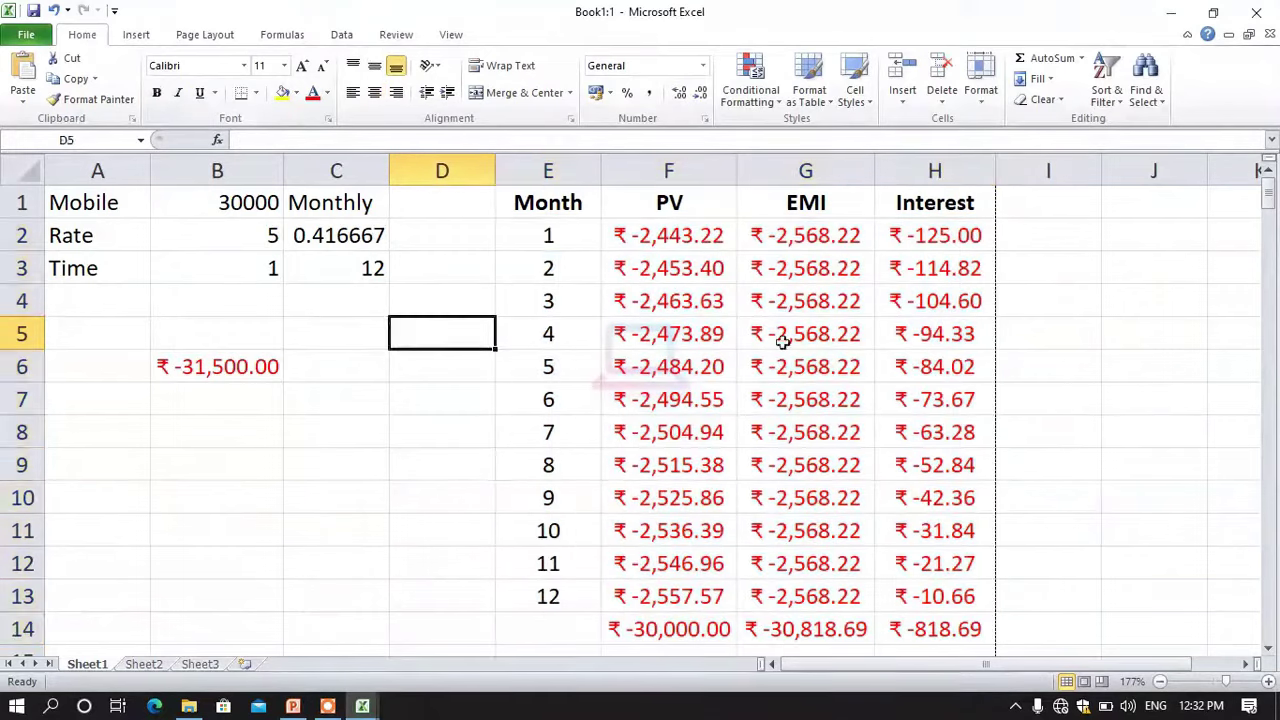
click(513, 198)
drag(645, 198, 934, 197)
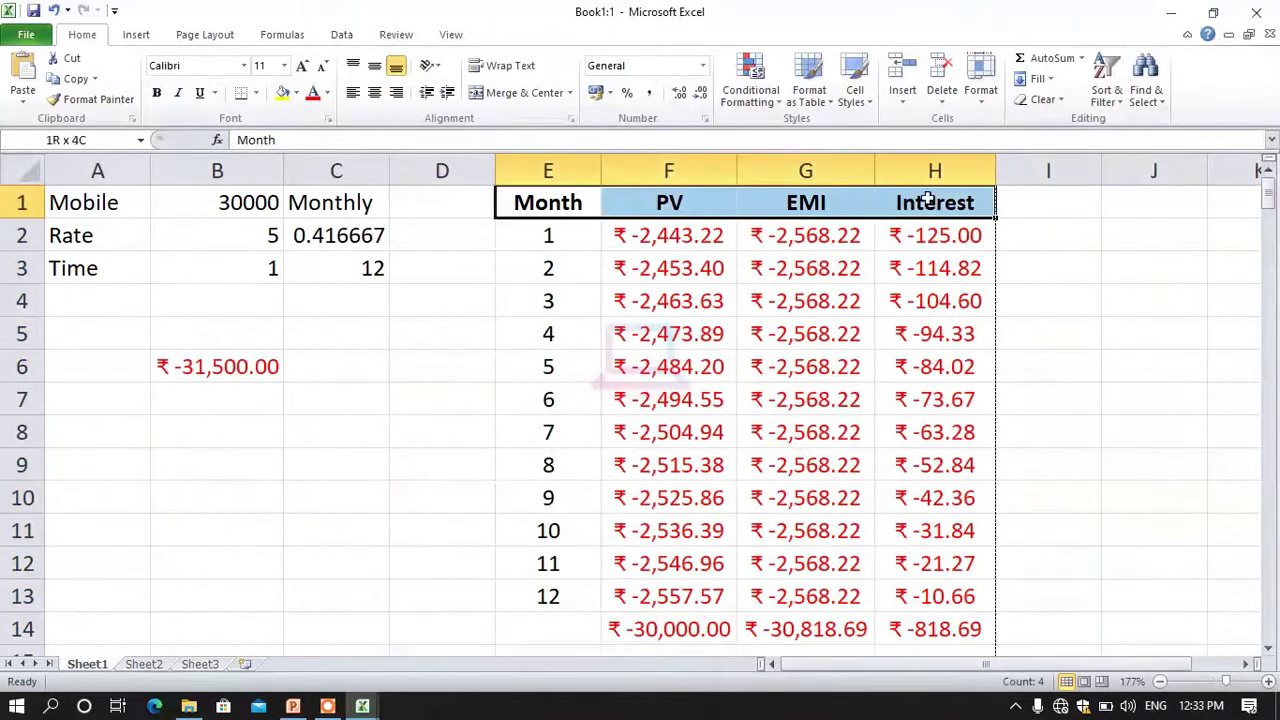
Step: Examine how the heading row behaves while moving down the loan table, selecting the first ten month numbers along the way
click(1097, 345)
scroll(725, 310, down, 1)
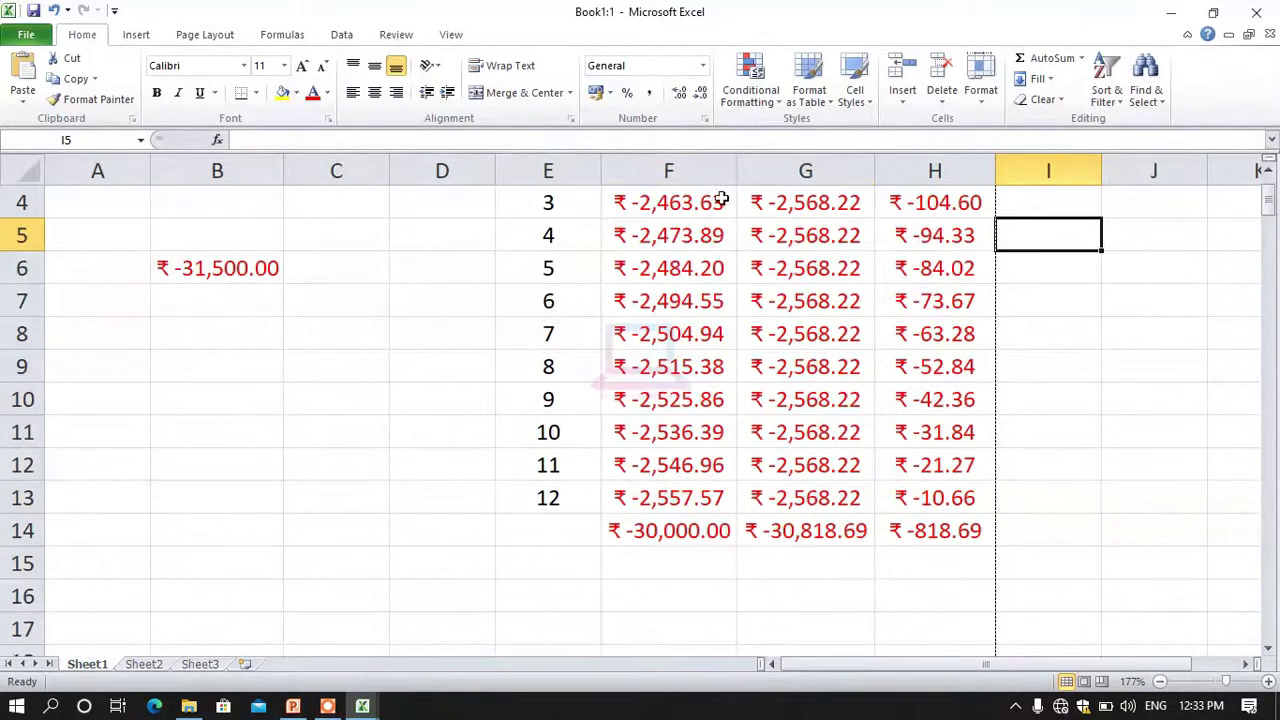
scroll(755, 366, up, 1)
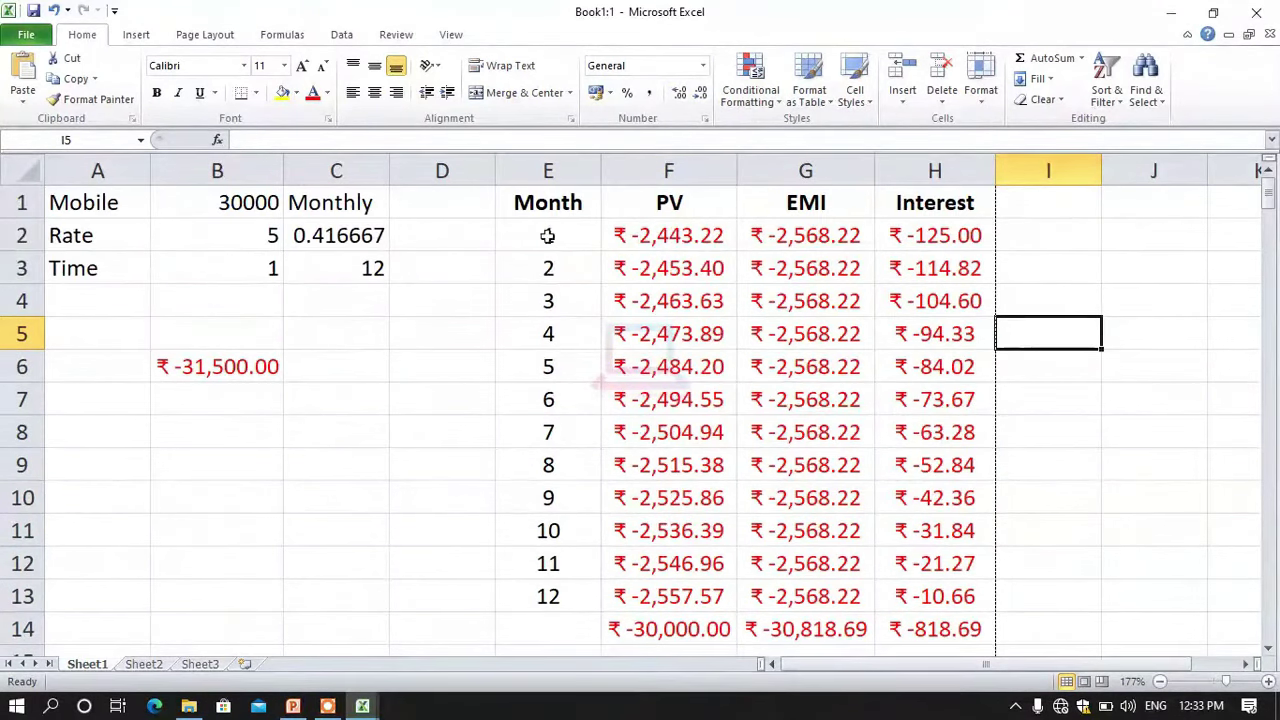
drag(544, 234, 566, 530)
scroll(726, 303, down, 2)
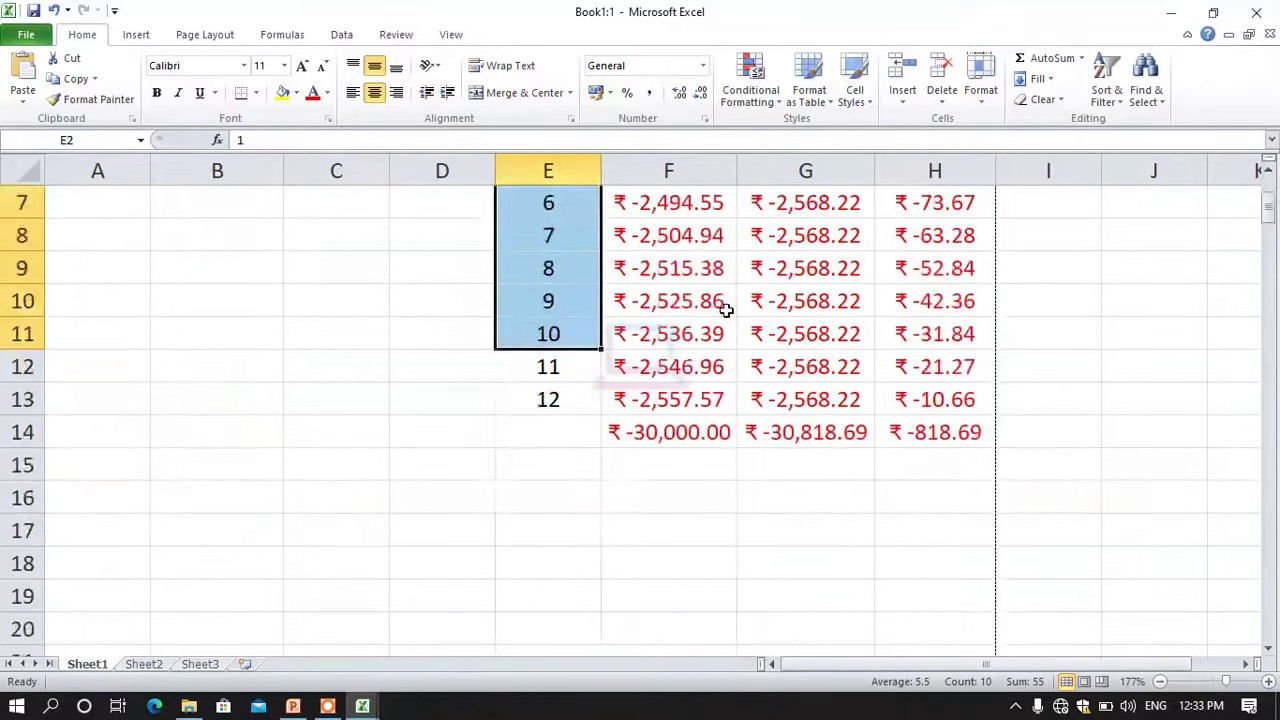
scroll(726, 308, up, 2)
click(708, 298)
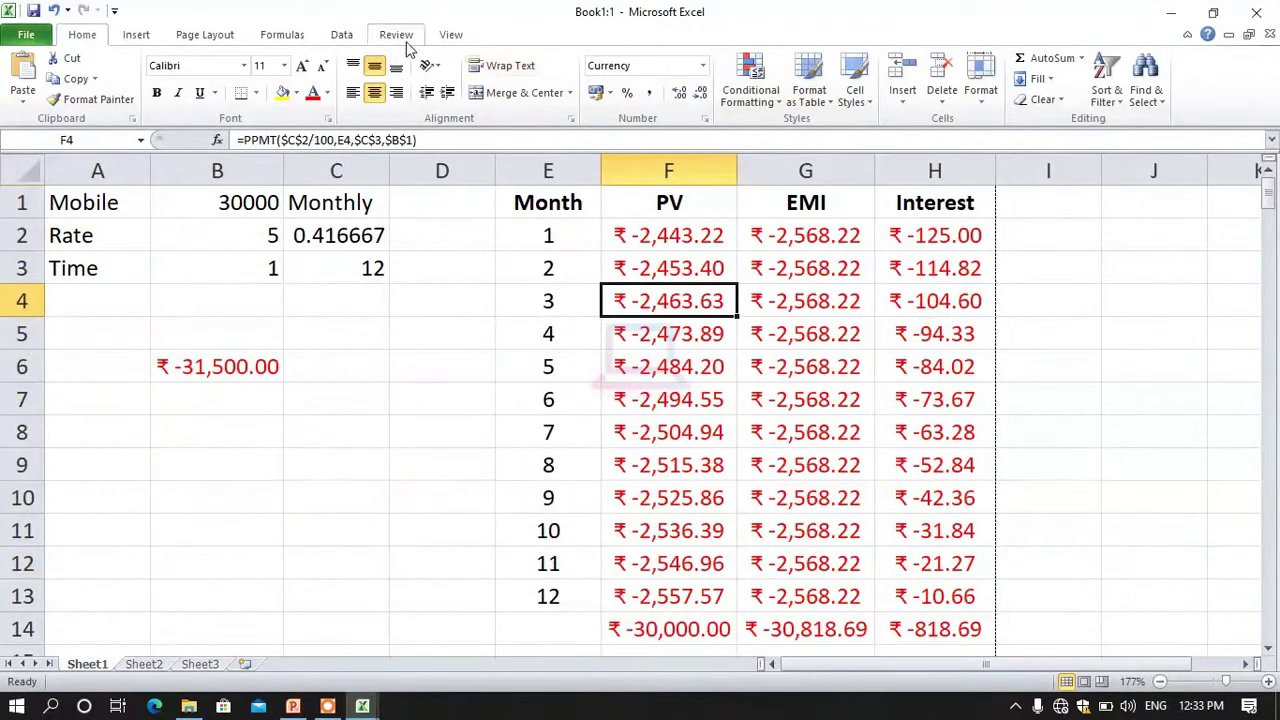
Step: Freeze the top row of the worksheet and check the headings while moving down to the totals and back
click(455, 36)
click(641, 92)
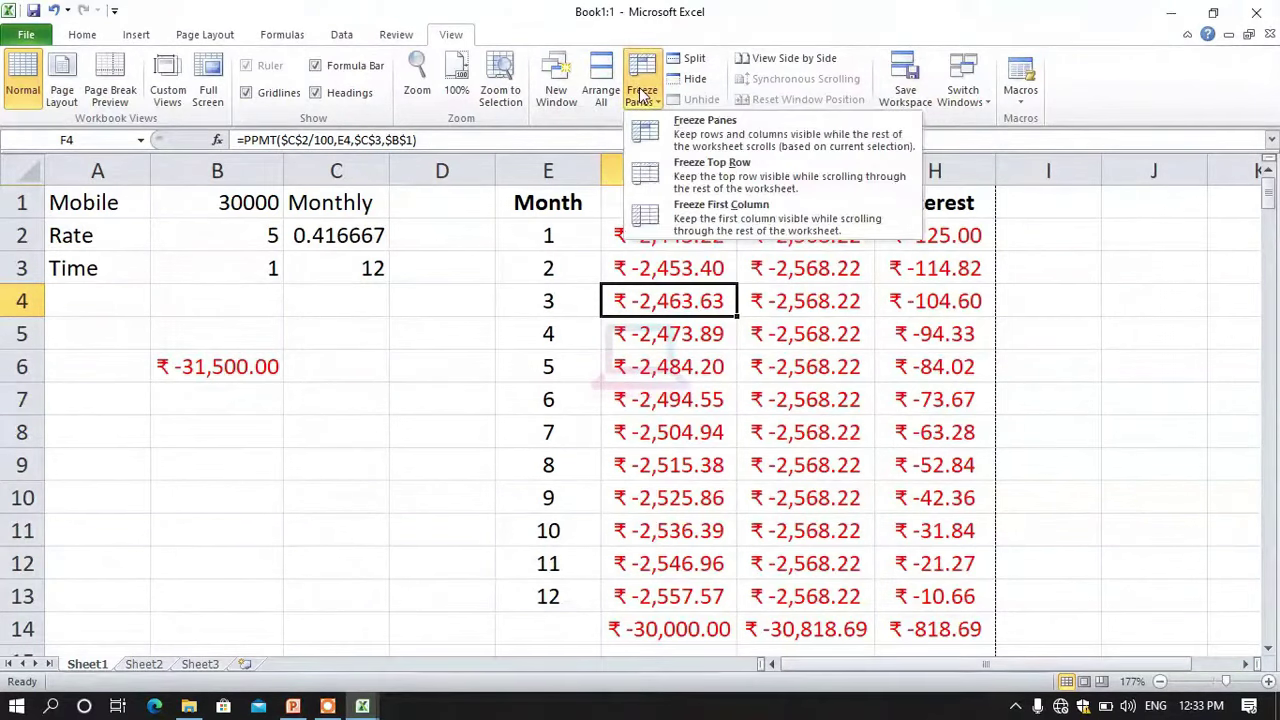
click(706, 176)
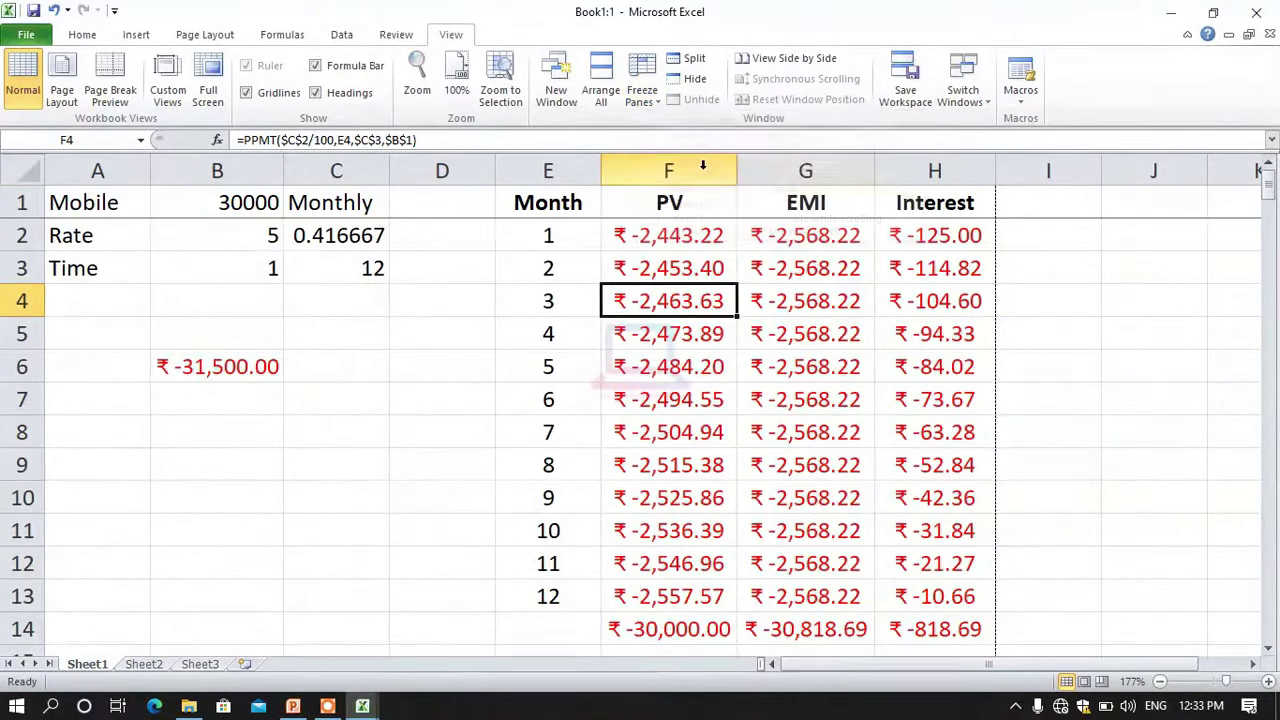
click(880, 362)
scroll(648, 302, down, 3)
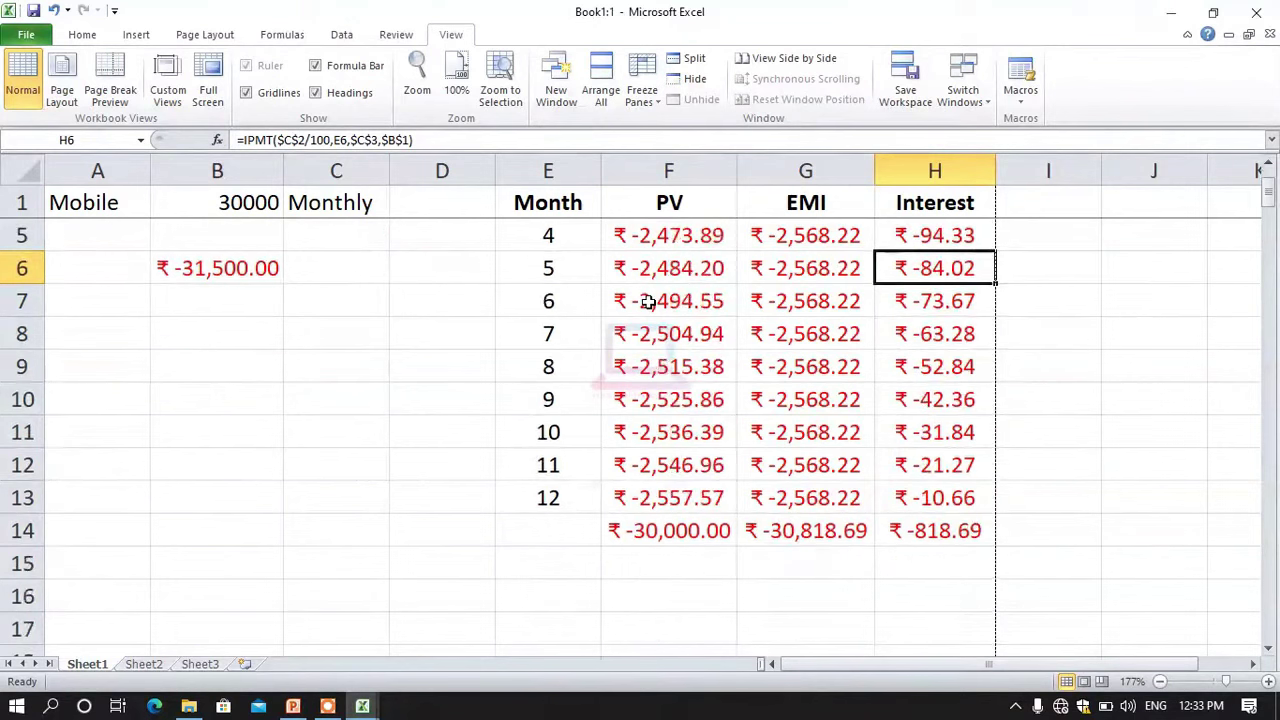
scroll(648, 302, up, 1)
scroll(648, 302, up, 2)
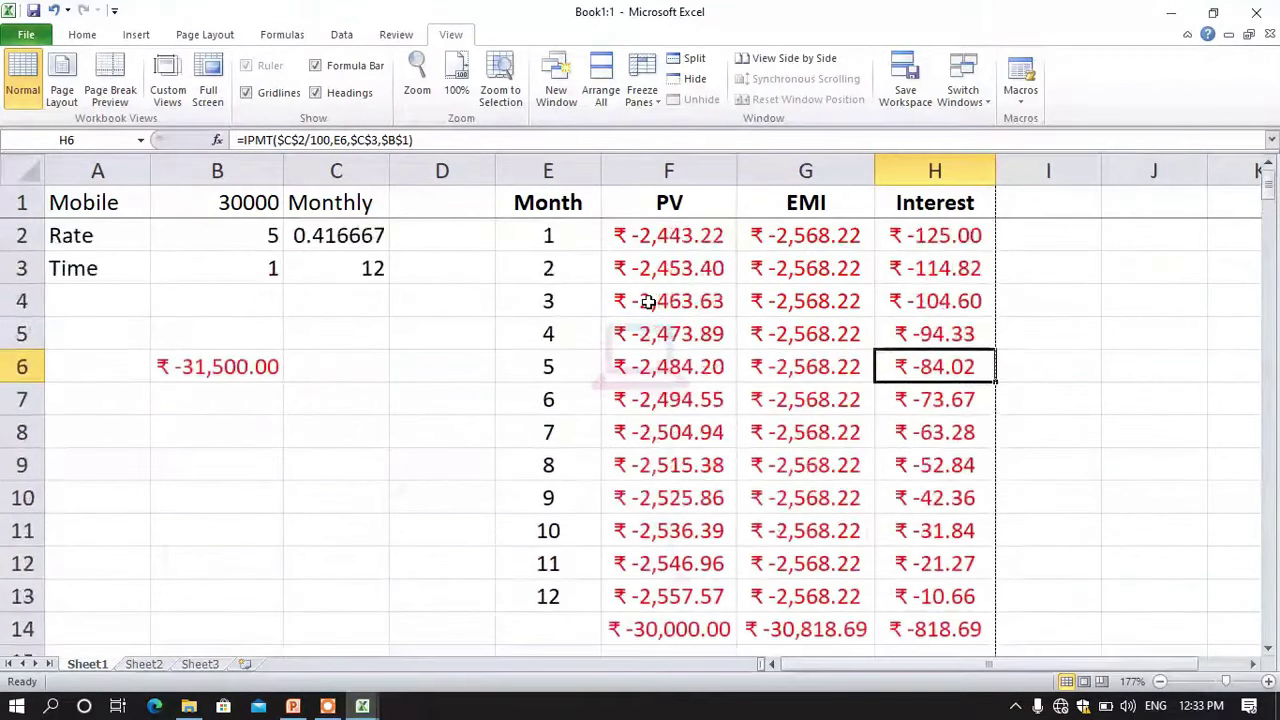
scroll(648, 302, down, 3)
scroll(648, 302, up, 3)
scroll(648, 302, down, 3)
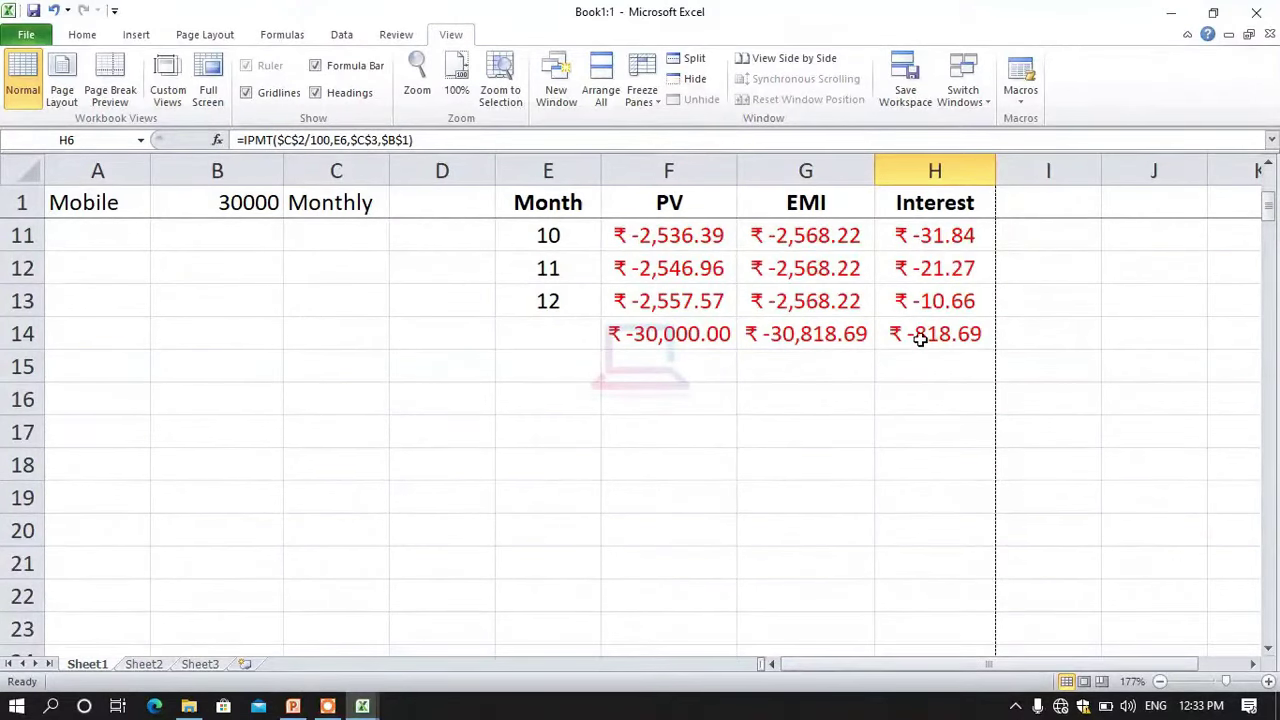
scroll(737, 361, up, 3)
Step: Unfreeze the panes and check how the worksheet moves without the frozen top row
click(695, 338)
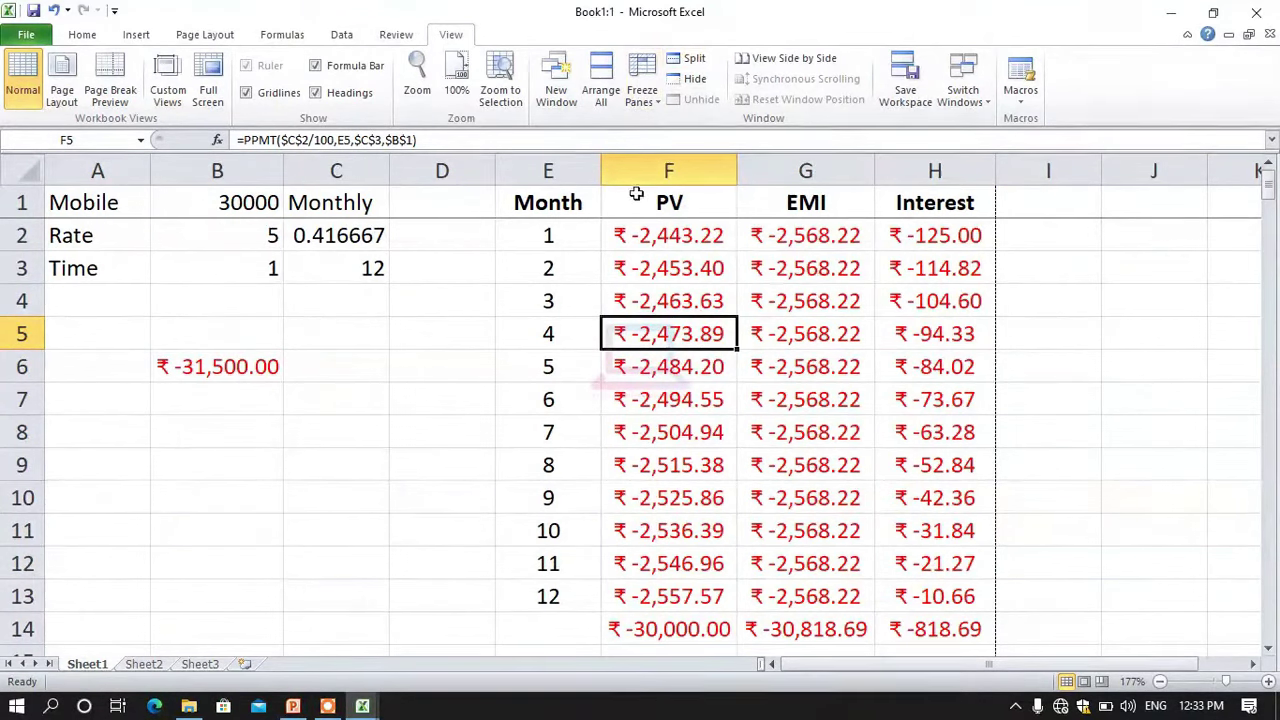
click(642, 88)
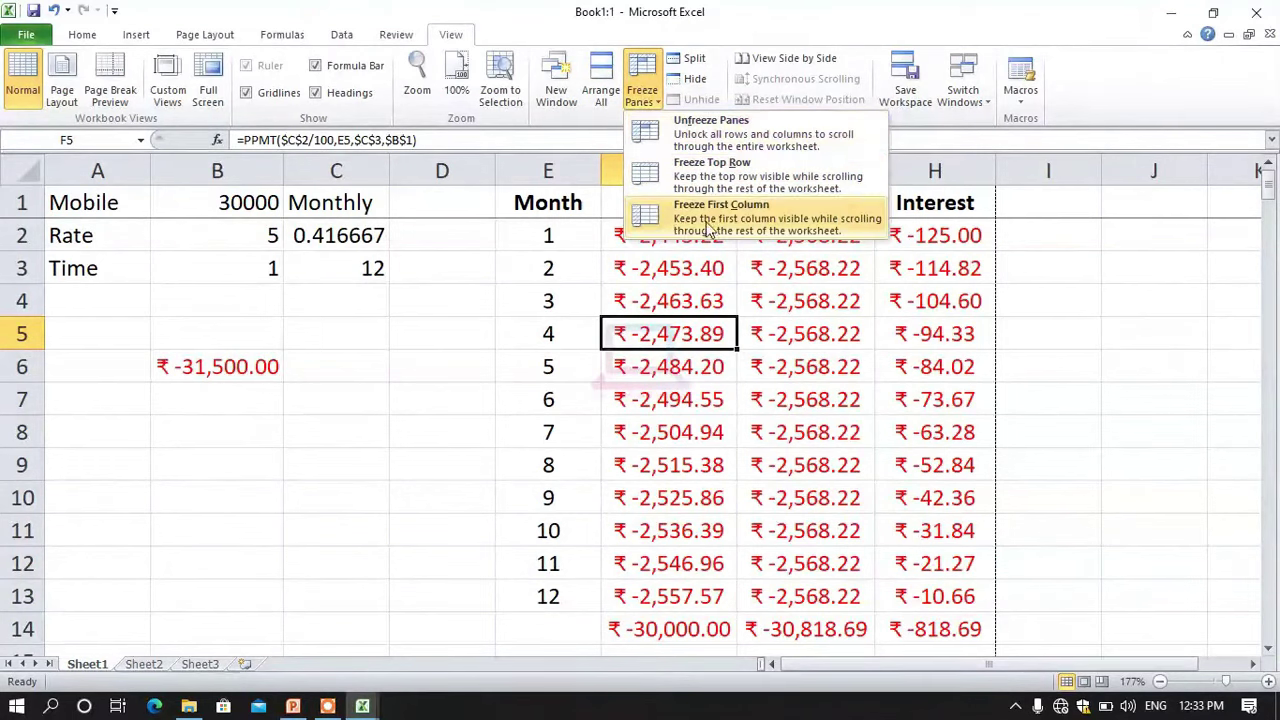
click(726, 136)
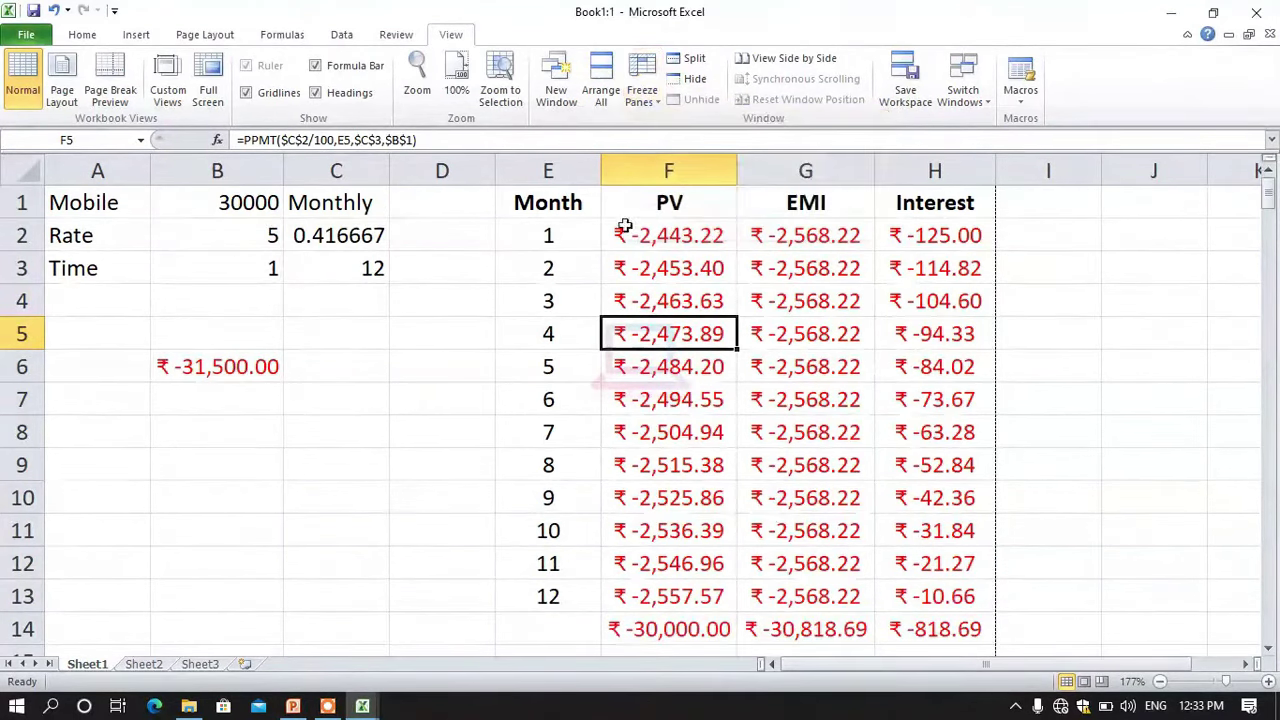
scroll(731, 283, down, 4)
scroll(733, 287, up, 4)
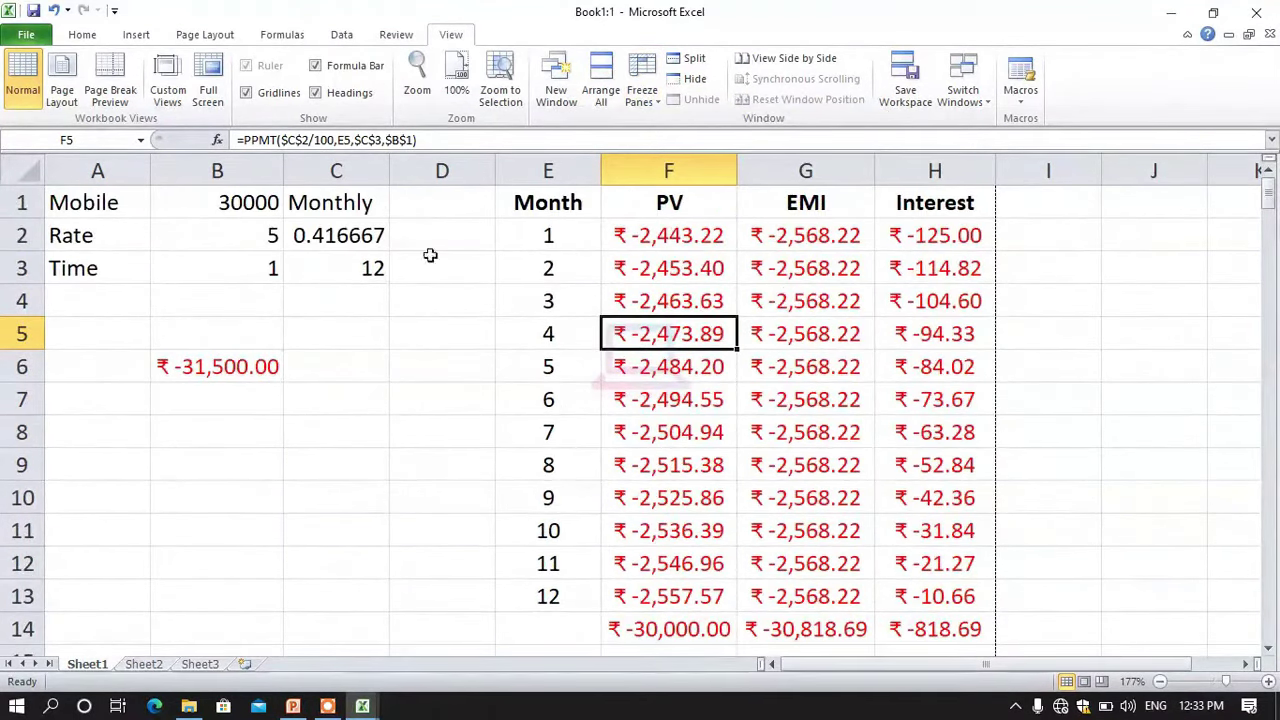
Step: Split the worksheet window at cell I7 and select cells in column F in both the upper and lower panes
click(456, 466)
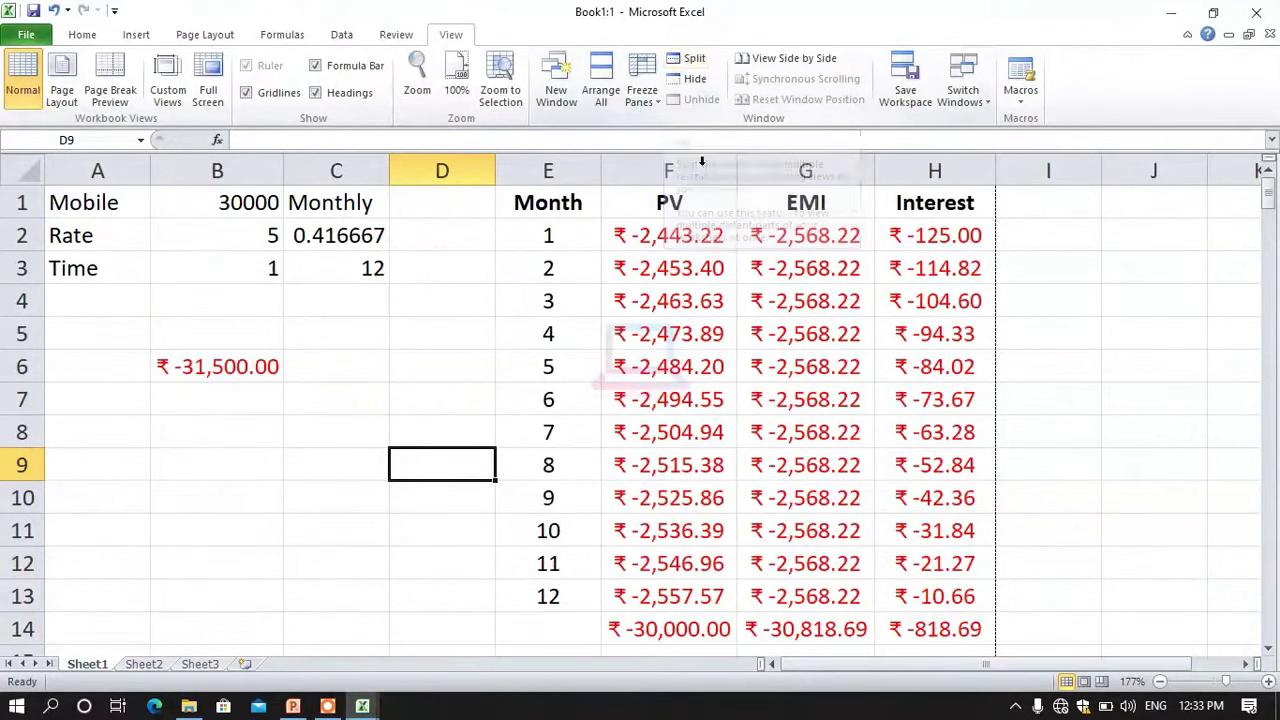
click(1016, 394)
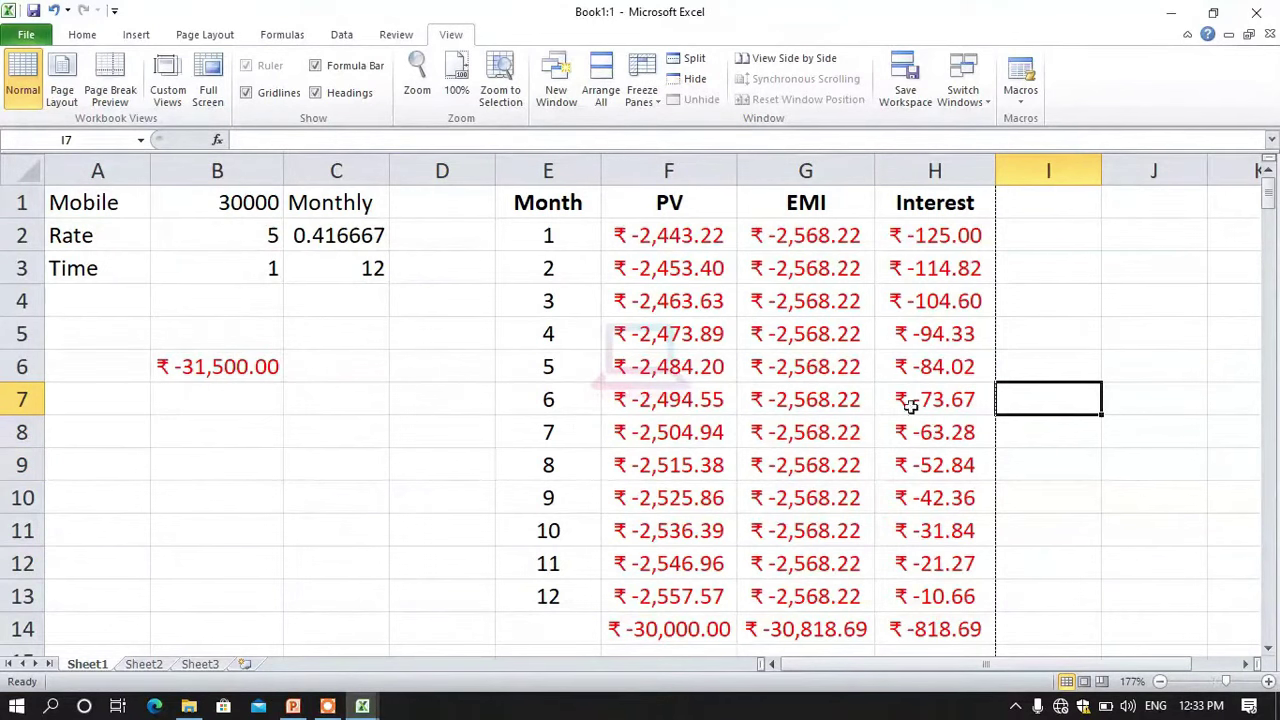
click(690, 60)
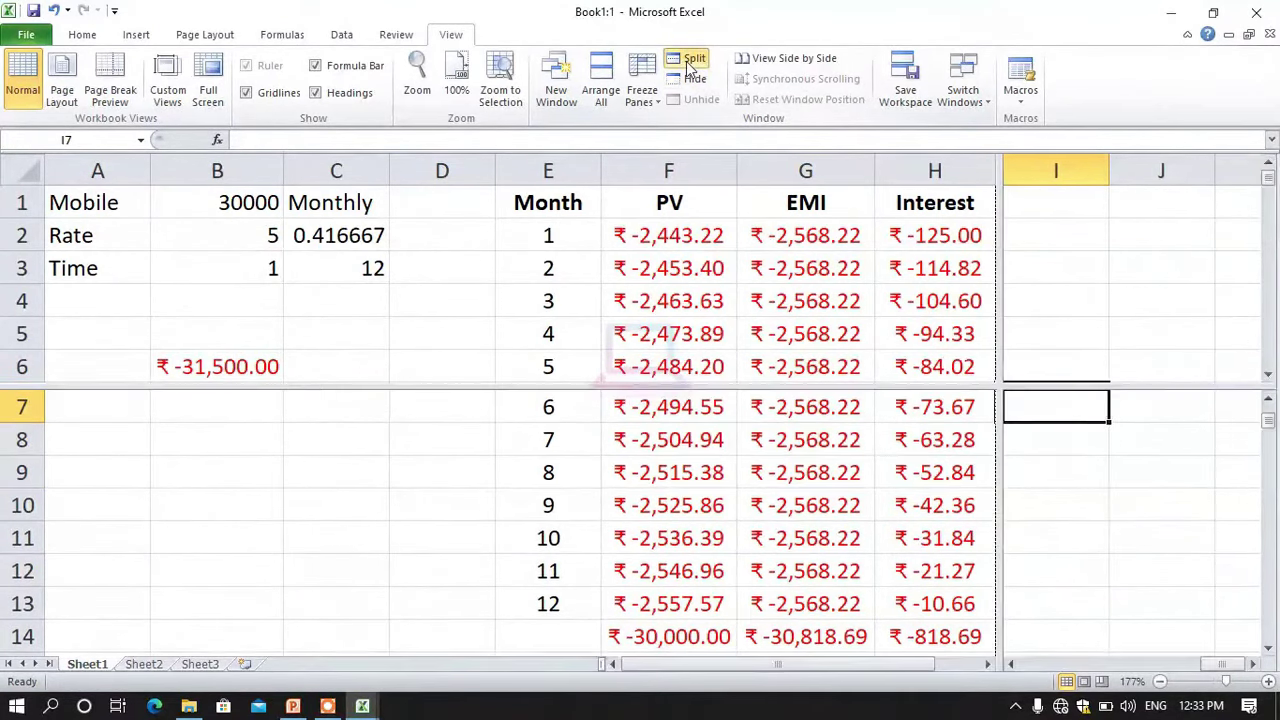
click(715, 308)
click(660, 440)
click(646, 310)
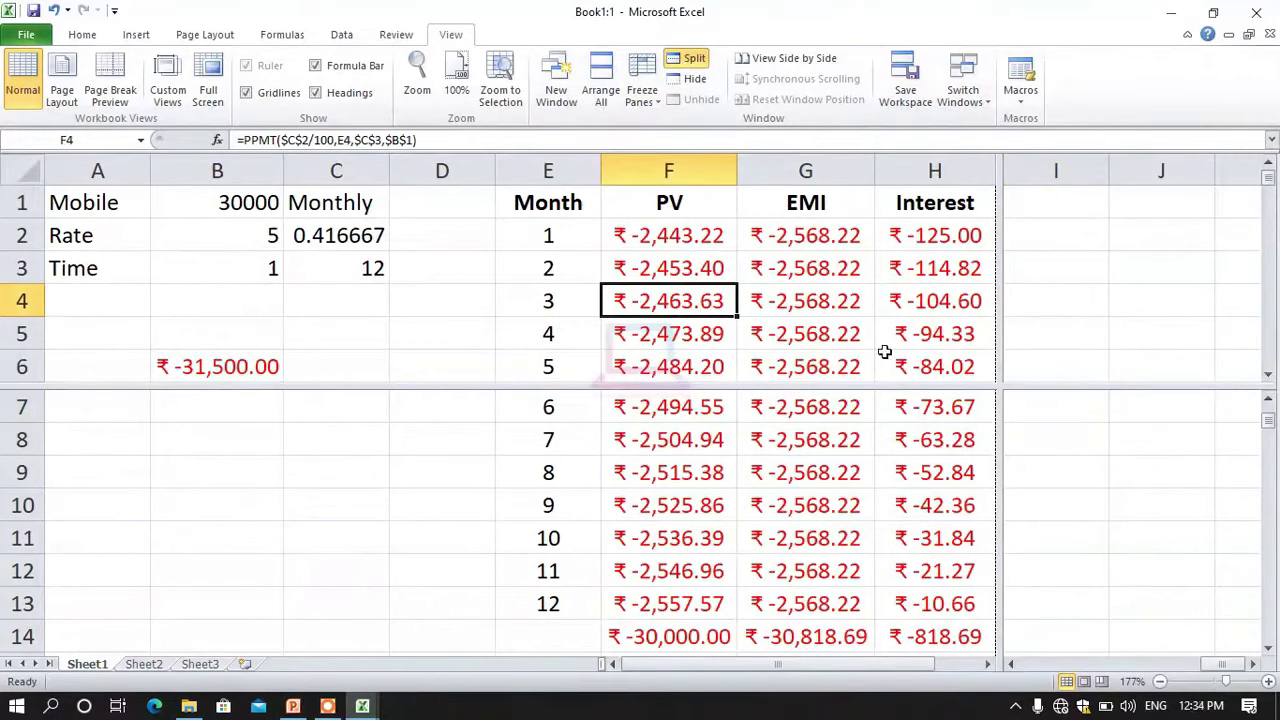
Step: Examine different rows of the loan table in the upper and lower panes independently
scroll(640, 306, down, 4)
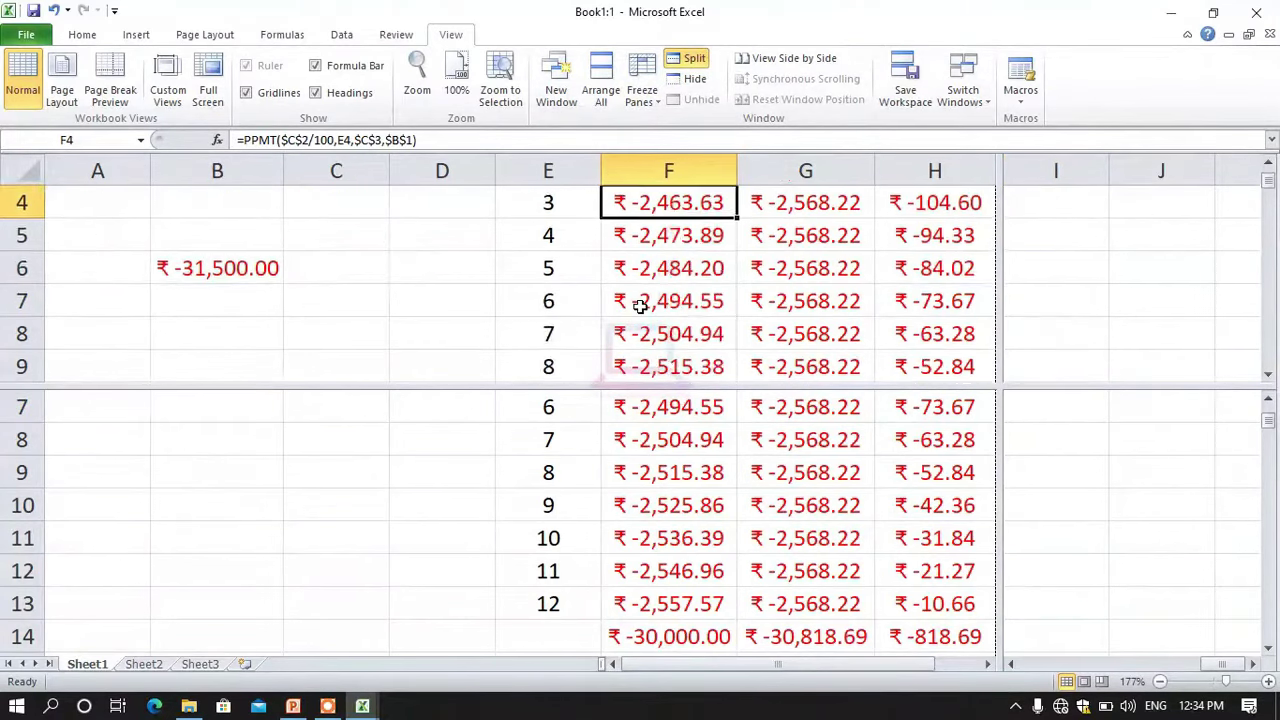
scroll(640, 306, up, 4)
scroll(640, 306, down, 3)
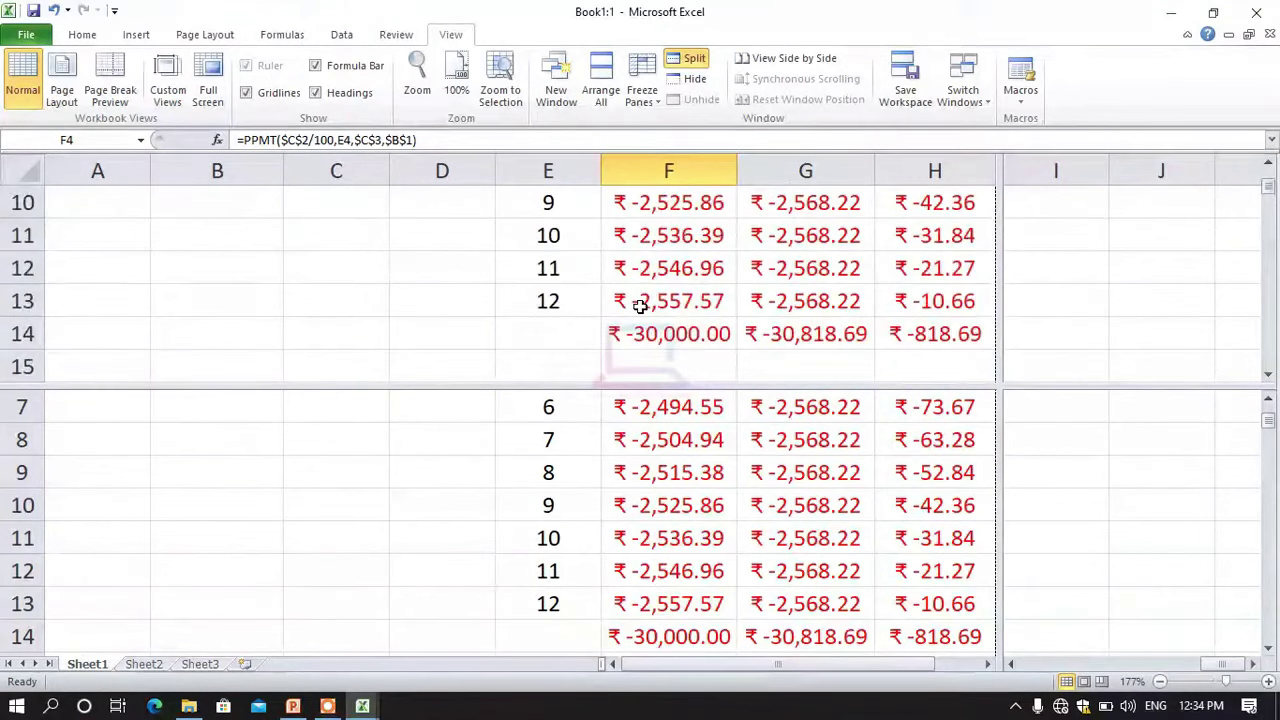
scroll(640, 306, up, 2)
click(636, 500)
scroll(626, 449, down, 4)
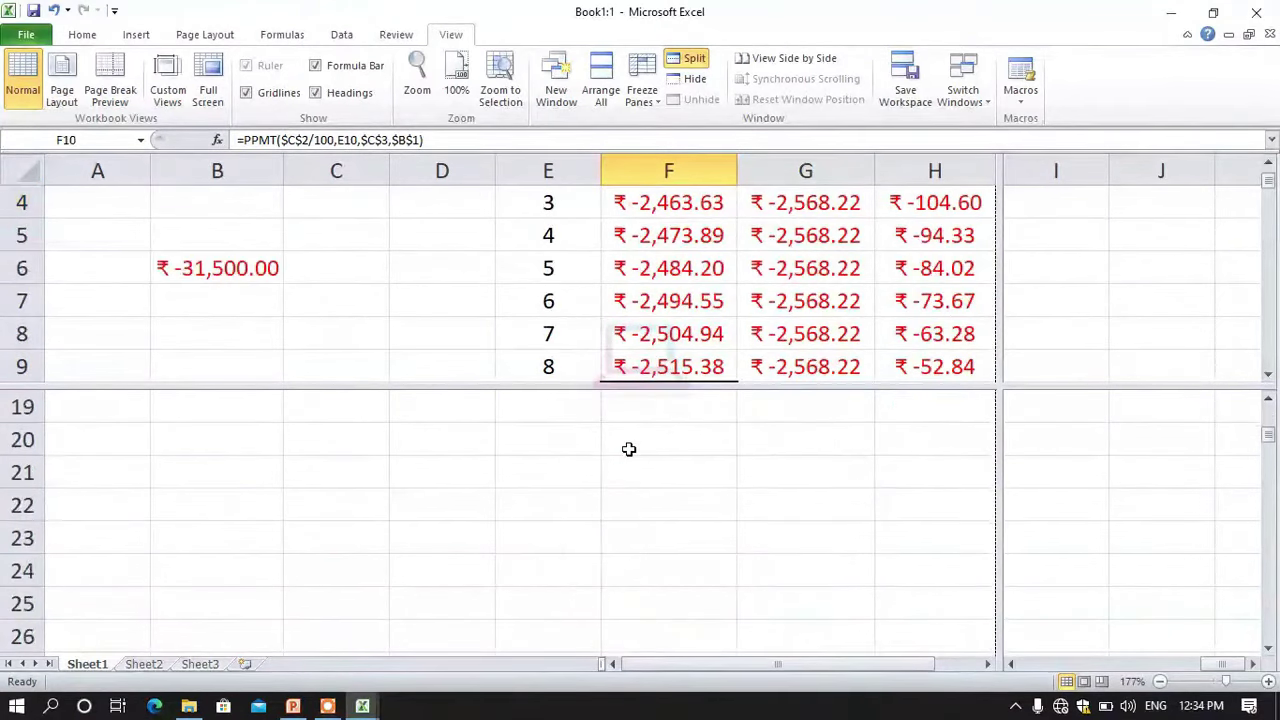
scroll(626, 449, up, 3)
scroll(626, 449, down, 2)
scroll(628, 449, up, 1)
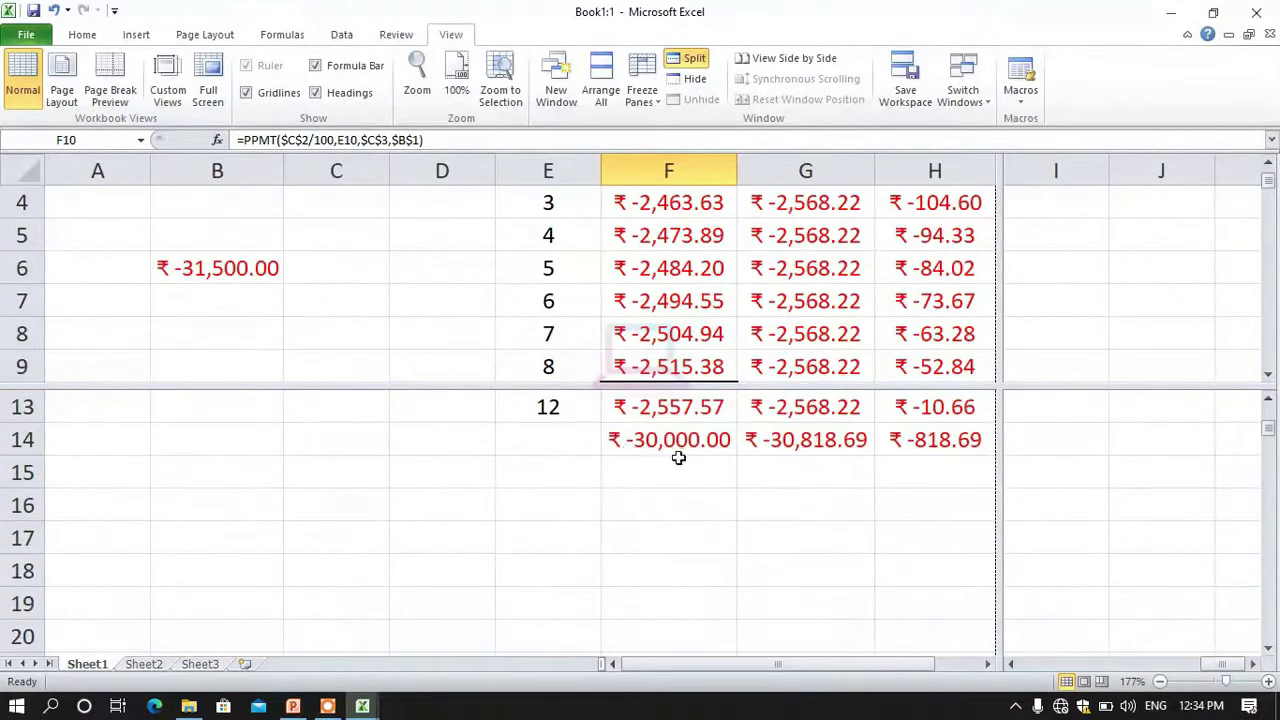
scroll(678, 458, up, 3)
scroll(678, 458, down, 2)
scroll(676, 459, up, 3)
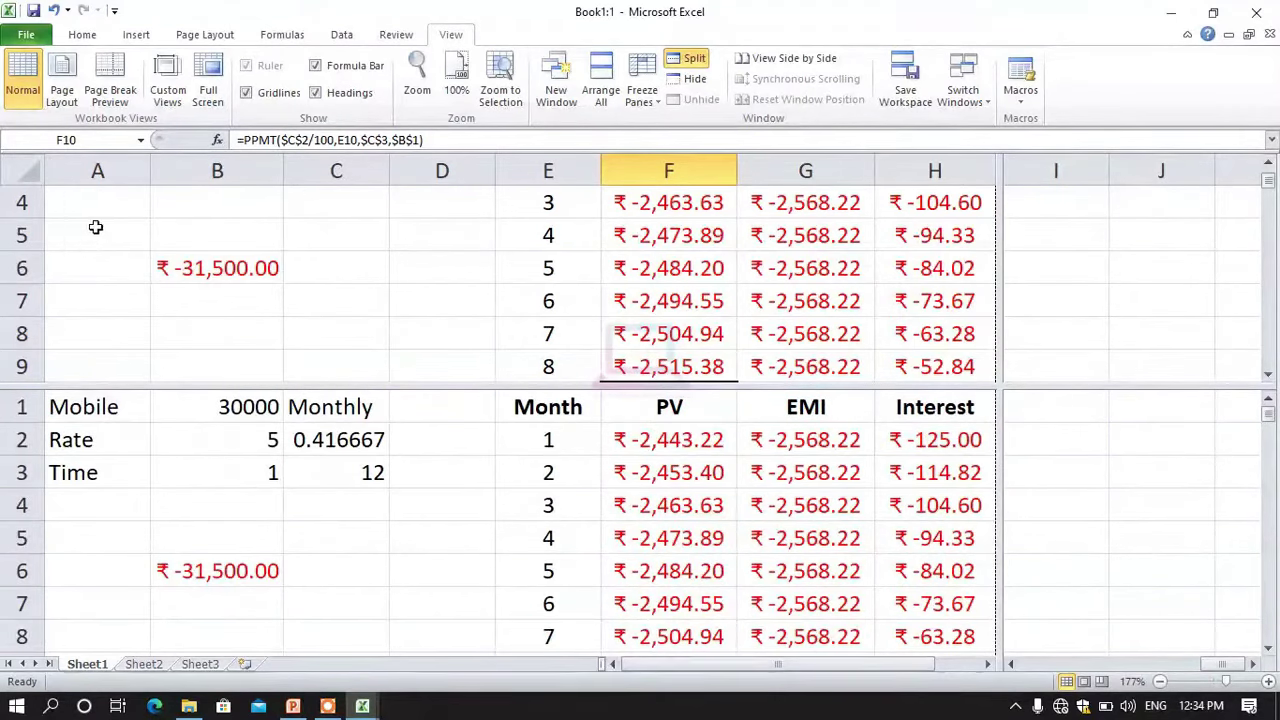
Step: Show the sheet from row 1 in the upper pane and from row 13 in the lower pane
scroll(366, 306, down, 1)
scroll(366, 306, up, 1)
click(413, 299)
scroll(413, 299, down, 1)
scroll(417, 291, up, 2)
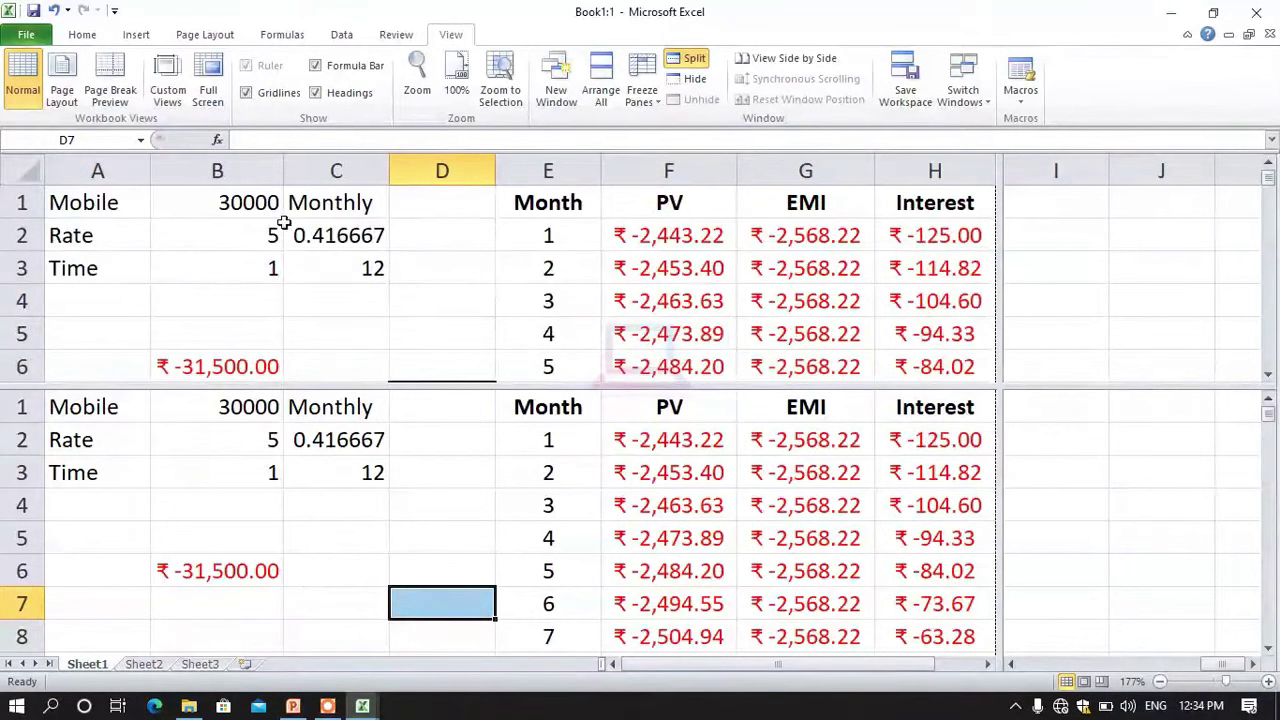
click(492, 439)
scroll(608, 500, down, 2)
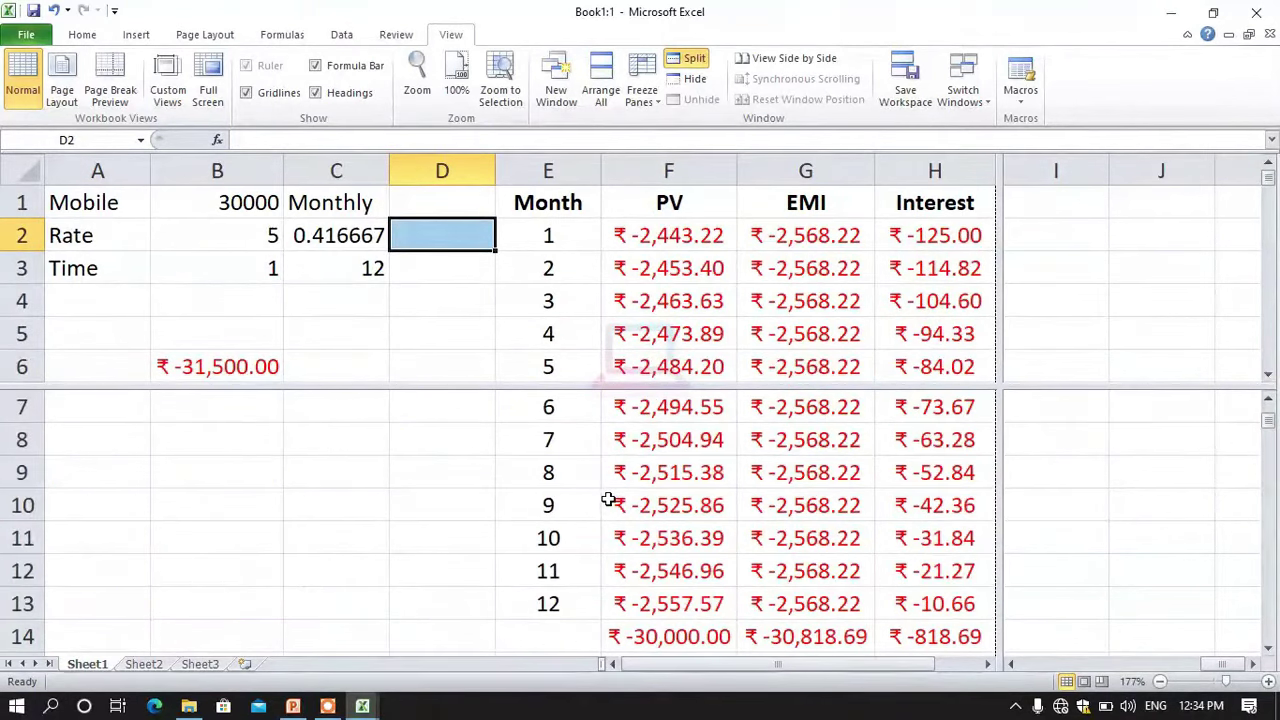
scroll(608, 500, down, 2)
Step: Enter a person's first name in cell G15 from the lower pane and select cells in both panes
click(680, 478)
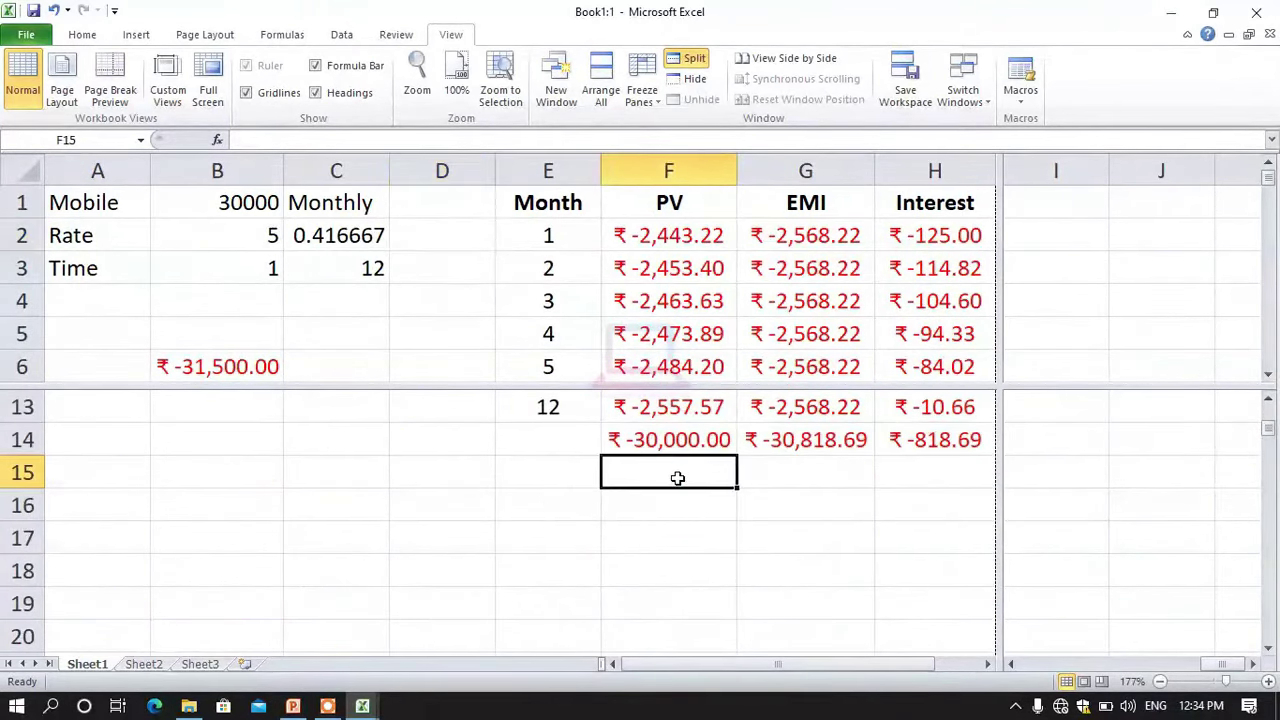
click(815, 481)
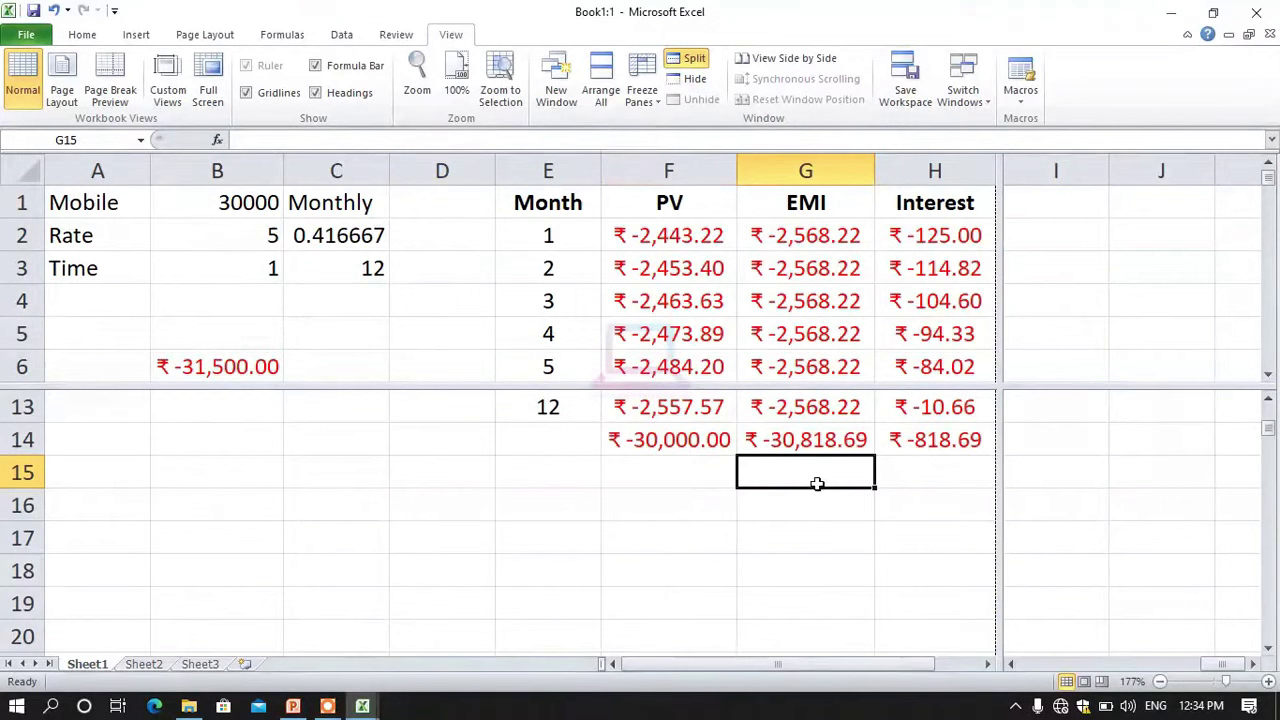
text(amit)
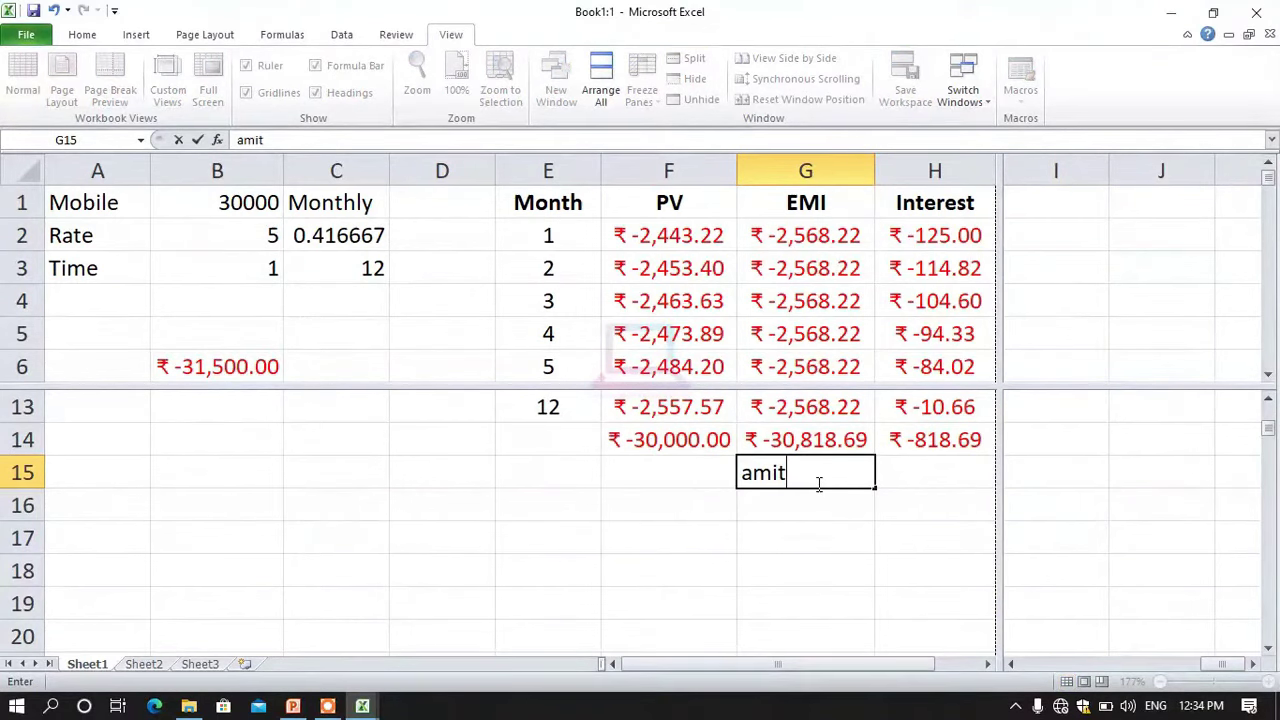
click(714, 491)
click(720, 302)
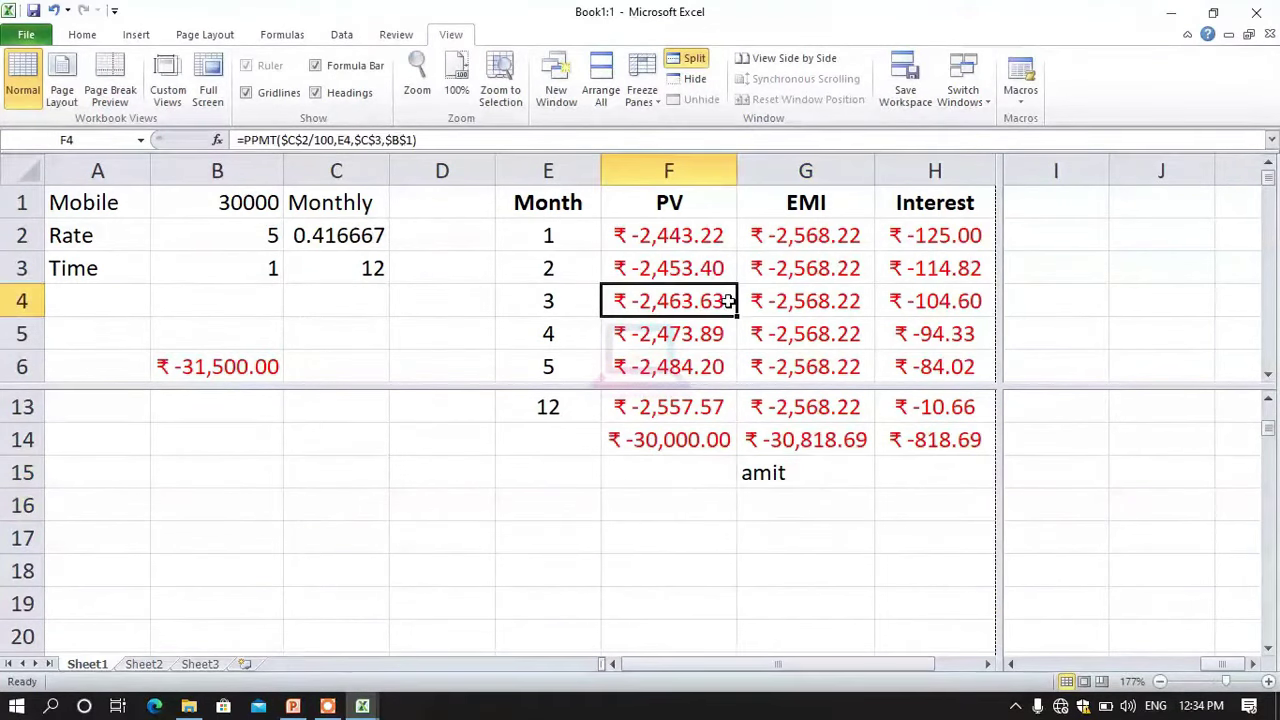
click(409, 477)
click(380, 333)
click(380, 478)
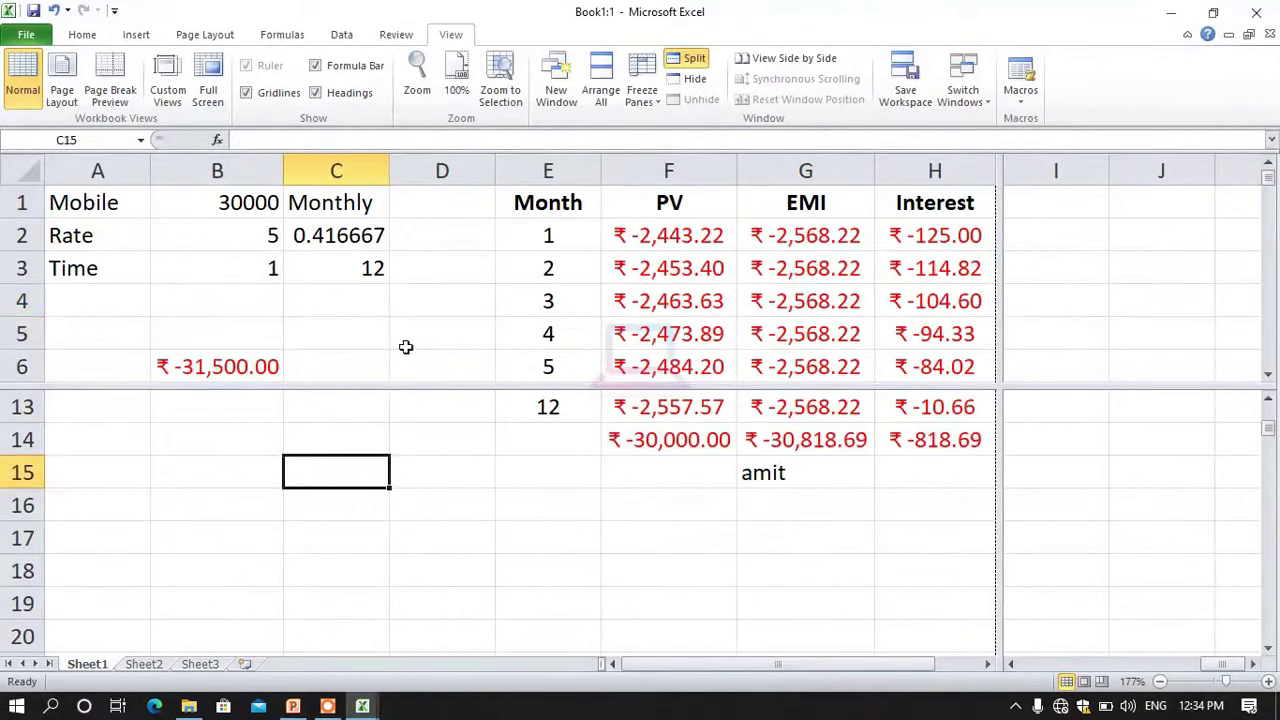
Step: Clear the name from cell G15 through the upper pane
click(406, 346)
scroll(652, 310, down, 4)
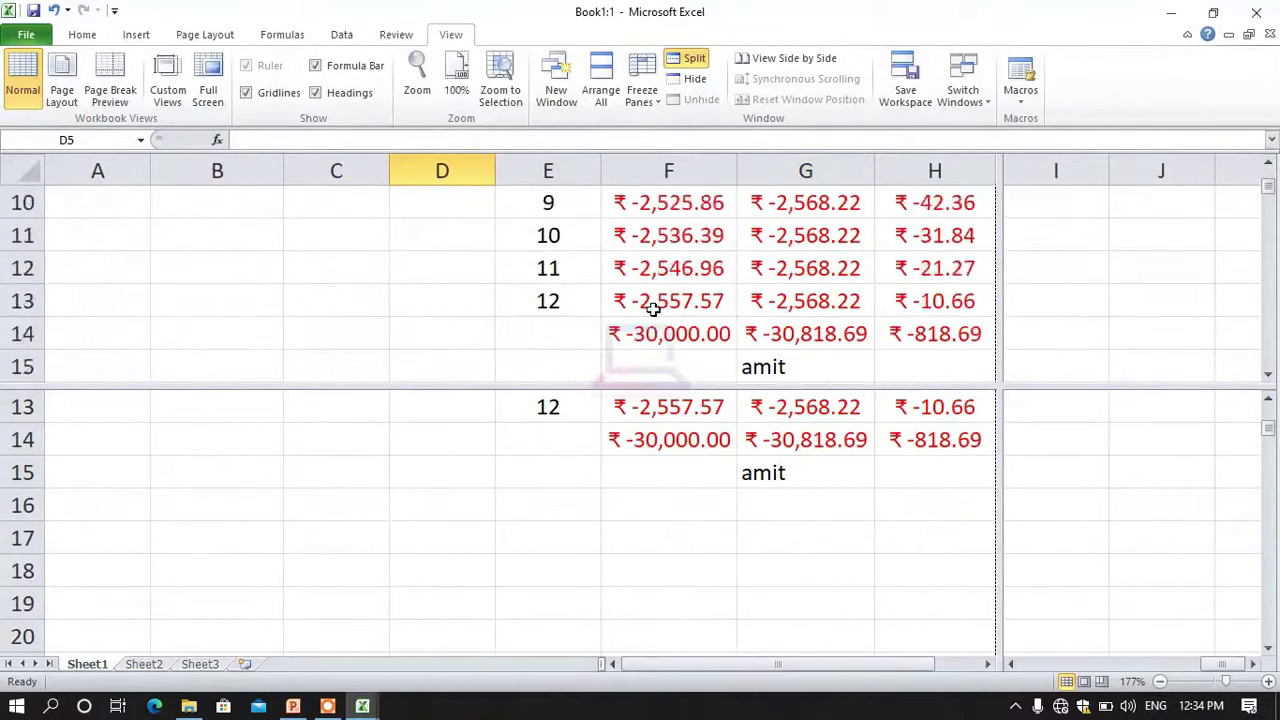
double_click(806, 270)
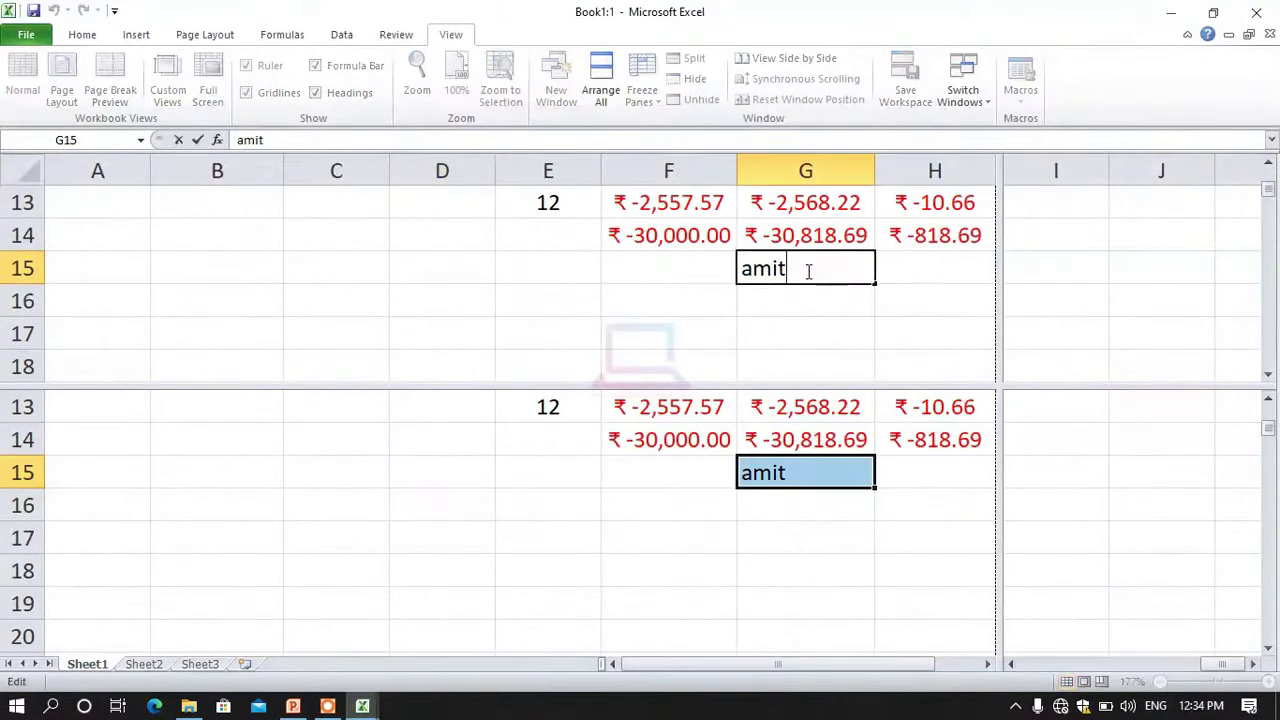
key(BackSpace)
key(BackSpace)
key(BackSpace)
key(BackSpace)
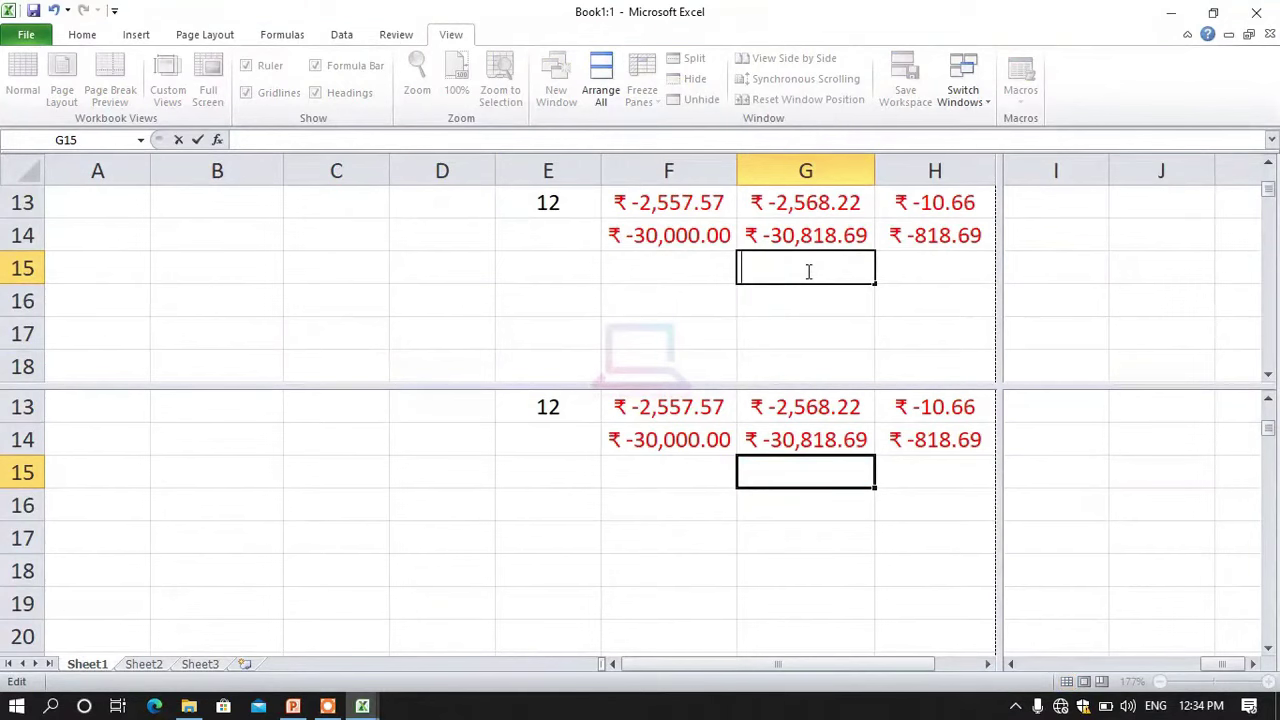
click(577, 519)
Step: Return both panes to row 1 and remove the window split, then select cell D5
scroll(567, 343, up, 4)
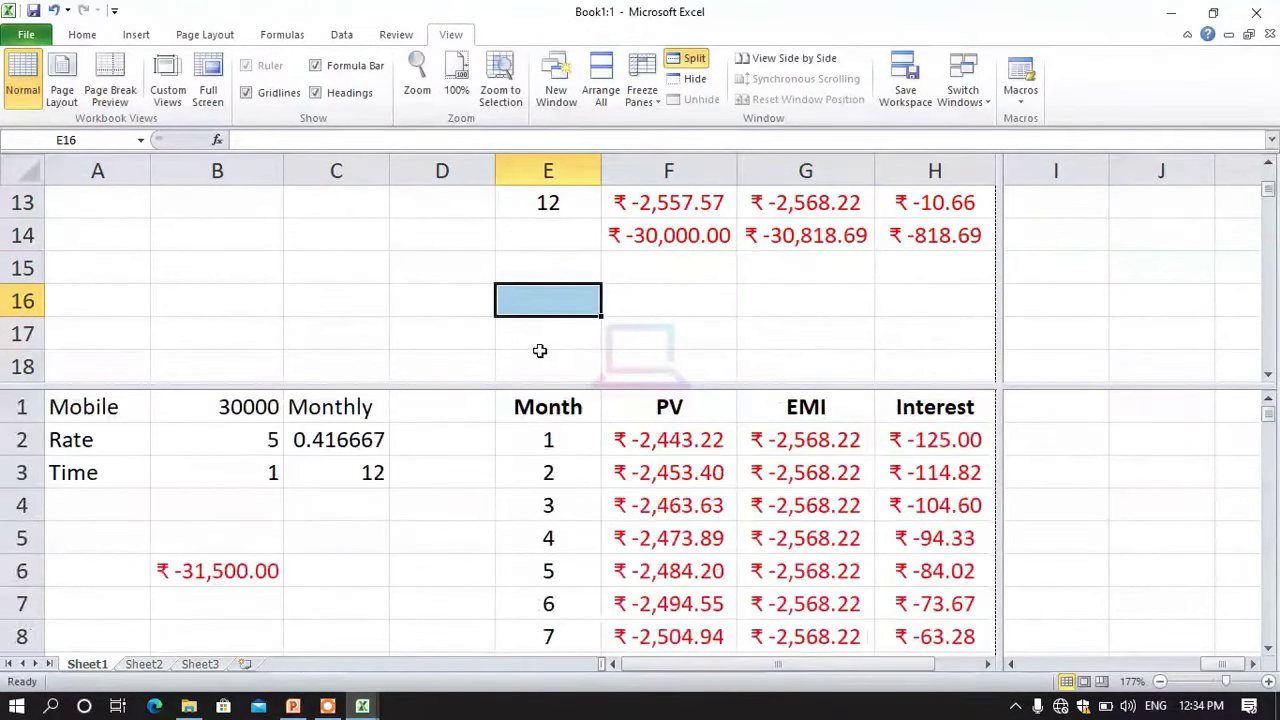
click(490, 268)
scroll(491, 270, up, 4)
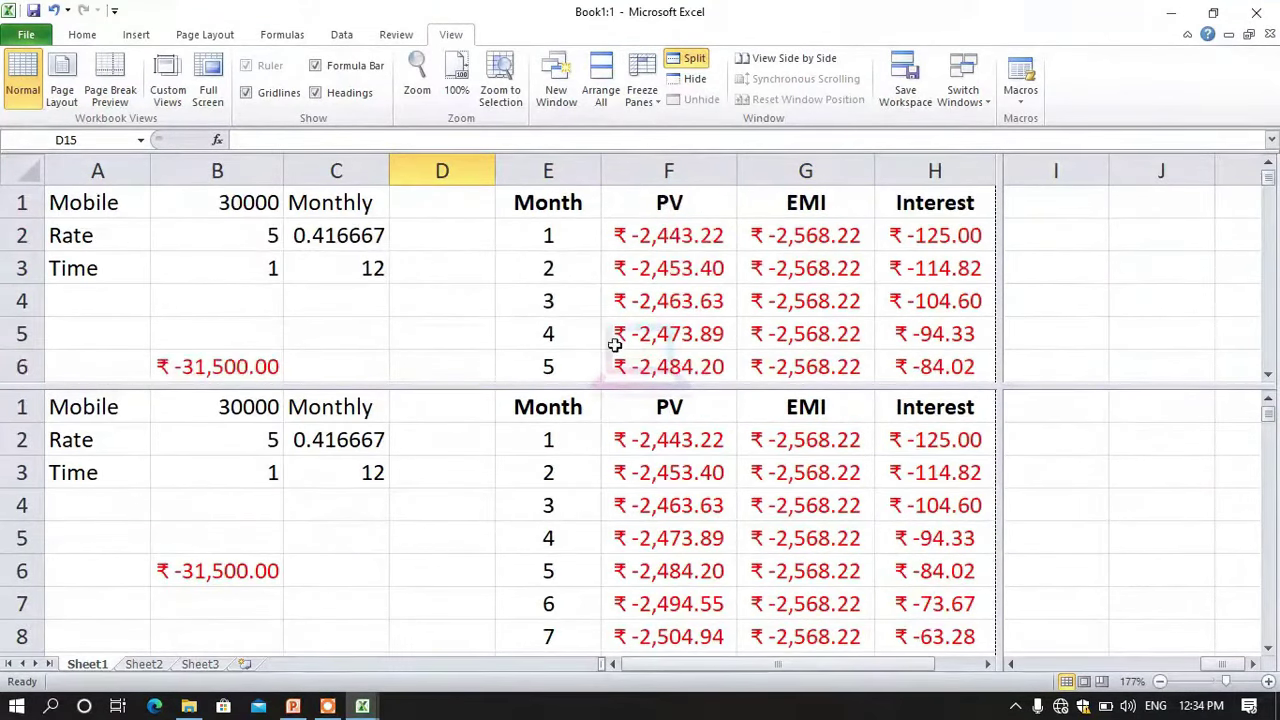
click(690, 62)
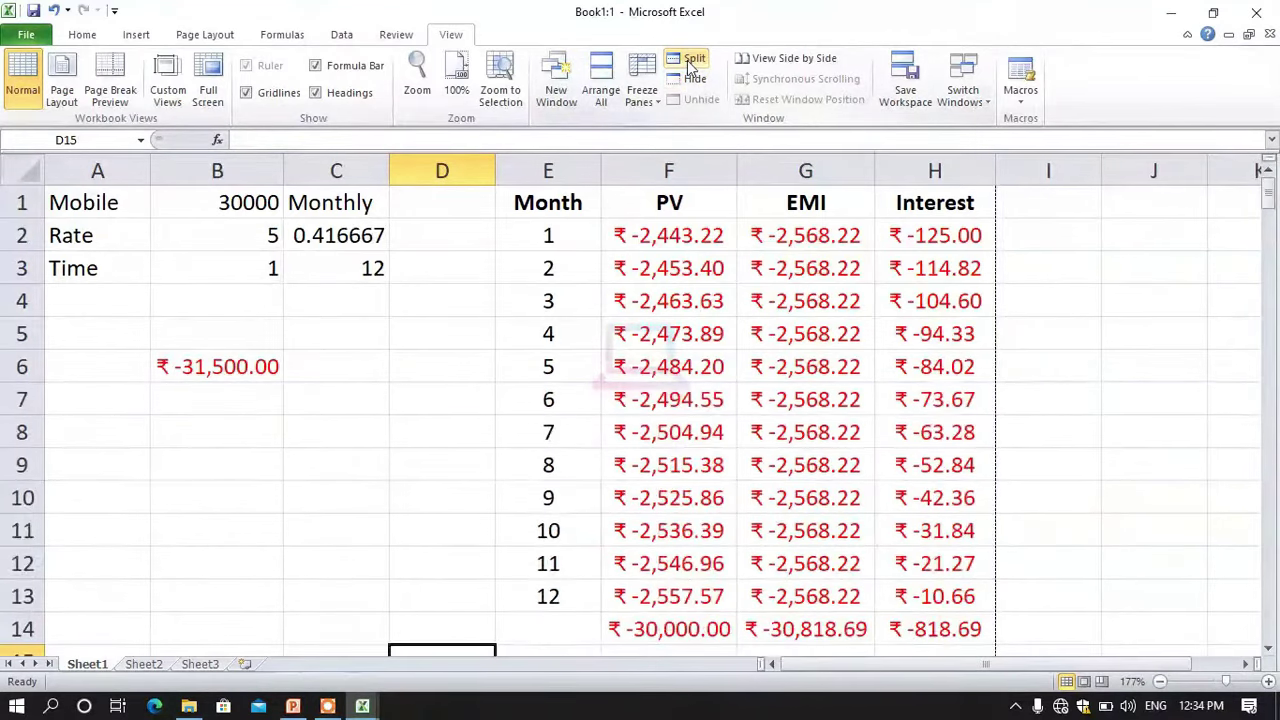
click(440, 340)
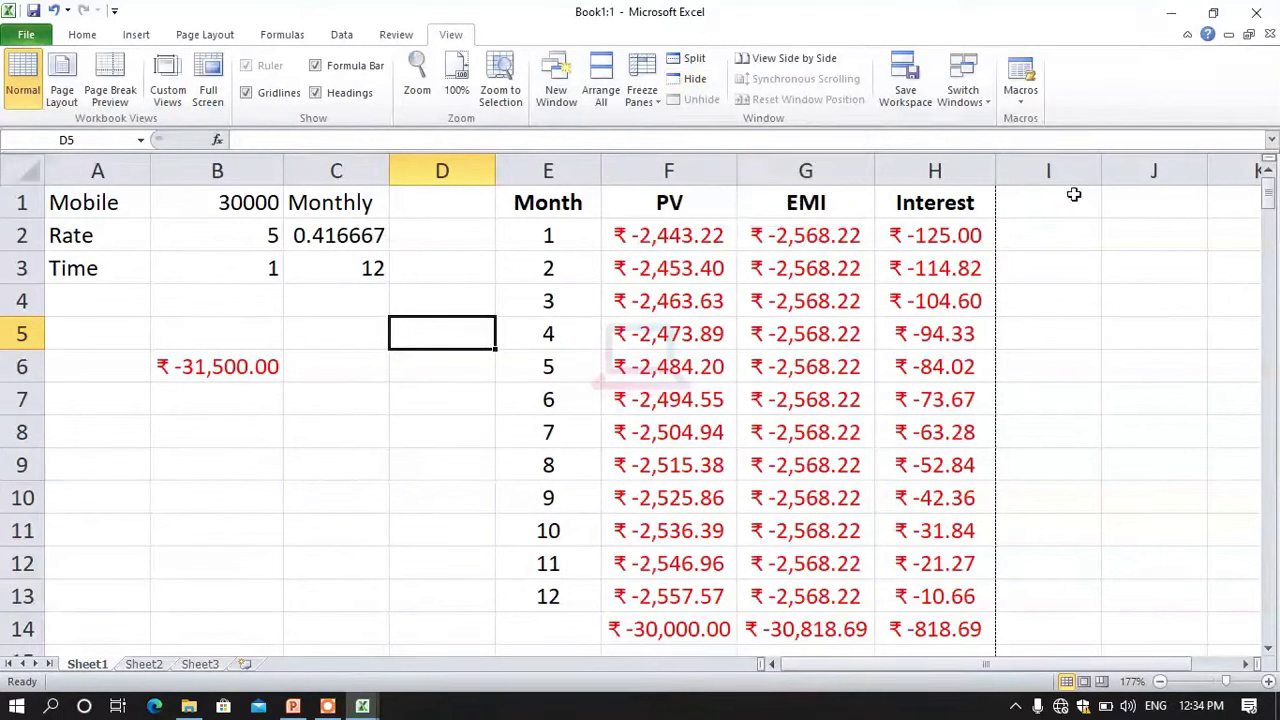
Step: Hide the Book1:1 window and switch to the Book1:2 window
click(688, 81)
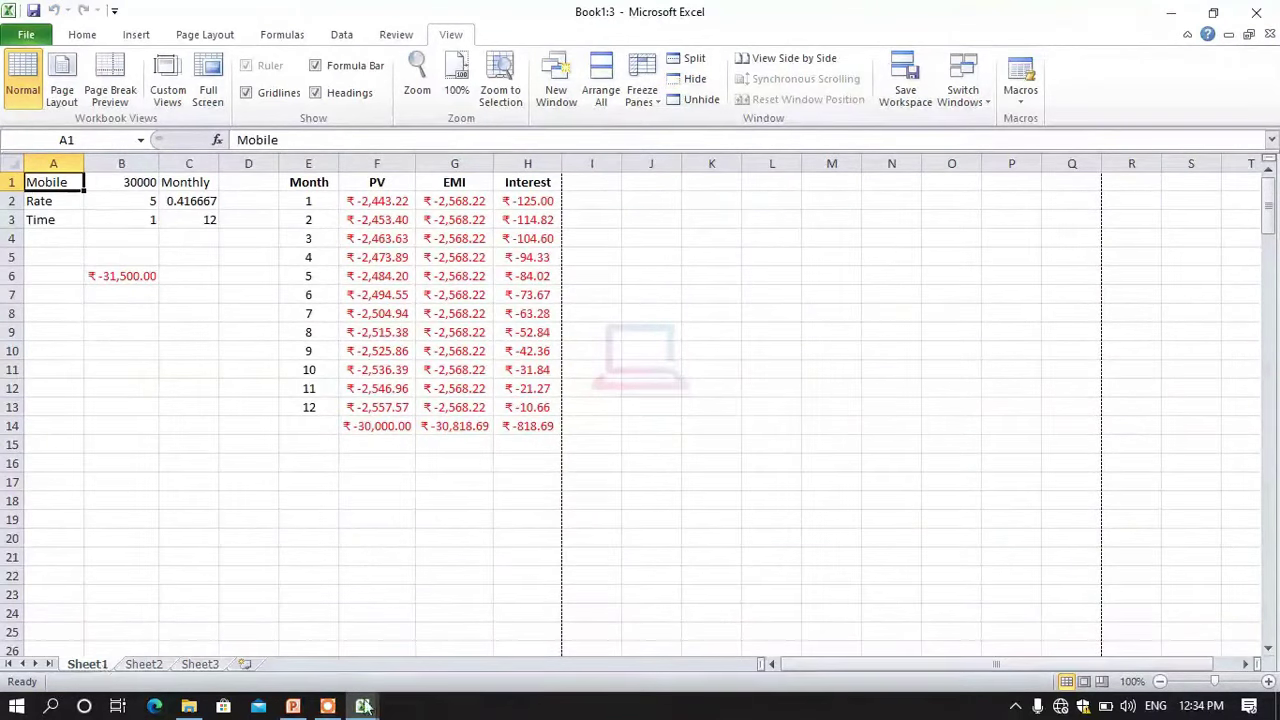
mouse_move(368, 712)
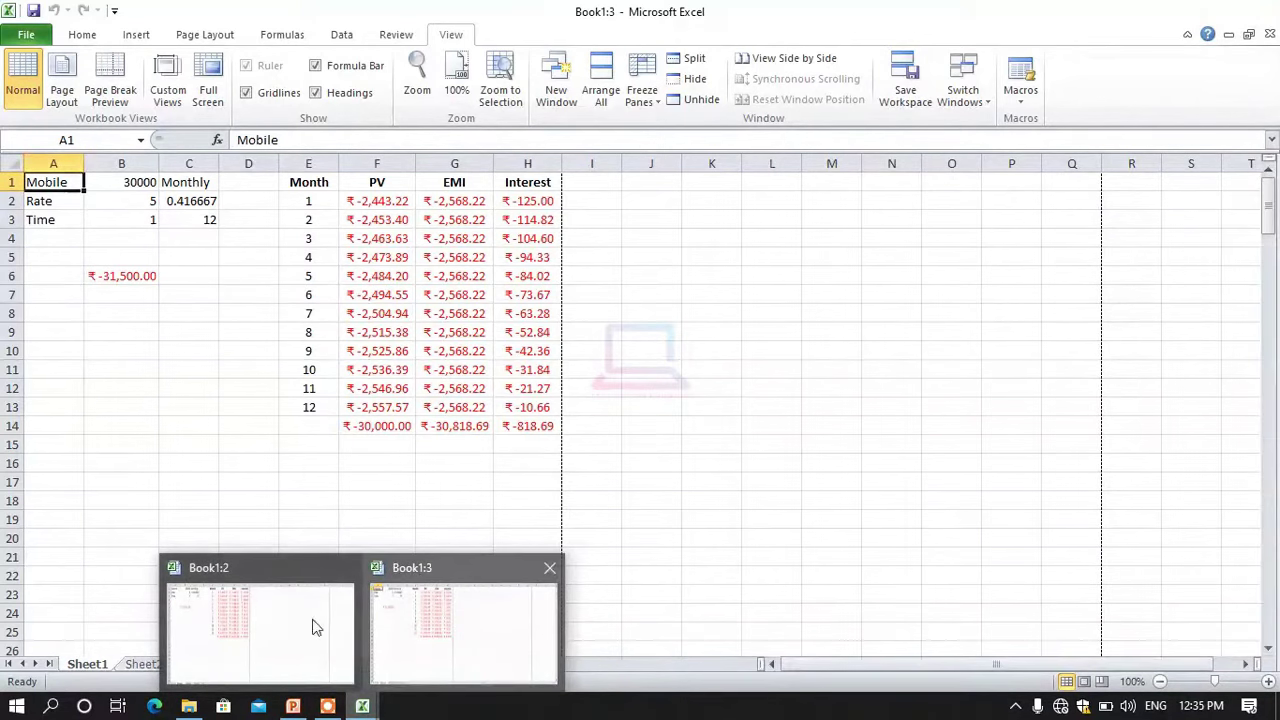
click(274, 626)
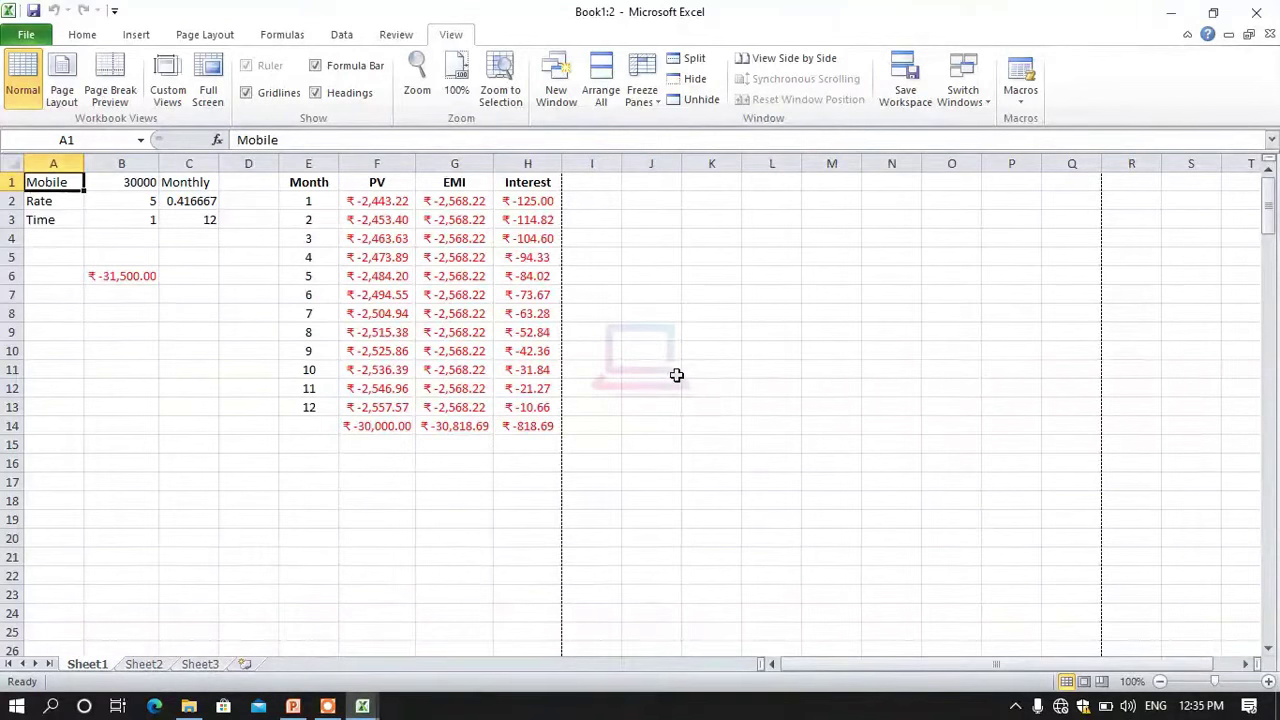
Step: Unhide the Book1:1 window and select cell H6 in it
click(698, 100)
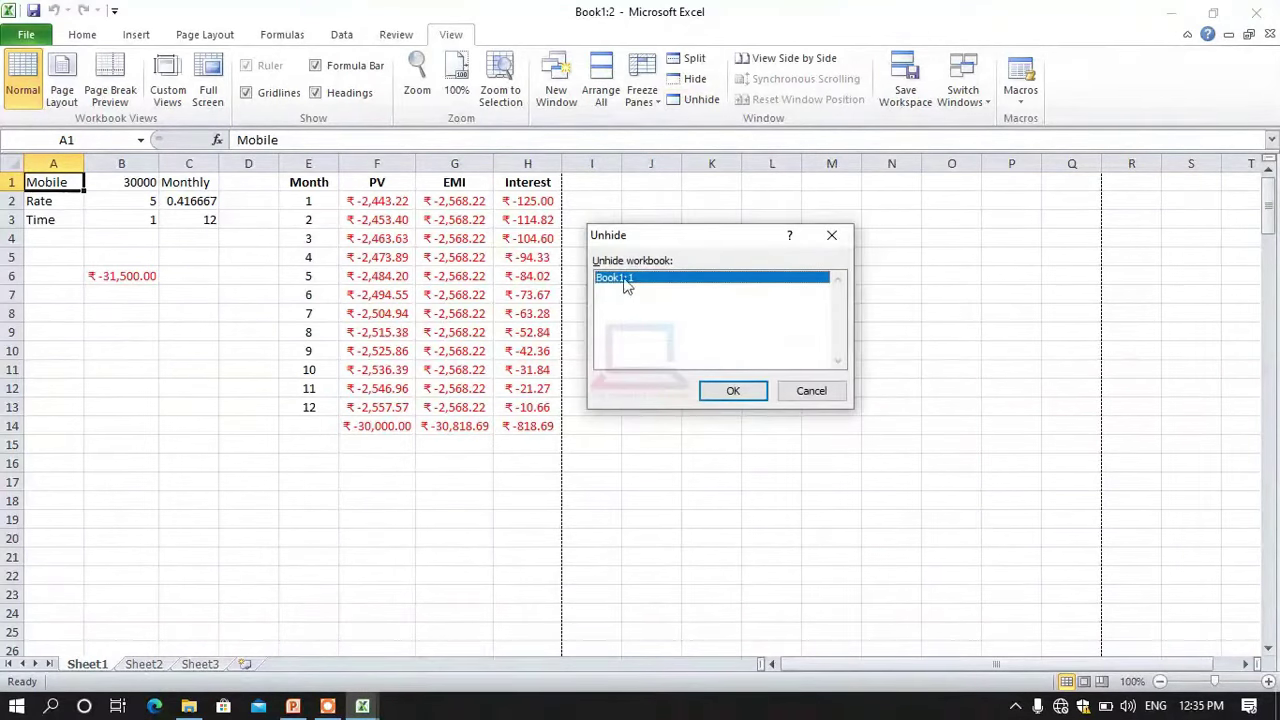
click(733, 391)
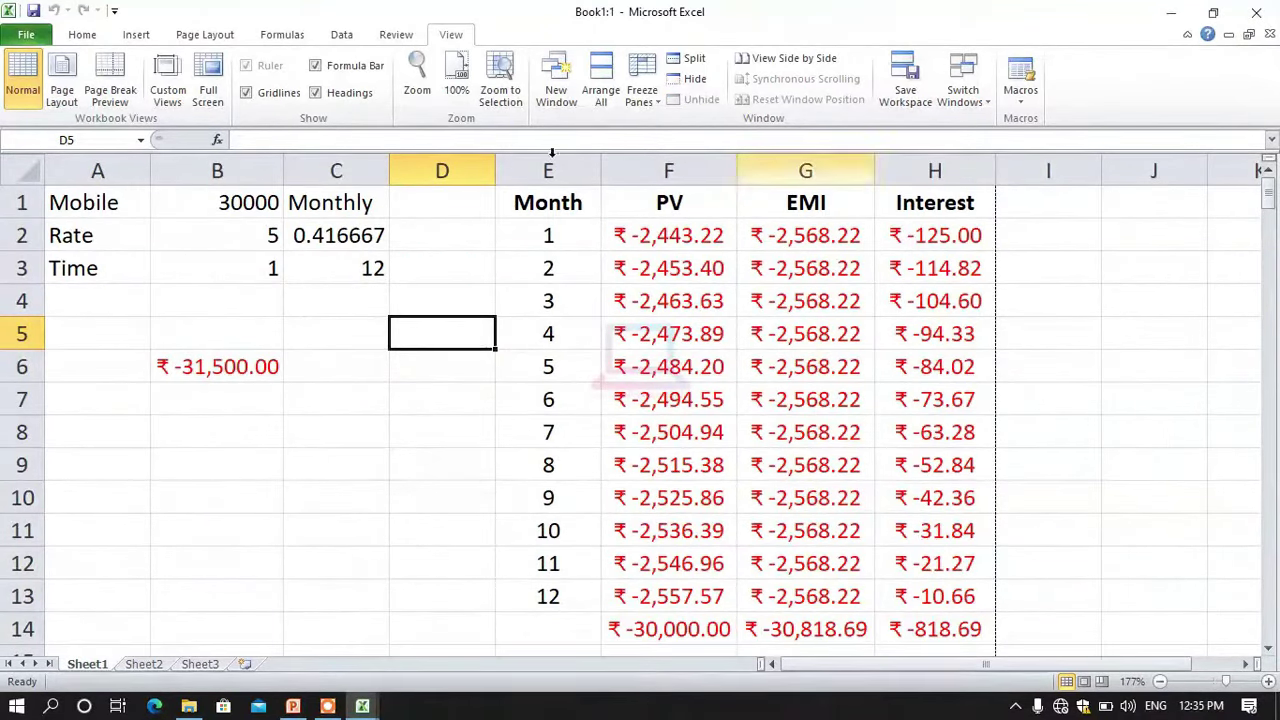
click(957, 366)
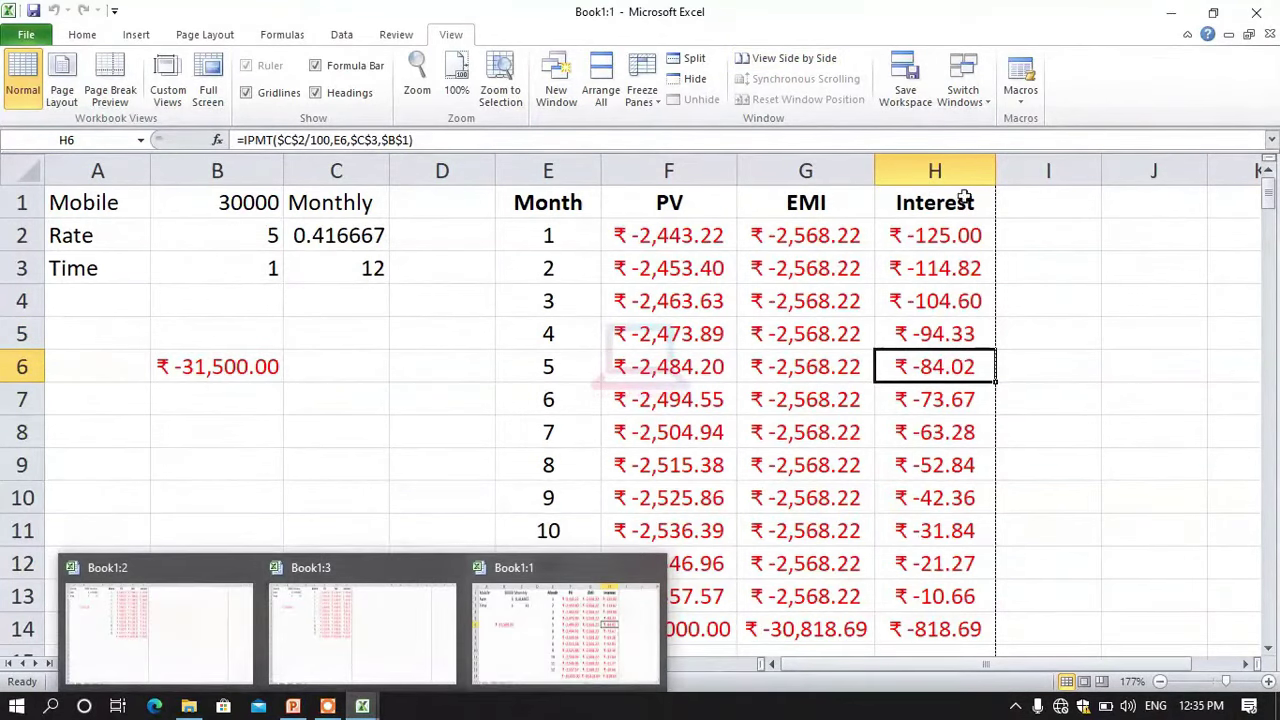
Step: View Book1:1 and Book1:2 side by side and reset their window positions
click(782, 60)
click(654, 430)
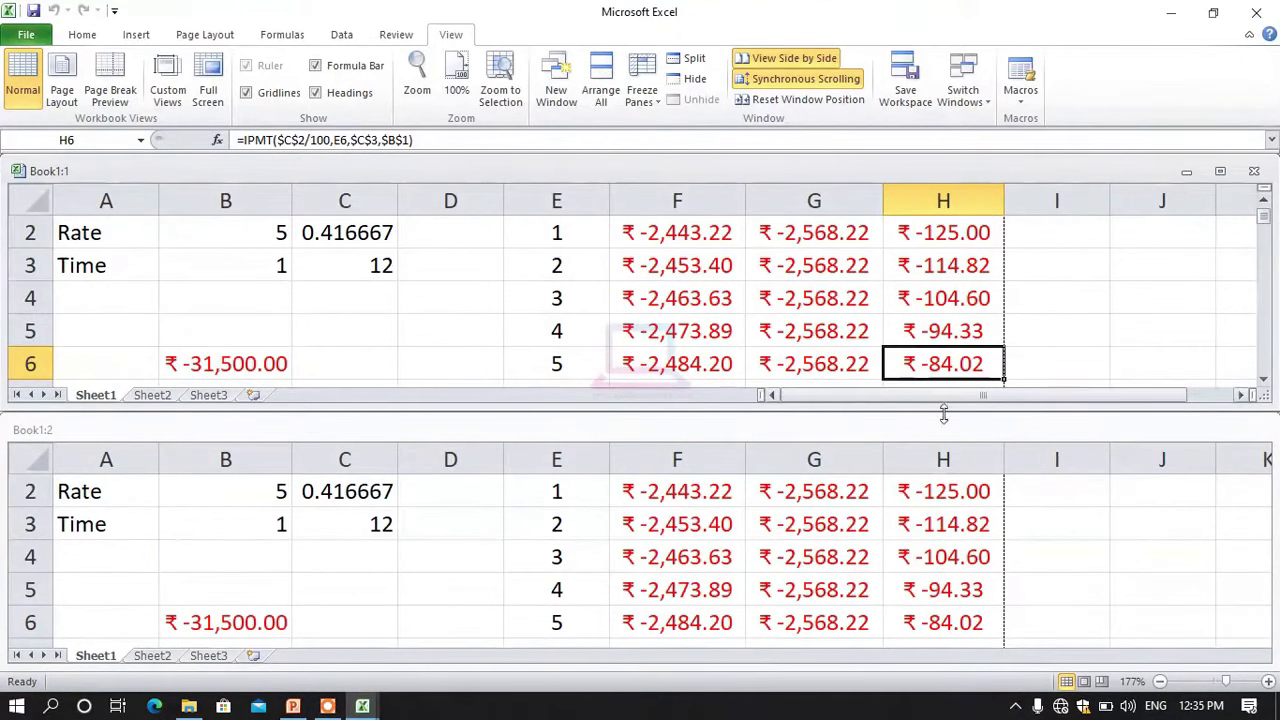
click(789, 103)
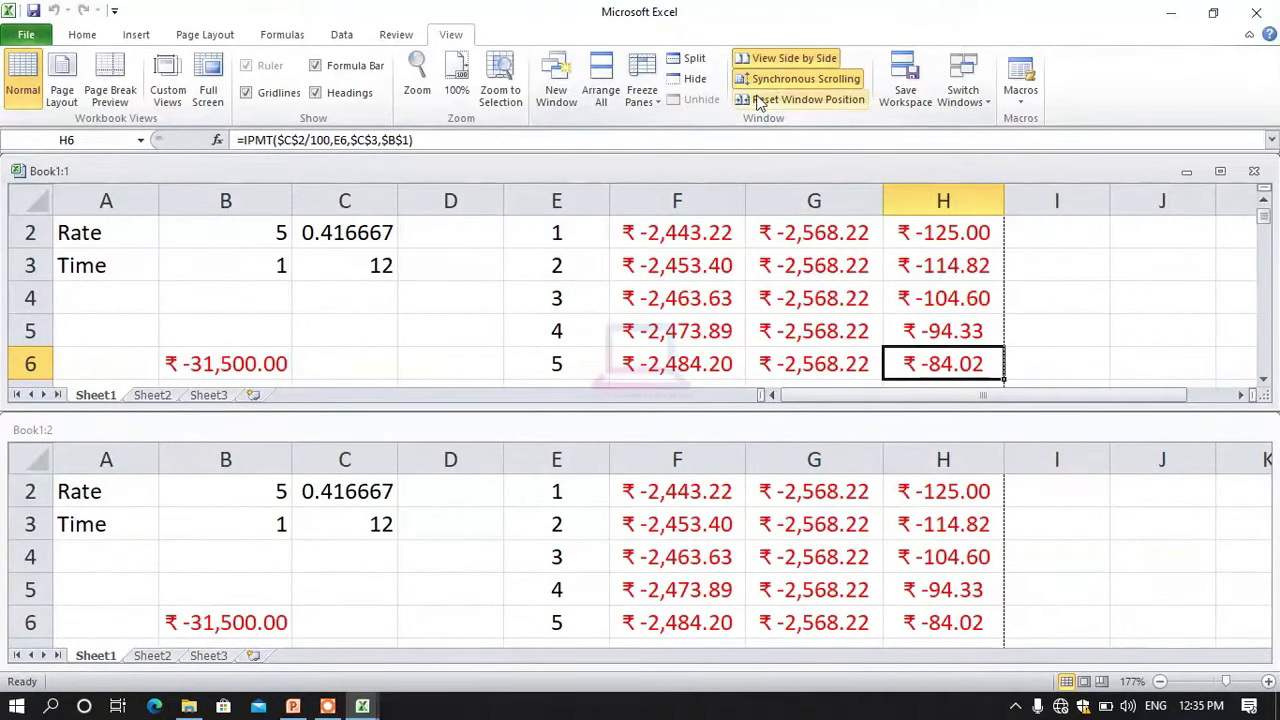
drag(808, 171, 728, 385)
click(781, 102)
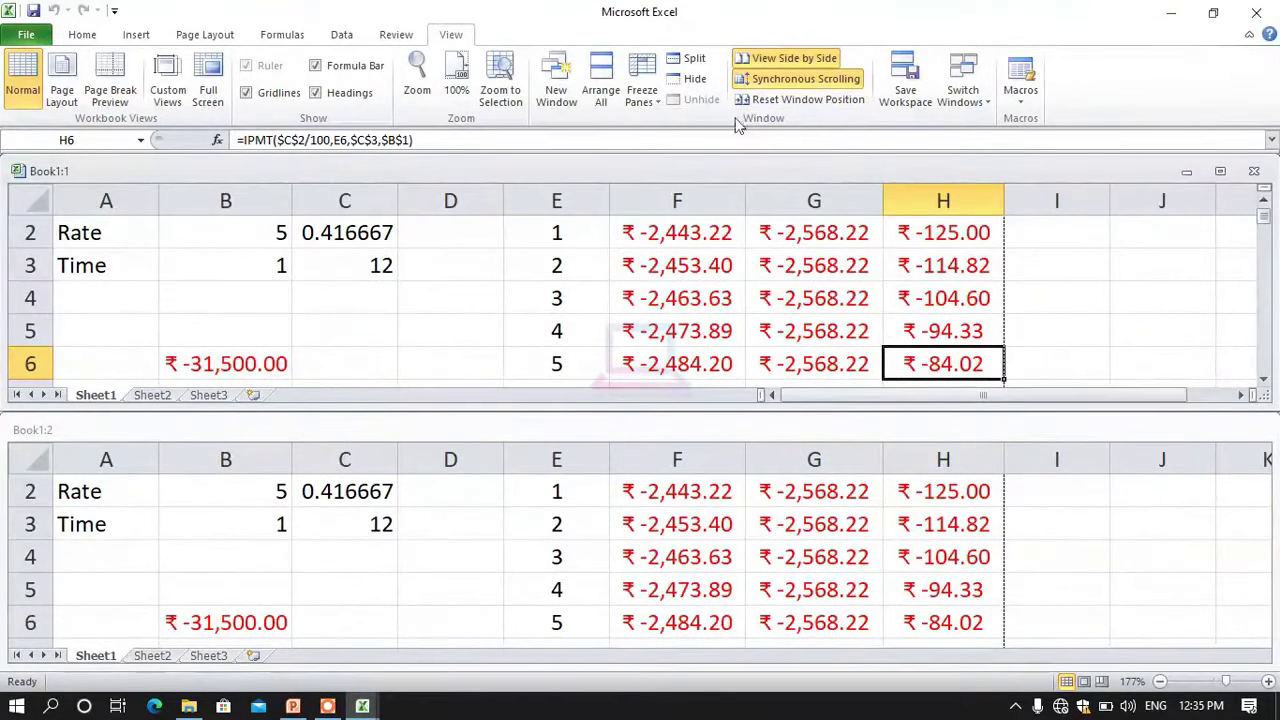
Step: End the side-by-side view and bring row 1 of Book1:1 back into view
click(787, 62)
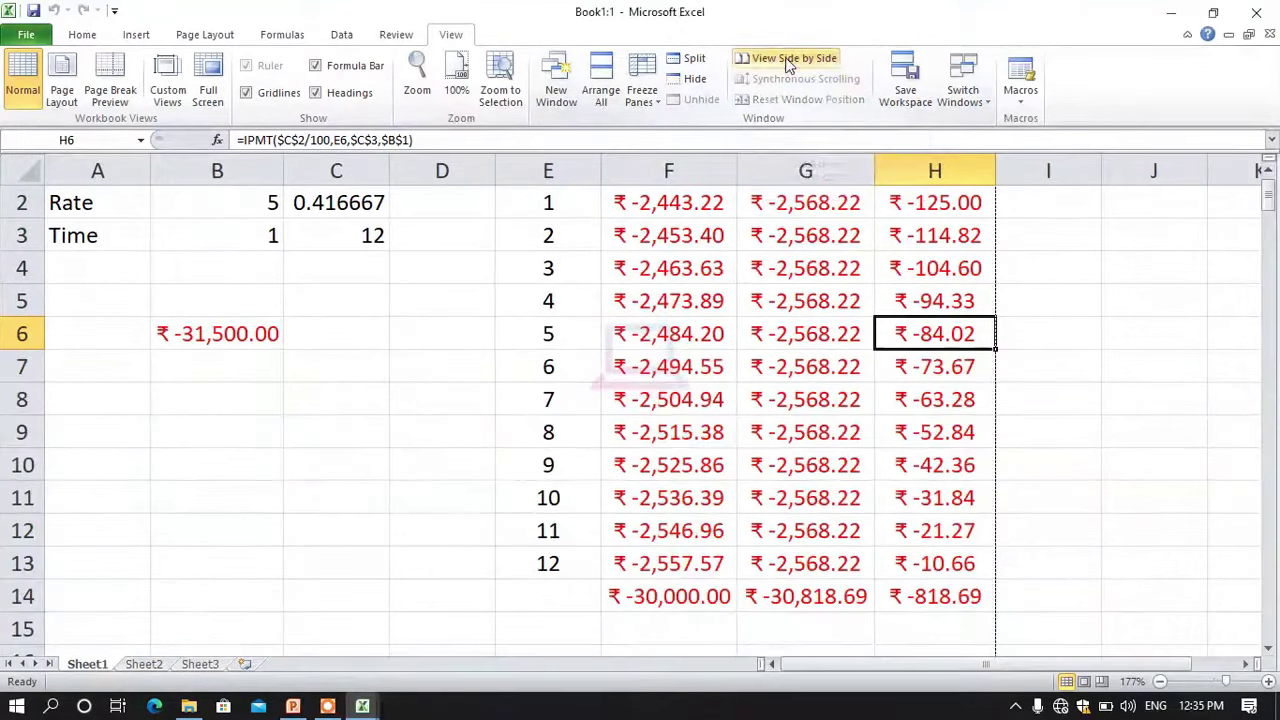
scroll(694, 409, up, 1)
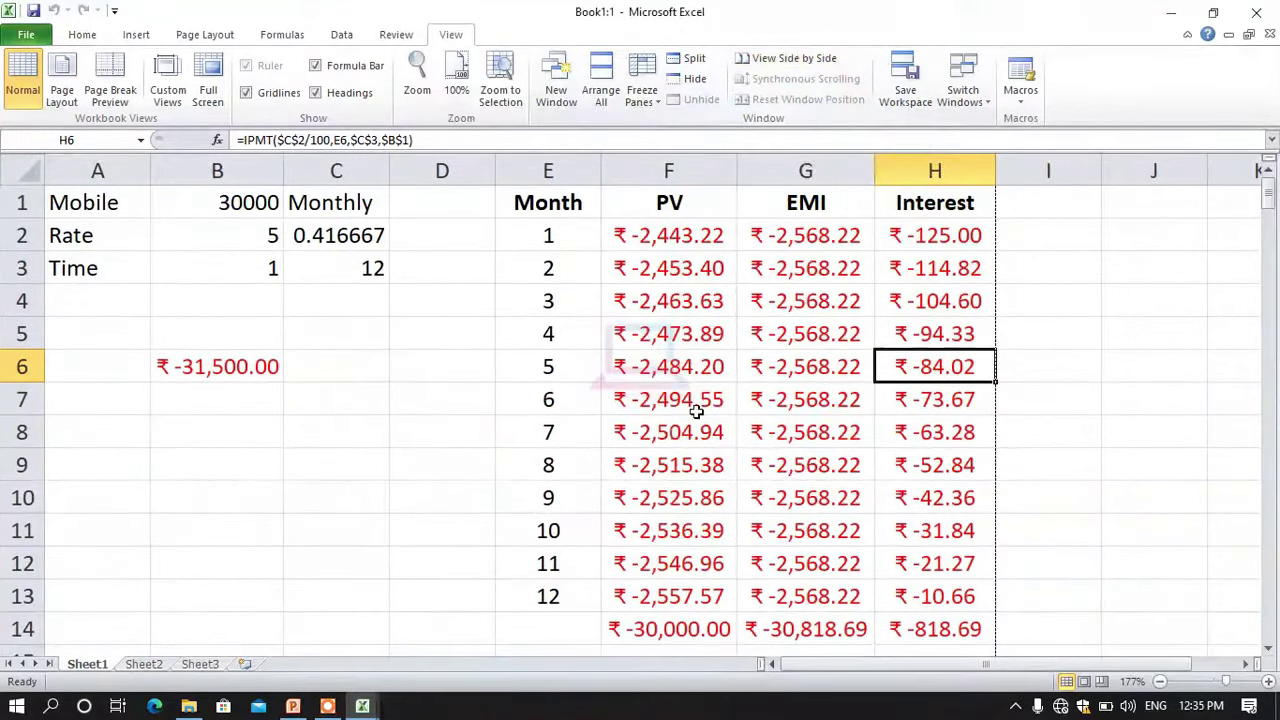
Step: Try to save the workspace to the Desktop as emiii, cancelling the workbook save, and select cell I5
click(915, 95)
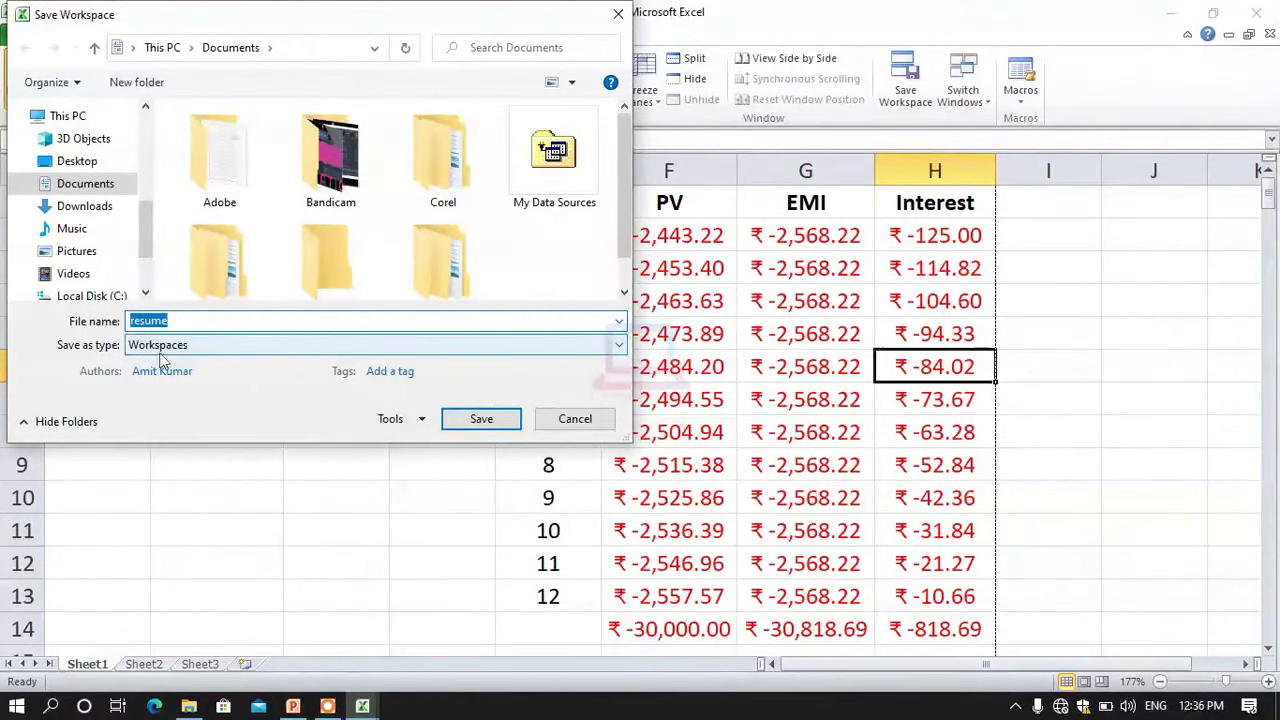
click(75, 162)
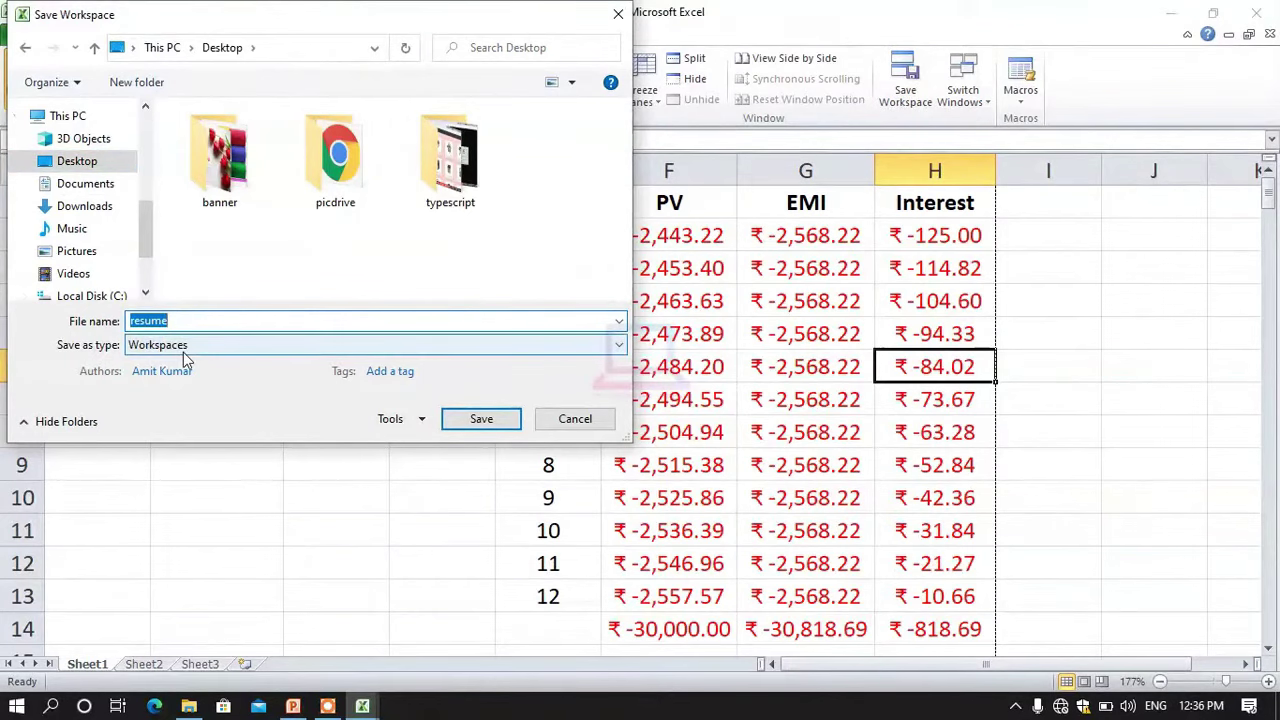
text(emi)
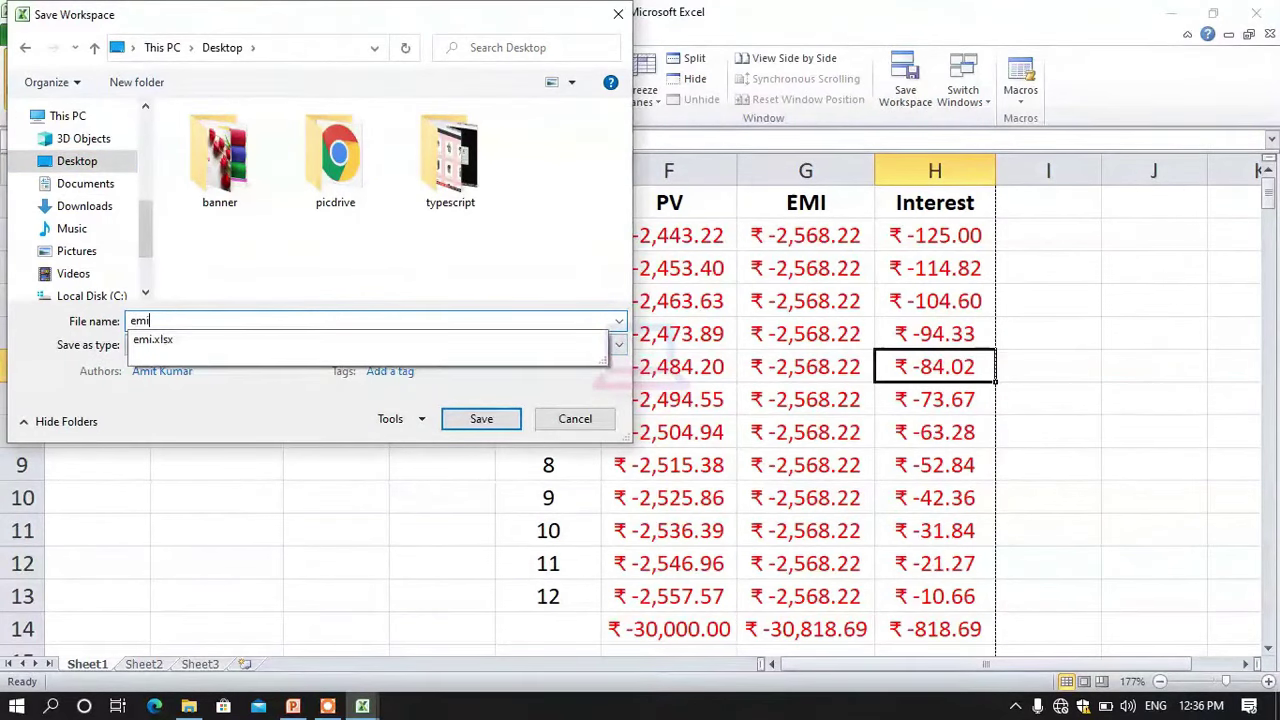
text(ii)
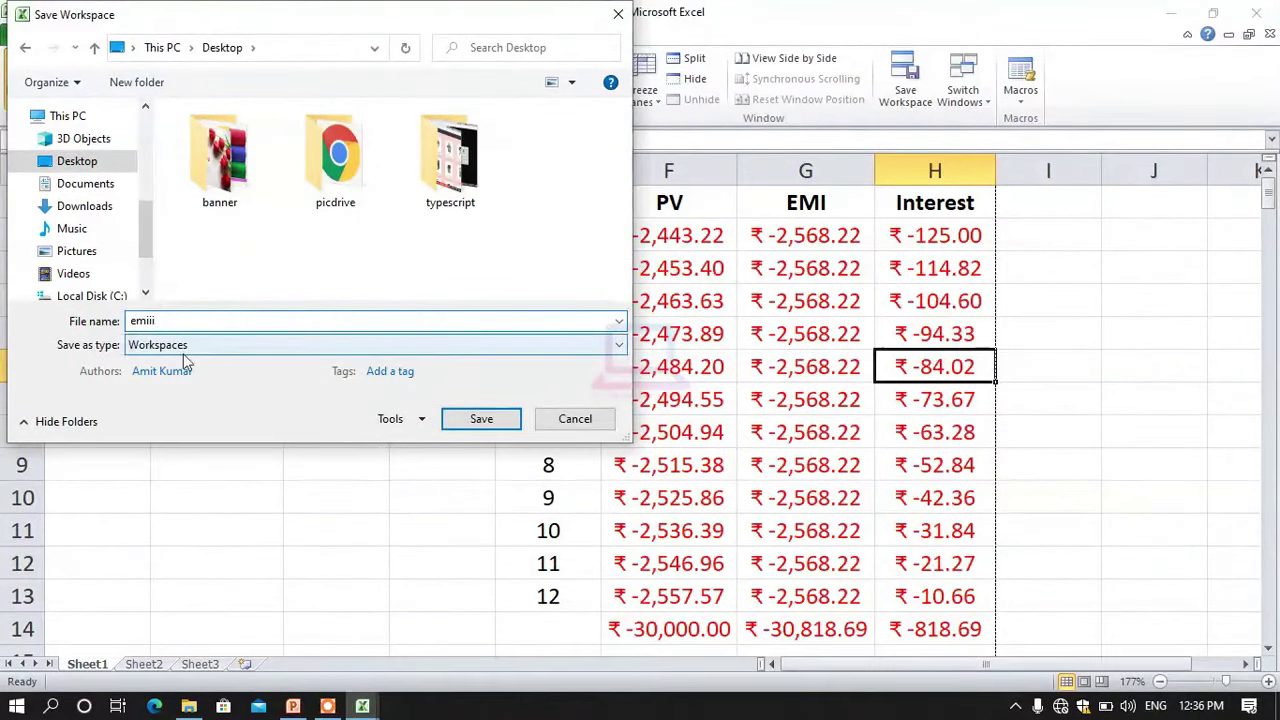
click(479, 418)
key(alt+F4)
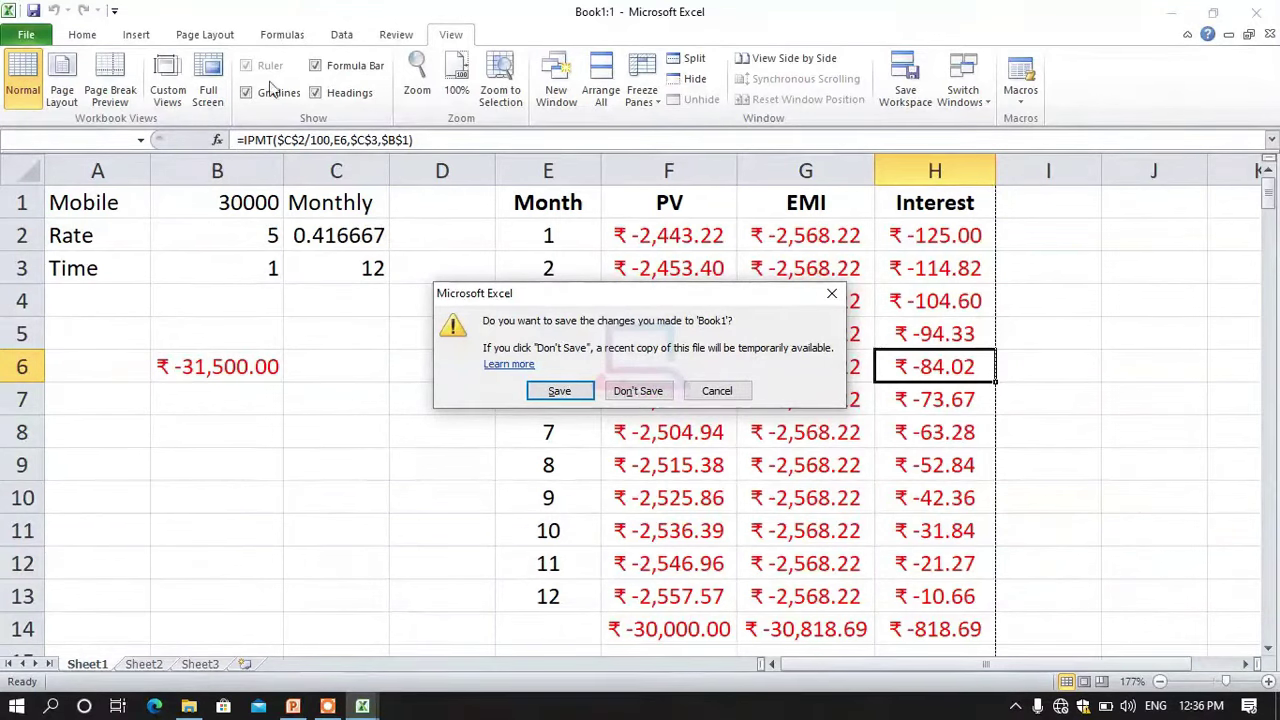
click(716, 391)
click(1036, 325)
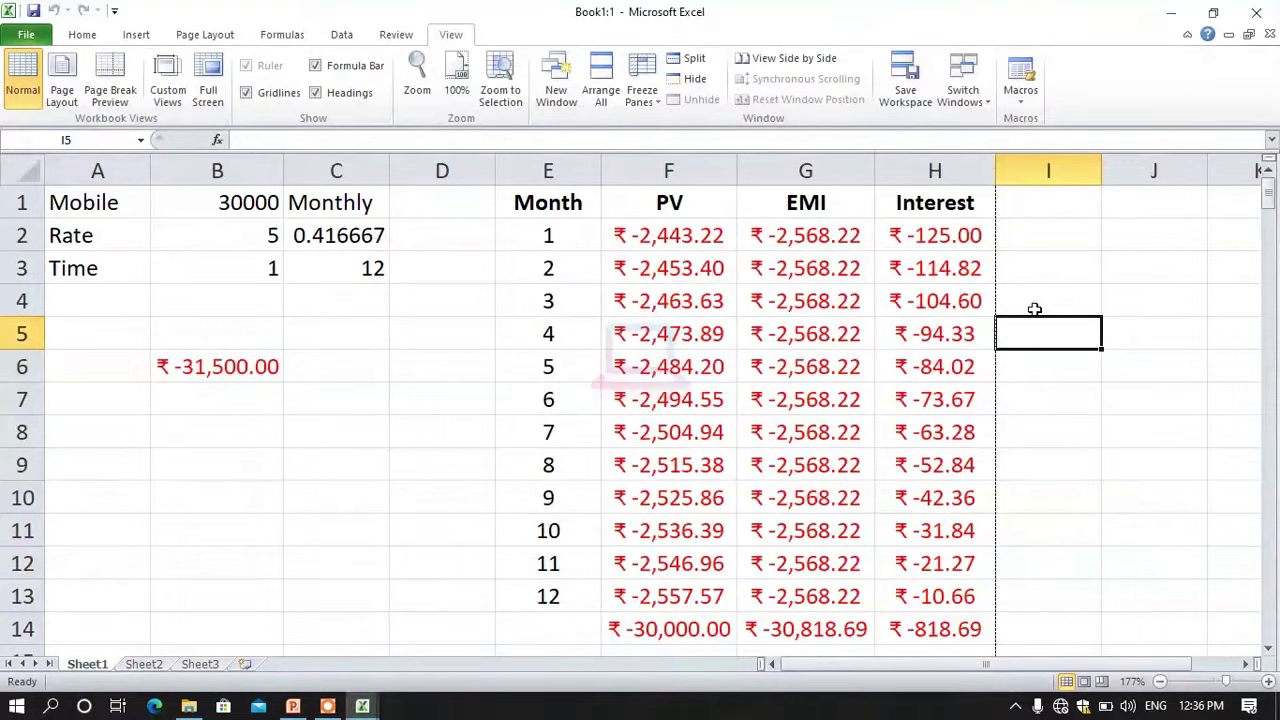
Step: Check the Desktop for the saved workspace file and return to the Book1:2 window
click(1162, 12)
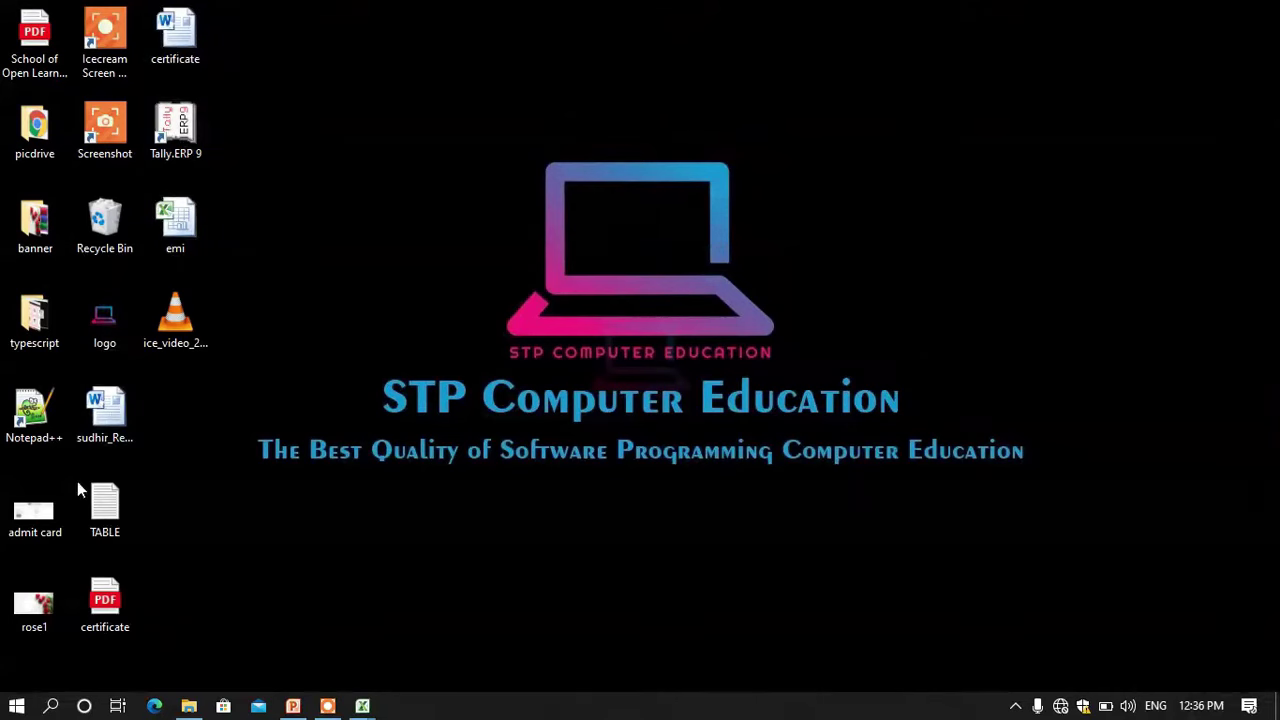
click(175, 225)
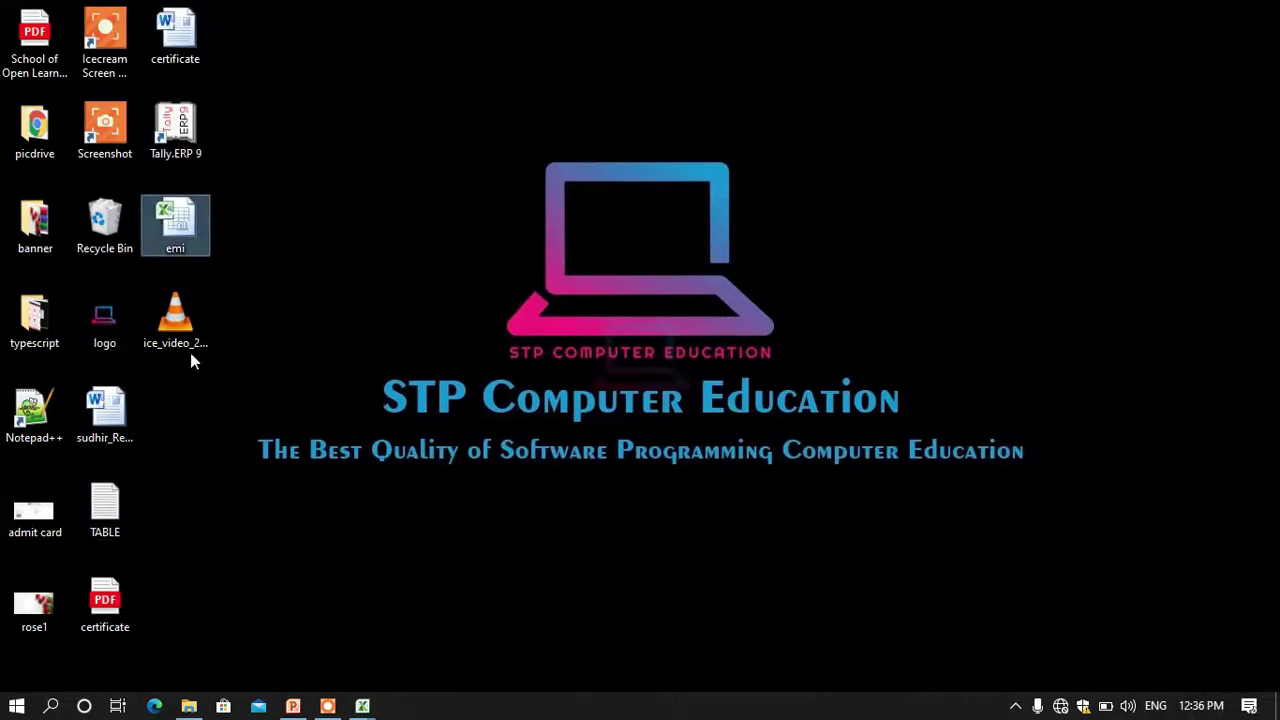
click(362, 706)
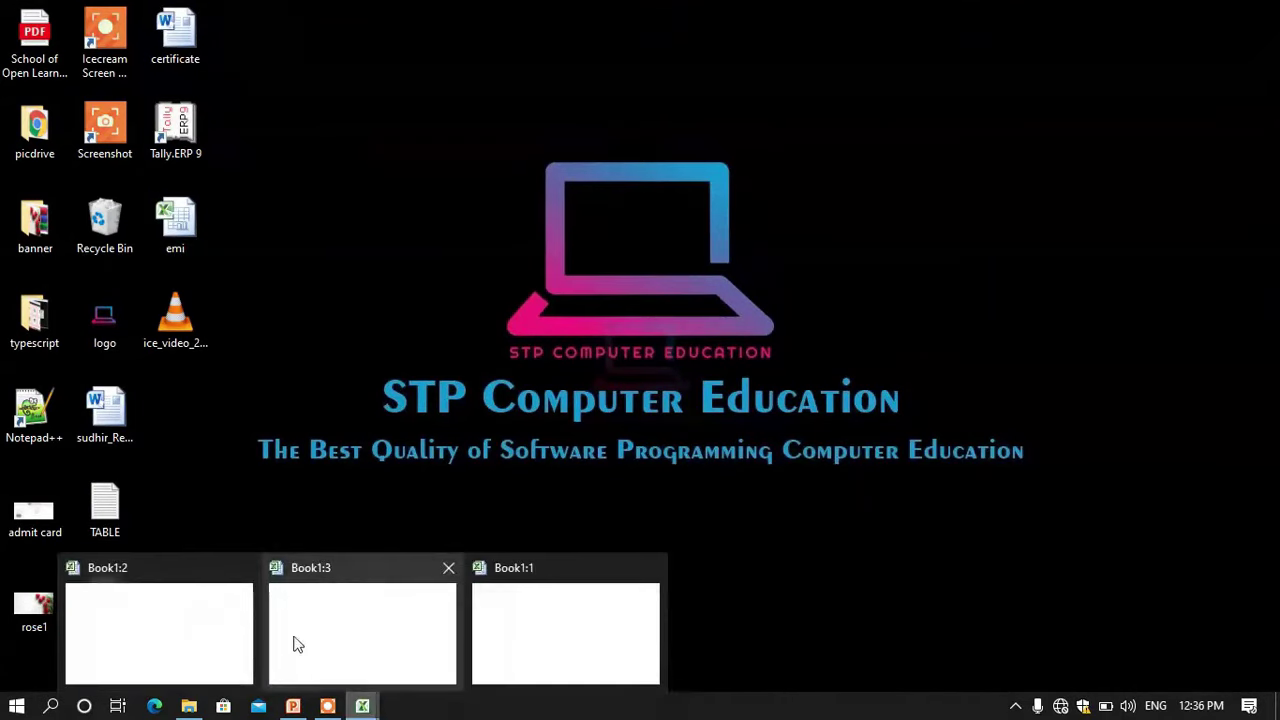
click(191, 631)
Step: Save the workspace to the Desktop under the name resume
click(902, 82)
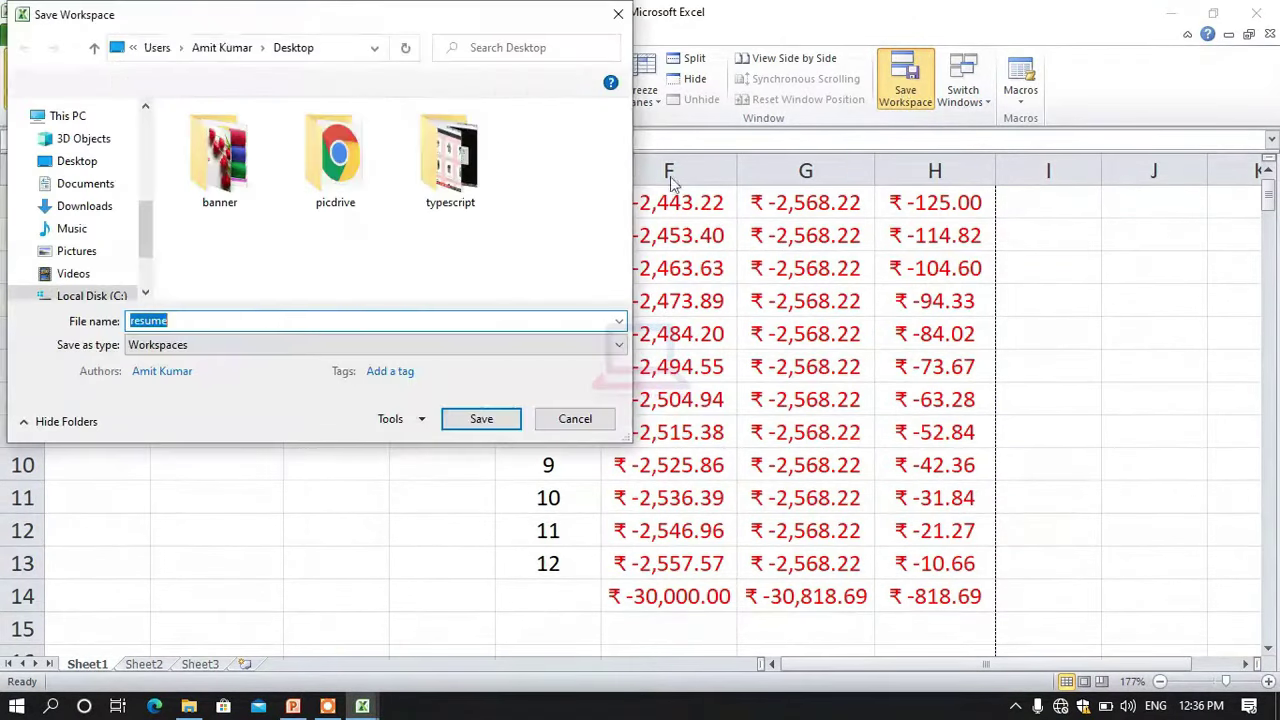
click(190, 324)
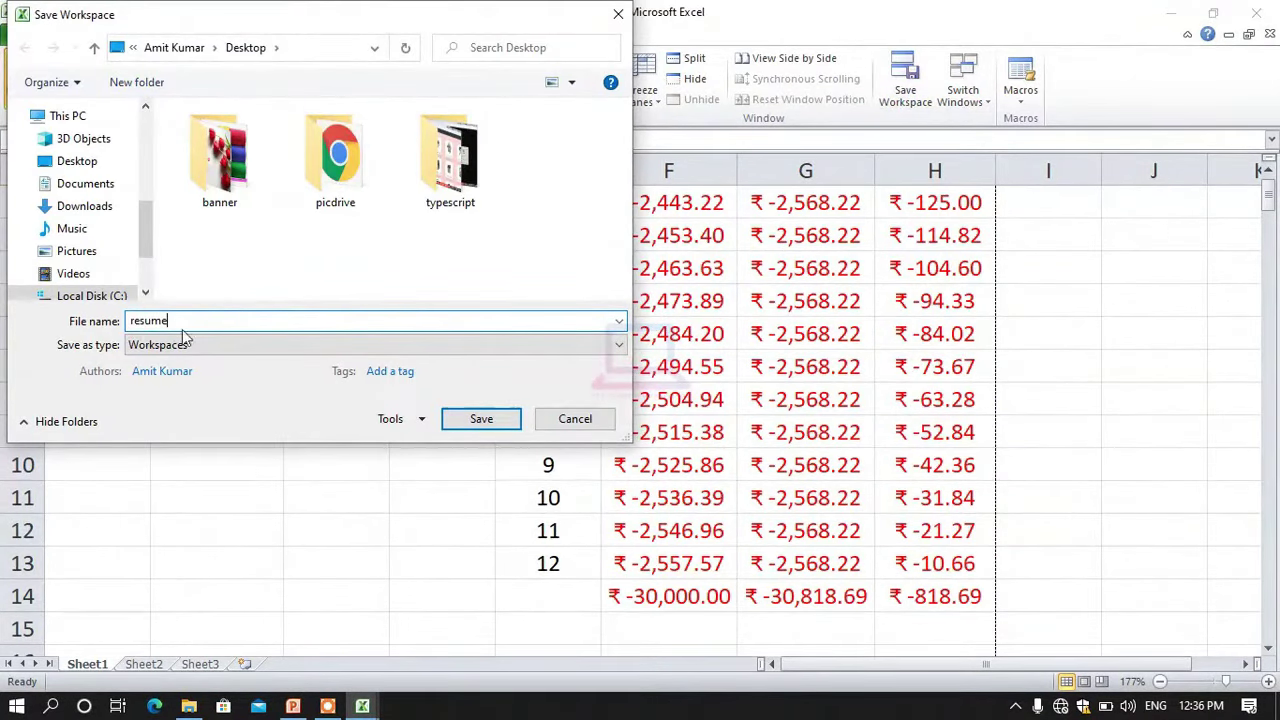
click(483, 423)
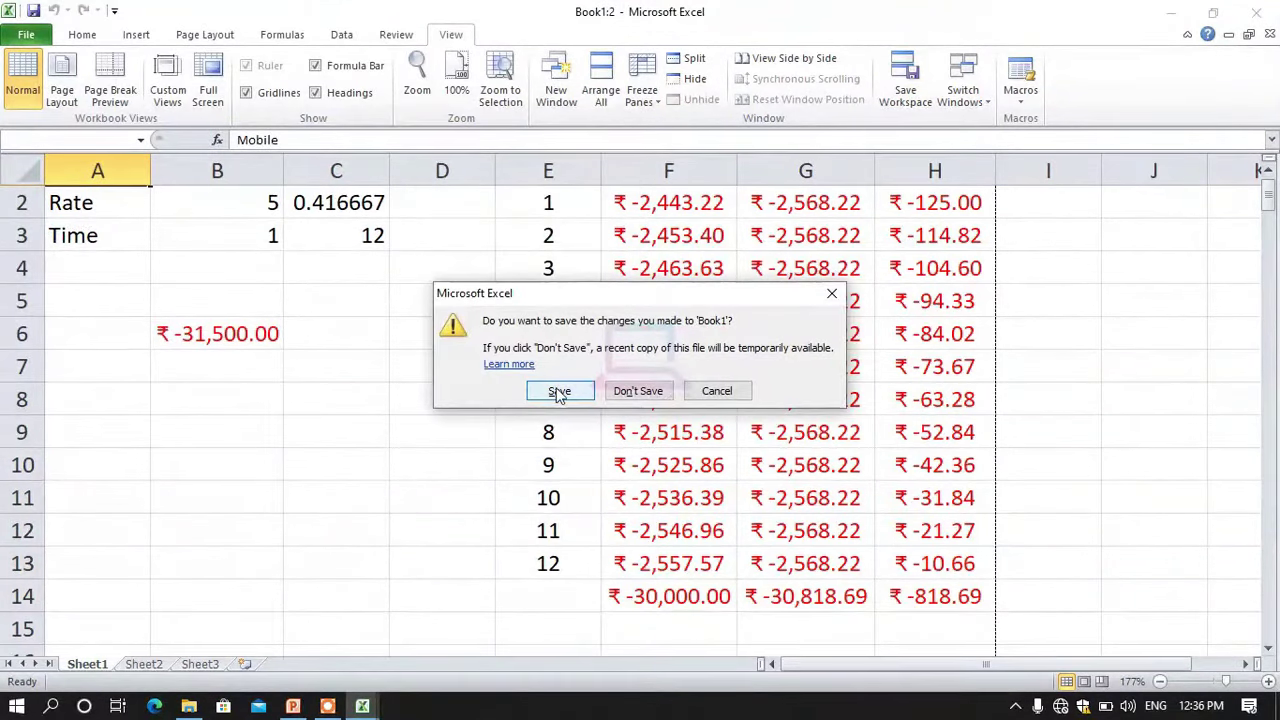
Step: Save the changed workbook to the Desktop as the Excel workbook emi2 and show the Desktop
click(566, 390)
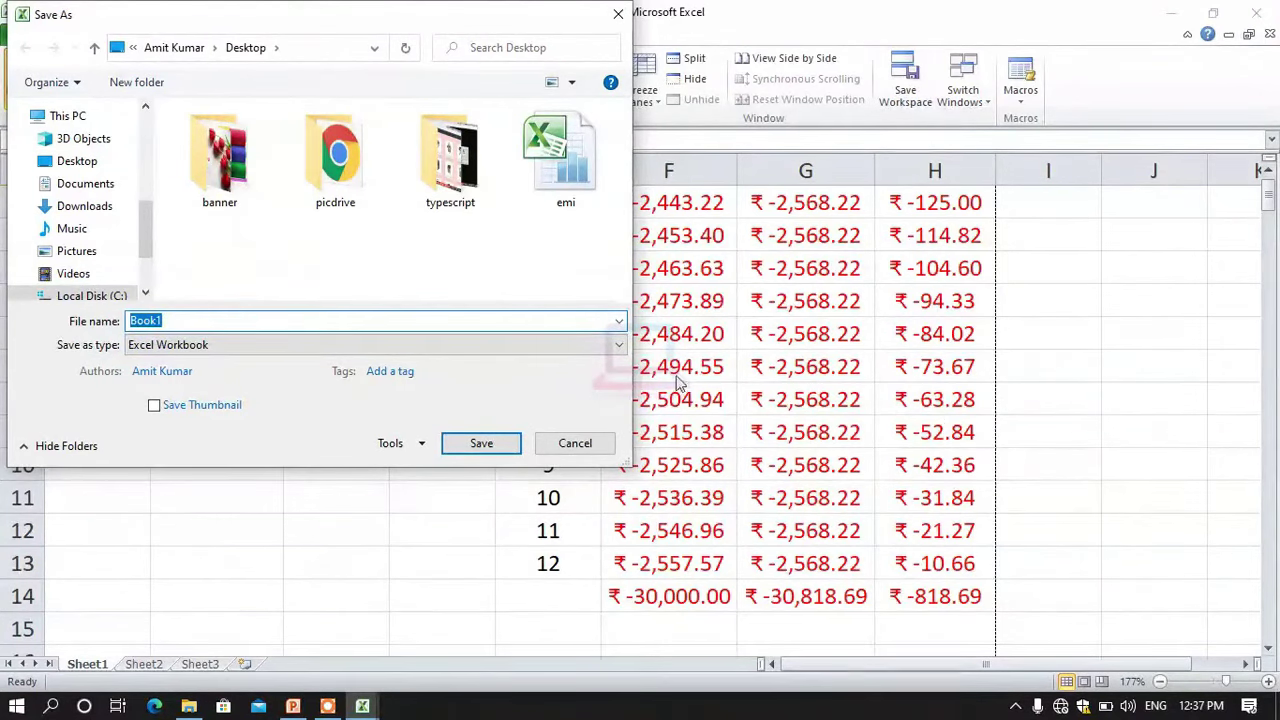
drag(457, 16, 495, 60)
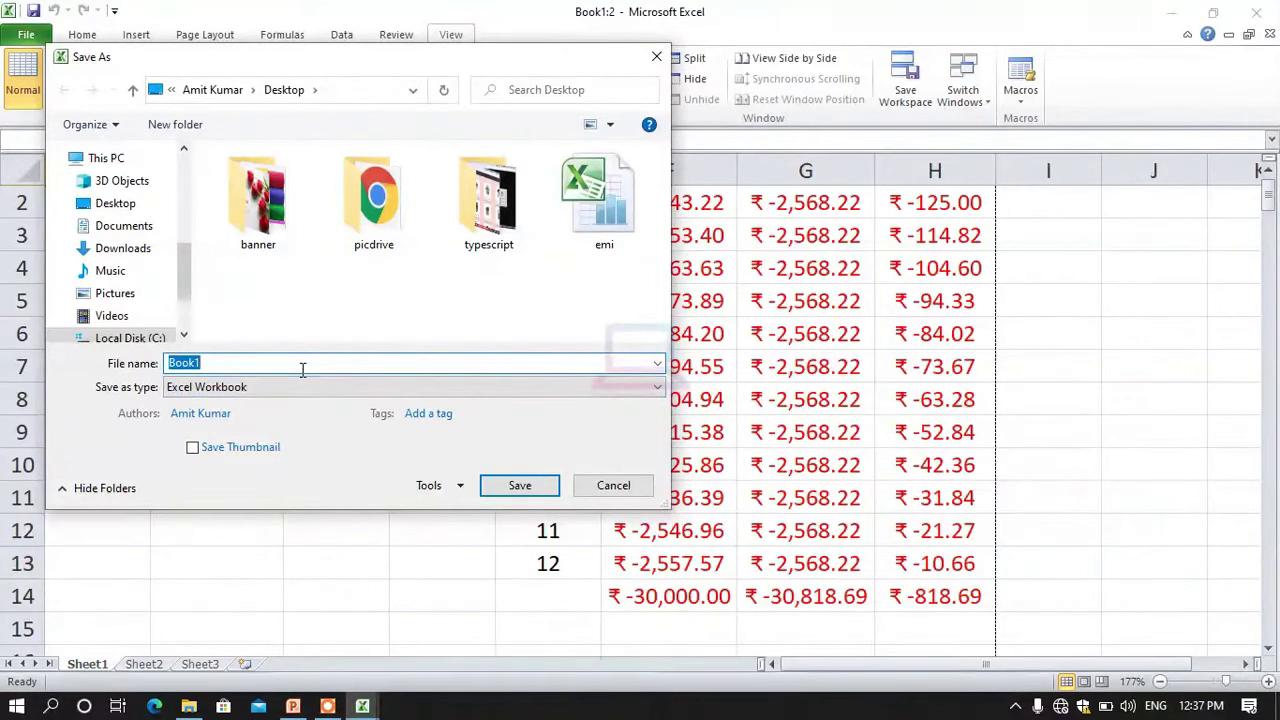
text(emi2)
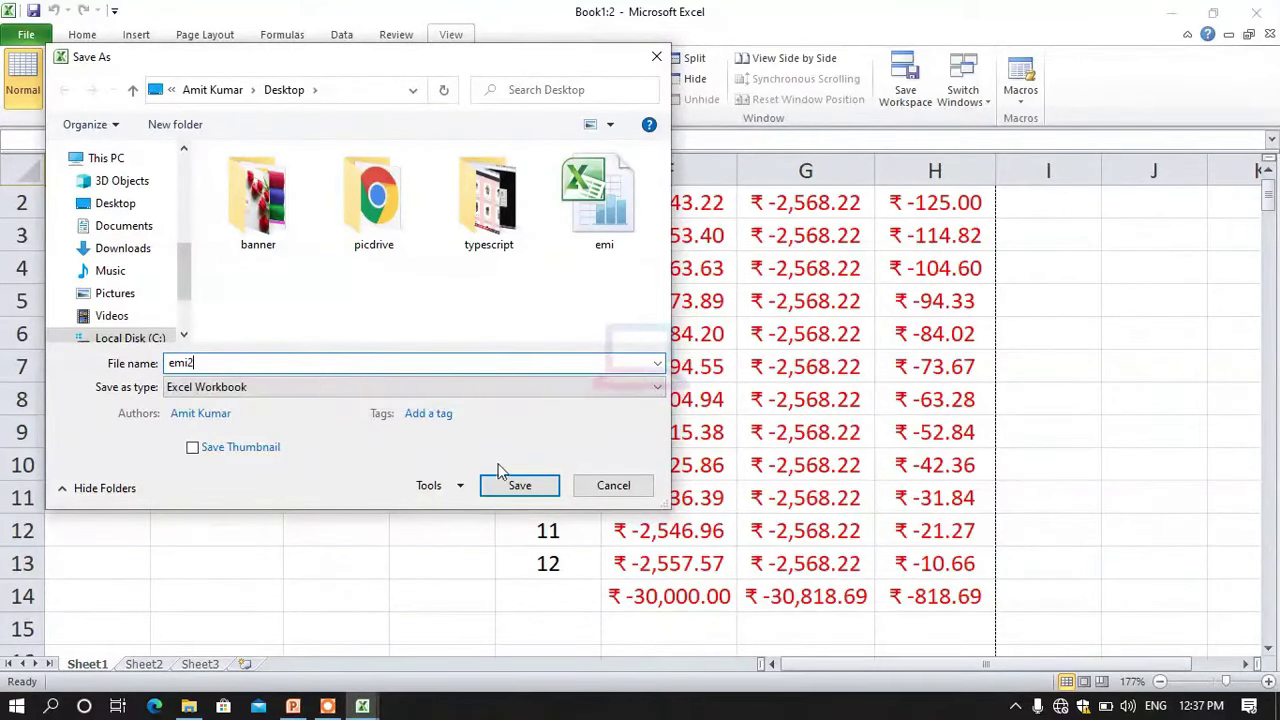
click(516, 486)
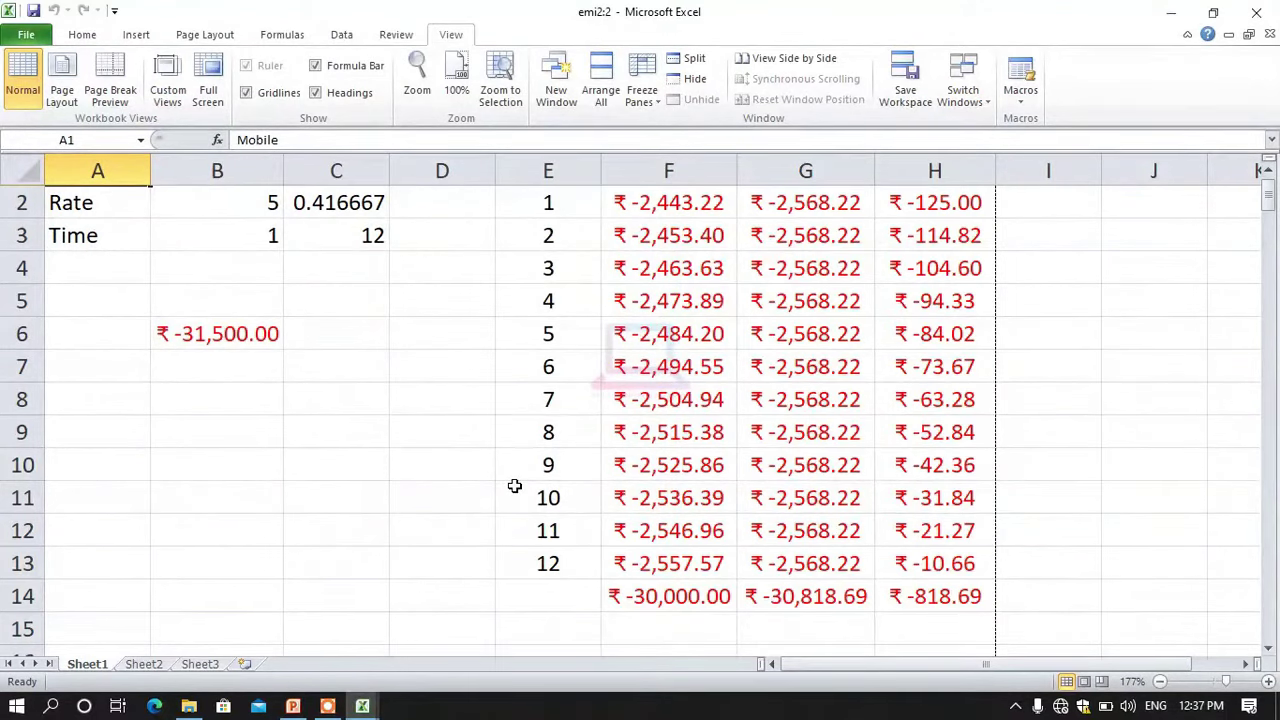
click(1171, 12)
click(1171, 12)
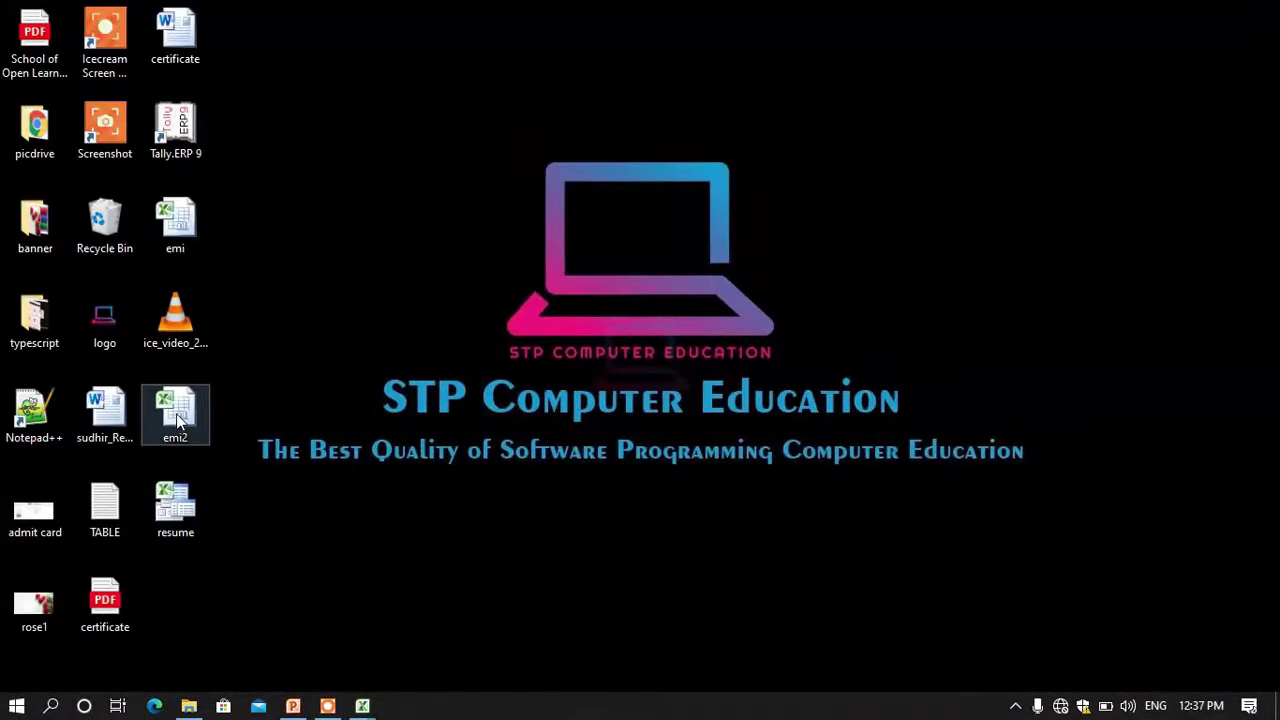
Step: Check the saved emi2 workbook and resume workspace files on the Desktop and return to the emi2:1 window in Excel
click(184, 441)
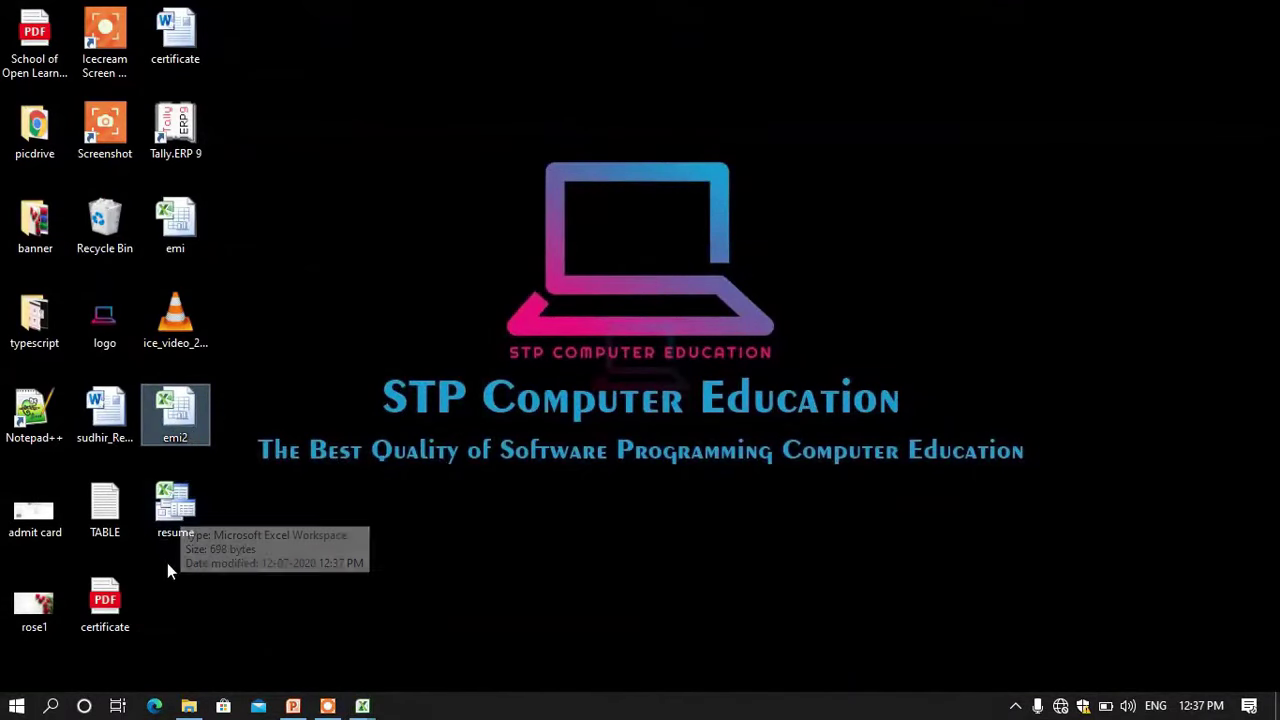
click(176, 520)
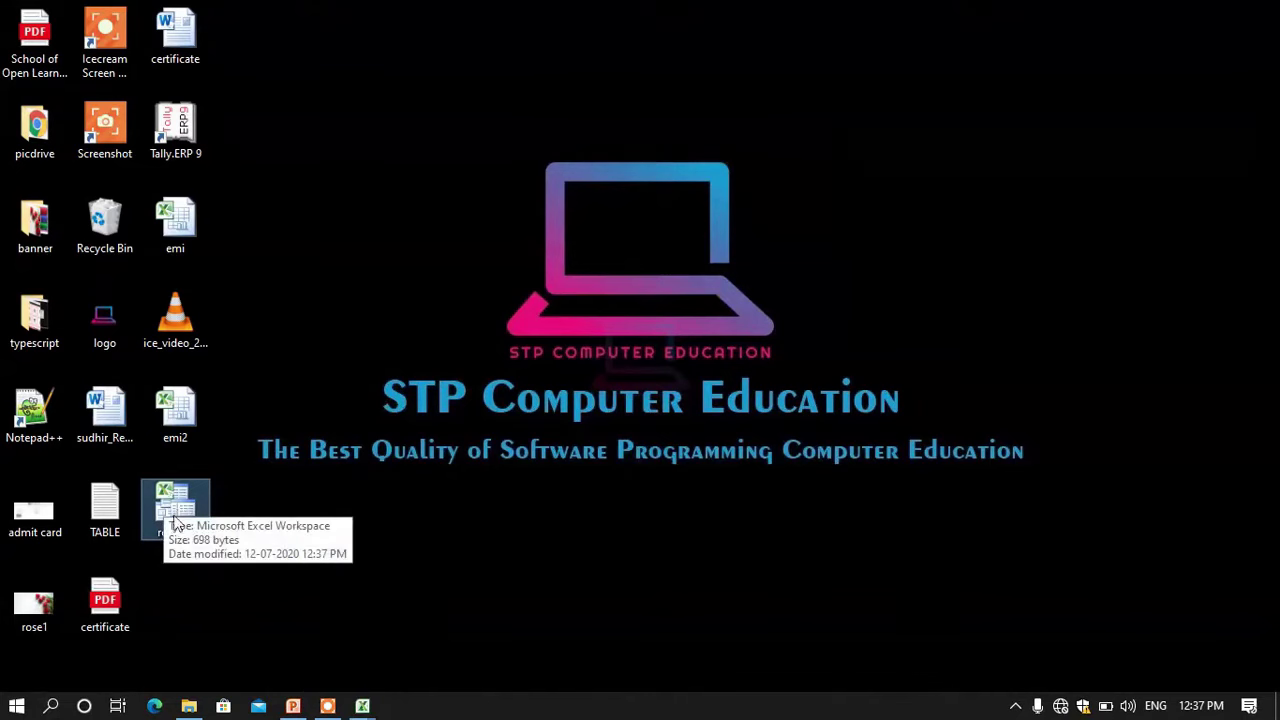
click(362, 706)
click(532, 624)
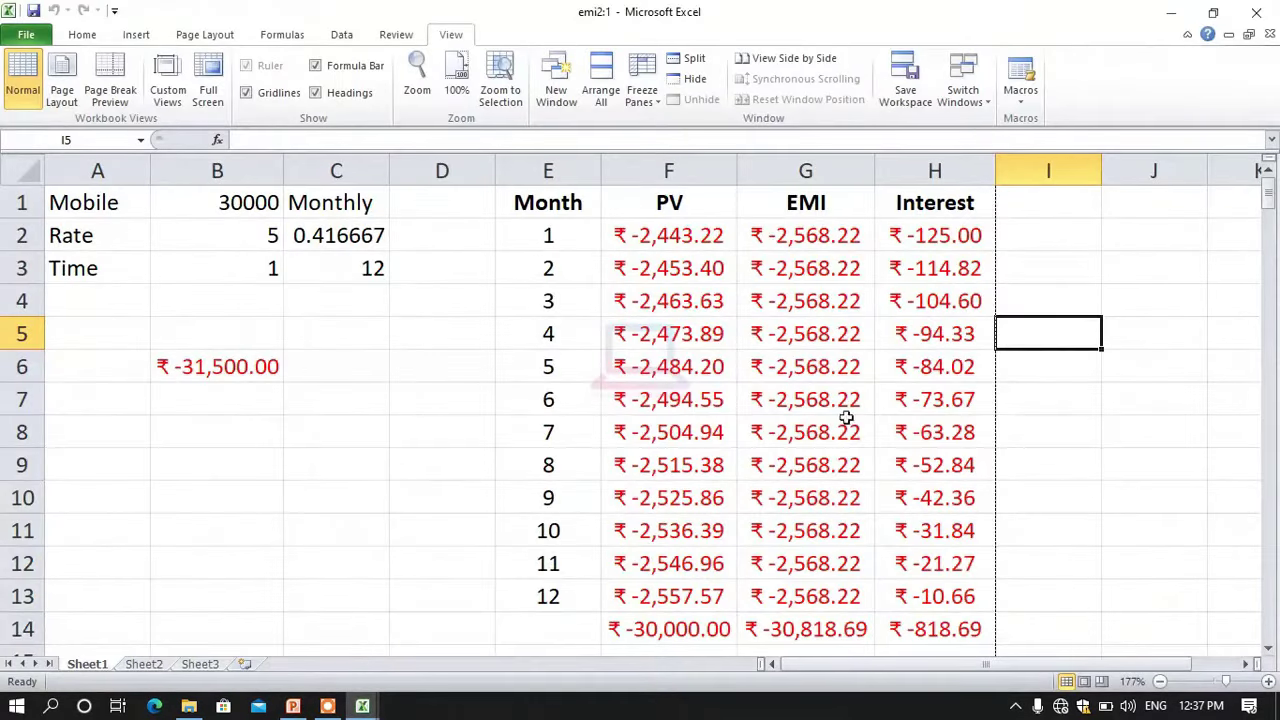
Step: Switch to the emi2:2 window and select cell B9
click(978, 105)
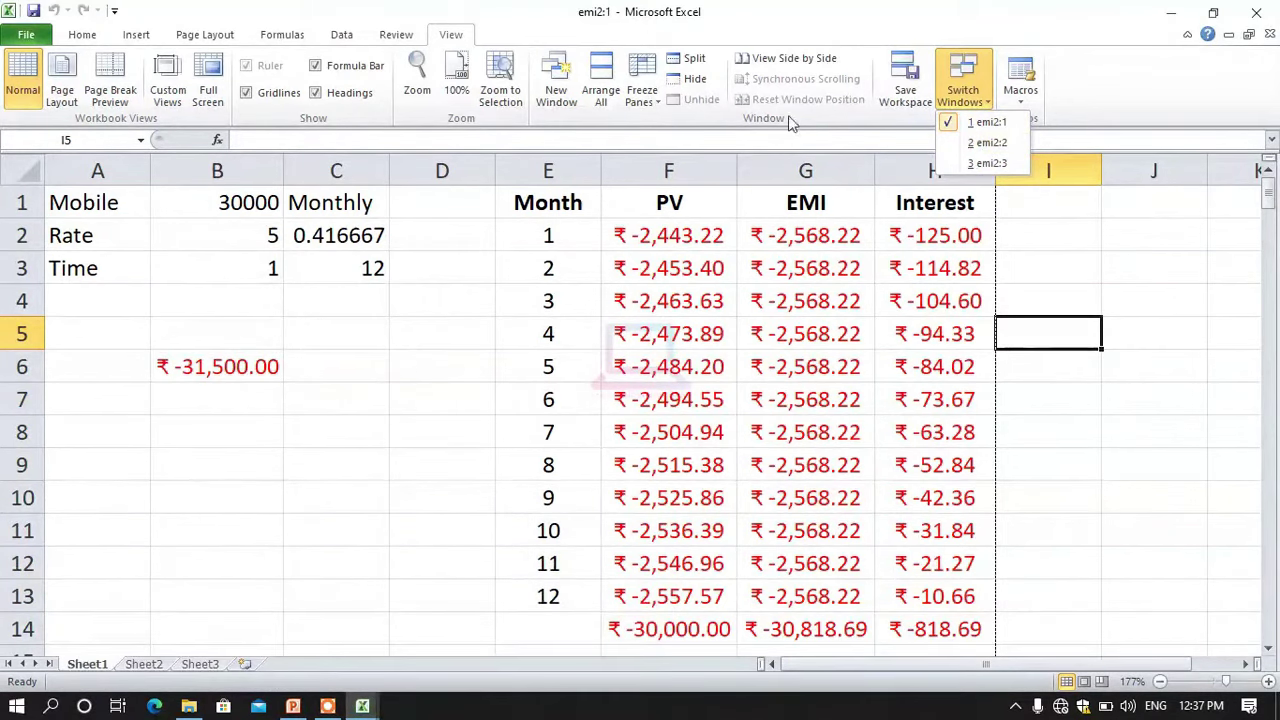
click(988, 145)
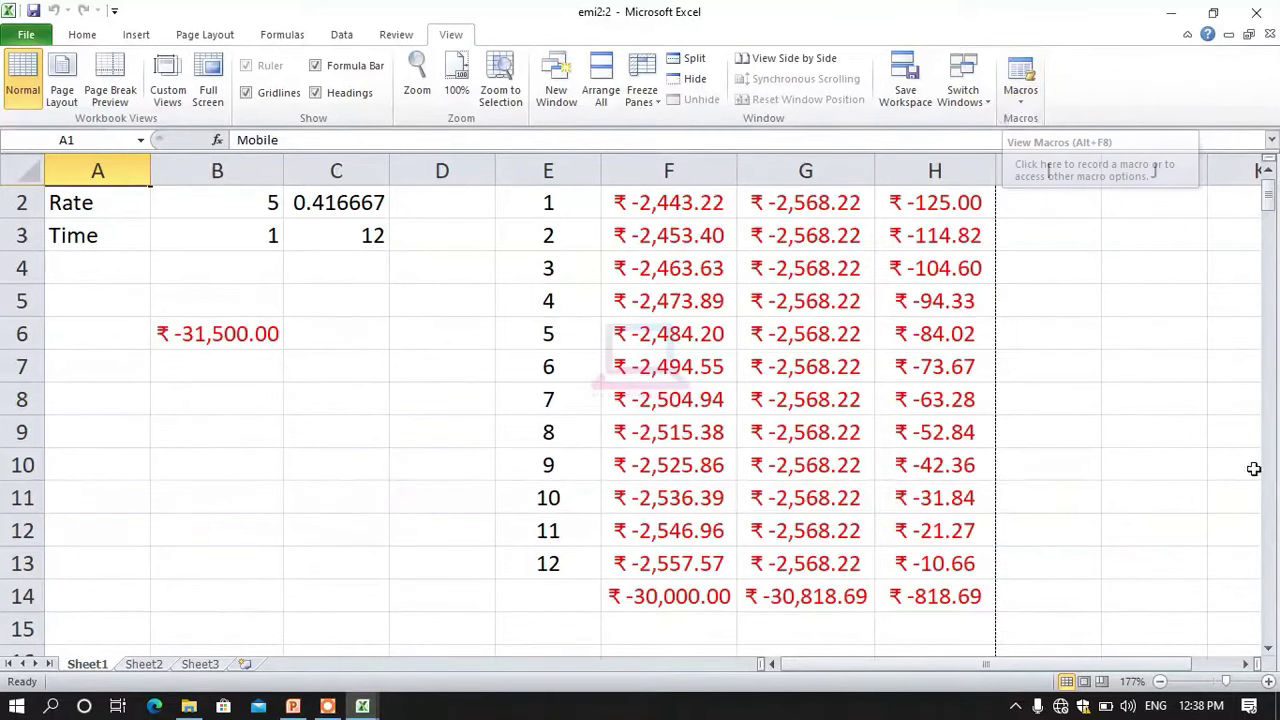
scroll(350, 455, up, 1)
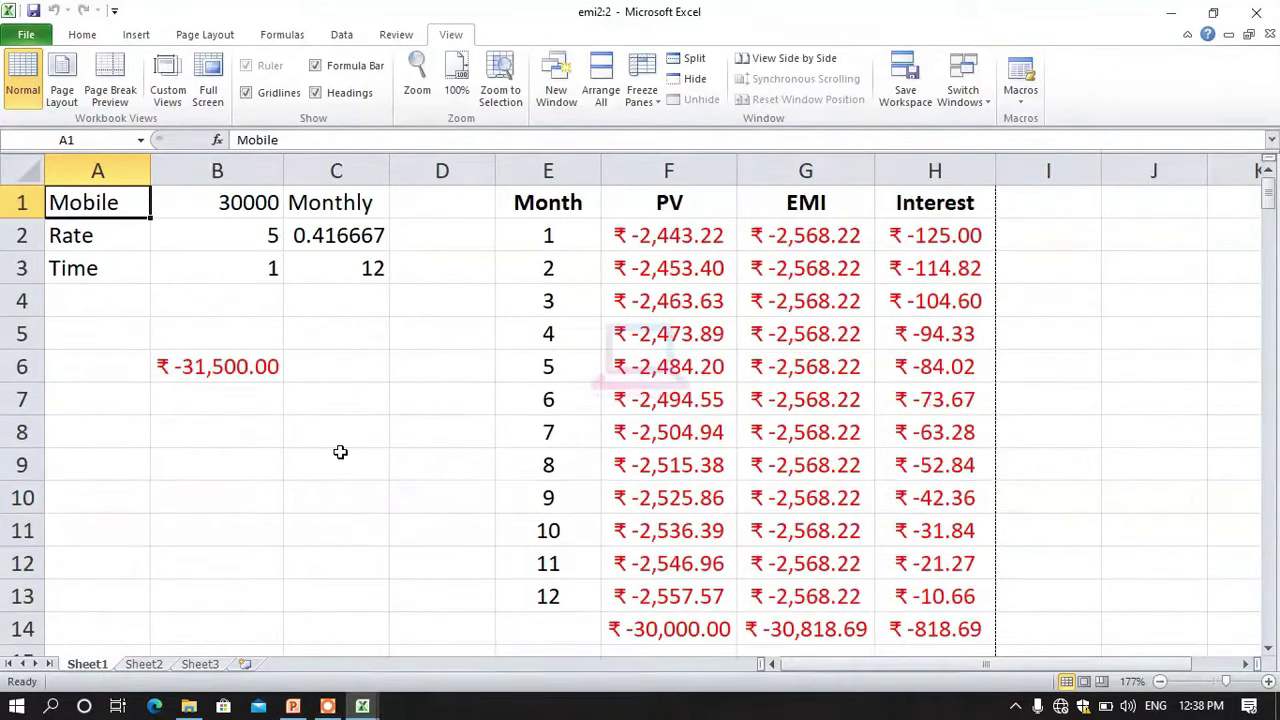
click(222, 462)
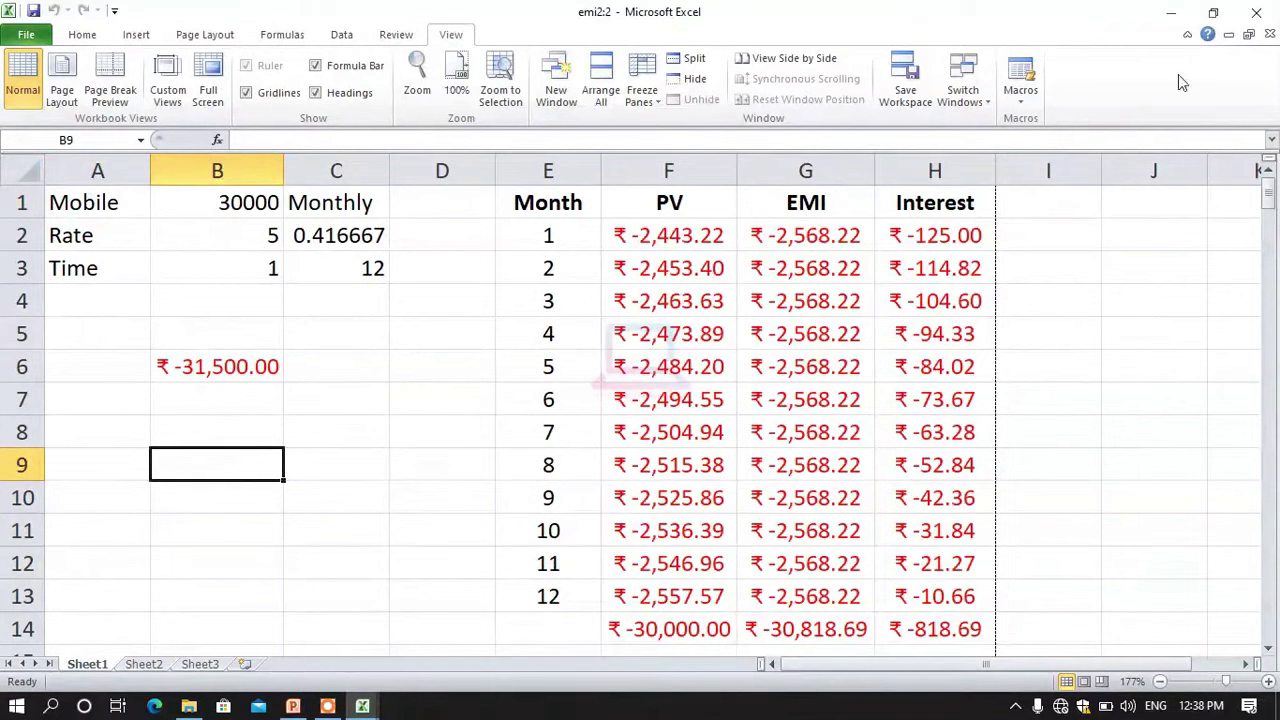
Step: Start recording Macro1 in this workbook with m as its shortcut letter, after closing the macro list
click(1025, 80)
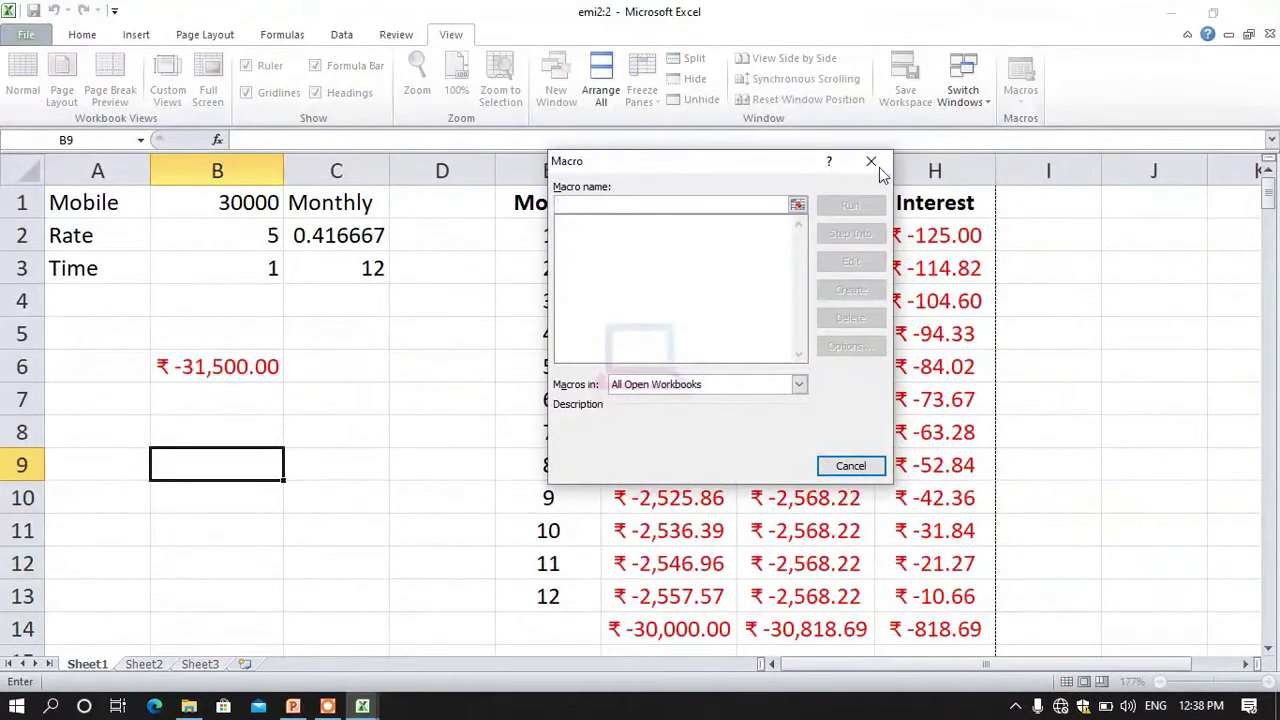
click(871, 162)
click(1025, 101)
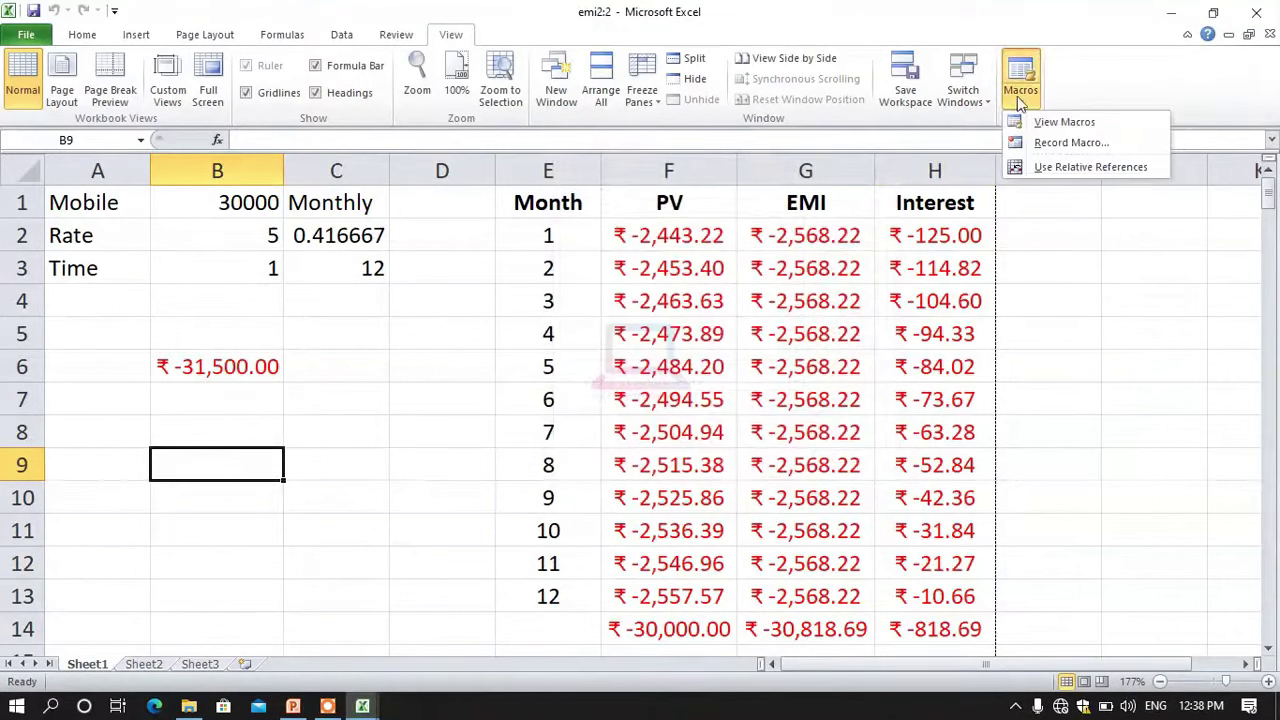
click(1062, 147)
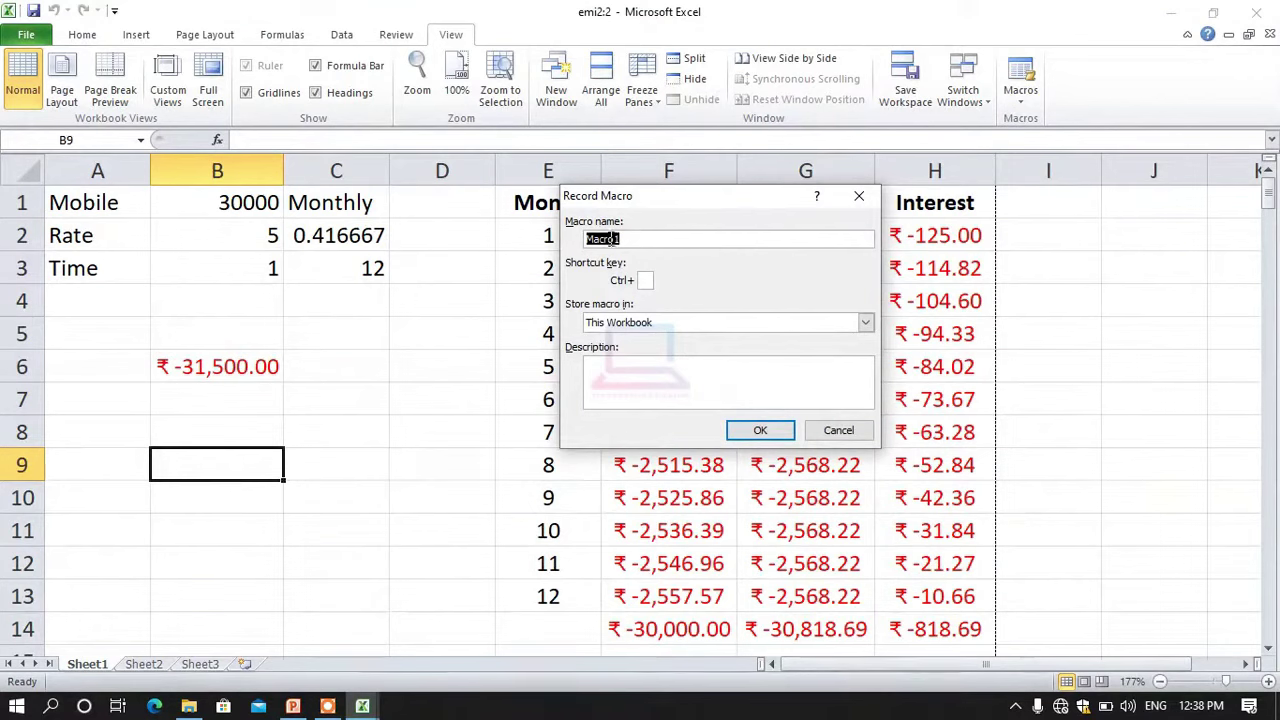
click(654, 238)
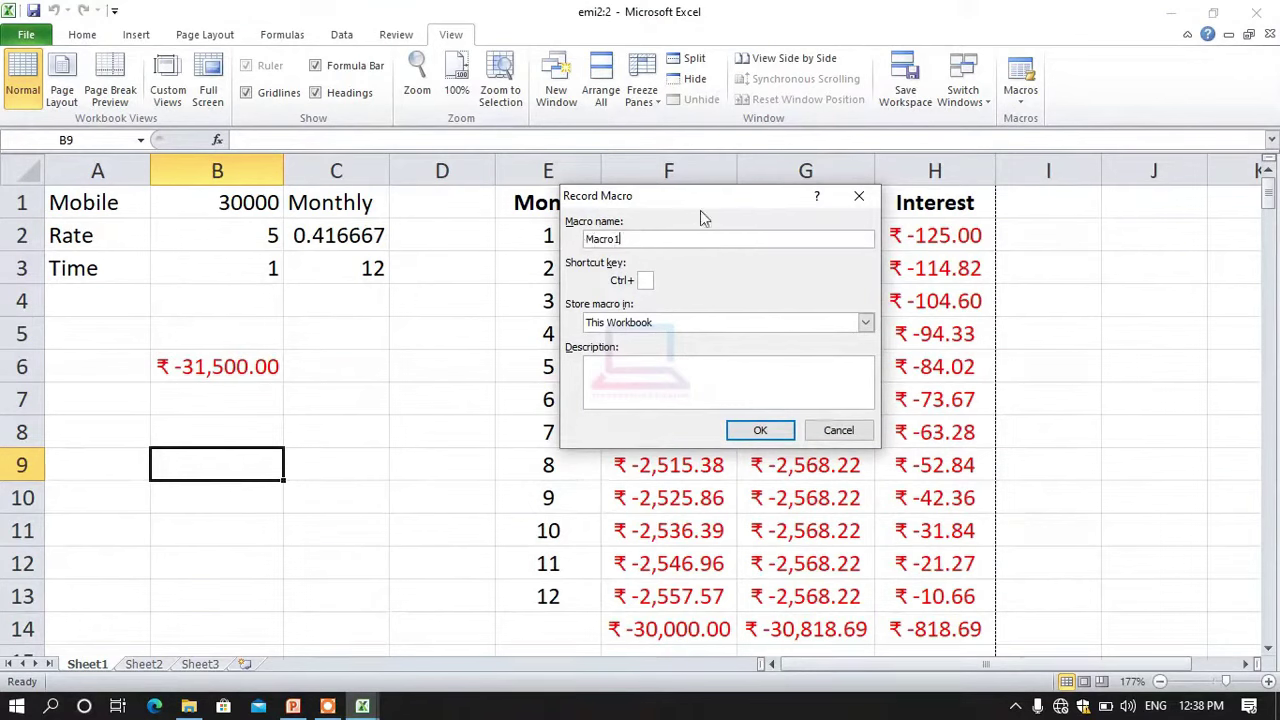
drag(700, 197, 920, 129)
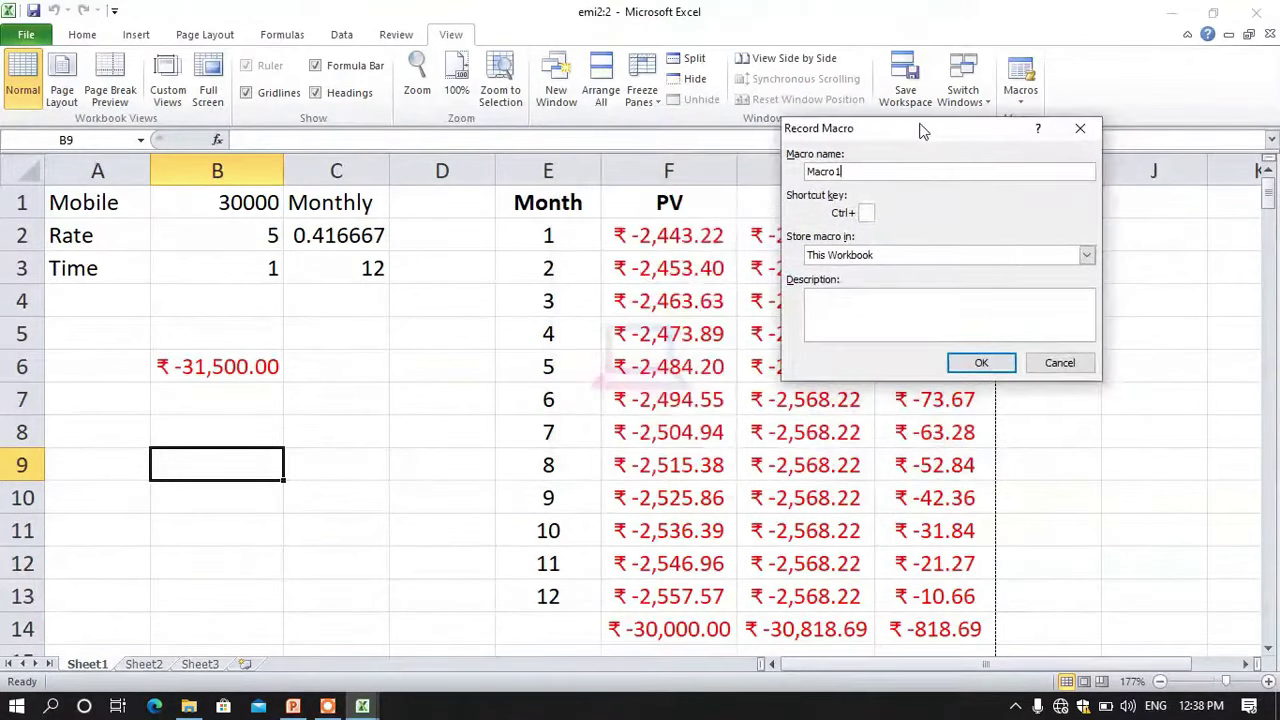
click(866, 211)
click(981, 362)
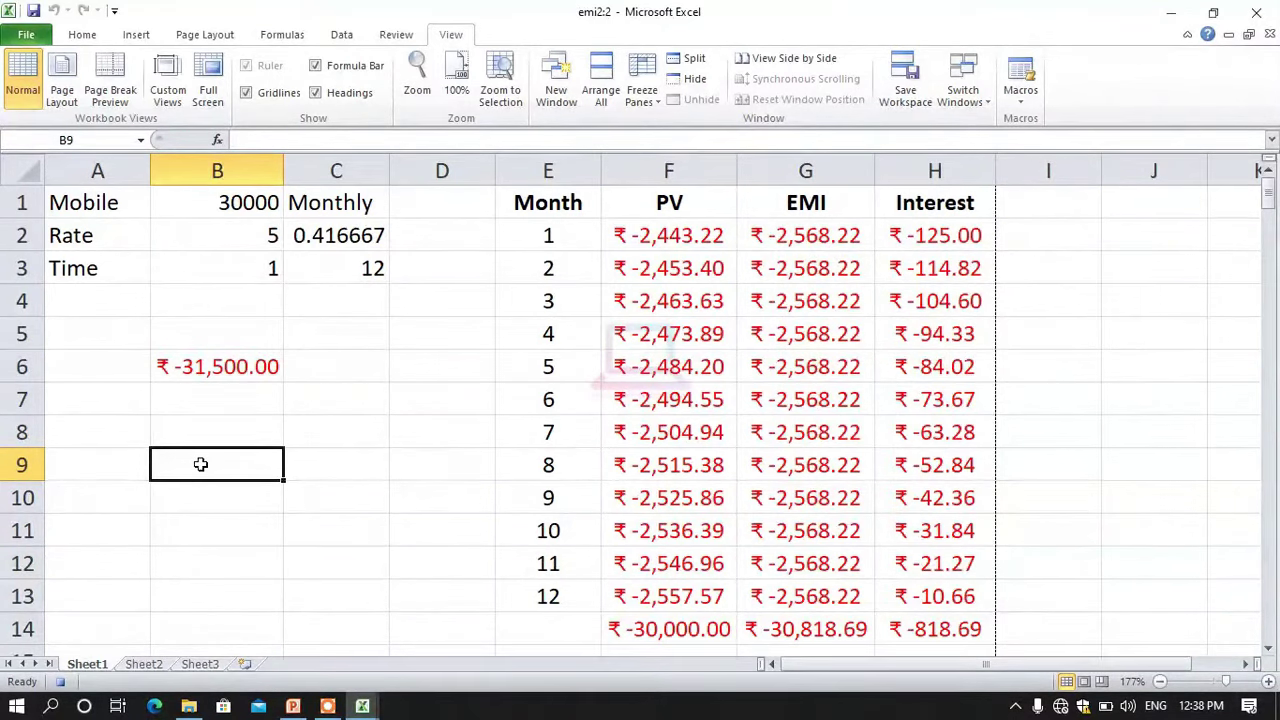
Step: Enter "ms excel" in cell B9, select C9 and stop recording the macro
text(ms excel)
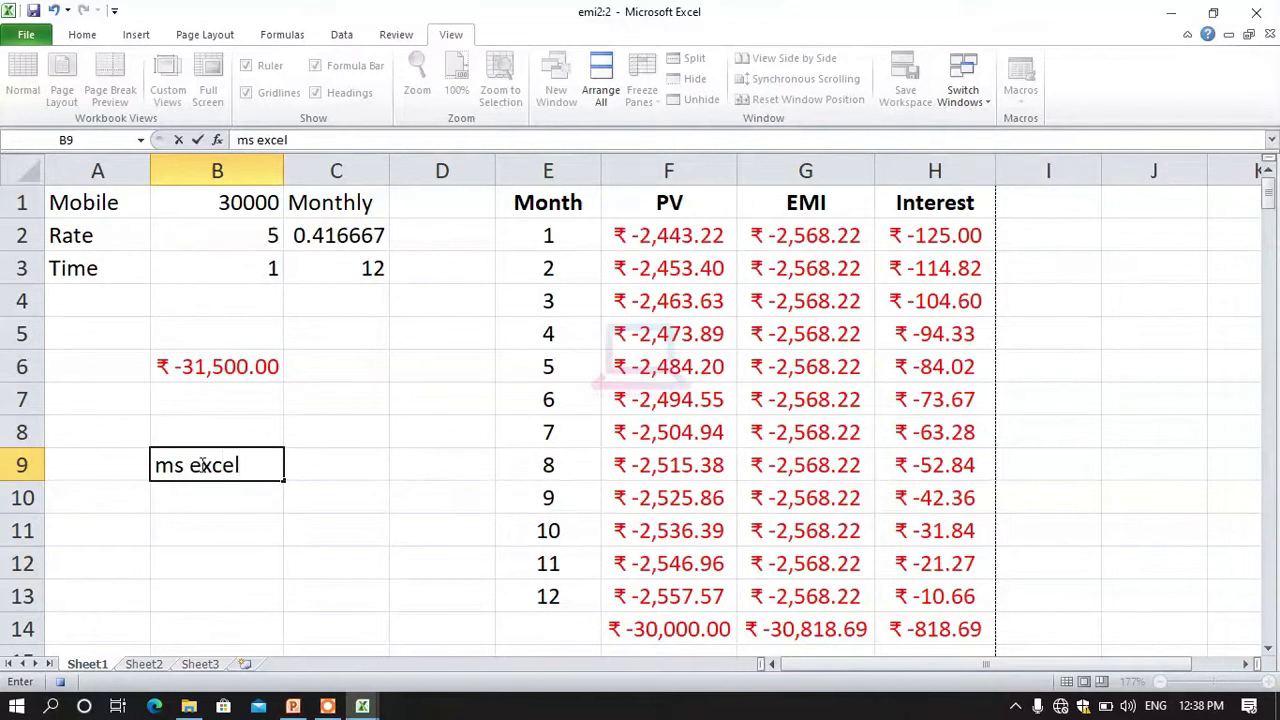
click(316, 459)
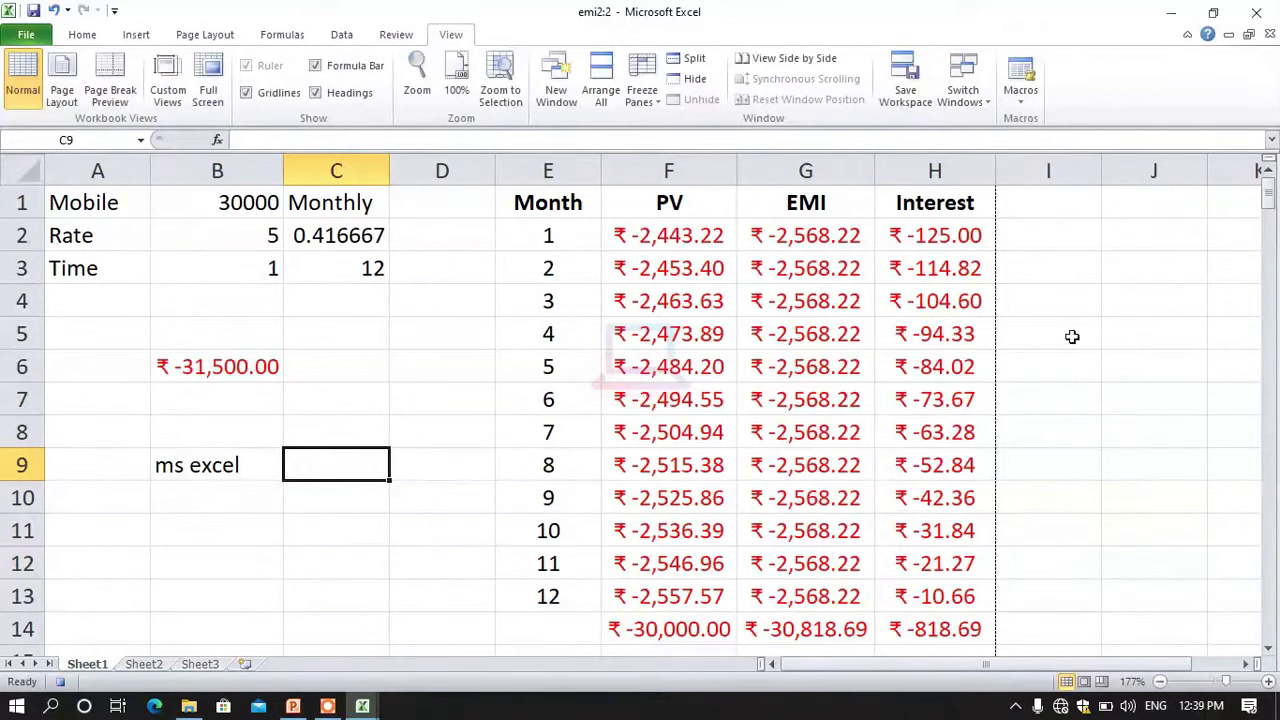
click(1020, 100)
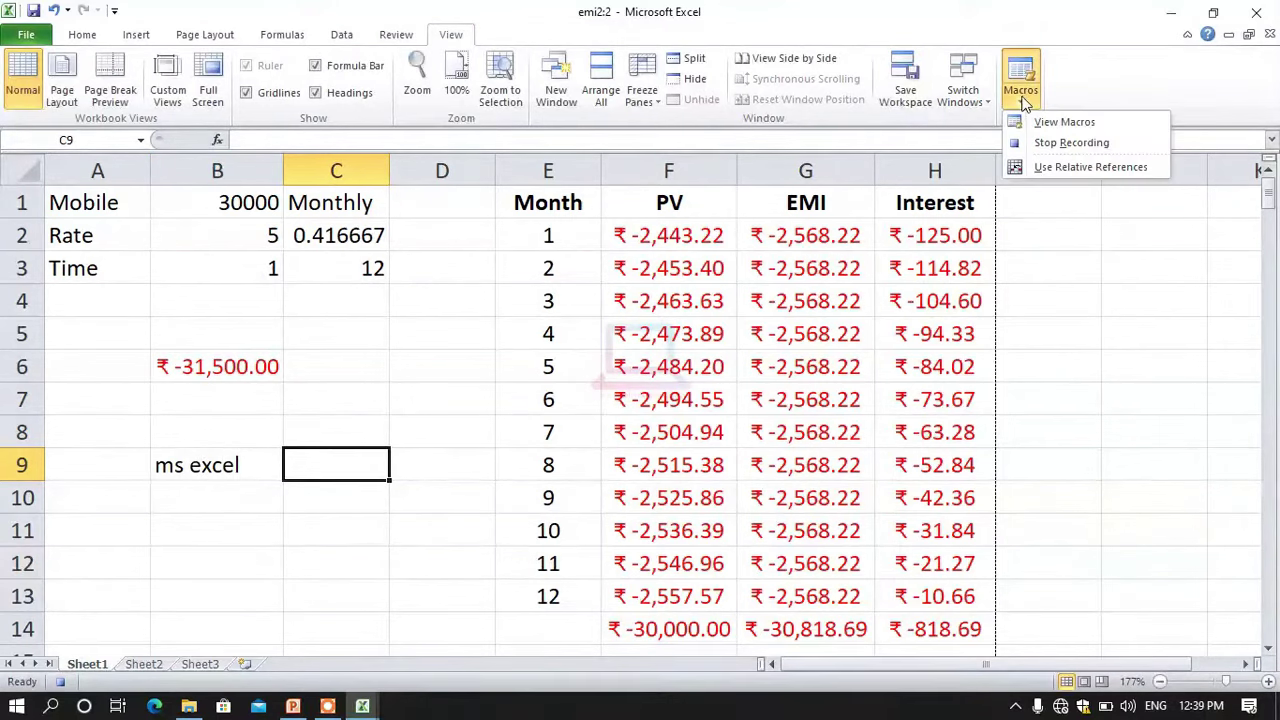
click(1068, 145)
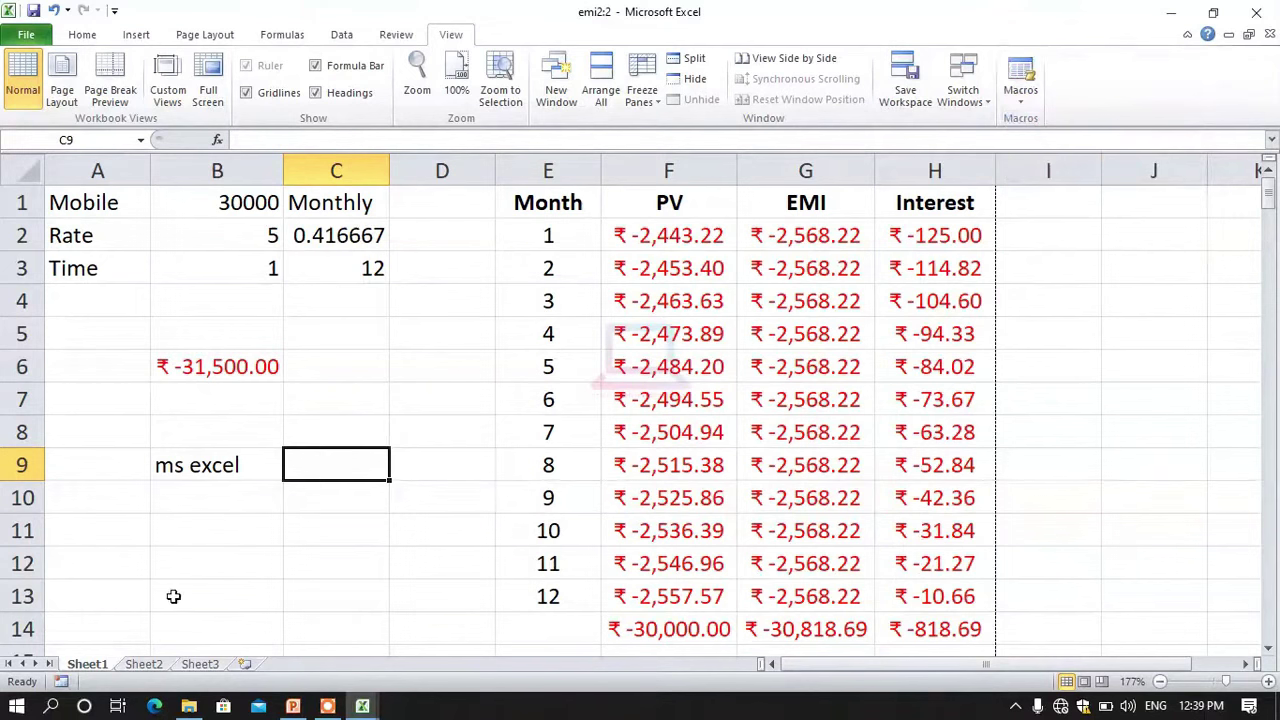
Step: Run the recorded macro in cells B12, I4, I7, J10 and J3 to insert its text
click(194, 560)
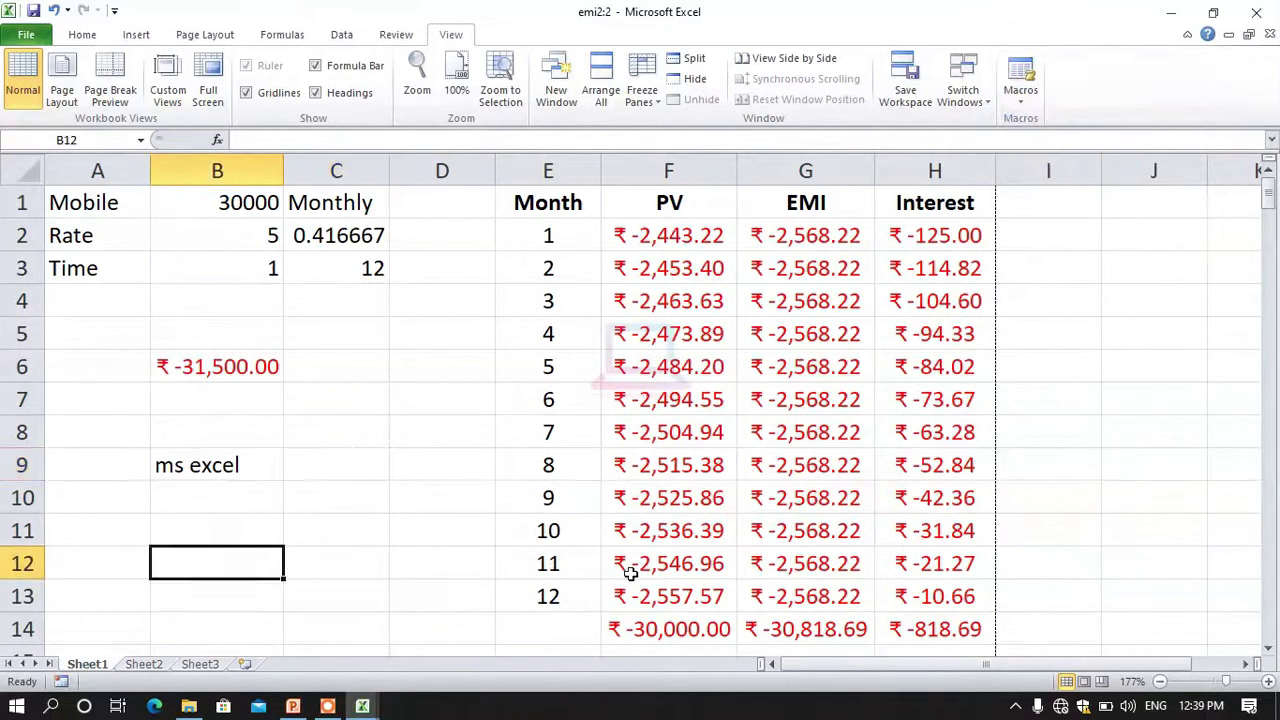
key(ctrl+shift+m)
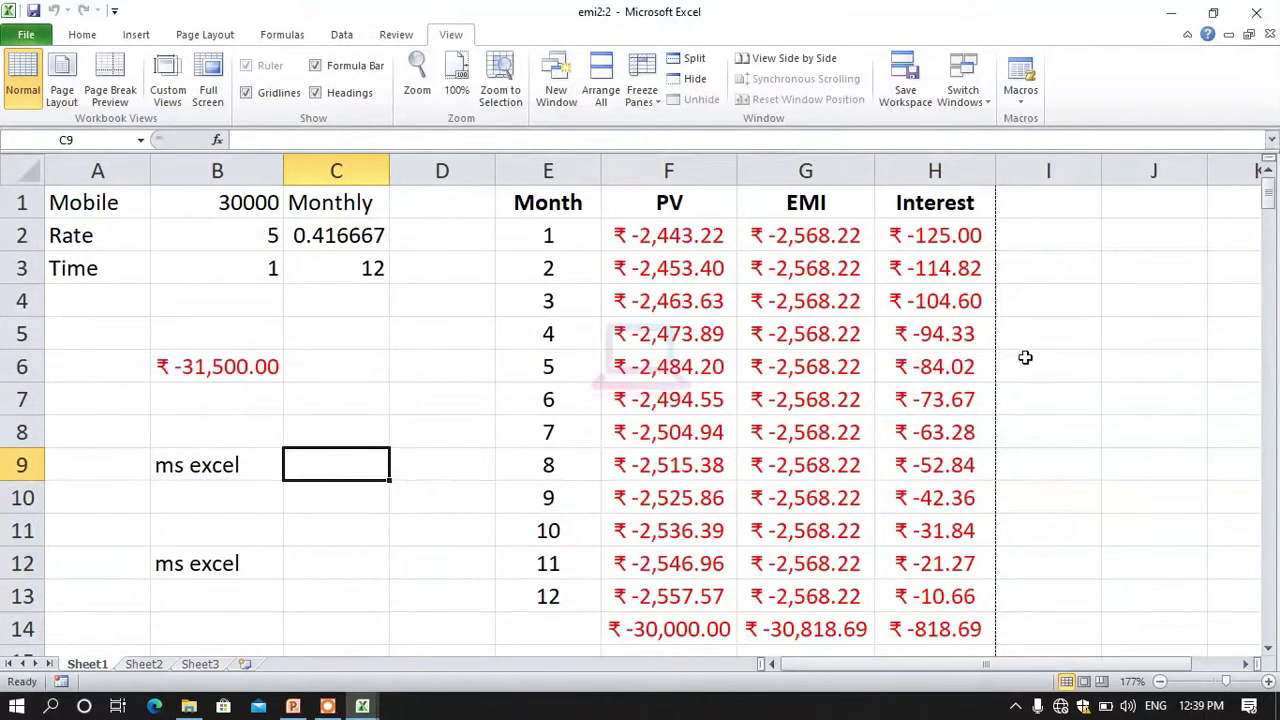
click(1093, 302)
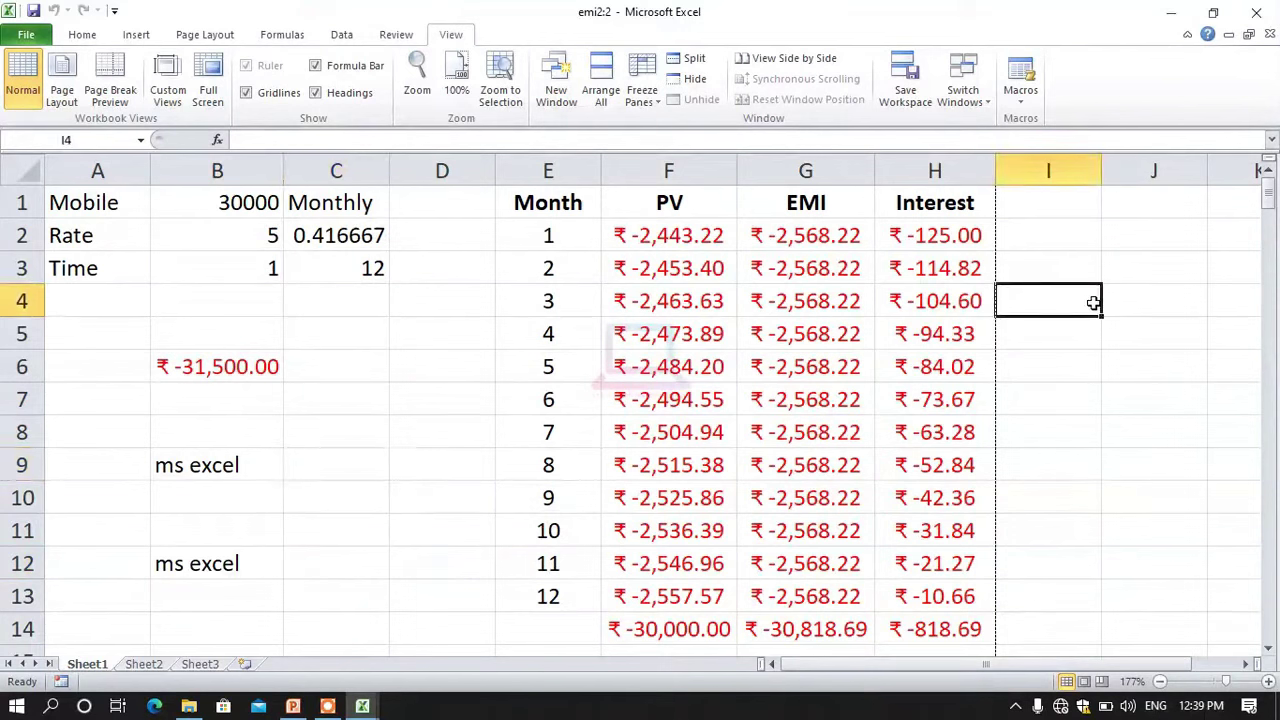
key(ctrl+m)
click(1085, 402)
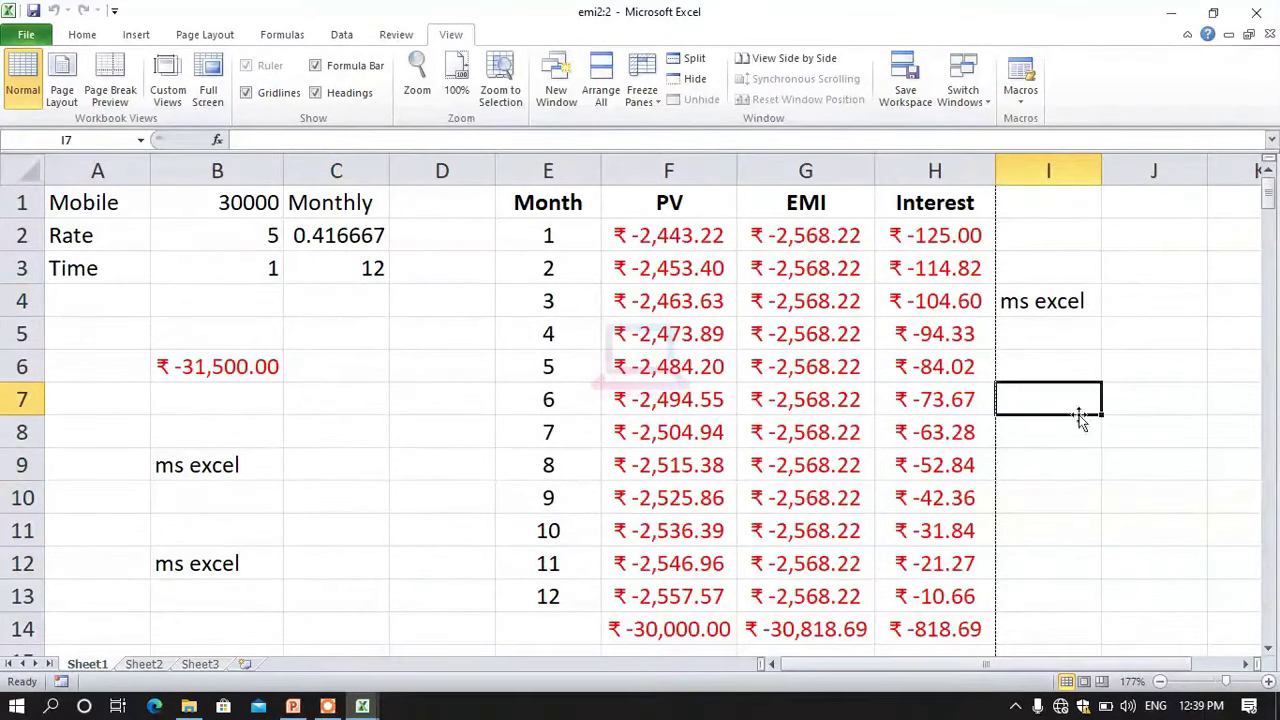
key(ctrl+m)
click(1157, 496)
key(ctrl+m)
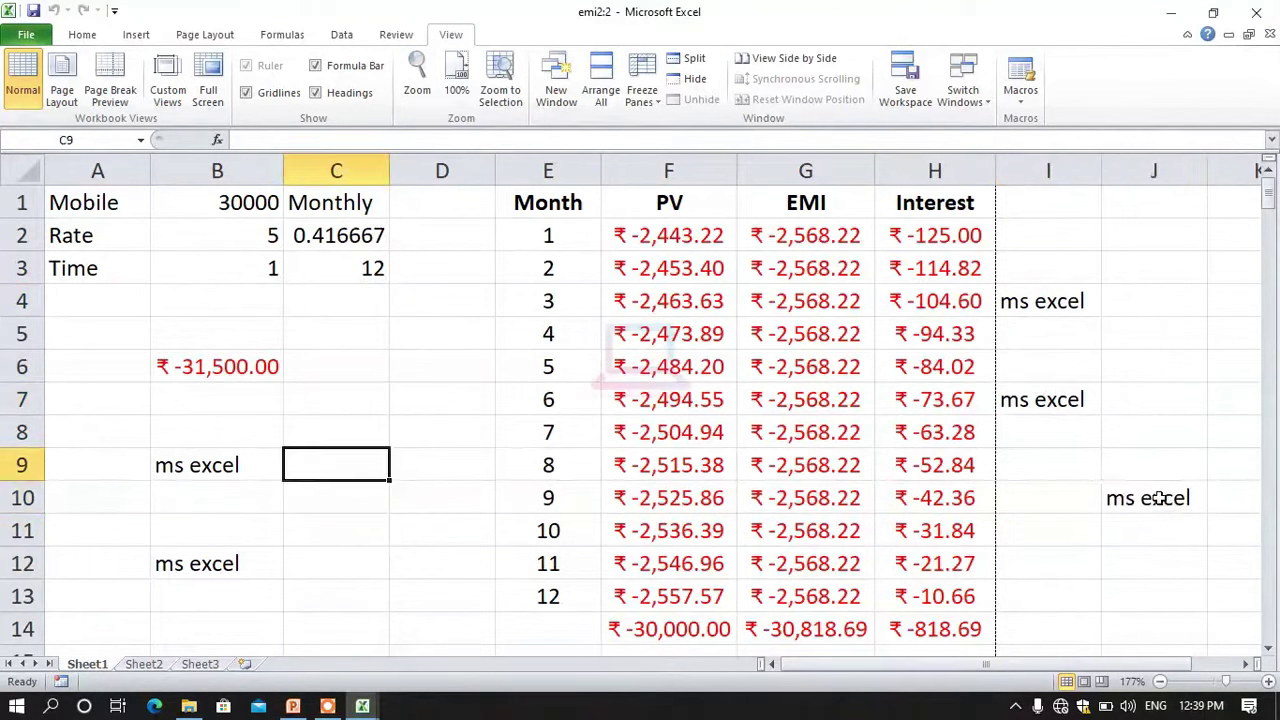
click(1171, 269)
key(ctrl+m)
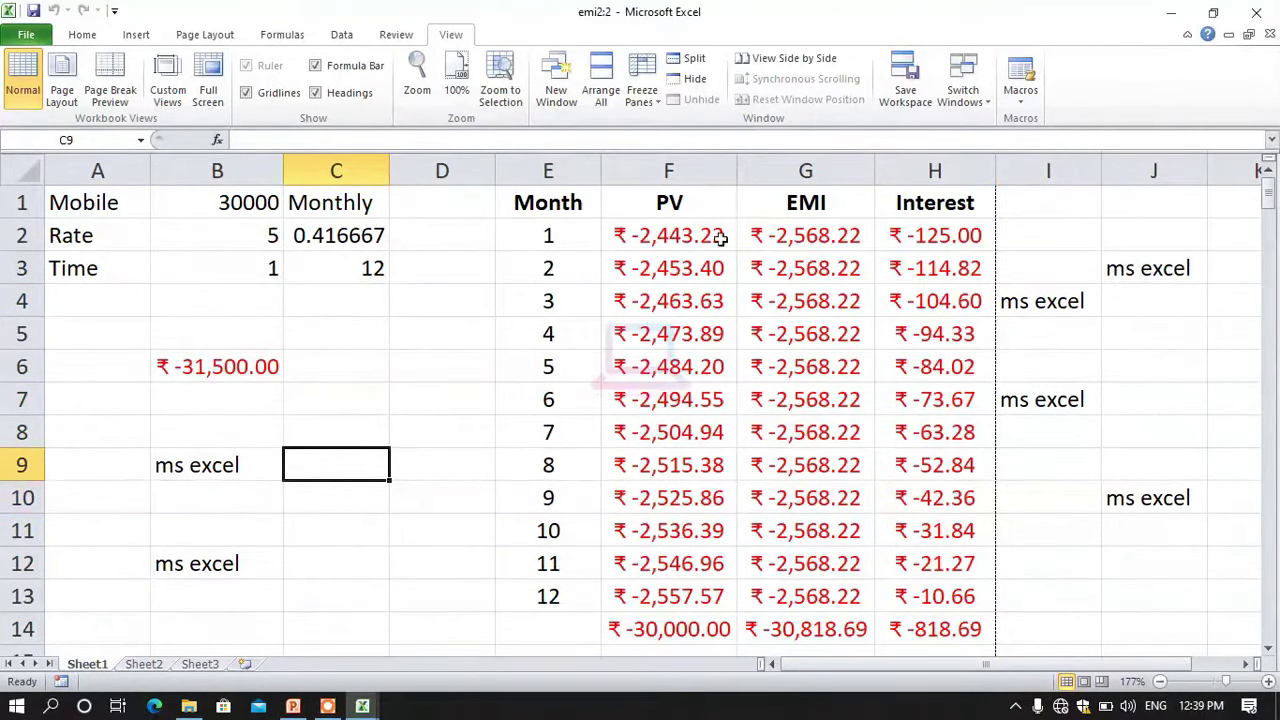
Step: Delete Macro1 from the macro list and select cell D7
click(1021, 95)
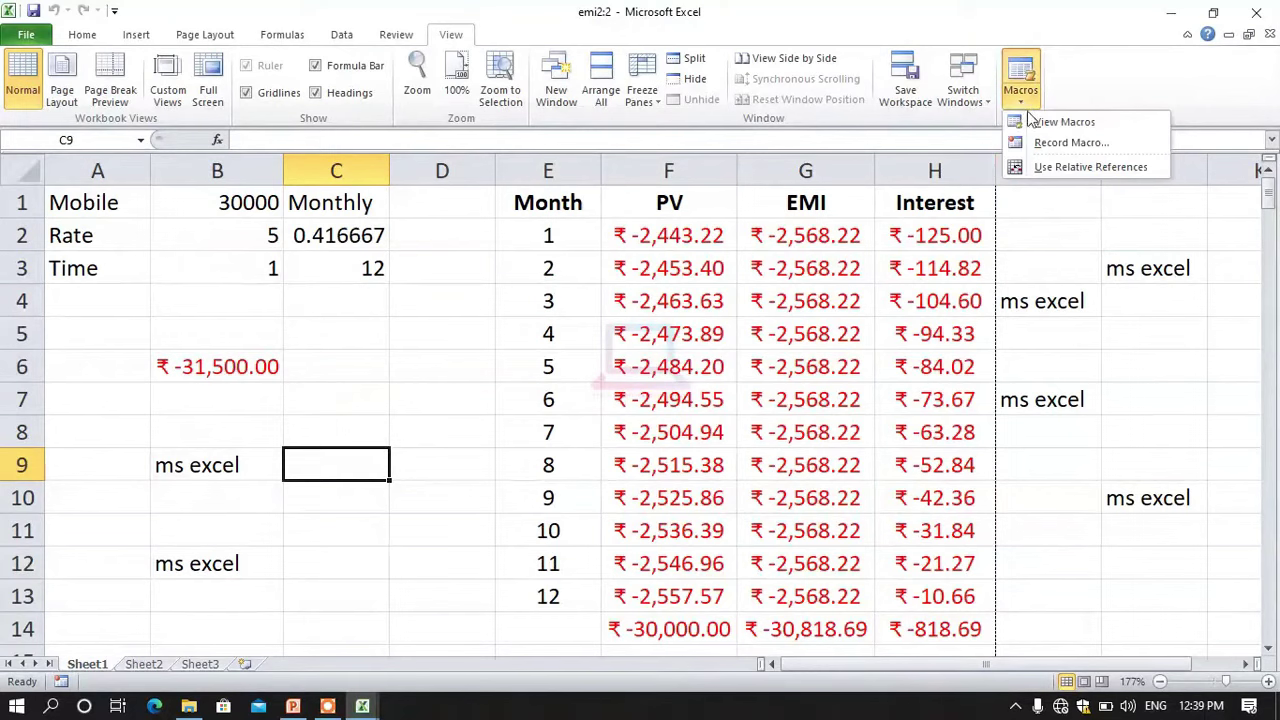
click(1034, 123)
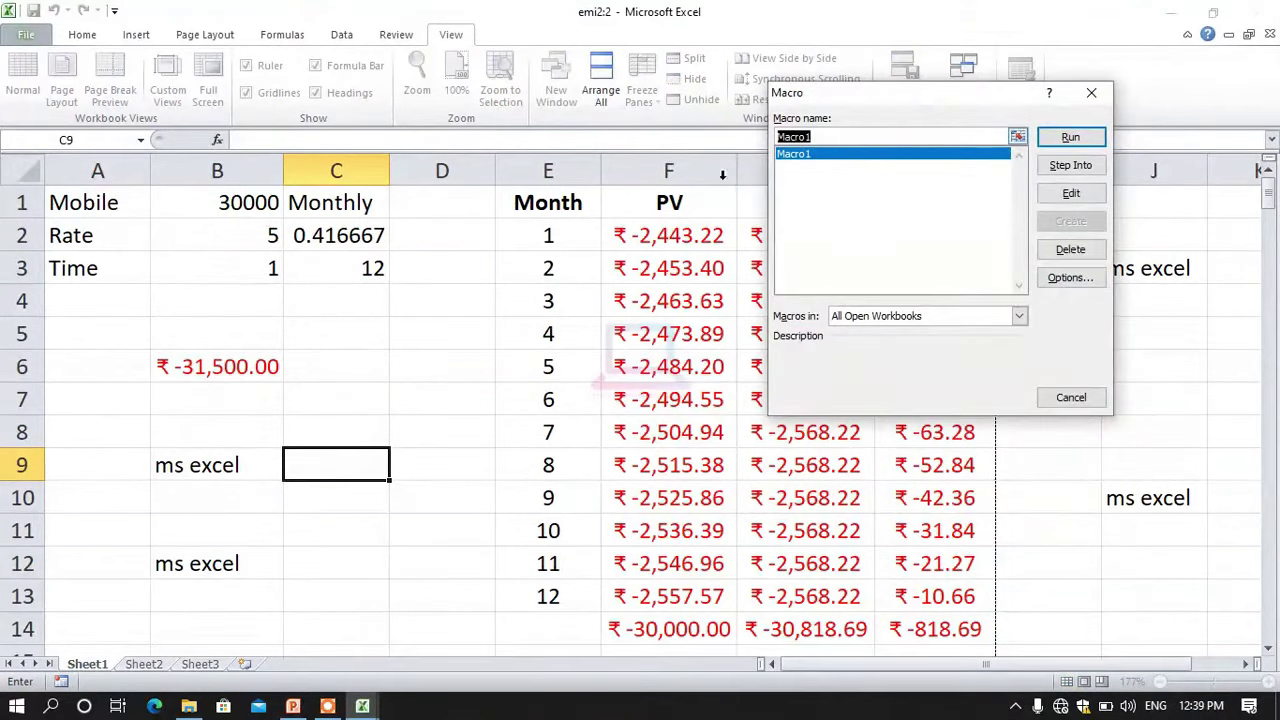
click(808, 228)
click(1085, 250)
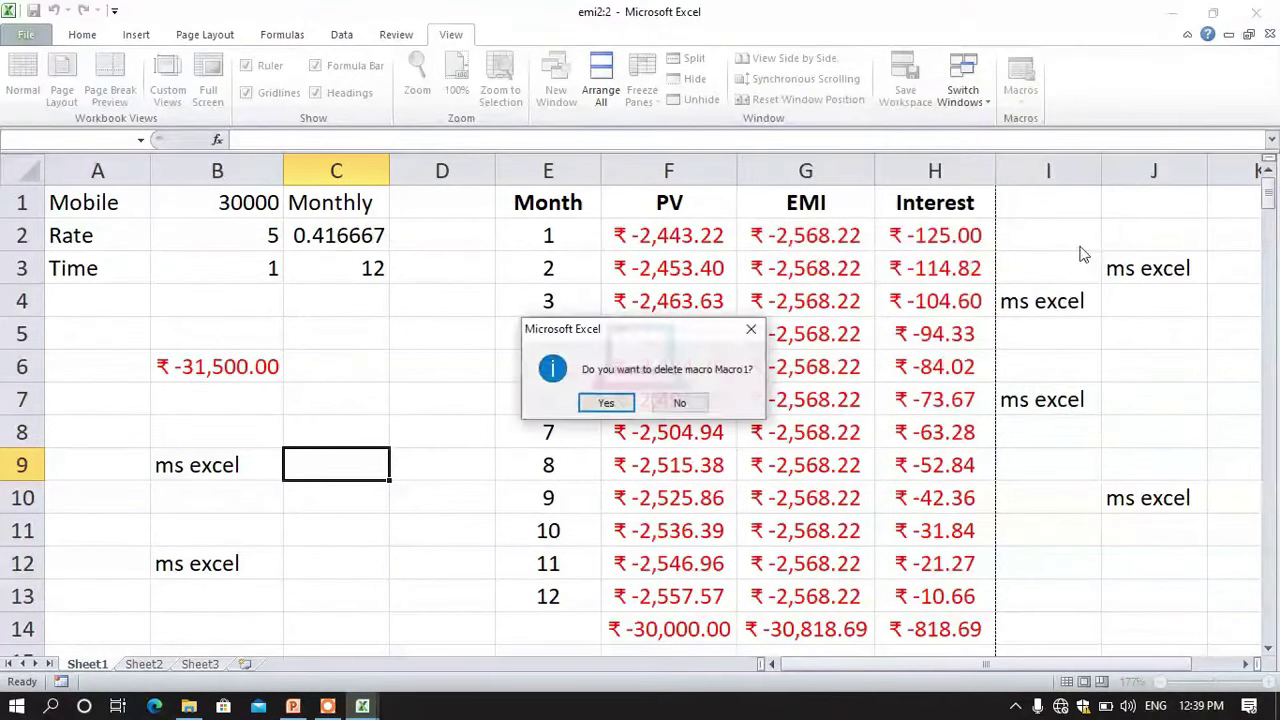
click(606, 402)
click(478, 391)
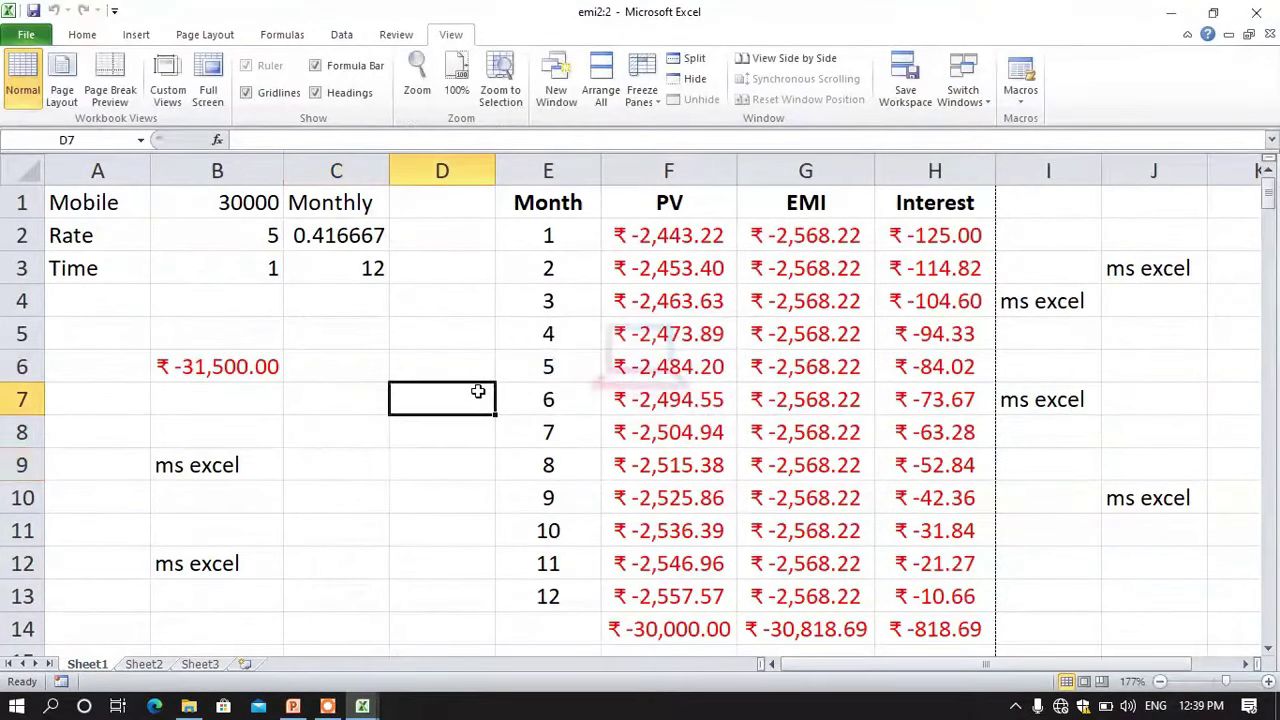
Step: Close all windows of the emi2 workbook without saving the changes
key(ctrl+F6)
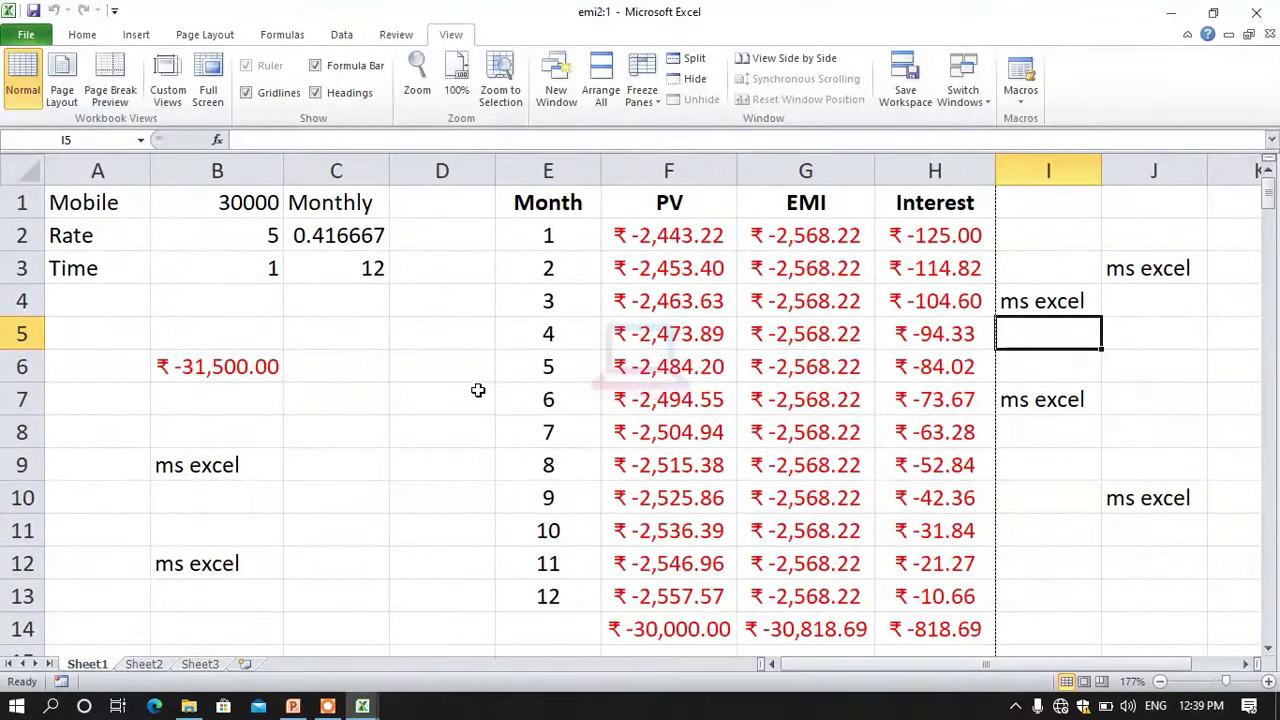
key(ctrl+w)
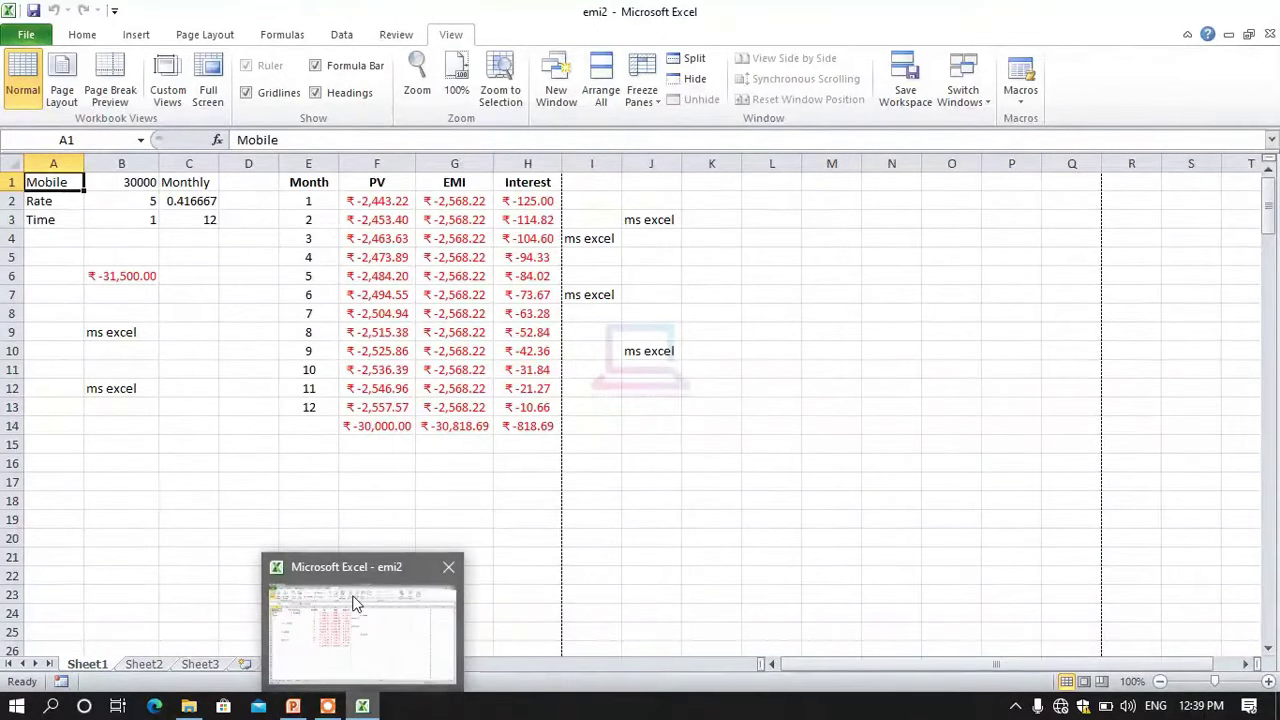
click(666, 461)
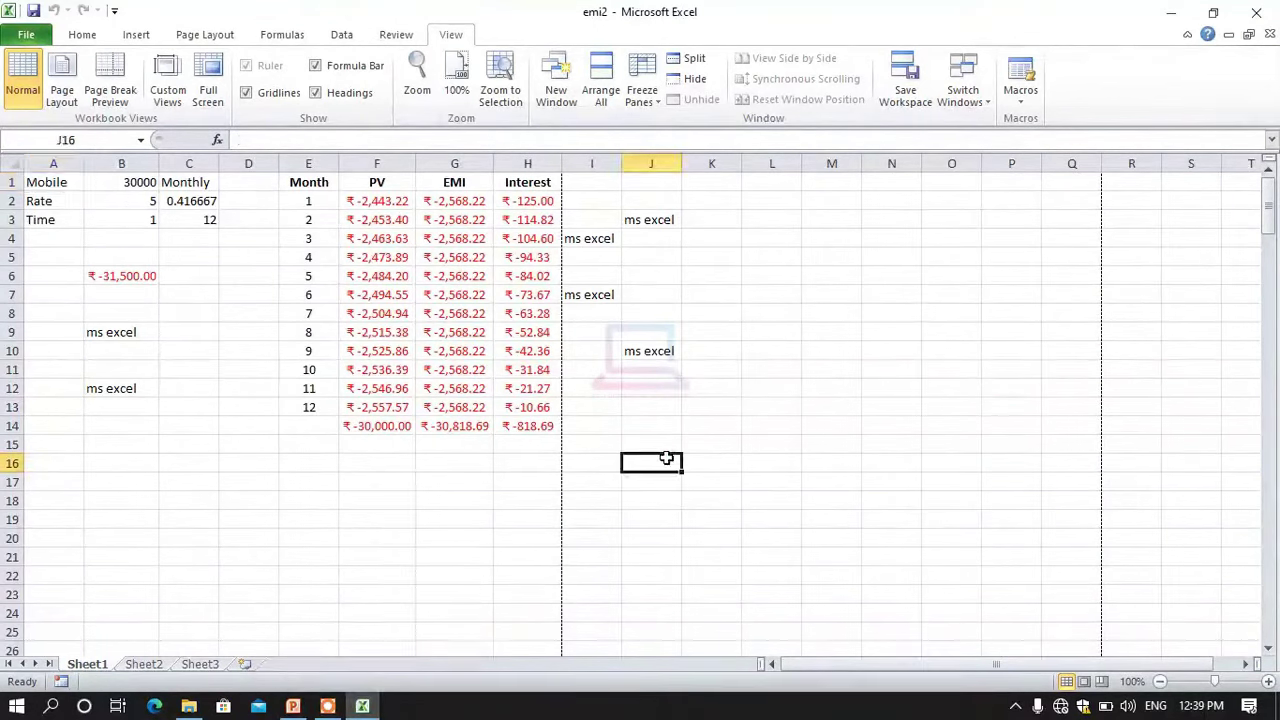
key(ctrl+w)
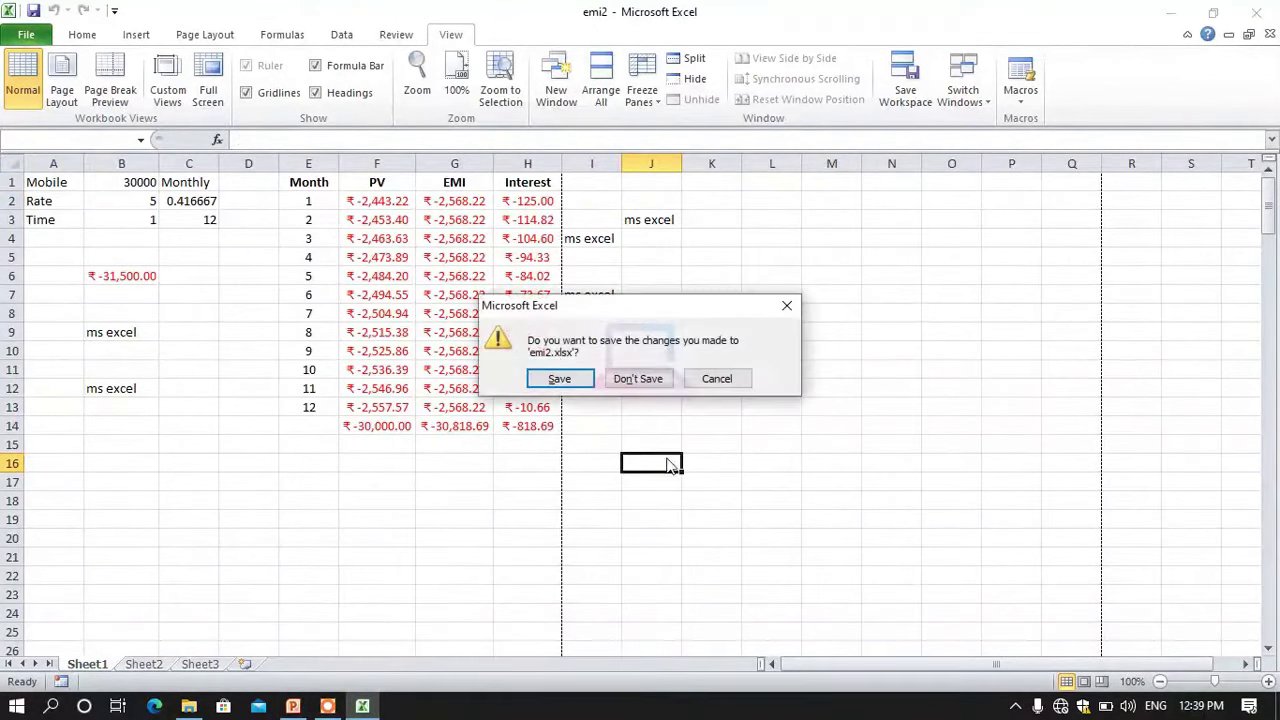
click(628, 380)
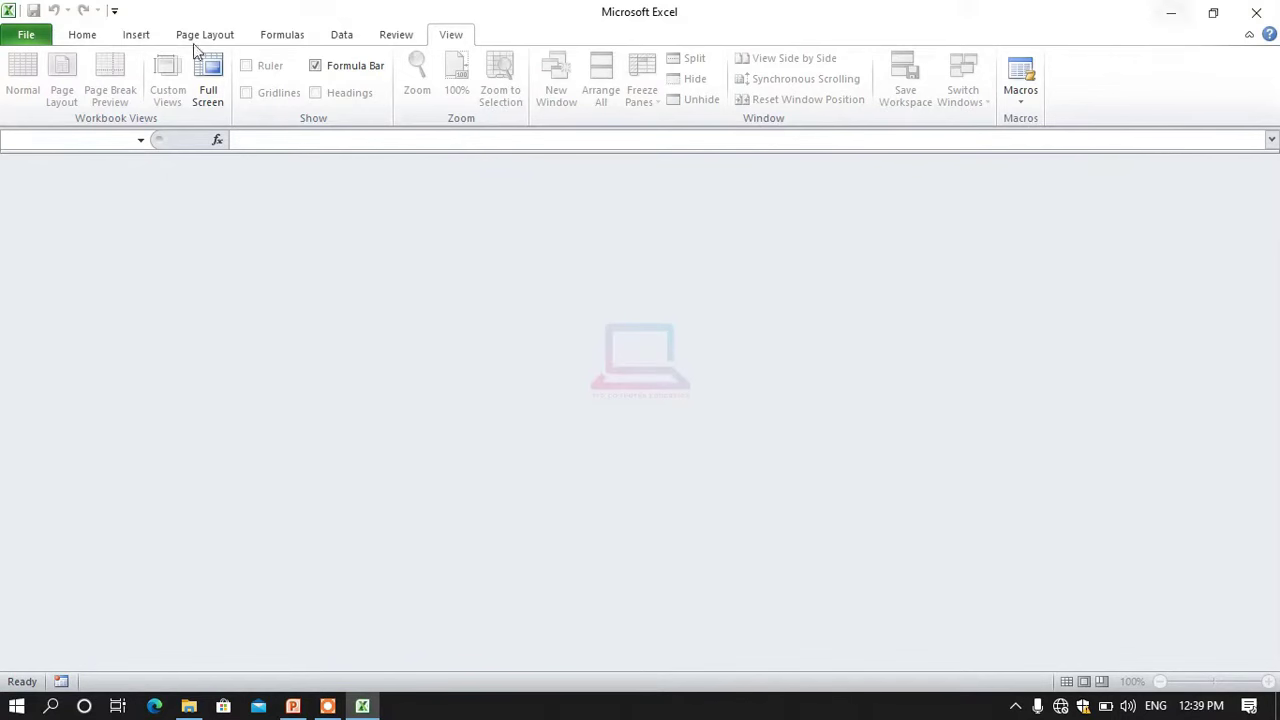
Step: Reopen the recent resume workspace, select cell E5 in the emi2:2 window and maximize that window
click(28, 36)
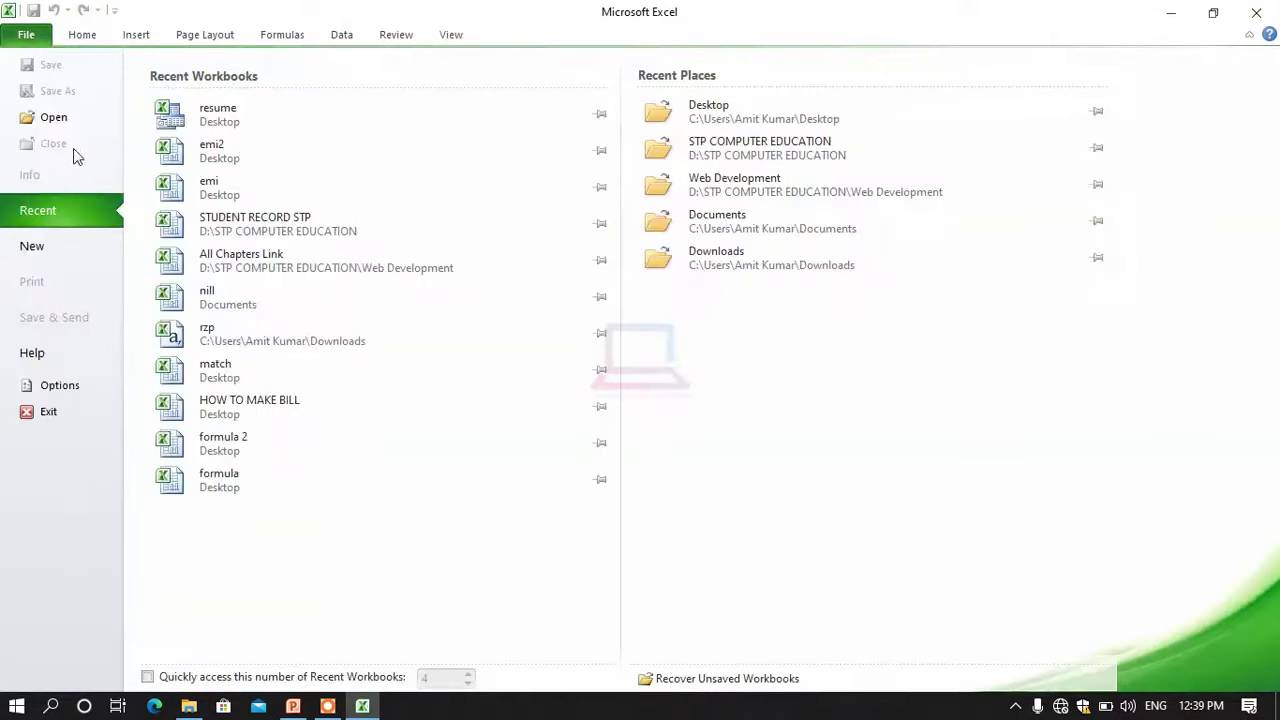
click(220, 126)
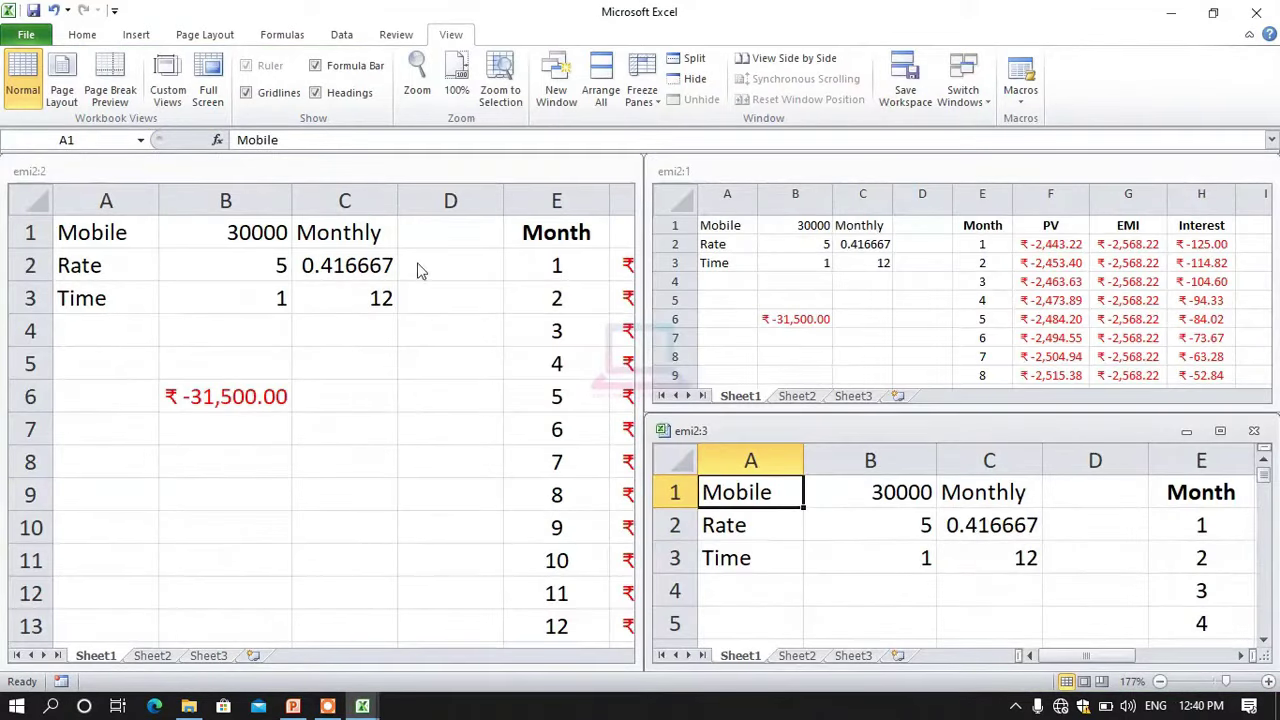
click(510, 364)
click(583, 171)
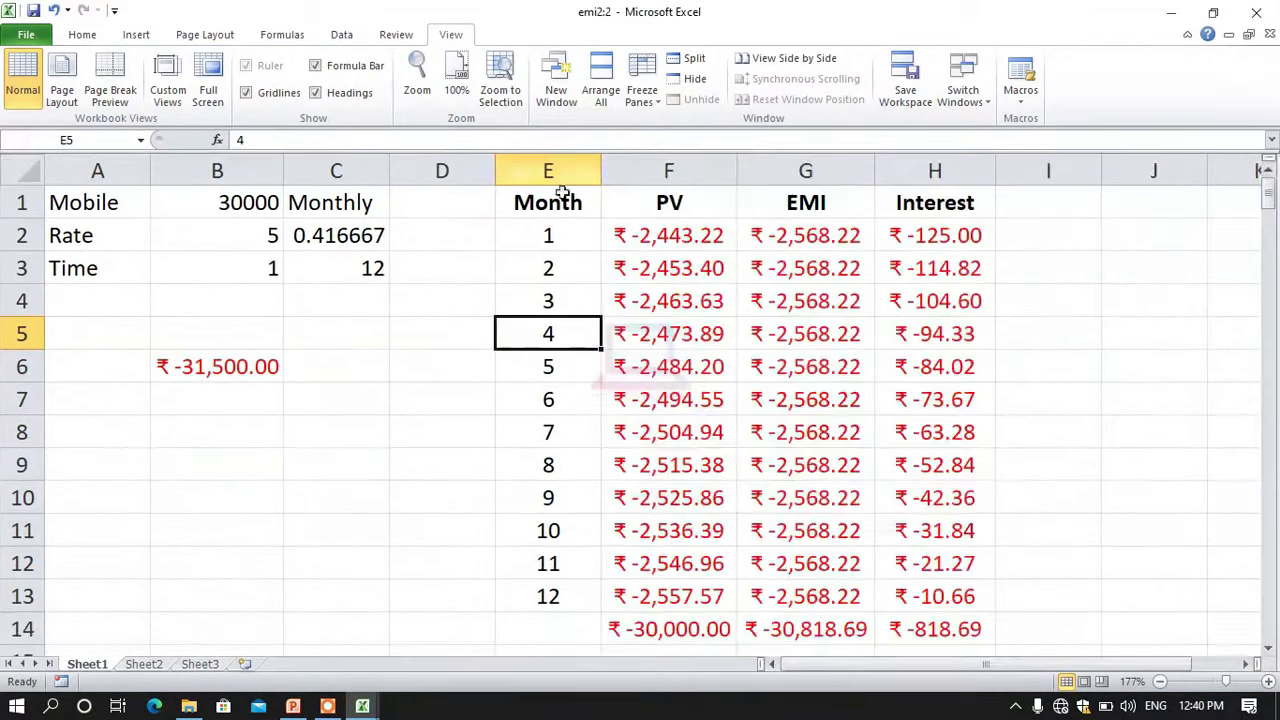
key(Down)
key(Down)
key(Down)
key(Down)
click(935, 395)
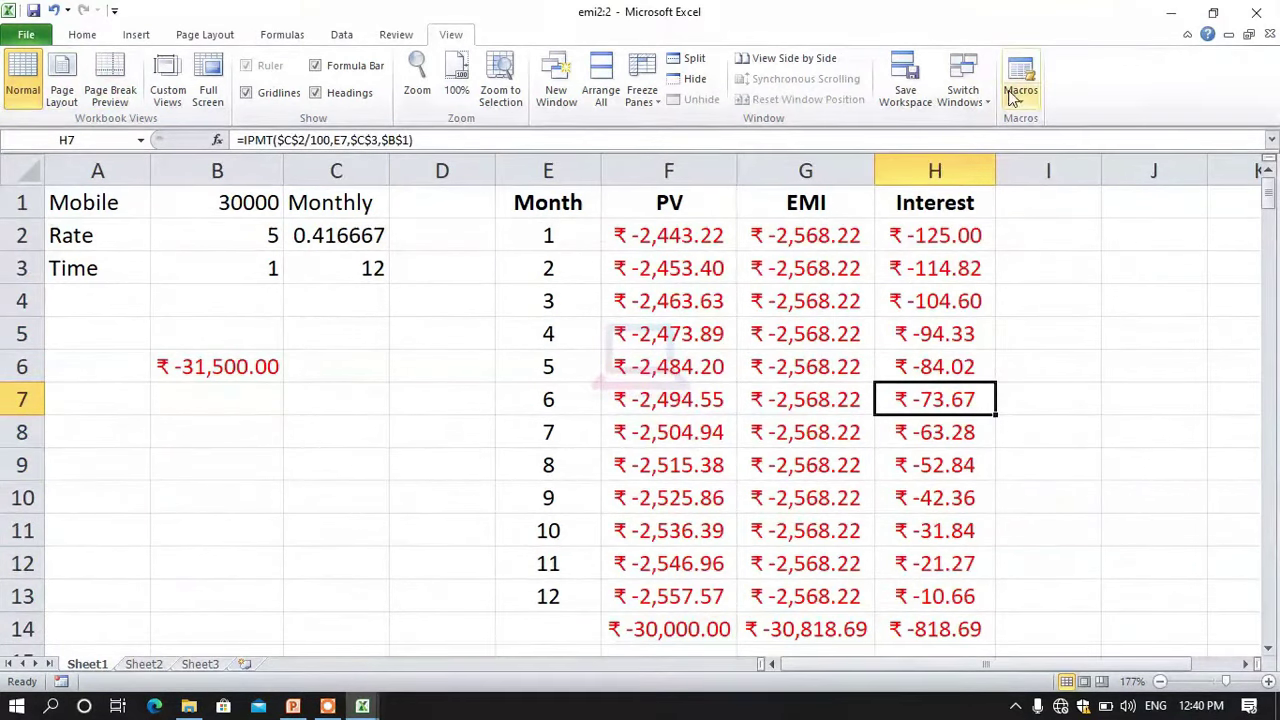
click(428, 416)
click(335, 328)
click(340, 437)
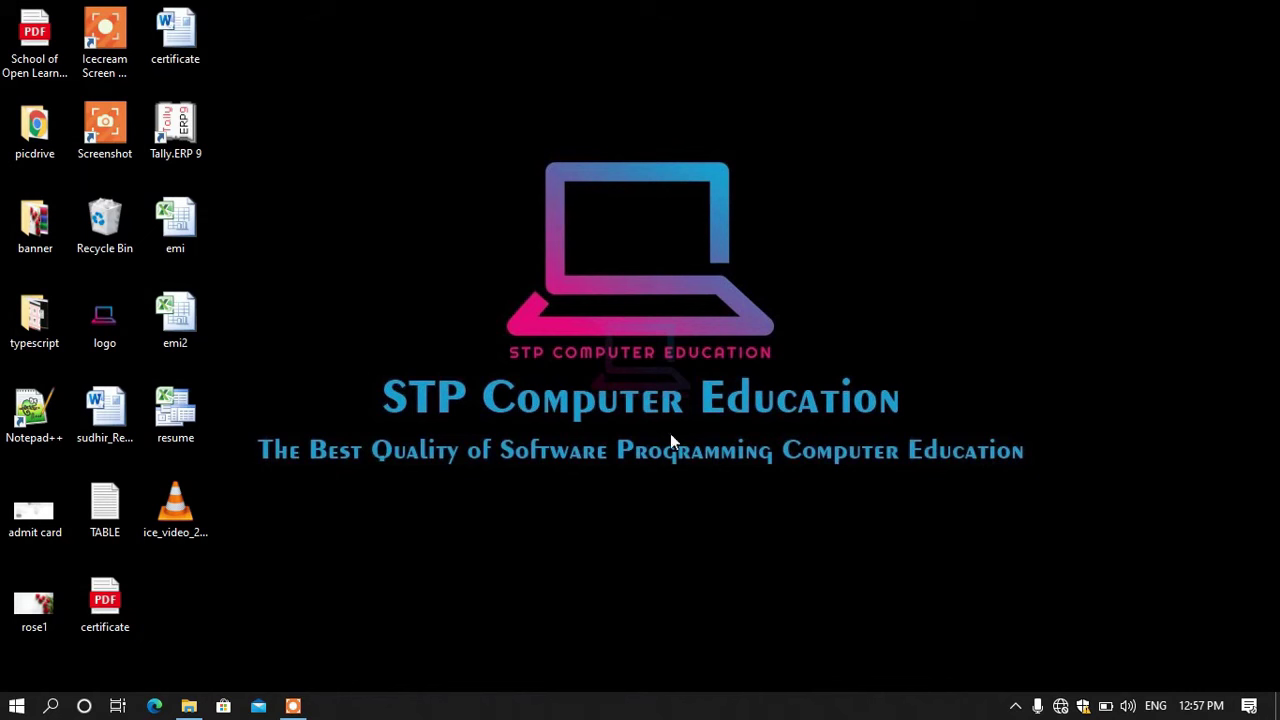
mouse_move(186, 708)
click(27, 709)
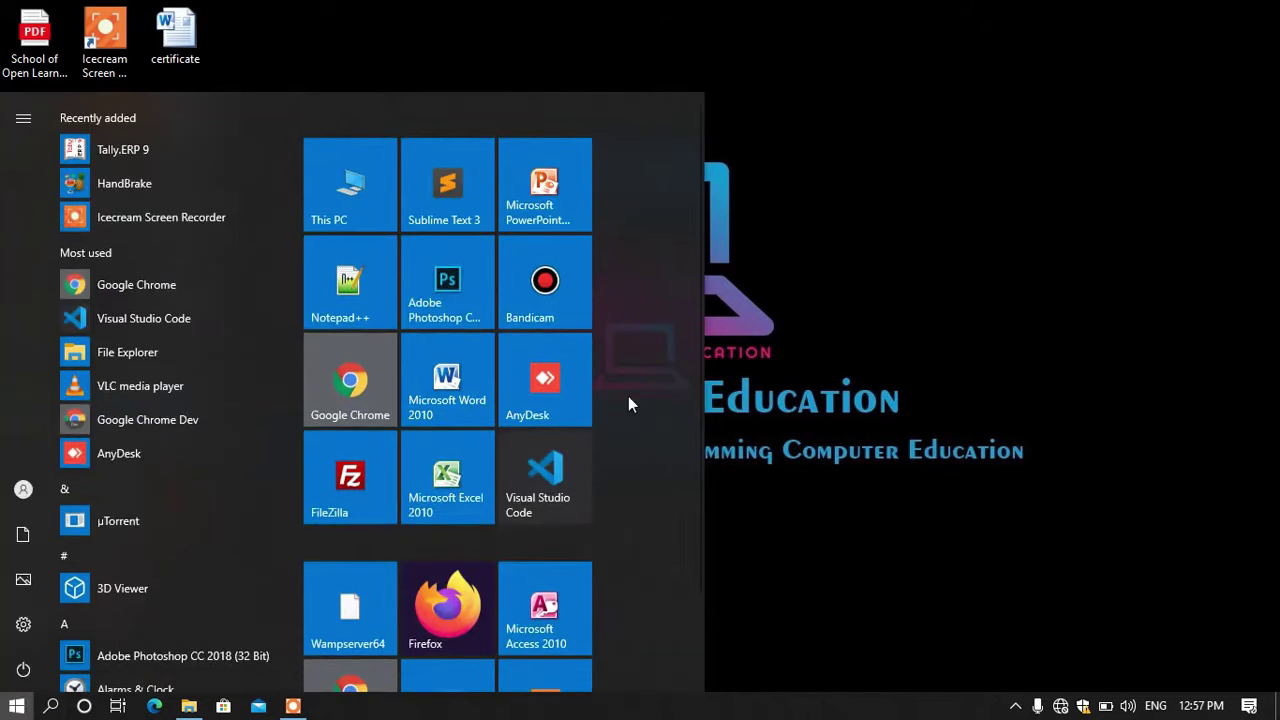
scroll(553, 626, up, 1)
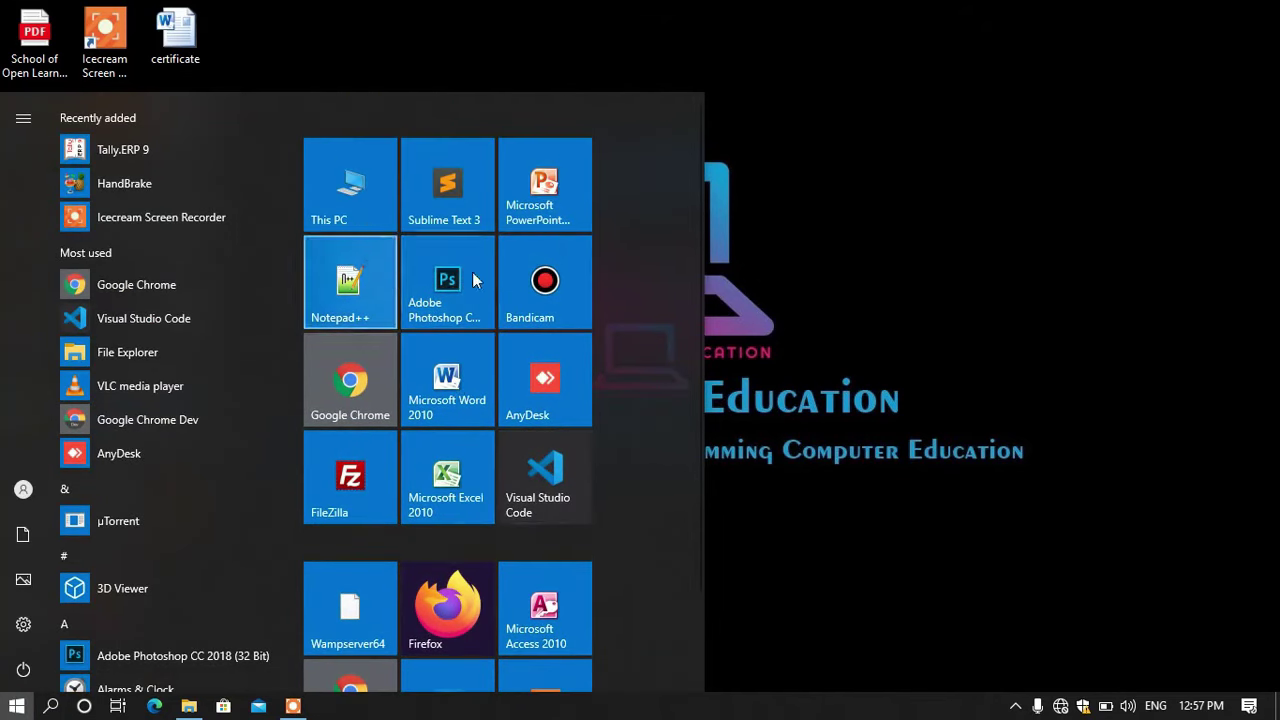
scroll(428, 450, down, 1)
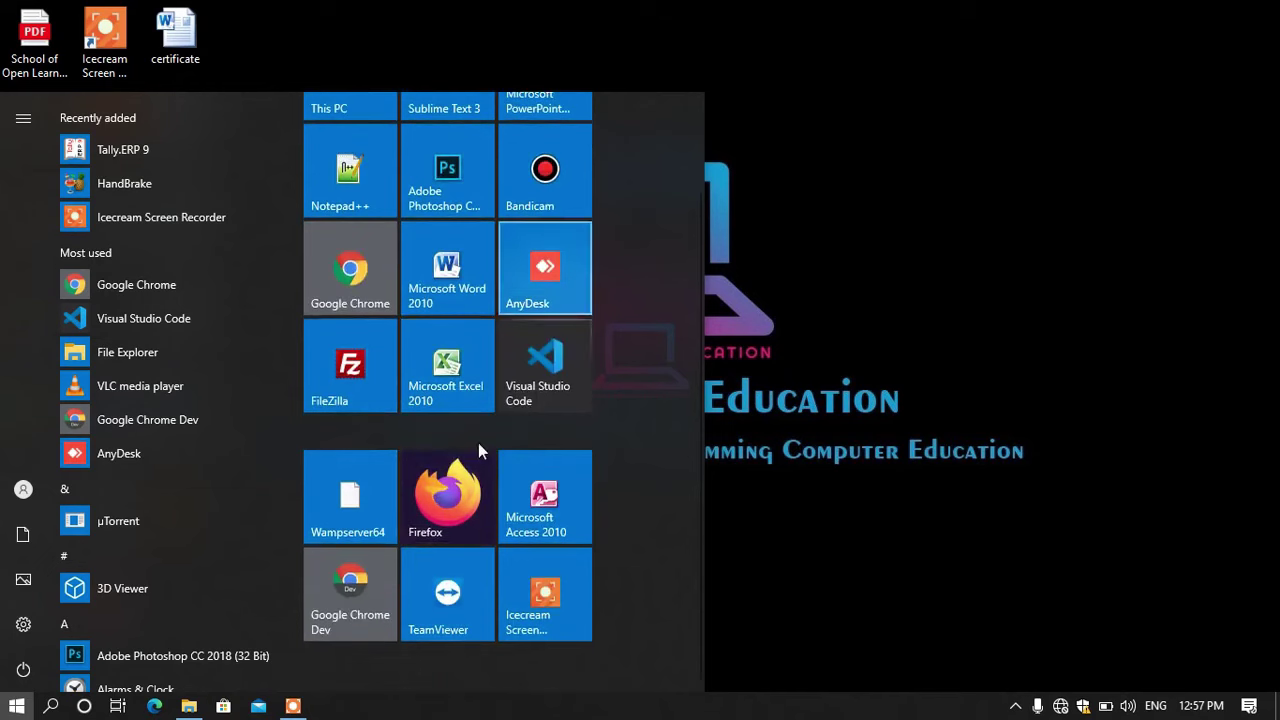
scroll(120, 361, down, 1)
scroll(120, 366, down, 2)
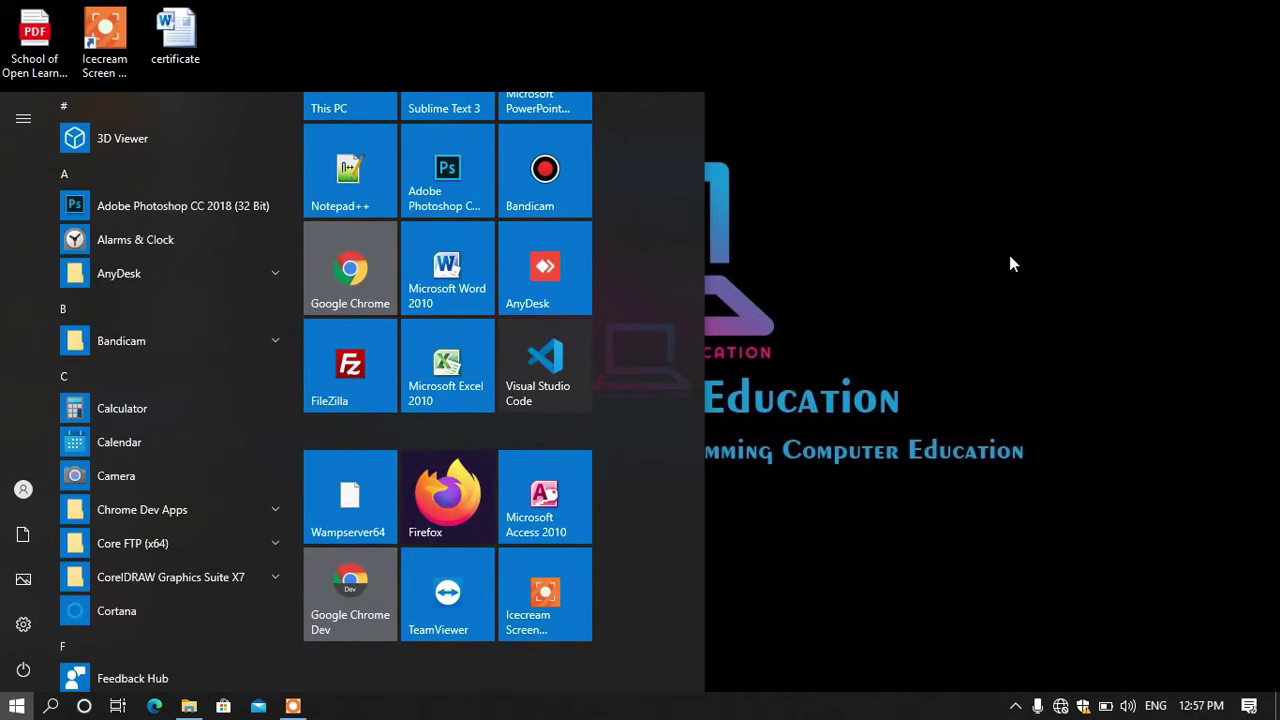
click(781, 72)
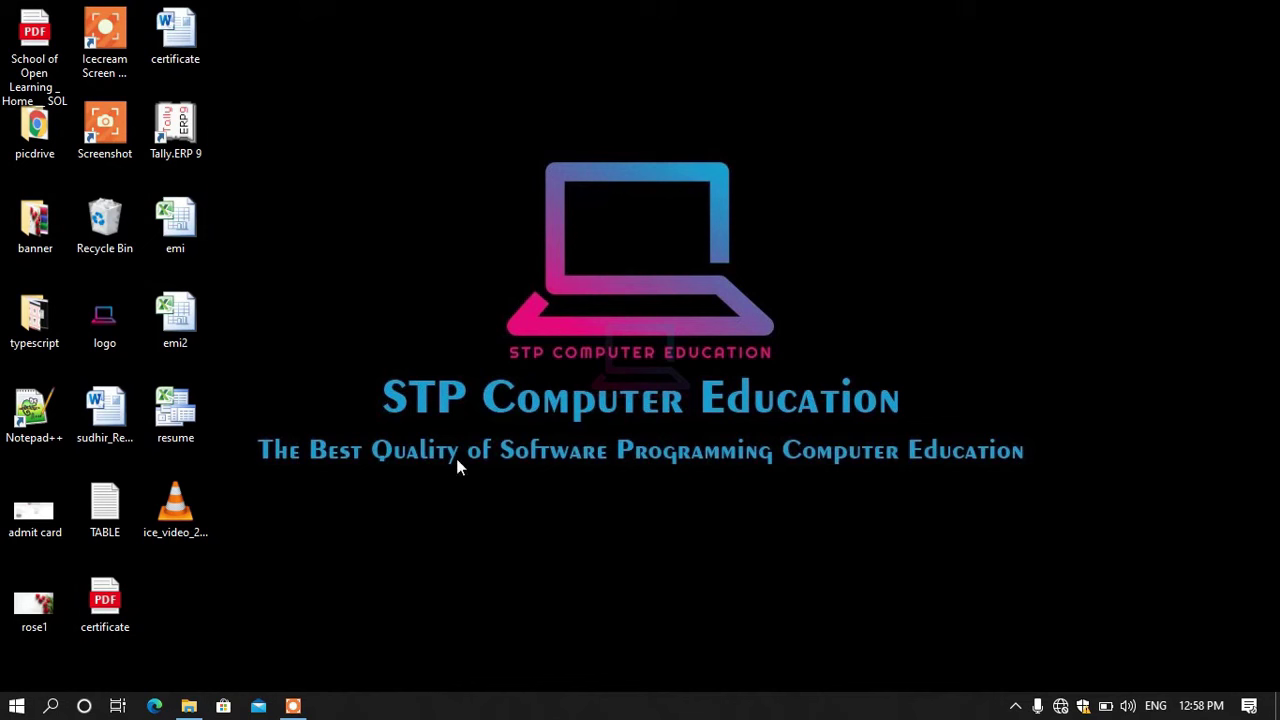
Step: Launch Microsoft PowerPoint 2010 from the Microsoft Office group of installed programs, and close it with its blank presentation
click(12, 704)
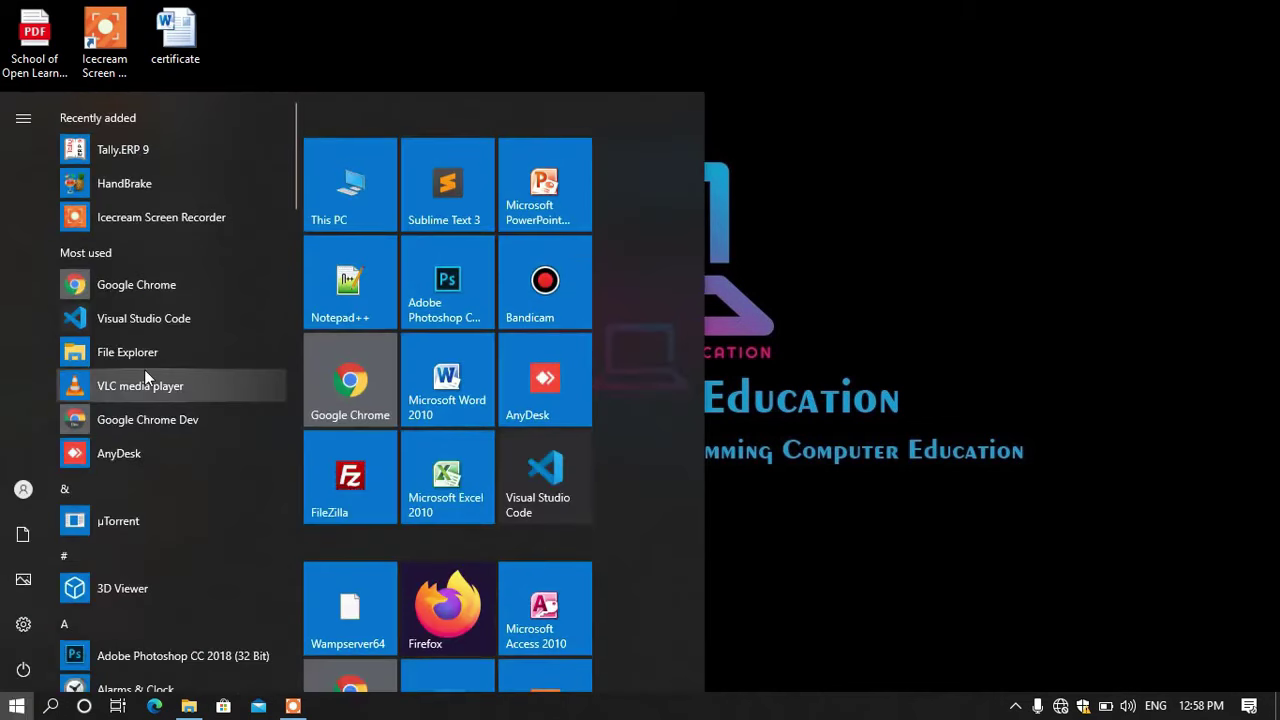
scroll(144, 380, down, 15)
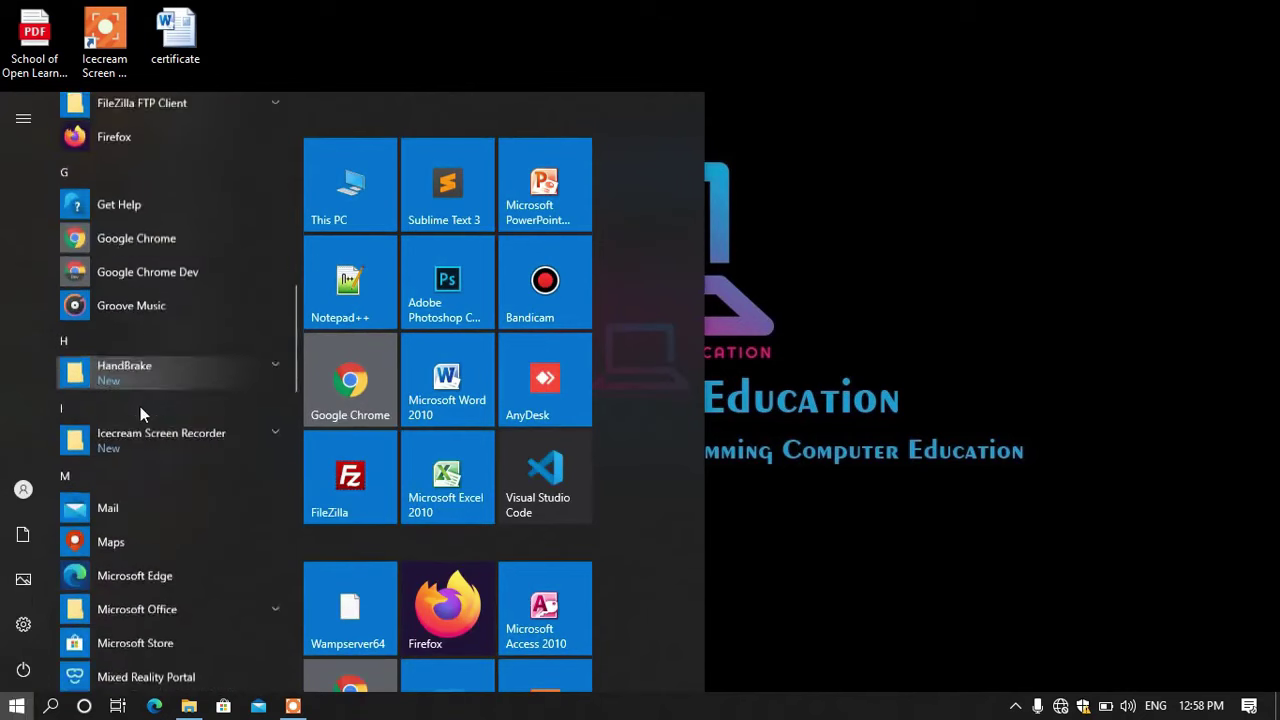
scroll(152, 425, down, 6)
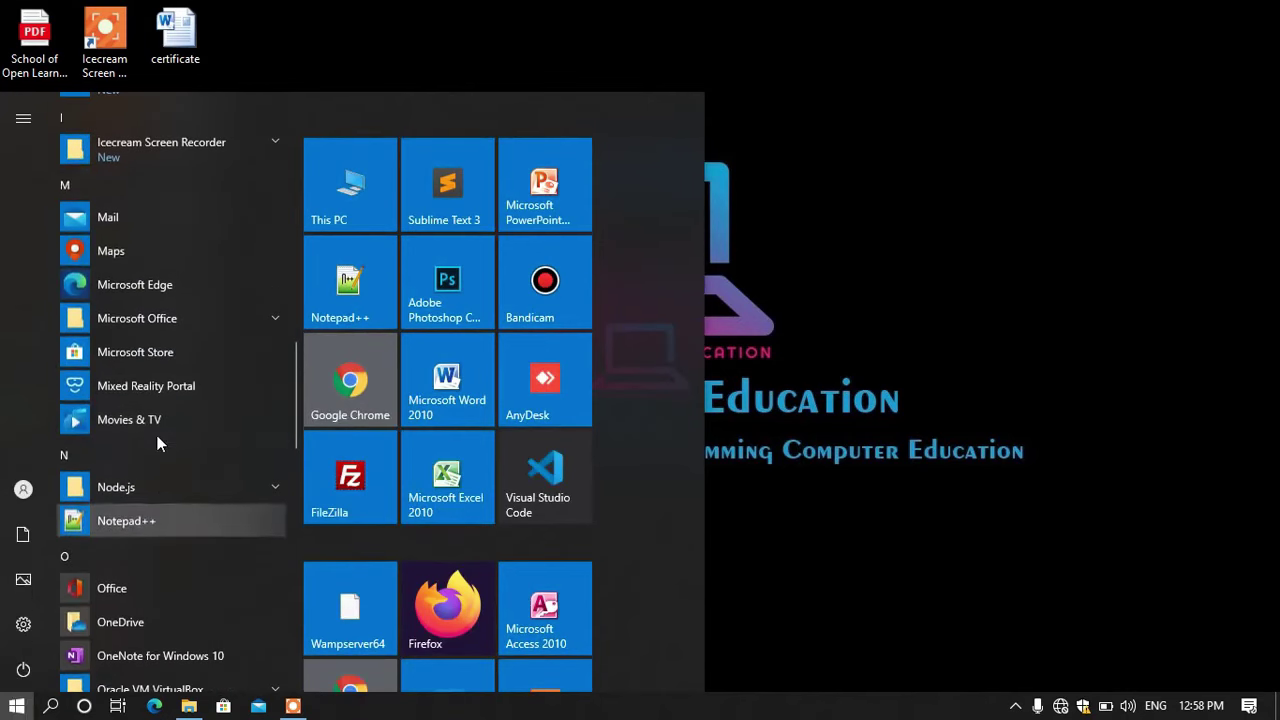
click(169, 315)
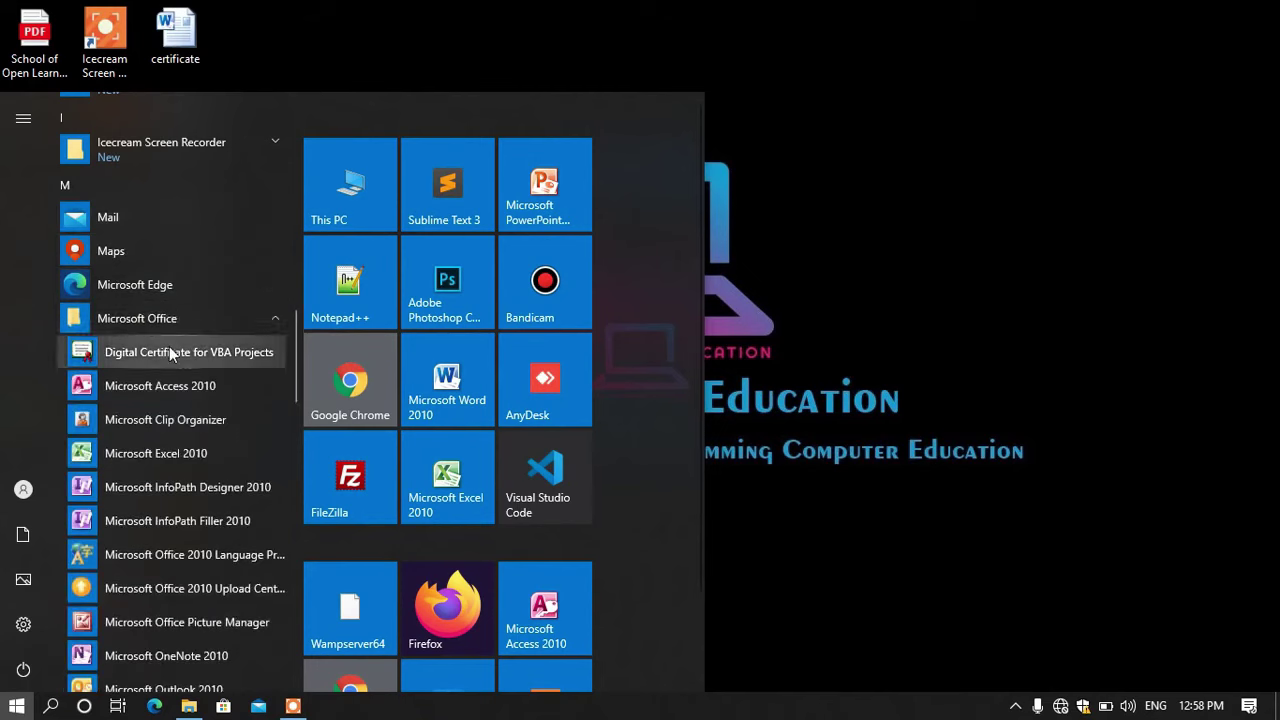
scroll(170, 395, down, 4)
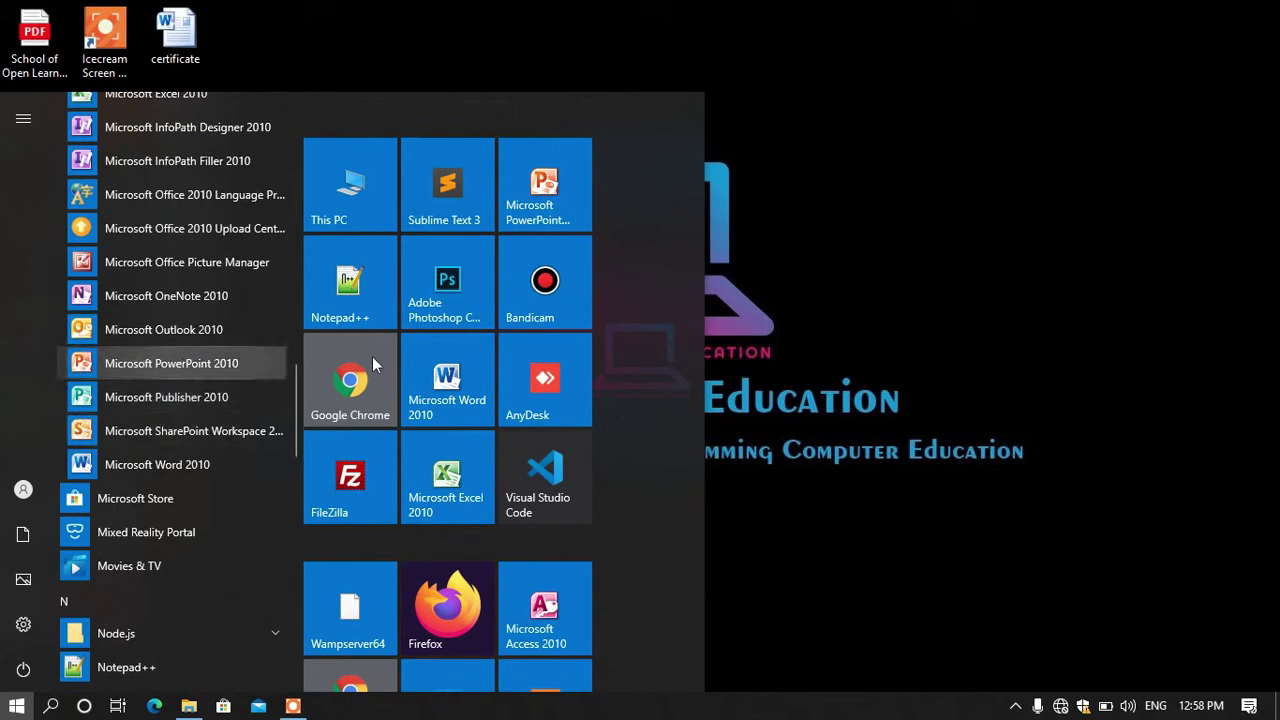
click(113, 364)
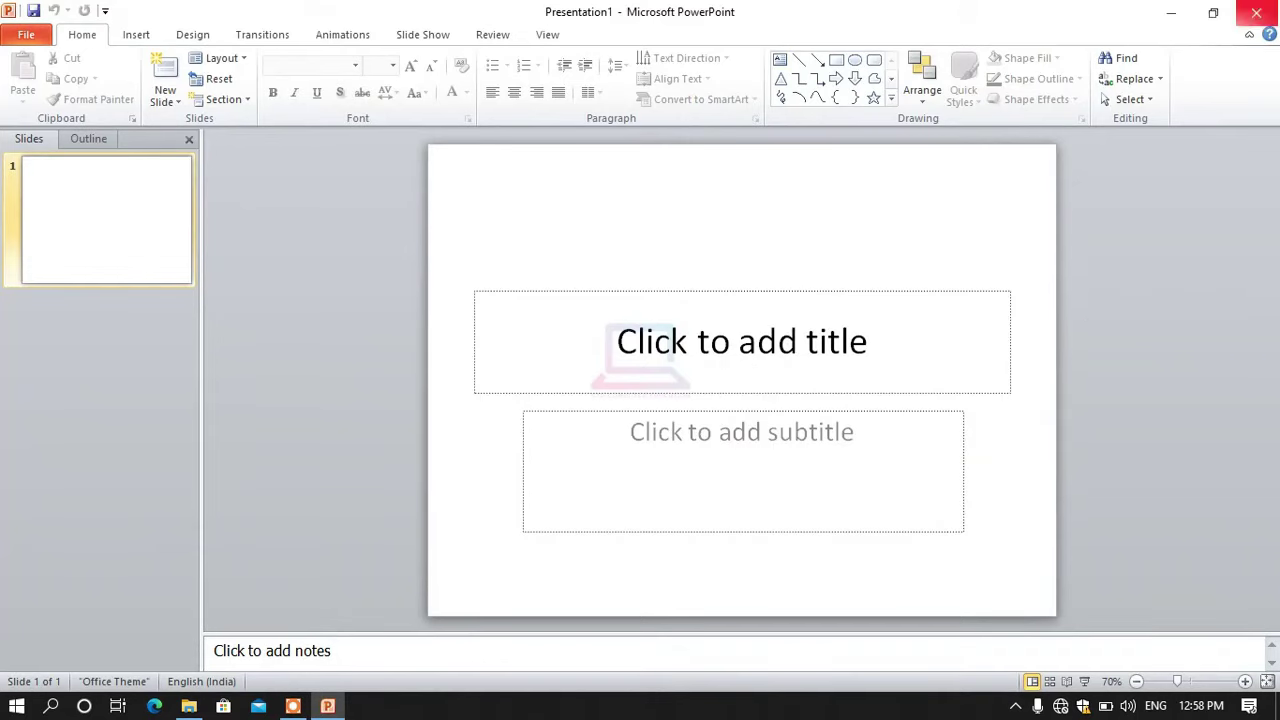
click(1256, 12)
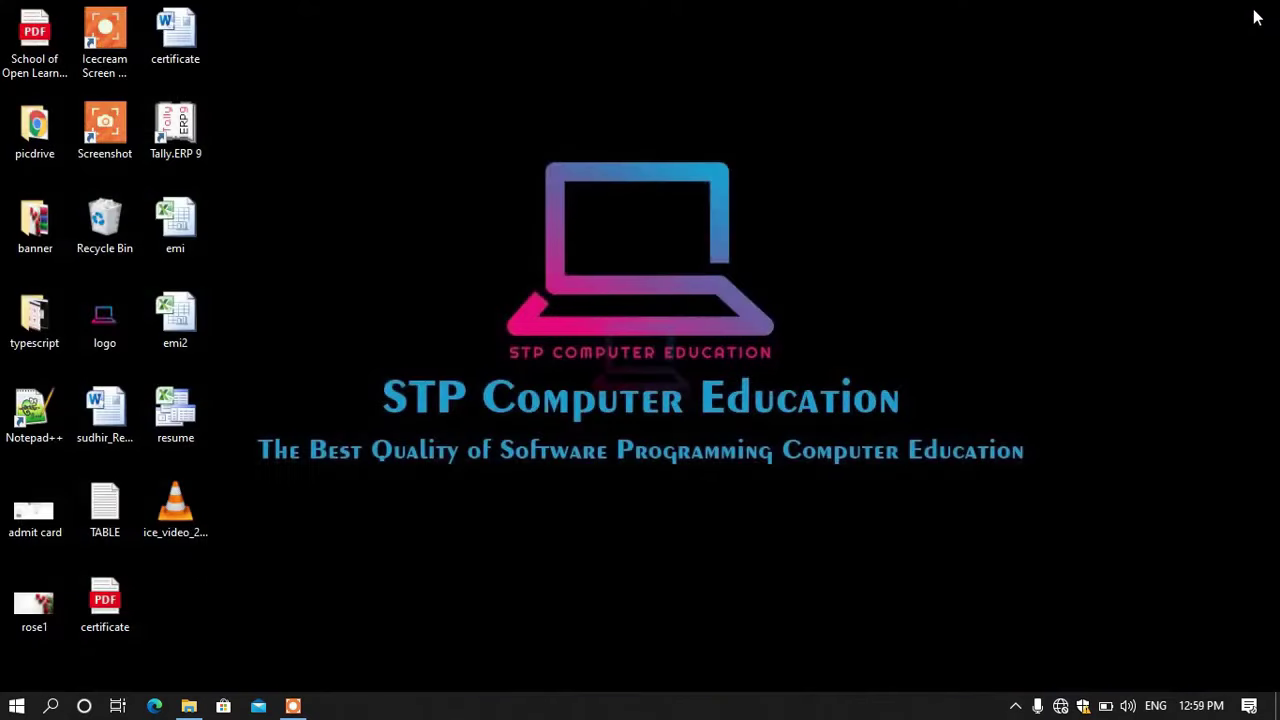
Step: Launch PowerPoint with the Run command powerpnt
key(super+r)
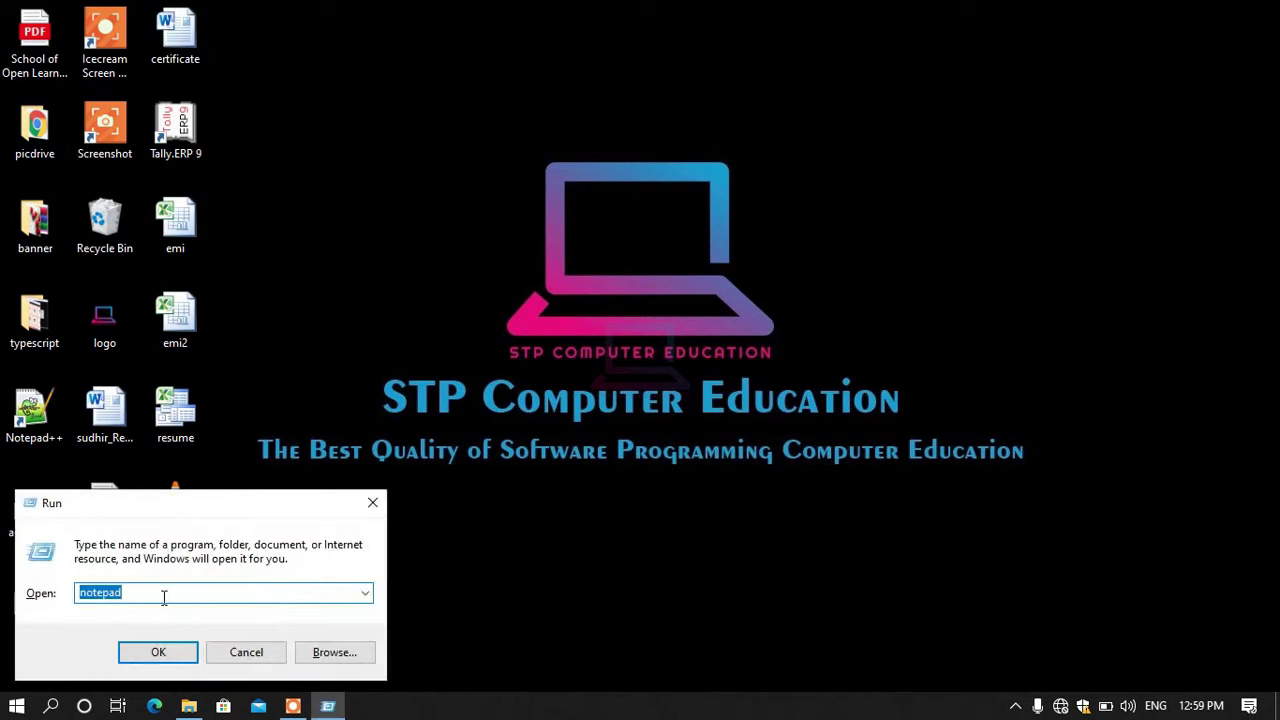
text(powerpnt)
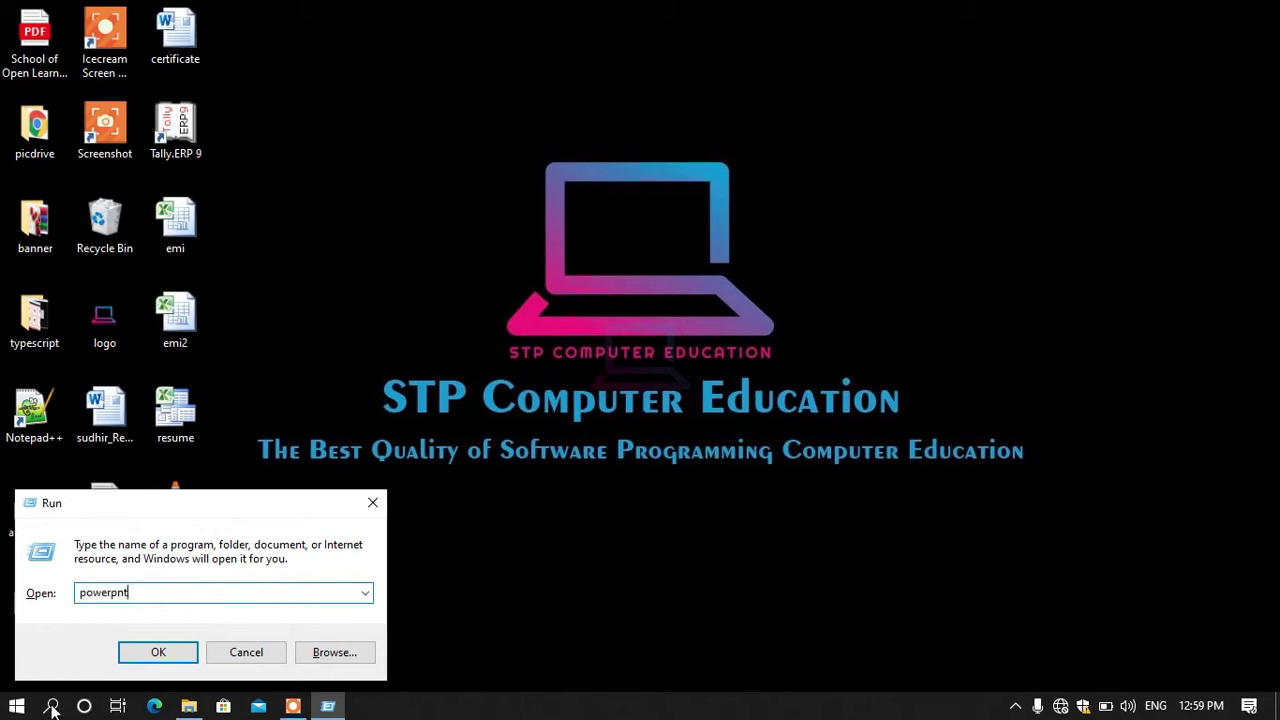
click(136, 651)
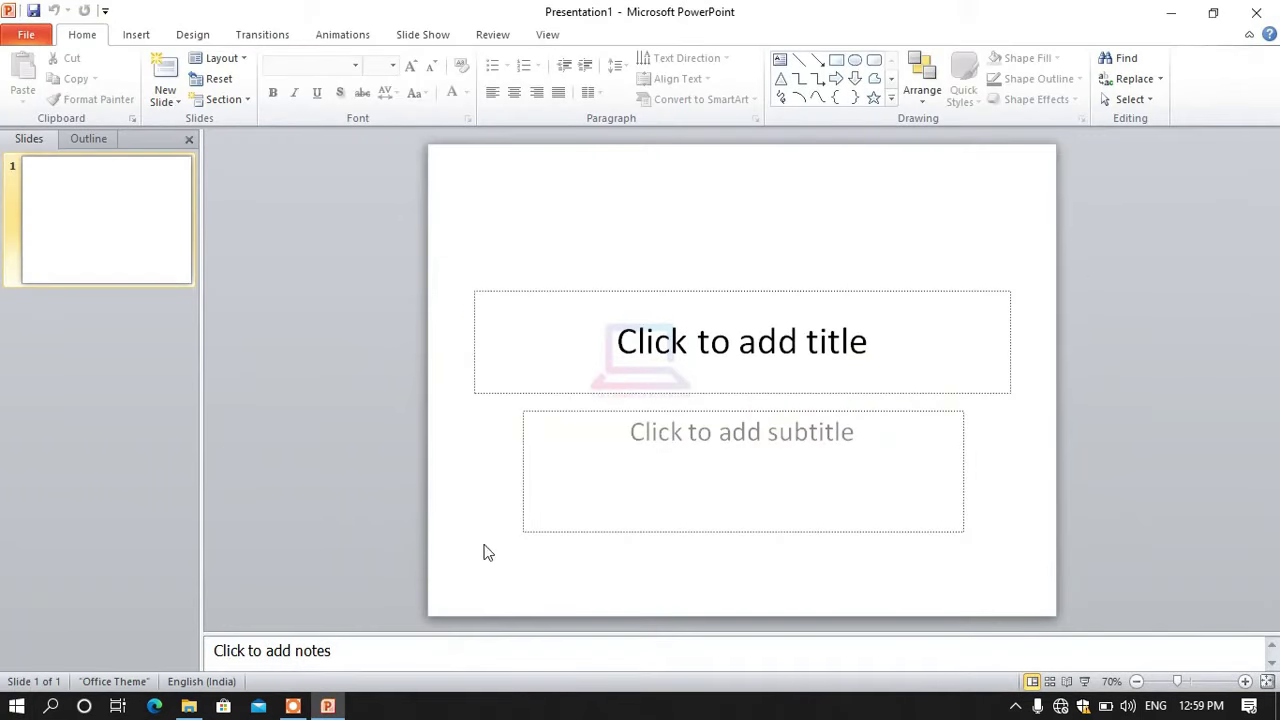
click(44, 230)
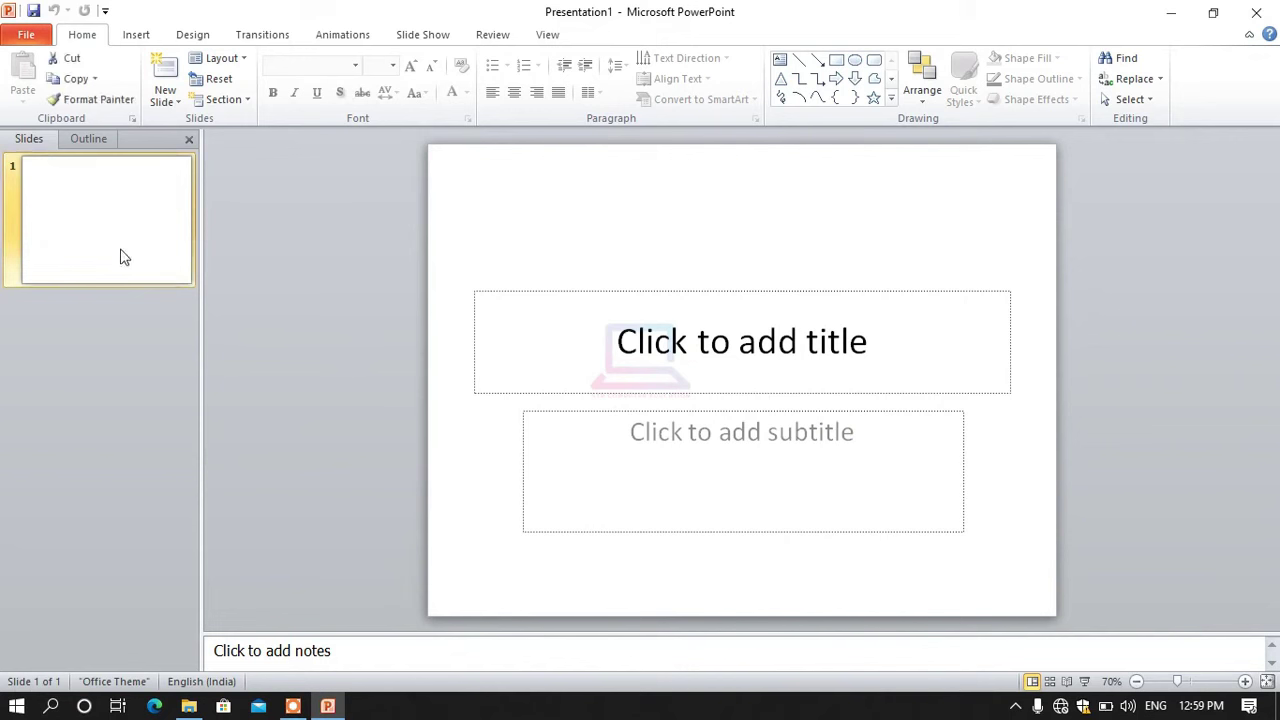
click(477, 243)
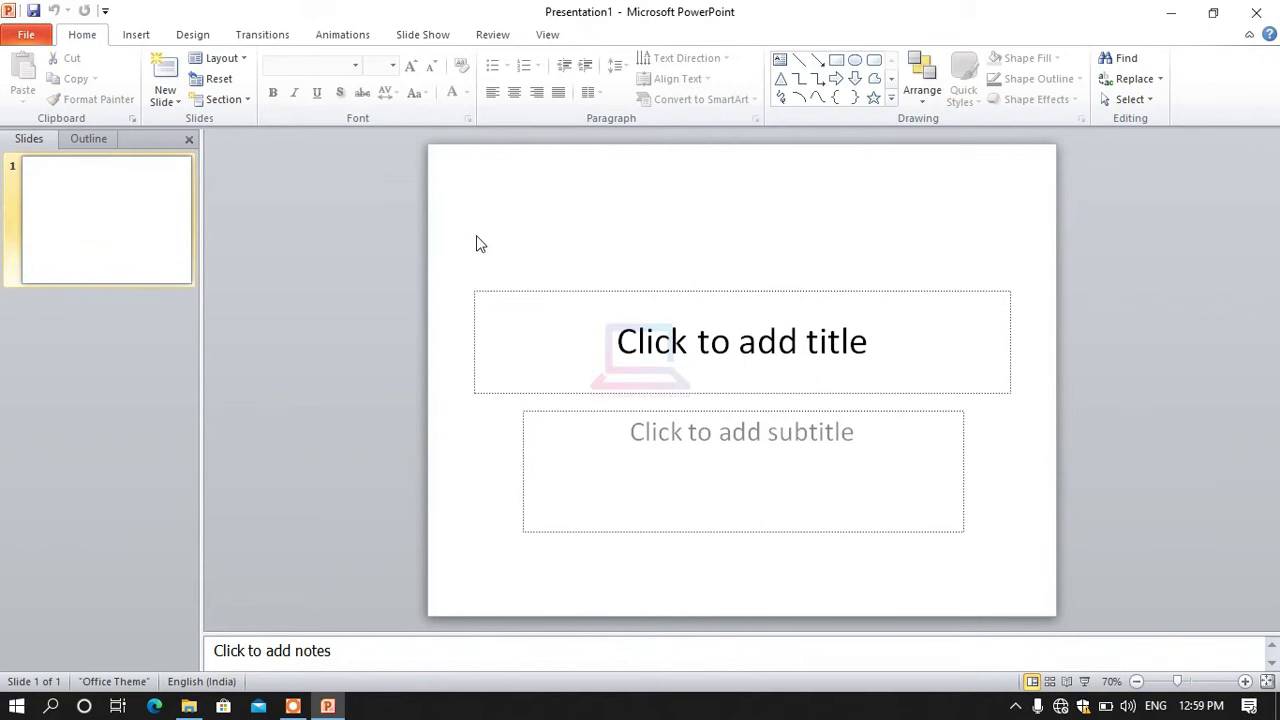
drag(405, 232, 1126, 609)
click(1008, 466)
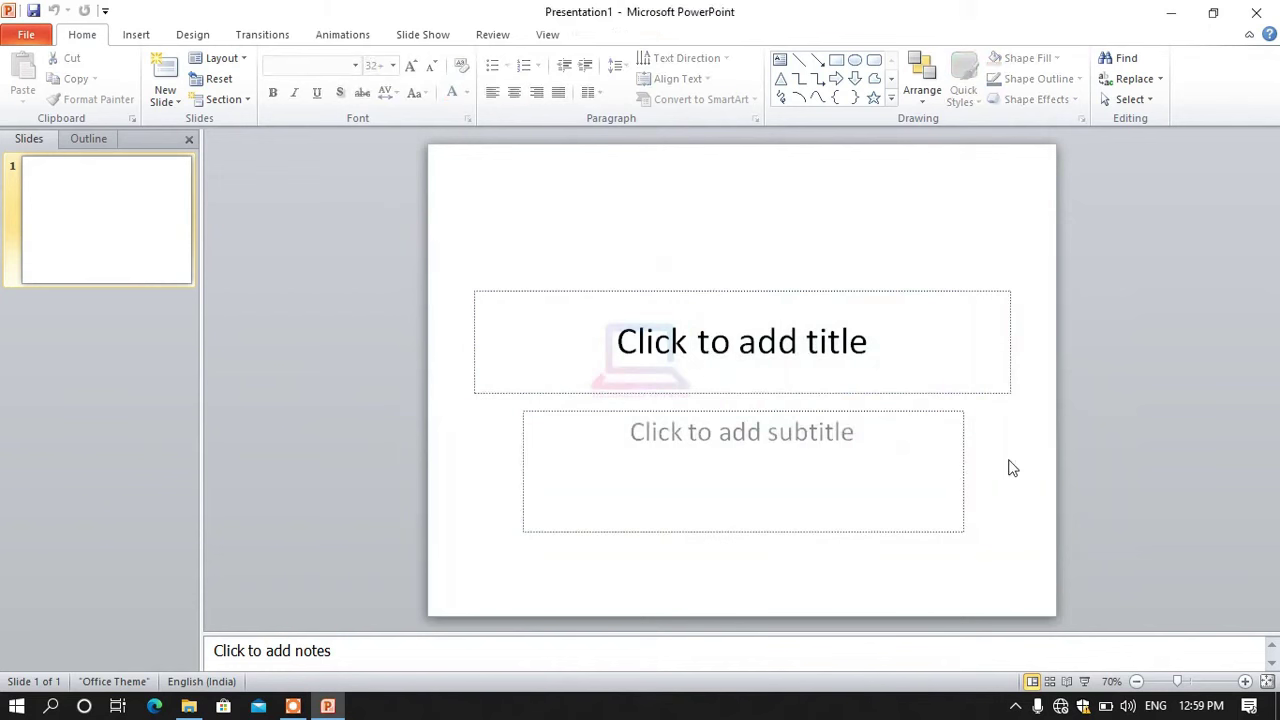
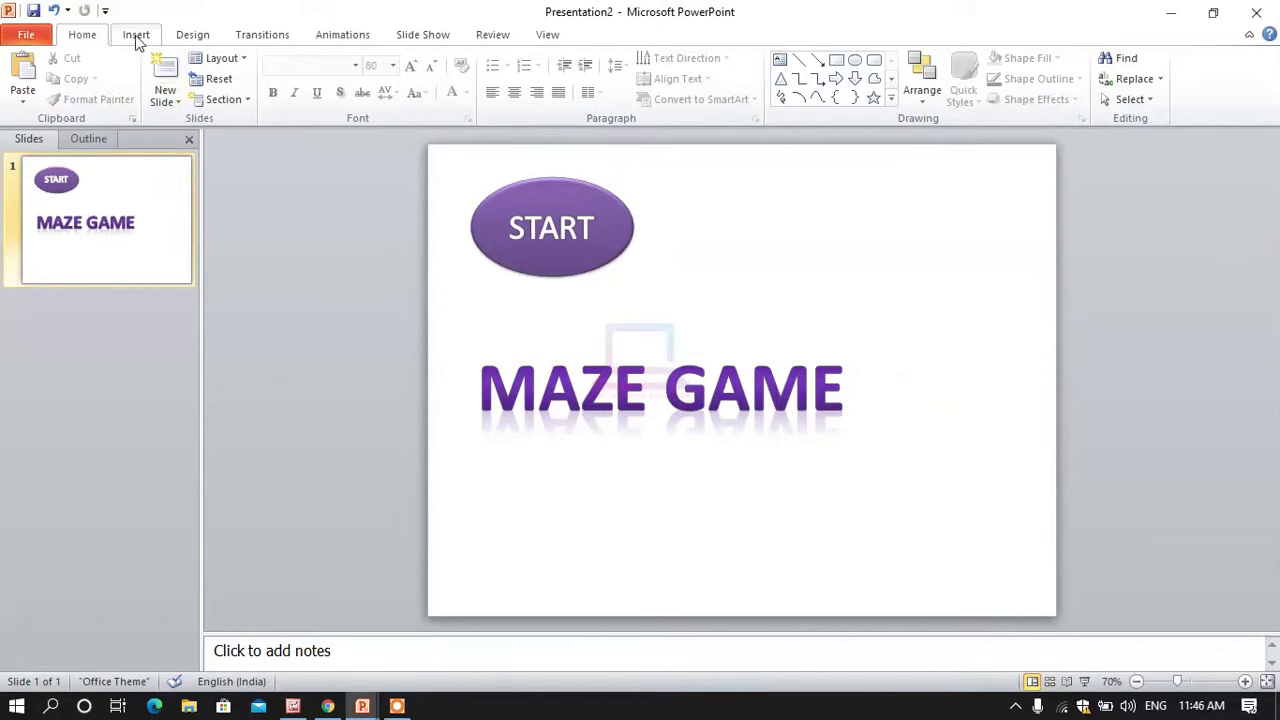
Step: Search the clip art for "car" and insert the green cartoon race car with the helmeted driver
click(136, 34)
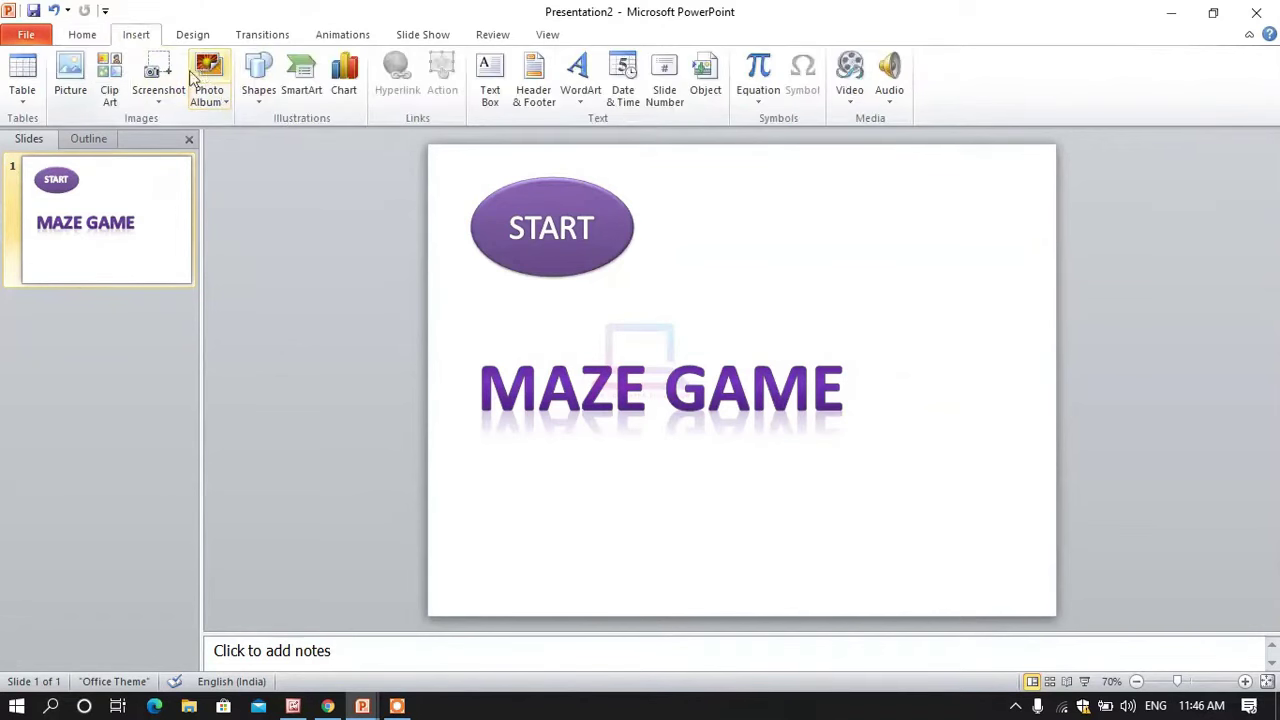
click(112, 78)
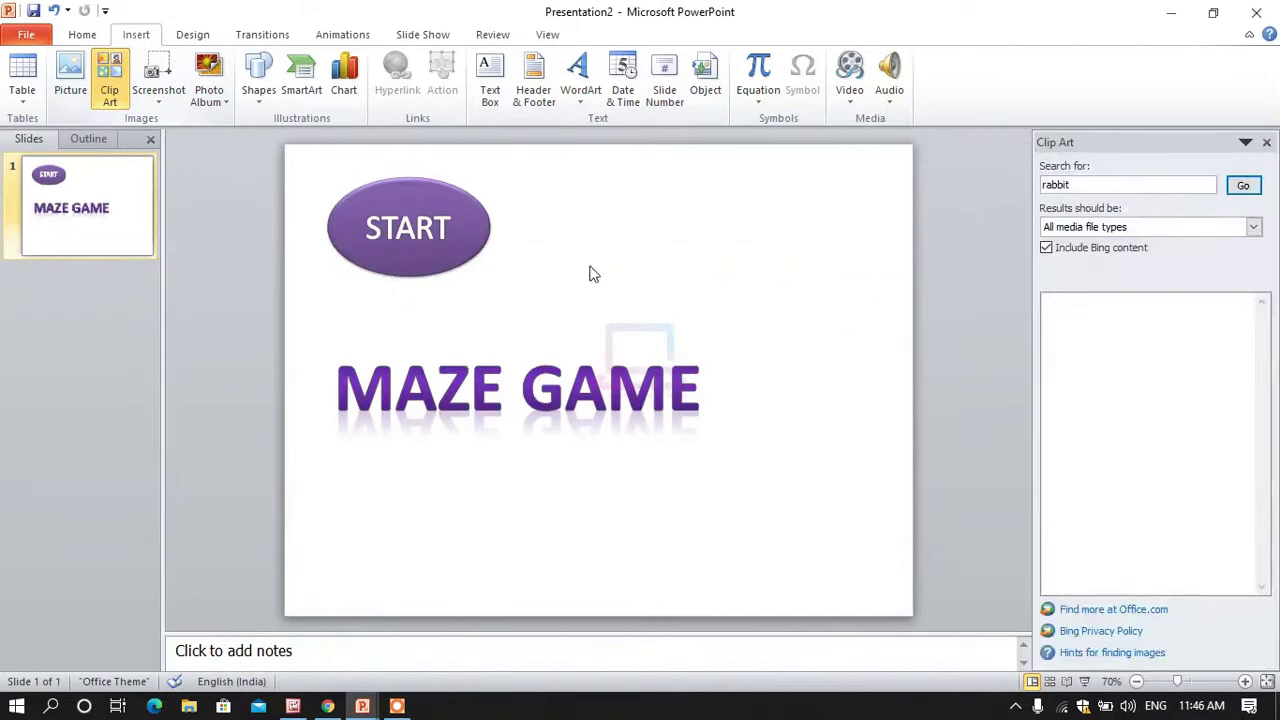
double_click(1036, 190)
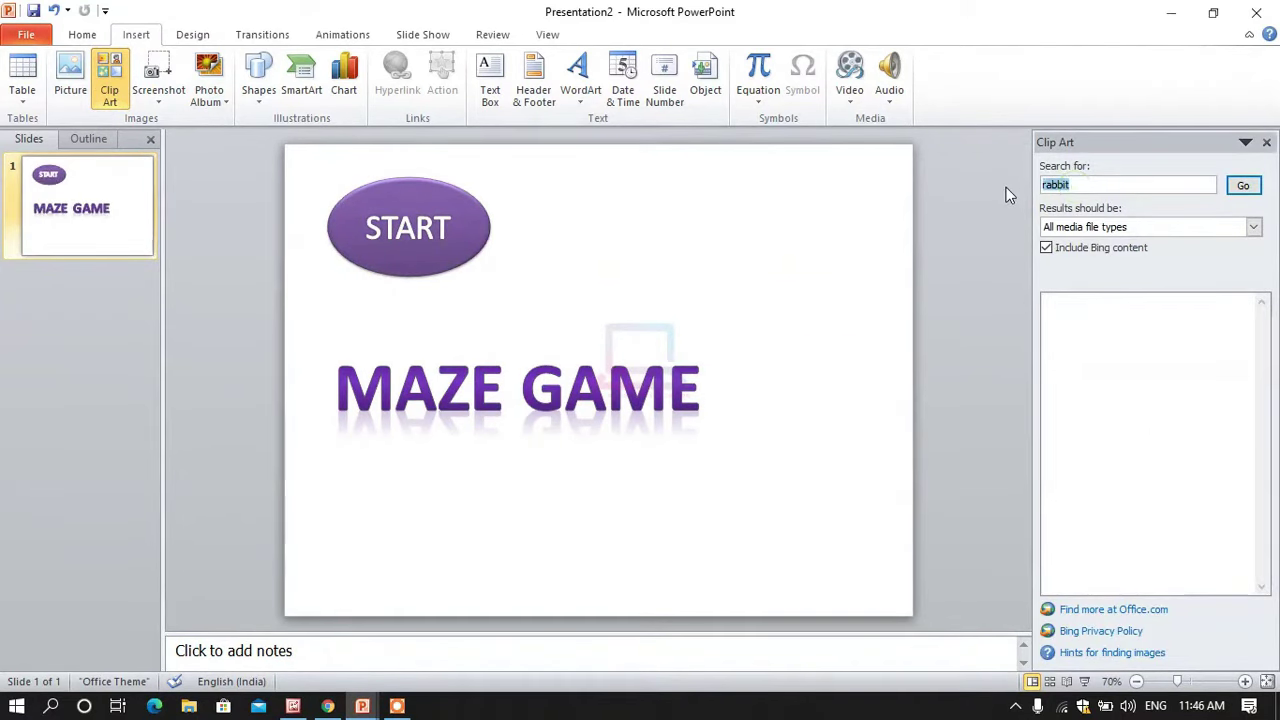
text(car)
click(1246, 188)
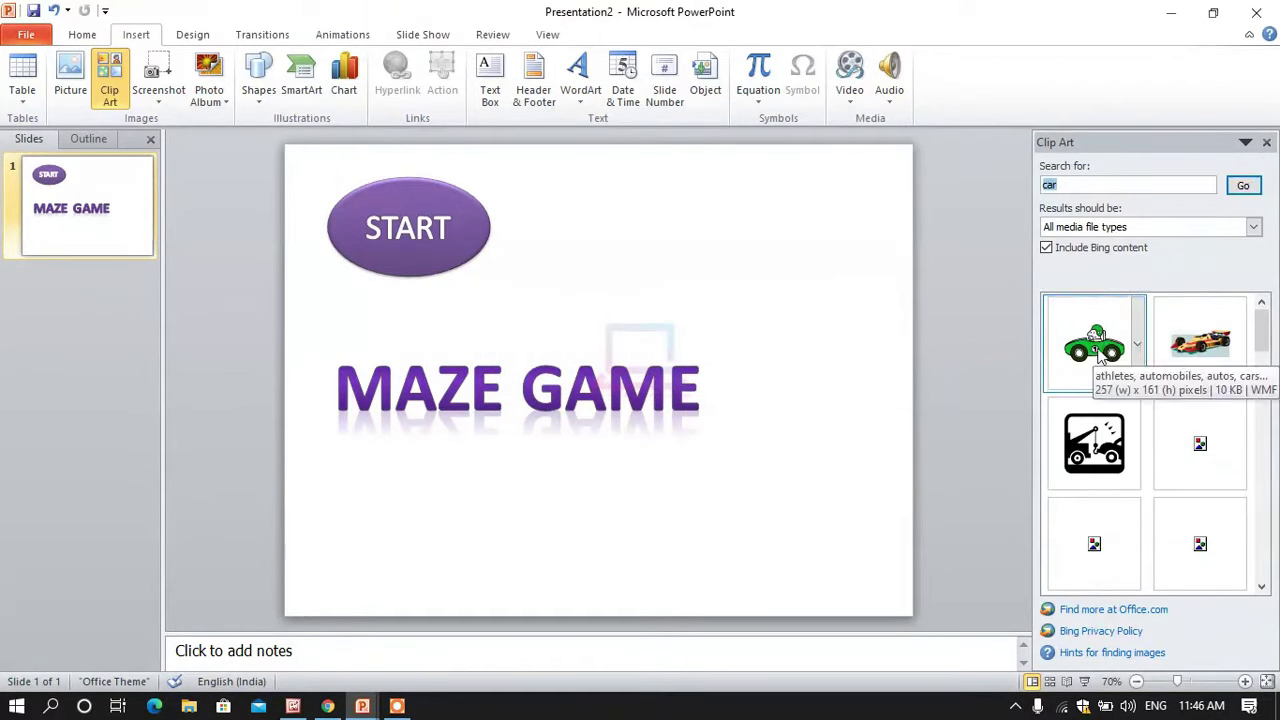
click(1088, 350)
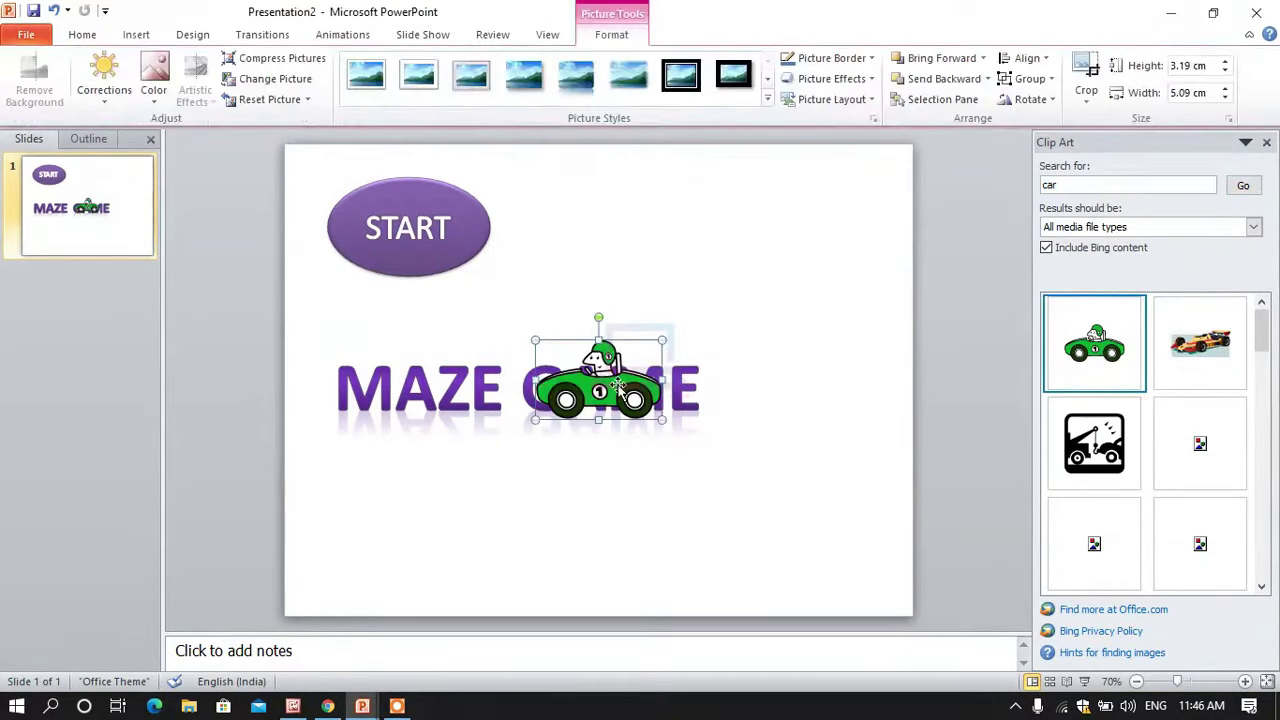
Step: Move the cartoon race car to the slide's upper right, level with the START oval, and enlarge it
drag(615, 385, 709, 239)
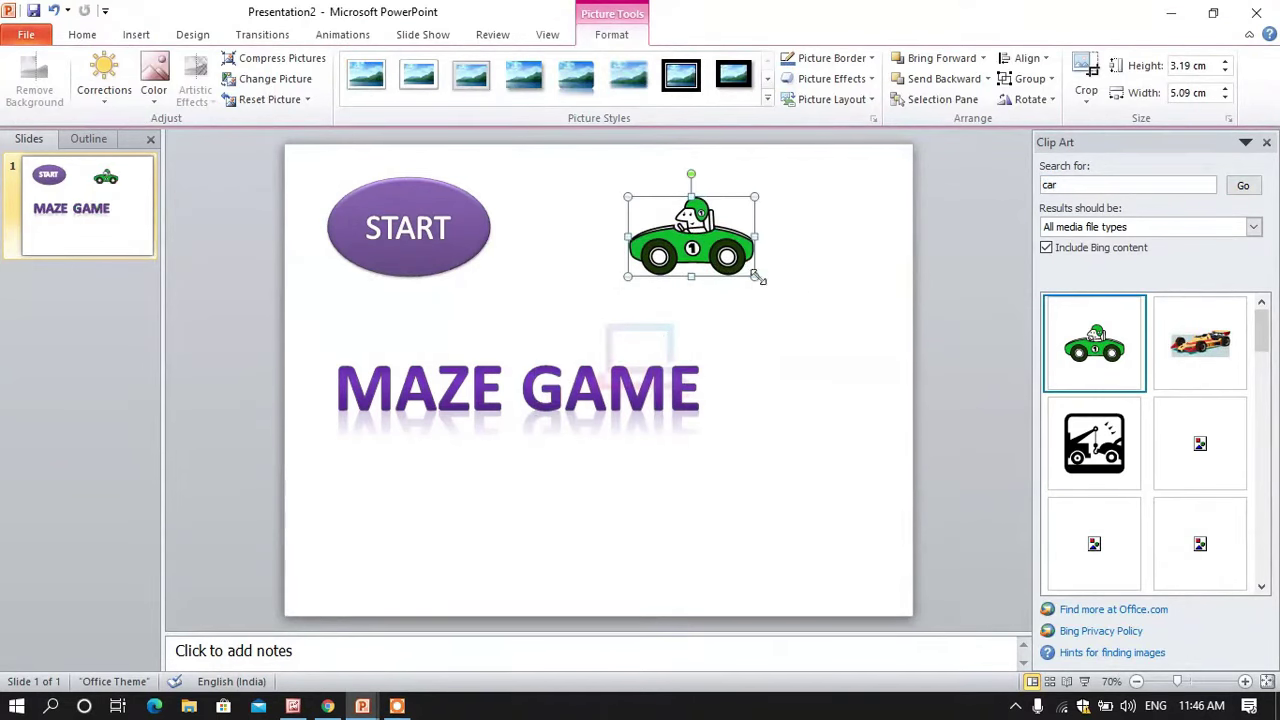
drag(755, 277, 843, 330)
drag(765, 297, 754, 280)
click(848, 412)
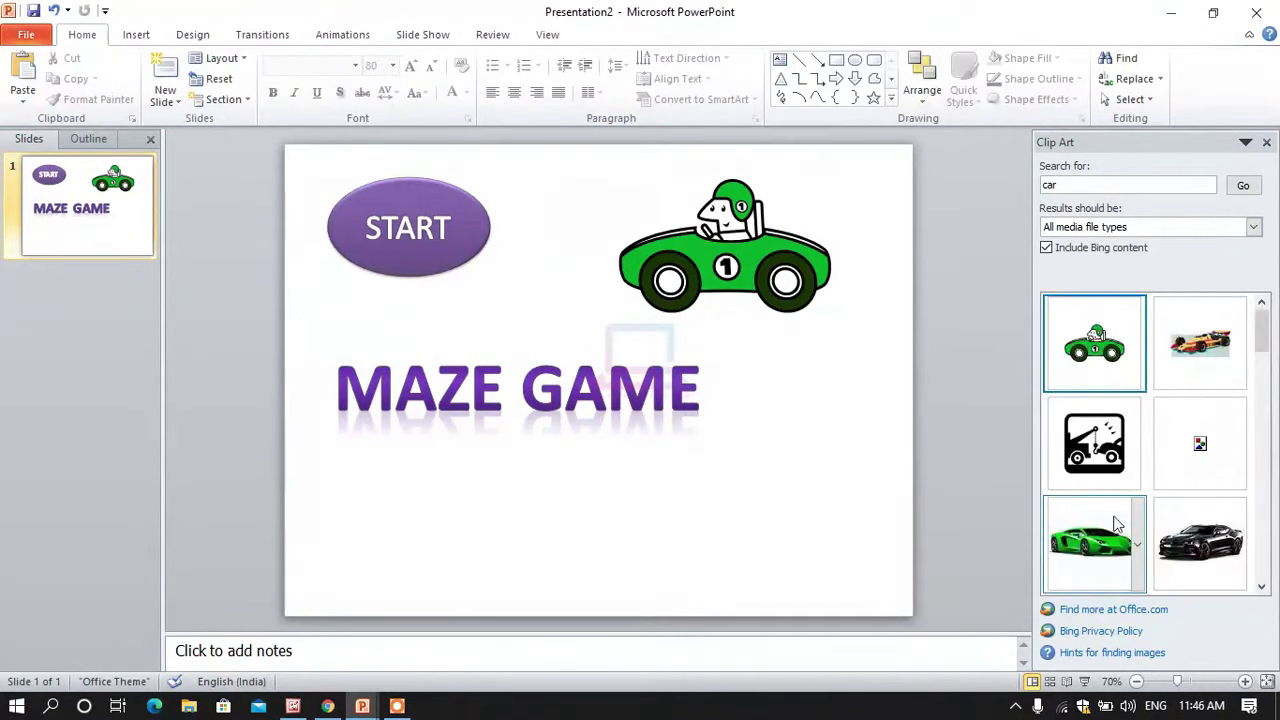
Step: Insert the green sports car clip art and enlarge it across the lower part of the slide, below the title
click(1087, 545)
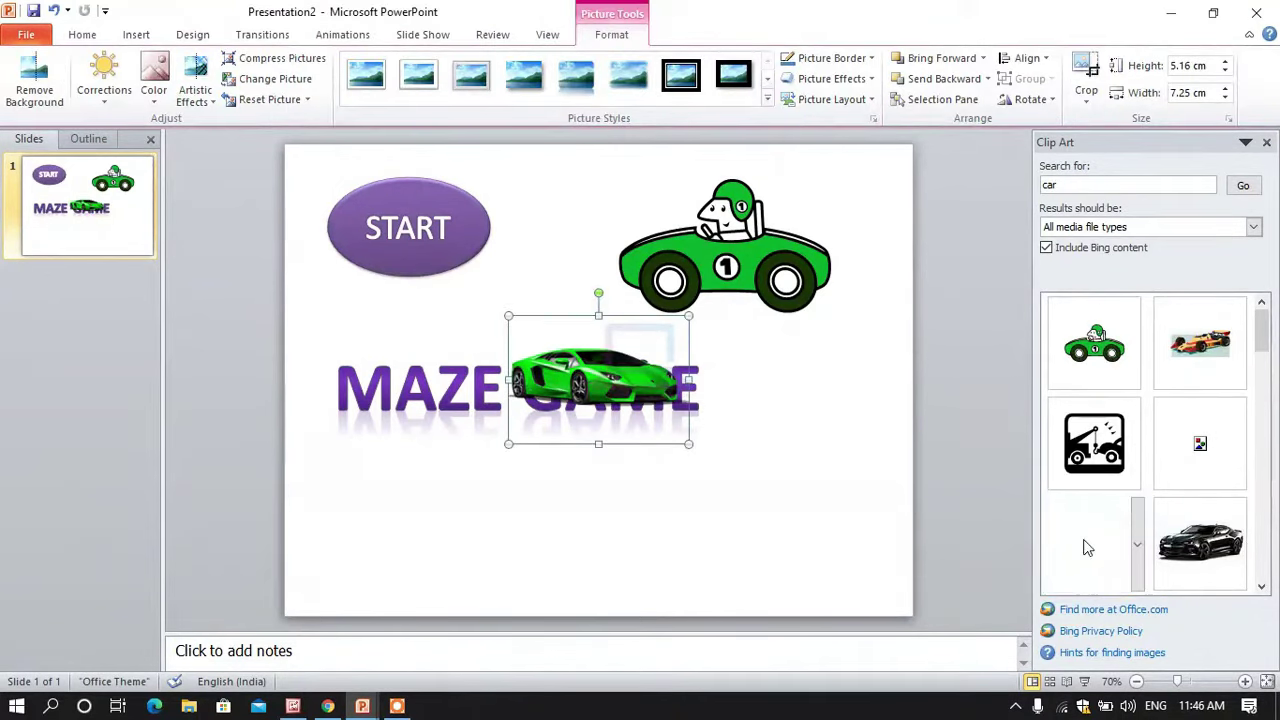
drag(583, 420, 470, 514)
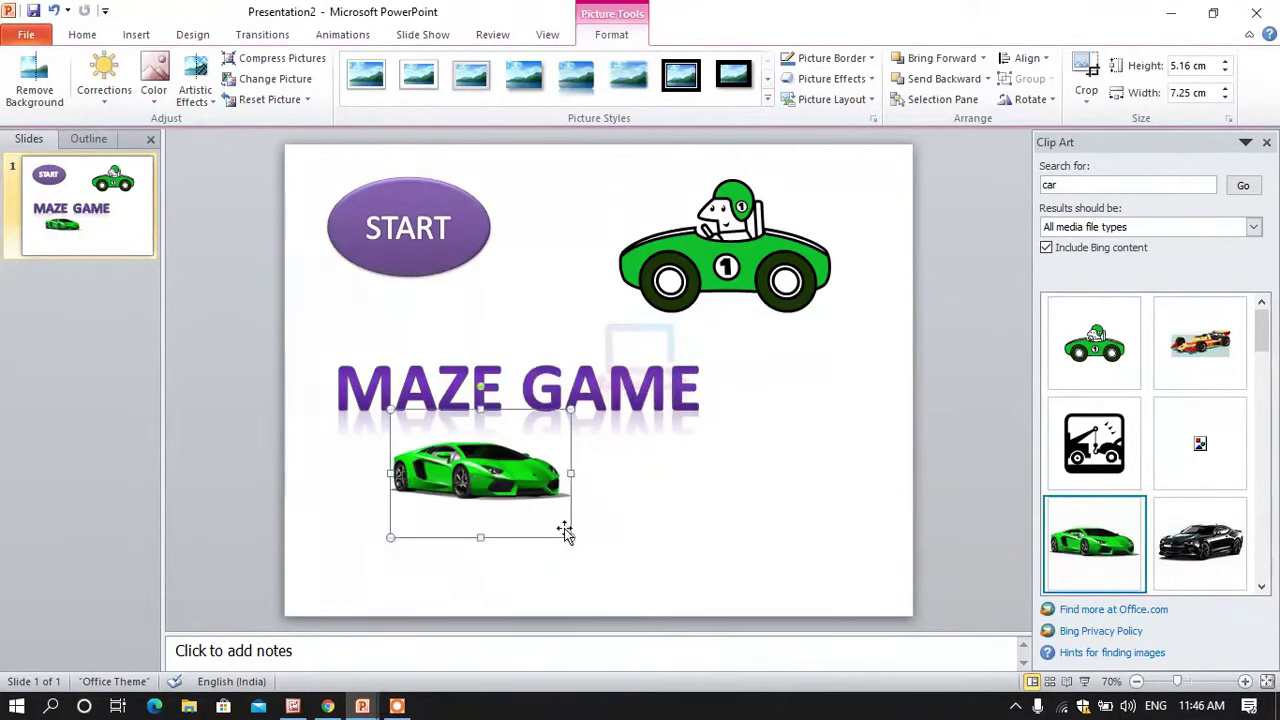
drag(573, 541, 783, 611)
drag(595, 560, 607, 517)
click(945, 449)
Step: Move the MAZE GAME title slightly up, clear of the sports car, and widen its text box
click(565, 402)
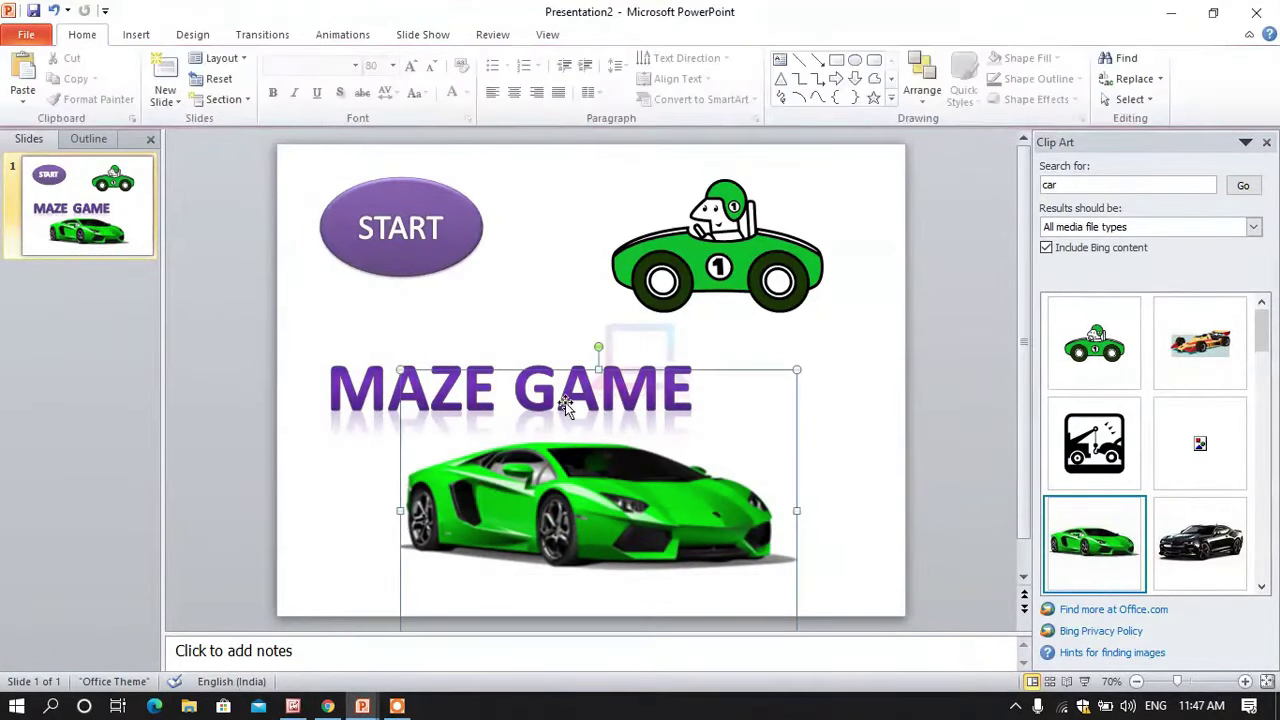
click(361, 373)
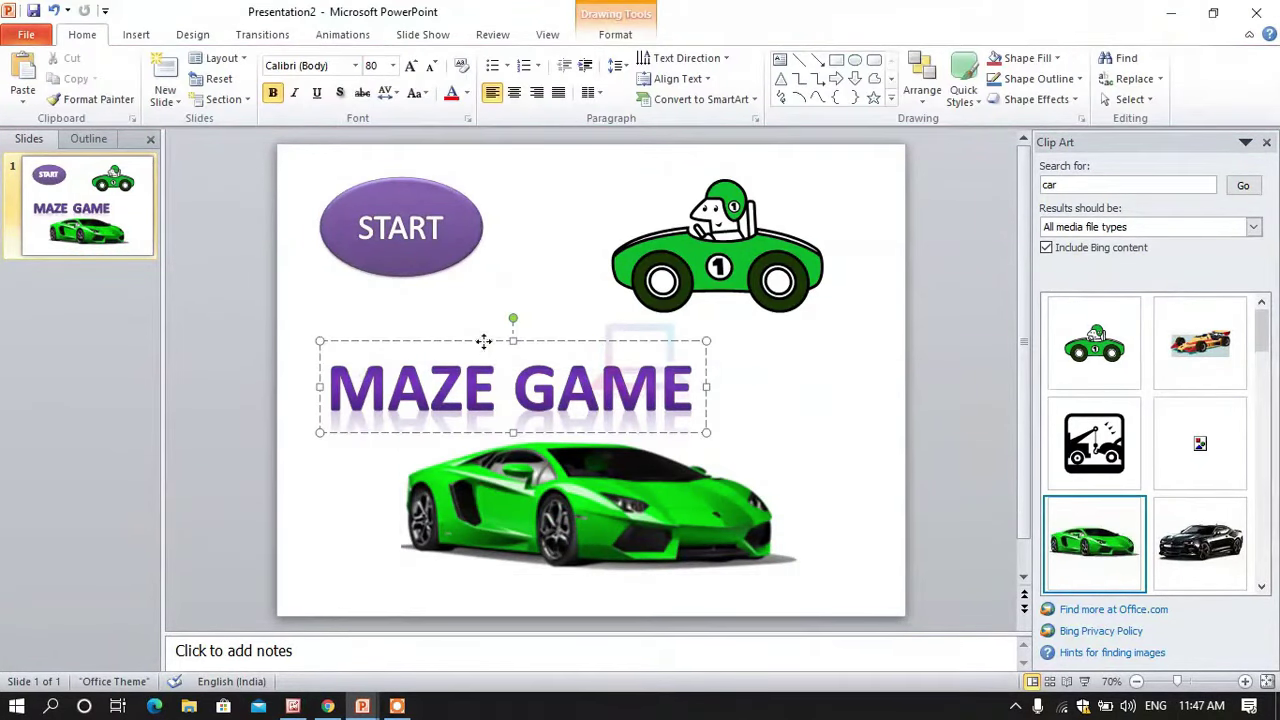
drag(486, 341, 503, 320)
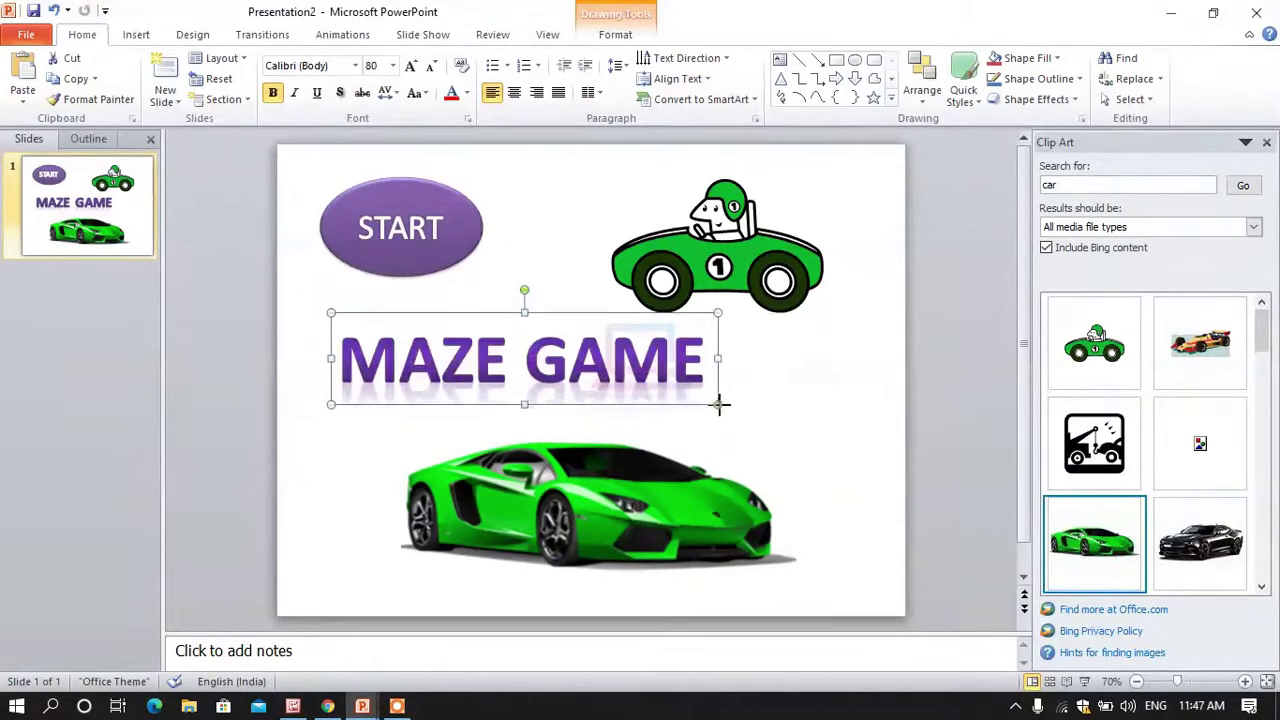
drag(718, 404, 844, 449)
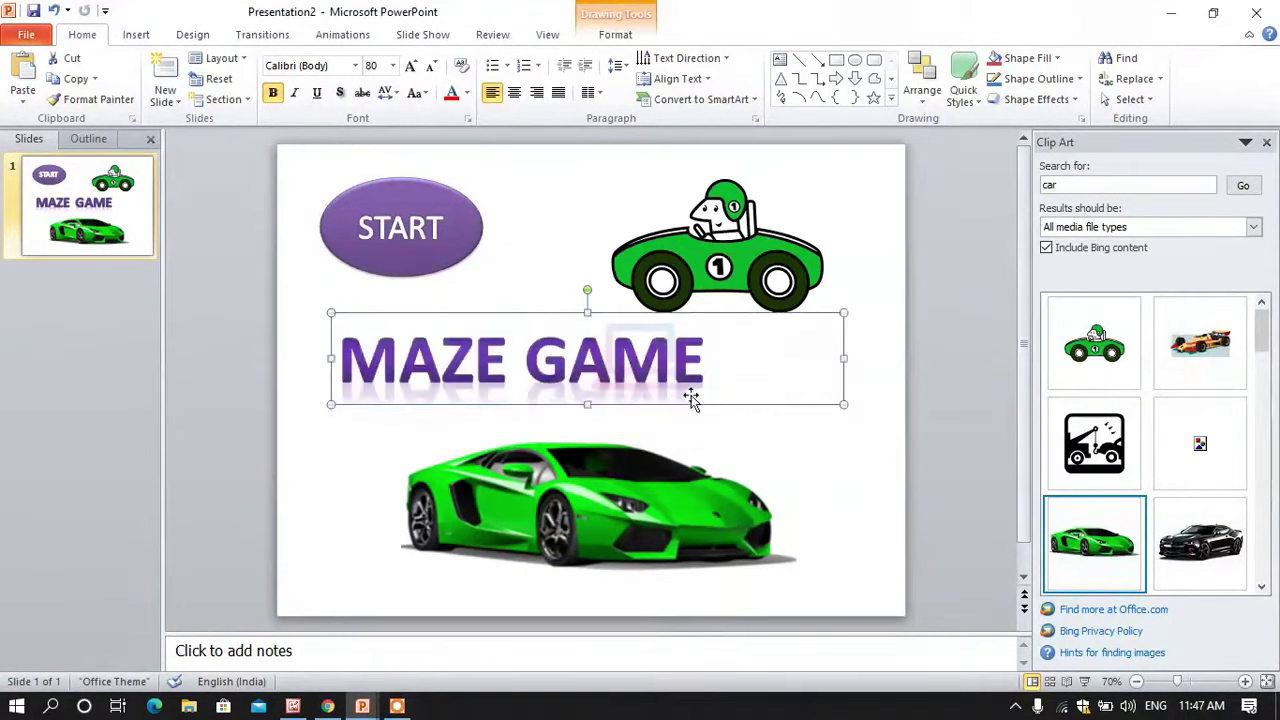
Step: Increase the MAZE GAME title's font size to 96
drag(691, 367, 334, 366)
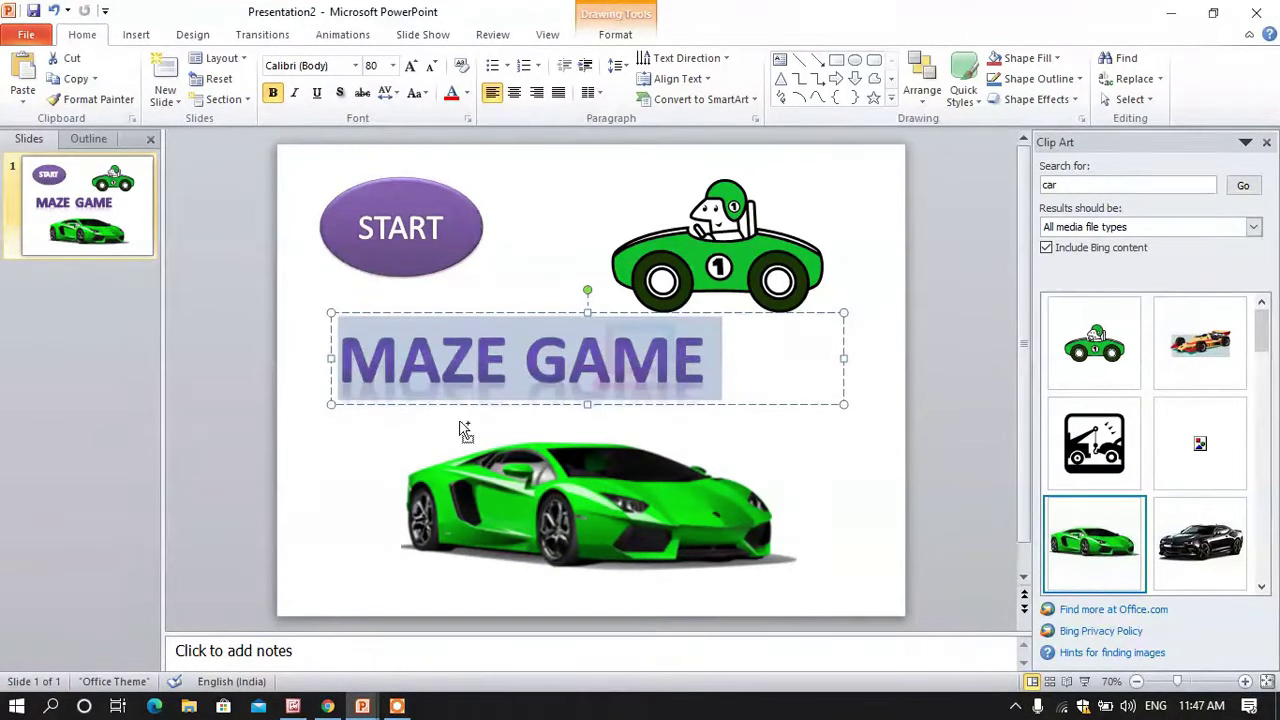
key(ctrl+shift+period)
key(ctrl+shift+period)
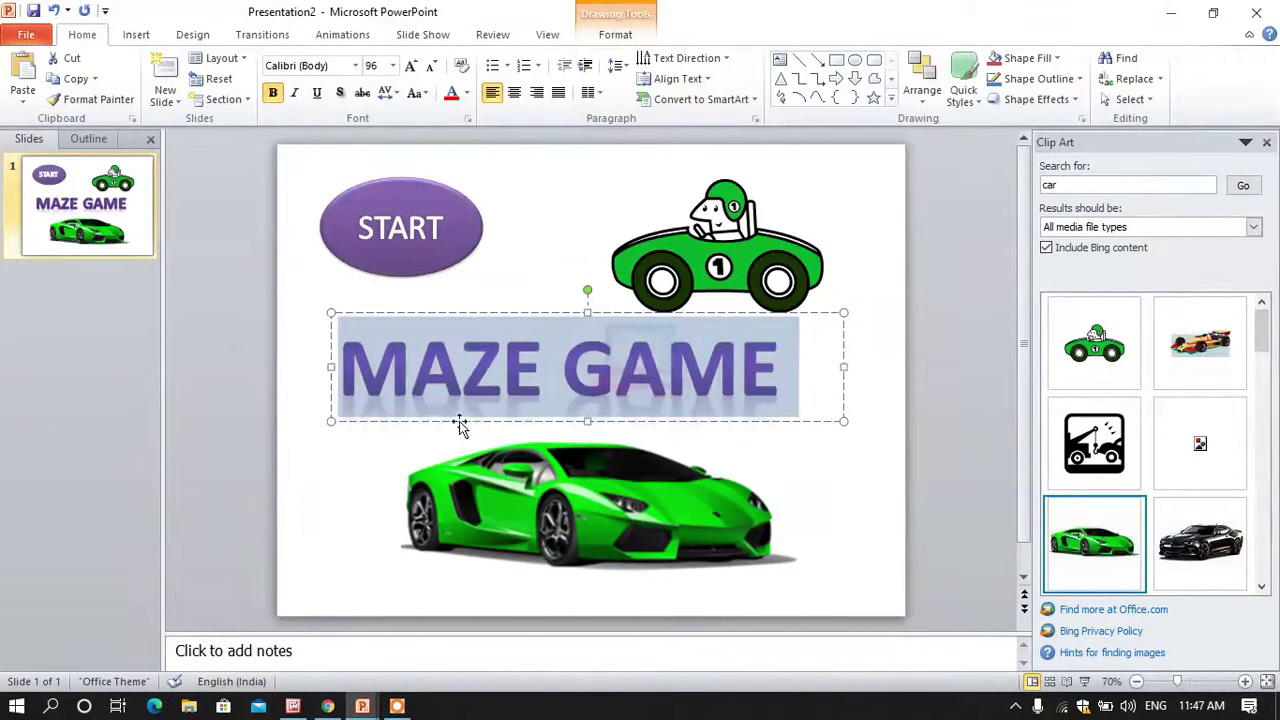
click(849, 471)
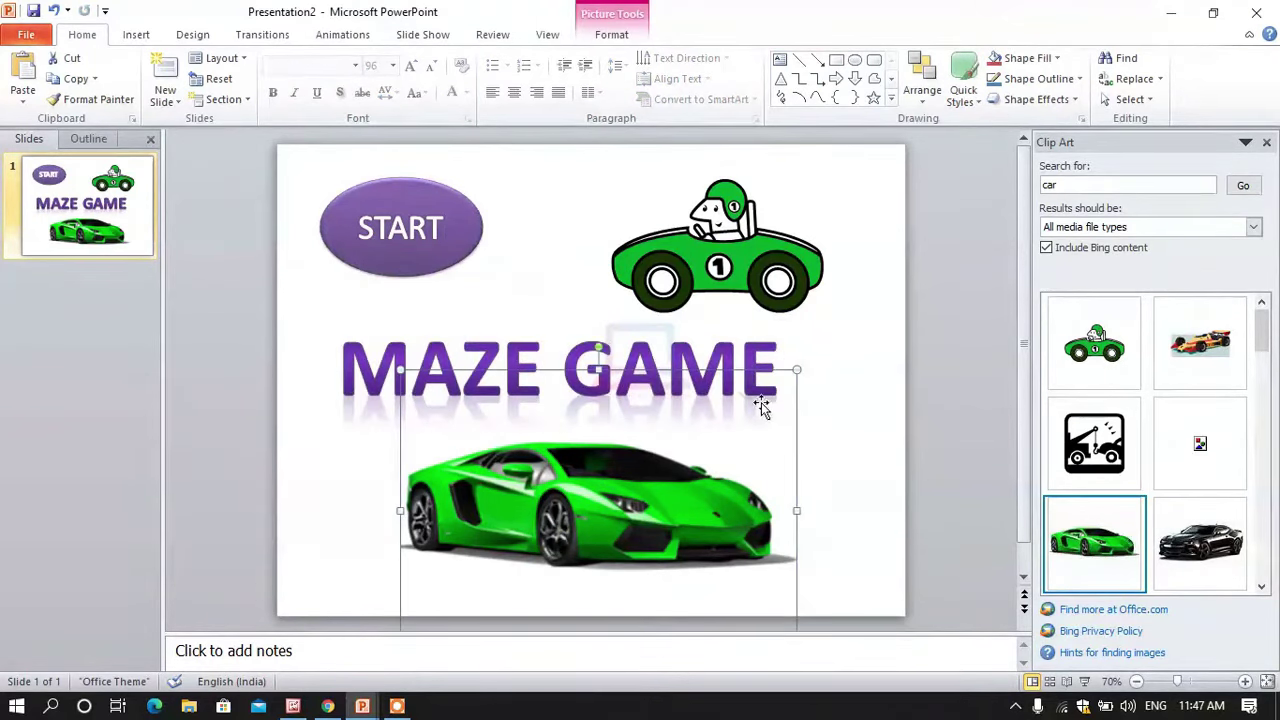
Step: Nudge the MAZE GAME title slightly down between the two cars and deselect it
click(739, 370)
click(787, 424)
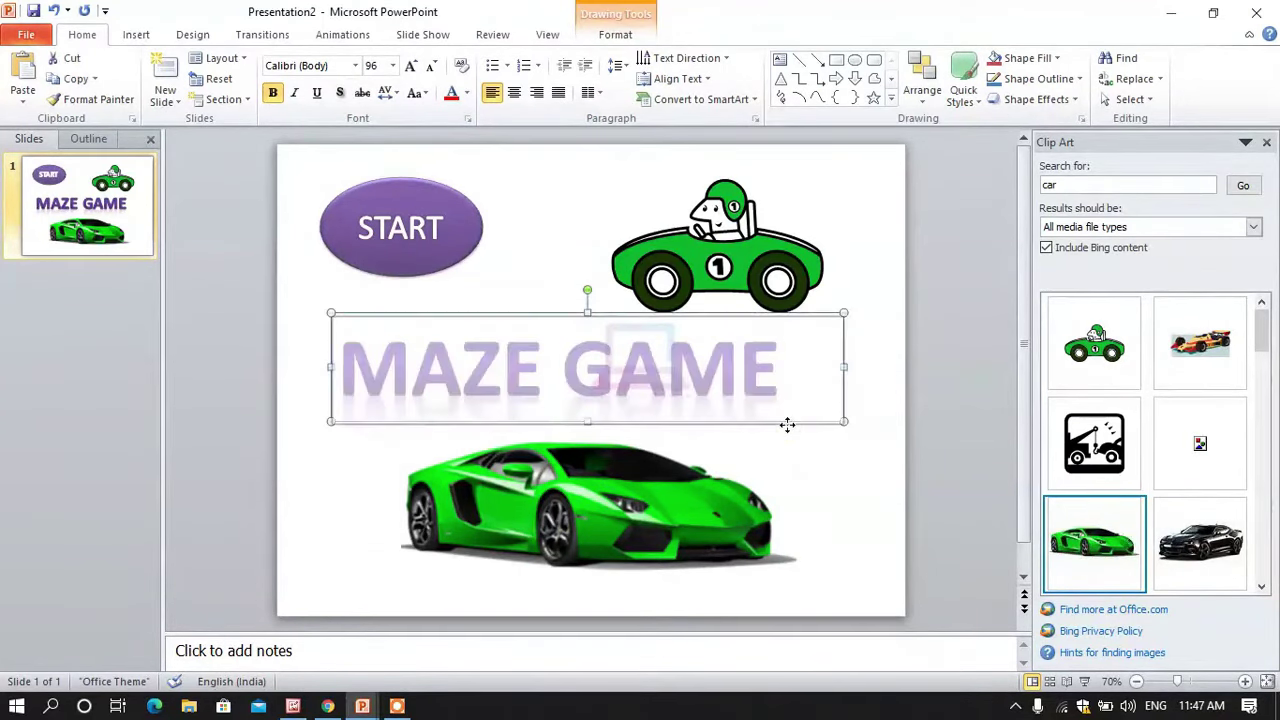
drag(787, 428, 788, 431)
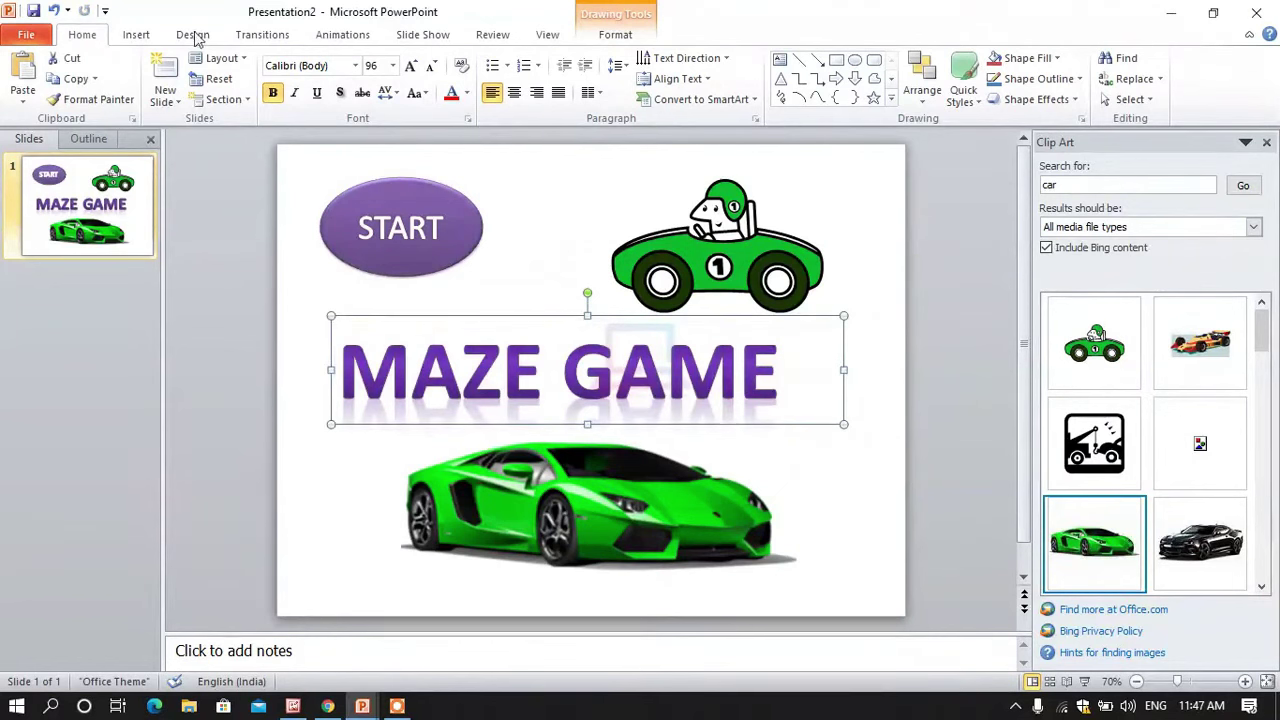
click(162, 194)
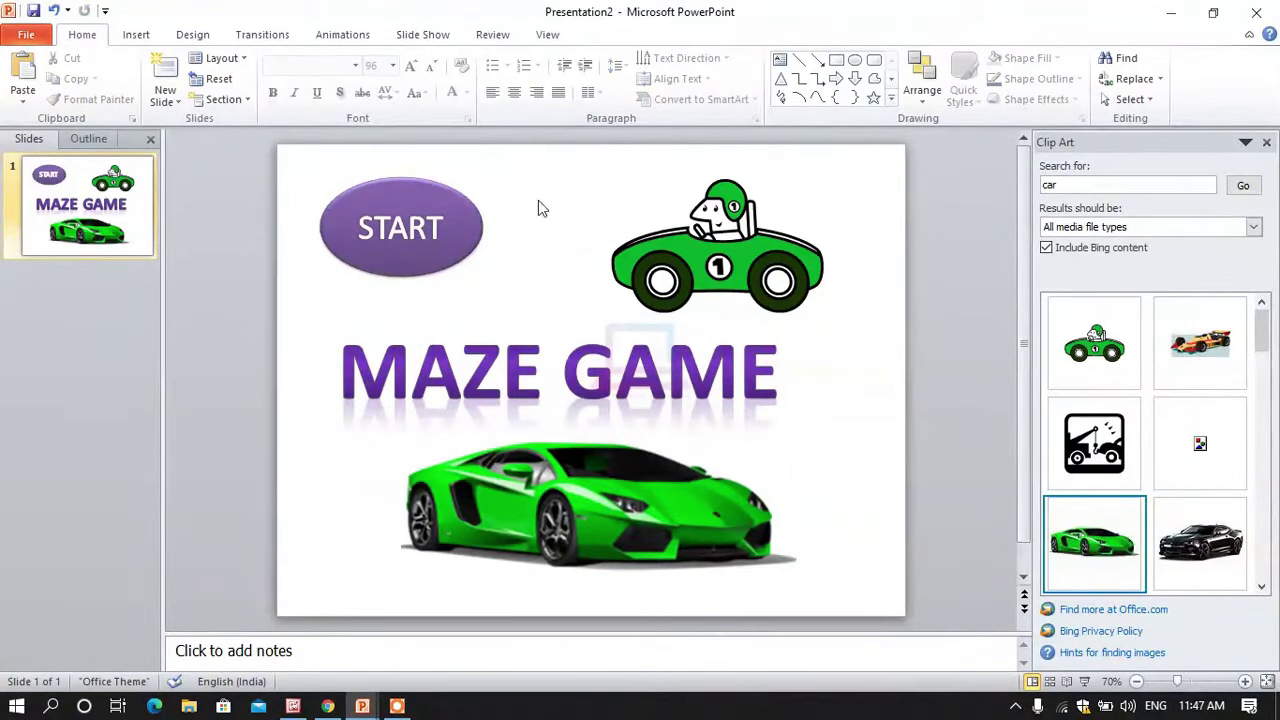
Step: Apply the light grey gradient background style from the second row of styles to the slide
click(193, 35)
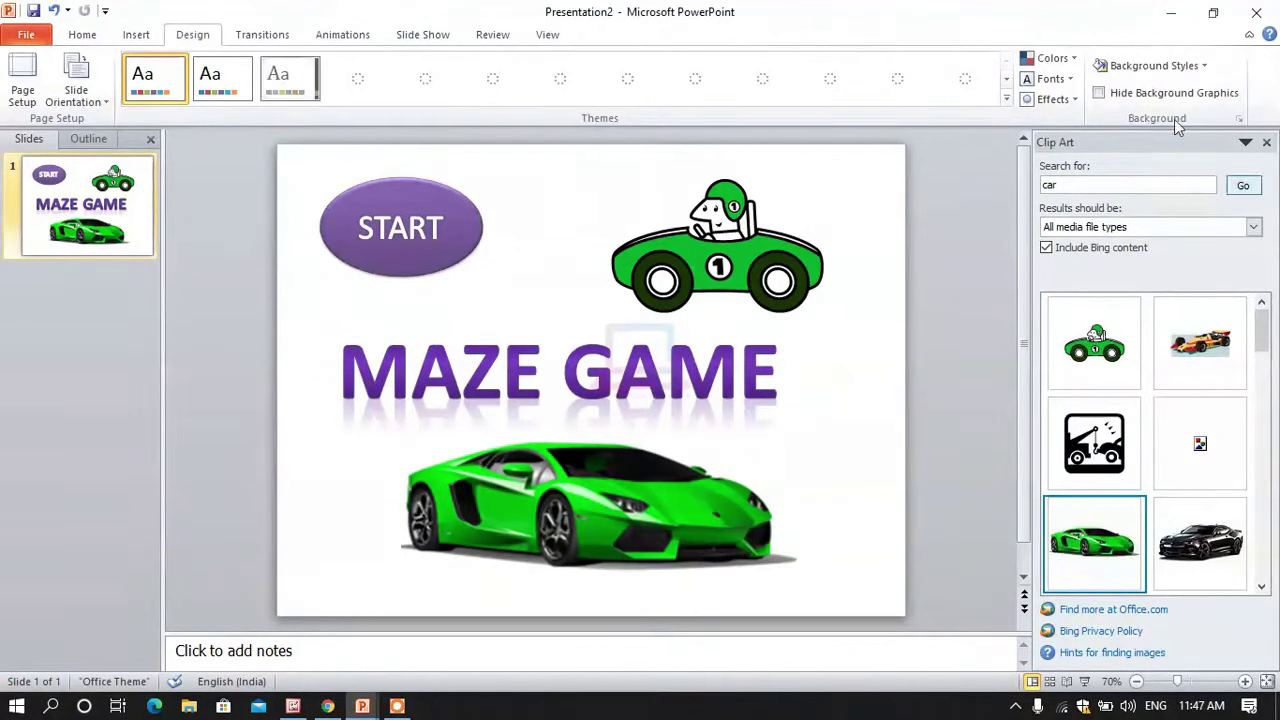
click(1201, 68)
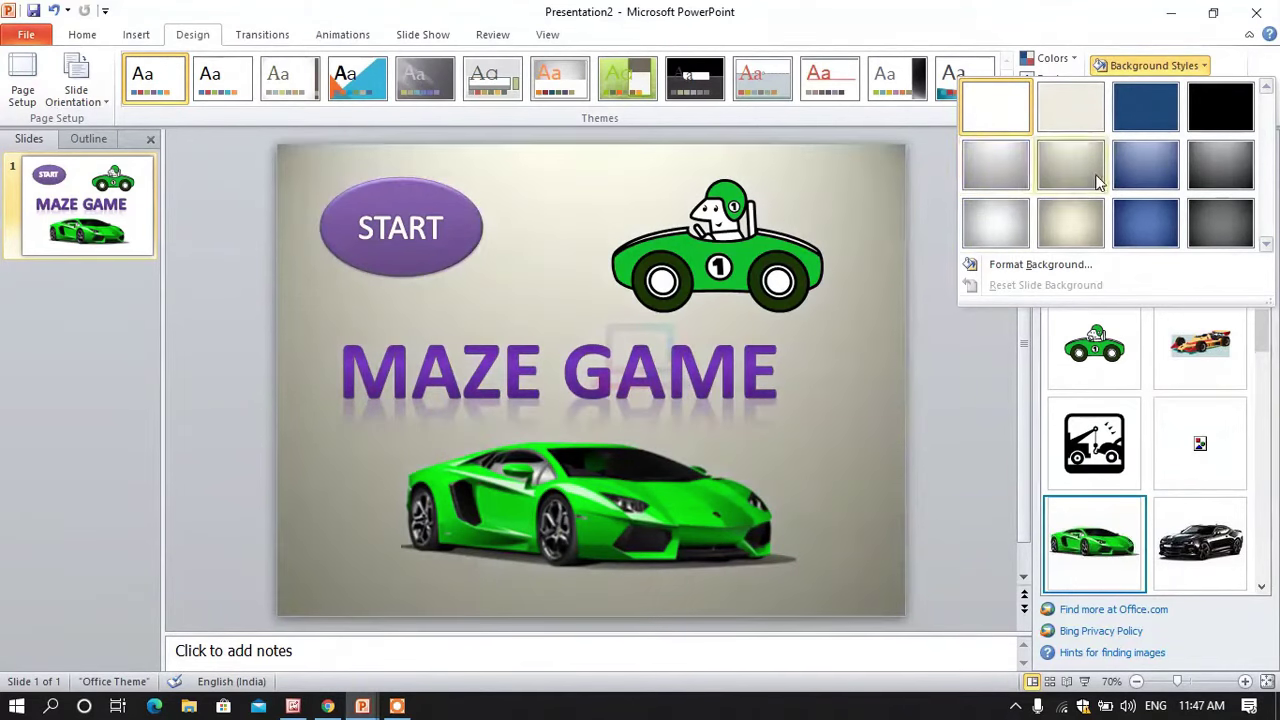
click(1003, 180)
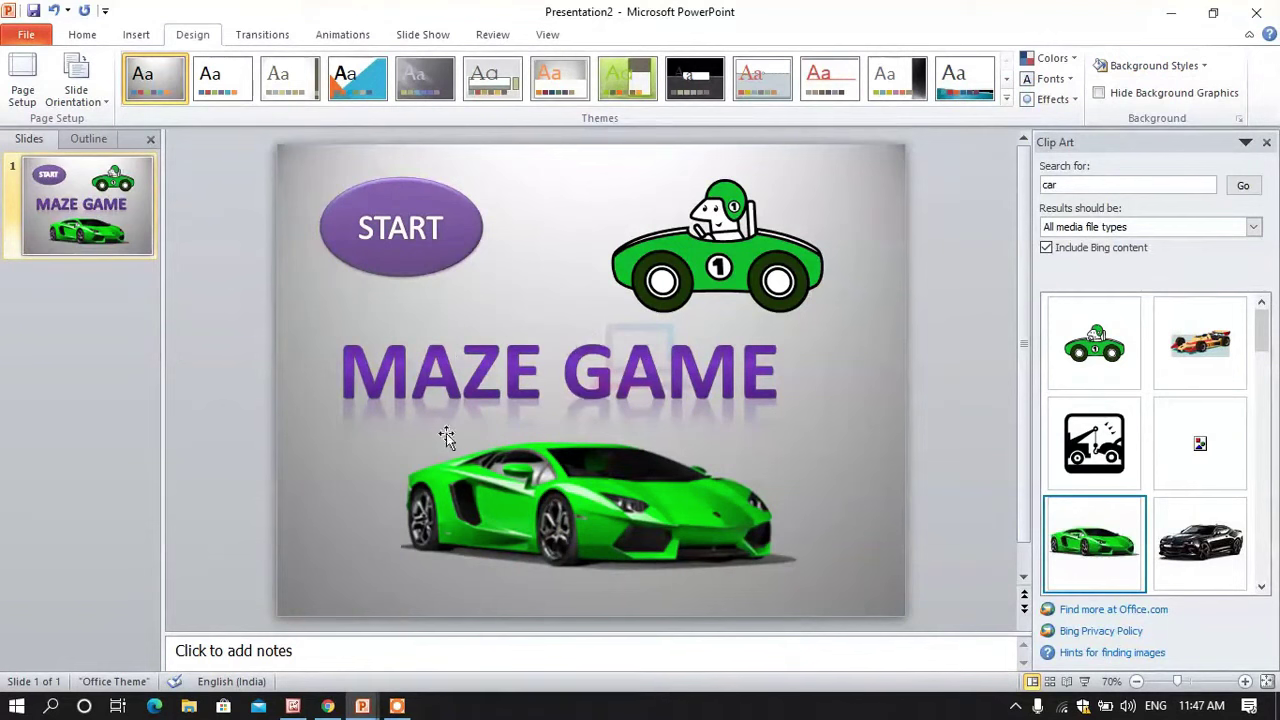
Step: Change the START oval's shape style to the glossy blue preset in the last row of the style gallery
click(402, 394)
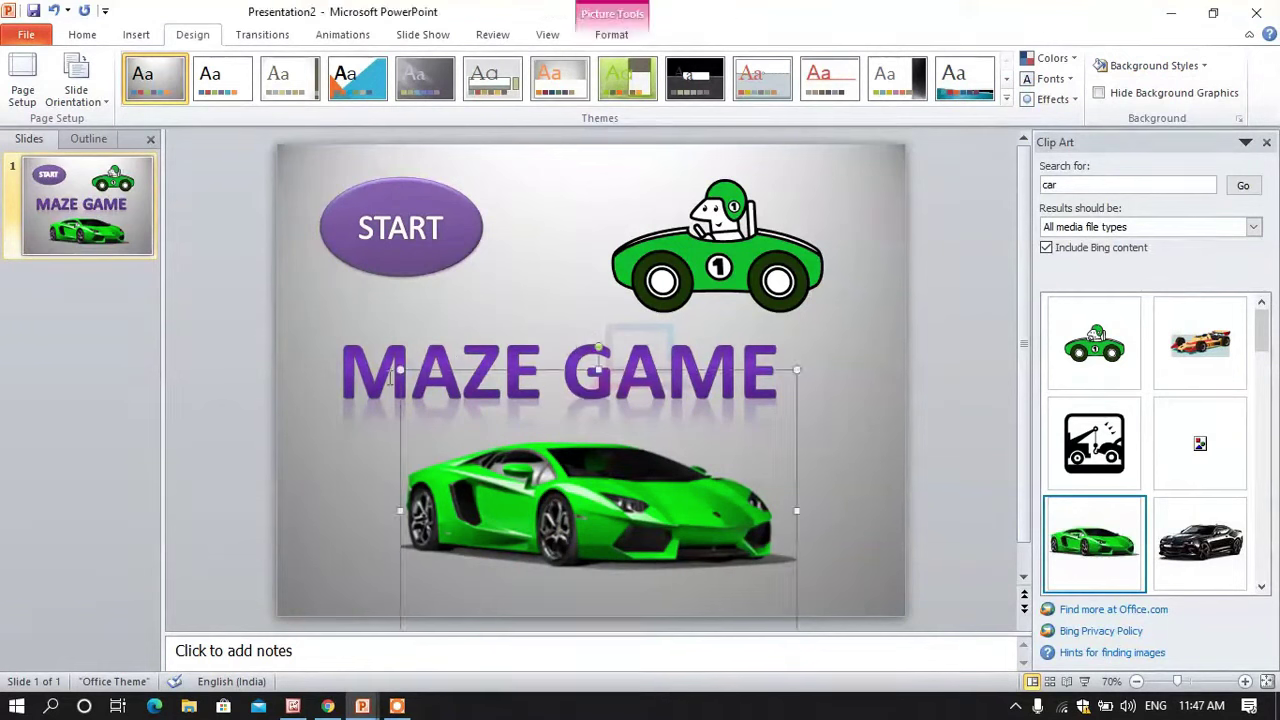
click(427, 251)
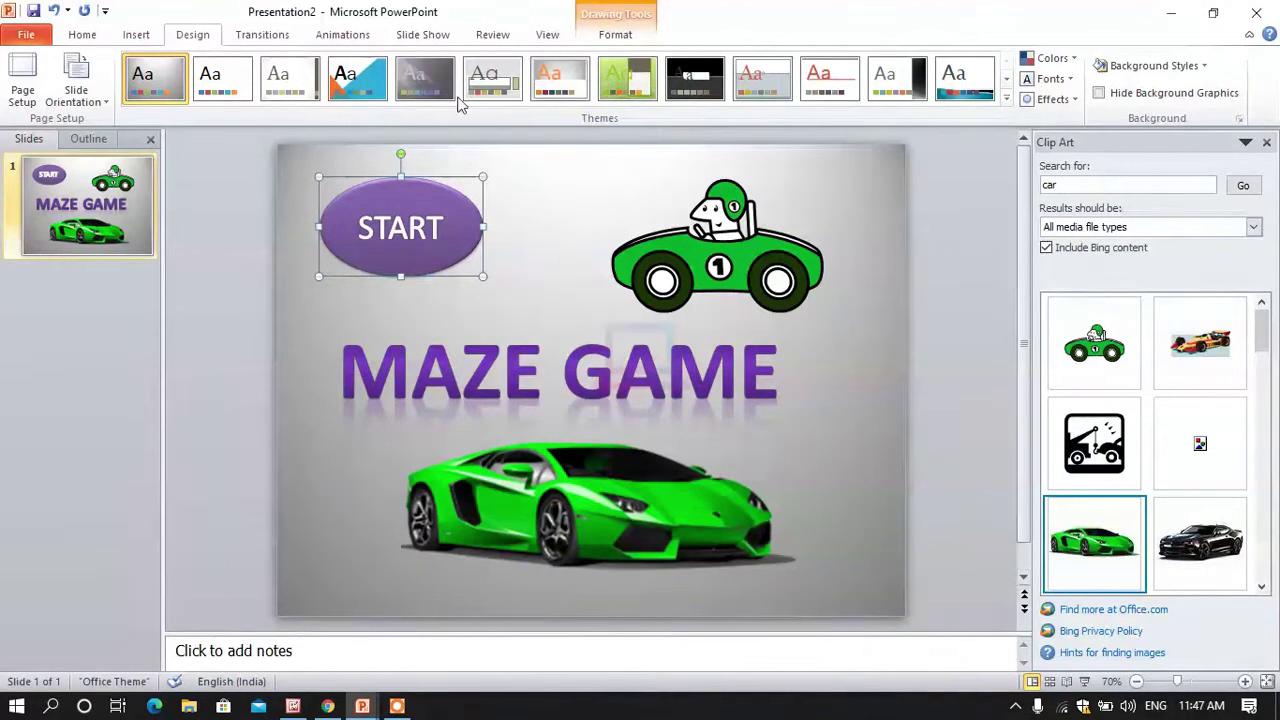
click(617, 36)
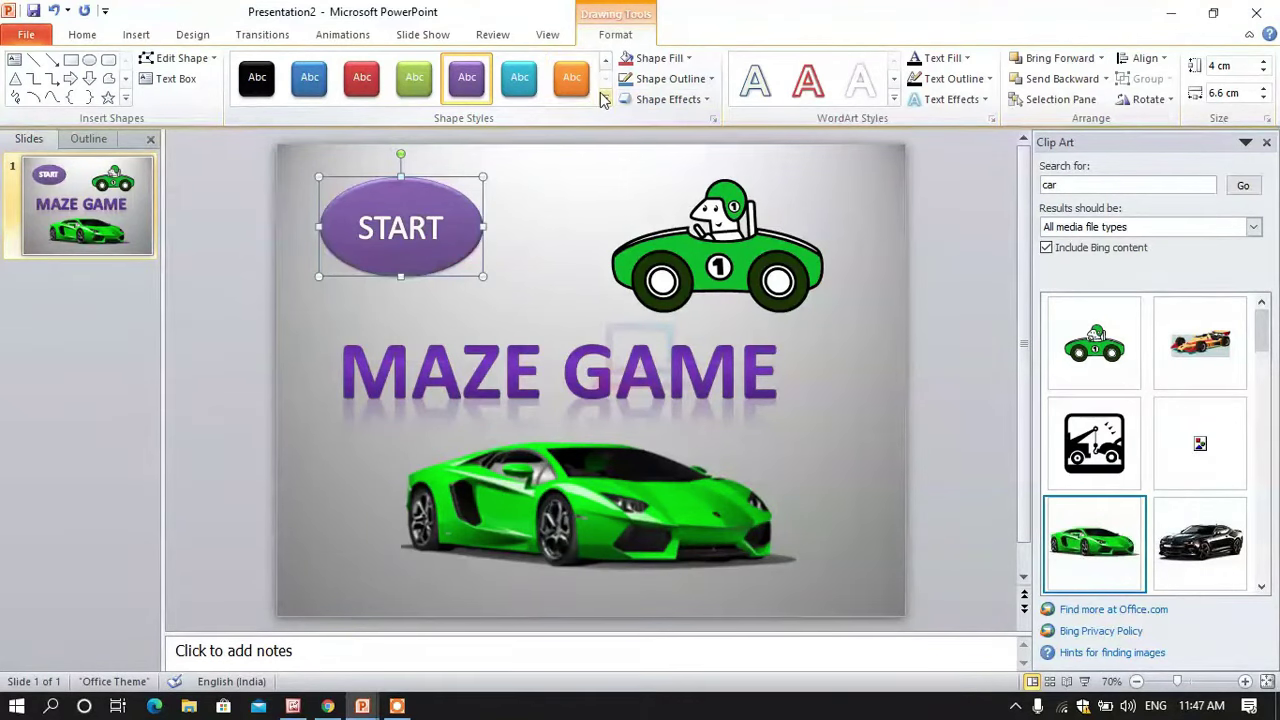
click(604, 98)
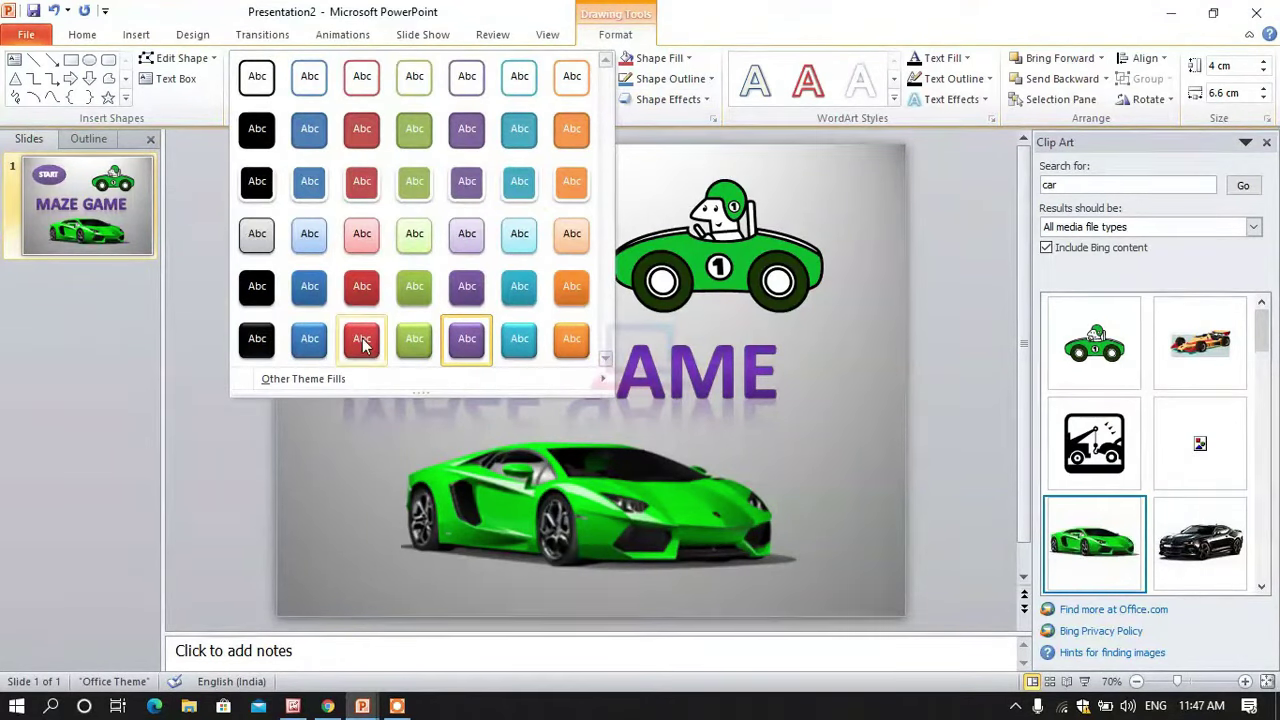
click(308, 342)
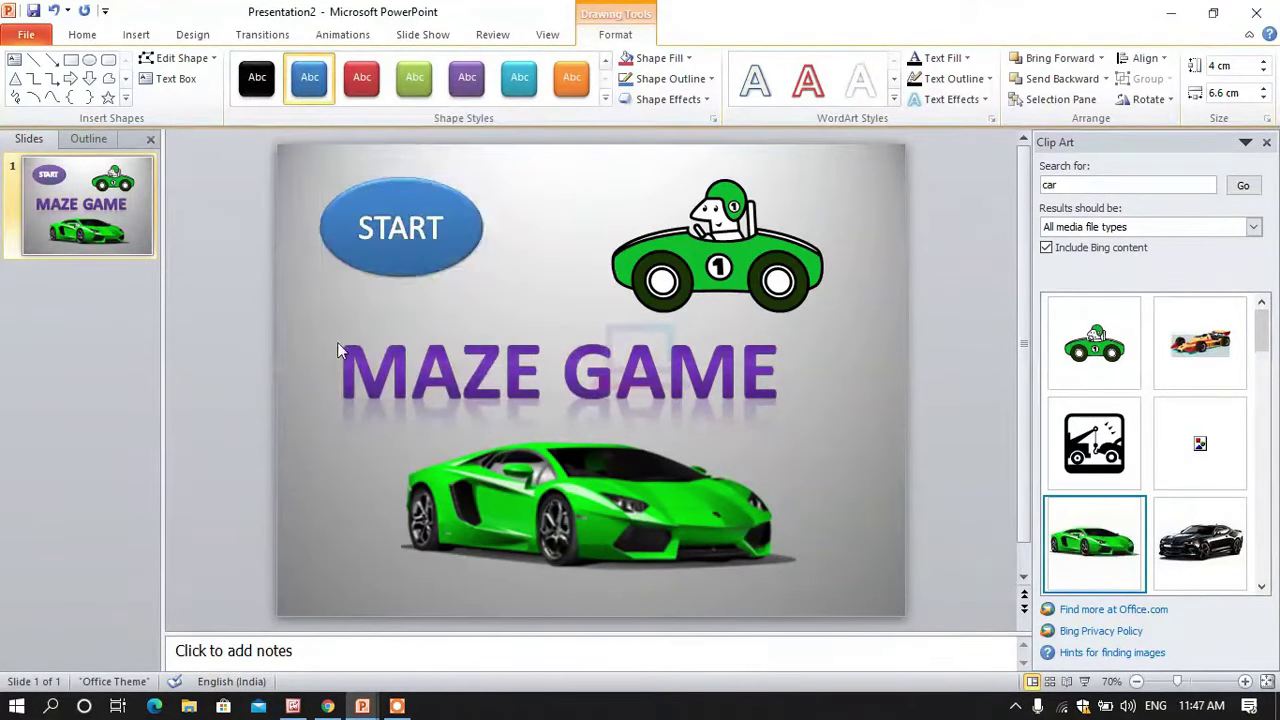
click(921, 360)
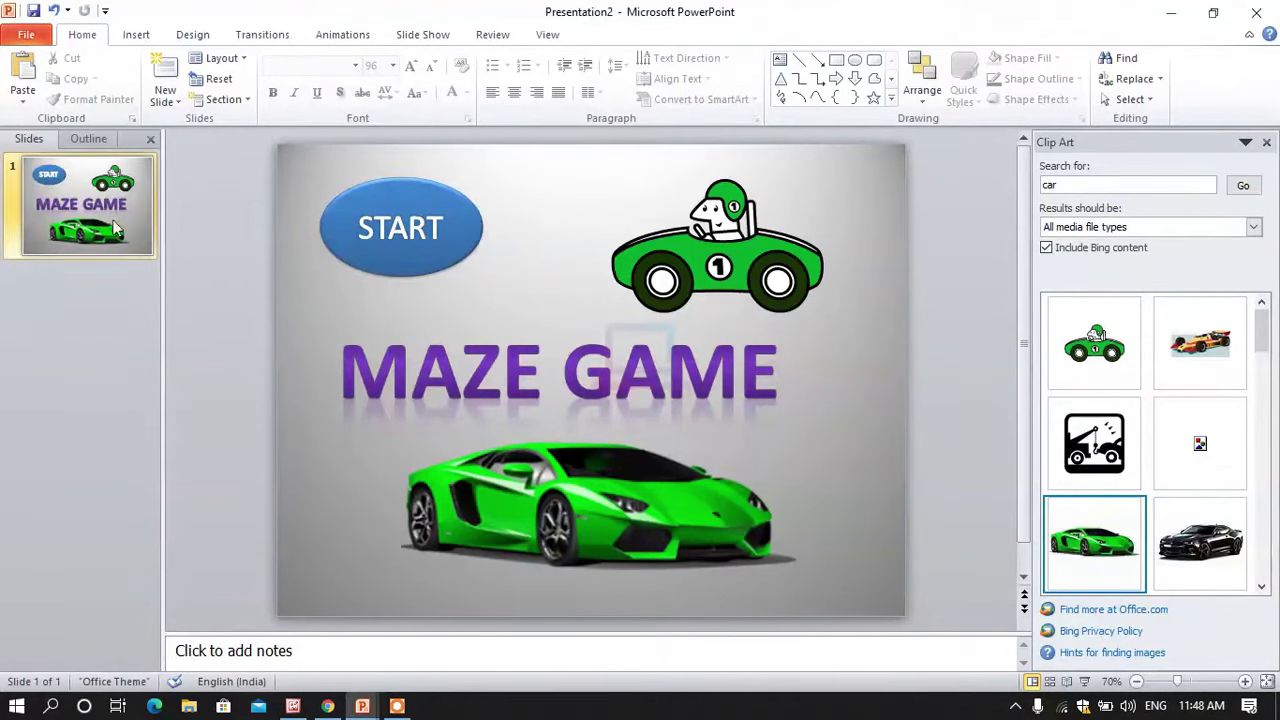
Step: Add a new empty slide with the Blank layout after the title slide
click(171, 105)
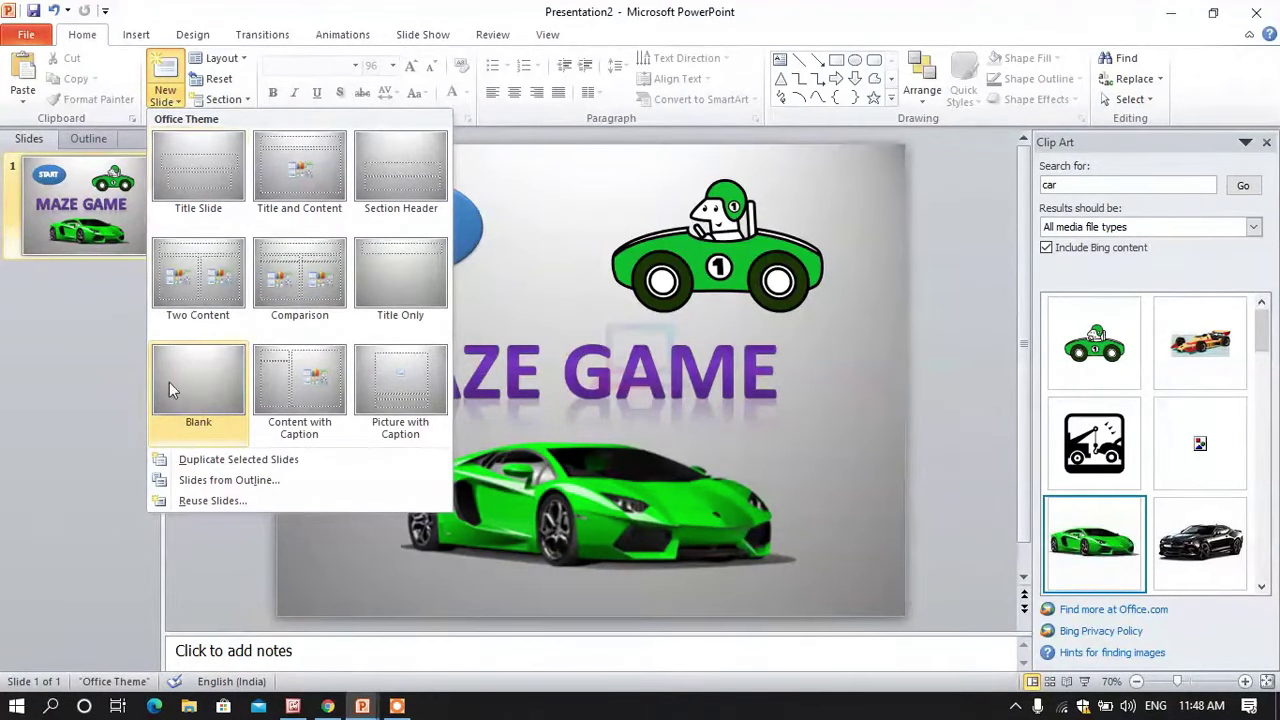
click(106, 380)
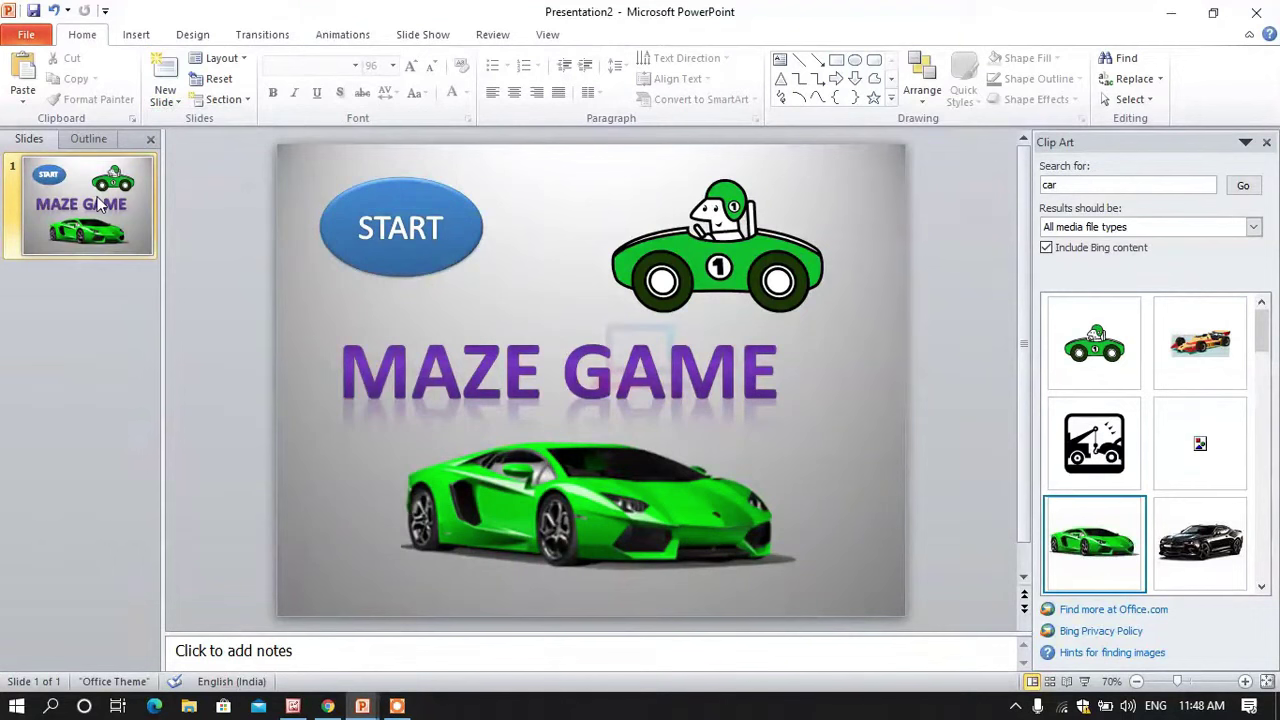
key(Return)
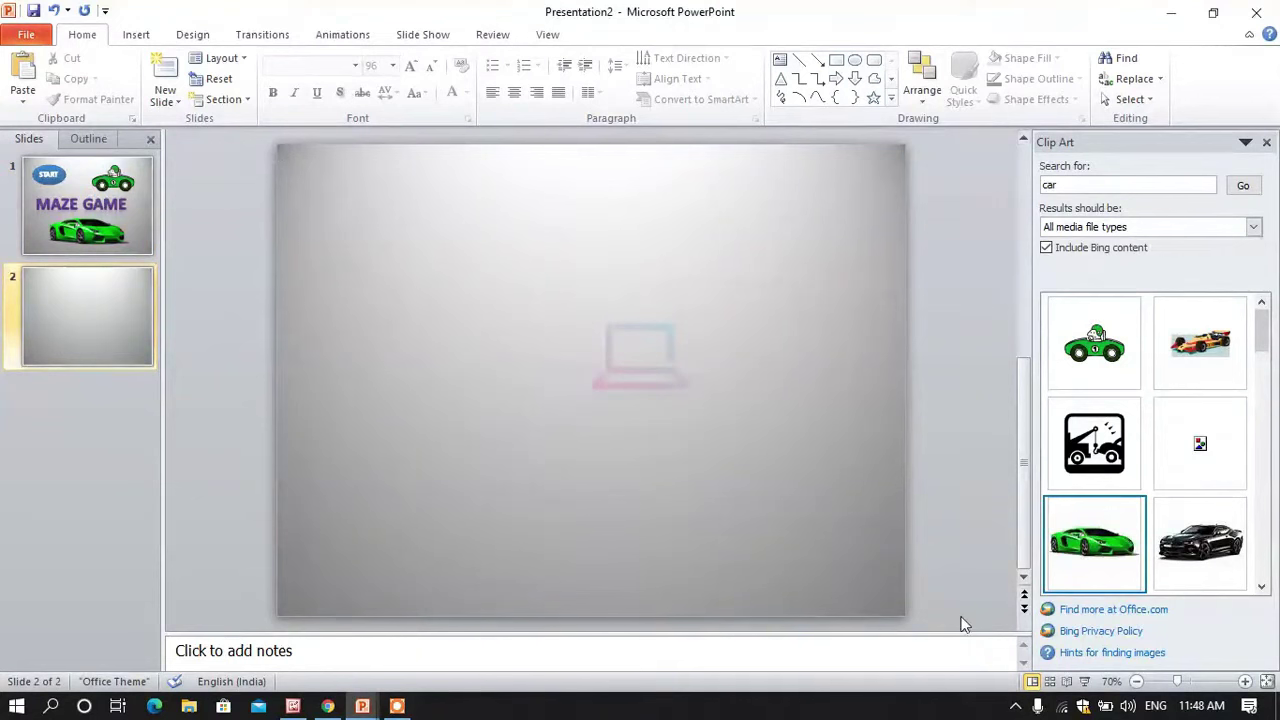
Step: Try the plain white background style on the slides, and switch back to the light grey gradient style
click(139, 36)
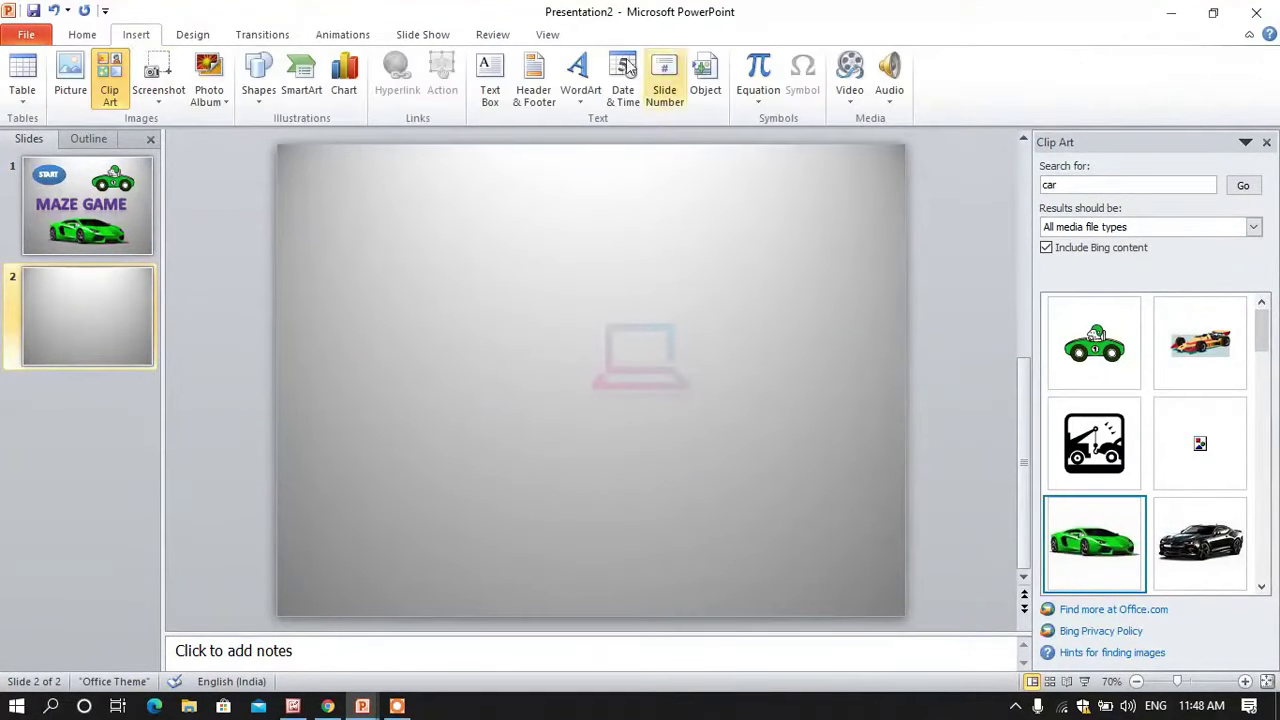
click(193, 34)
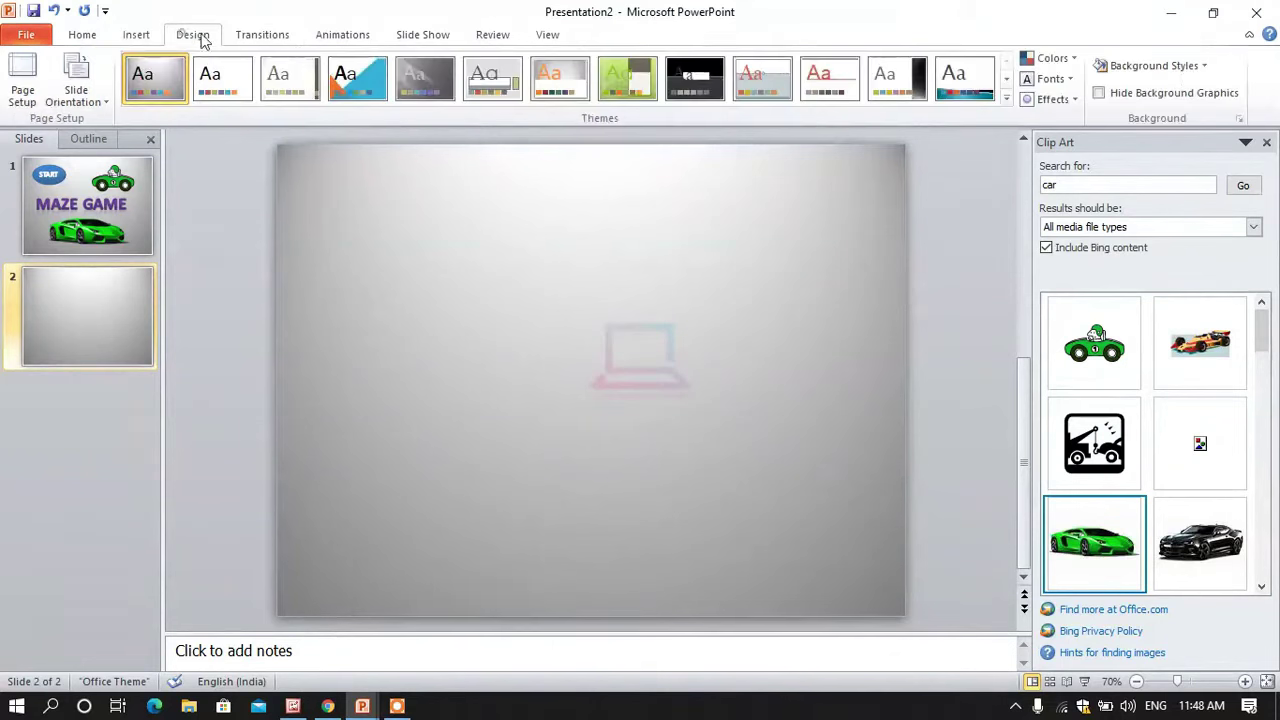
click(1155, 66)
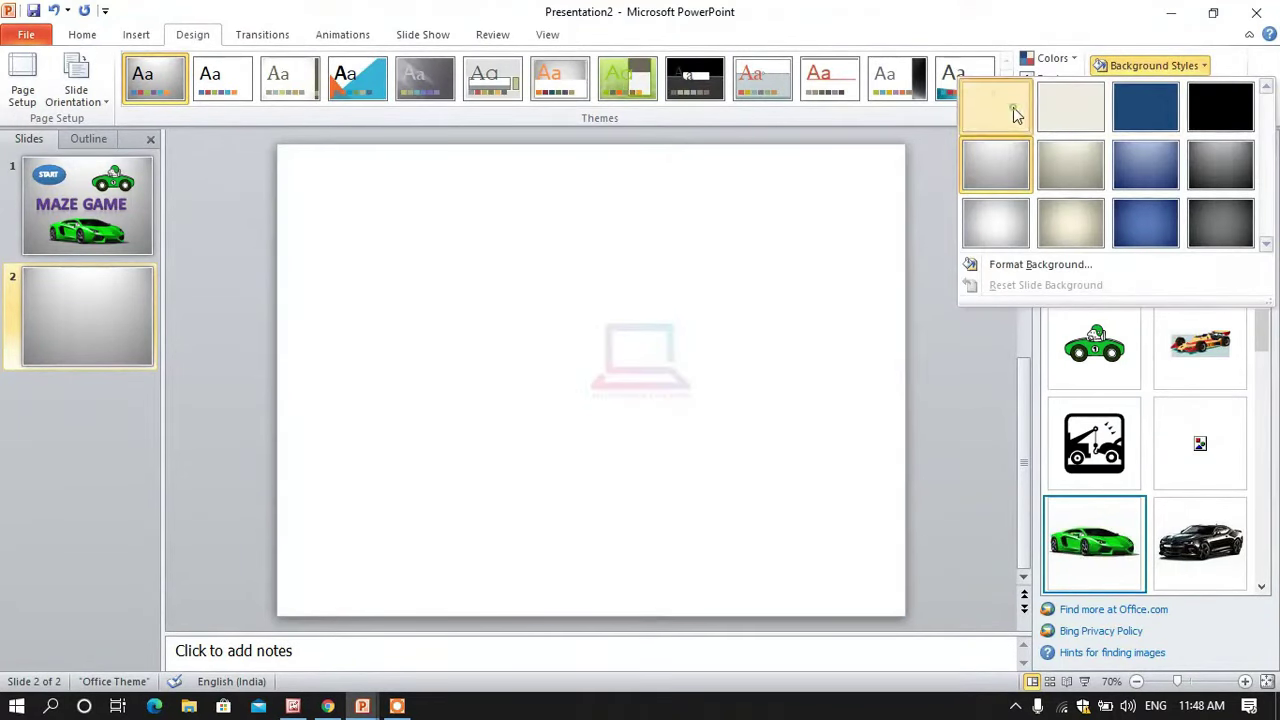
click(1013, 107)
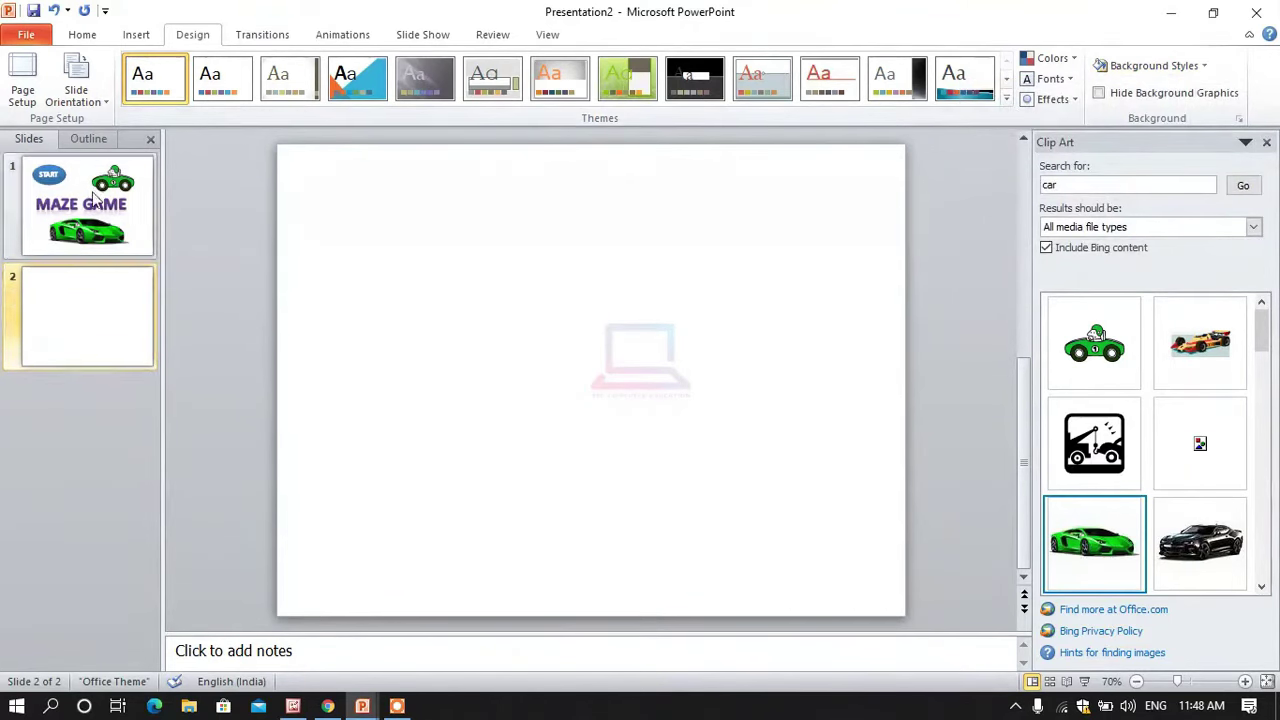
click(1150, 65)
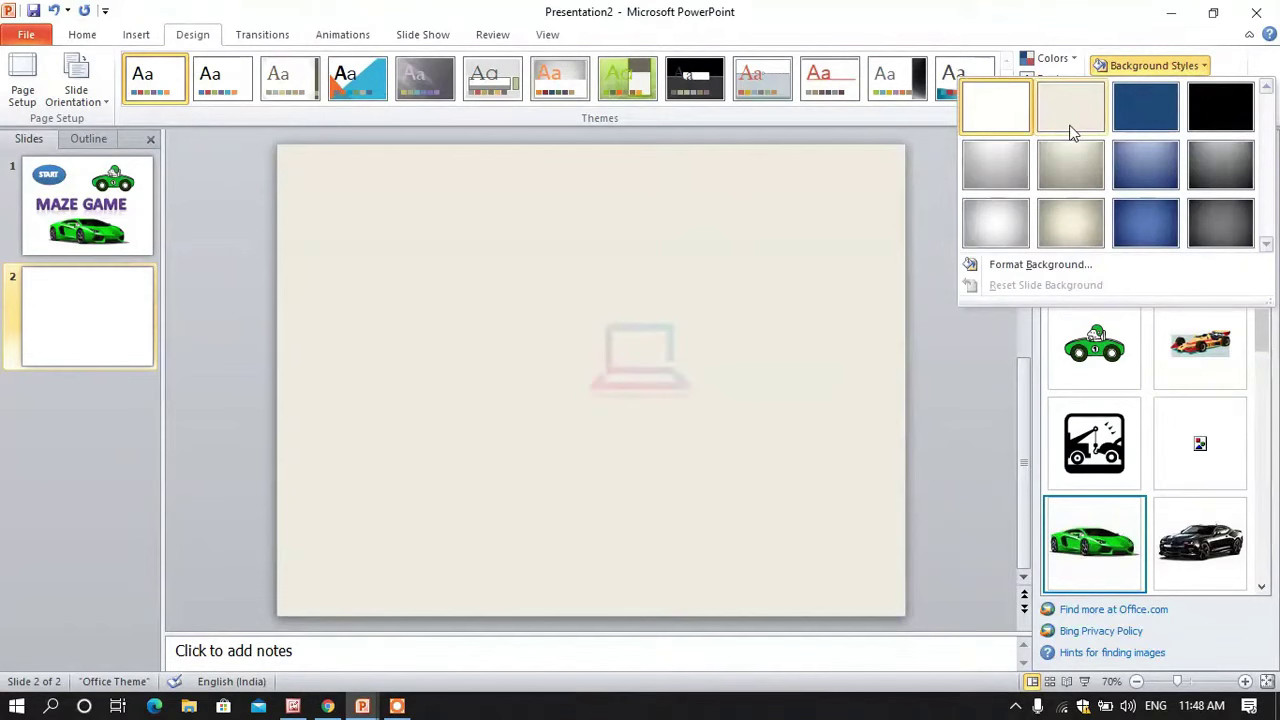
click(1014, 176)
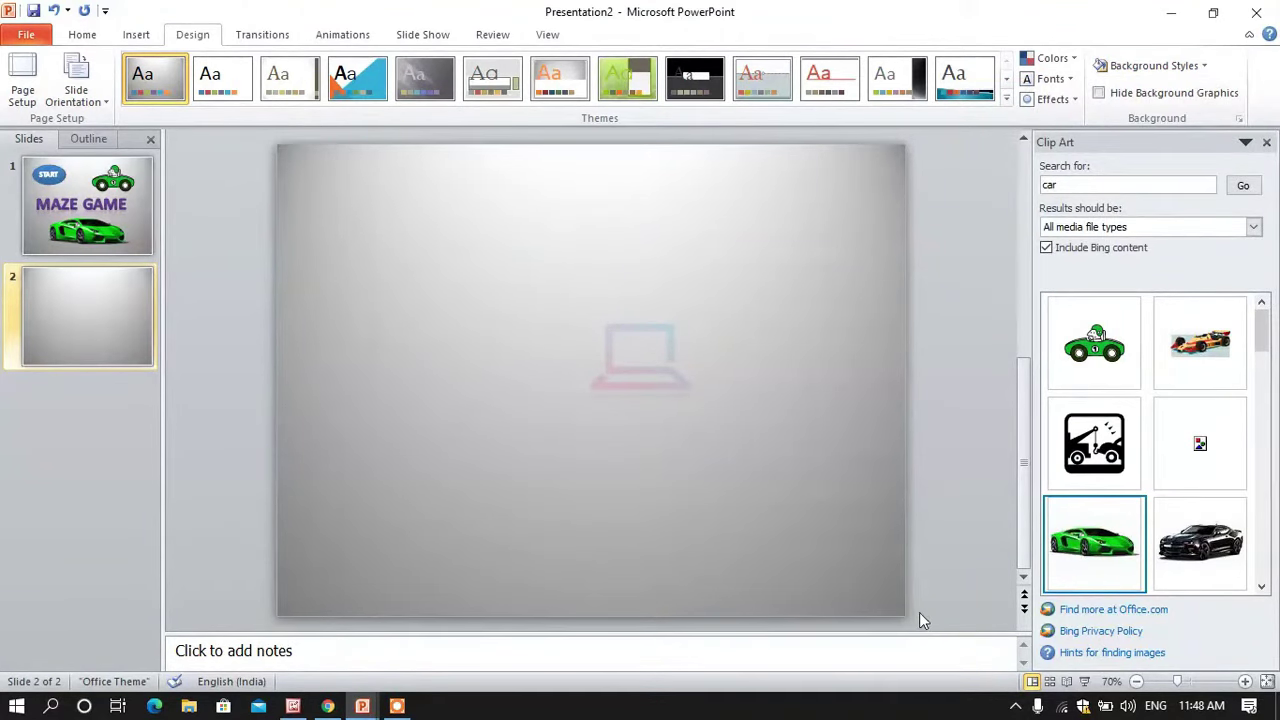
Step: Draw a rectangle about 19.05 cm high and 25.7 cm wide covering the whole second slide
click(137, 34)
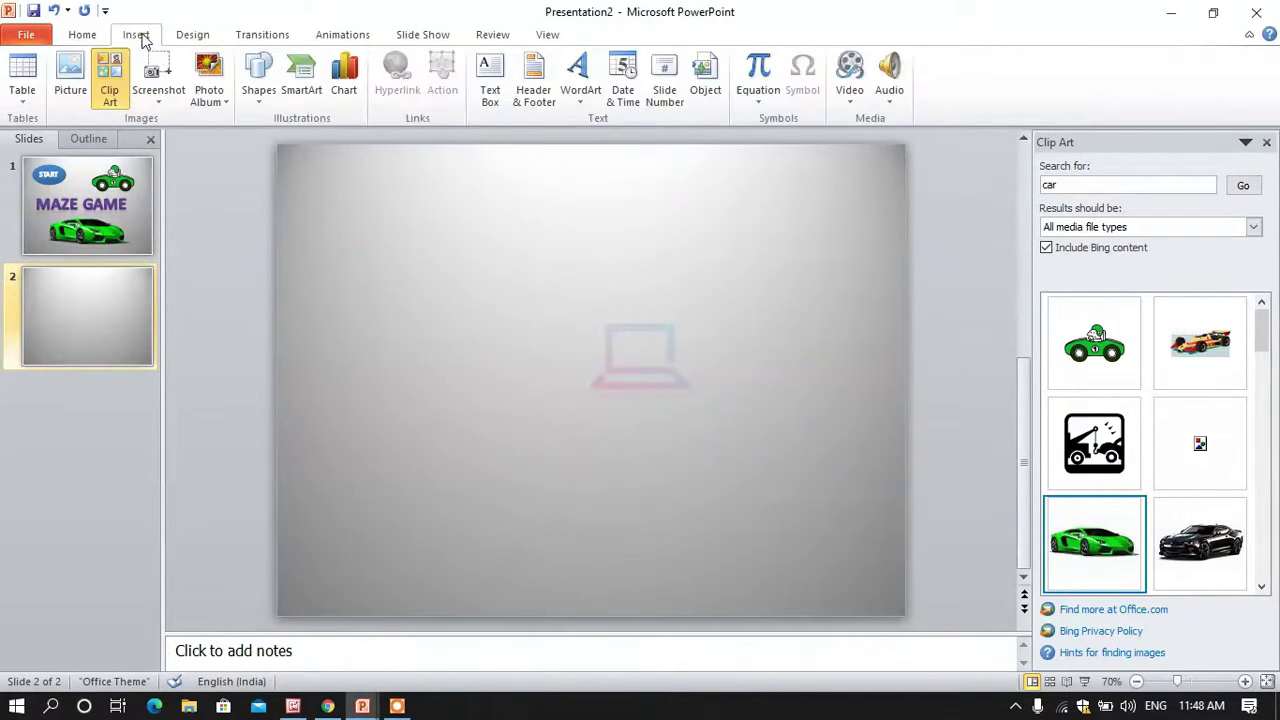
click(262, 92)
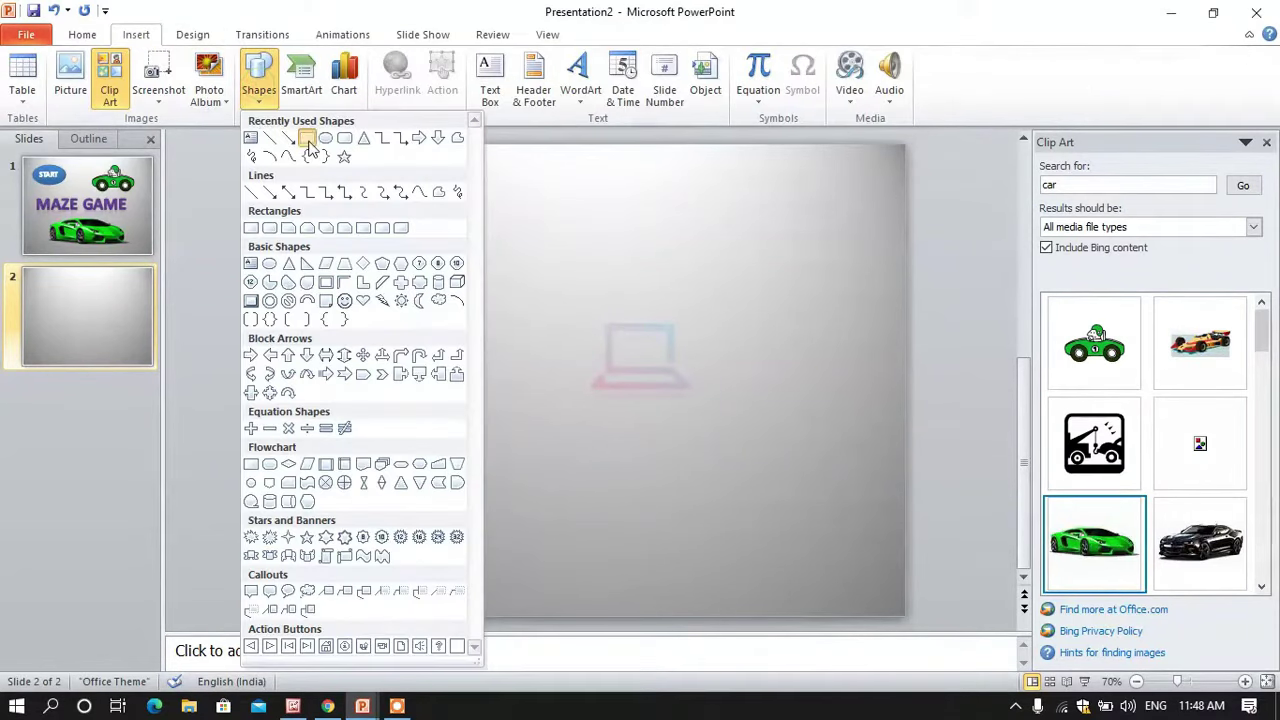
click(308, 145)
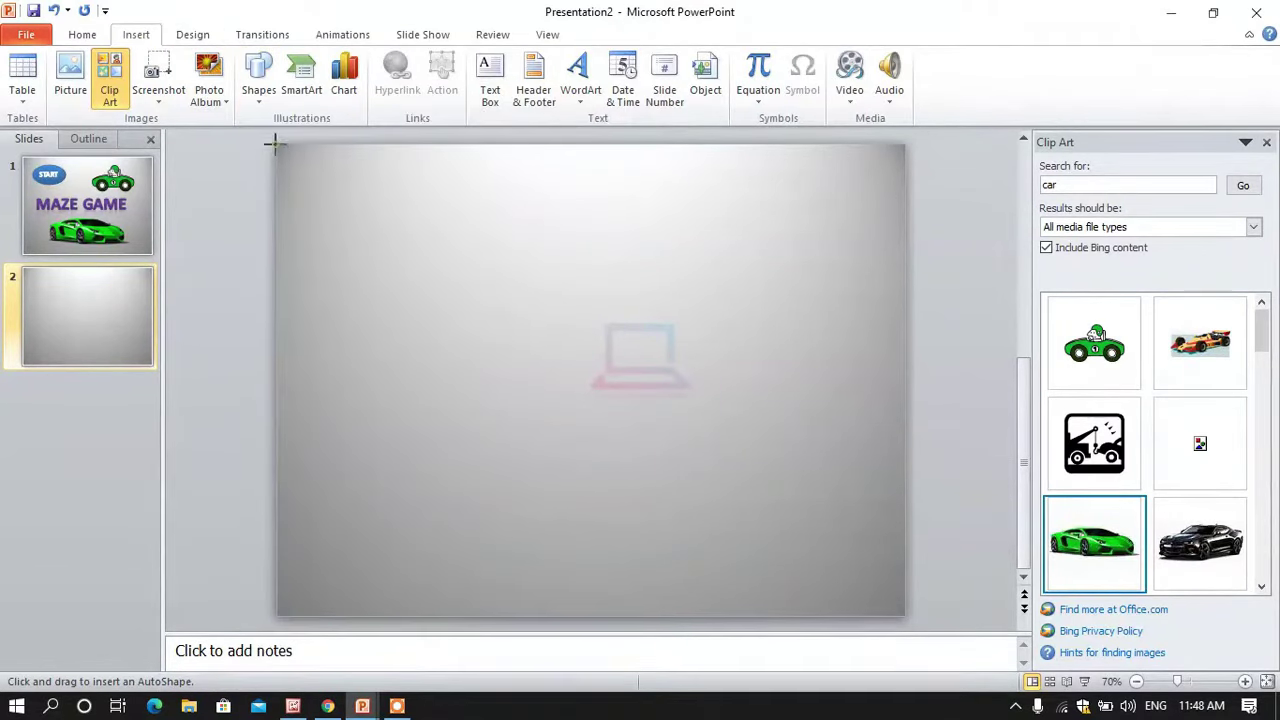
drag(274, 144, 913, 616)
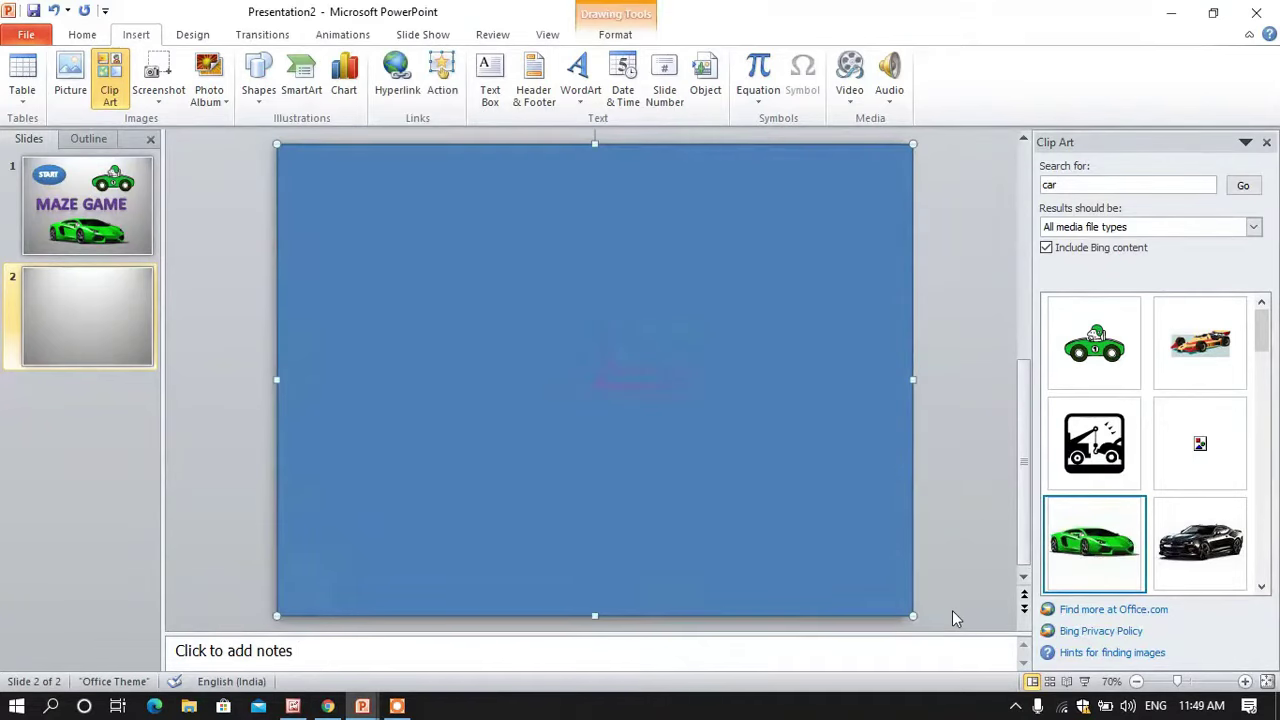
Step: Give the slide-sized rectangle a pattern fill with the sparse dotted pattern
click(610, 36)
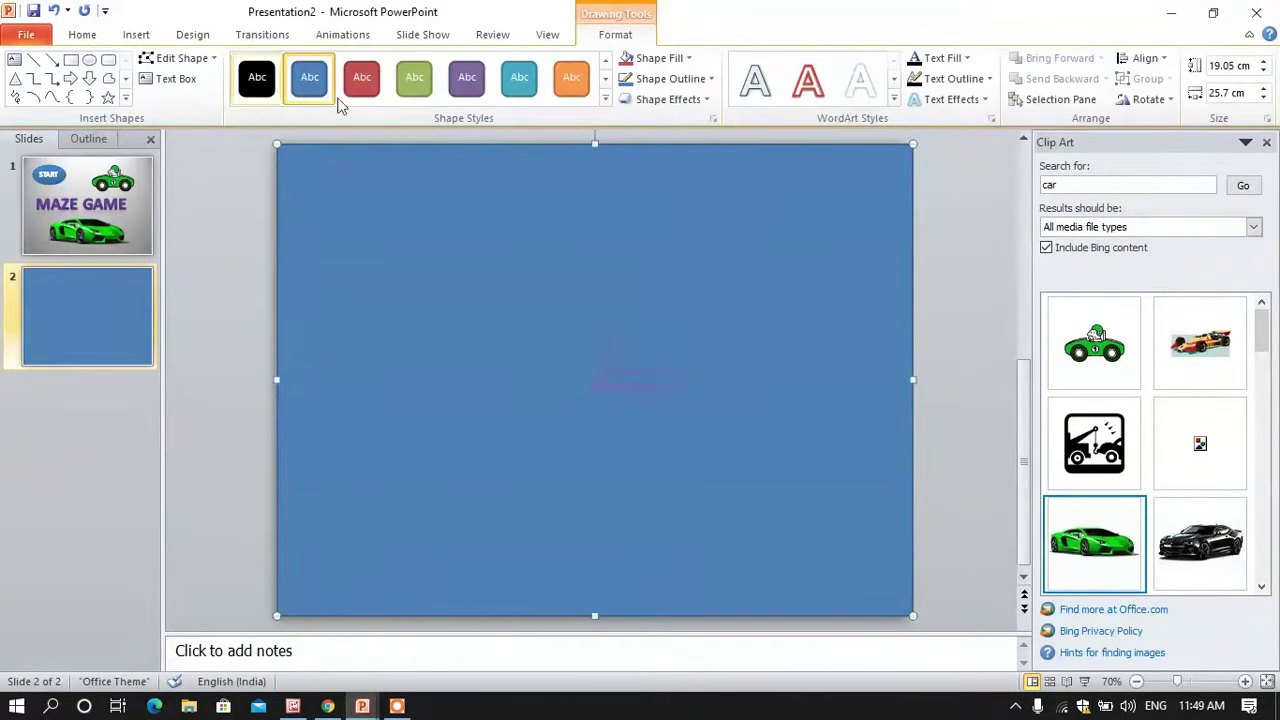
click(687, 63)
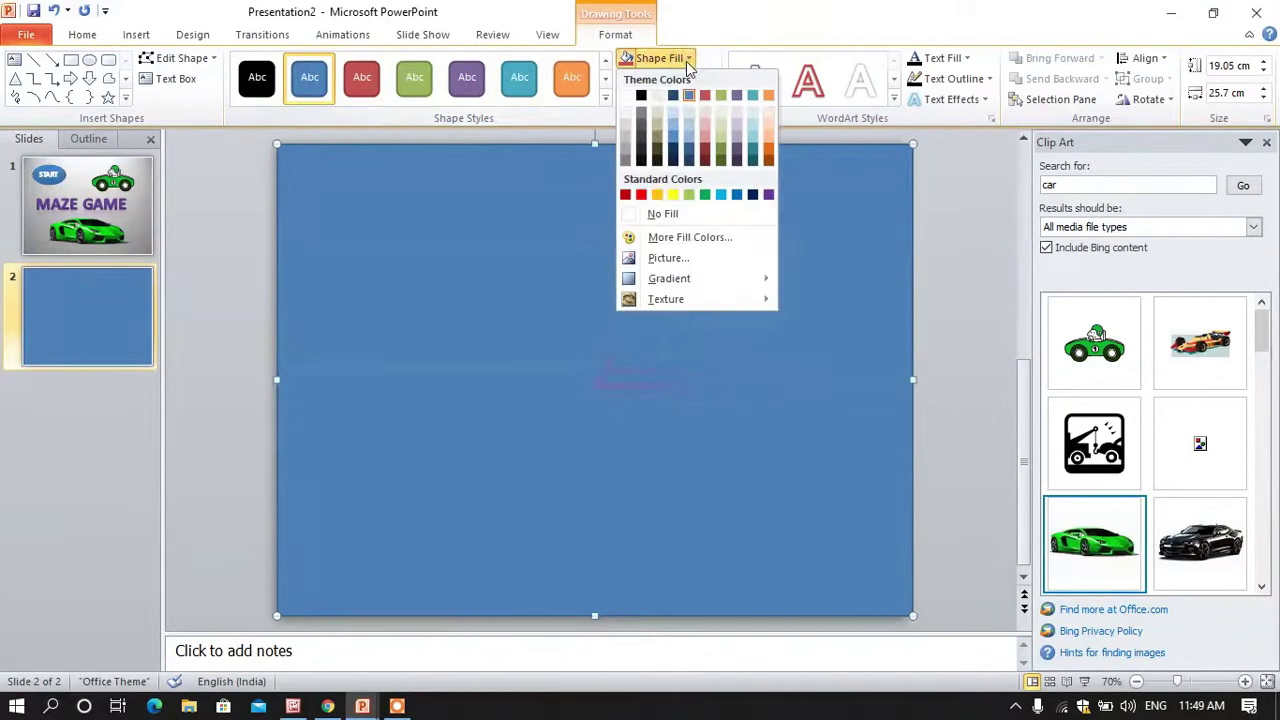
mouse_move(695, 278)
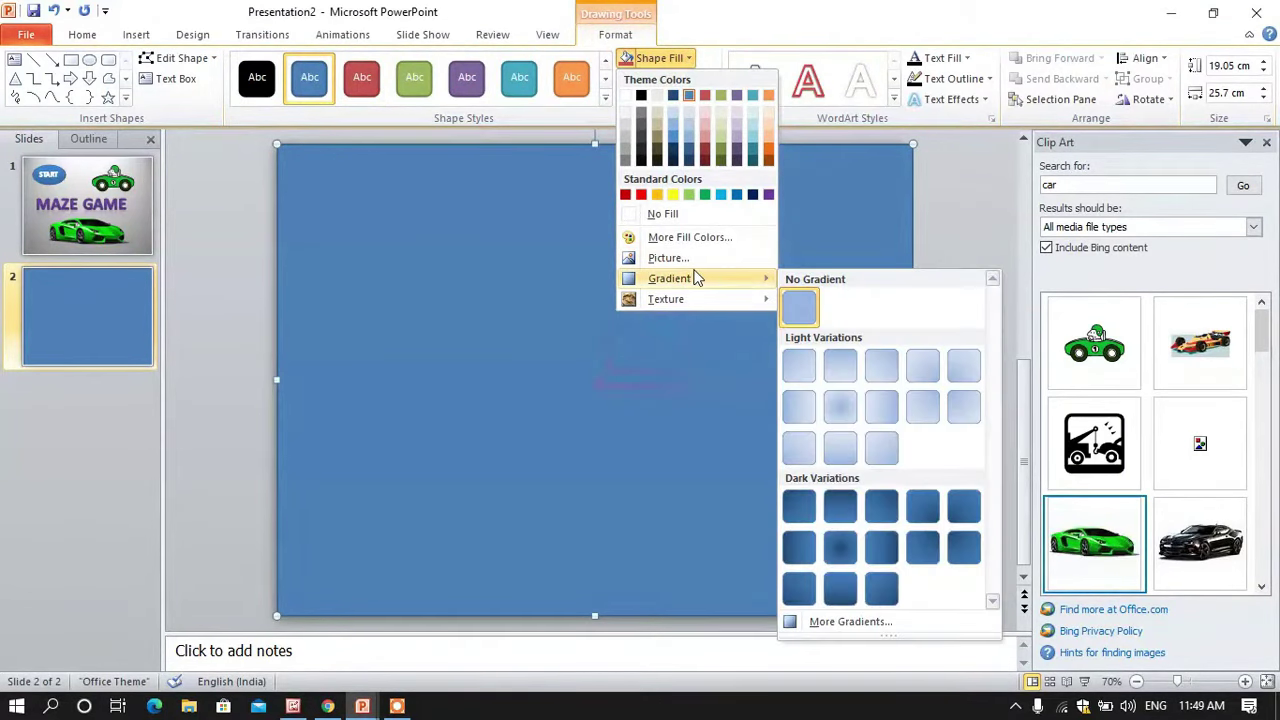
mouse_move(678, 301)
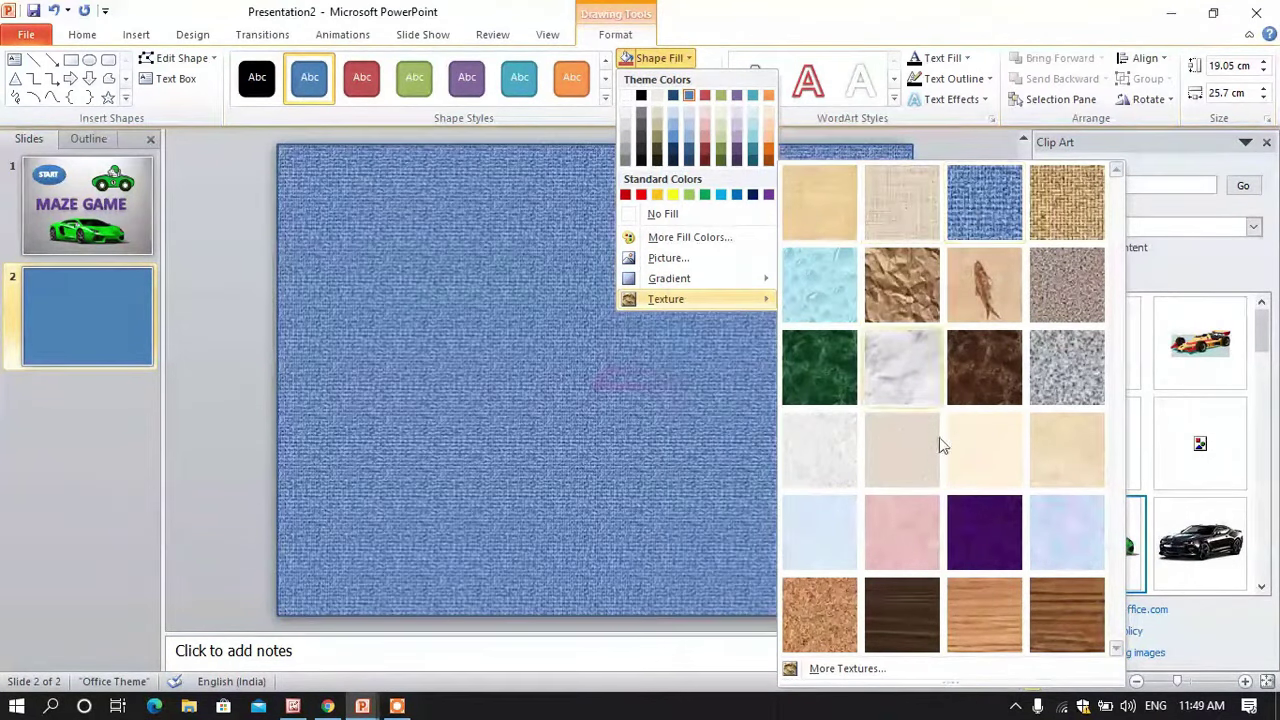
click(842, 676)
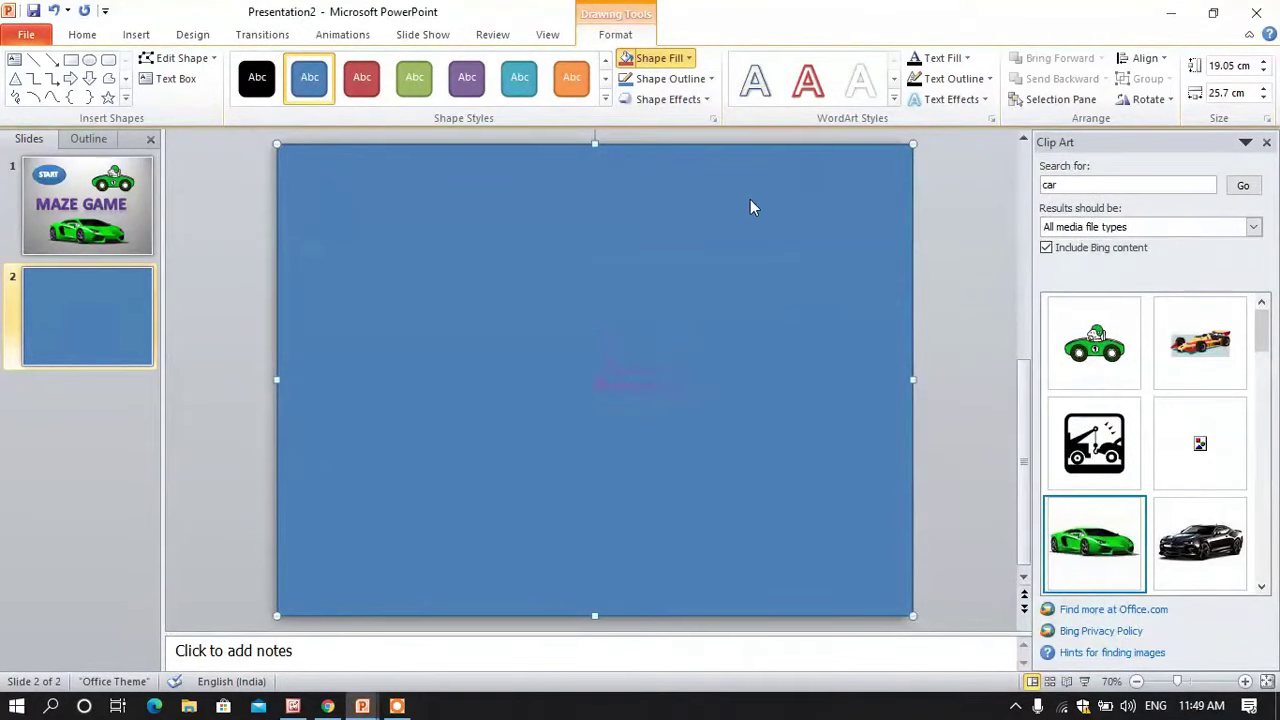
drag(646, 134, 1065, 107)
click(956, 233)
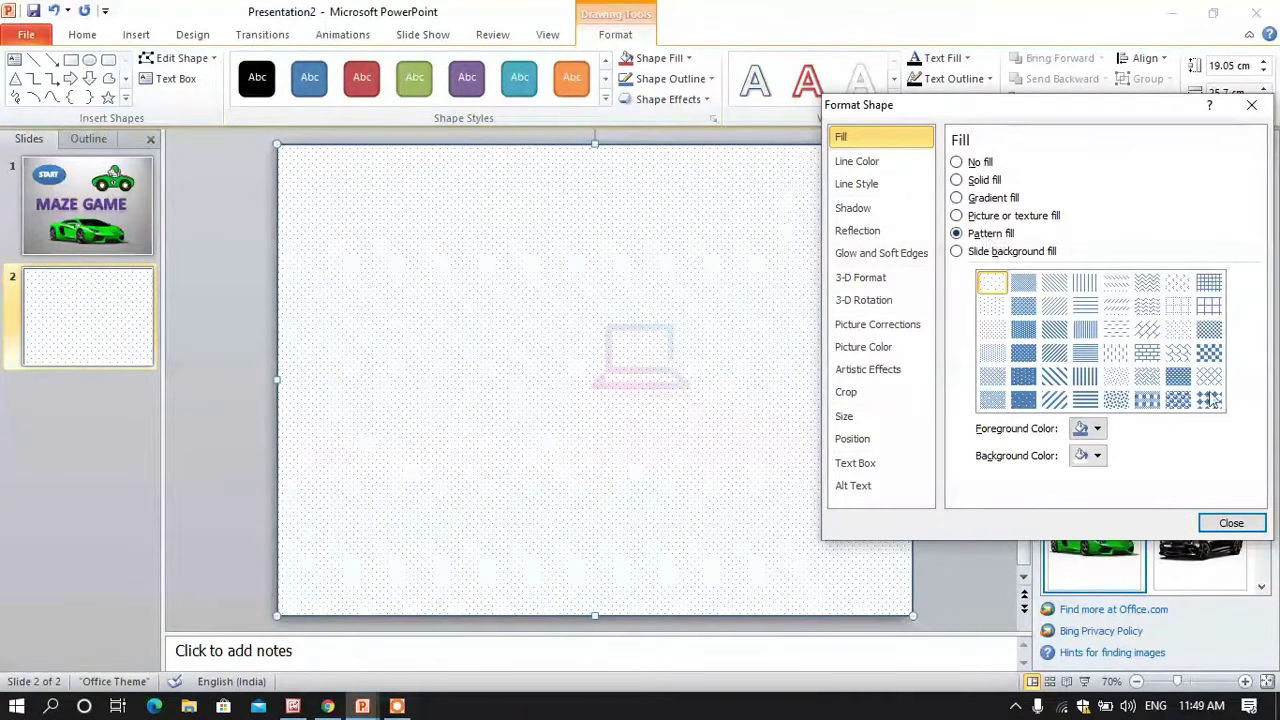
Step: Set the pattern fill's foreground colour to white and its background colour to black
click(1097, 430)
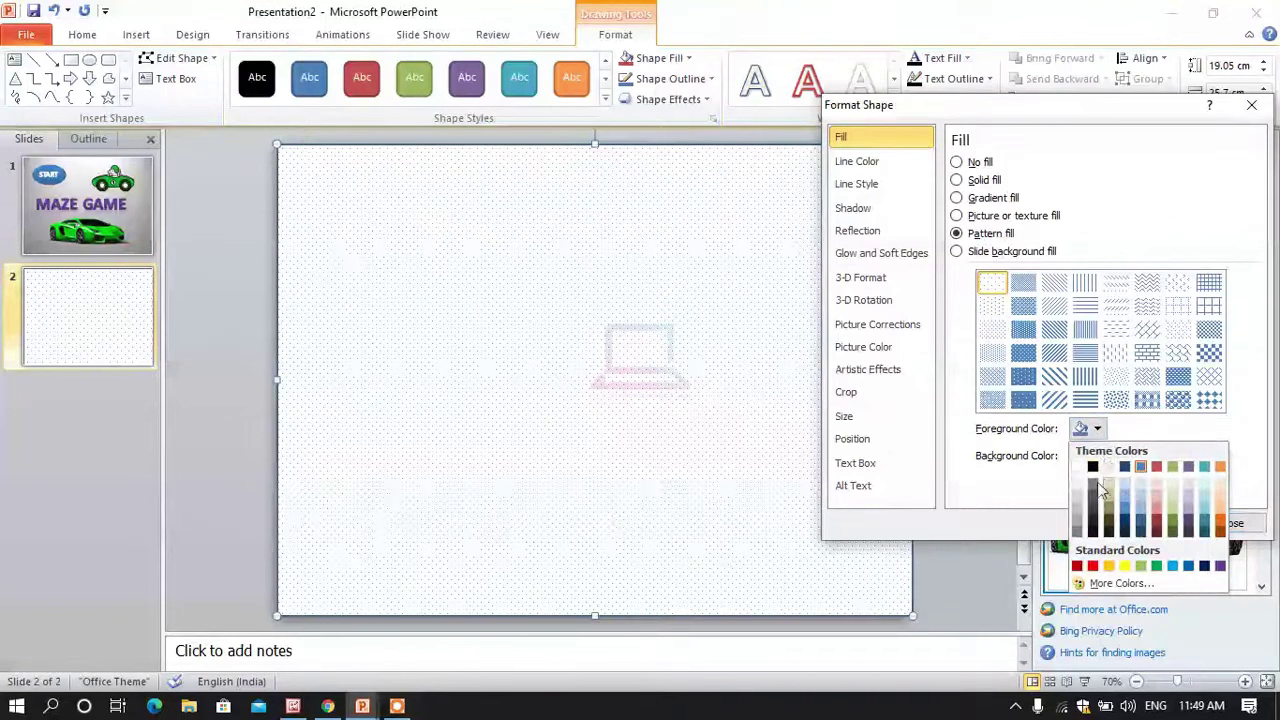
click(1077, 467)
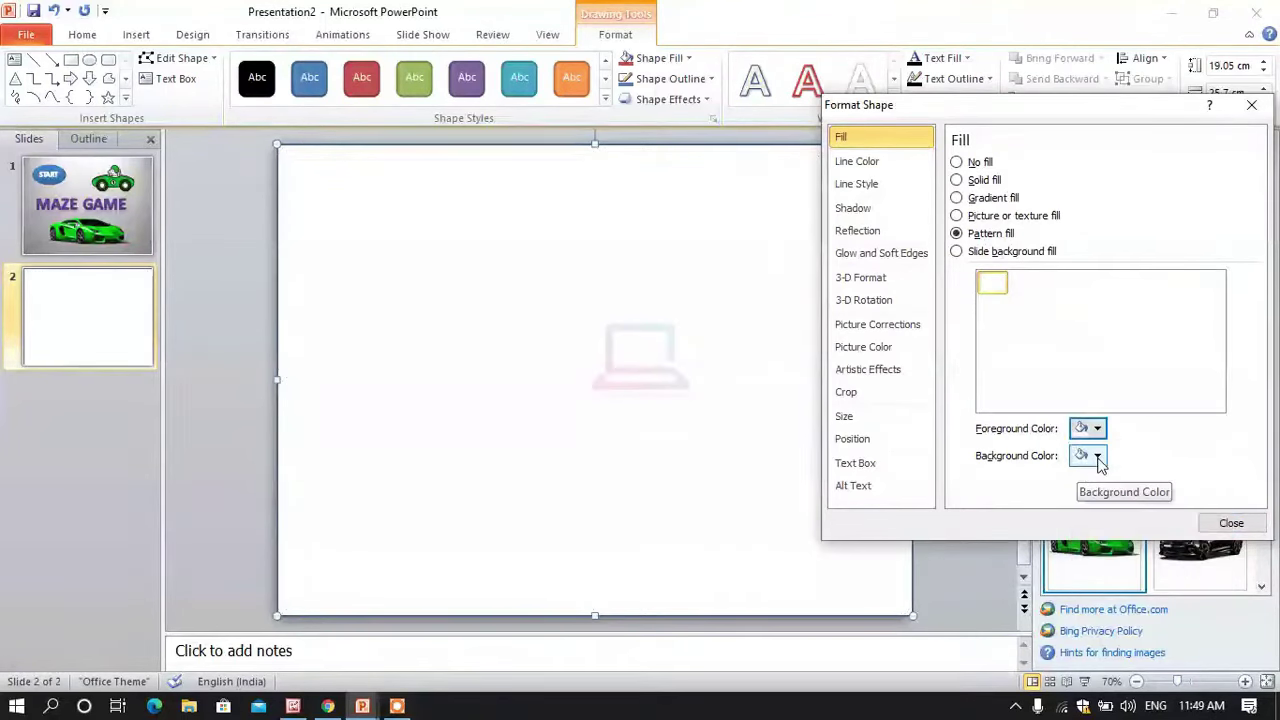
click(1097, 457)
click(1093, 494)
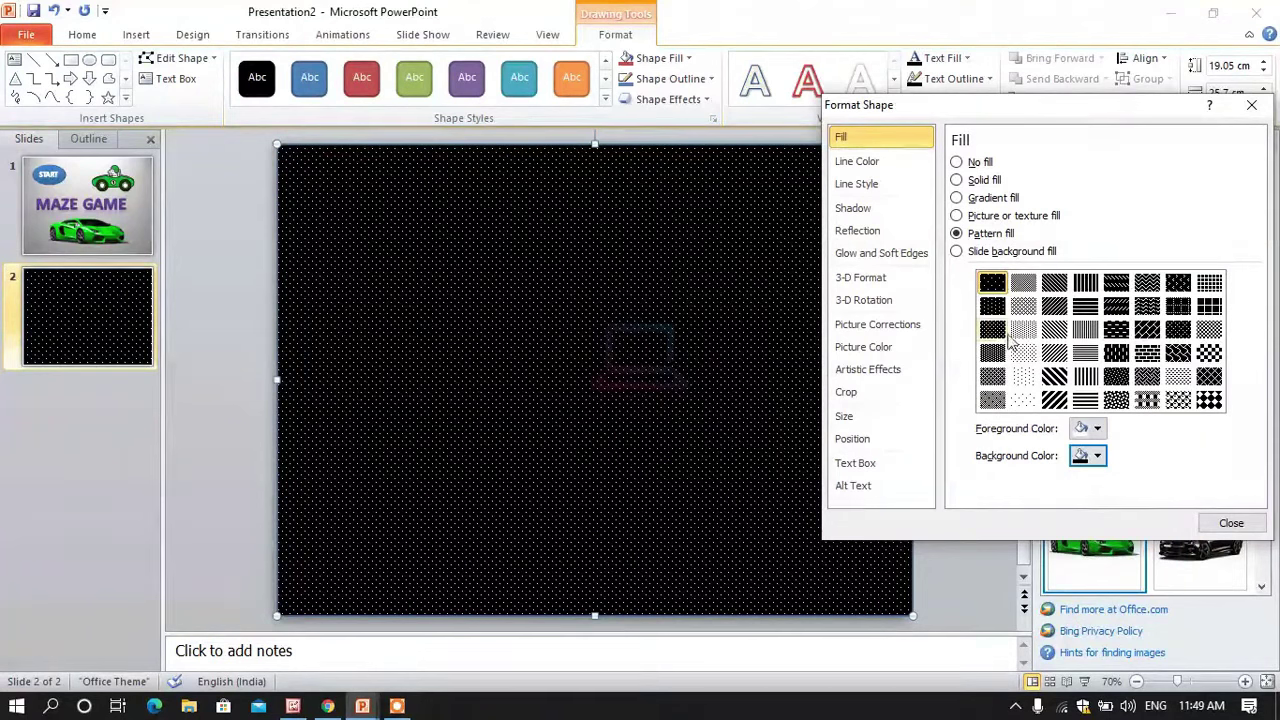
Step: Try yellow as the pattern's foreground colour, return it to white, and close the shape formatting settings
click(1097, 429)
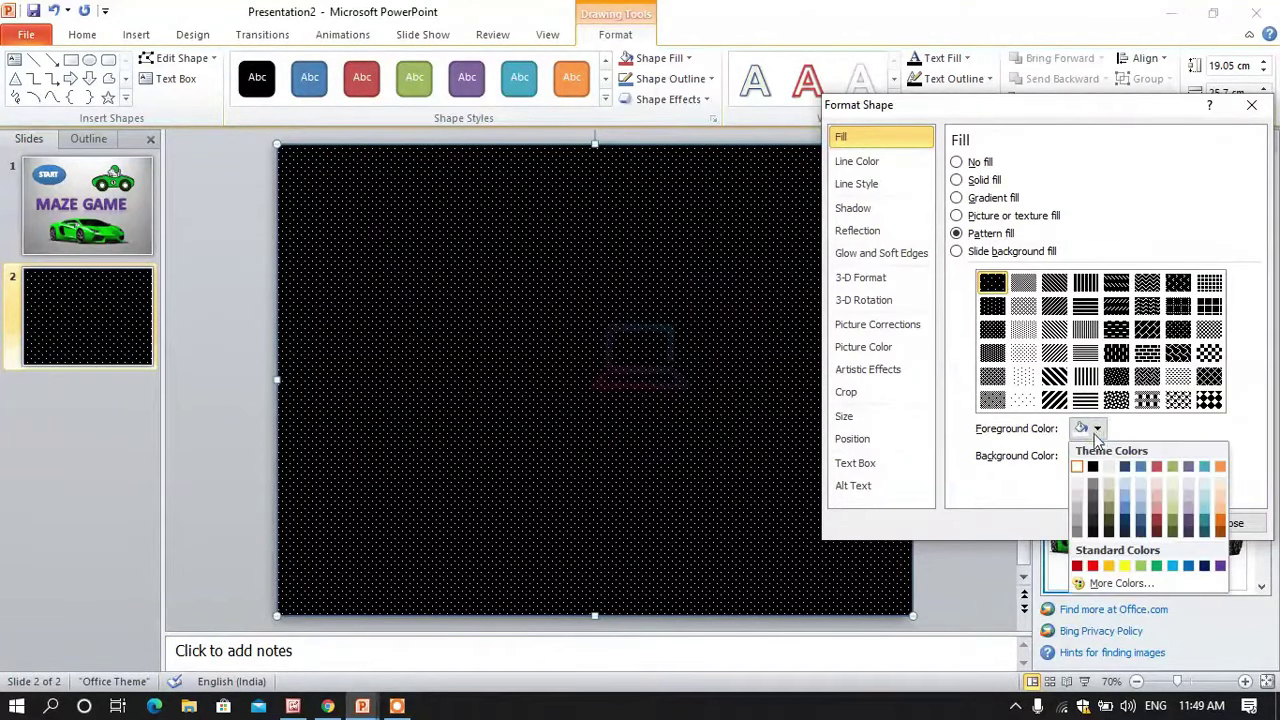
click(1124, 567)
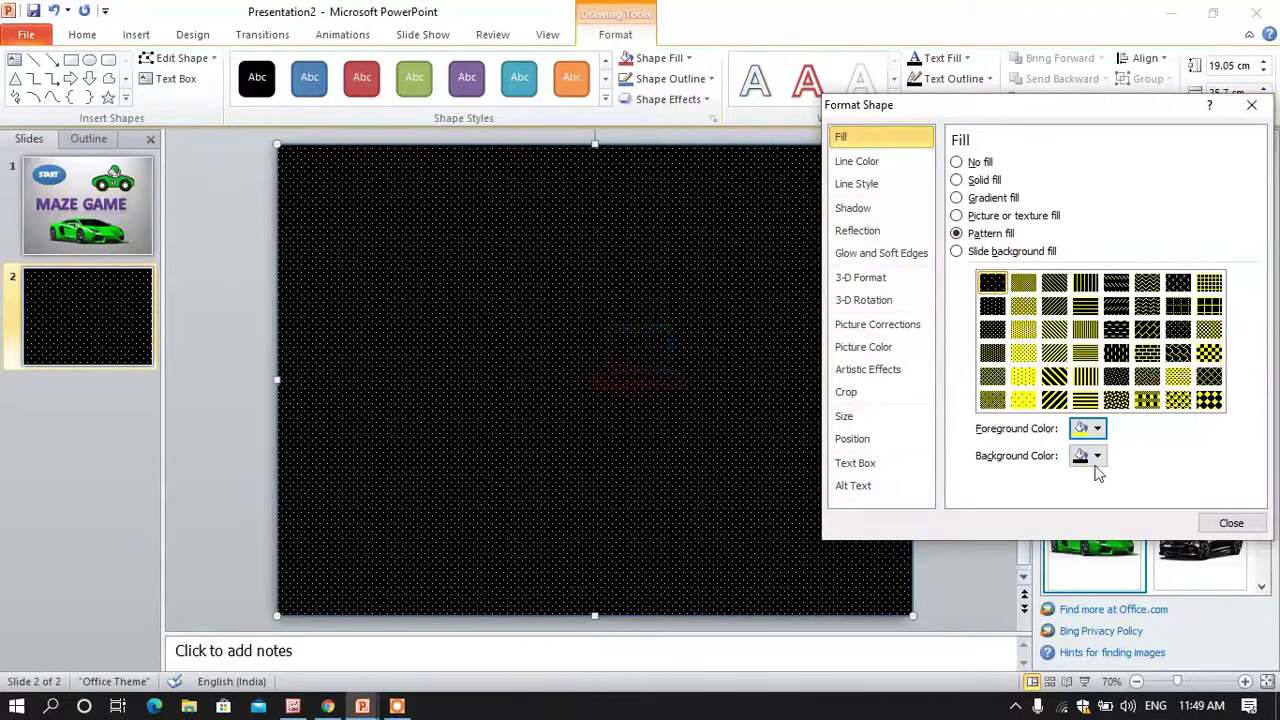
click(1097, 434)
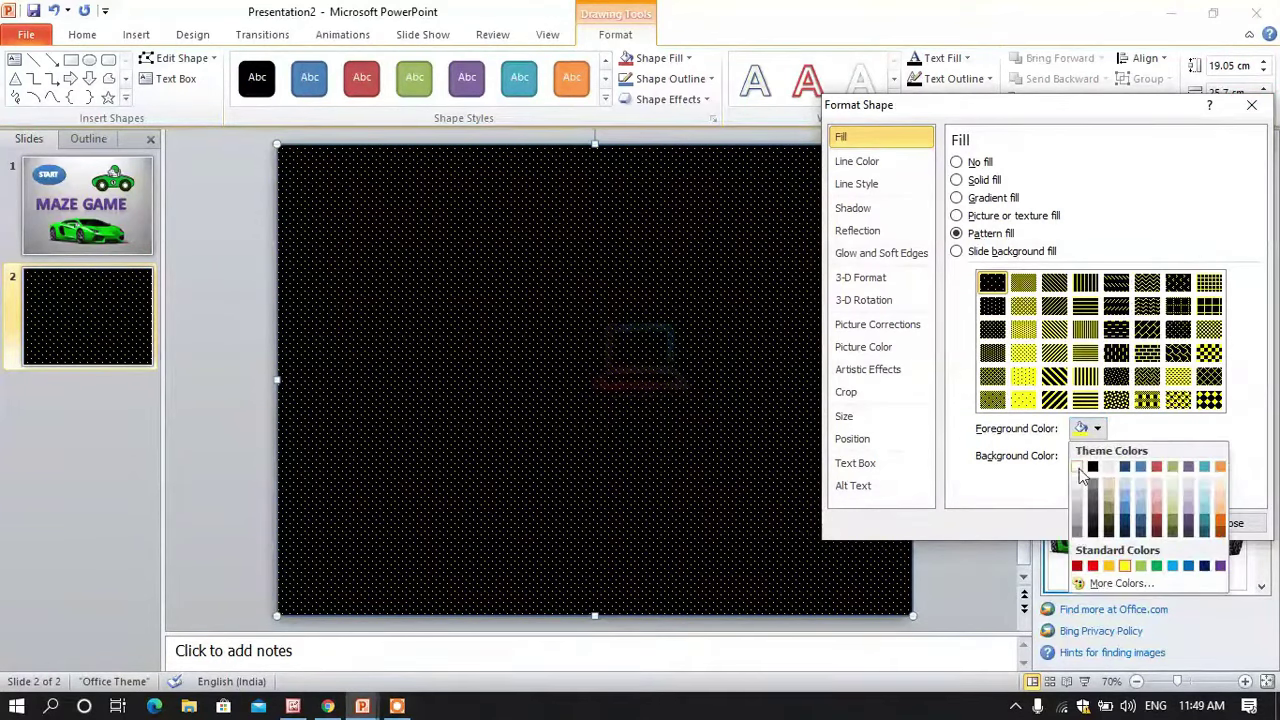
click(1077, 466)
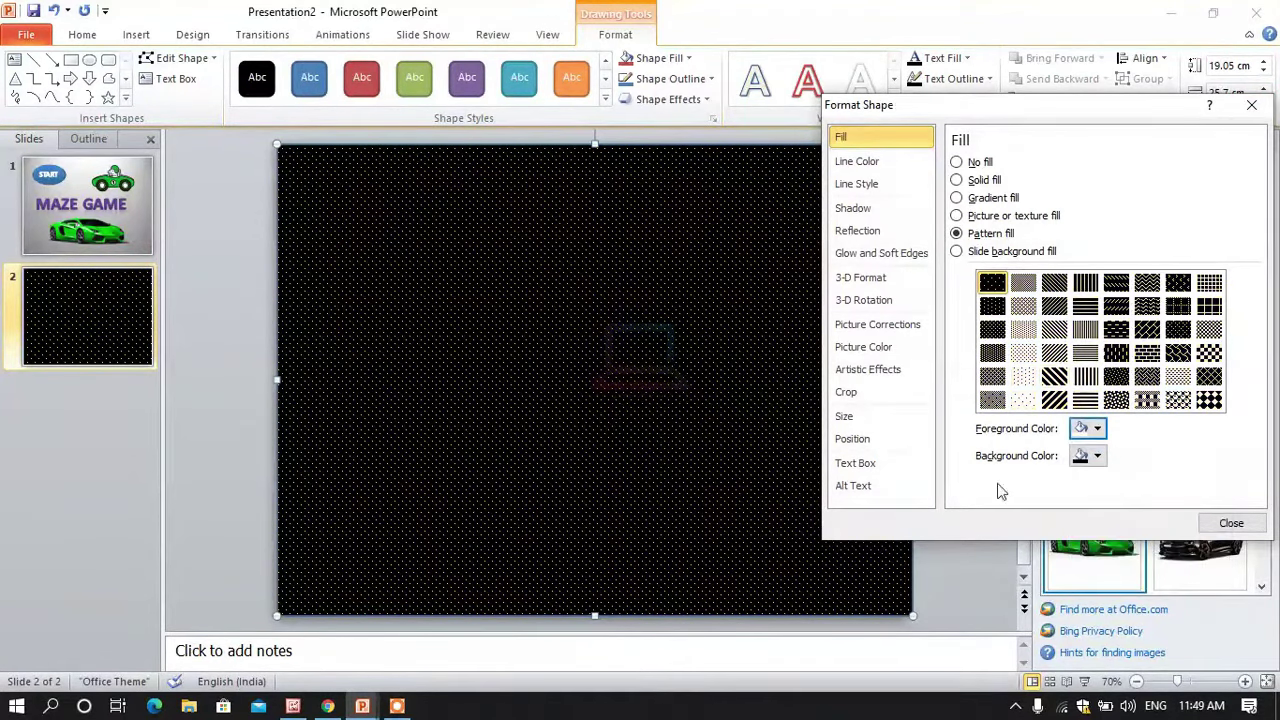
click(1231, 523)
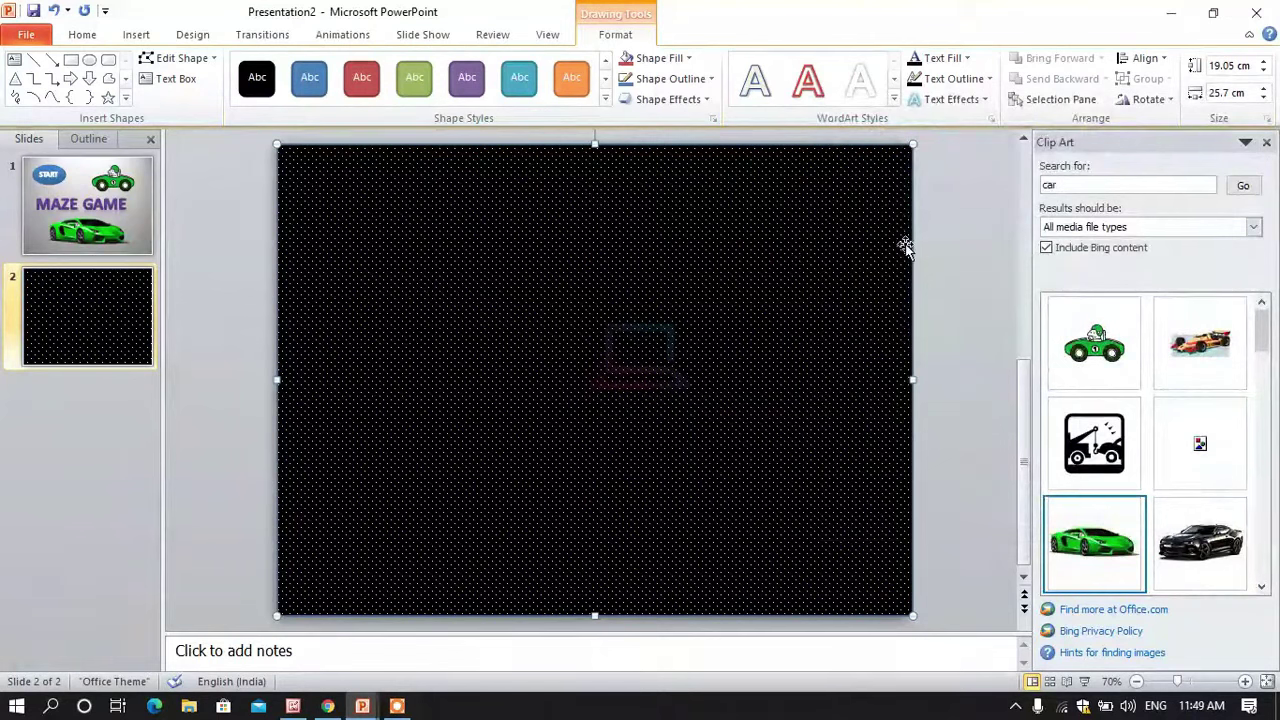
click(974, 340)
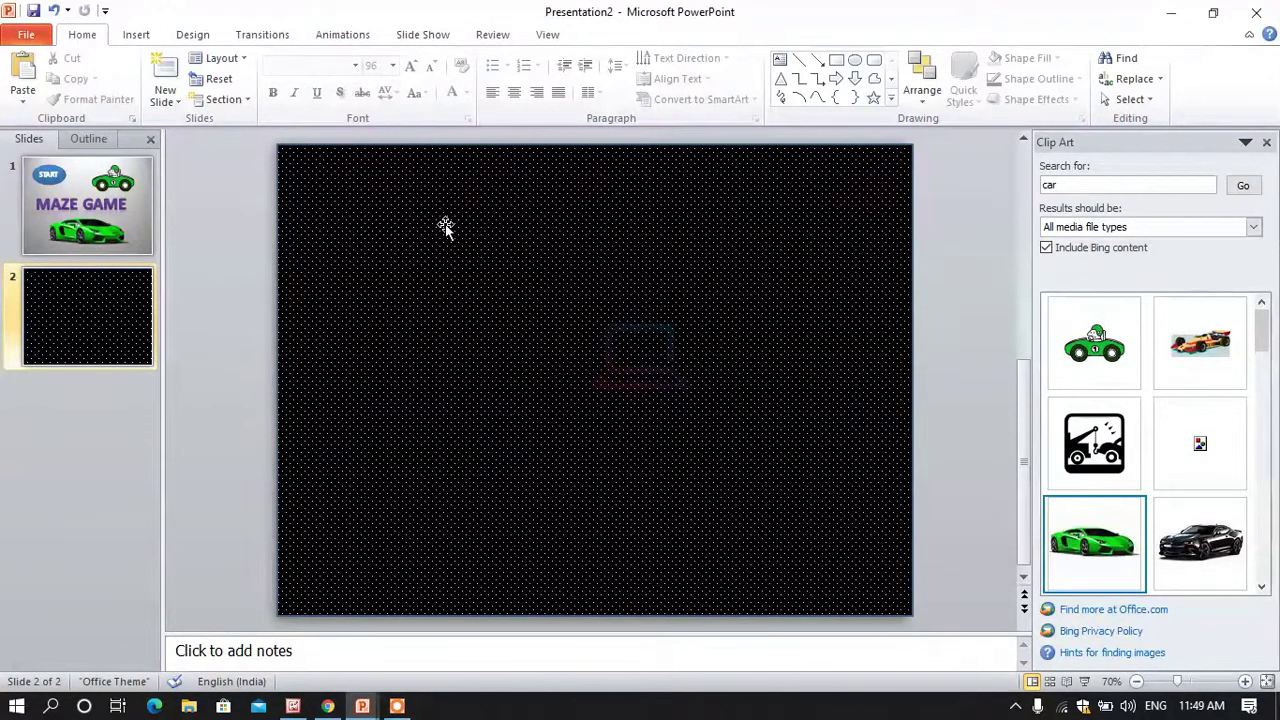
Step: Fill the slide-sized rectangle with the standard Light Blue colour and deselect it
click(651, 244)
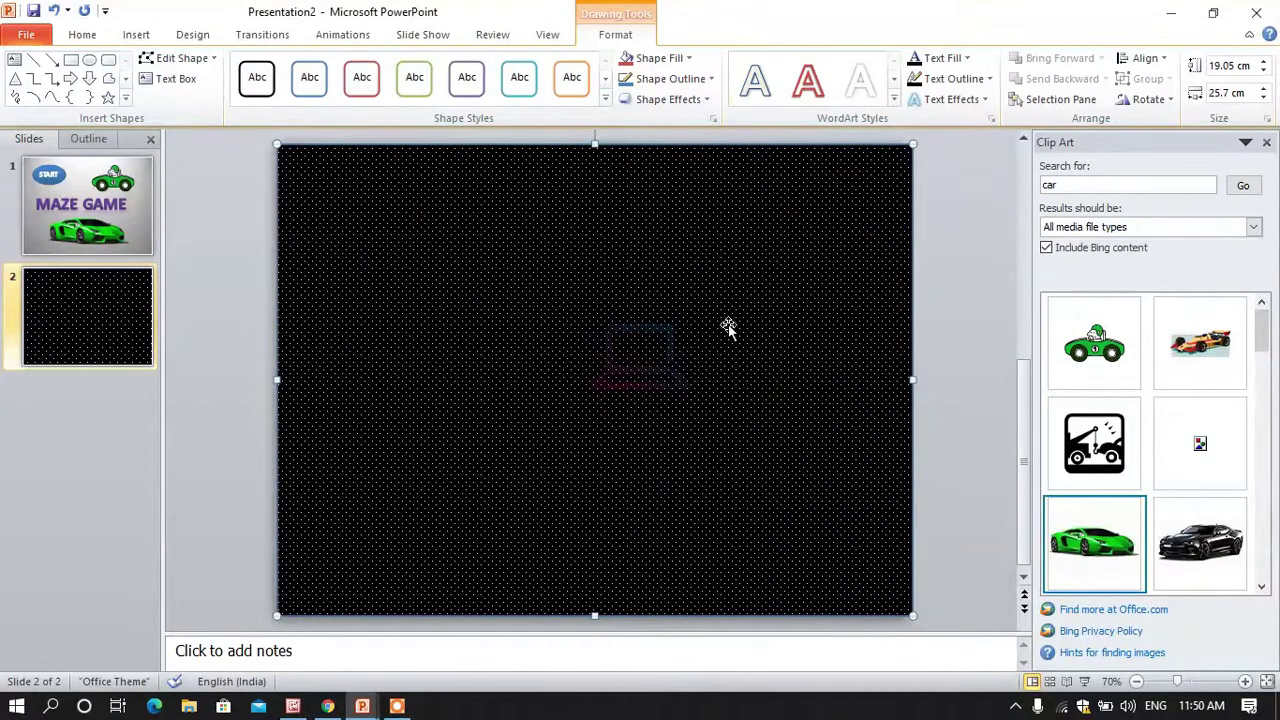
click(689, 62)
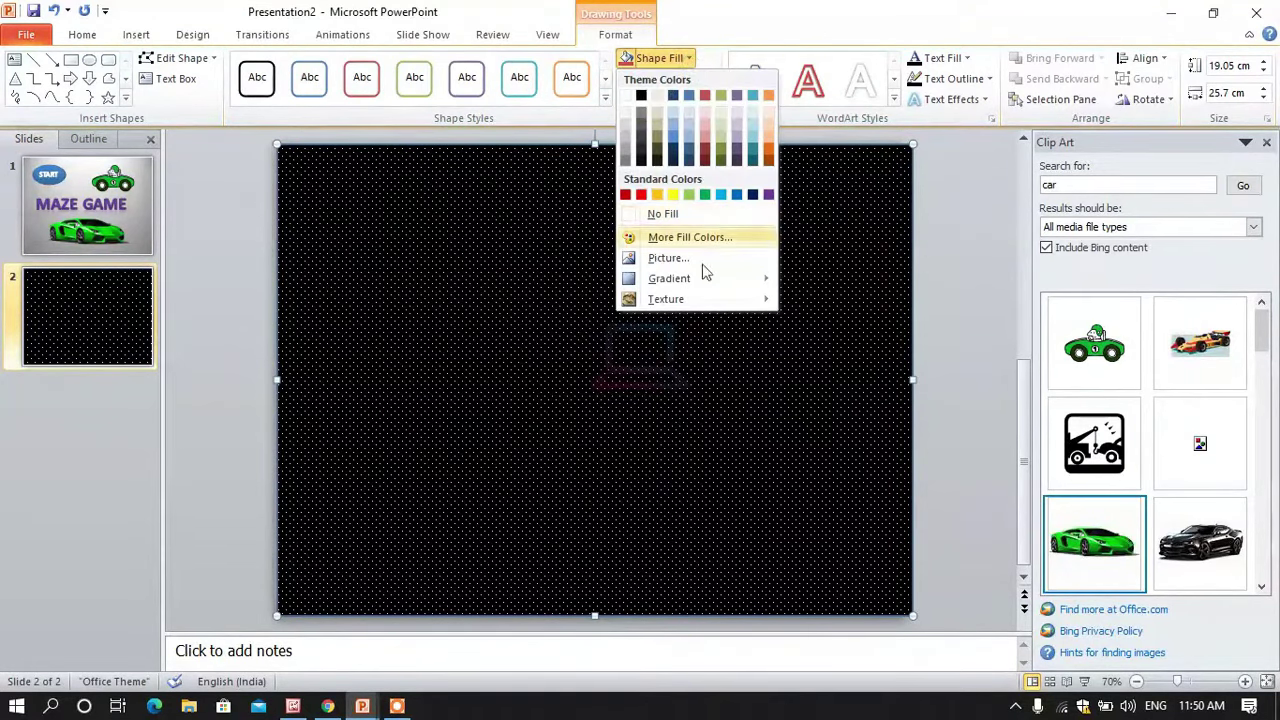
mouse_move(697, 280)
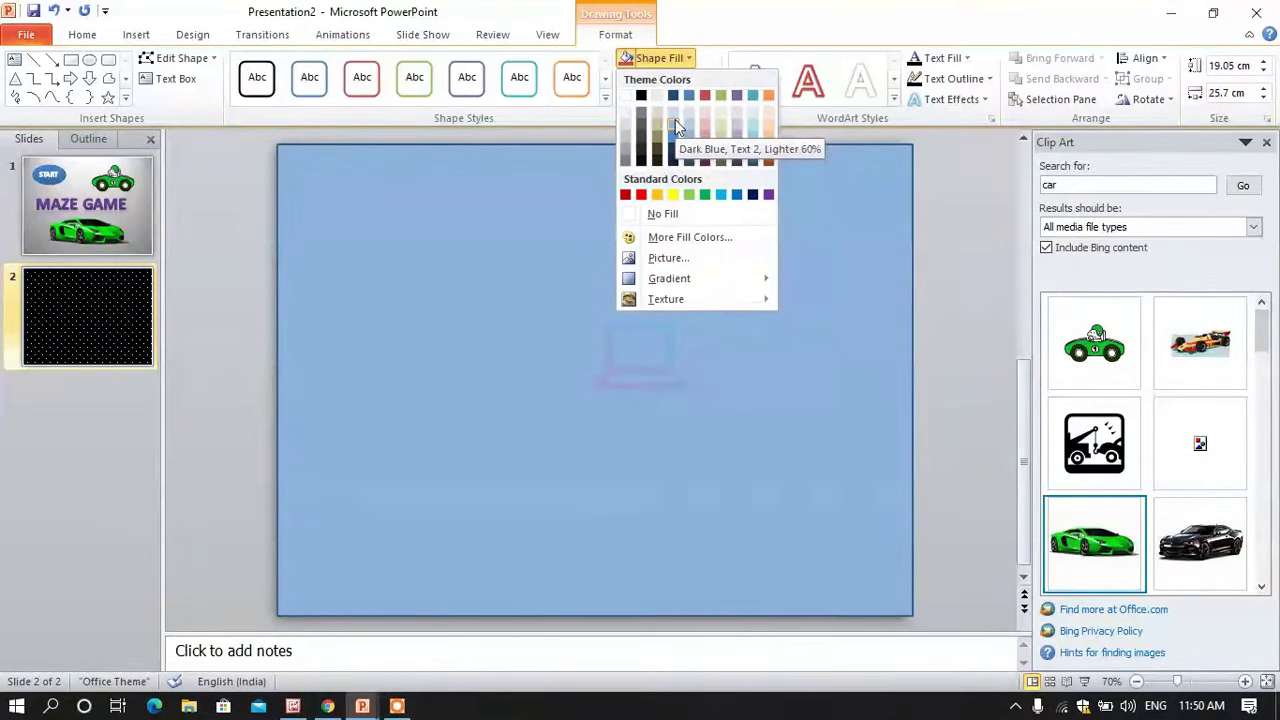
click(721, 196)
click(964, 252)
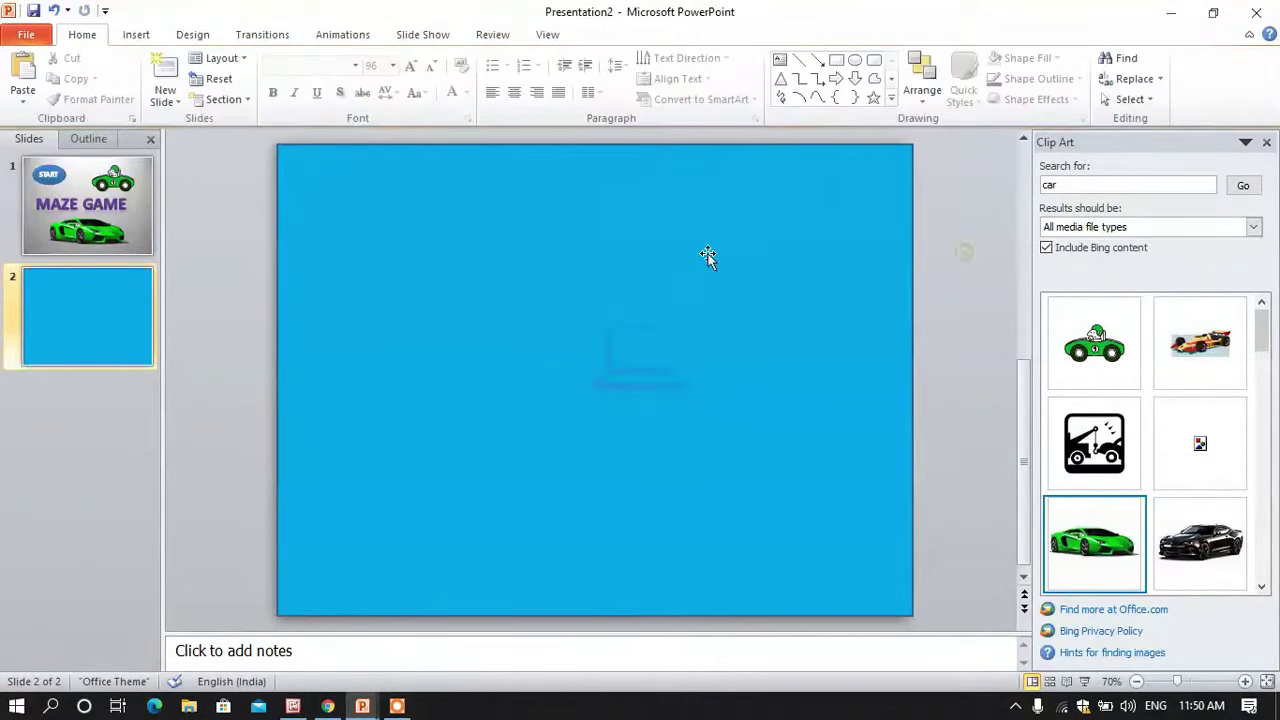
Step: Remove the outline of the light blue rectangle and deselect it
double_click(612, 246)
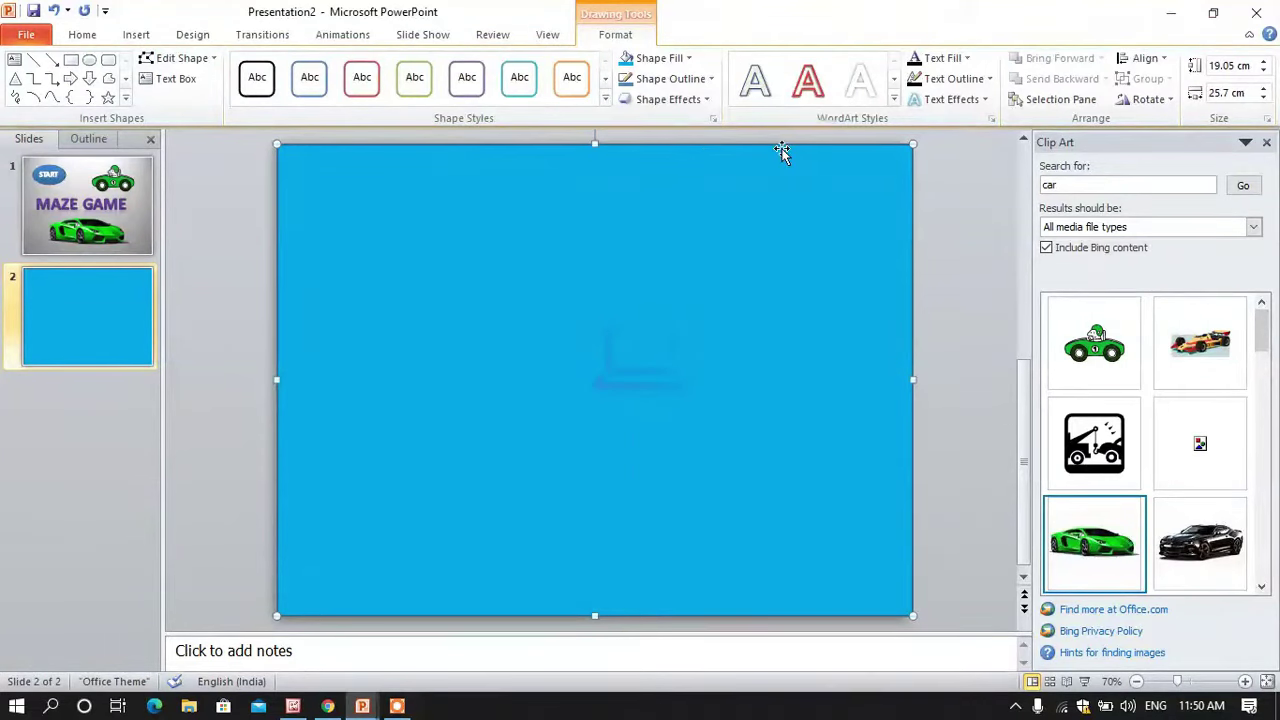
click(694, 86)
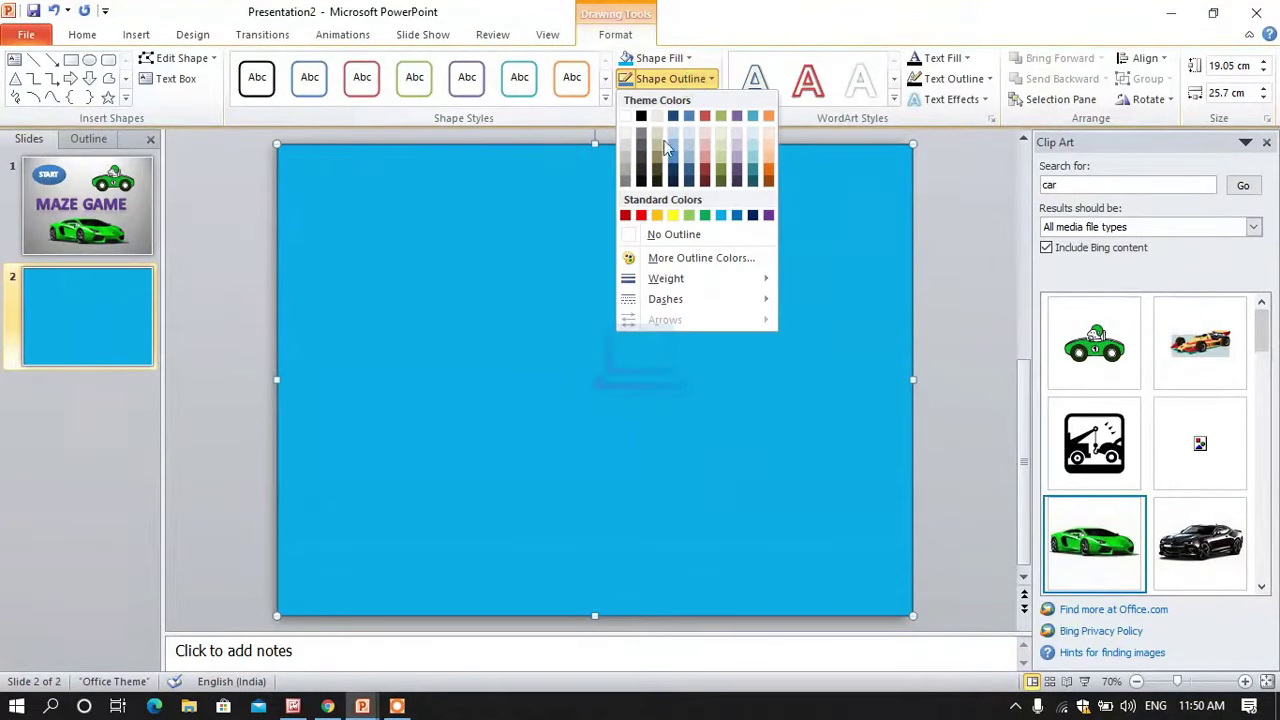
click(672, 236)
click(932, 247)
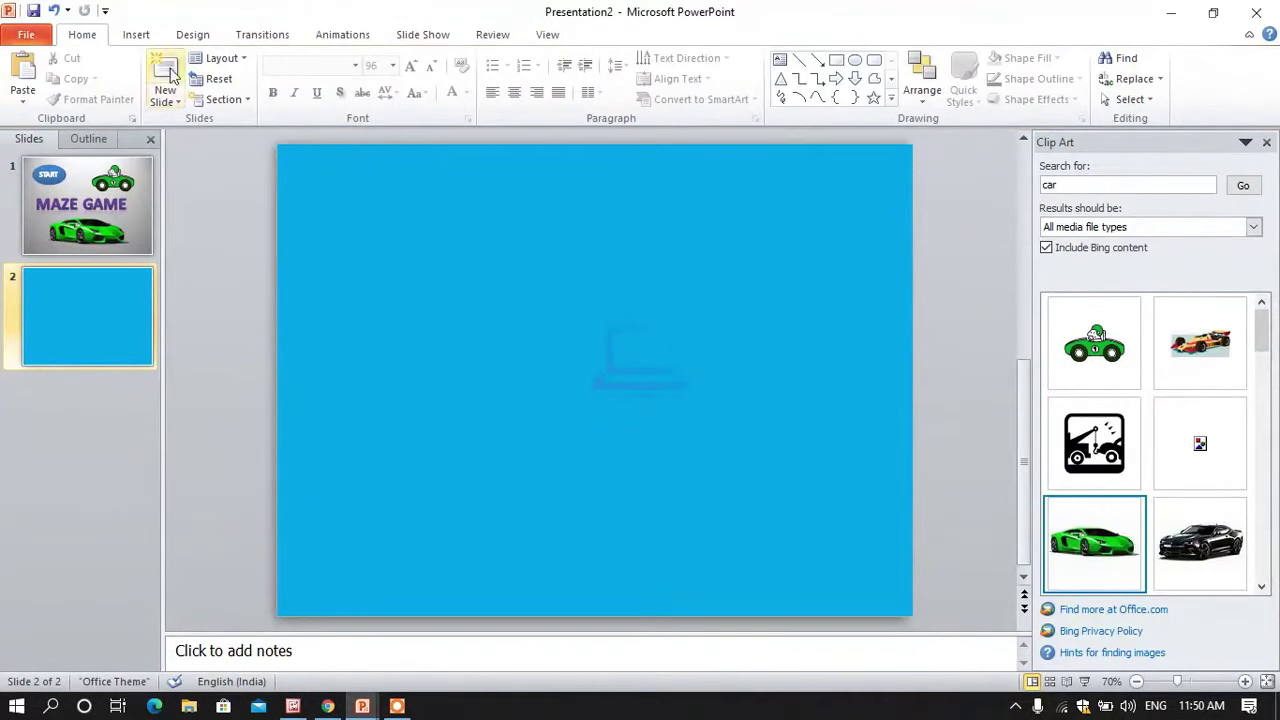
Step: Copy the START oval from the title slide onto the light blue maze slide
click(140, 36)
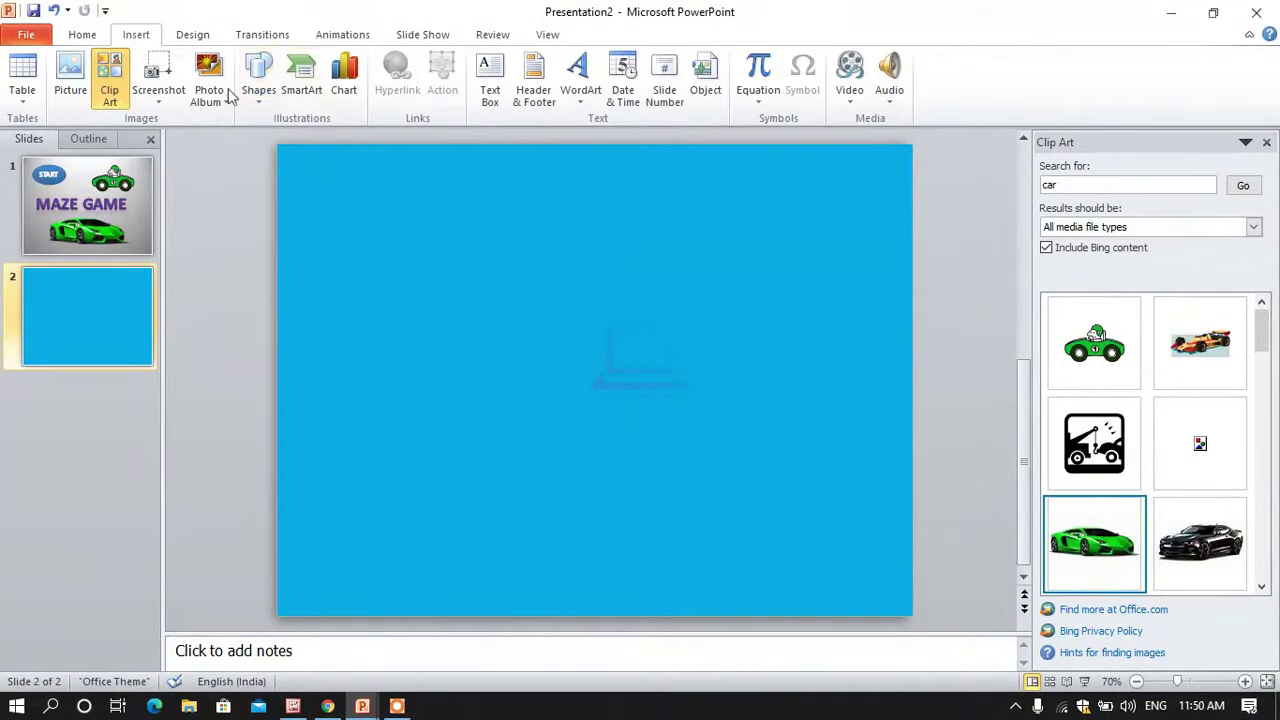
click(130, 210)
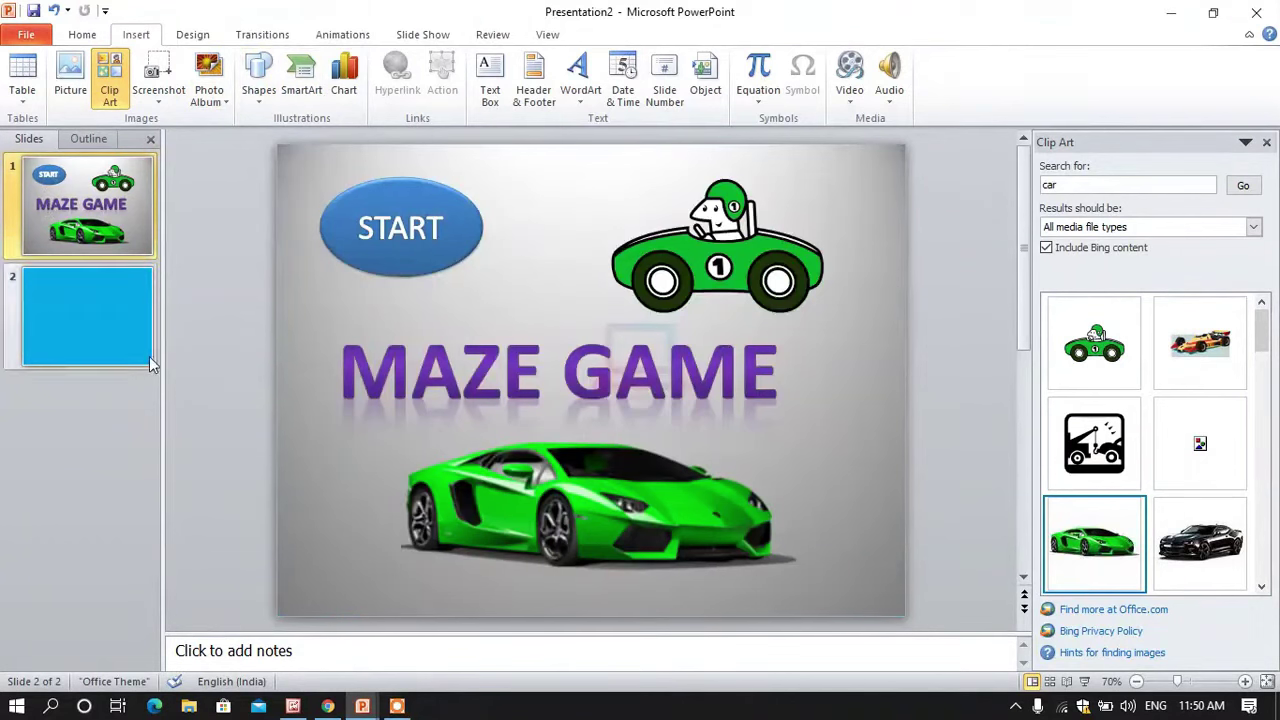
click(430, 272)
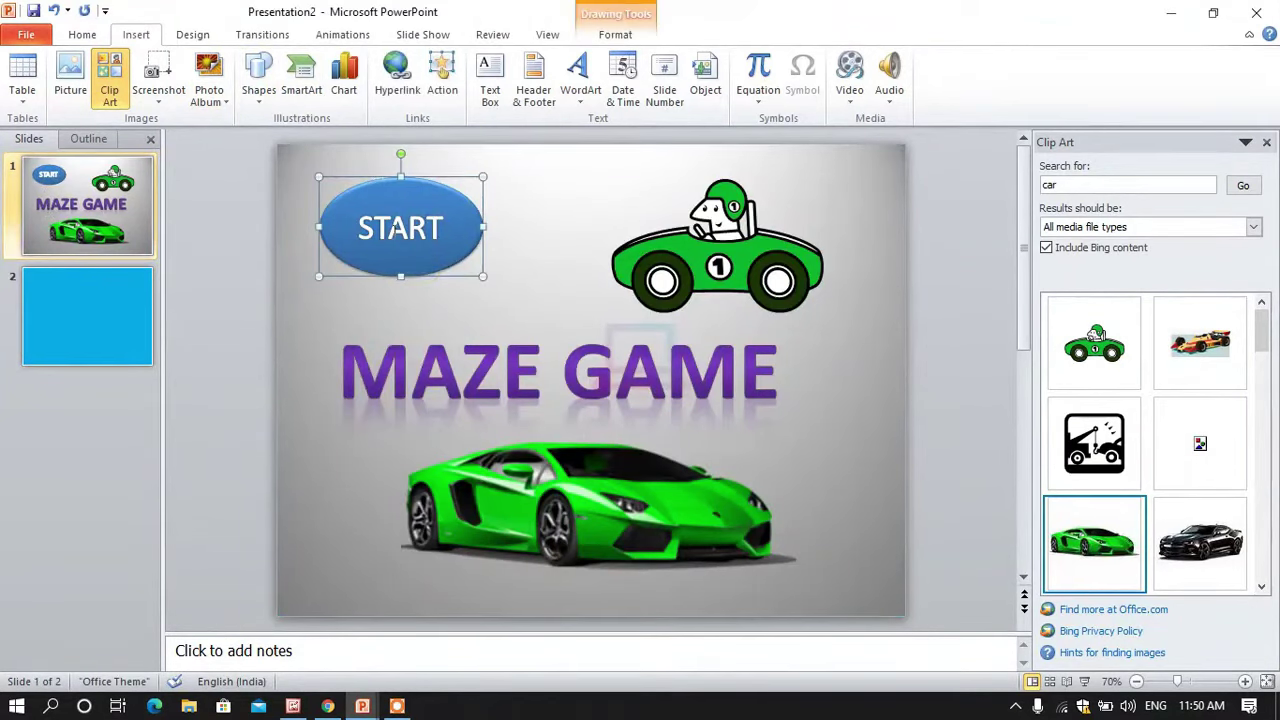
click(141, 313)
key(ctrl+v)
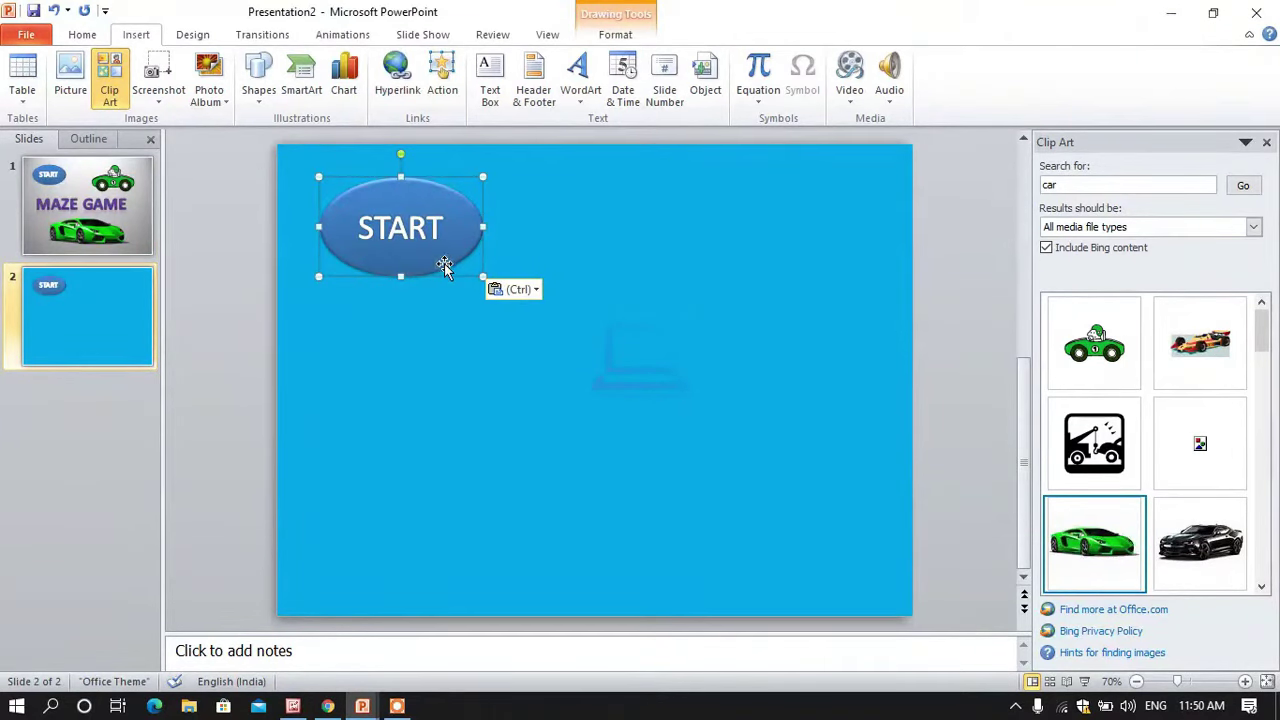
Step: Apply the Intense Effect - Orange, Accent 6 shape style to the START oval on the maze slide and deselect it
click(612, 34)
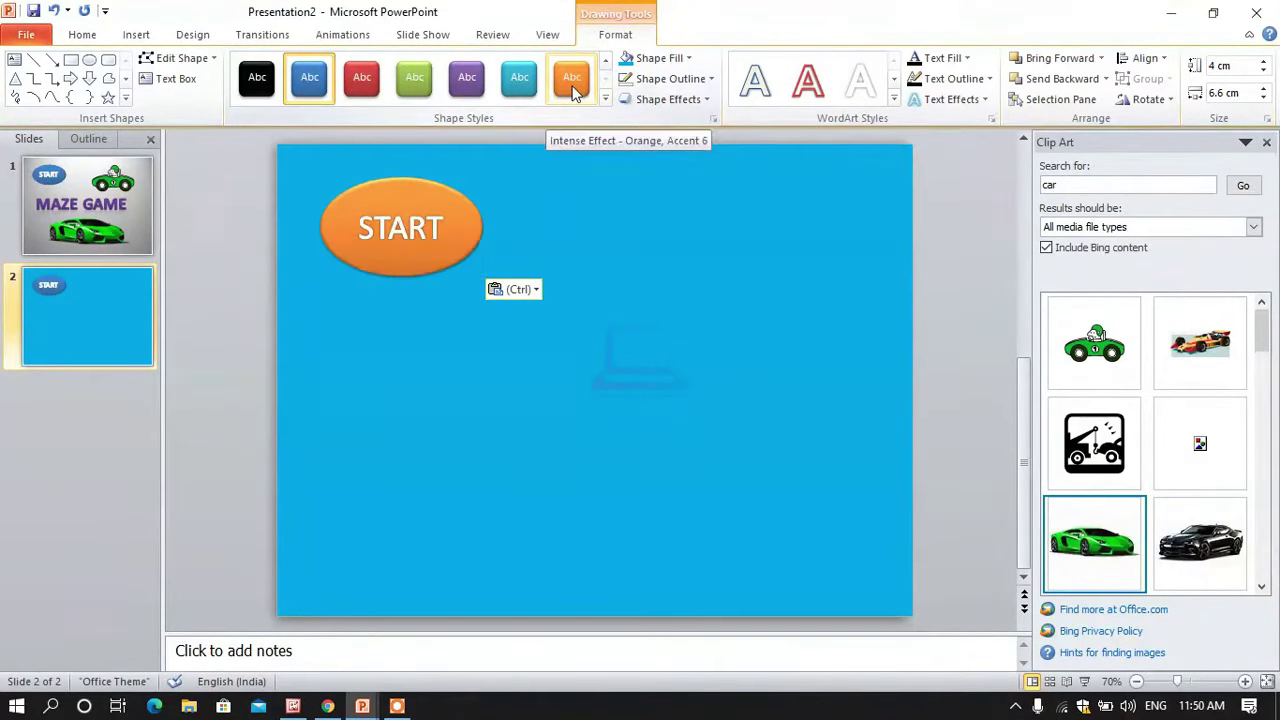
click(575, 90)
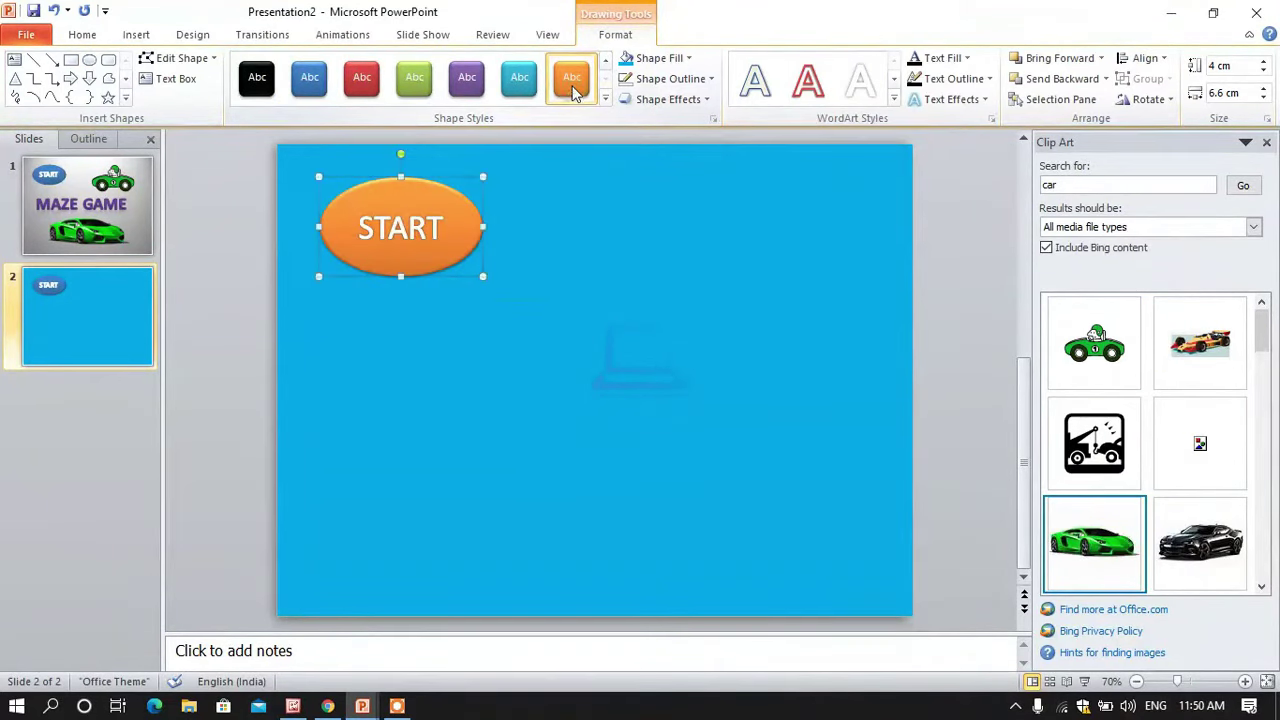
click(927, 297)
Step: Draw a horizontal rounded rectangle about 14.4 cm wide and 2 cm high extending right from the START oval
click(136, 34)
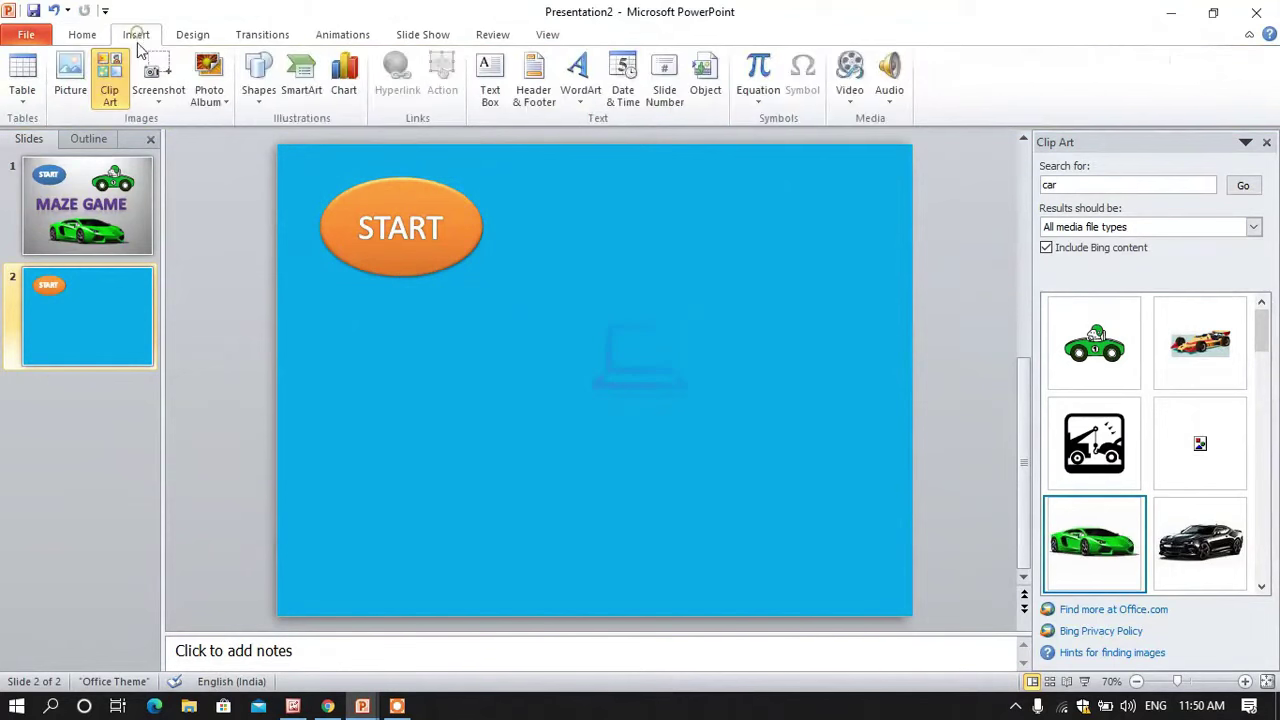
click(262, 92)
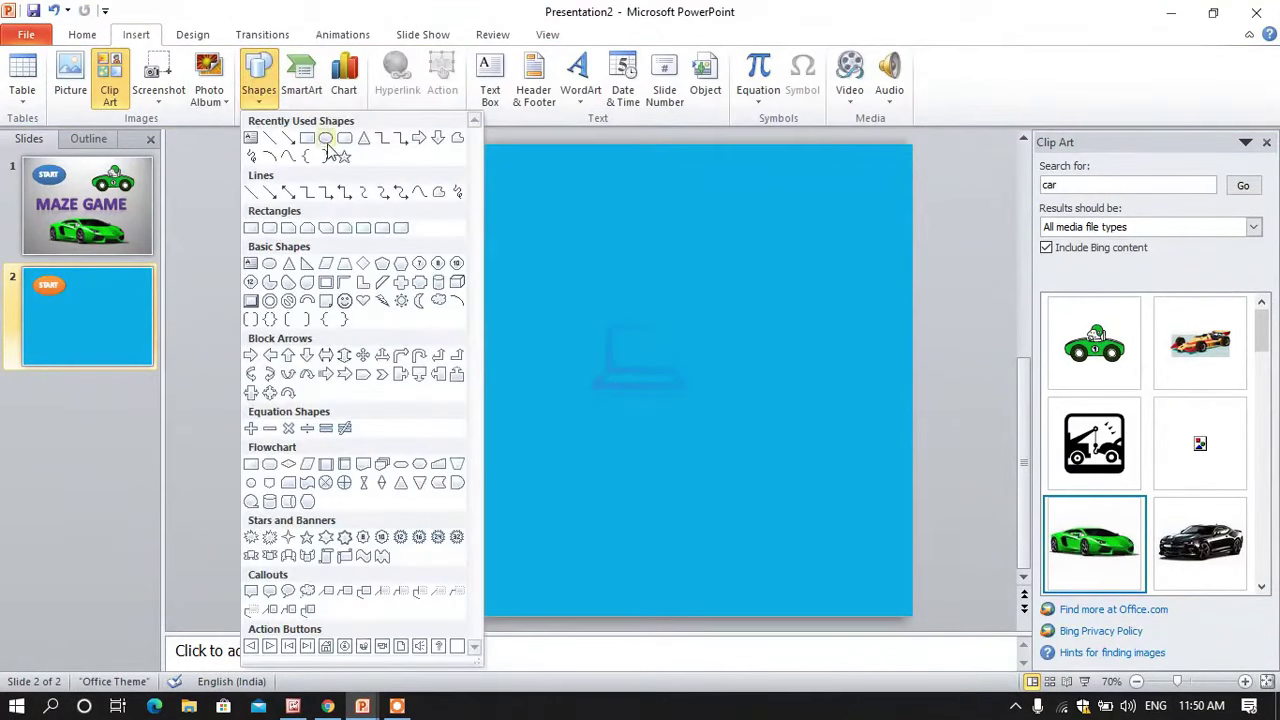
click(326, 139)
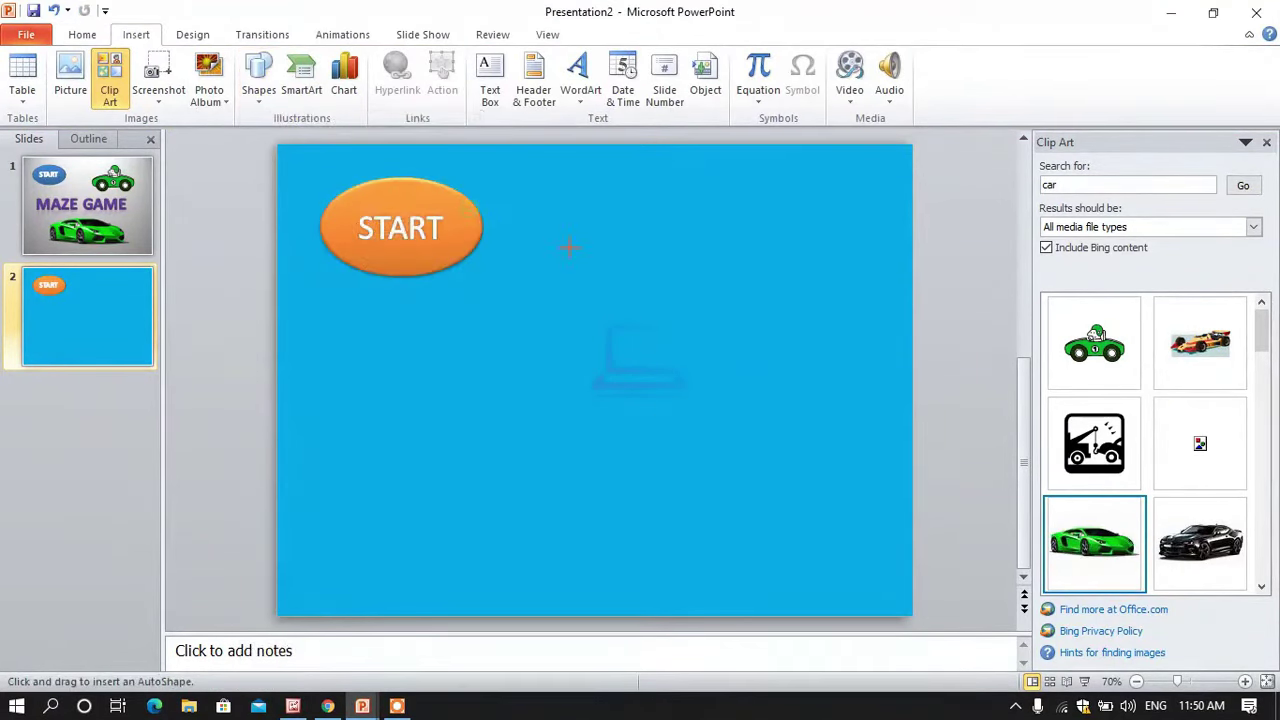
mouse_move(466, 206)
mouse_down()
mouse_move(837, 257)
mouse_move(808, 256)
mouse_move(823, 256)
mouse_up()
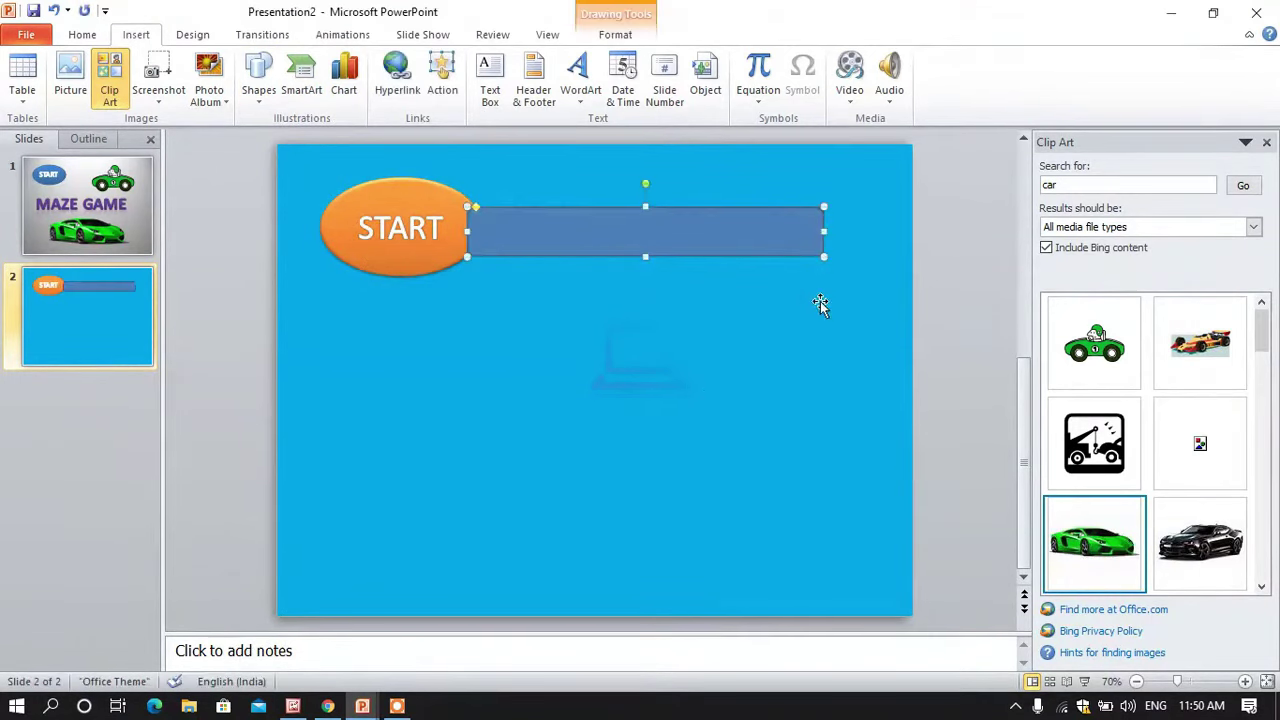
Step: Apply the solid black shape style to the bar beside START and send it backward behind the oval
click(622, 34)
click(262, 88)
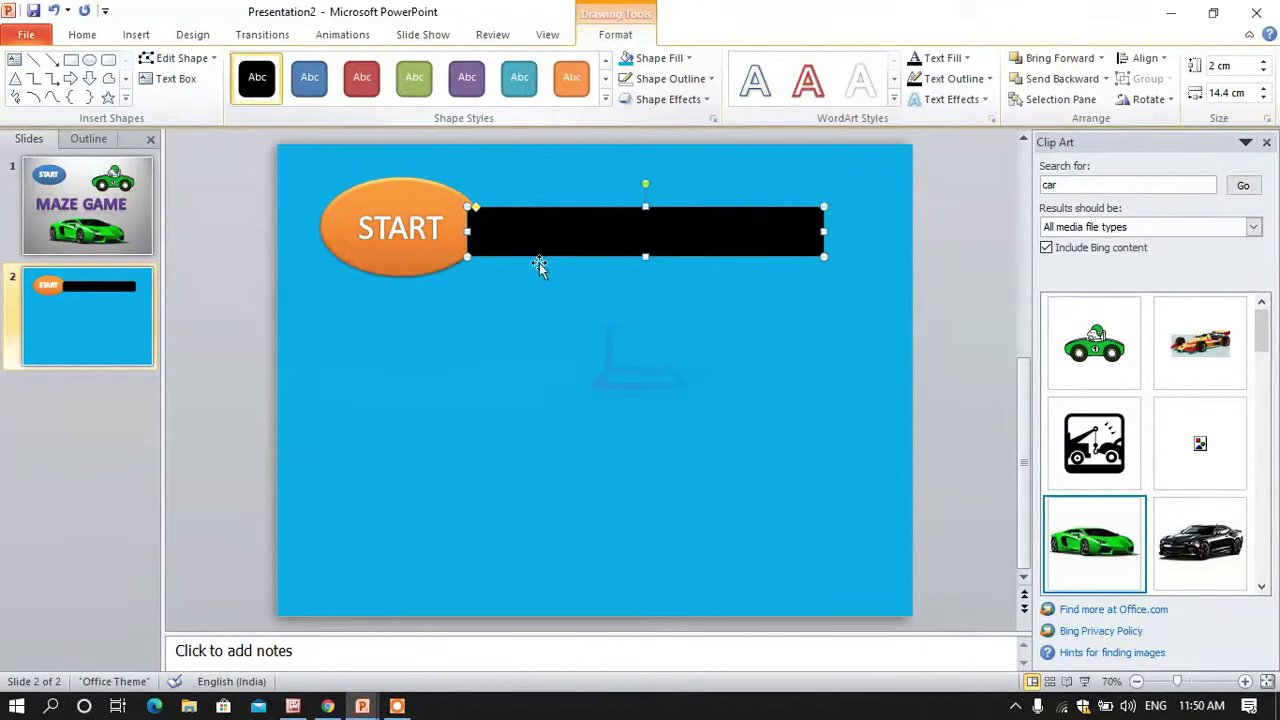
click(956, 320)
click(511, 248)
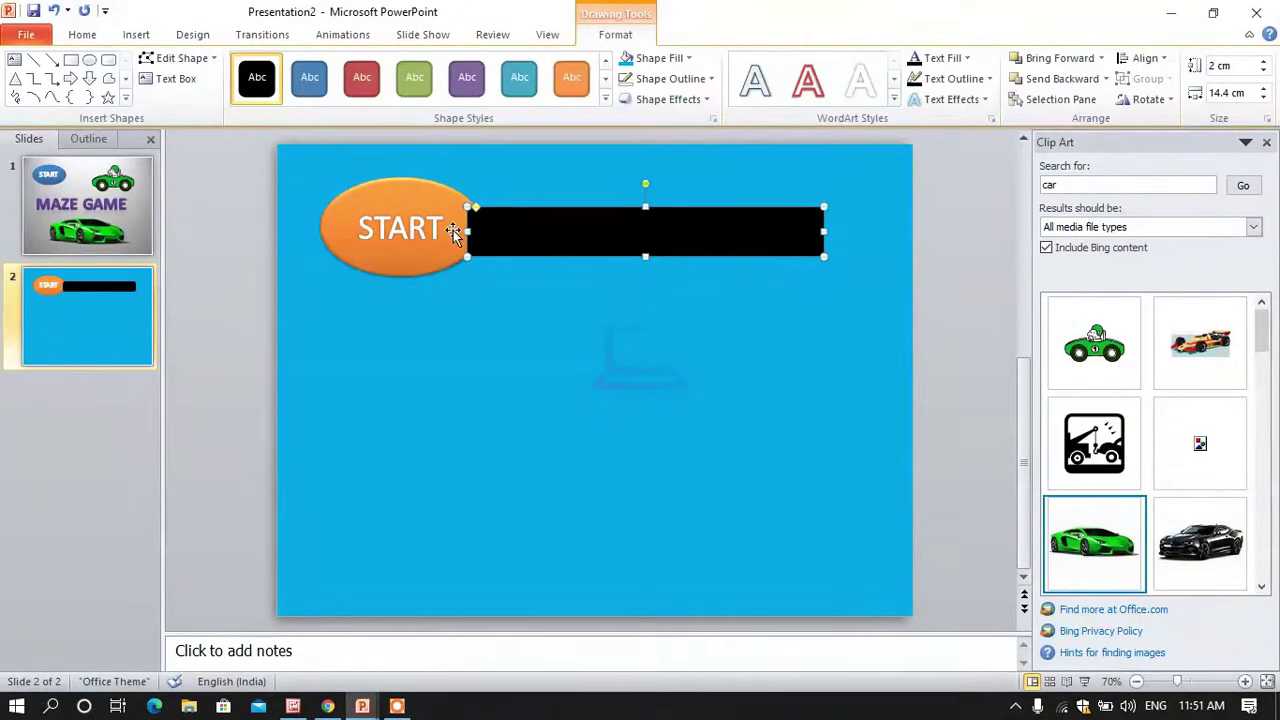
click(1054, 80)
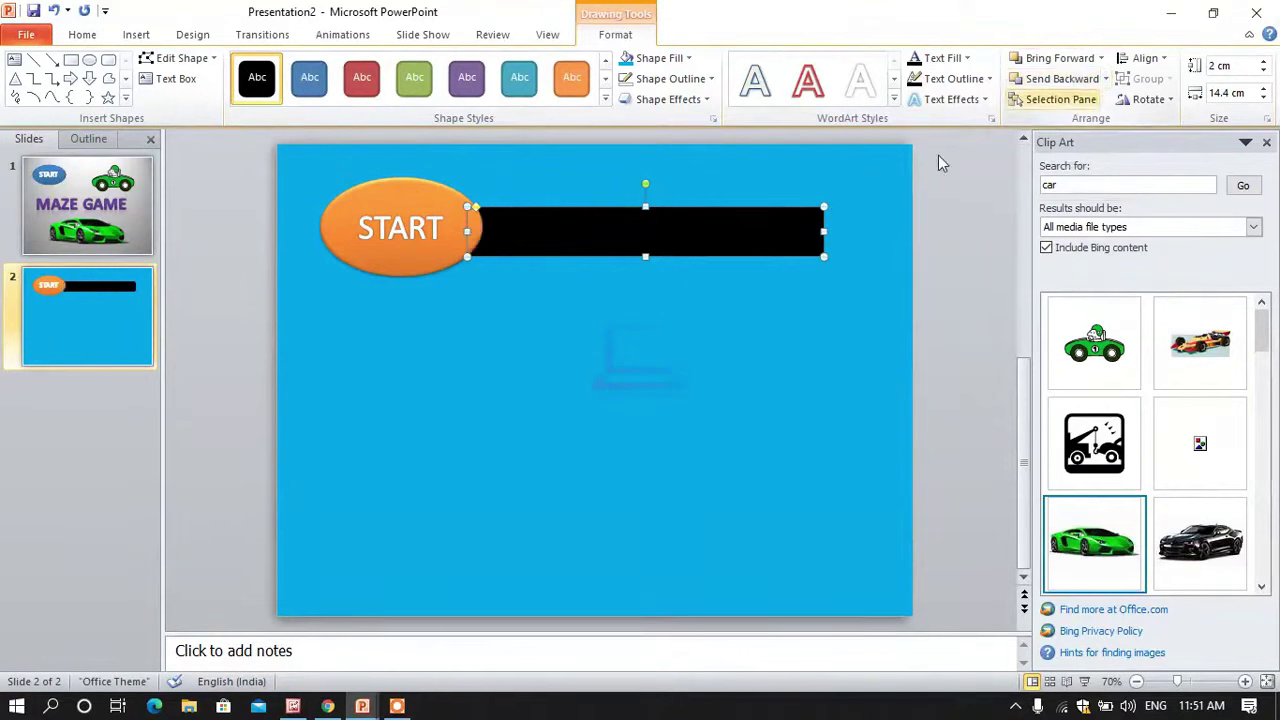
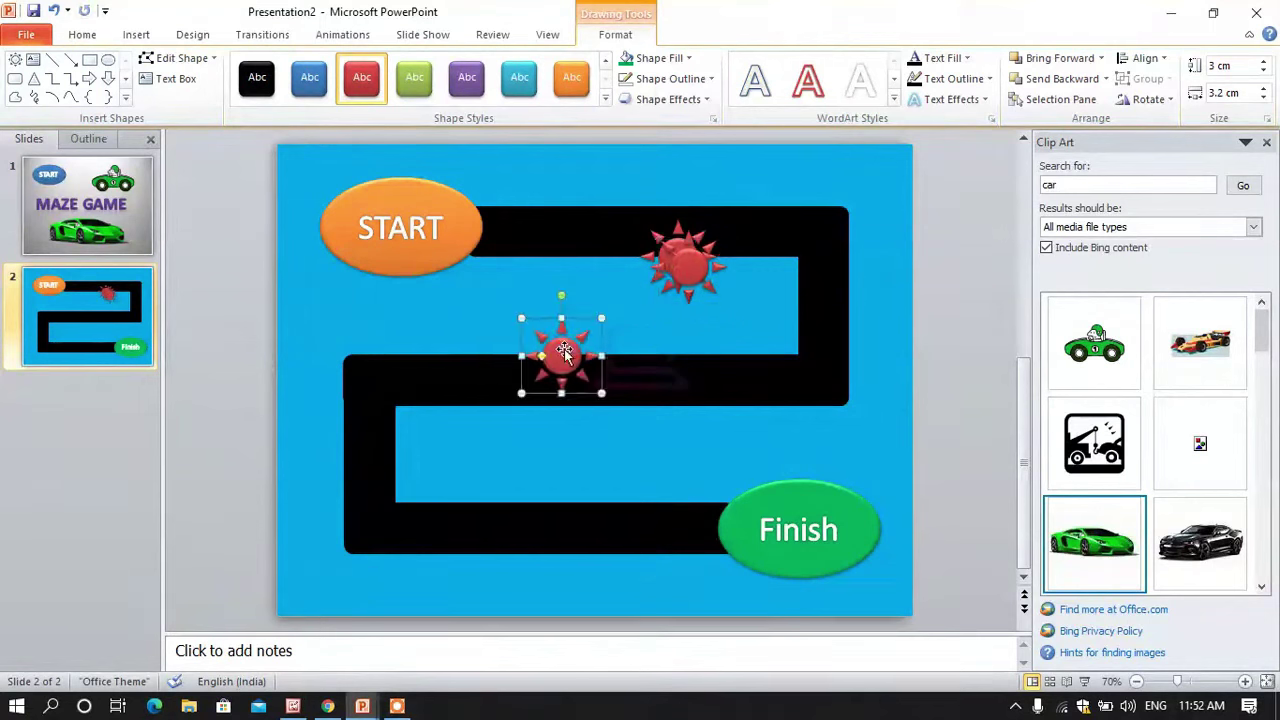
Step: Place copies of the red sun obstacle at the maze path's lower-left corner and right-hand bend, and deselect them
ctrl+drag(704, 270, 406, 508)
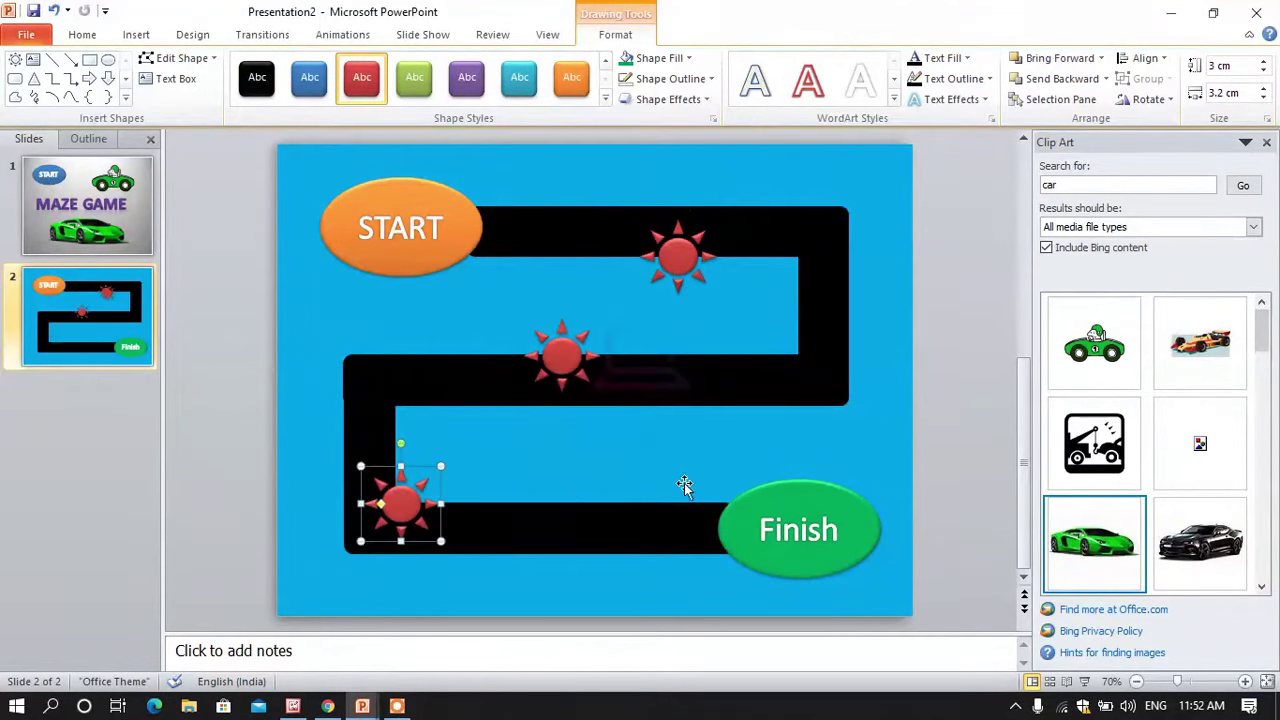
ctrl+drag(561, 356, 800, 357)
click(892, 433)
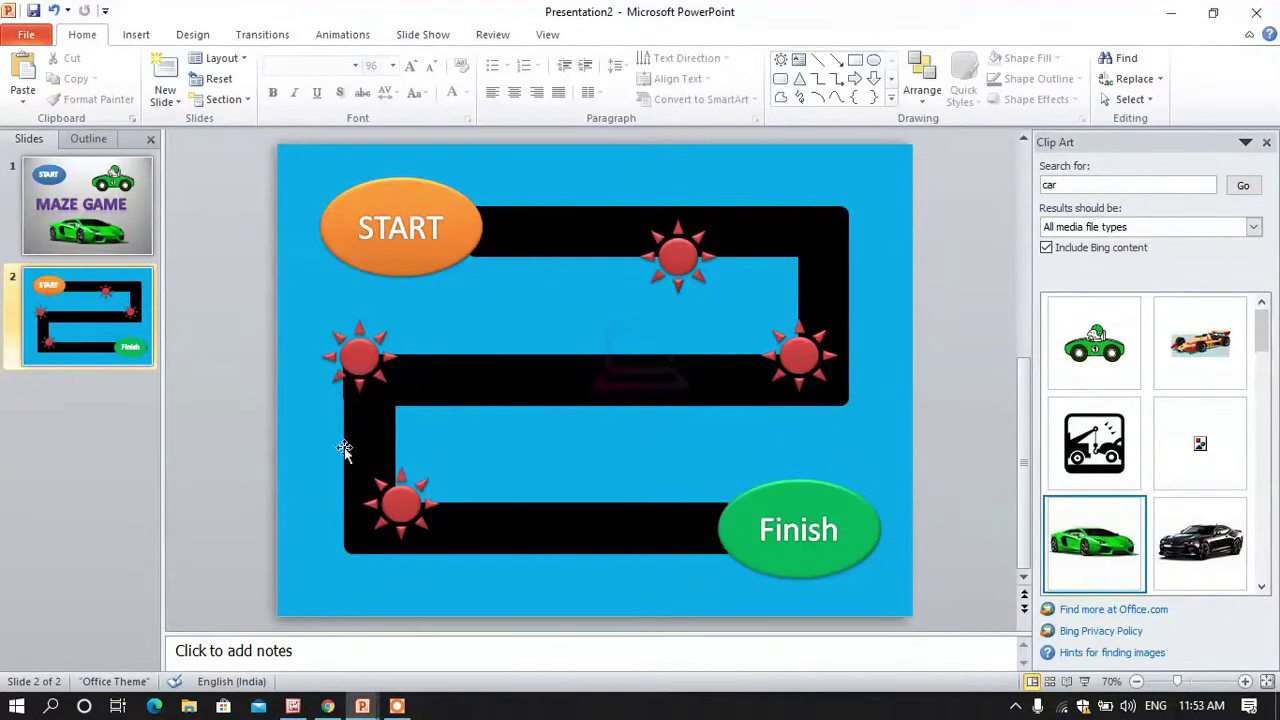
Step: Add a new slide after the maze slide and insert a text box near its top reading "YOU LOSS !!!"
click(69, 326)
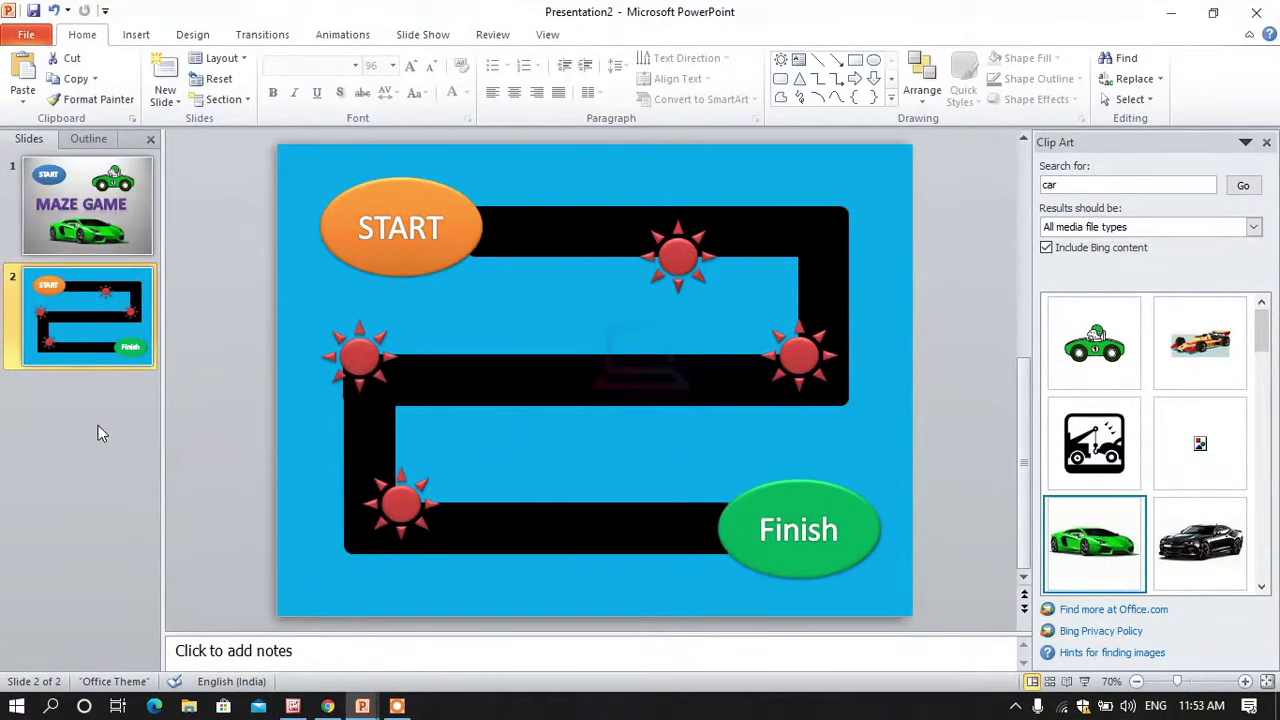
key(Return)
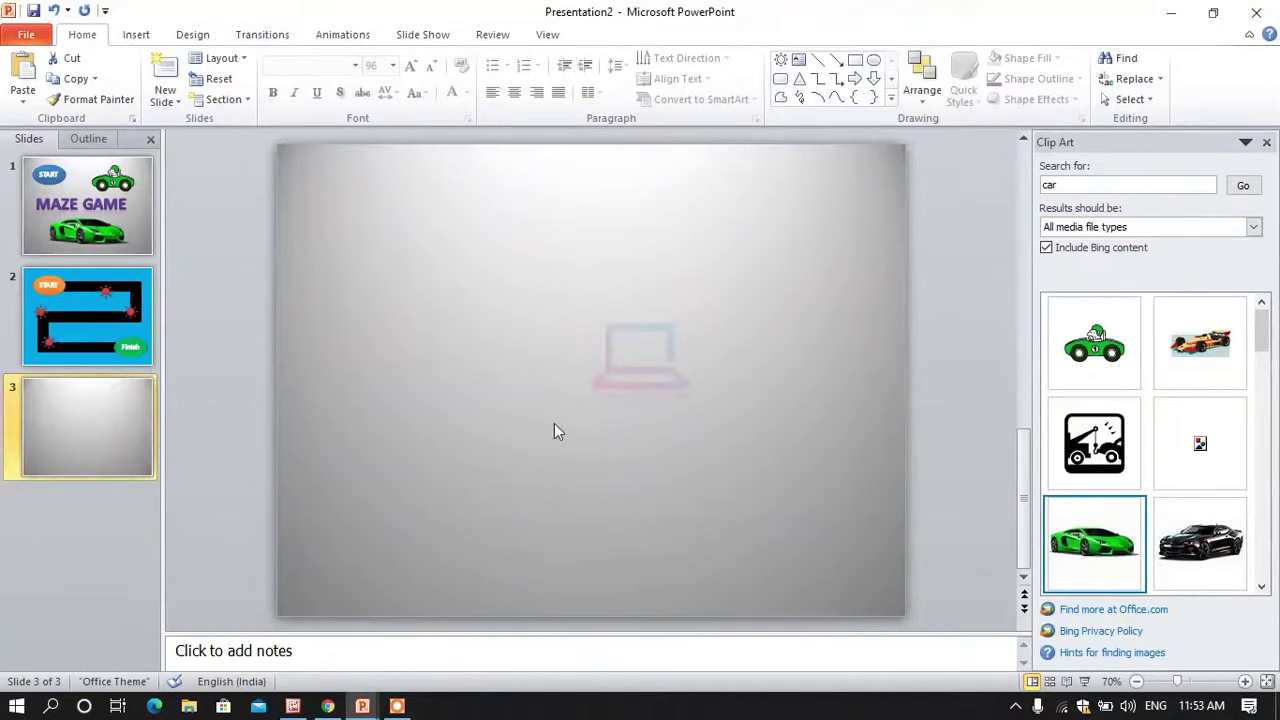
click(136, 34)
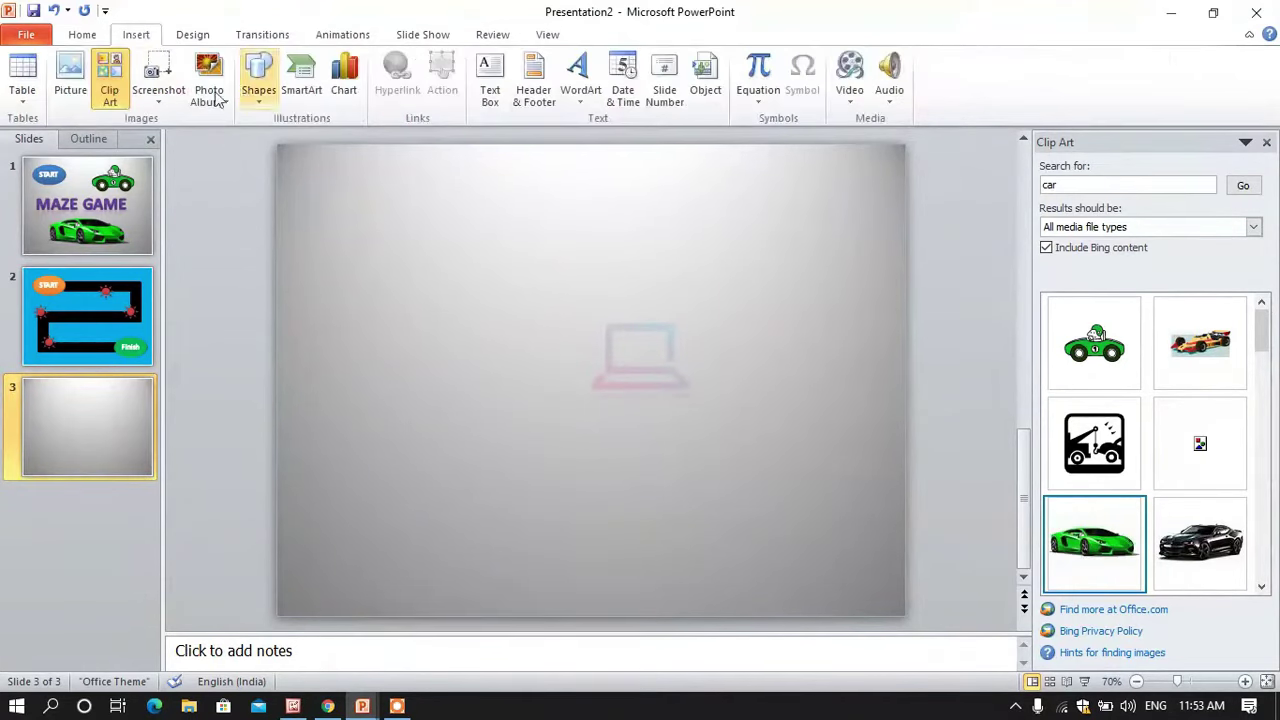
click(258, 85)
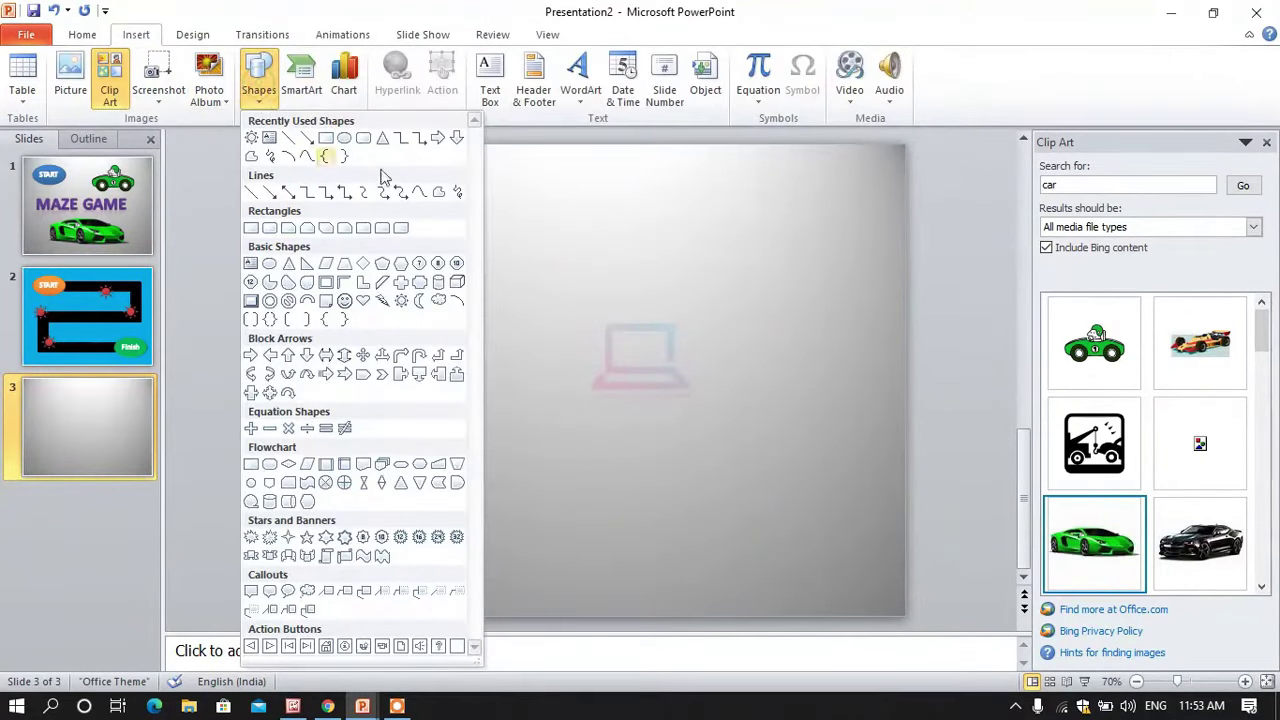
click(269, 137)
drag(423, 201, 779, 302)
text(YO)
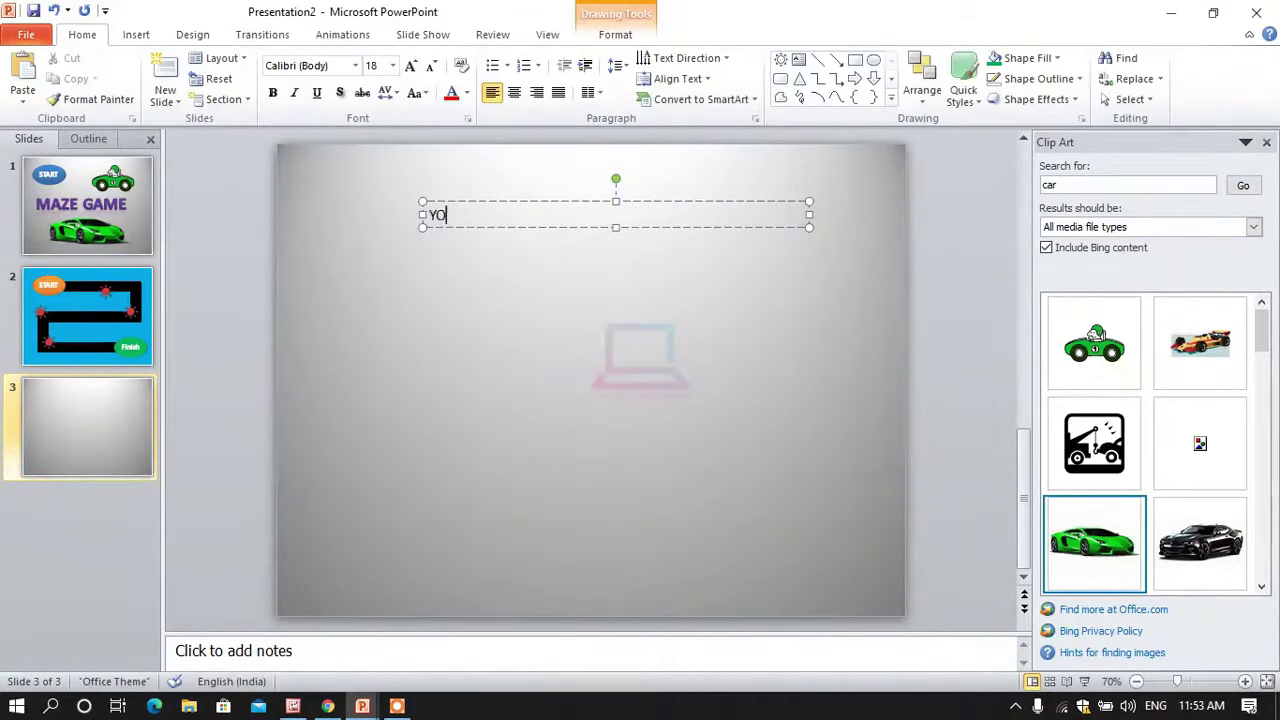
text(U LOSS !!!)
Step: Enlarge the "YOU LOSS !!!" text to 80 pt and make it bold
key(ctrl+a)
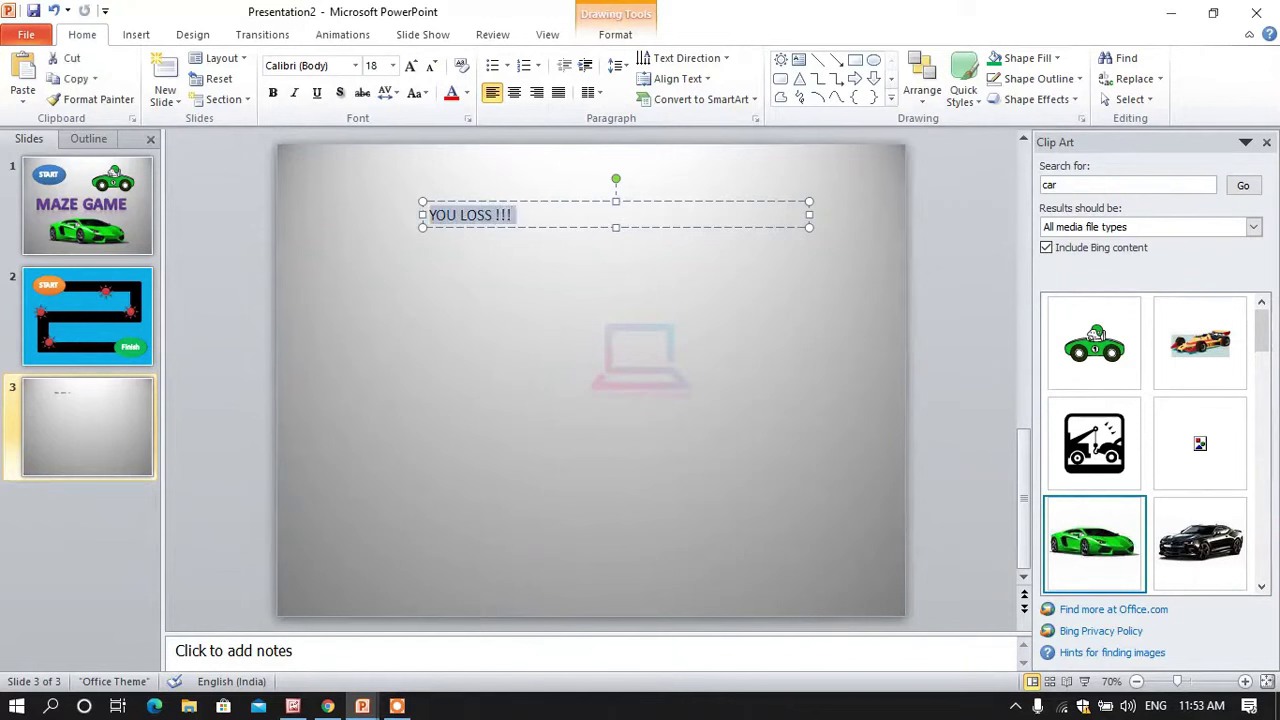
key(ctrl+shift+period)
key(ctrl+shift+period)
key(ctrl+shift+period)
key(ctrl+shift+period)
key(ctrl+shift+period)
key(ctrl+shift+period)
key(ctrl+shift+period)
key(ctrl+shift+period)
key(ctrl+shift+period)
key(ctrl+shift+period)
key(ctrl+shift+period)
key(ctrl+shift+period)
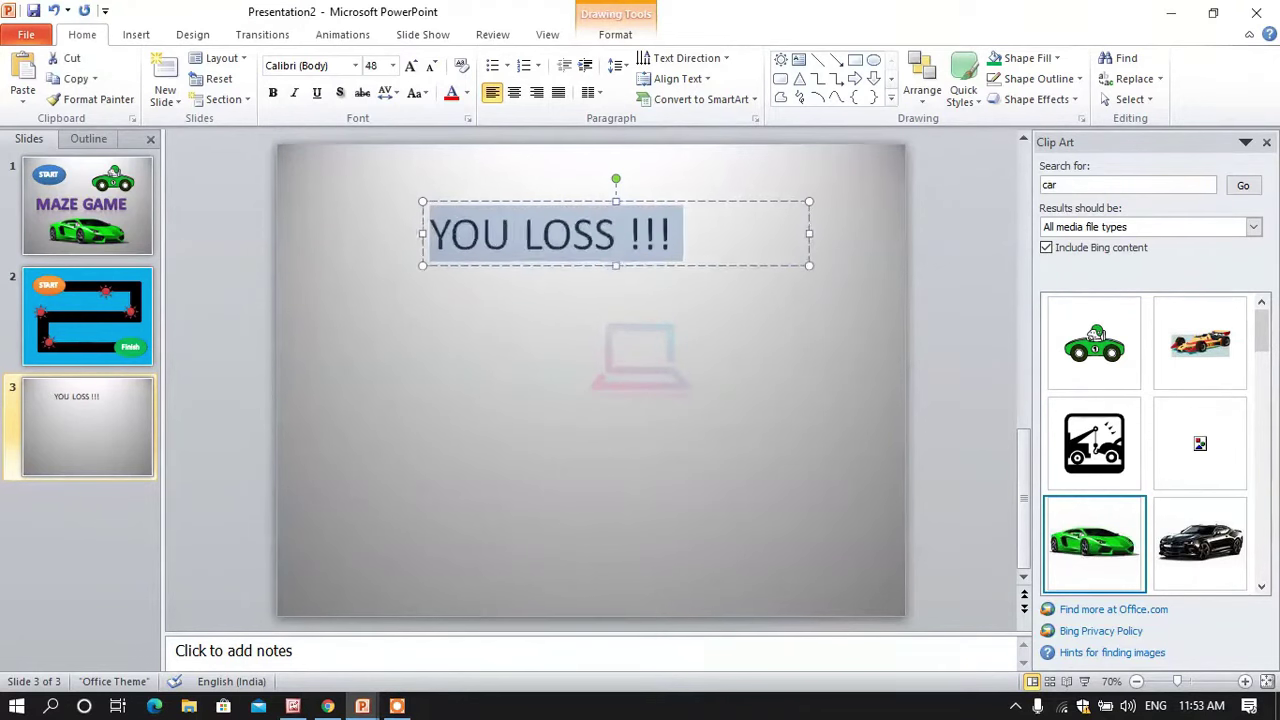
key(ctrl+shift+period)
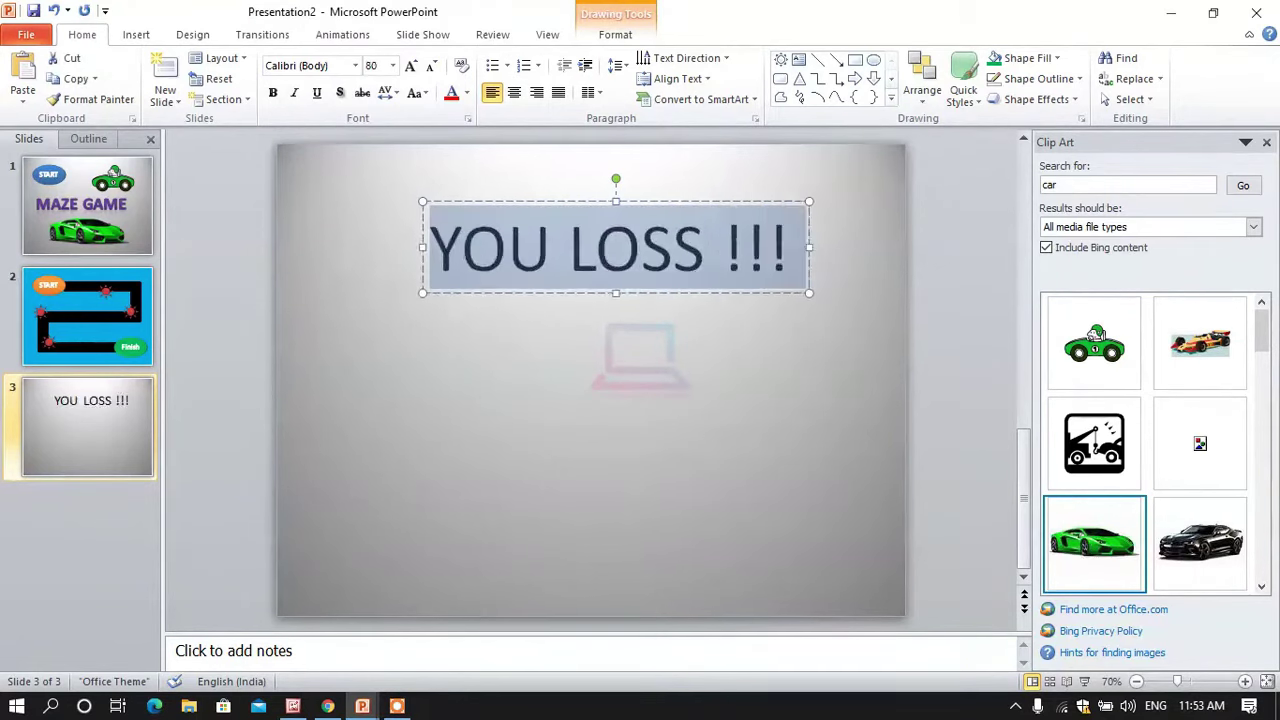
key(ctrl+b)
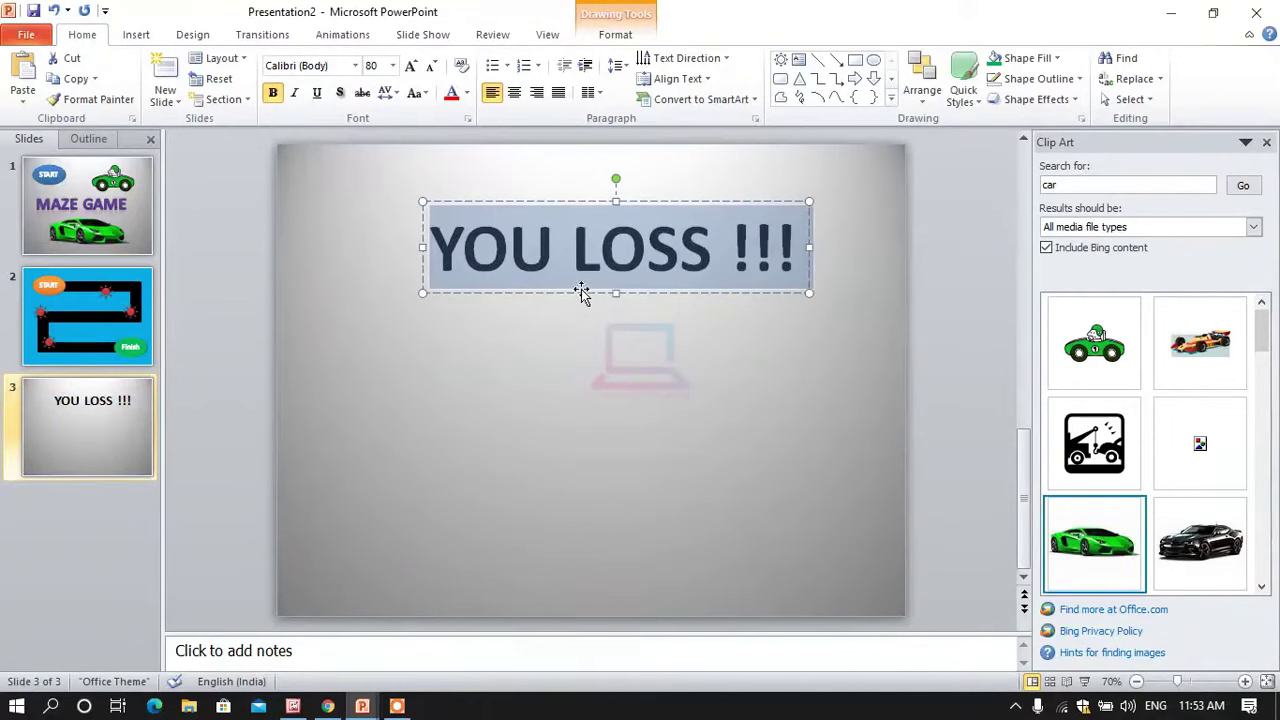
Step: Shift the "YOU LOSS !!!" text box slightly left and colour its text red
mouse_move(582, 292)
mouse_down()
mouse_move(563, 297)
mouse_move(572, 302)
mouse_up()
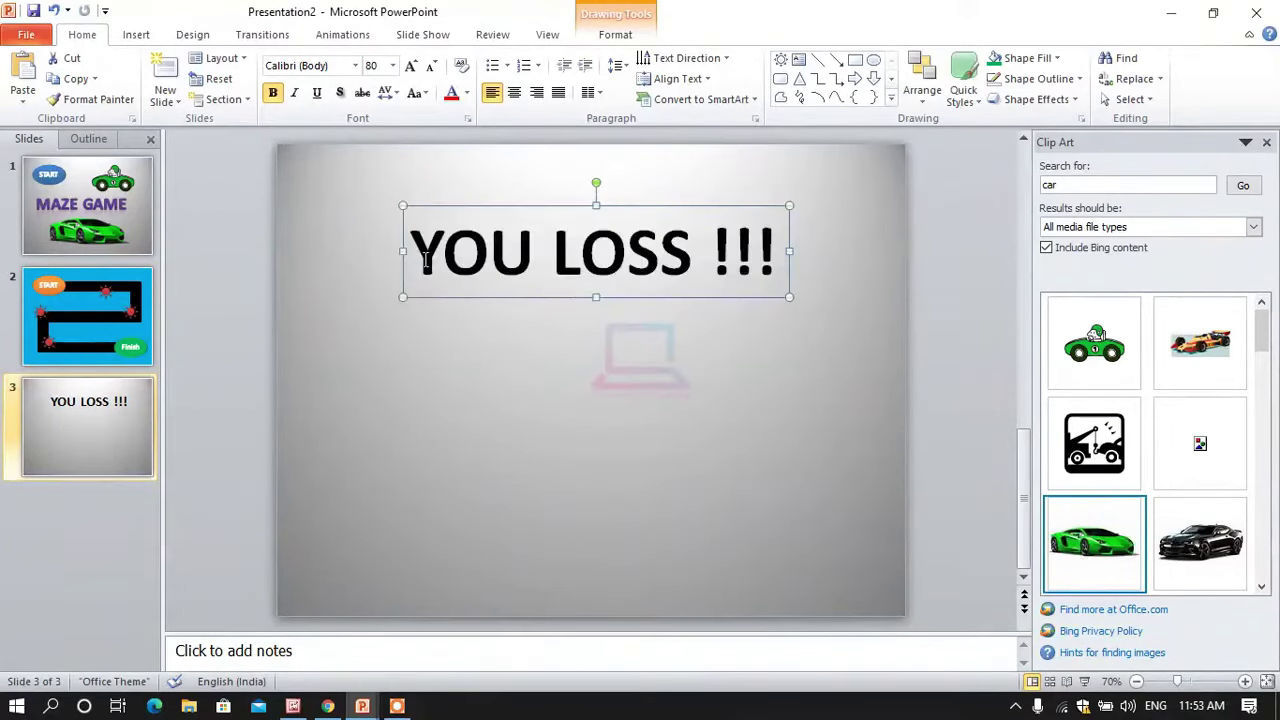
drag(425, 260, 778, 265)
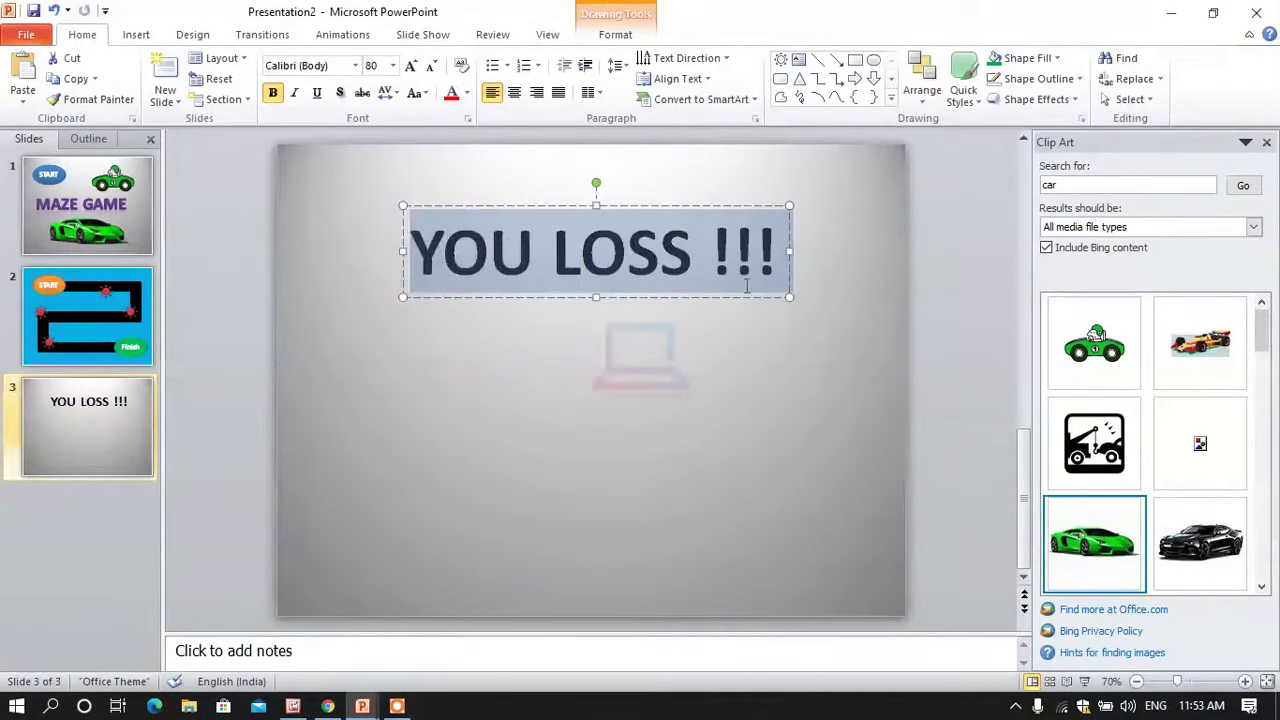
click(450, 94)
click(825, 425)
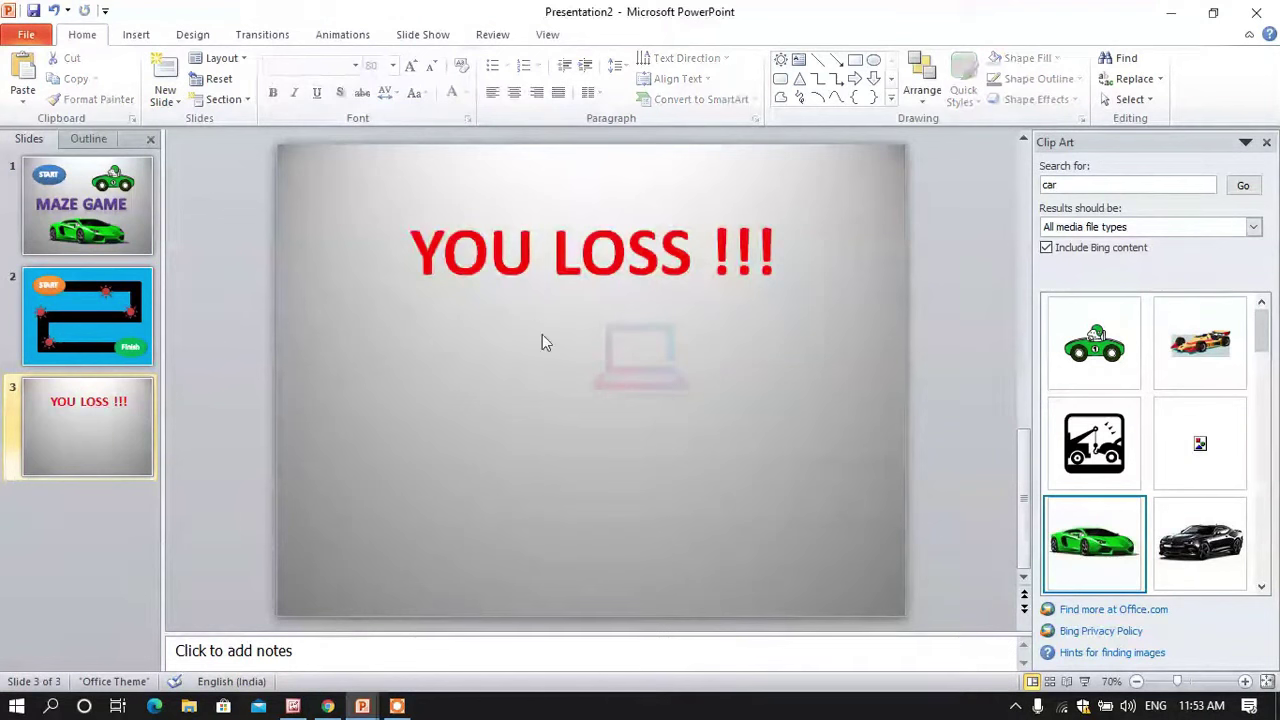
Step: Move the "YOU LOSS !!!" text box down to just above the middle of the slide and deselect it
click(571, 260)
drag(574, 286, 574, 354)
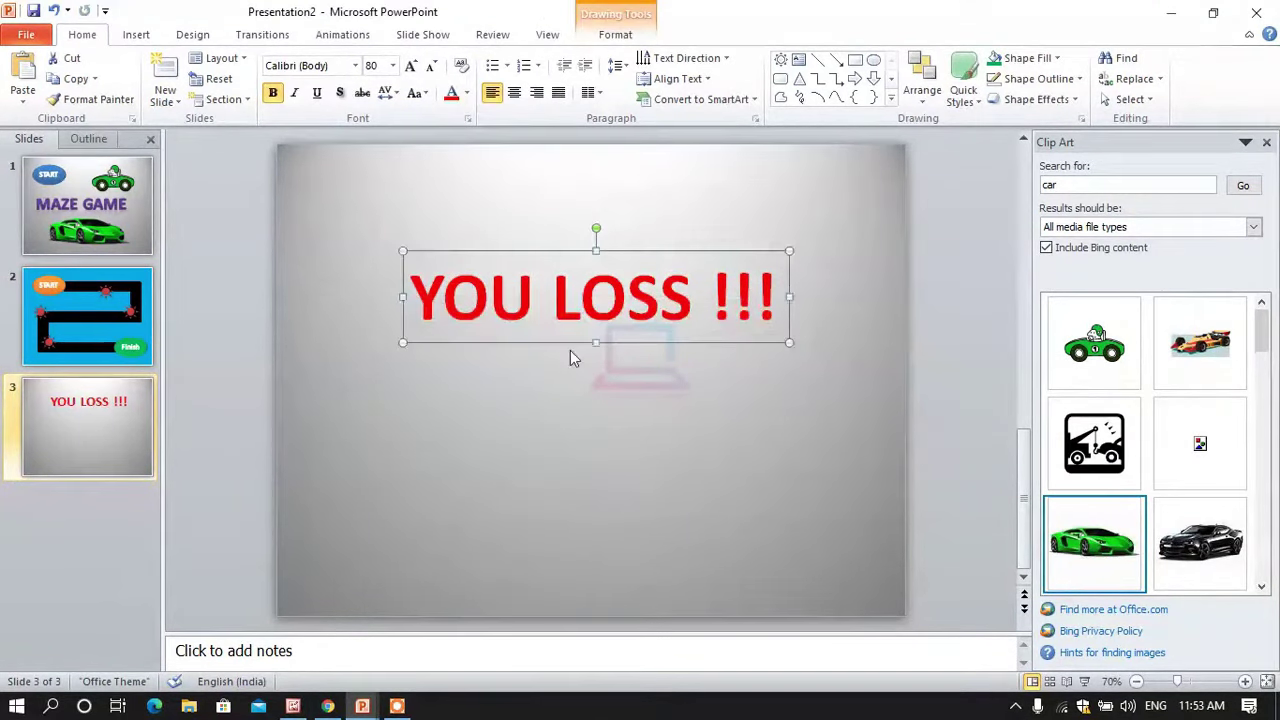
click(810, 498)
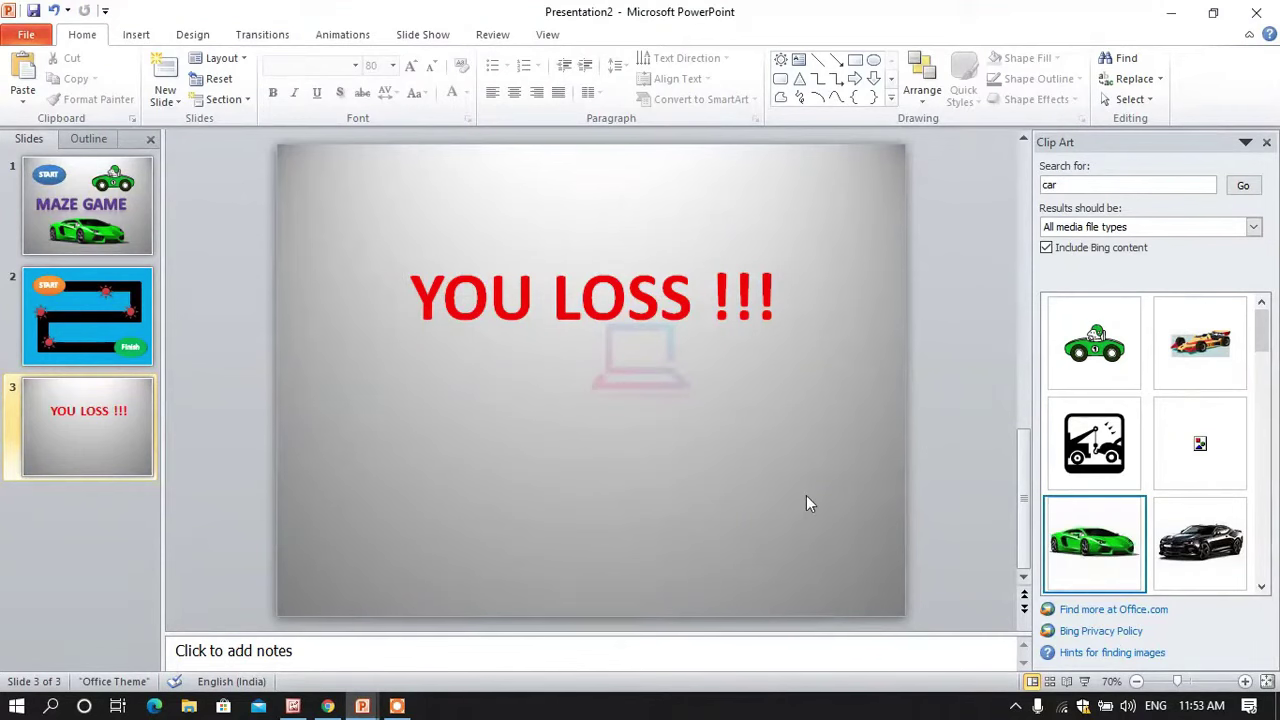
Step: Draw a small rounded rectangle below the left part of the "YOU LOSS !!!" text and label it EXIT
click(136, 34)
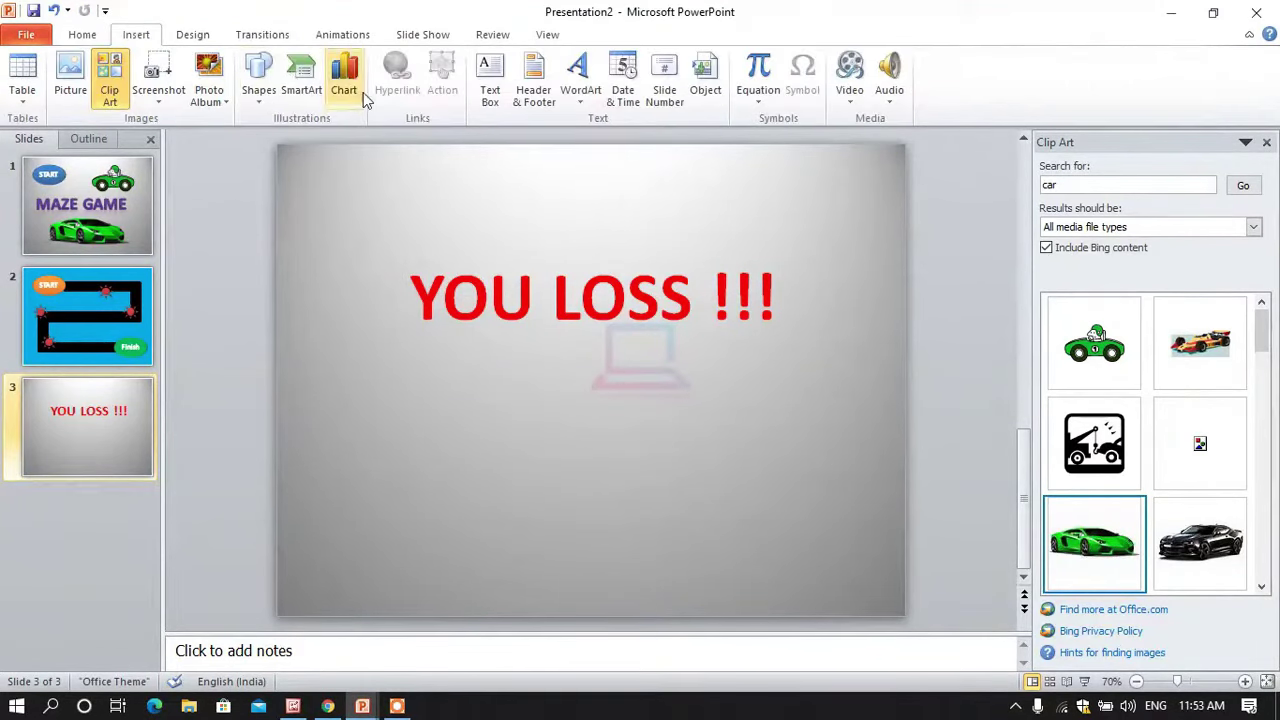
click(256, 92)
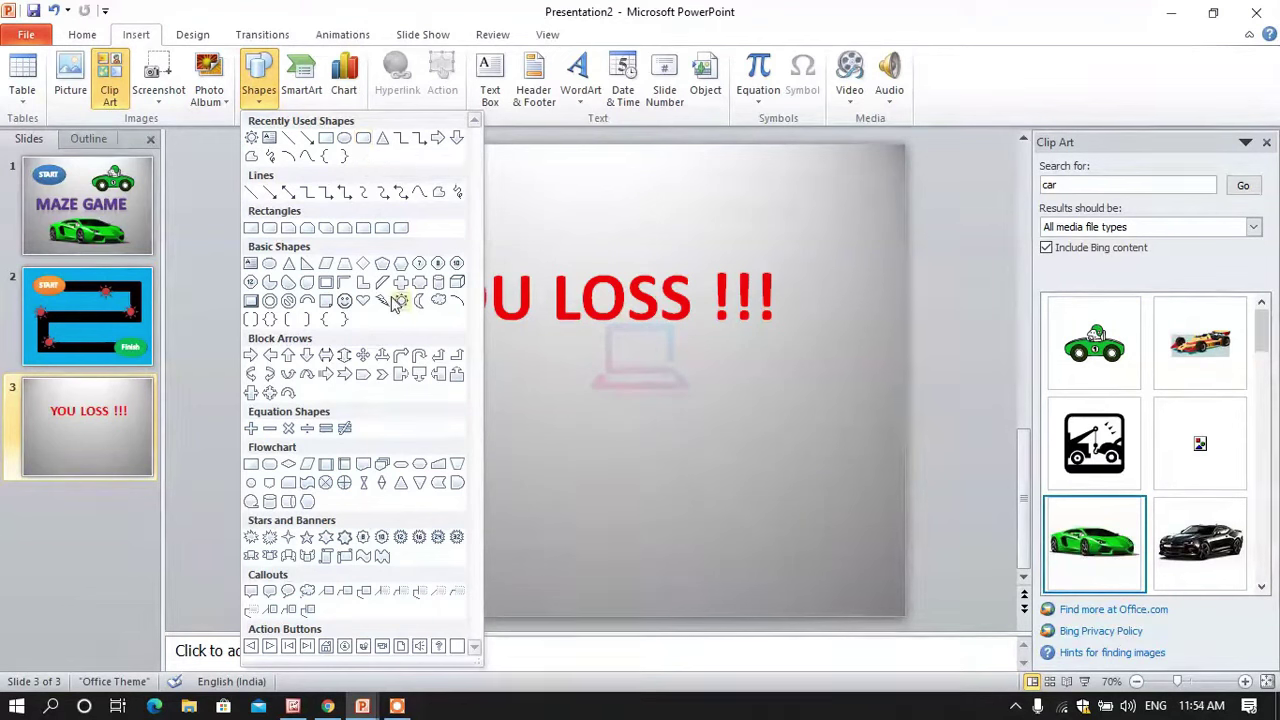
click(363, 138)
drag(354, 410, 522, 464)
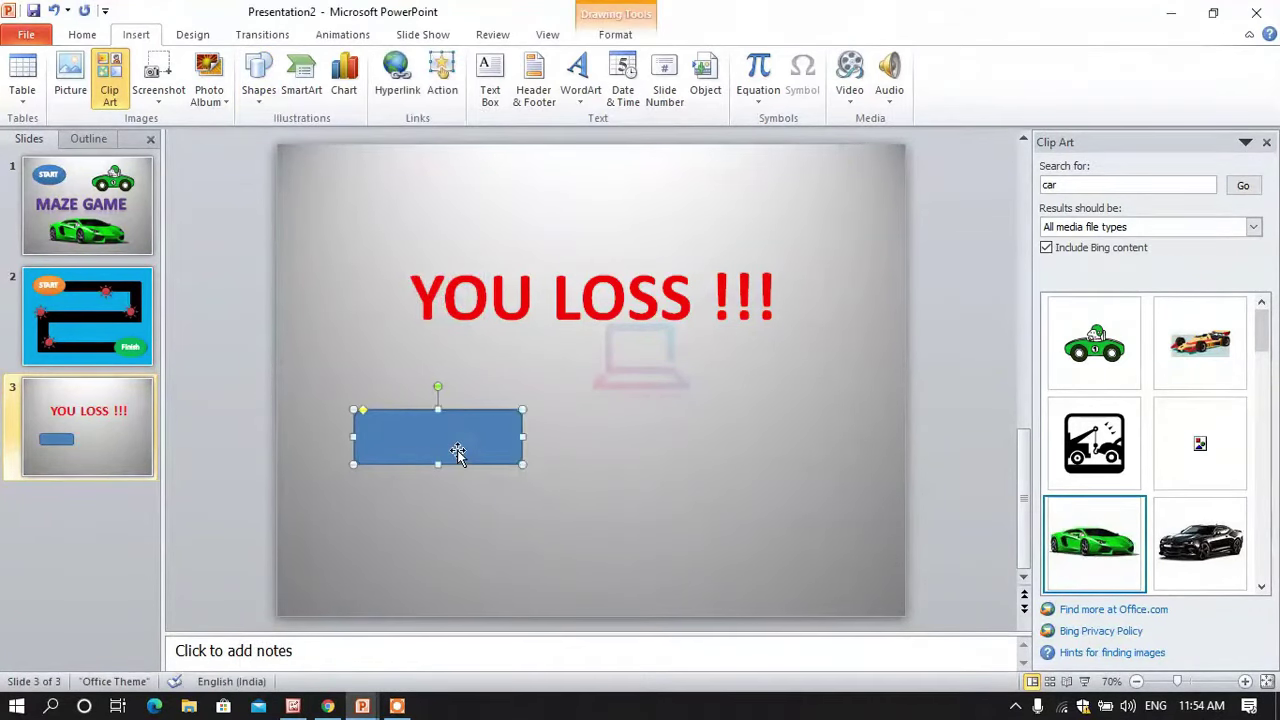
text(E)
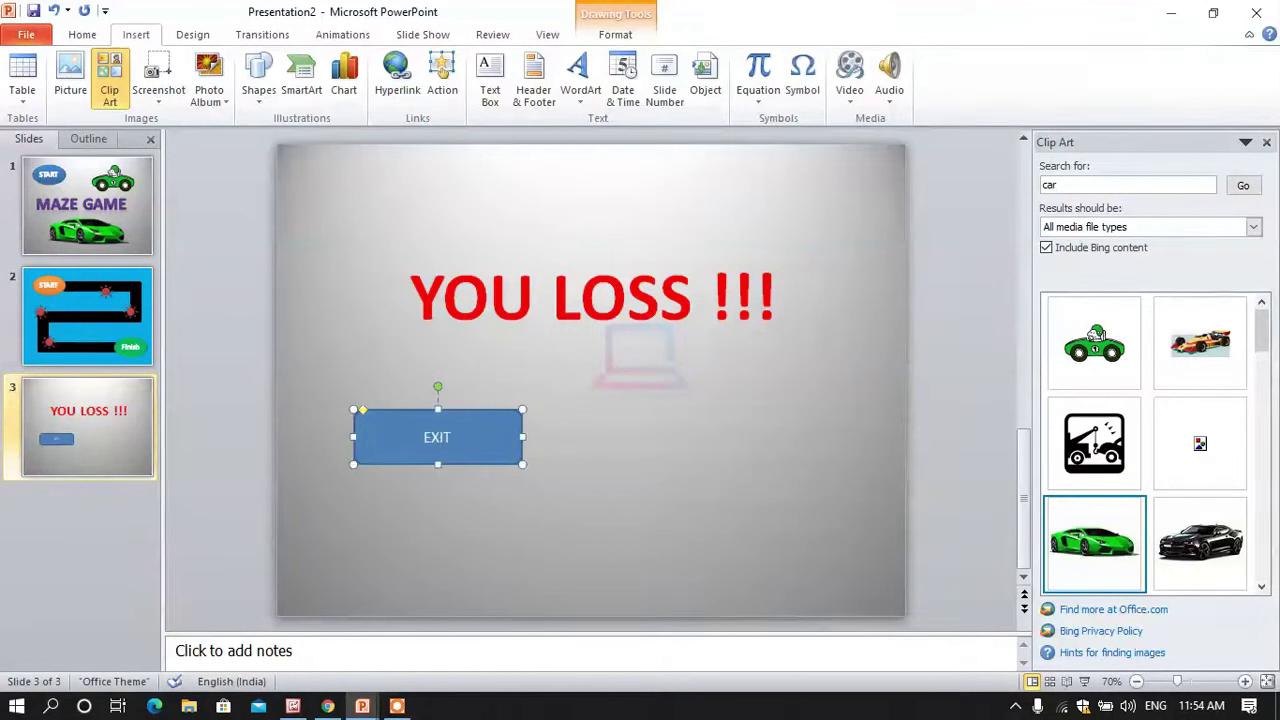
text(XIT)
Step: Enlarge the EXIT label's font by four size increments
key(ctrl+a)
key(ctrl+shift+period)
key(ctrl+shift+period)
key(ctrl+shift+period)
key(ctrl+shift+period)
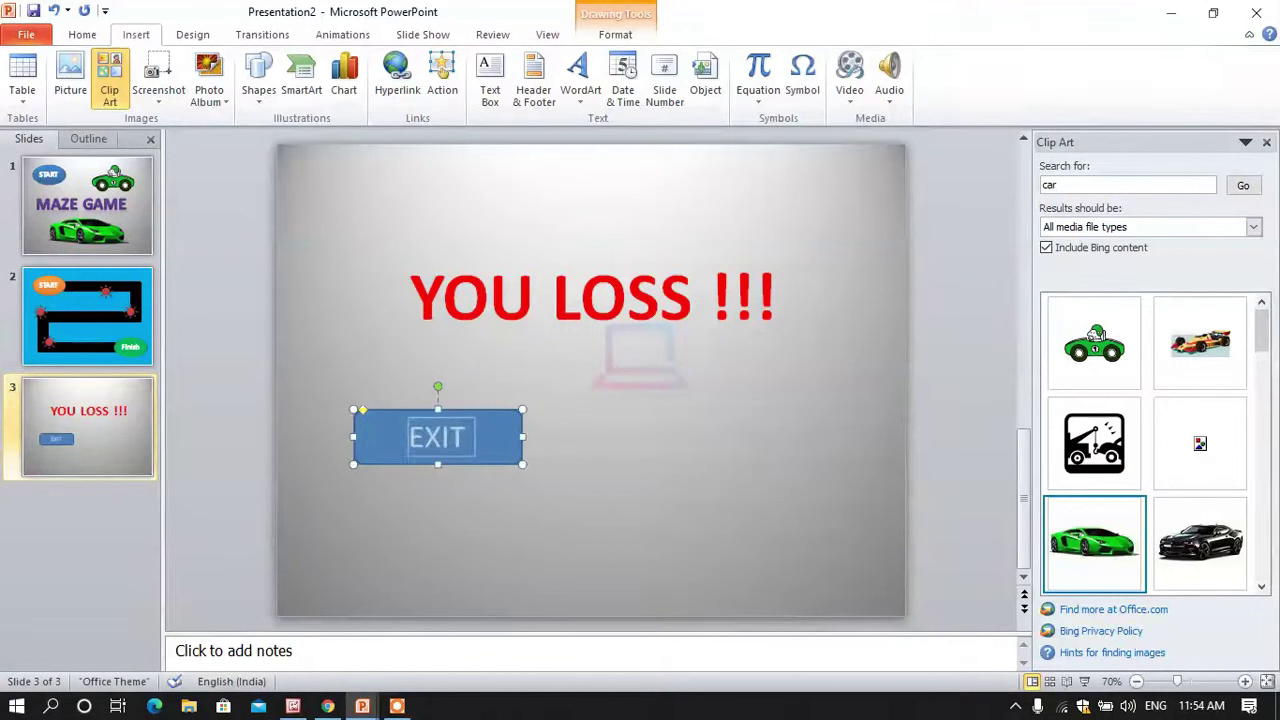
Step: Make the EXIT label bold and apply the glossy red intense-effect shape style to its button
key(ctrl+b)
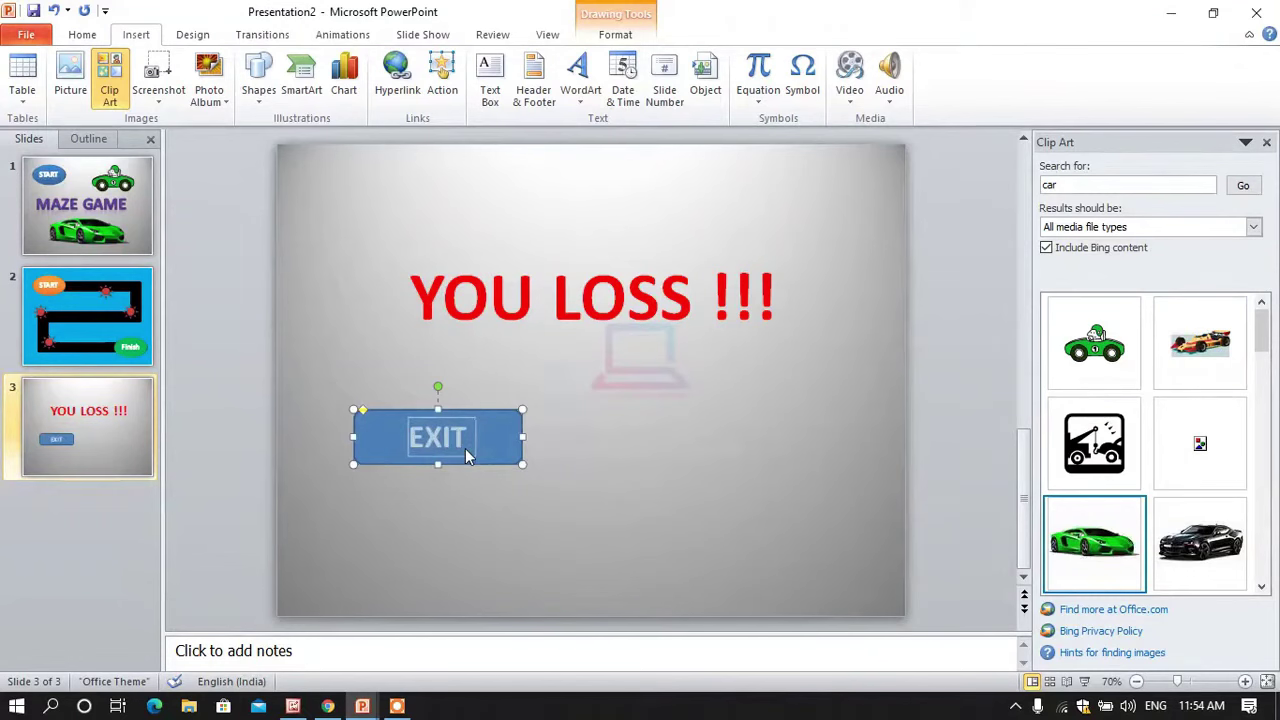
click(519, 452)
click(615, 34)
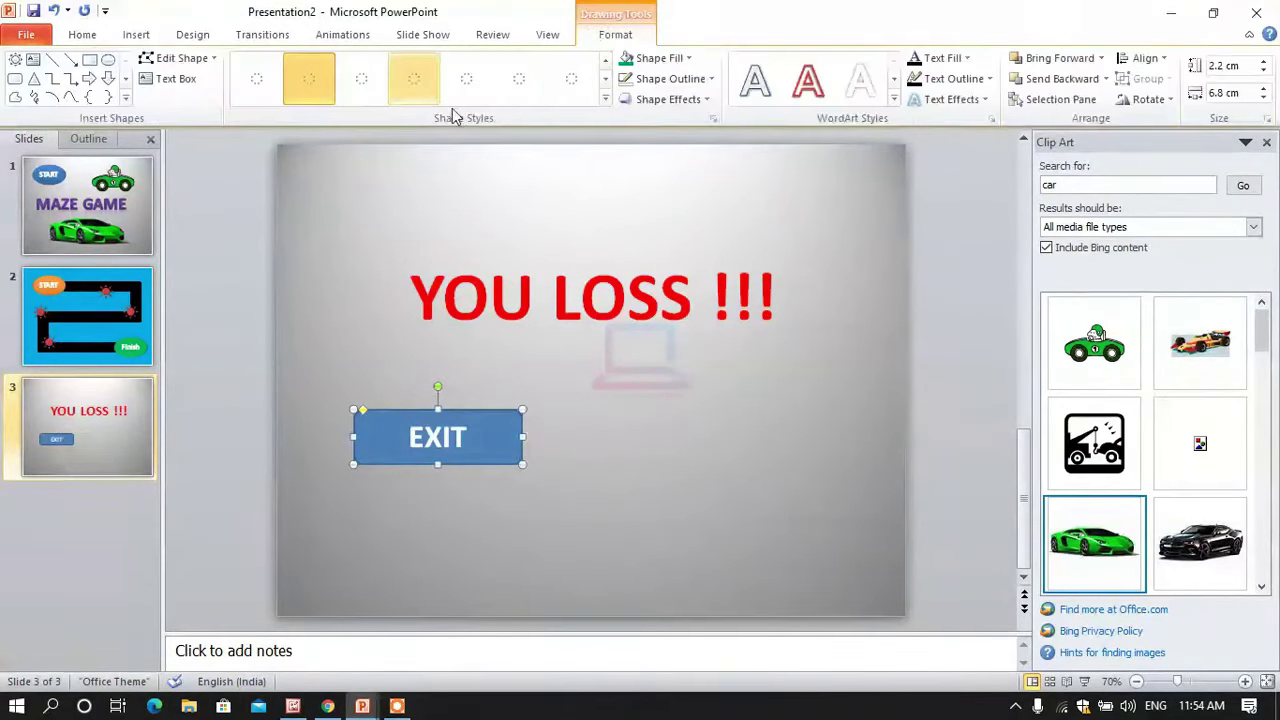
click(605, 98)
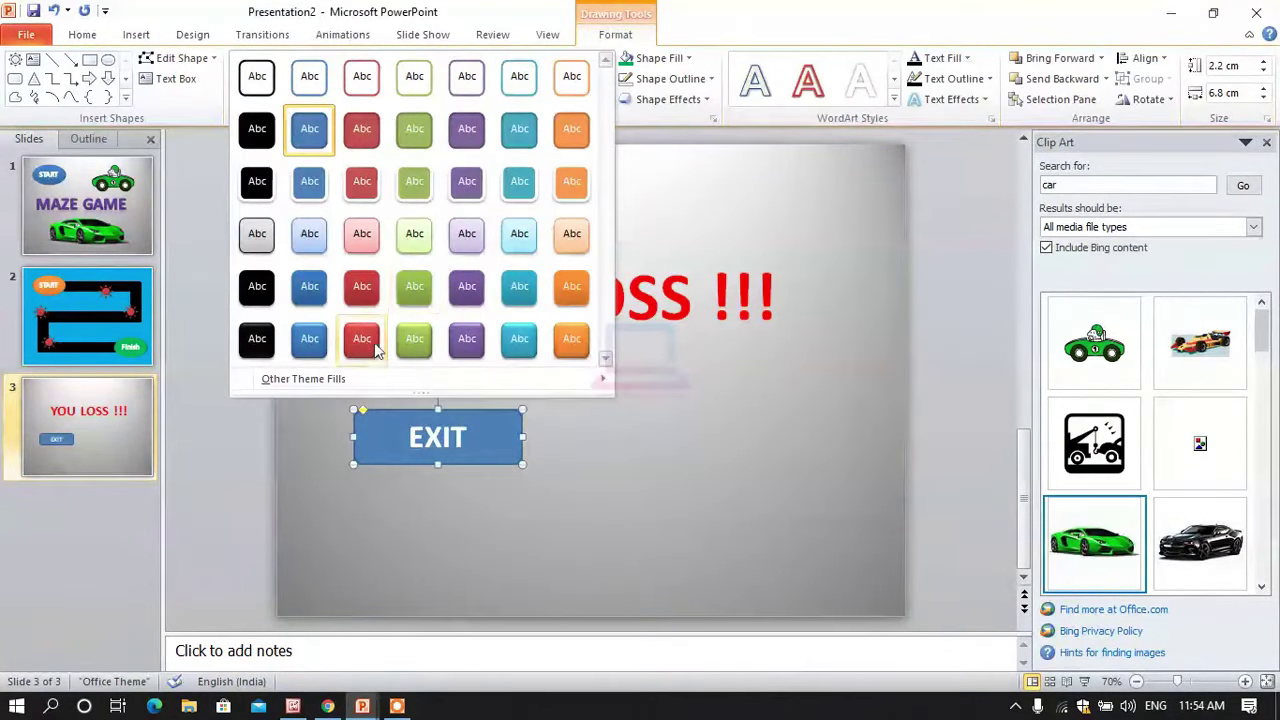
click(364, 342)
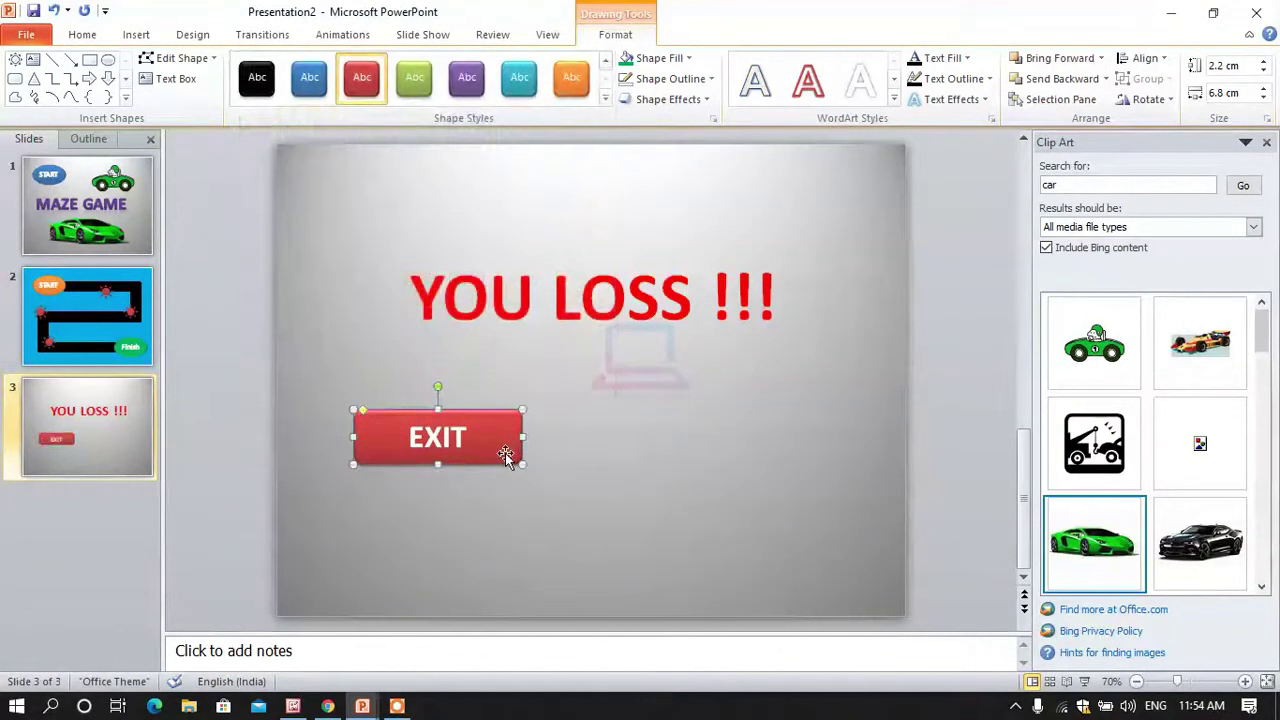
Step: Duplicate the EXIT button, place the copy level with it under the right part of the heading, and relabel the copy REPLAY
key(ctrl+d)
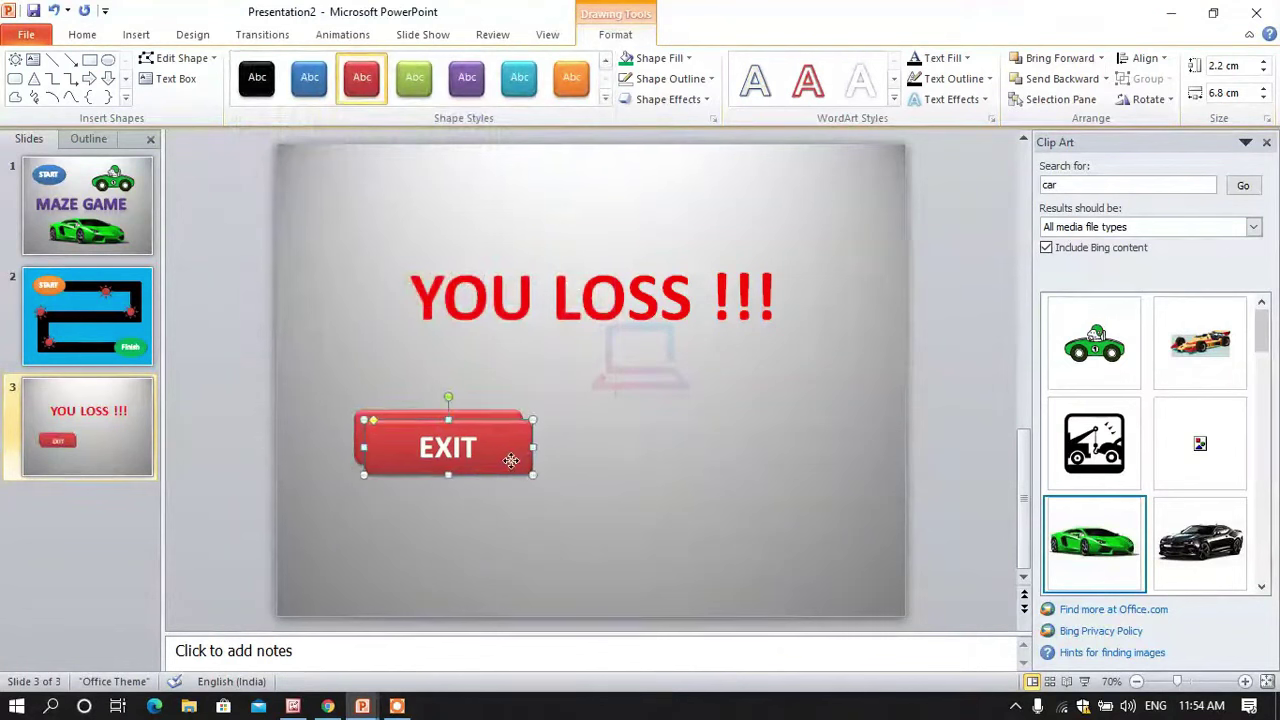
drag(515, 456, 775, 451)
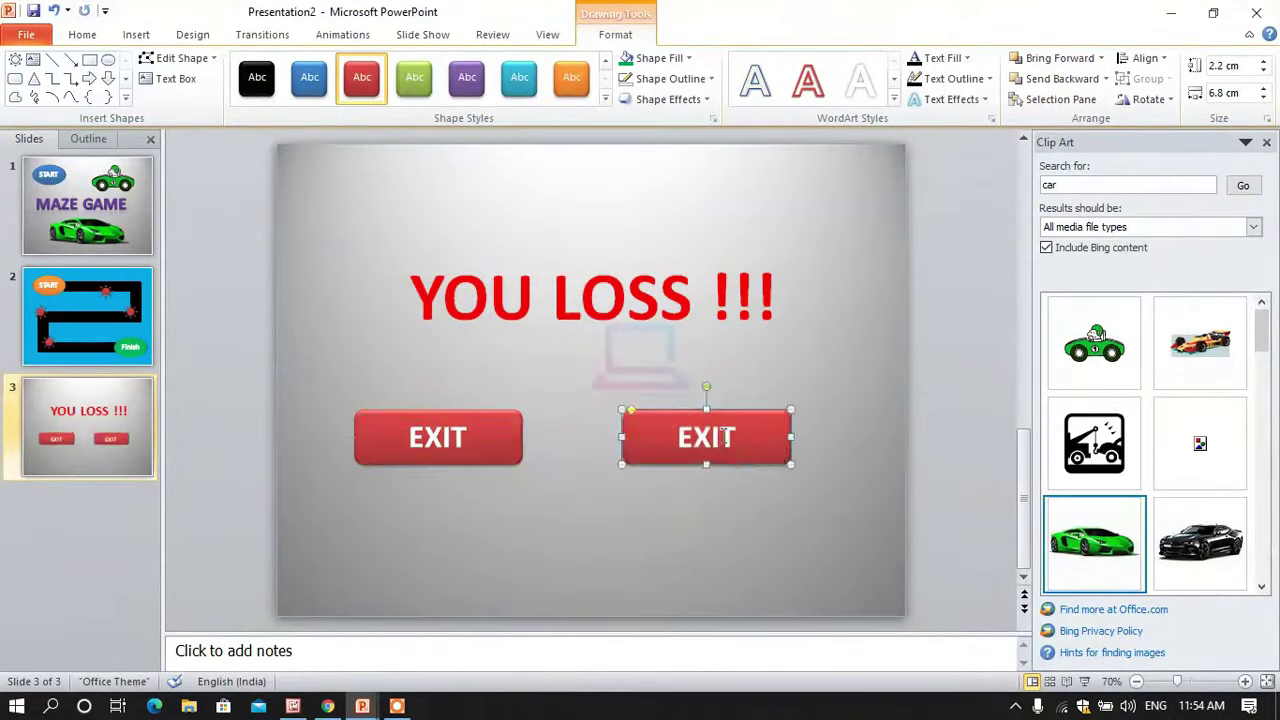
click(735, 437)
key(BackSpace)
key(BackSpace)
key(BackSpace)
key(BackSpace)
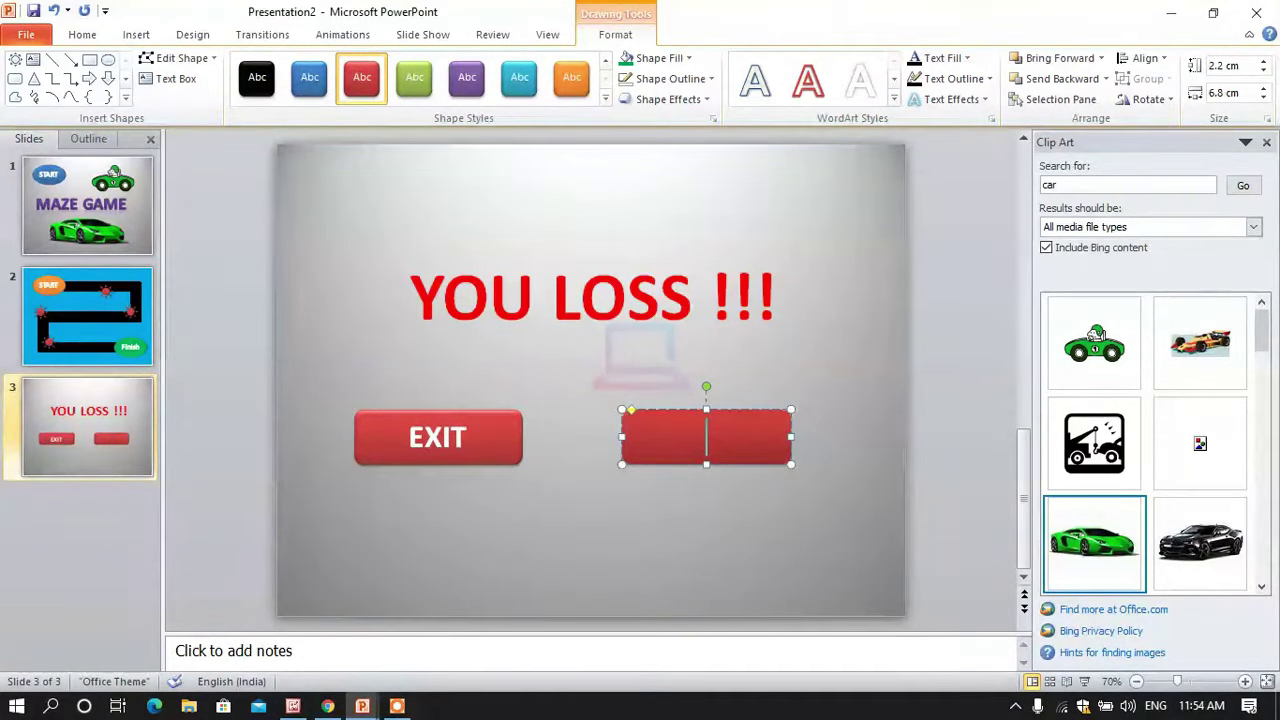
text(REpla)
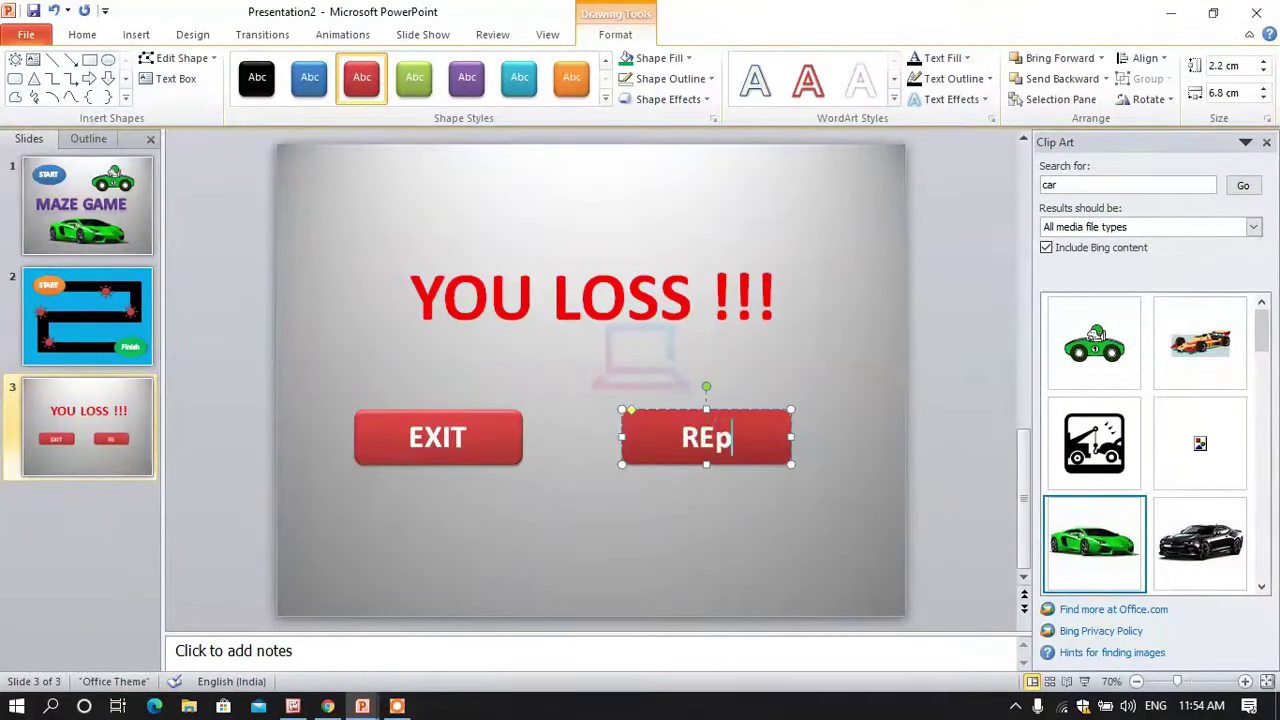
key(BackSpace)
key(BackSpace)
key(BackSpace)
text(PLAY)
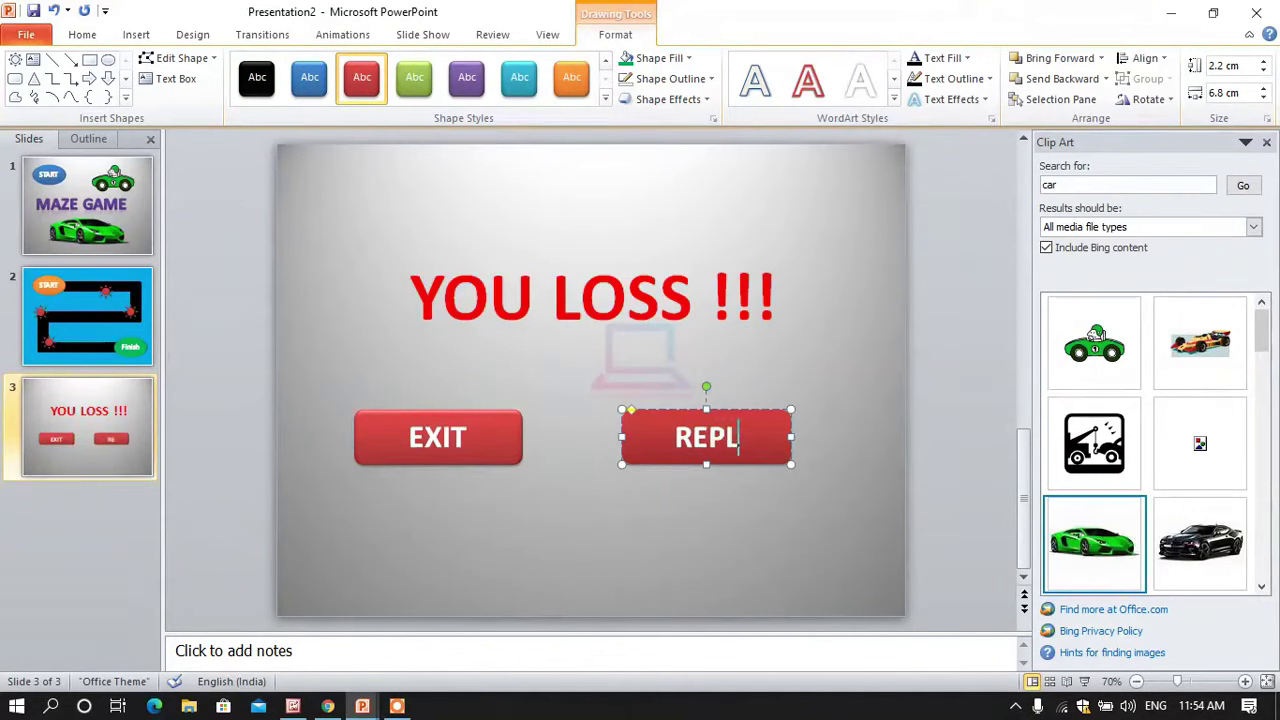
click(766, 529)
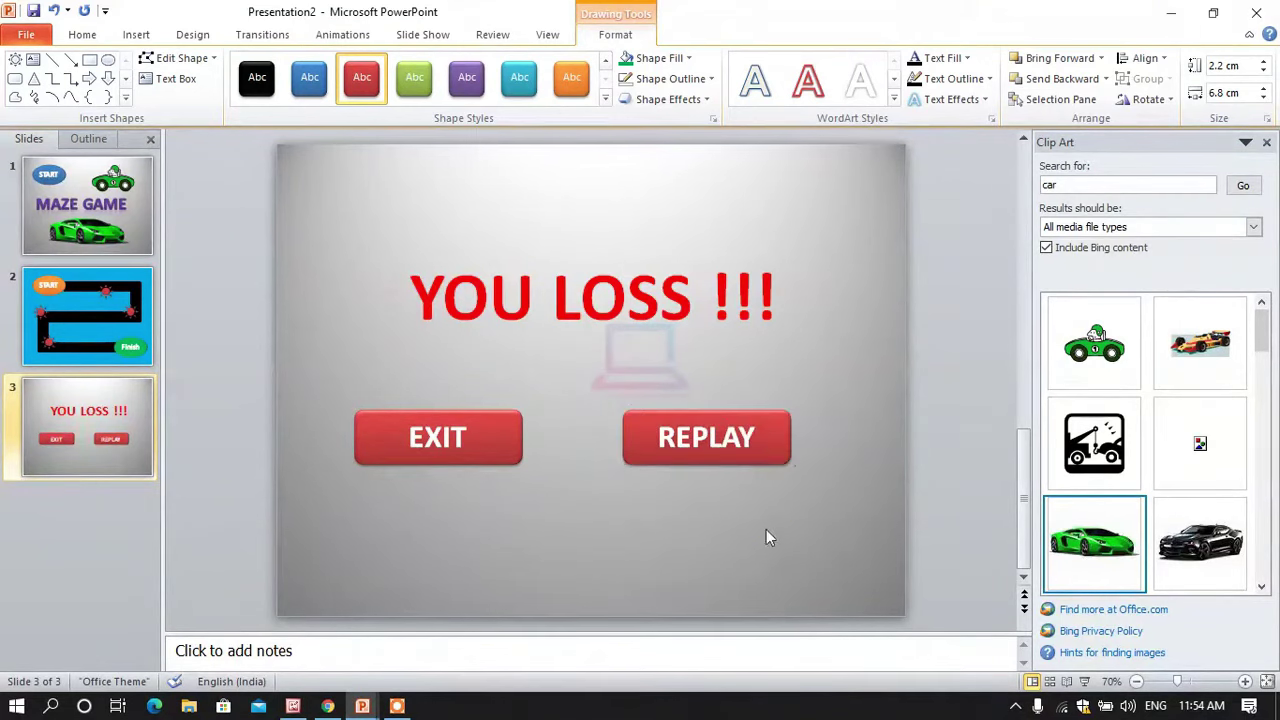
Step: Apply the glossy blue intense-effect shape style to the REPLAY button and deselect it
click(767, 447)
click(520, 80)
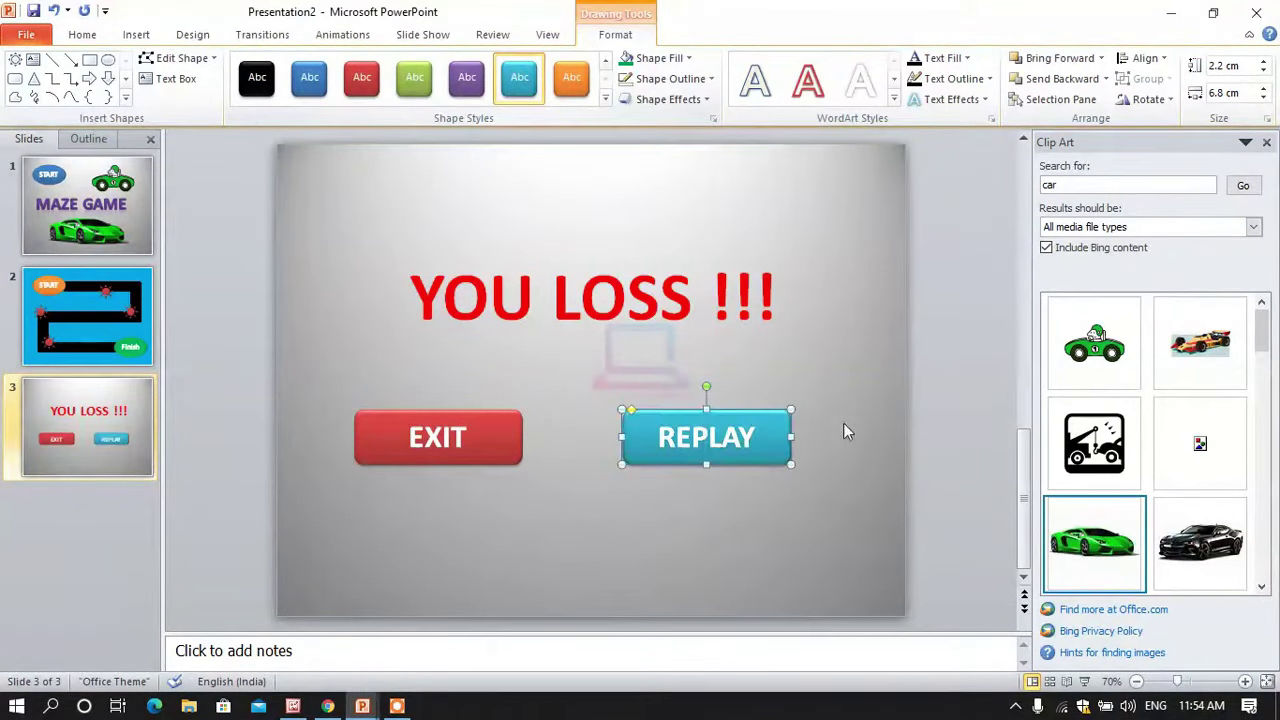
click(605, 98)
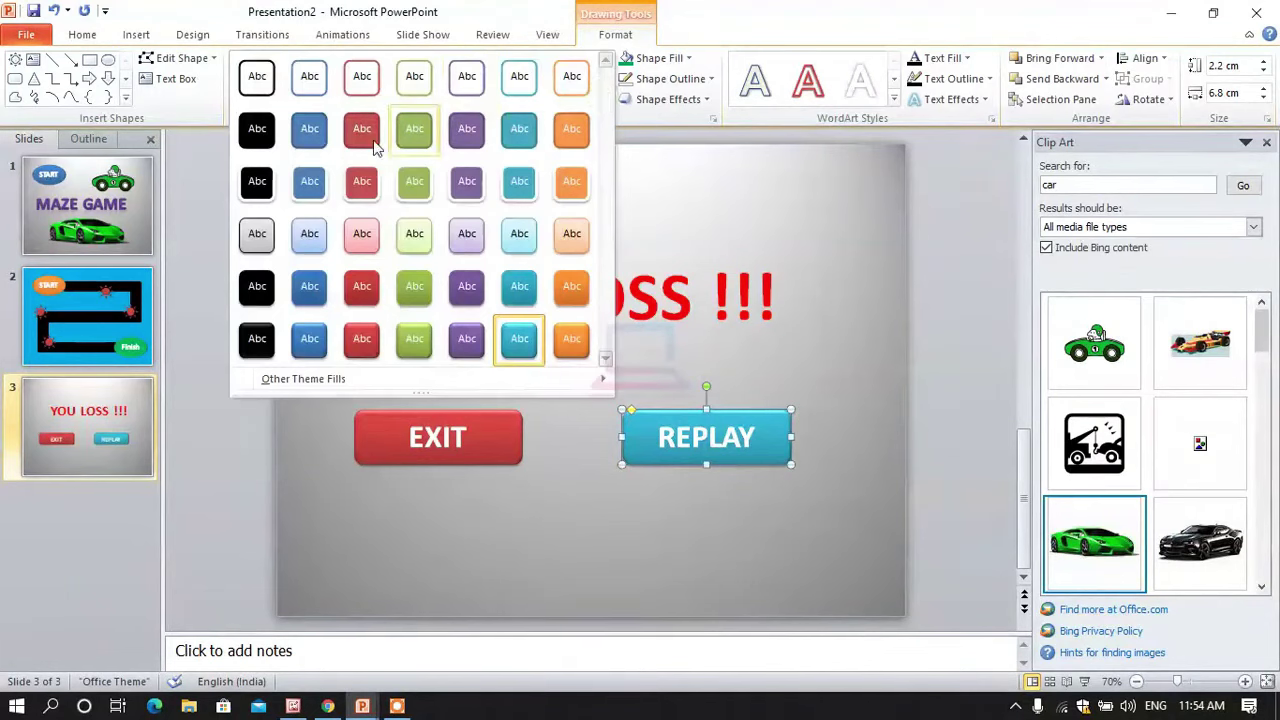
click(309, 340)
click(781, 536)
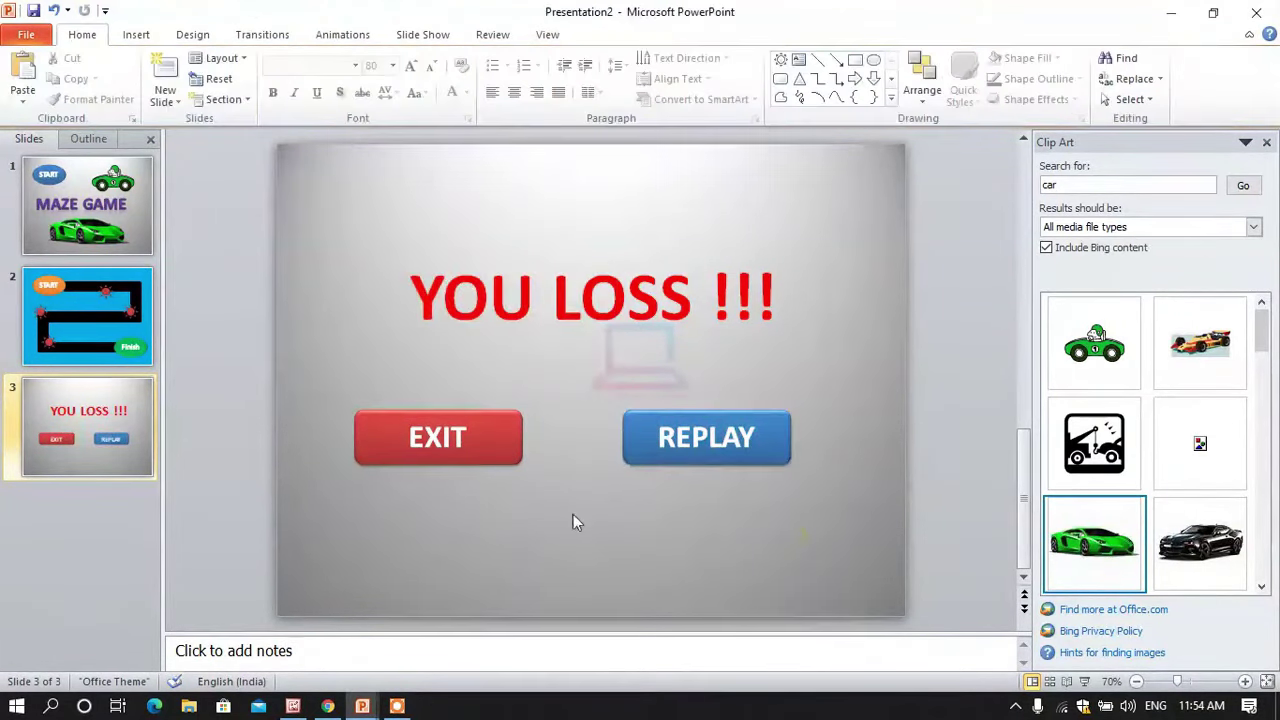
Step: Duplicate the "YOU LOSS !!!" slide and change the heading on the copy to "YOU WIN !!!"
click(77, 425)
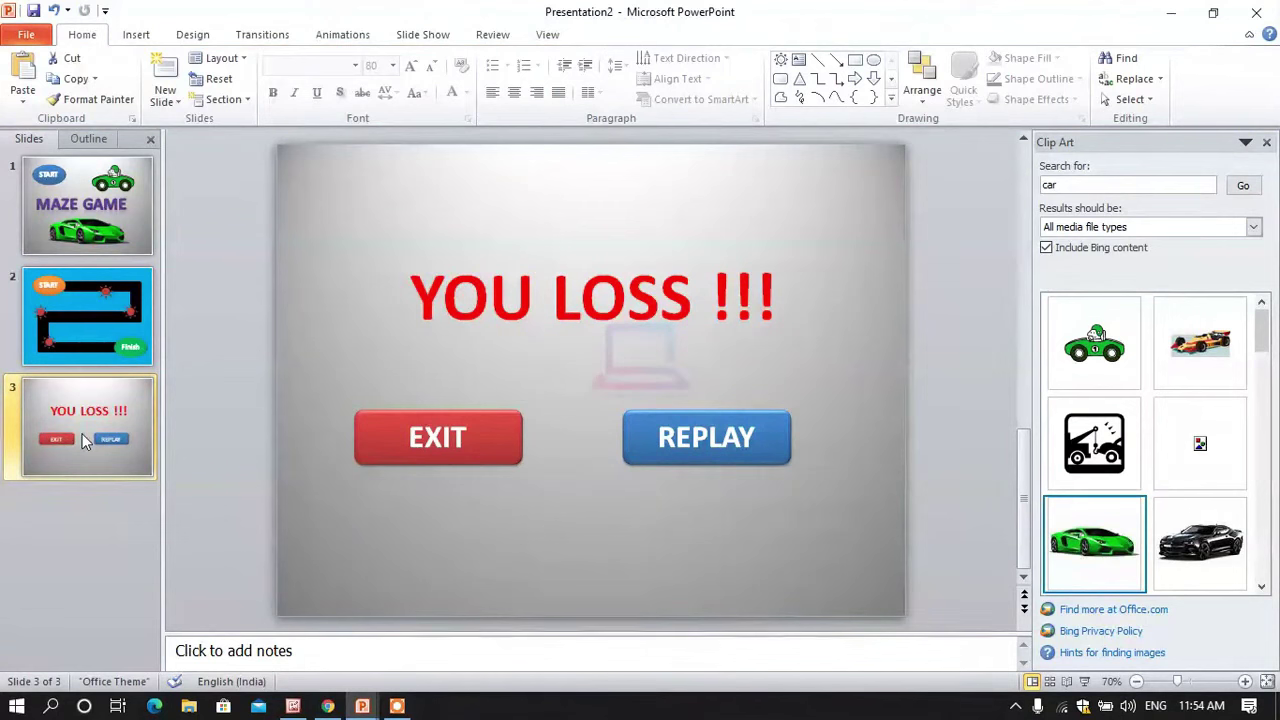
key(ctrl+d)
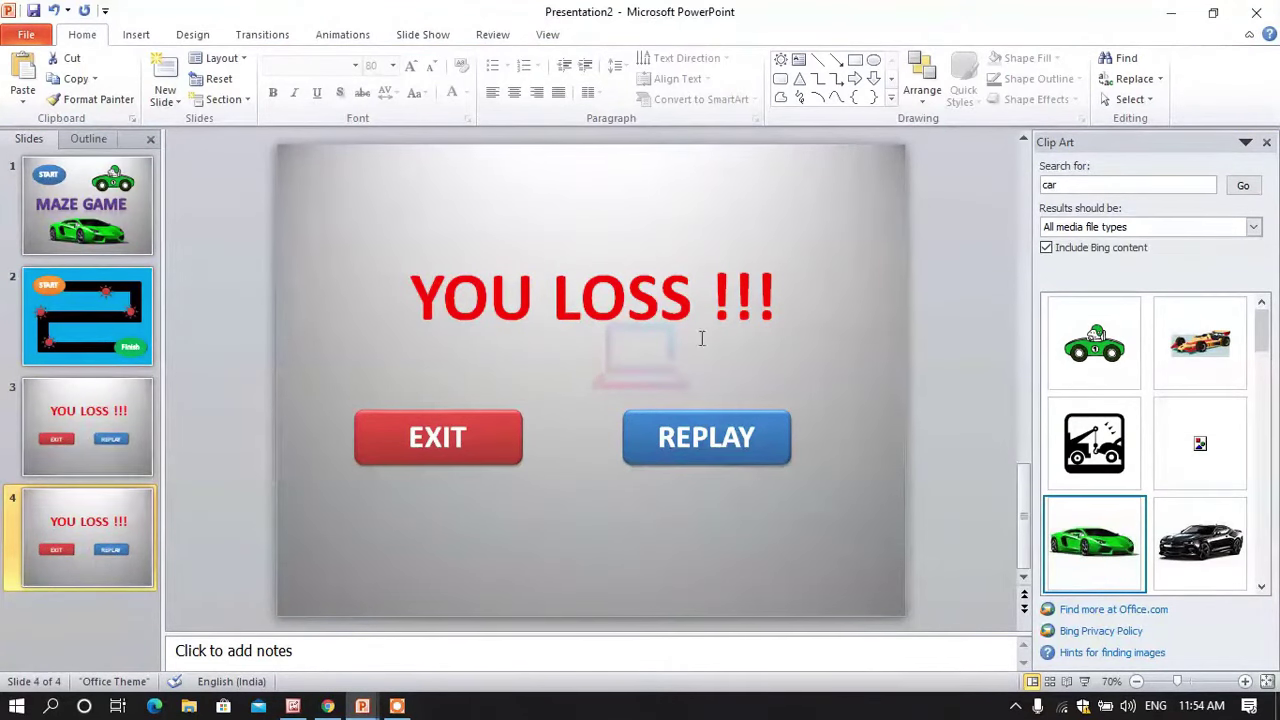
drag(557, 298, 697, 310)
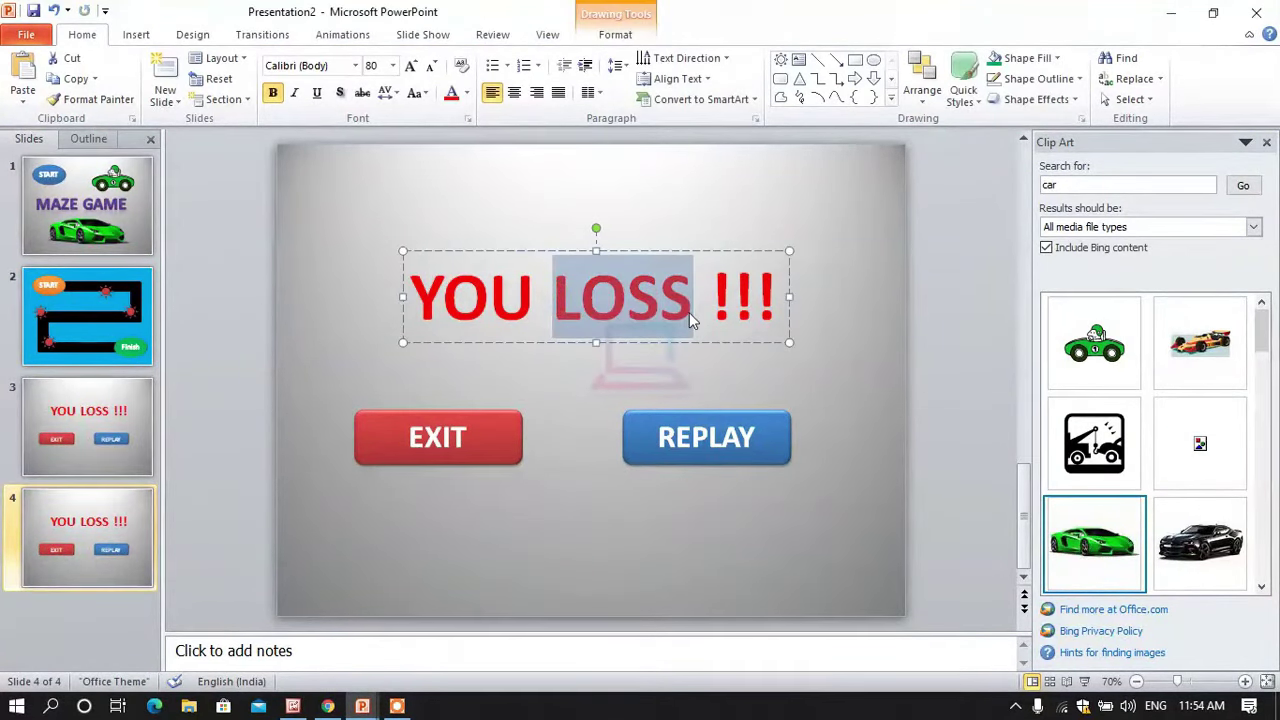
text(WIN)
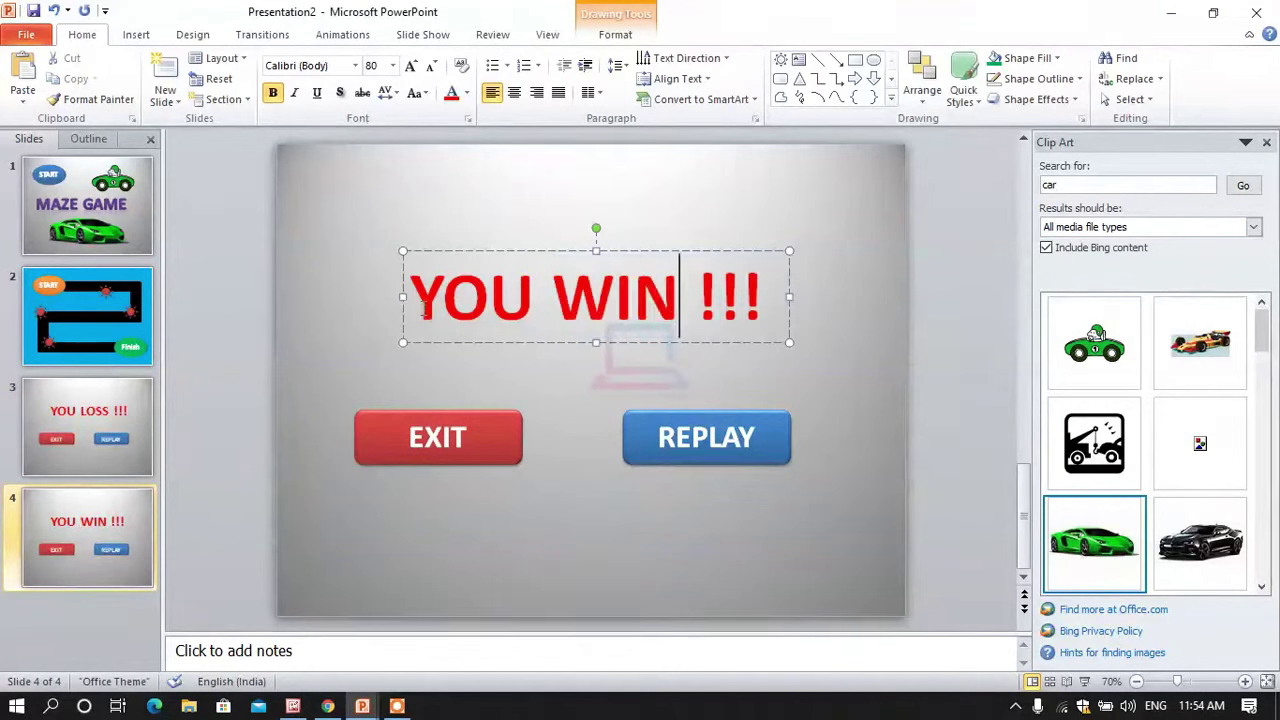
Step: Colour the whole "YOU WIN !!!" heading on slide 4 standard green and deselect it
drag(421, 310, 768, 323)
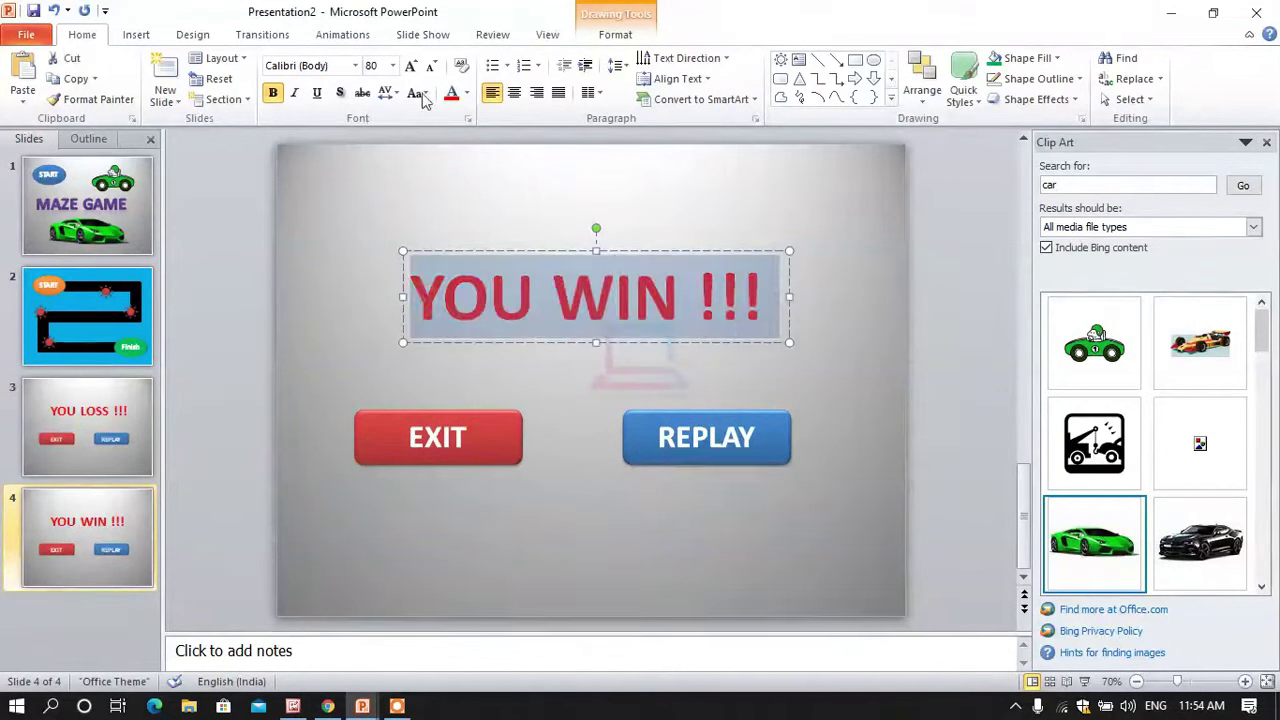
click(614, 34)
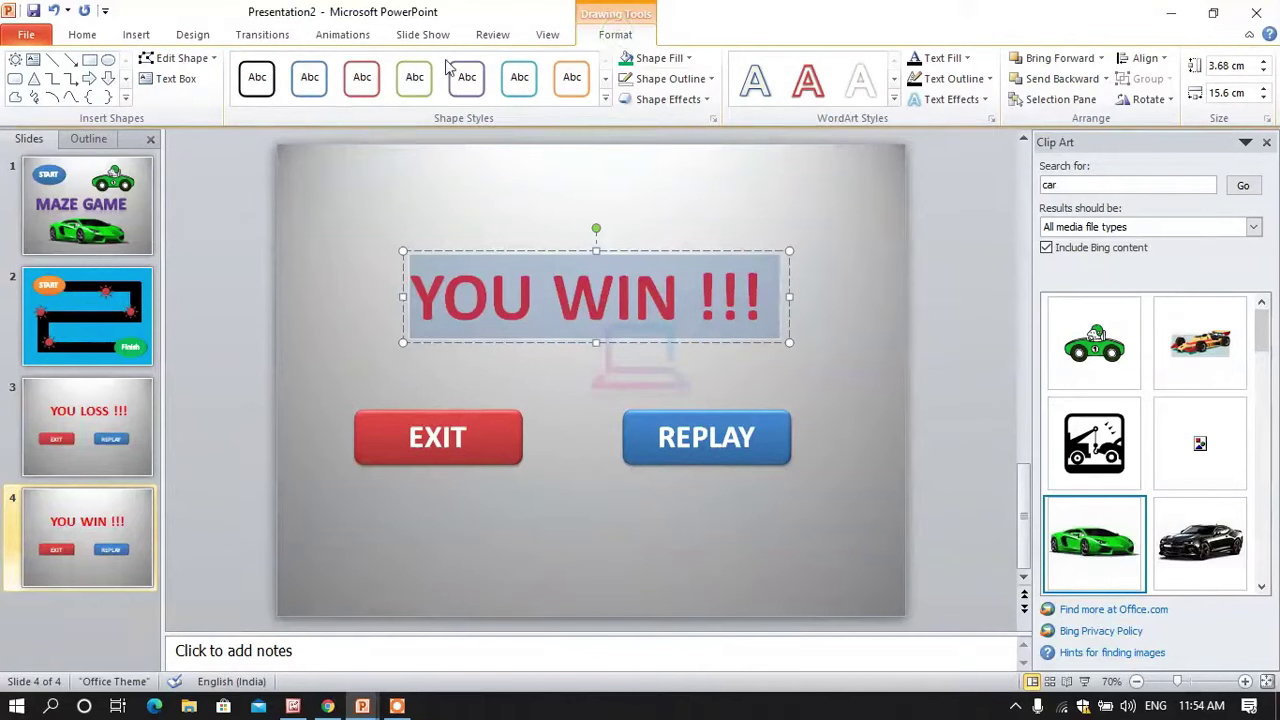
click(82, 34)
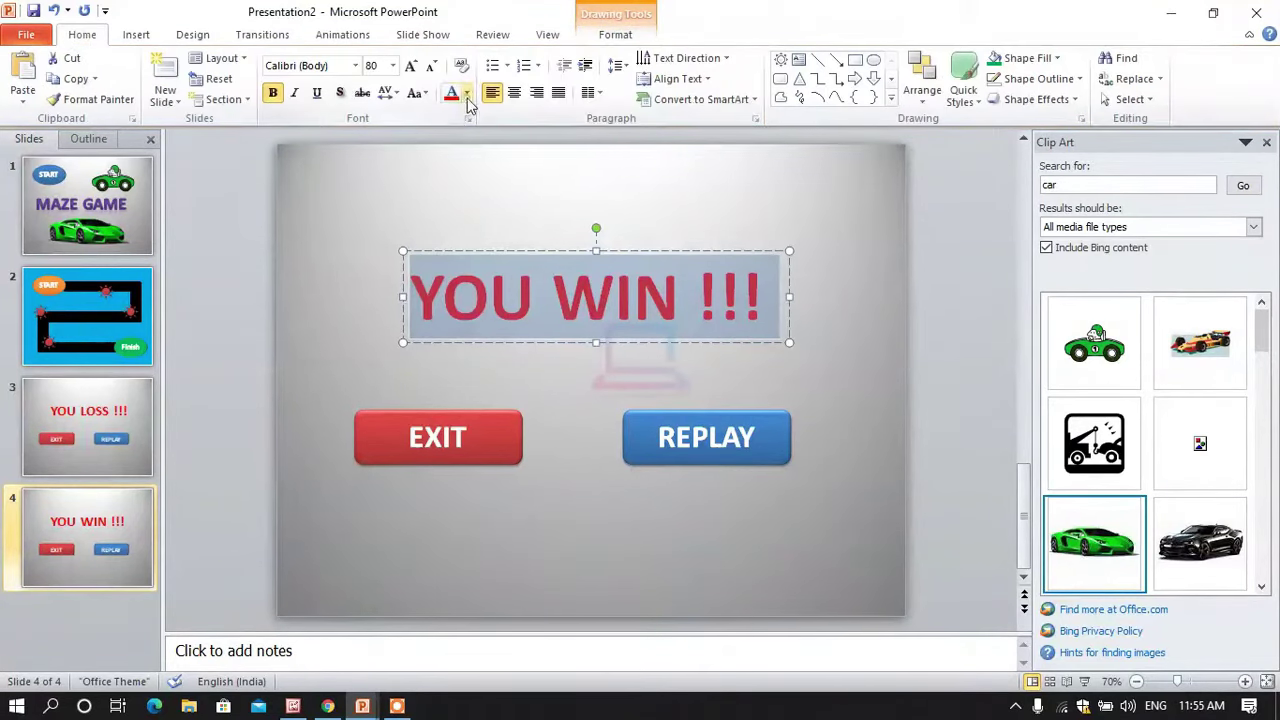
click(467, 93)
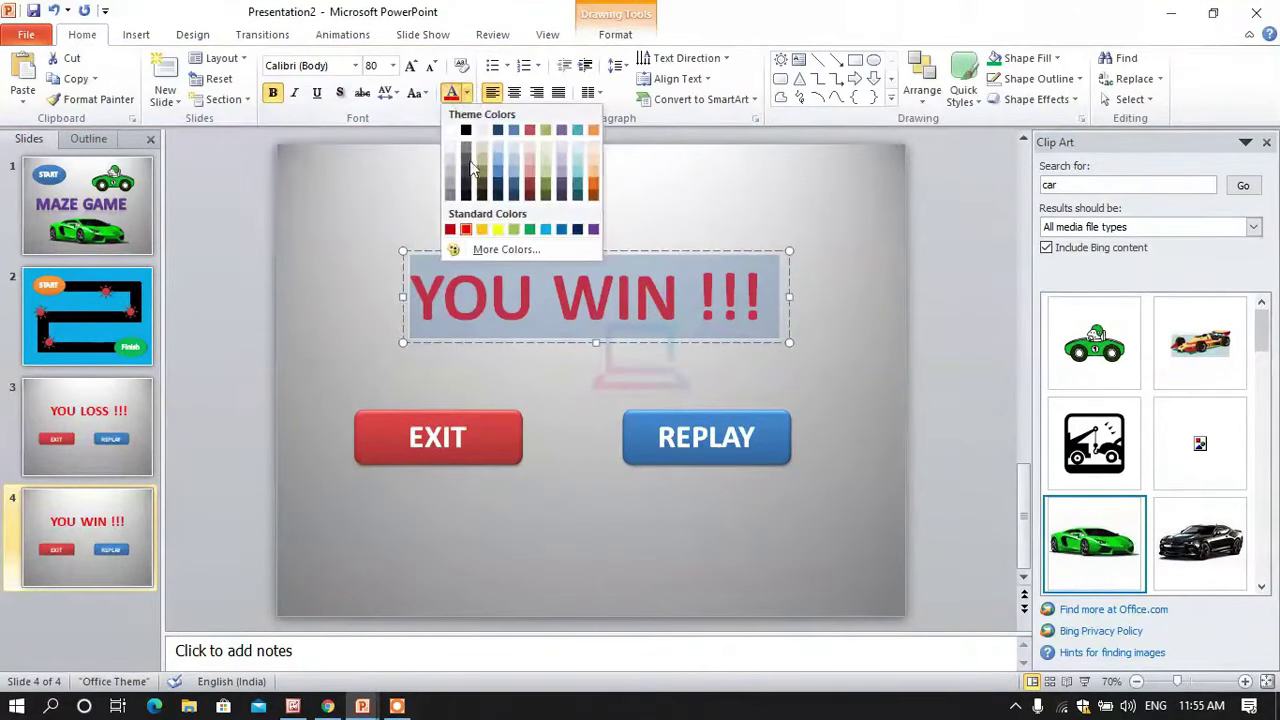
click(529, 230)
click(967, 437)
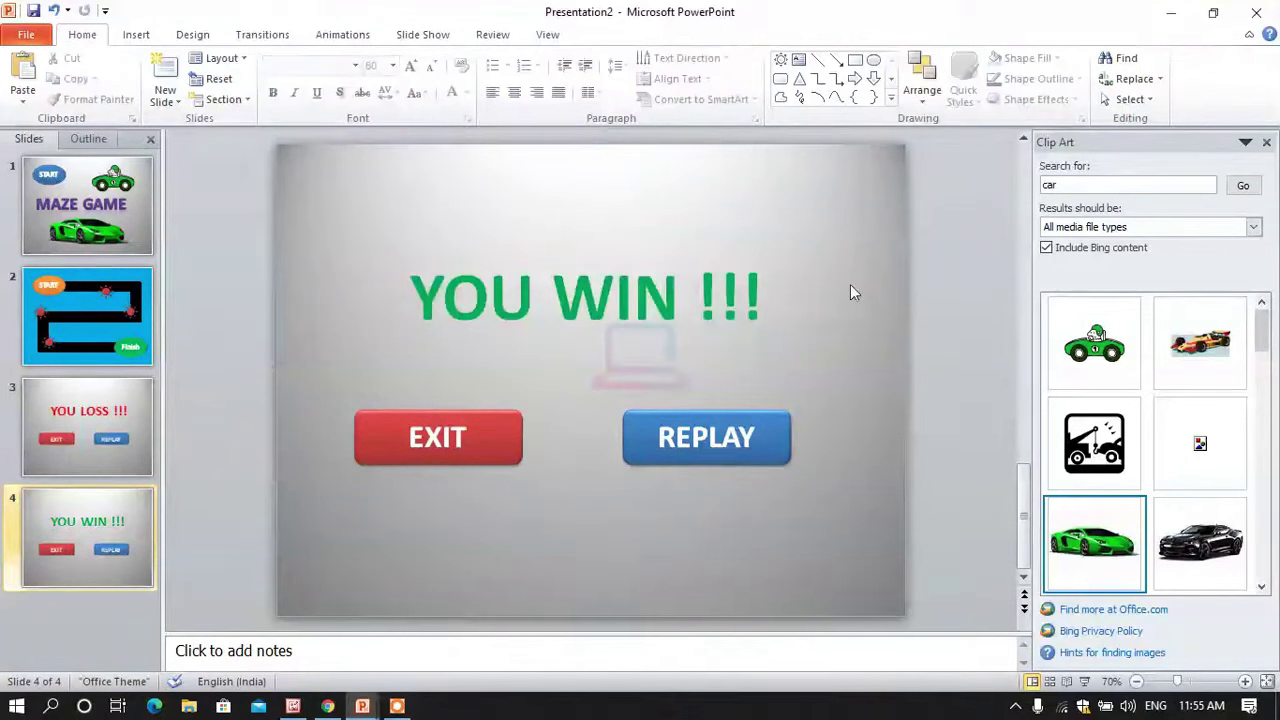
click(82, 432)
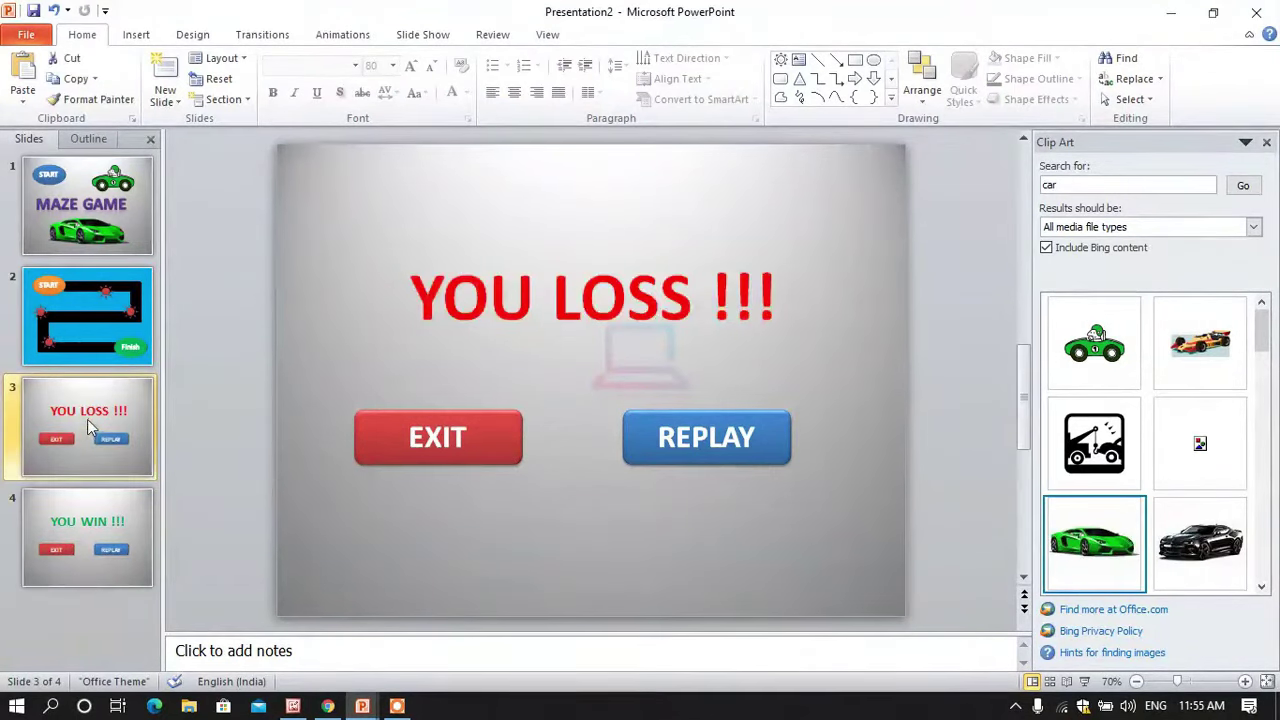
click(90, 528)
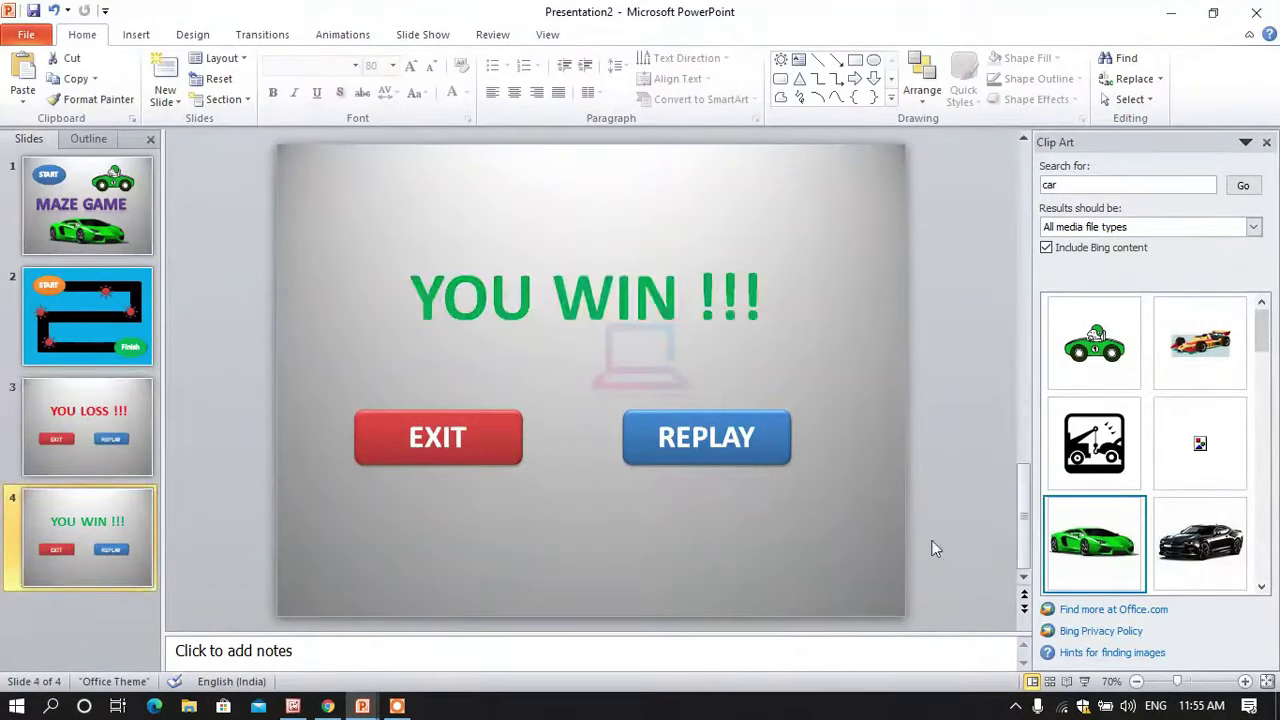
click(956, 461)
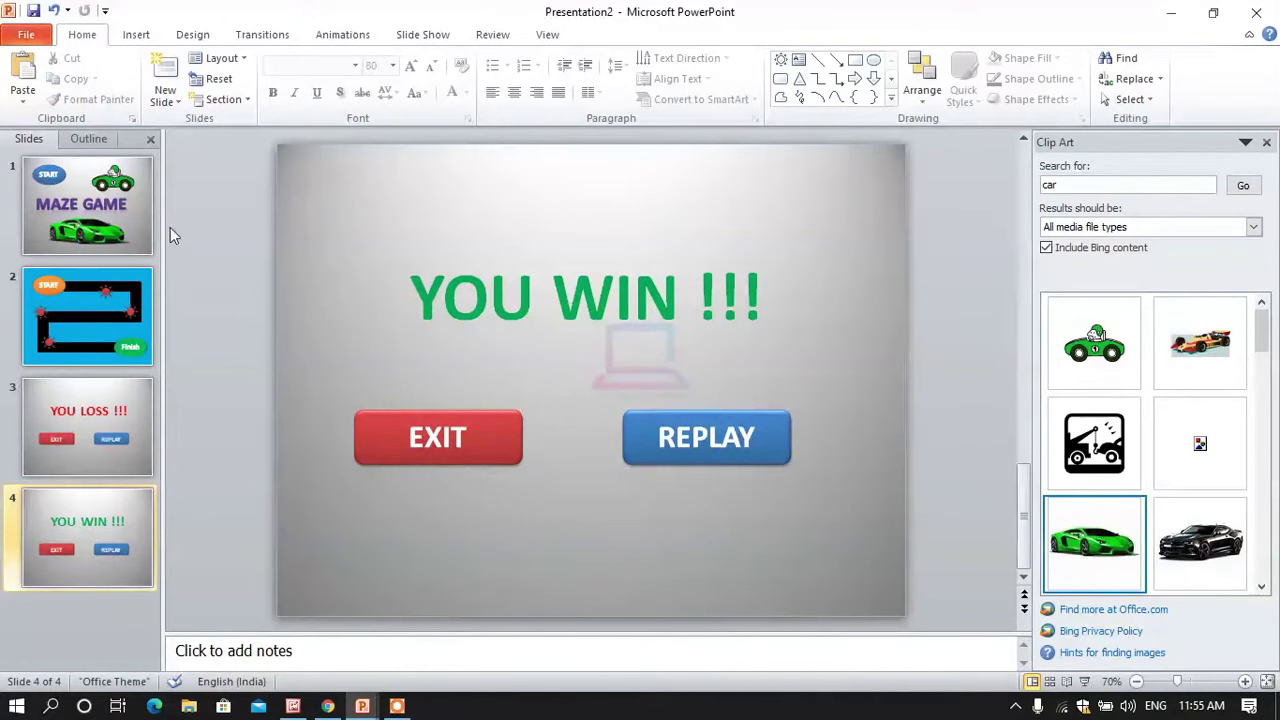
click(87, 301)
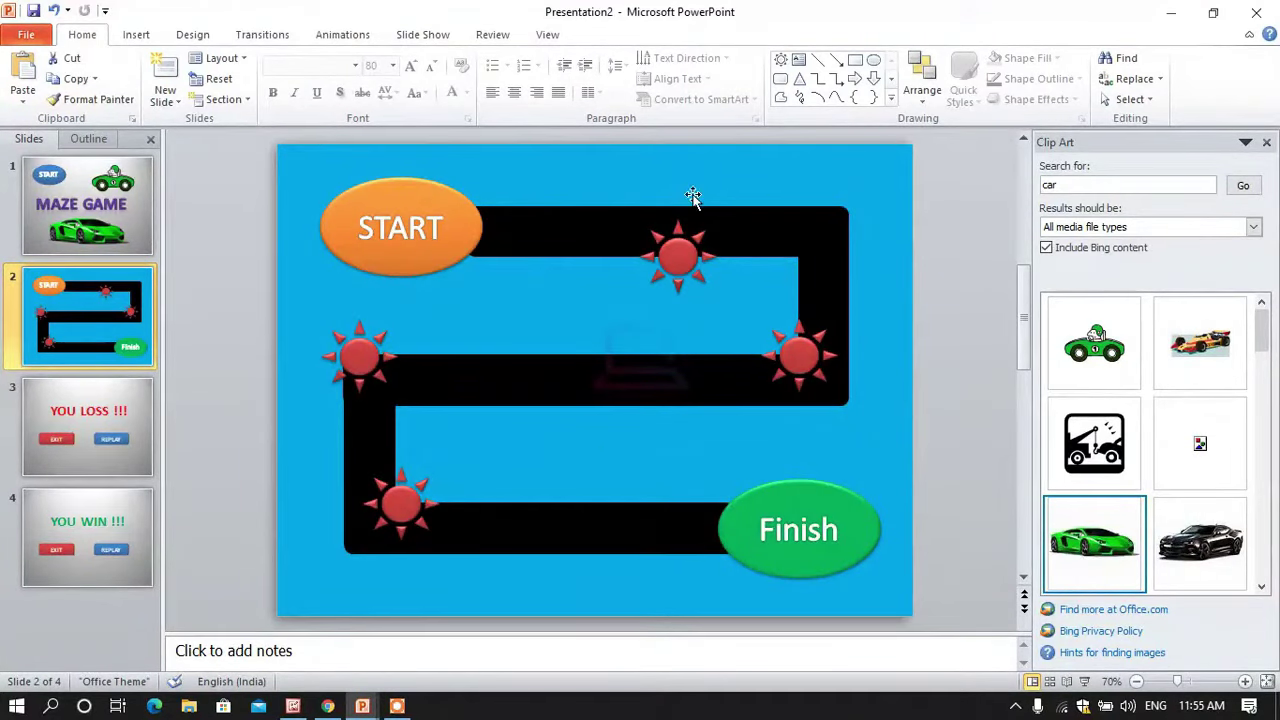
Step: Give the START oval on the title slide a mouse-click action that hyperlinks to Next Slide
click(48, 178)
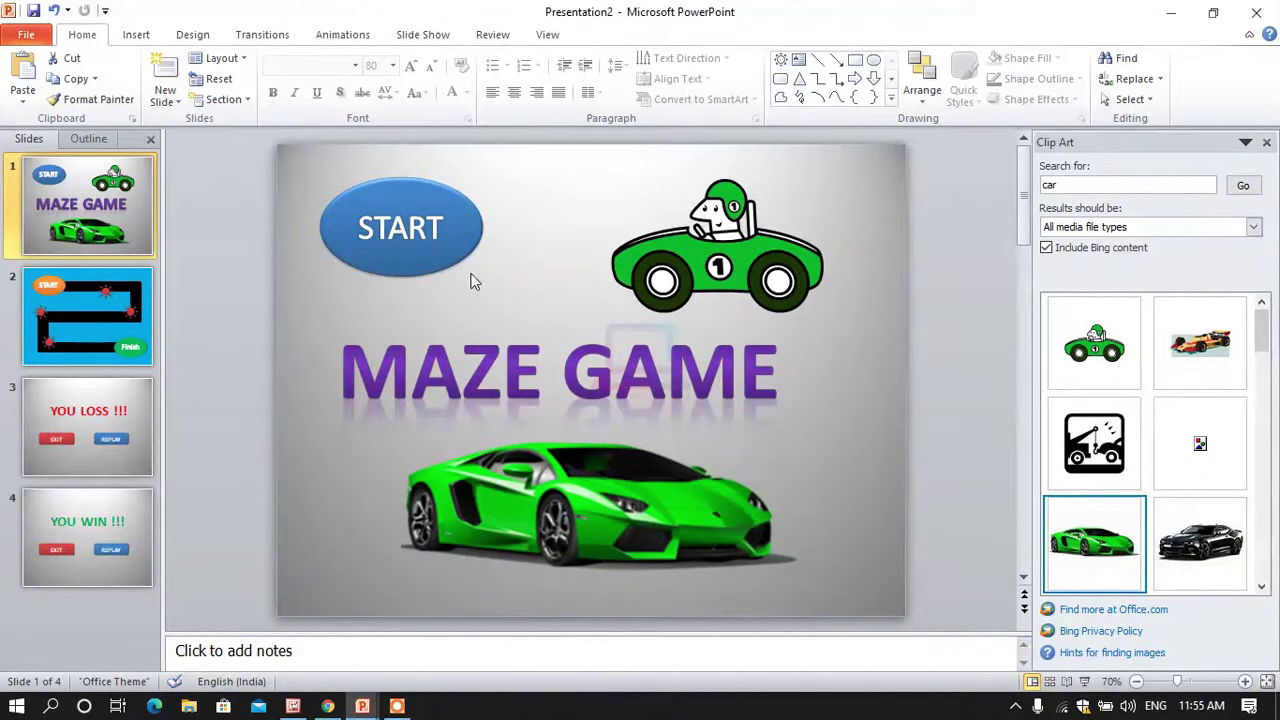
click(476, 237)
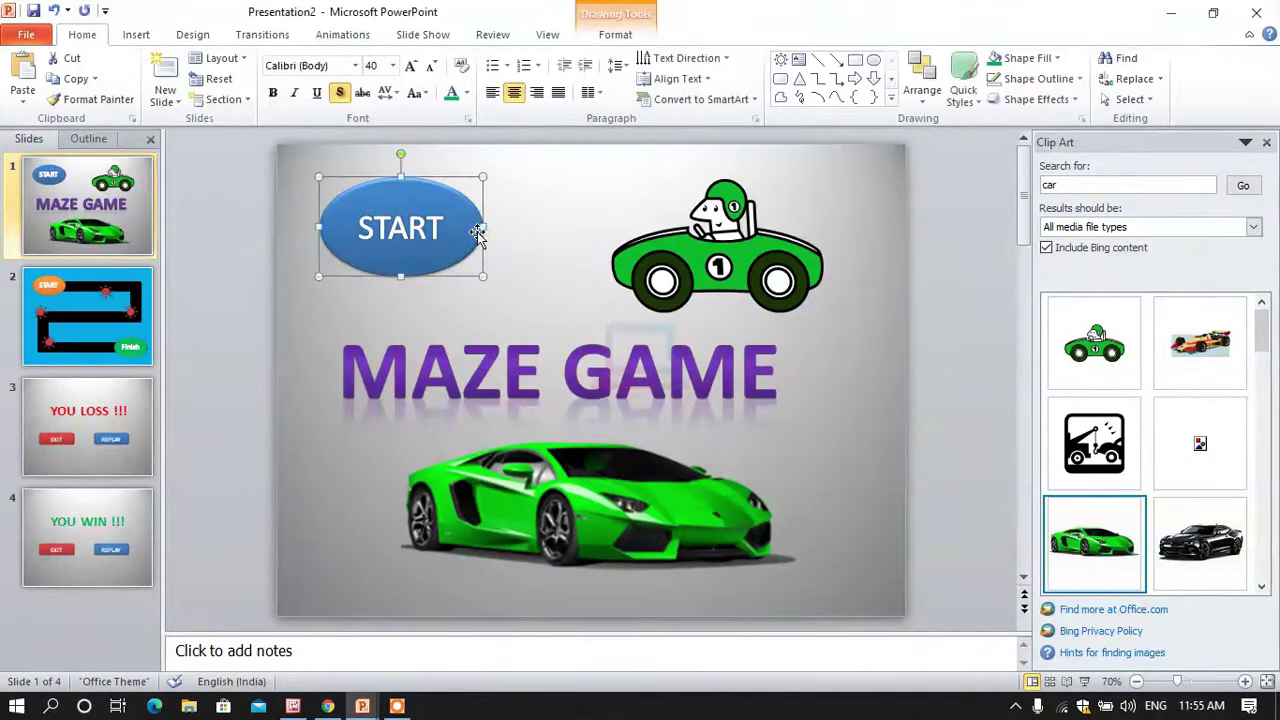
click(139, 38)
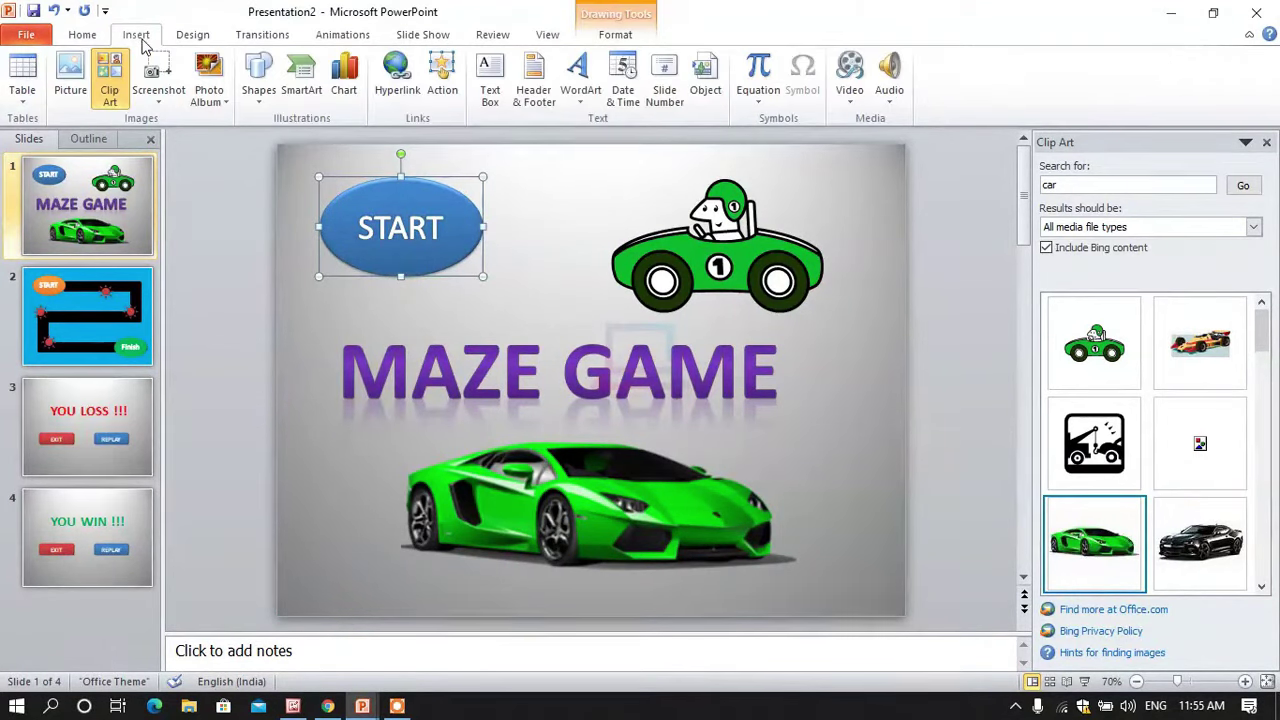
click(445, 76)
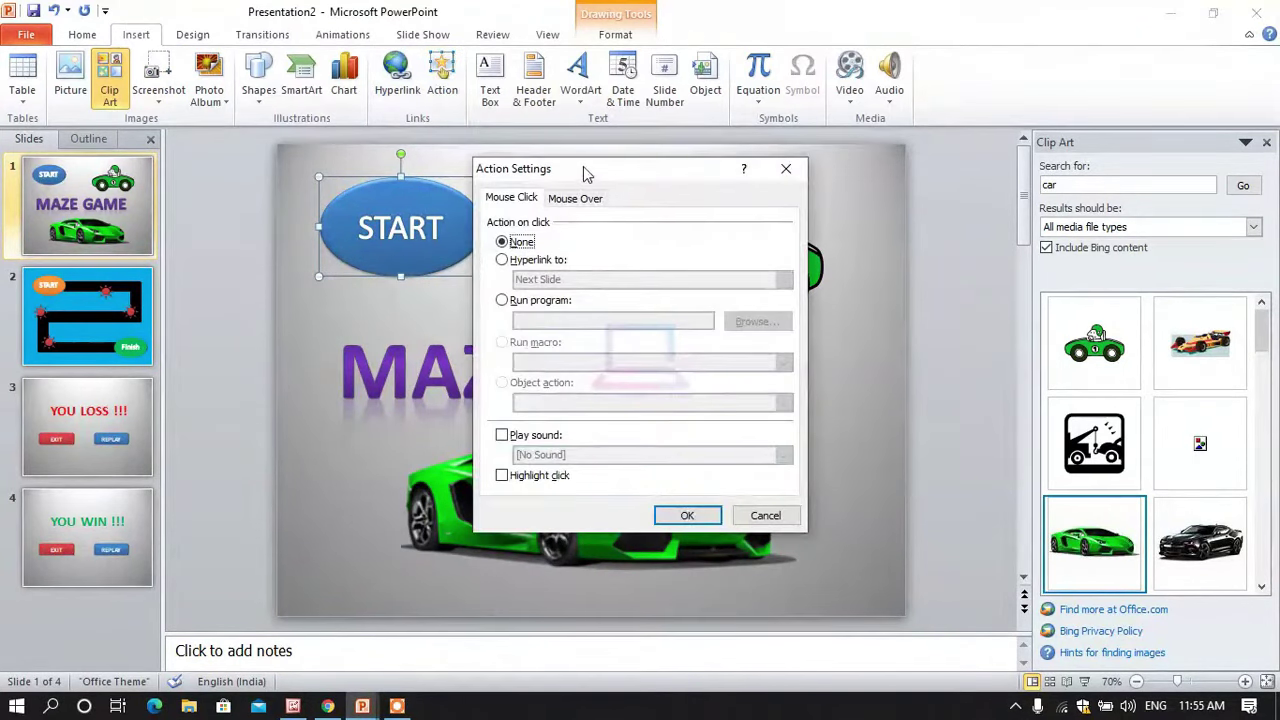
drag(583, 170, 711, 136)
click(641, 168)
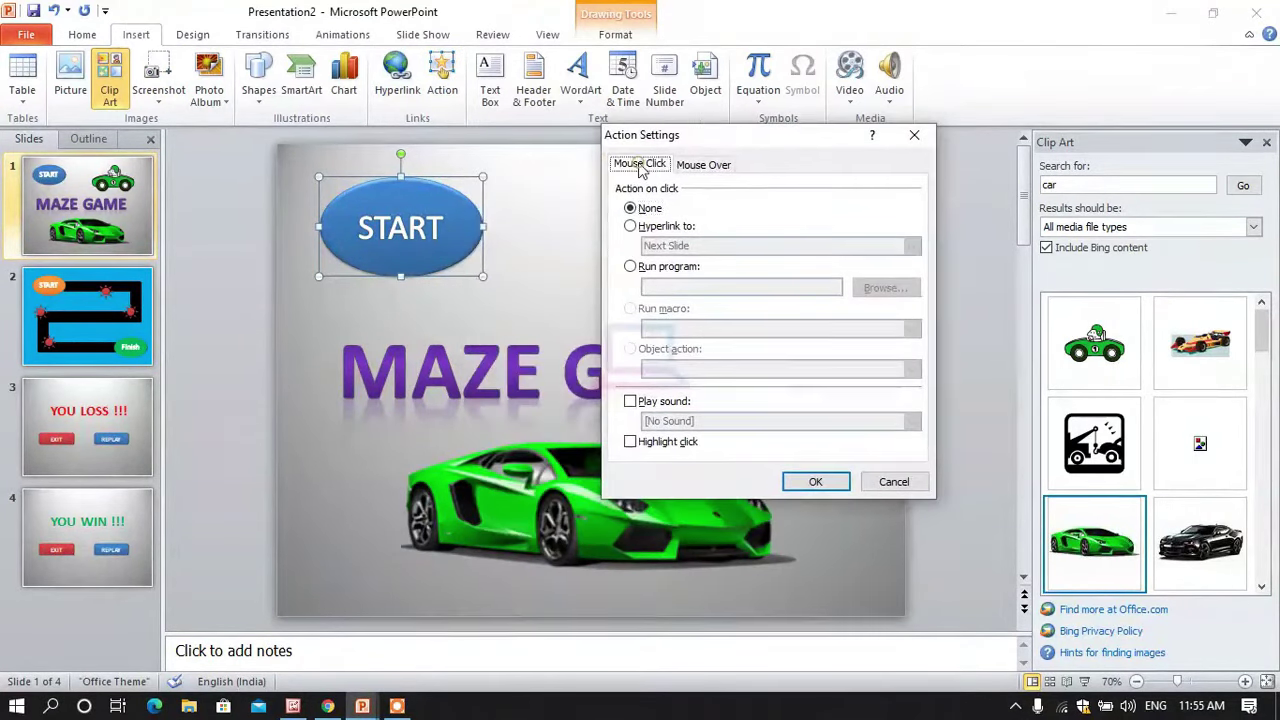
click(632, 227)
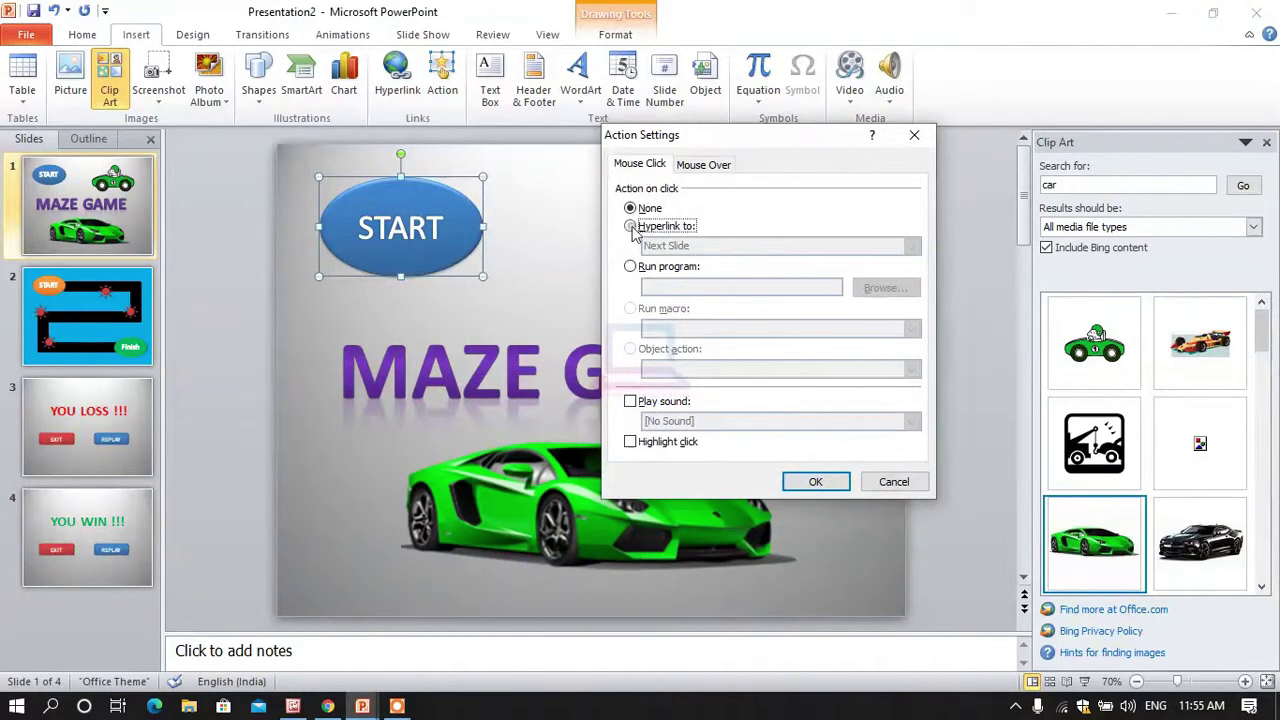
click(912, 248)
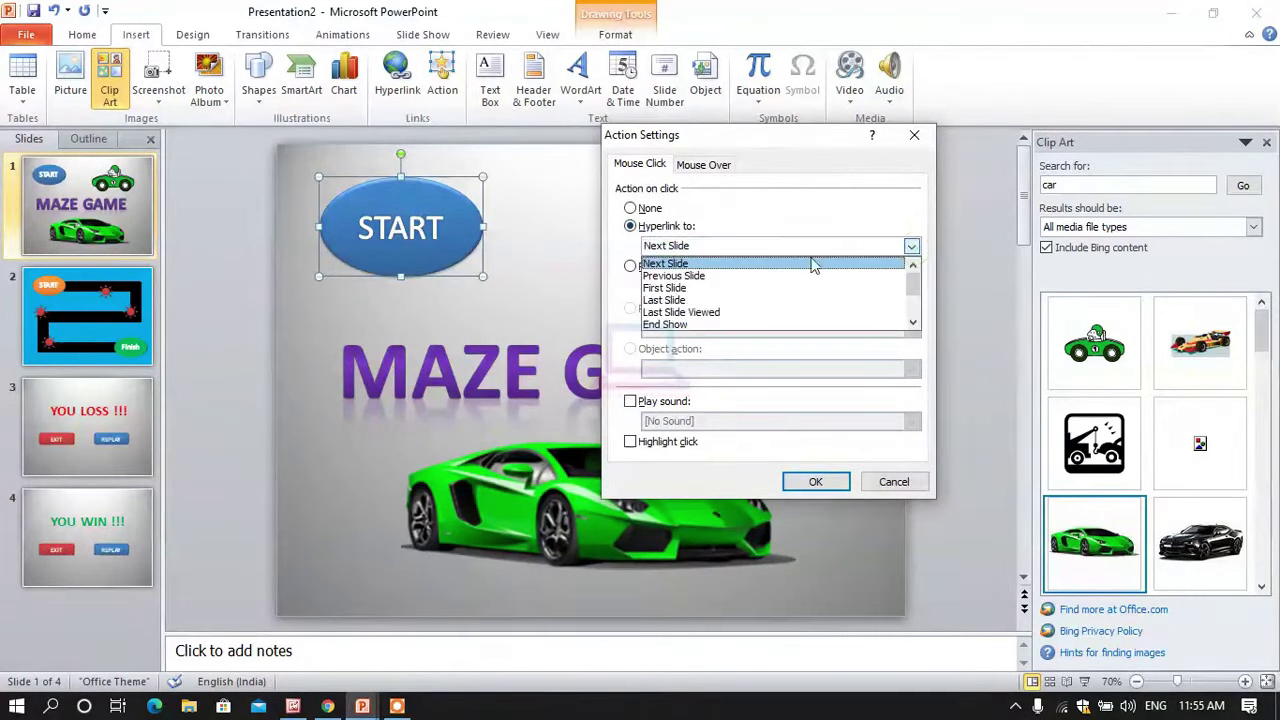
click(682, 265)
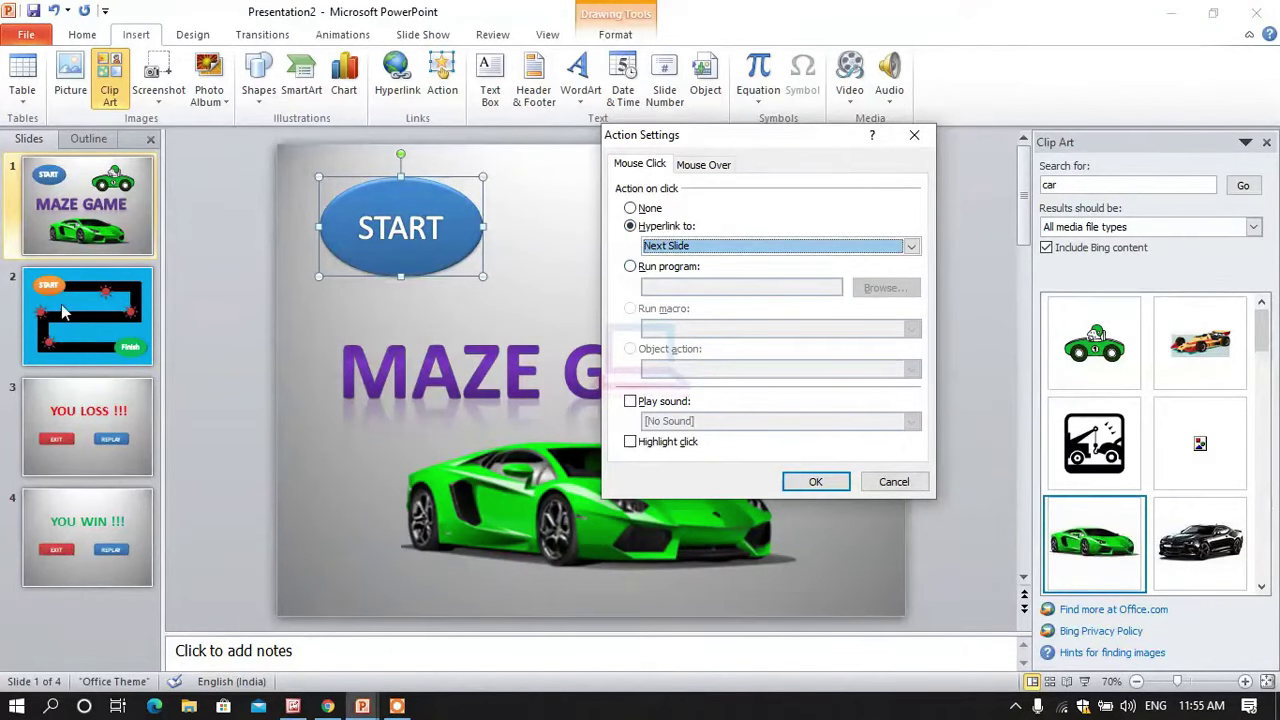
click(816, 482)
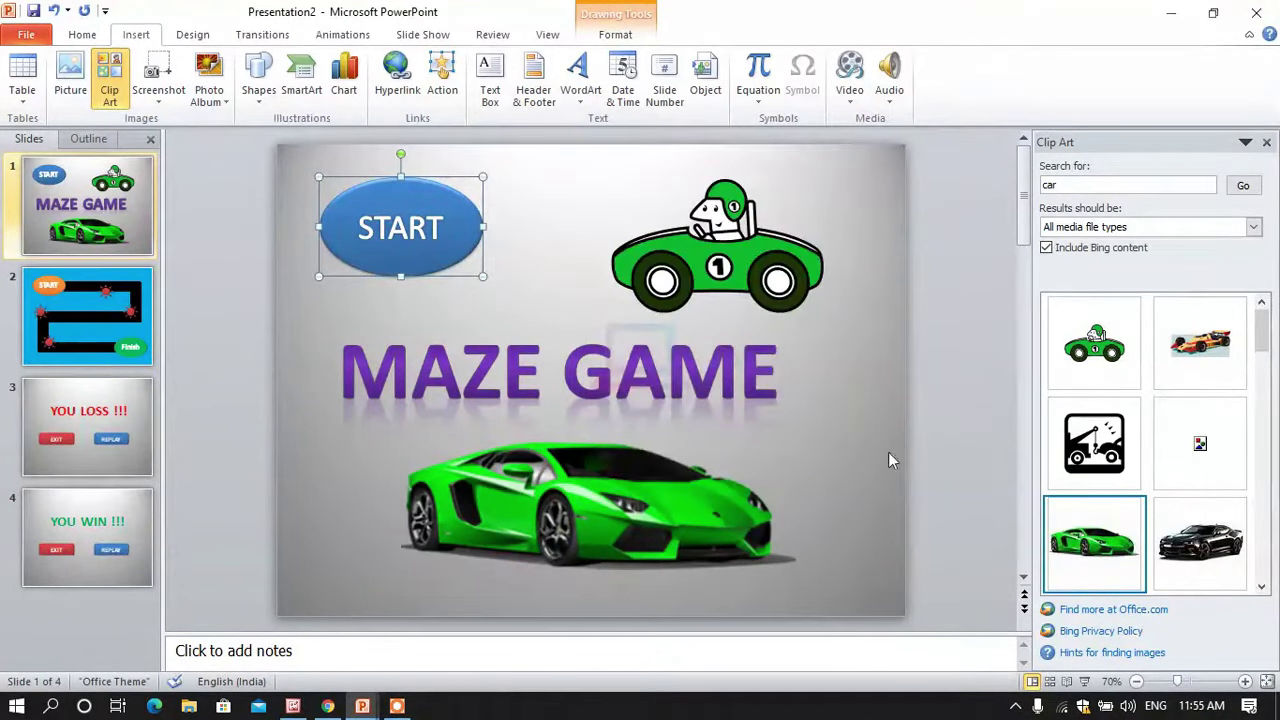
Step: Give the blue background shape on the maze slide a mouse-over action that hyperlinks to Next Slide
click(100, 312)
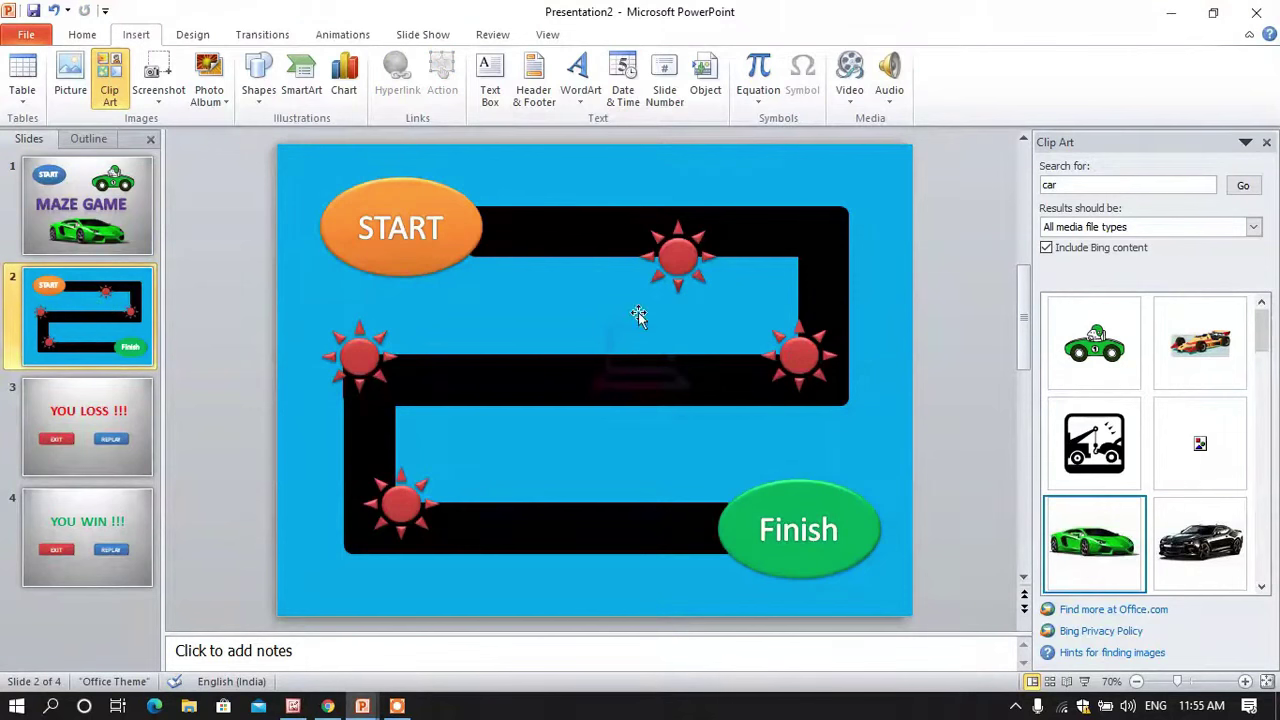
click(527, 160)
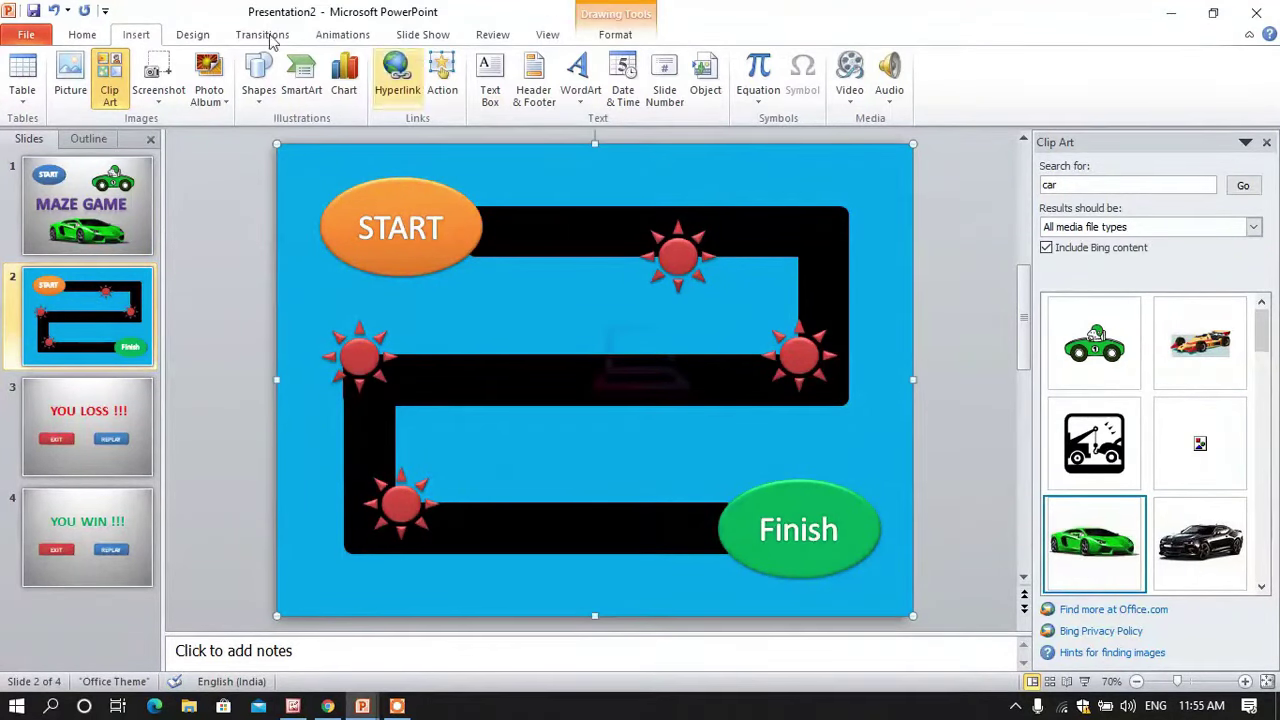
click(443, 75)
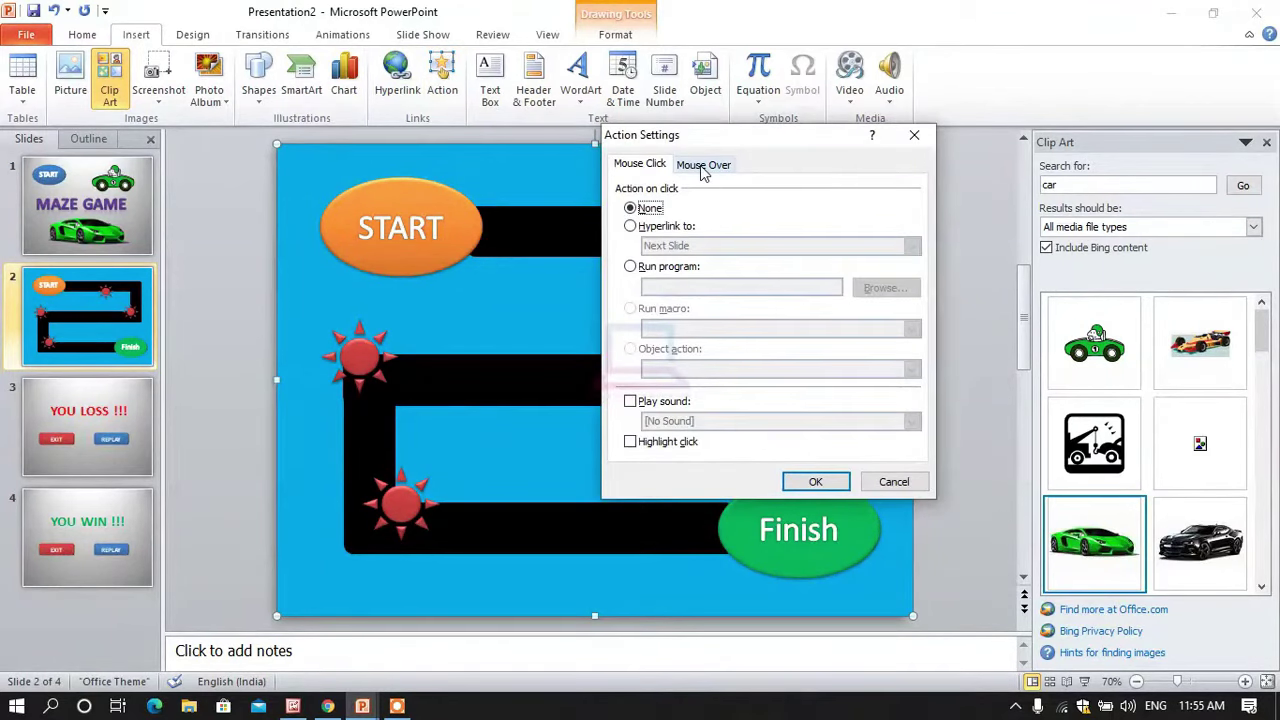
click(703, 166)
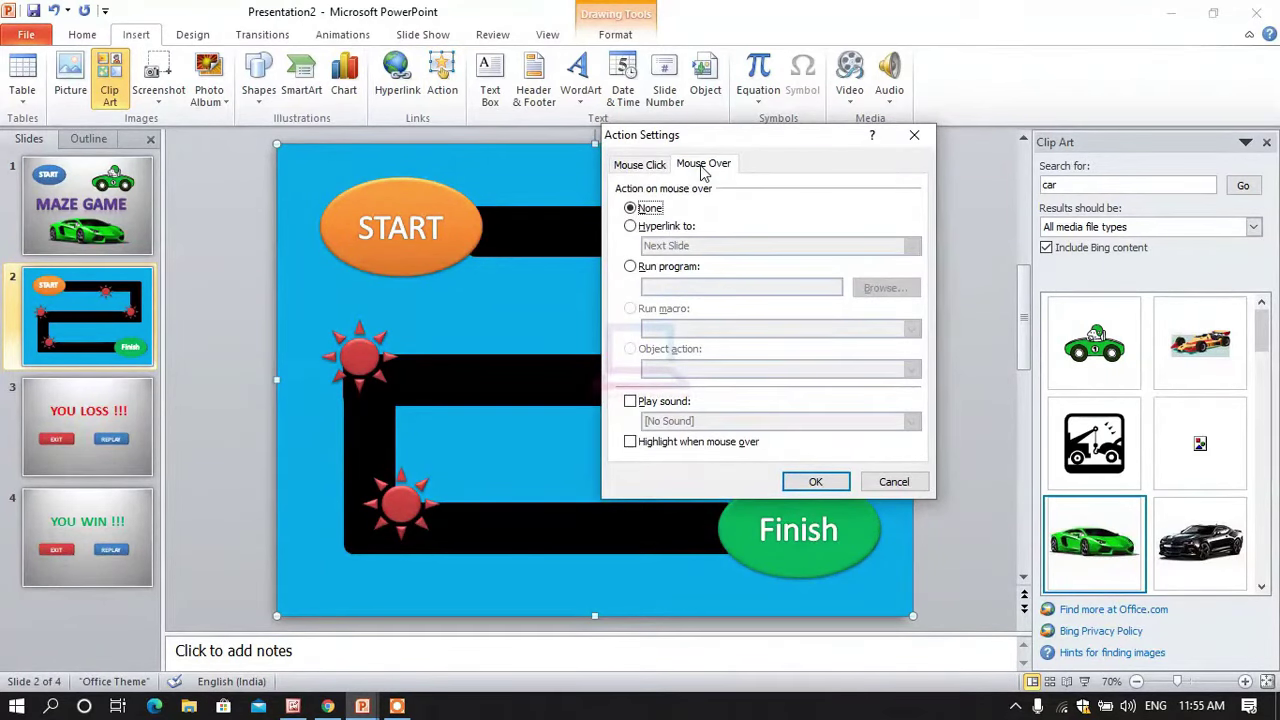
click(631, 227)
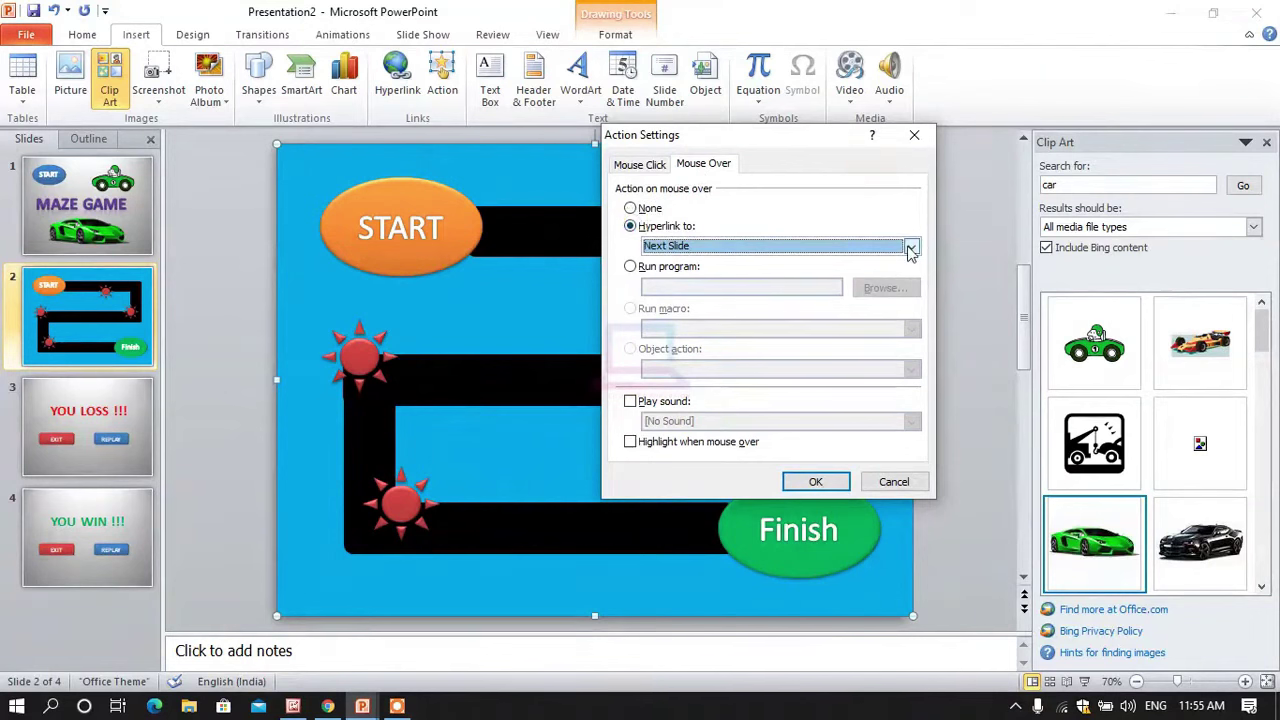
click(910, 248)
click(678, 258)
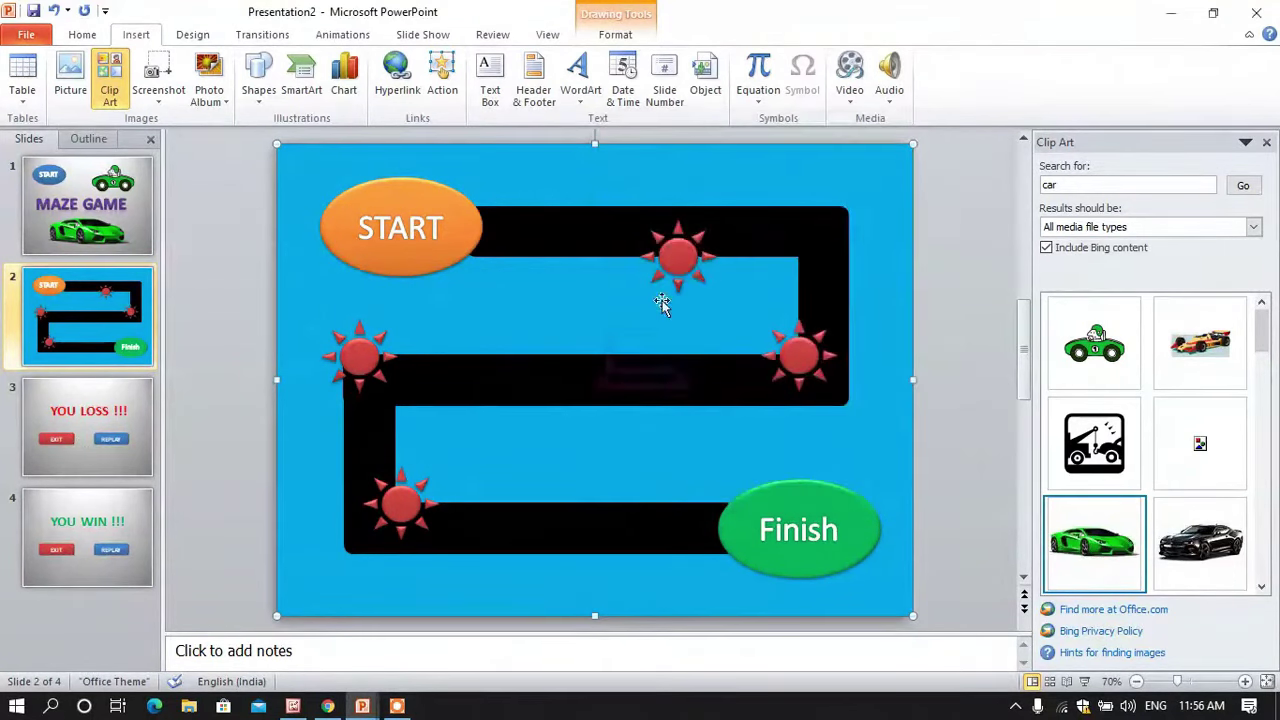
Step: Give the red sun on the maze's uppermost corridor a mouse-over action that hyperlinks to Next Slide
click(681, 275)
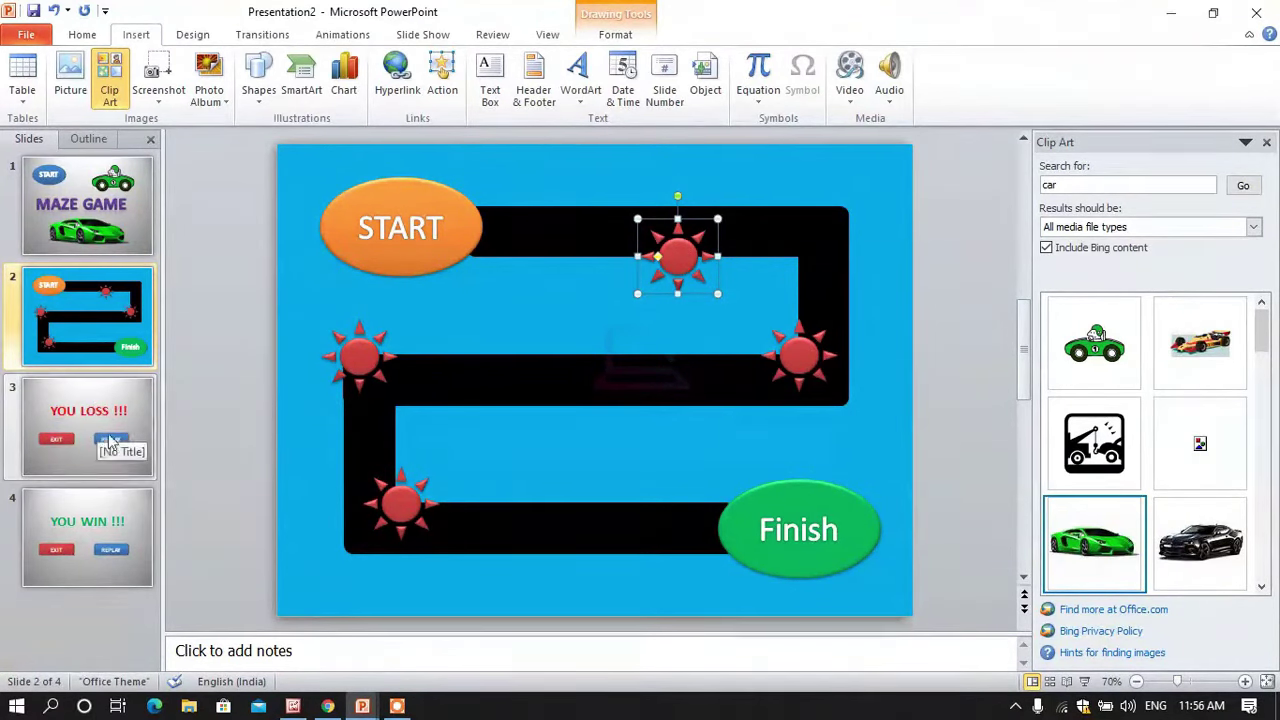
click(444, 76)
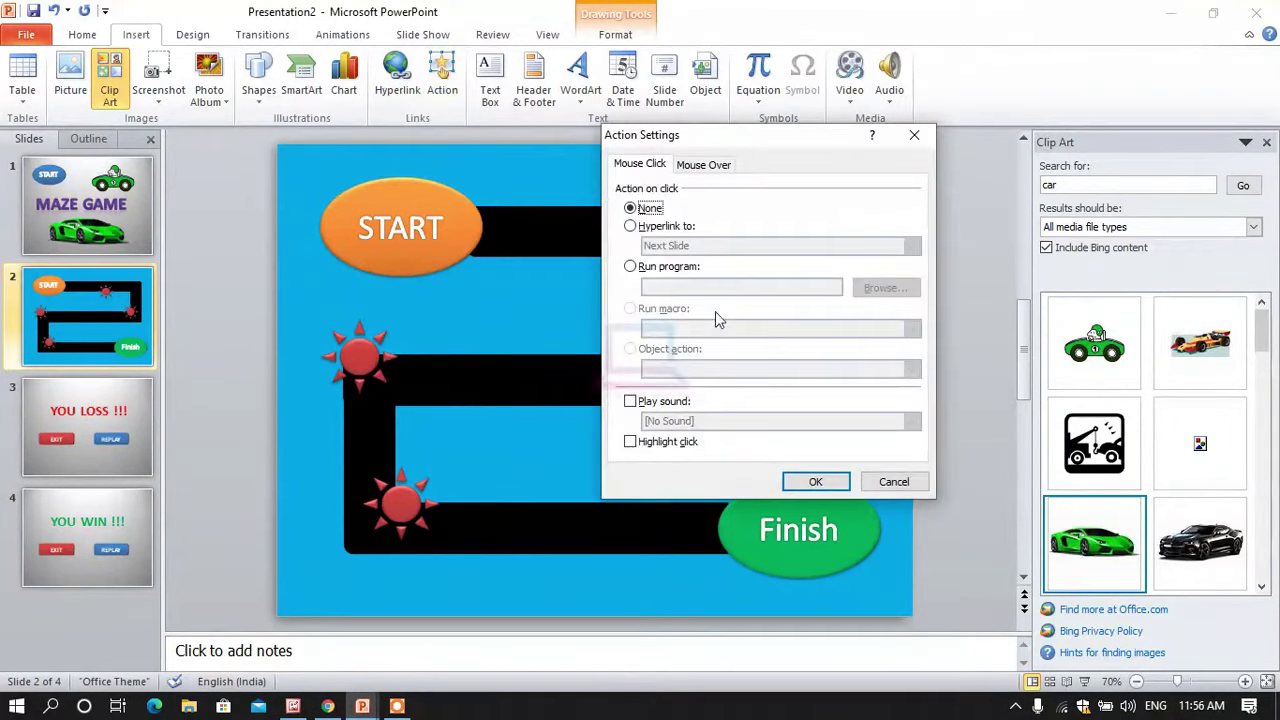
click(703, 166)
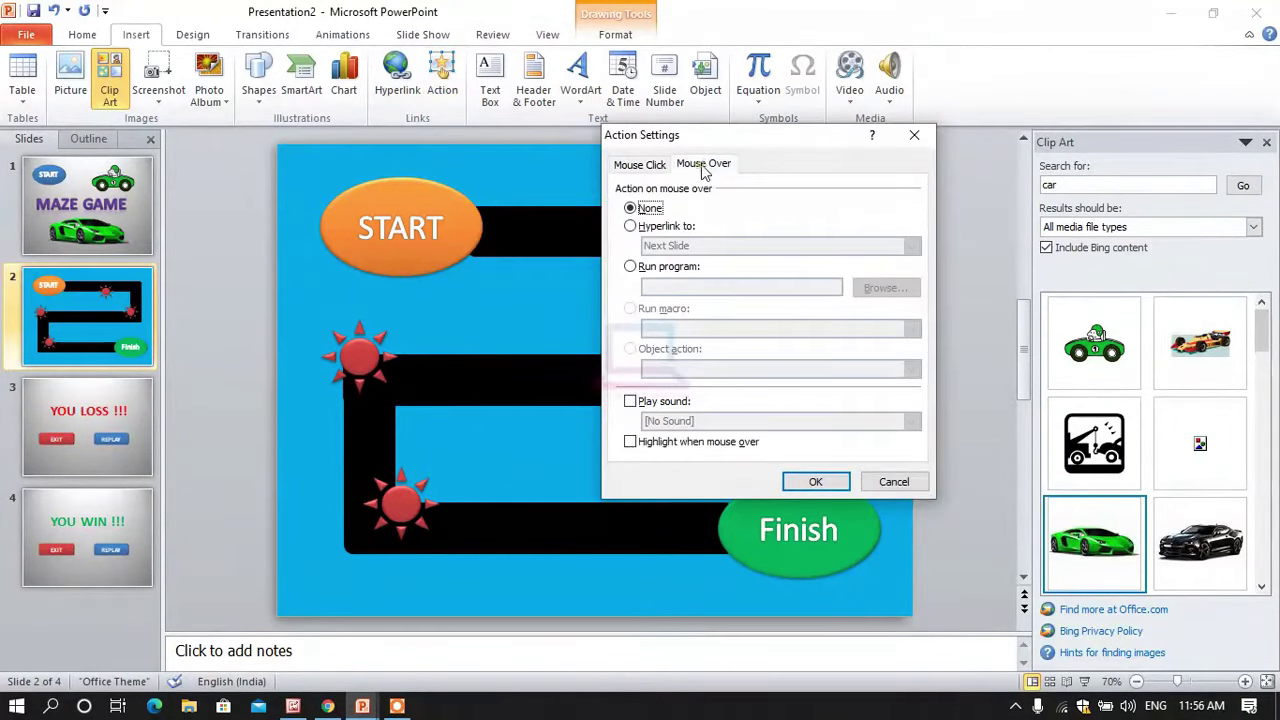
click(631, 227)
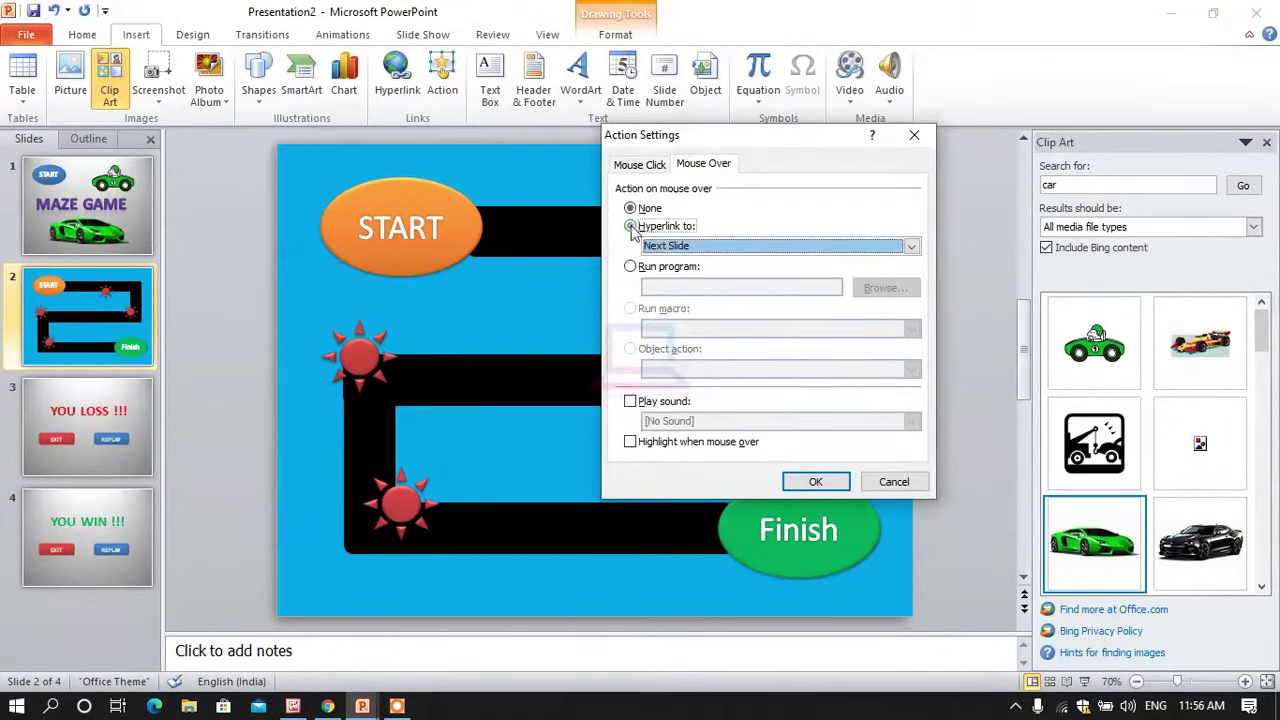
click(830, 482)
Step: Set a mouse-over hyperlink to Next Slide on the red sun at the right end of the maze's middle corridor
click(800, 345)
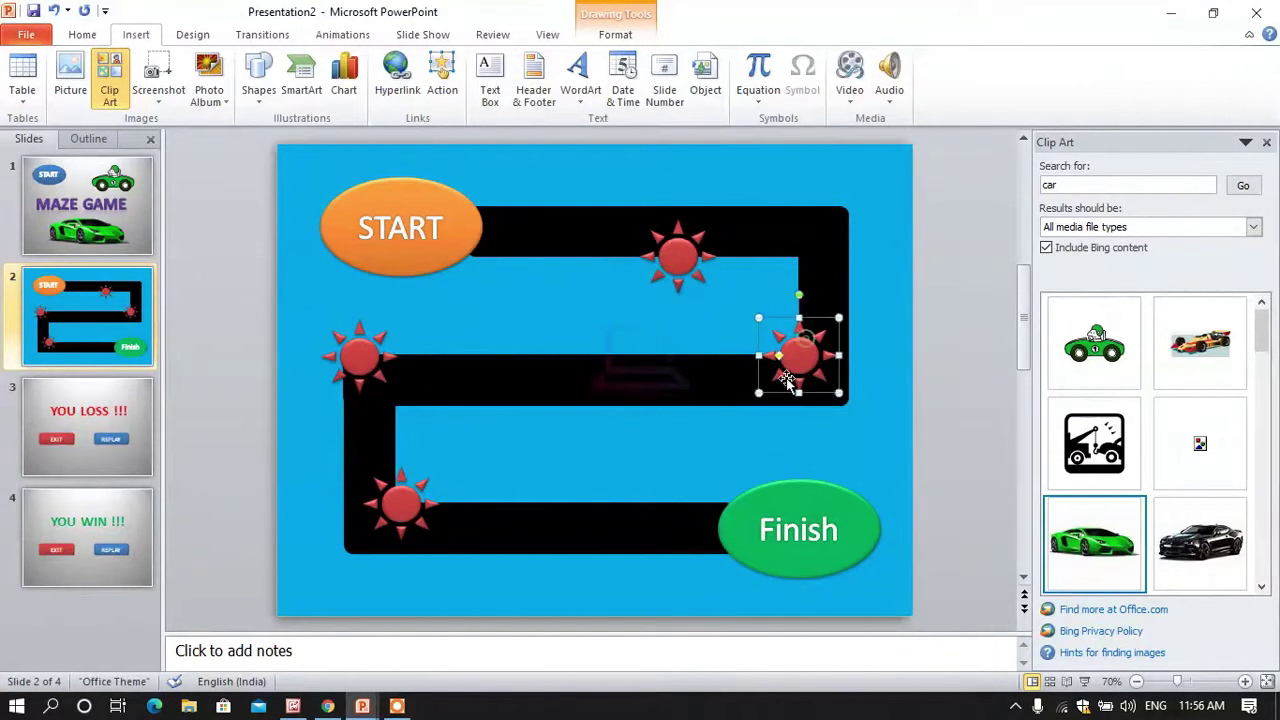
click(434, 62)
click(704, 165)
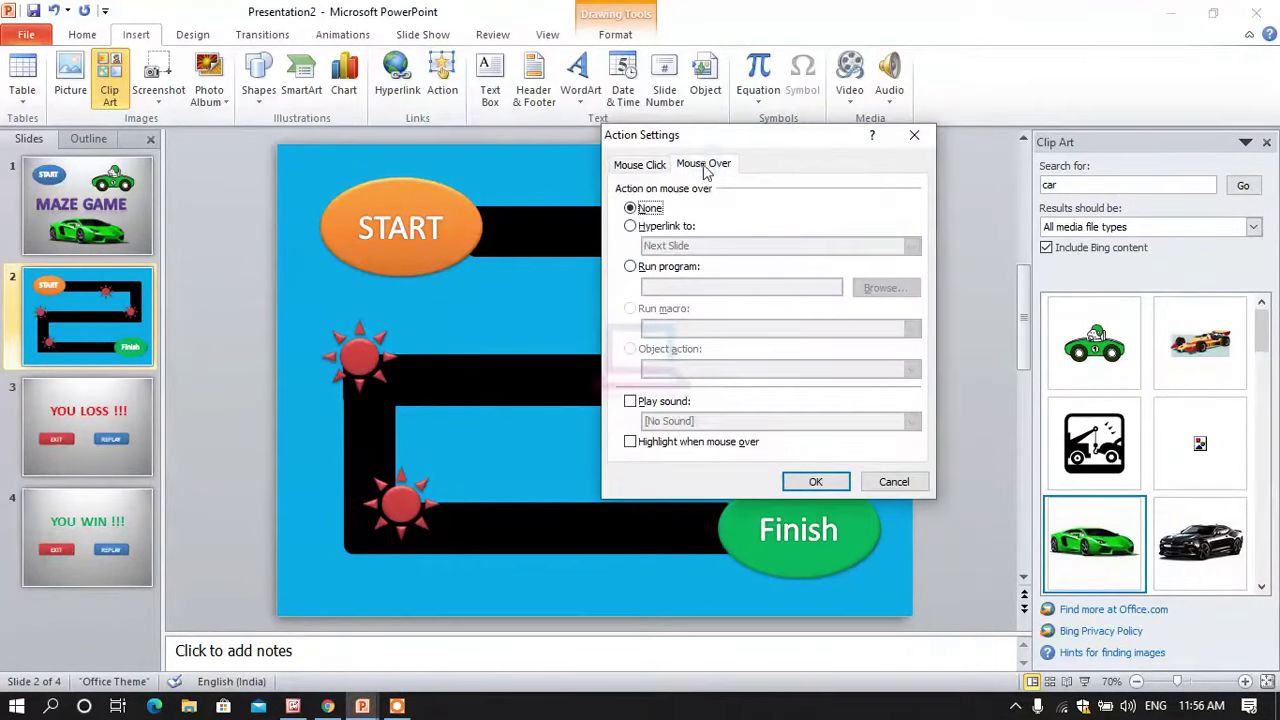
click(631, 226)
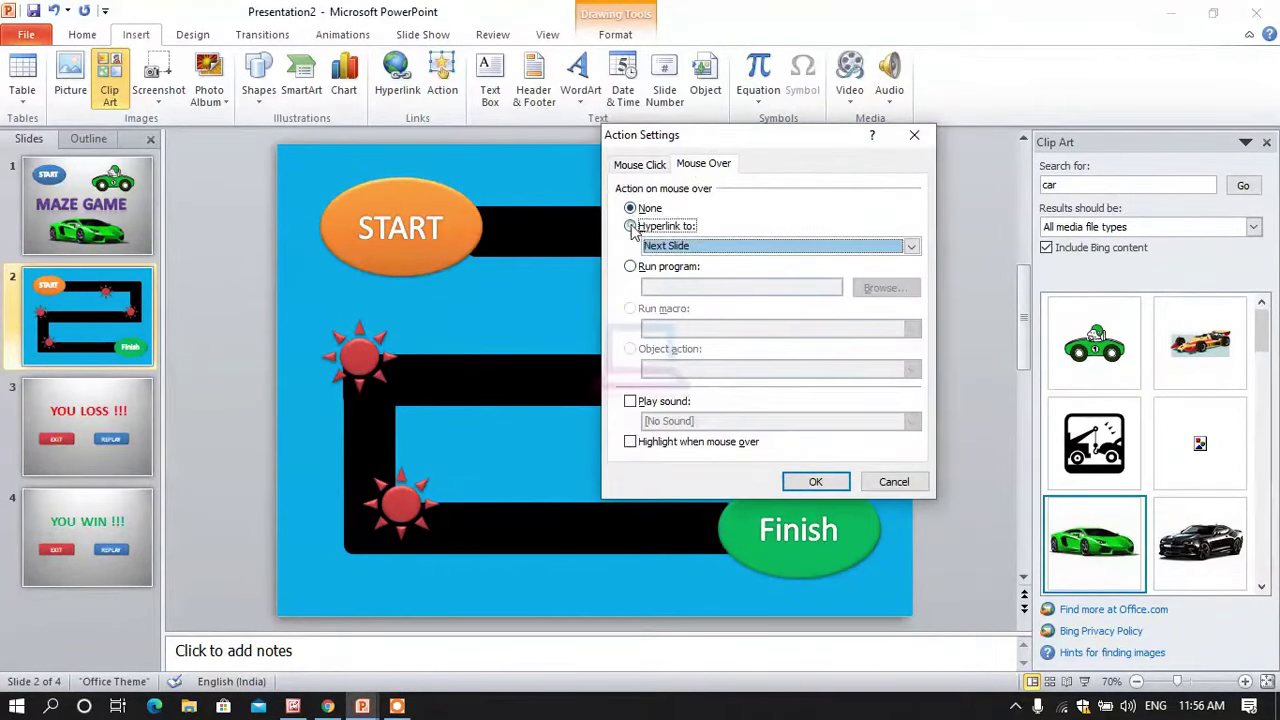
click(843, 483)
Step: Set a mouse-over hyperlink to Next Slide on the red sun at the left end of the maze's middle corridor
click(355, 360)
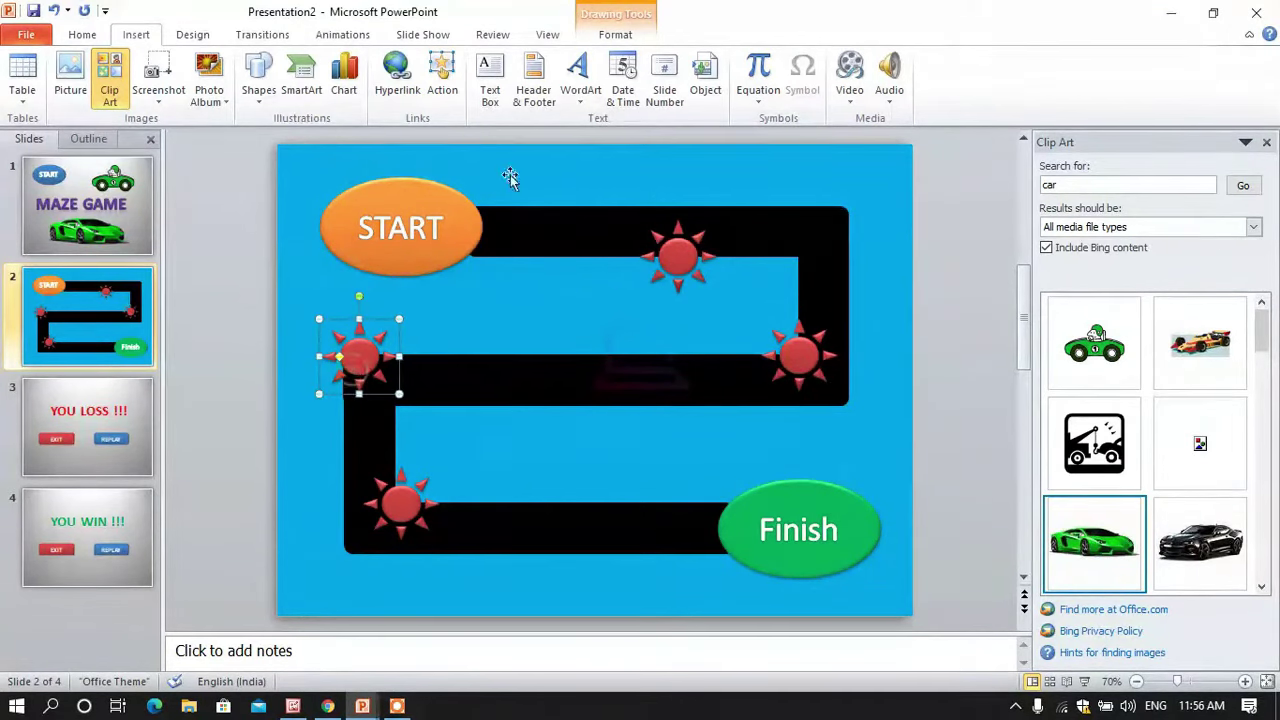
click(441, 75)
click(701, 166)
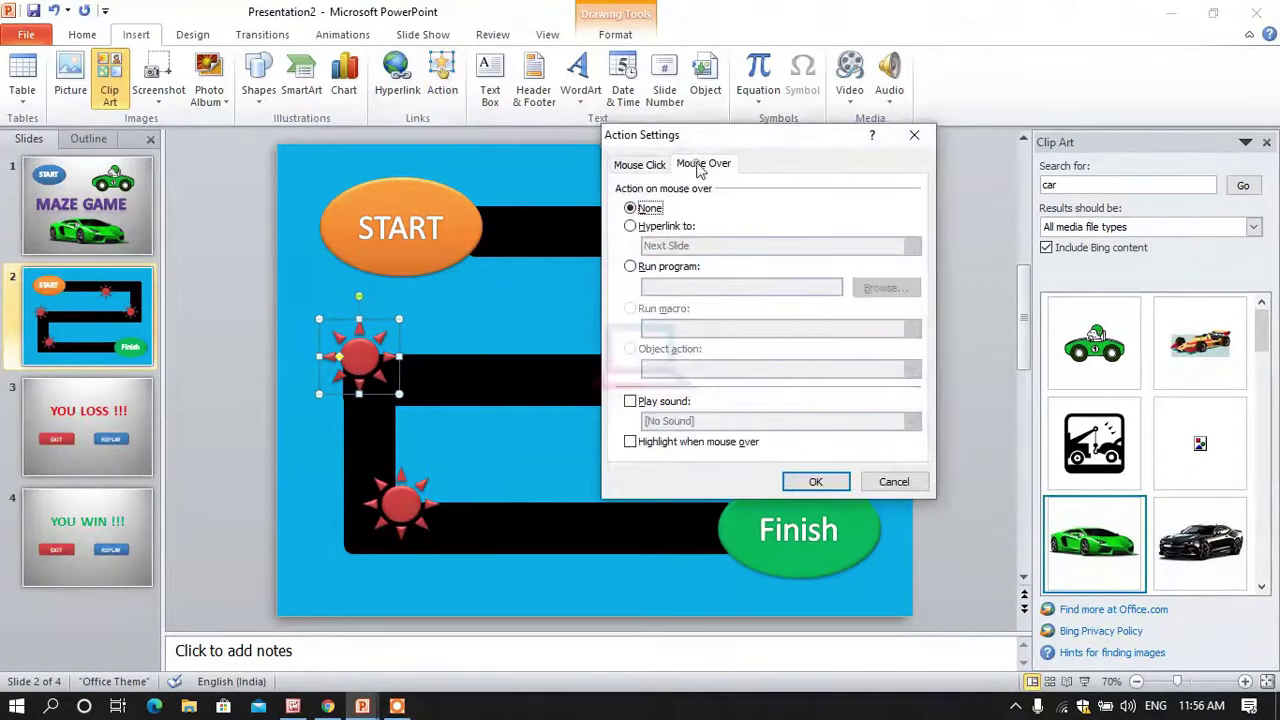
click(631, 226)
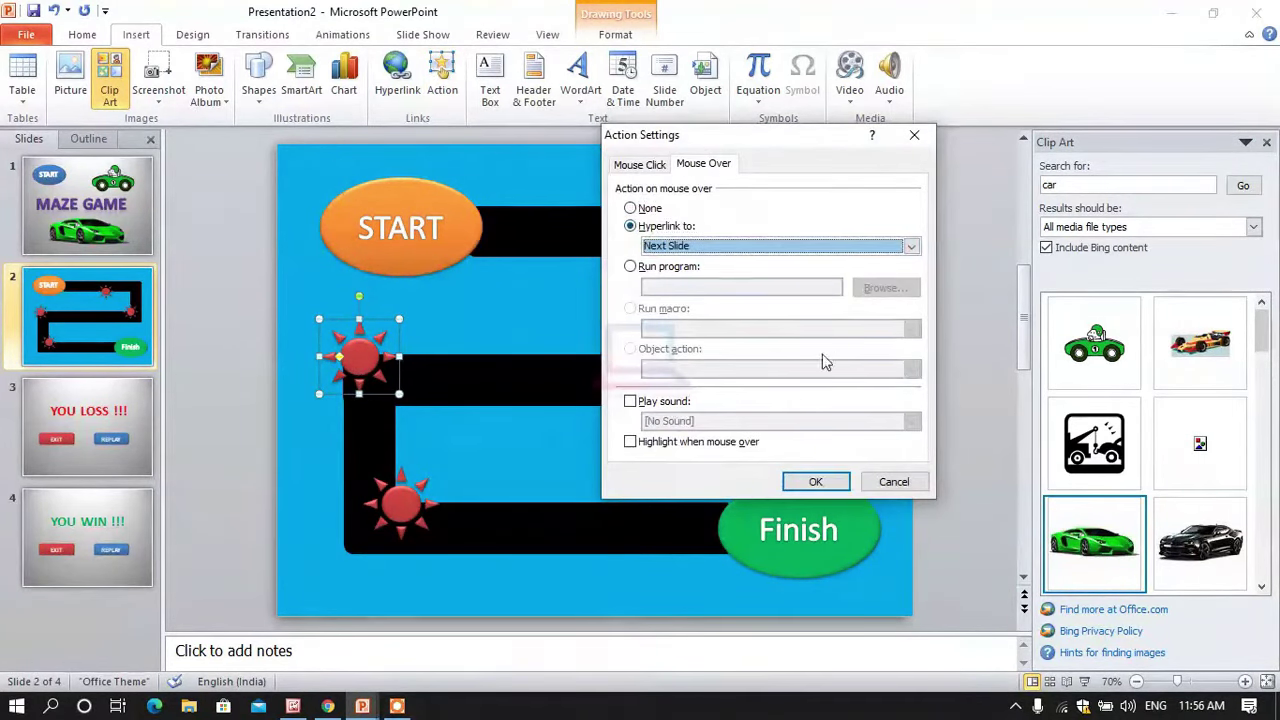
click(827, 487)
Step: Add a mouse-over hyperlink to Next Slide to the red sun at the start of the maze's lowest corridor
click(401, 506)
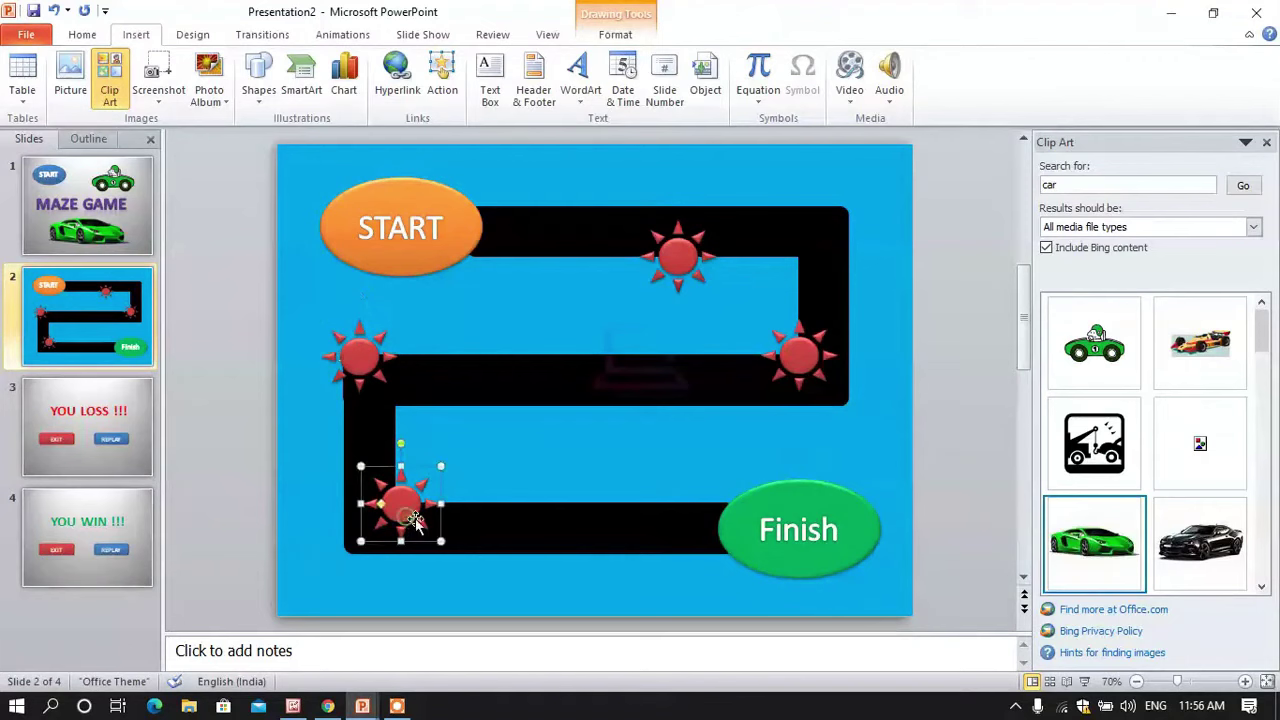
click(443, 75)
click(703, 163)
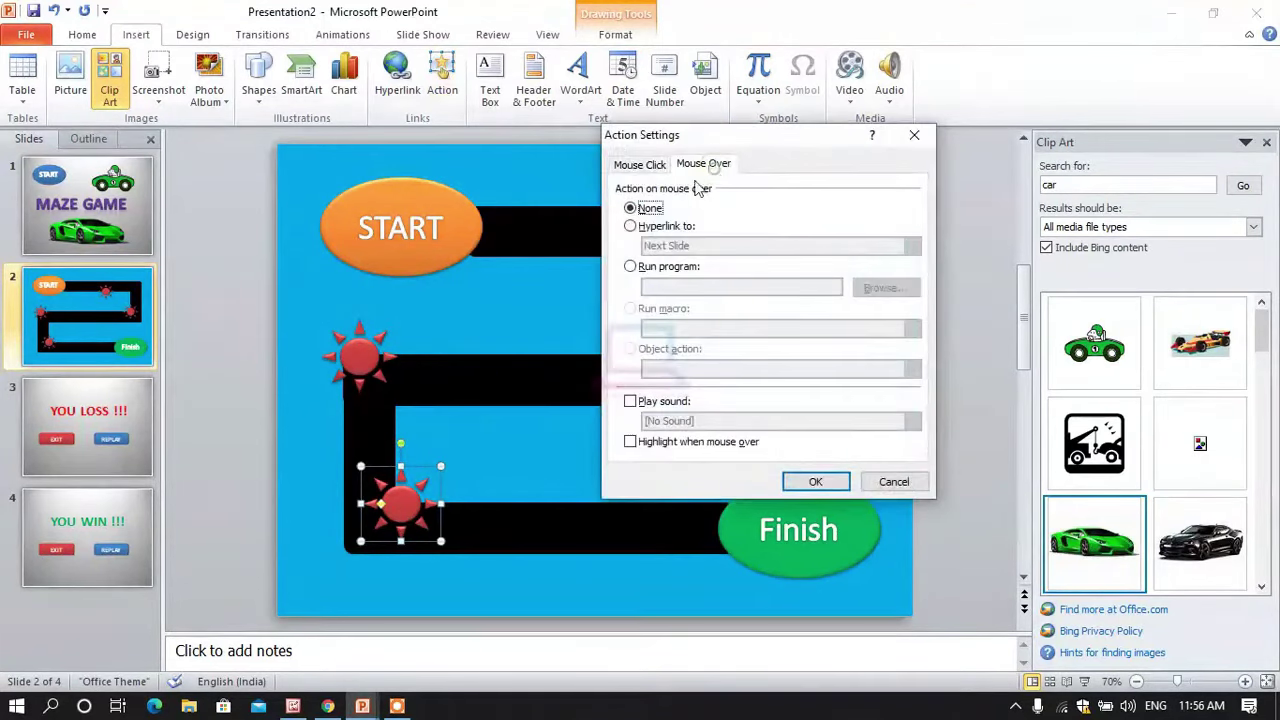
click(631, 226)
click(818, 481)
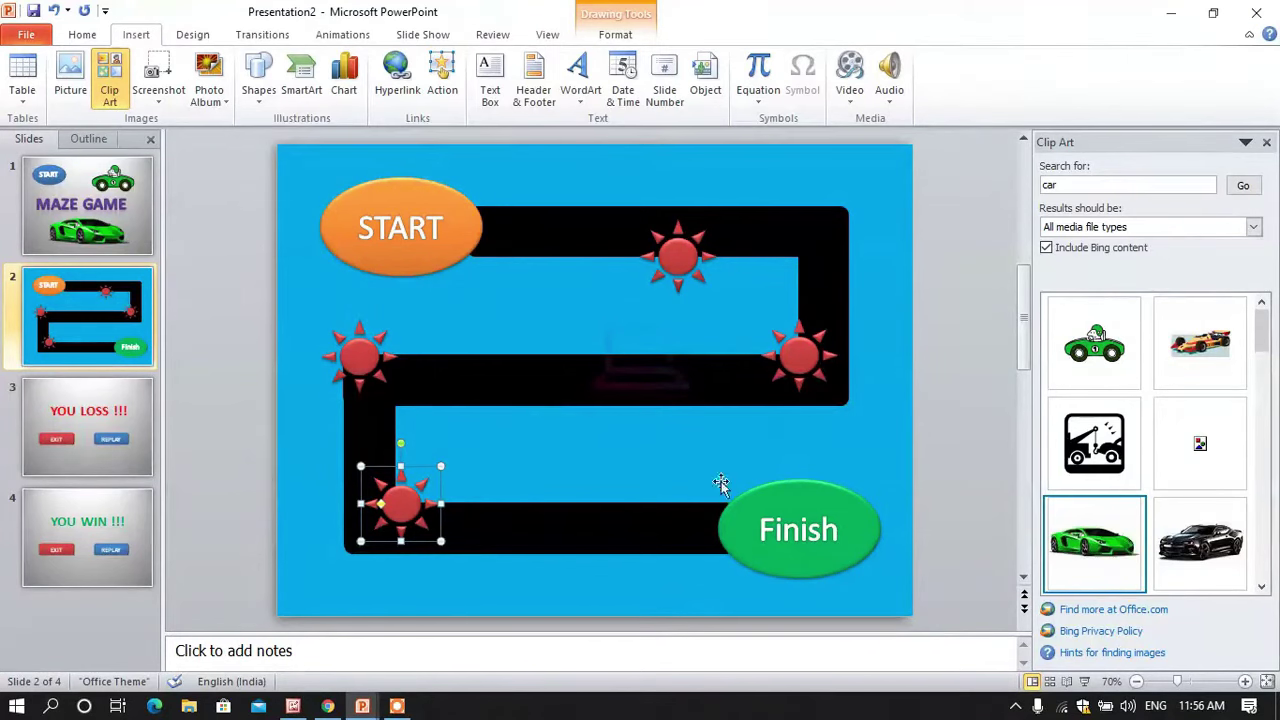
Step: Give the green Finish oval a mouse-over action that hyperlinks to Last Slide and deselect it
click(843, 498)
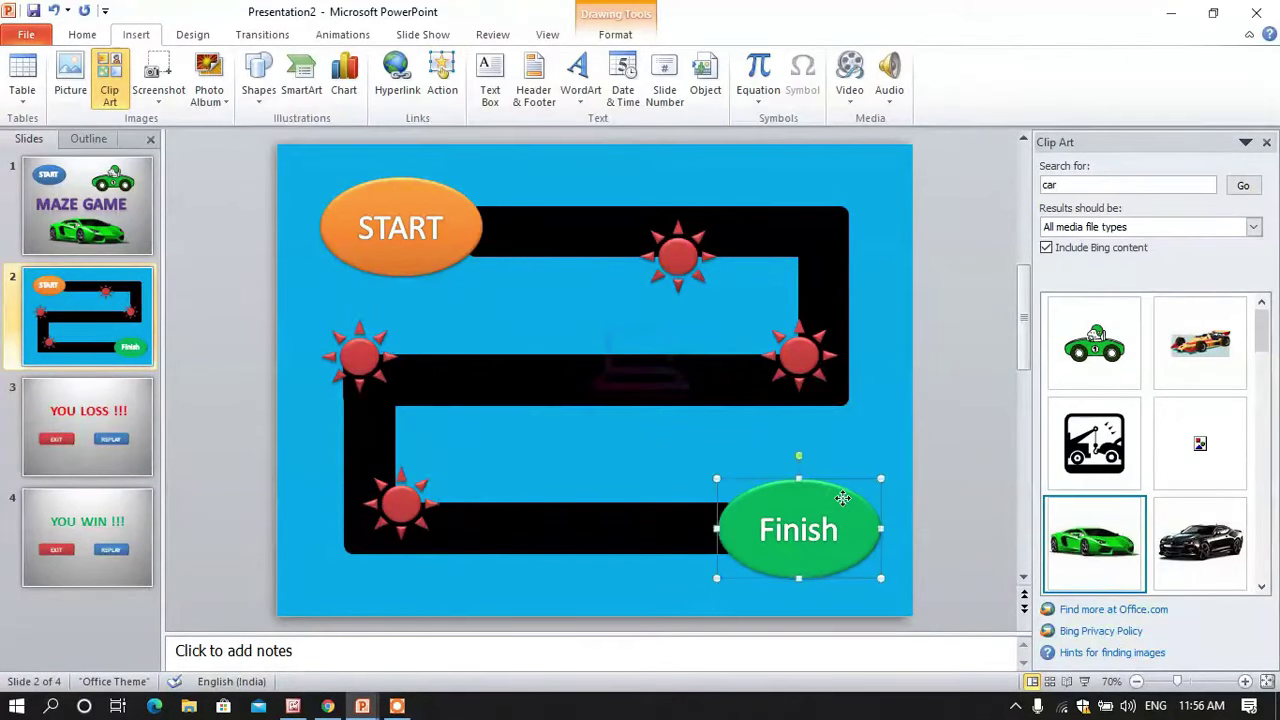
click(443, 78)
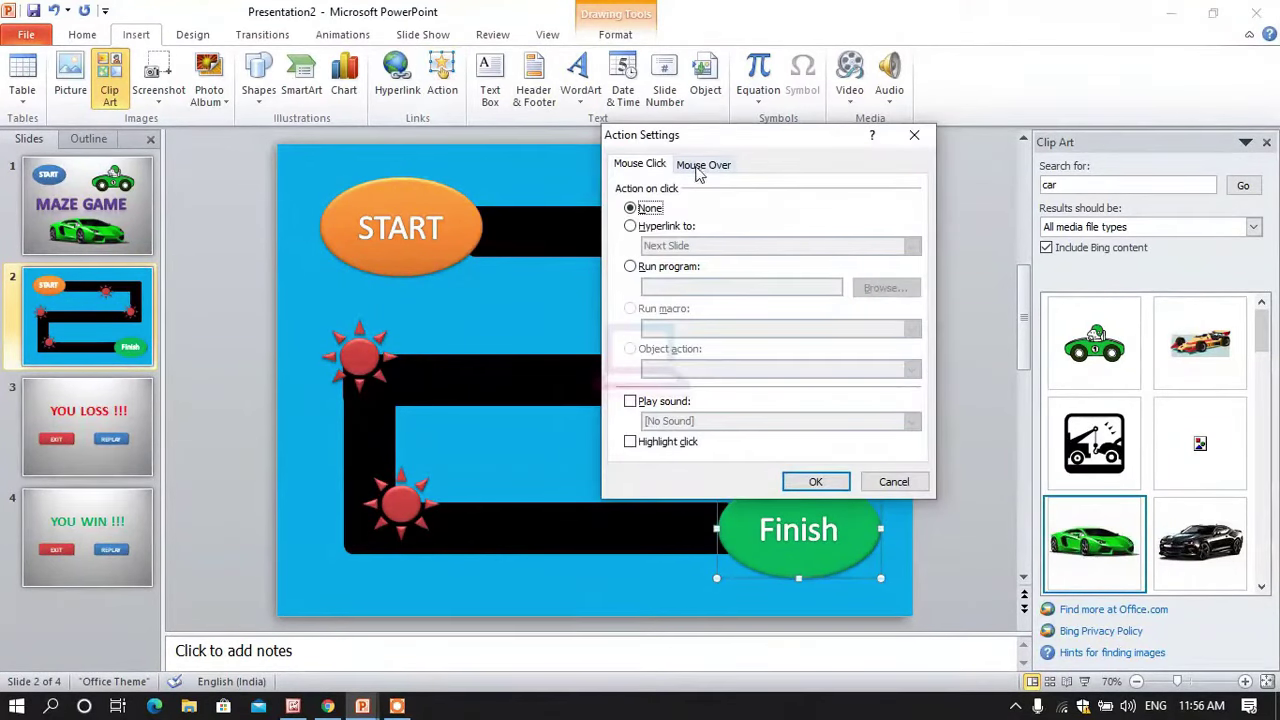
click(703, 165)
click(632, 226)
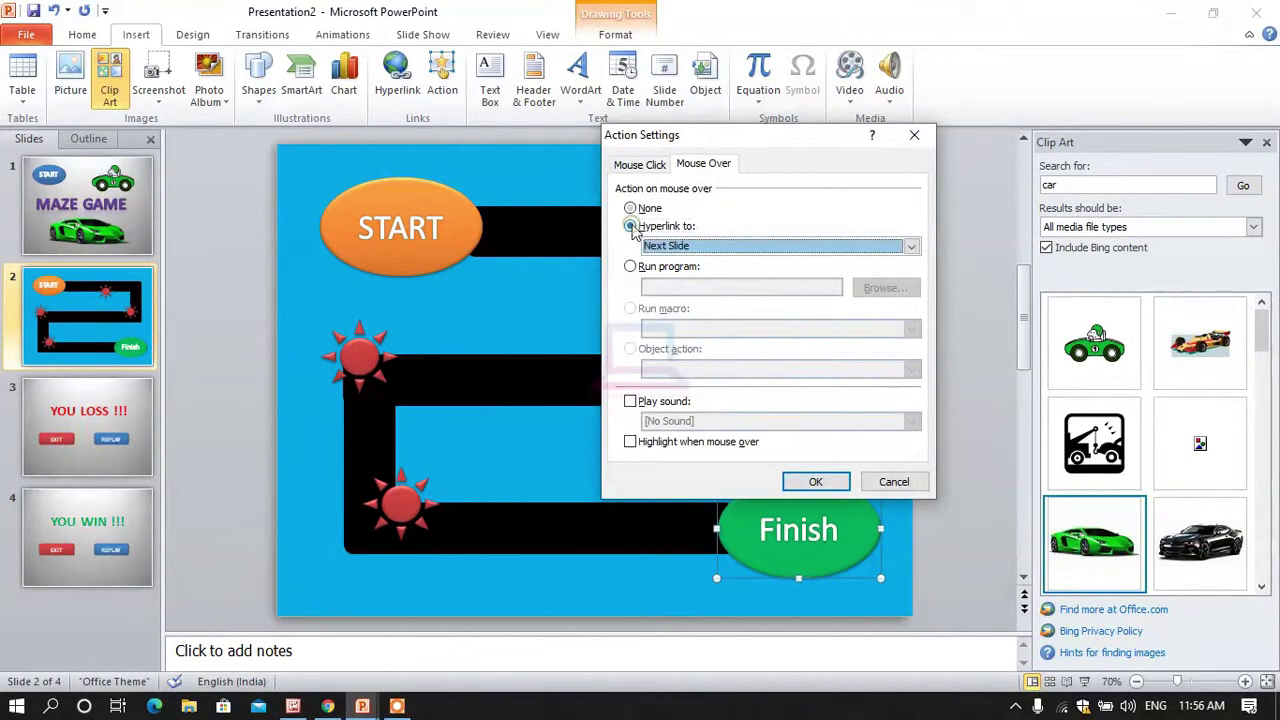
click(855, 247)
click(668, 300)
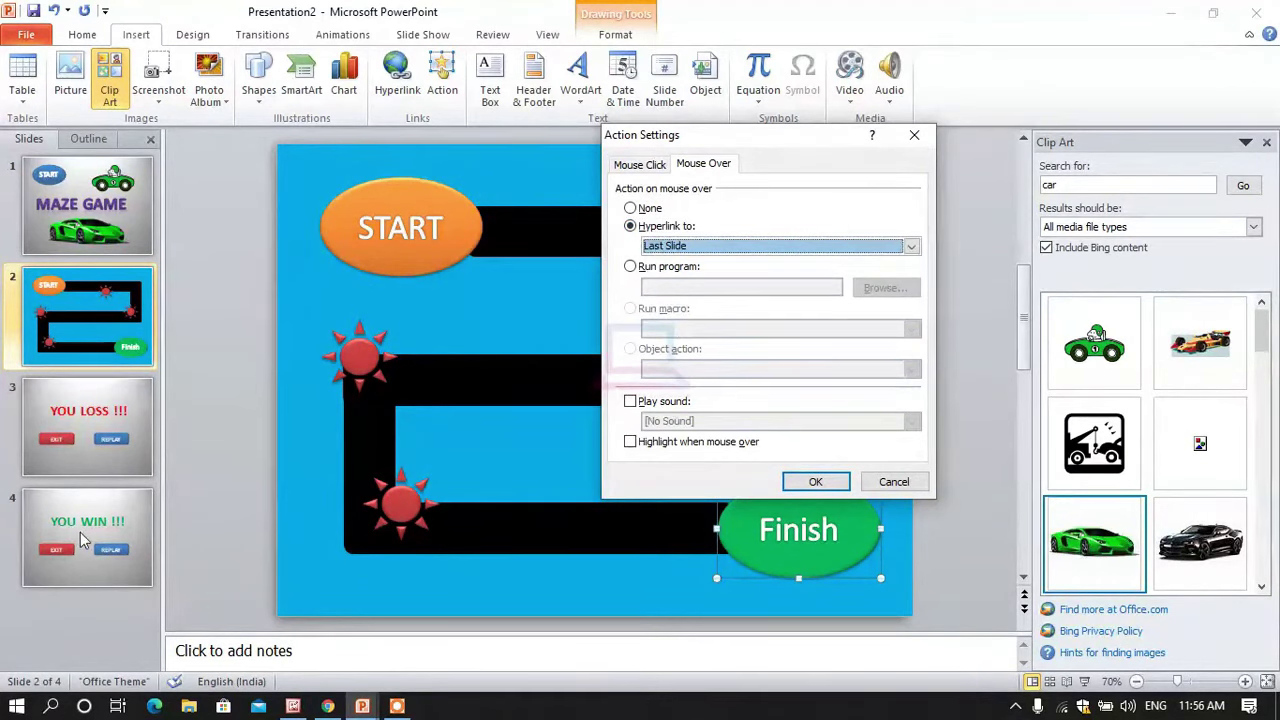
click(818, 482)
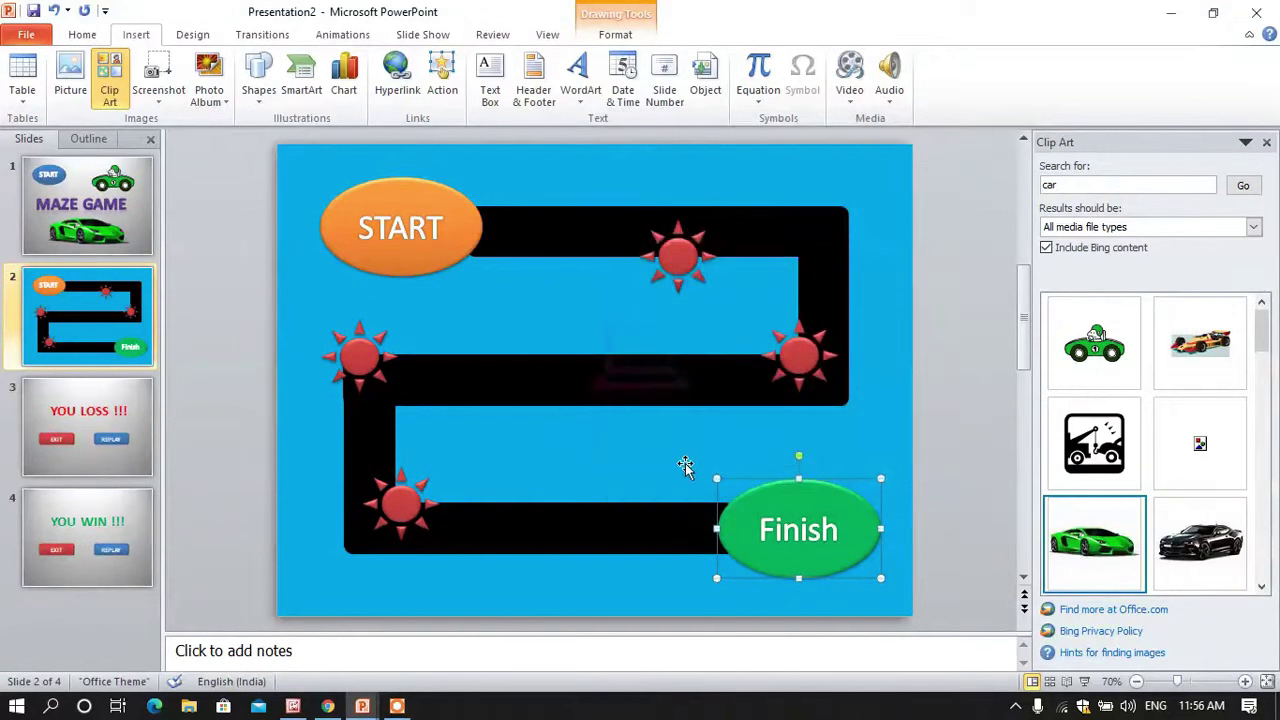
click(966, 326)
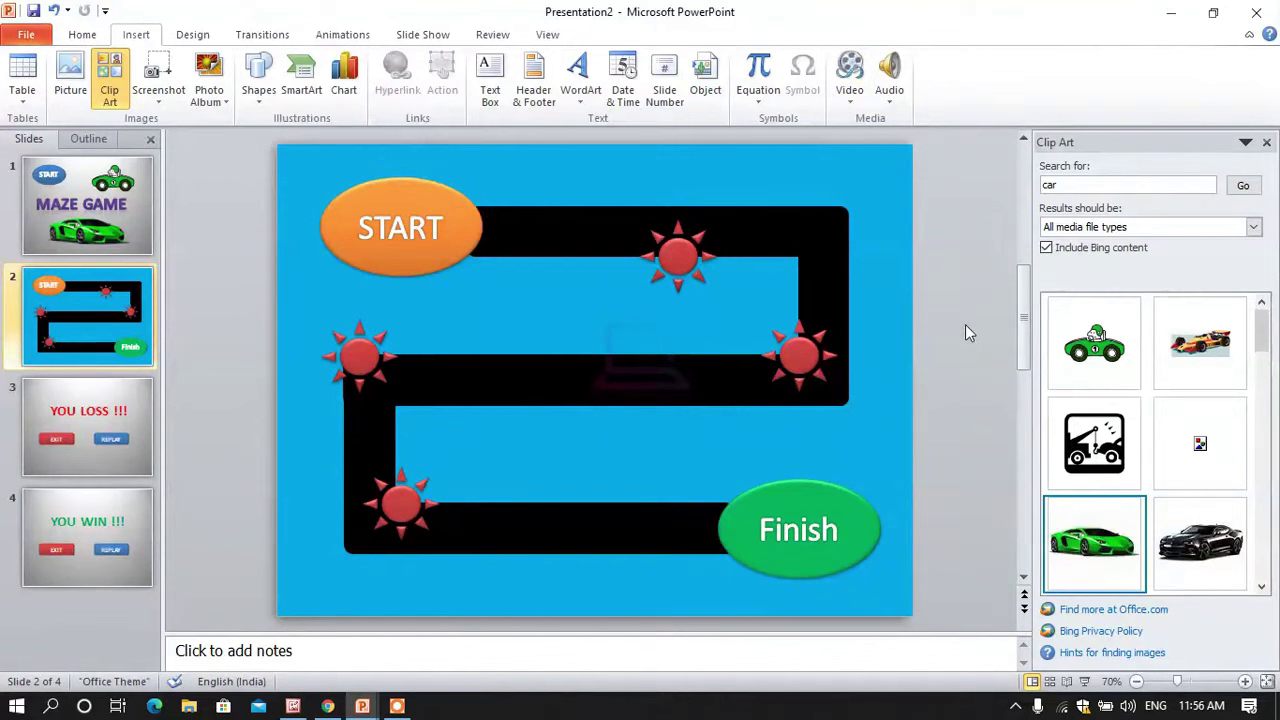
Step: Give the EXIT button on the "YOU LOSS !!!" slide a mouse-click action that hyperlinks to End Show
click(90, 425)
click(497, 467)
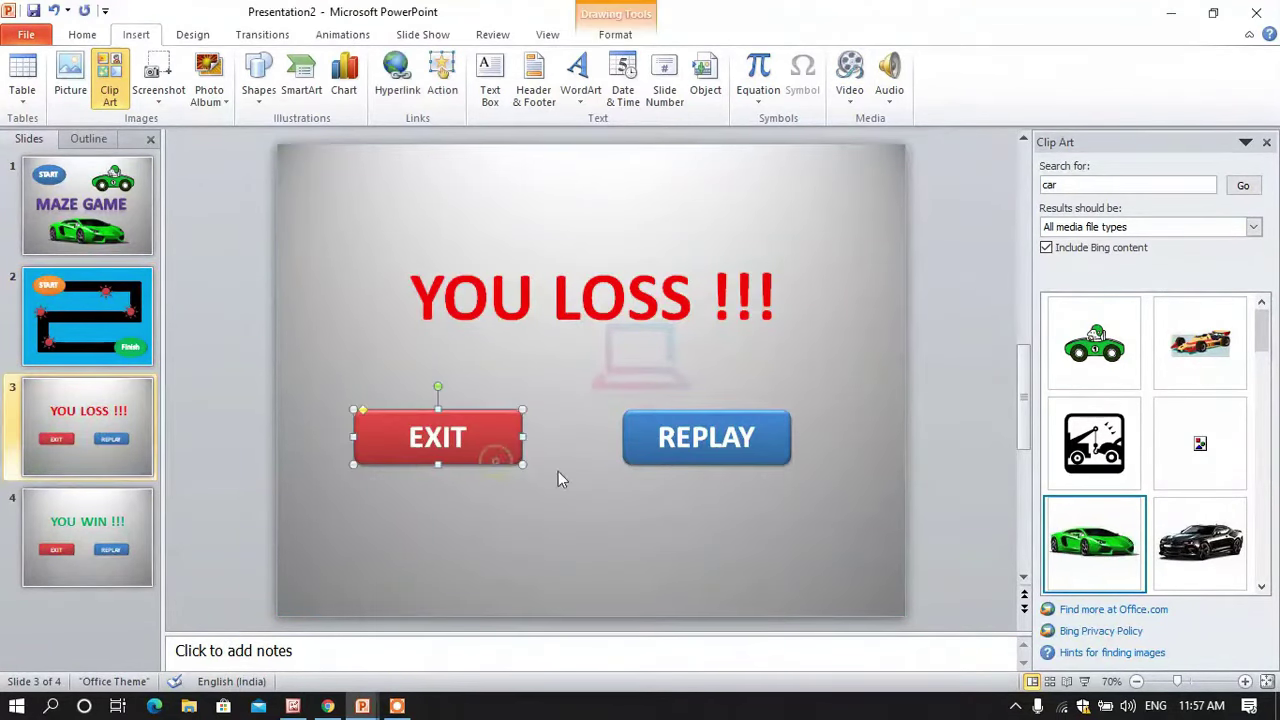
click(441, 72)
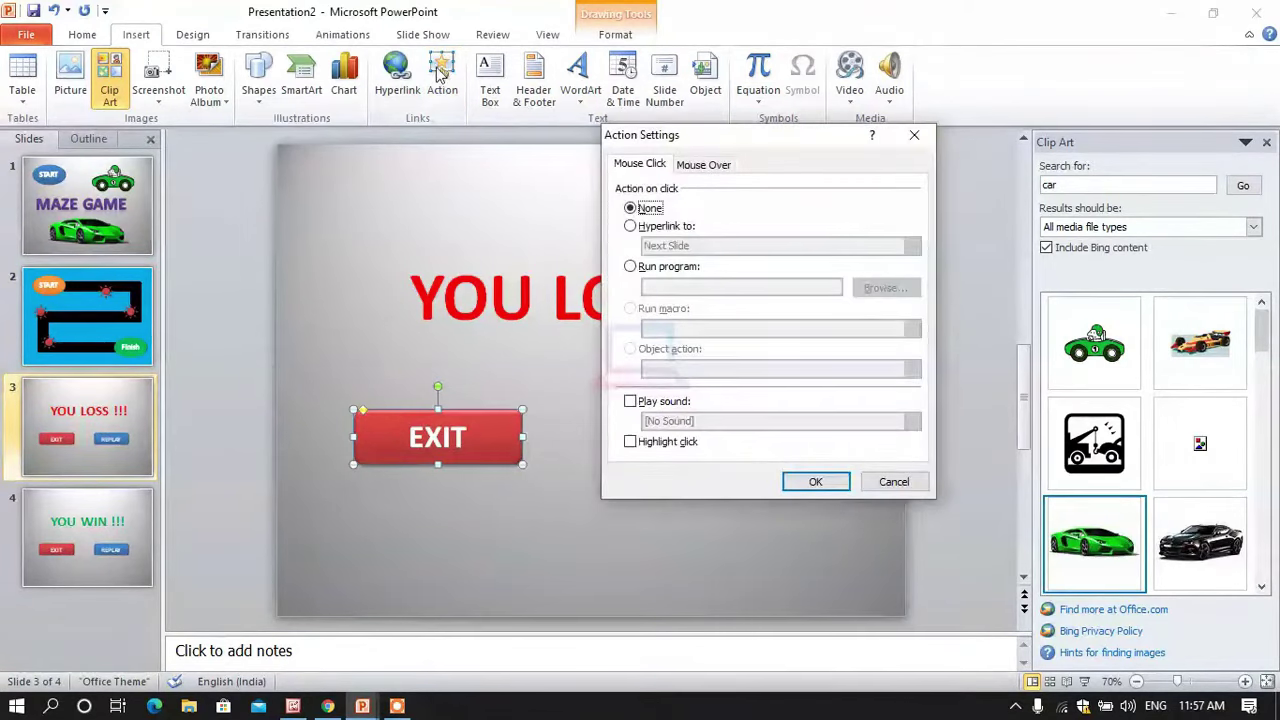
click(630, 227)
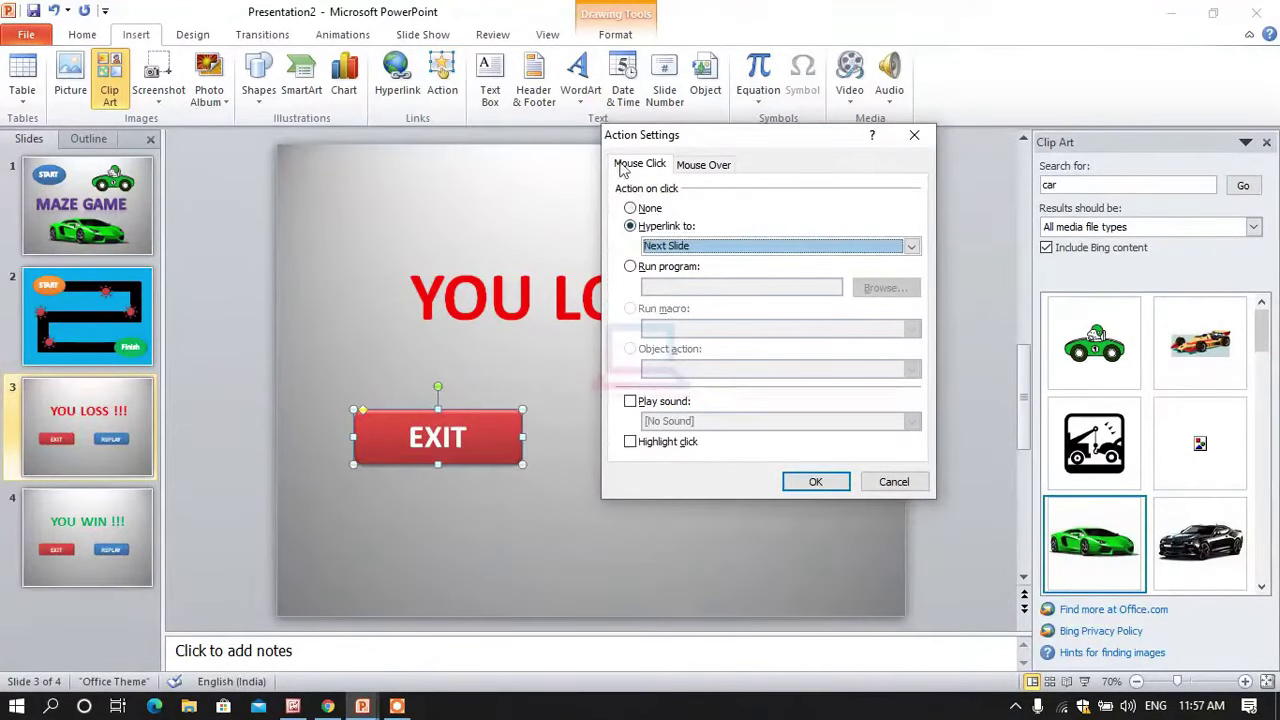
click(912, 249)
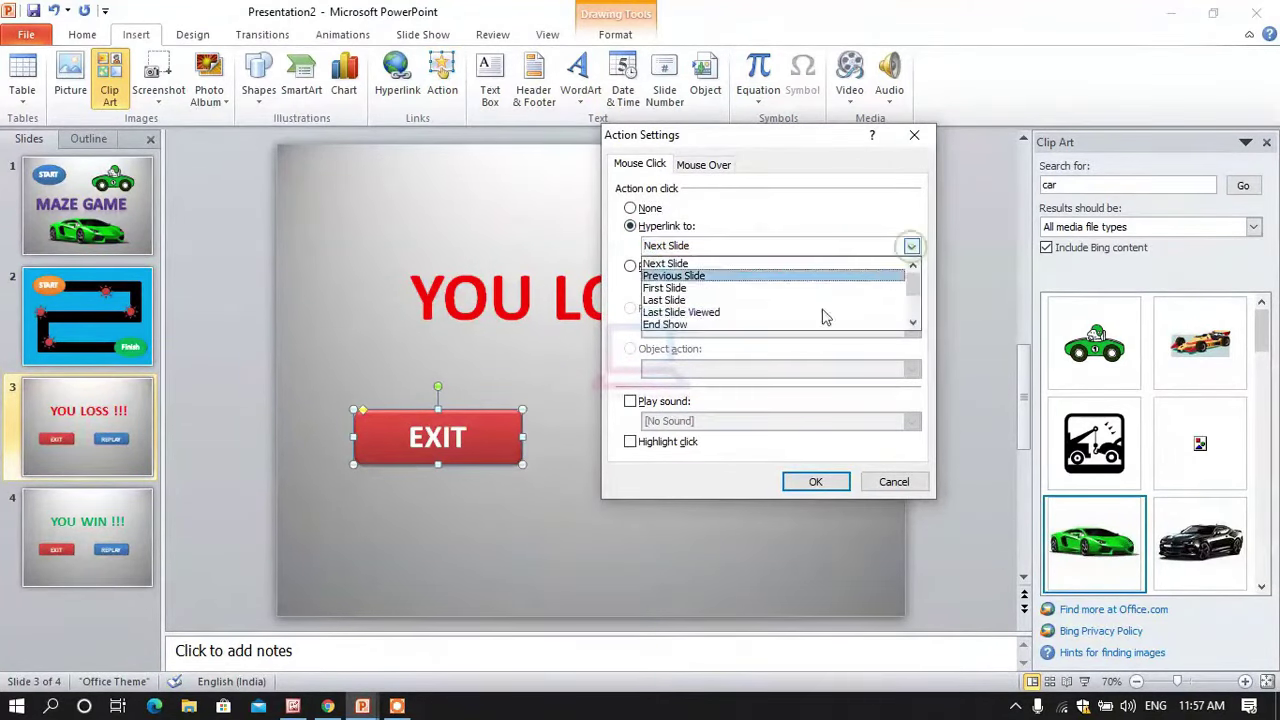
click(673, 325)
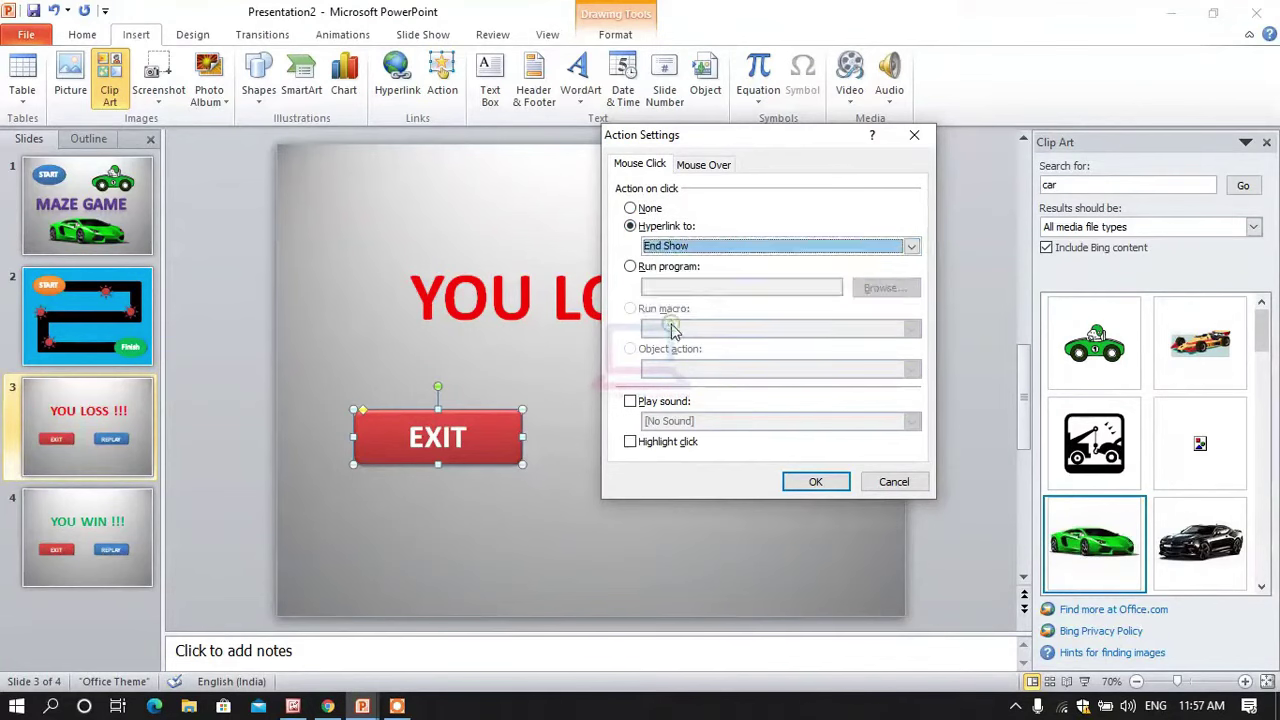
click(815, 481)
Step: Give the REPLAY button on the "YOU LOSS !!!" slide a mouse-click action that hyperlinks to First Slide
click(775, 443)
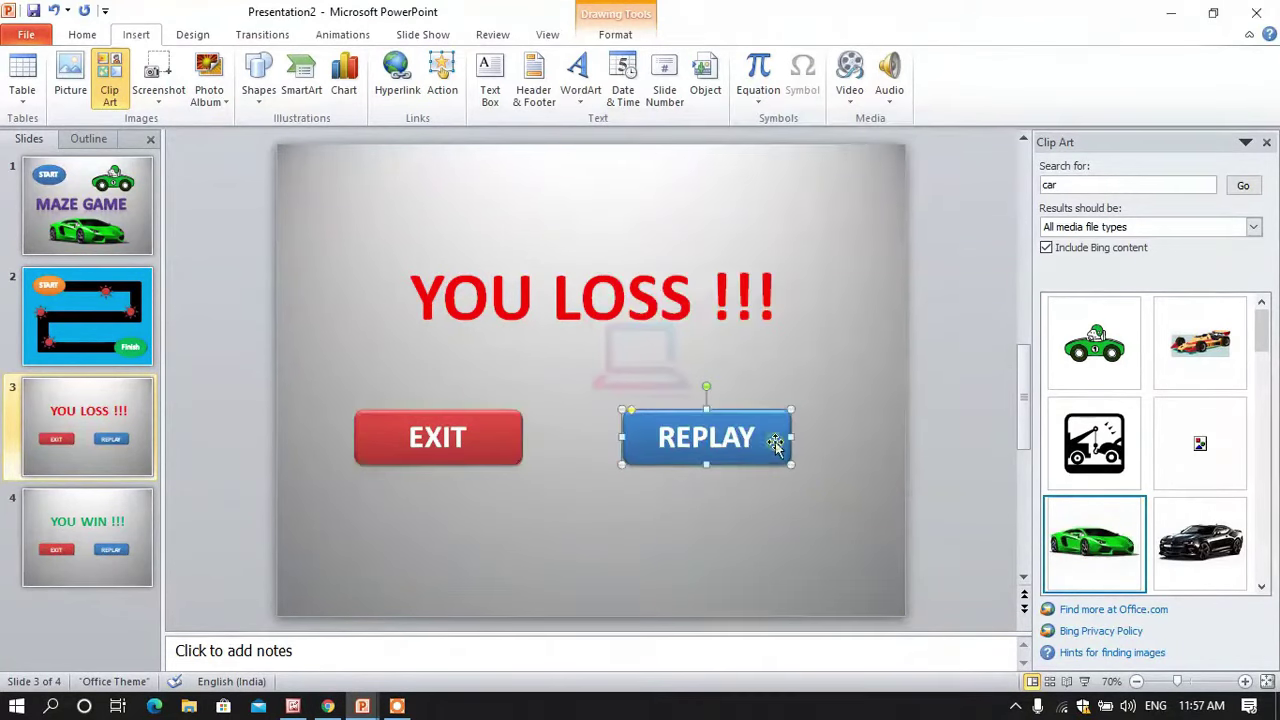
click(441, 78)
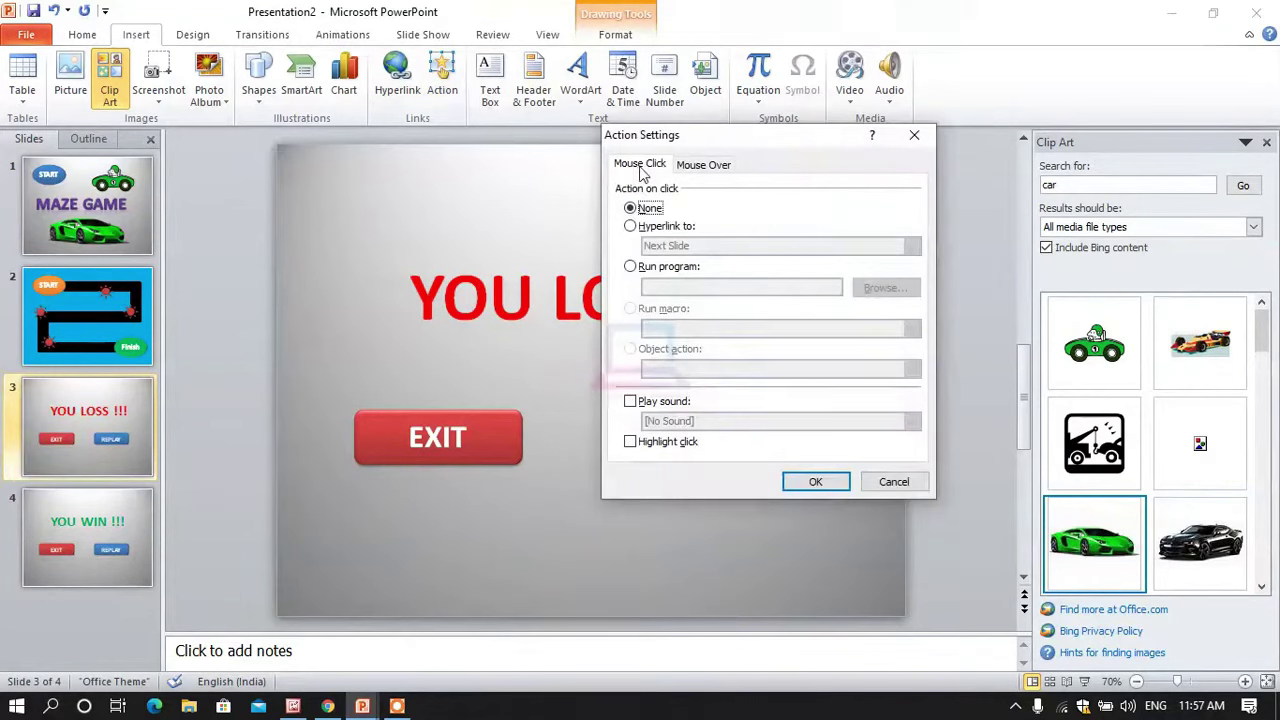
click(631, 227)
click(911, 246)
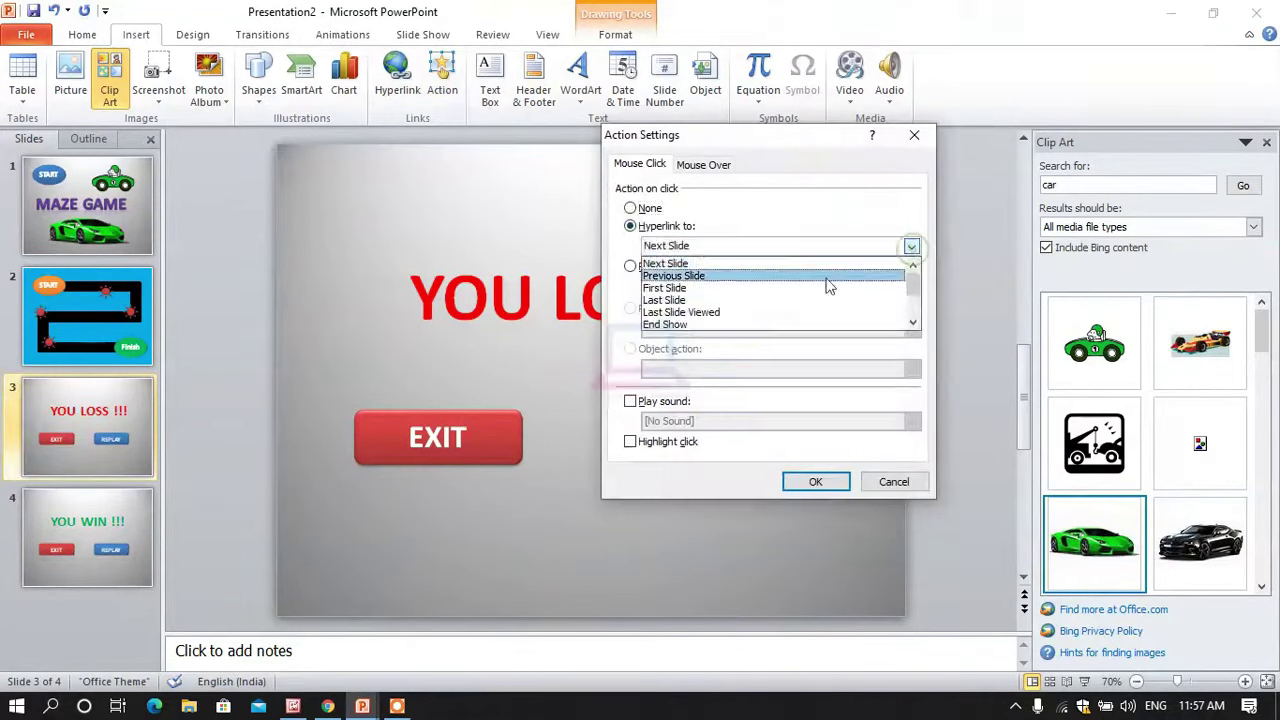
click(665, 288)
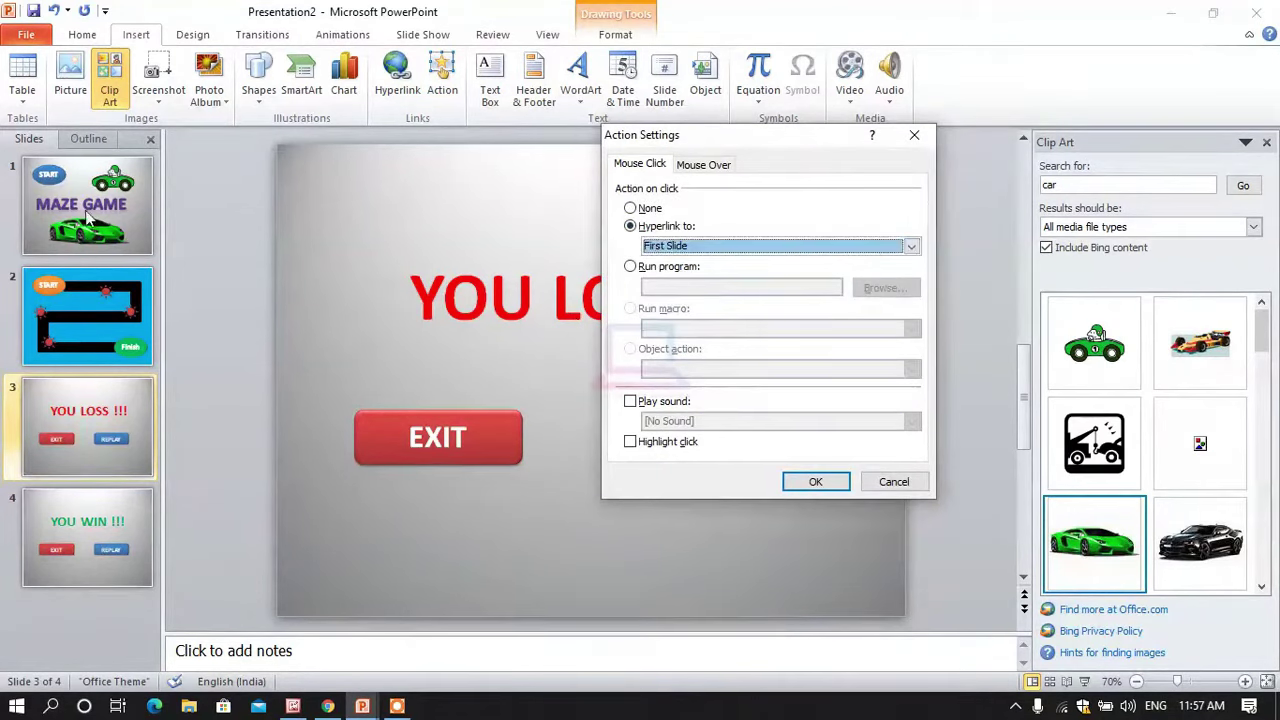
click(815, 481)
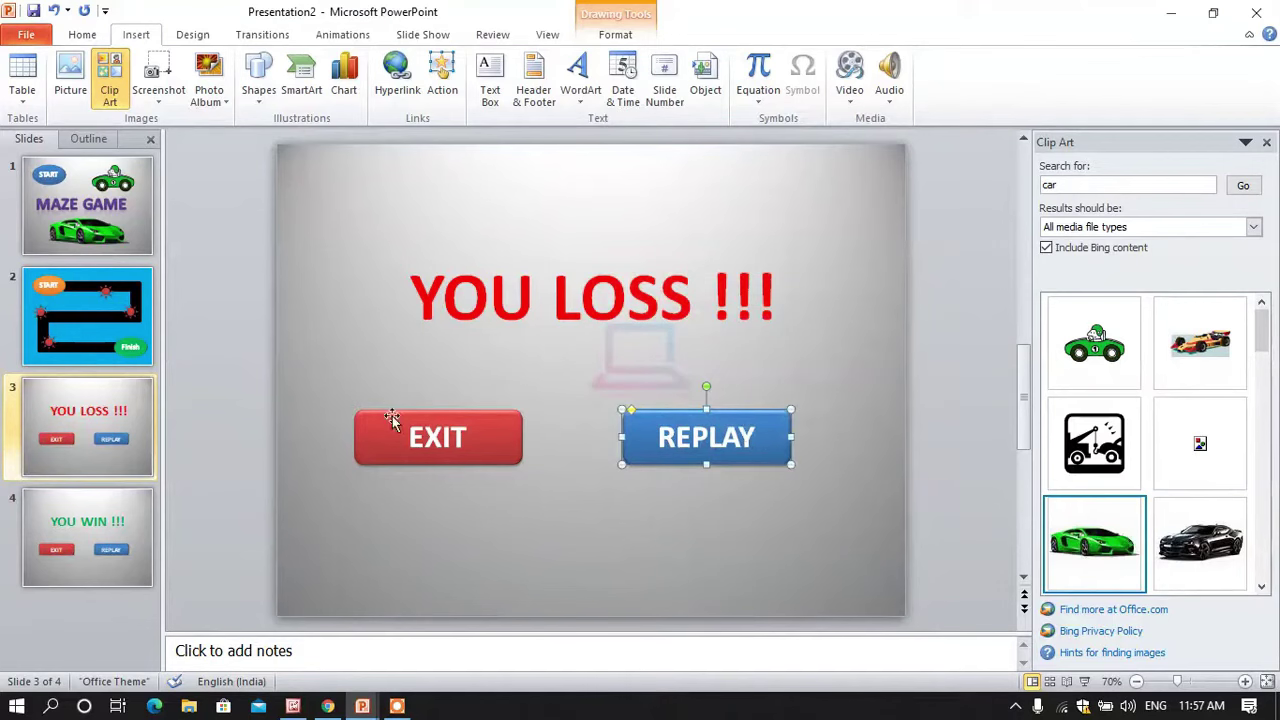
Step: Give the EXIT button on the "YOU WIN !!!" slide a mouse-click action that hyperlinks to End Show
click(88, 555)
click(497, 456)
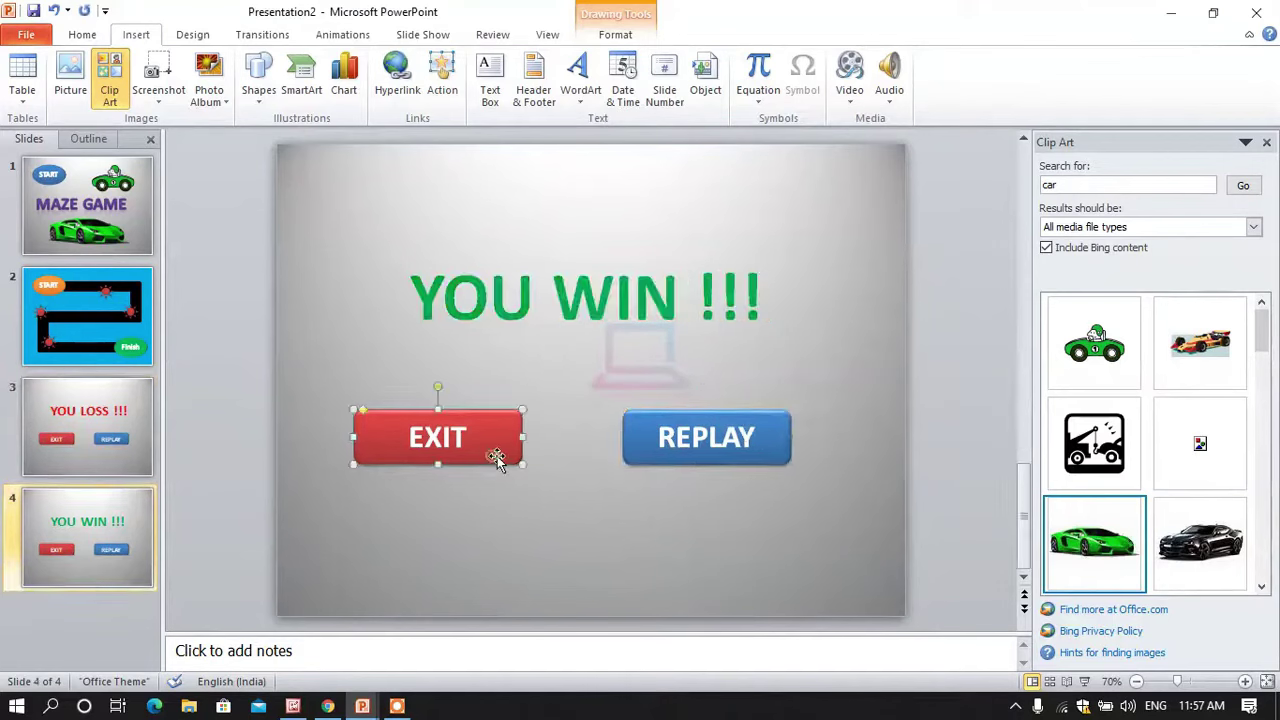
click(442, 80)
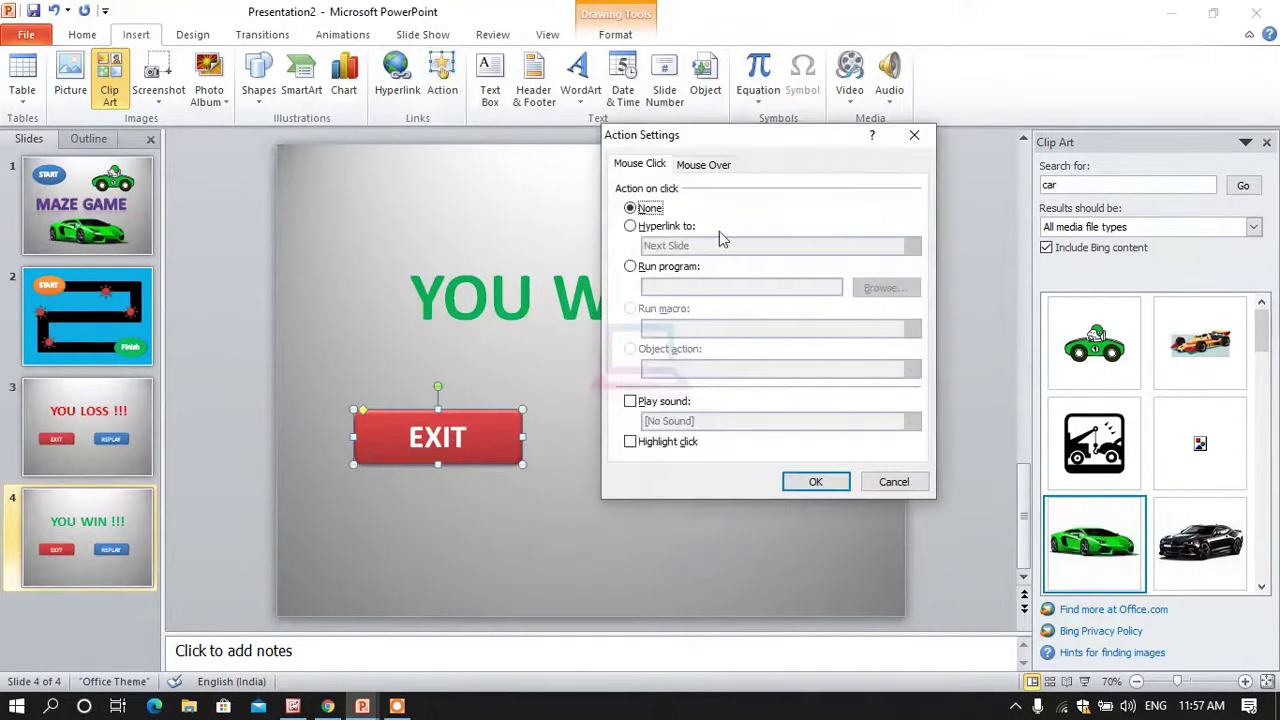
click(631, 226)
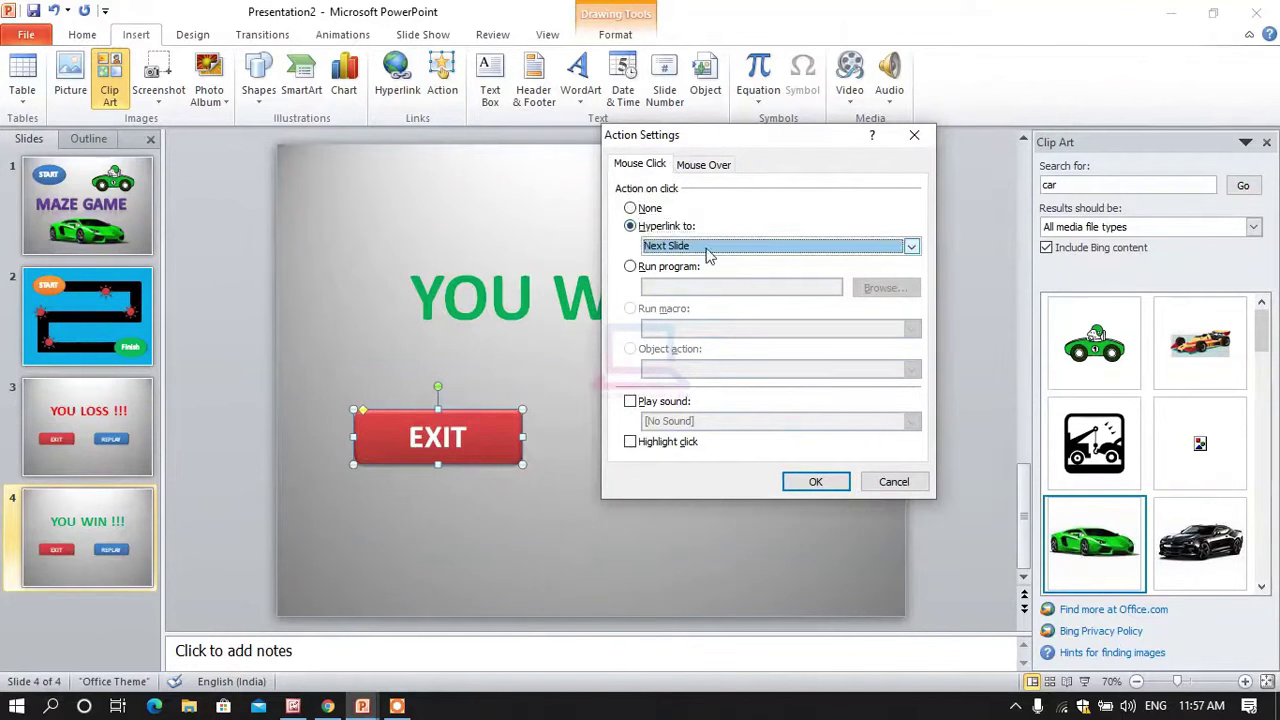
click(772, 250)
click(666, 324)
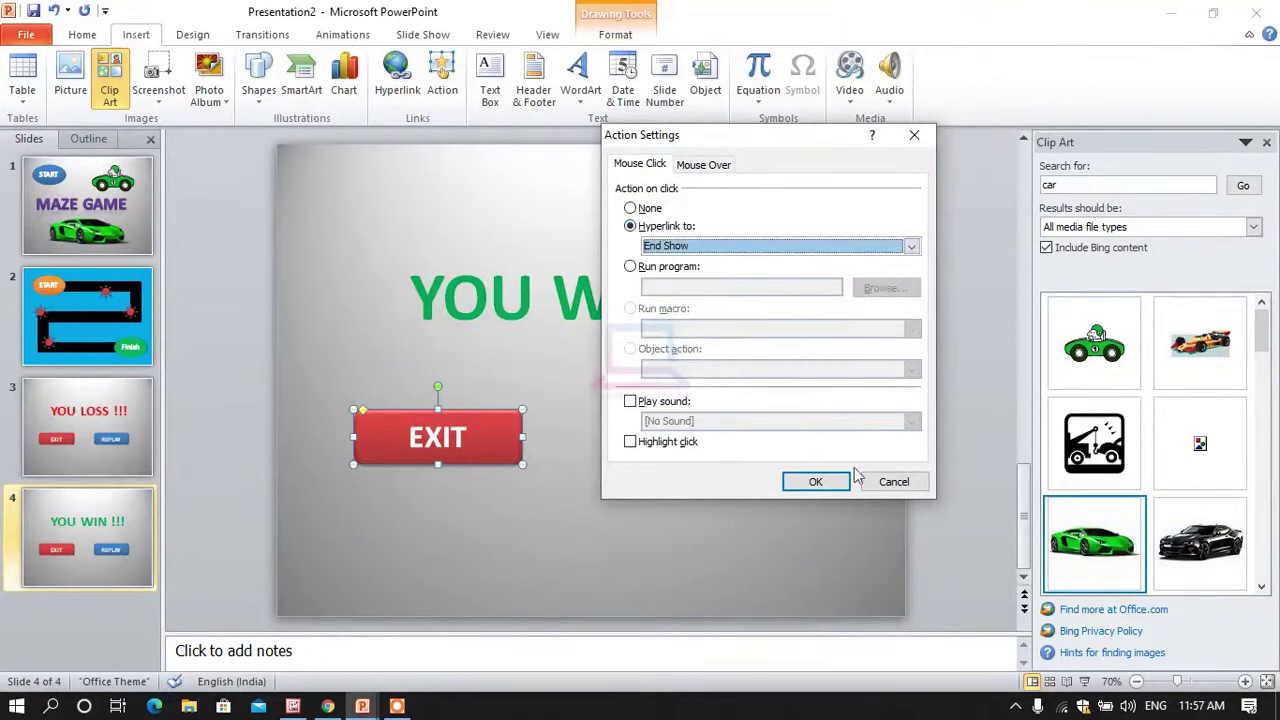
click(815, 481)
Step: Give the REPLAY button on the "YOU WIN !!!" slide a mouse-click action that hyperlinks to First Slide
click(752, 456)
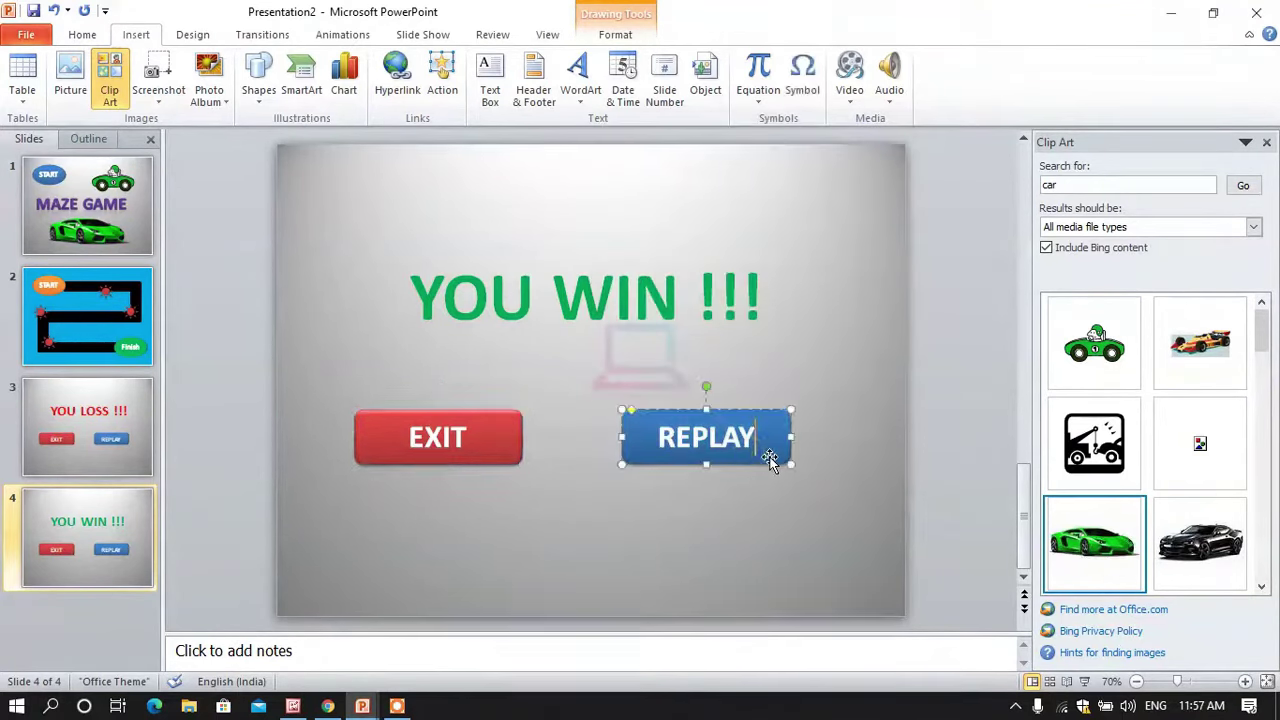
click(442, 78)
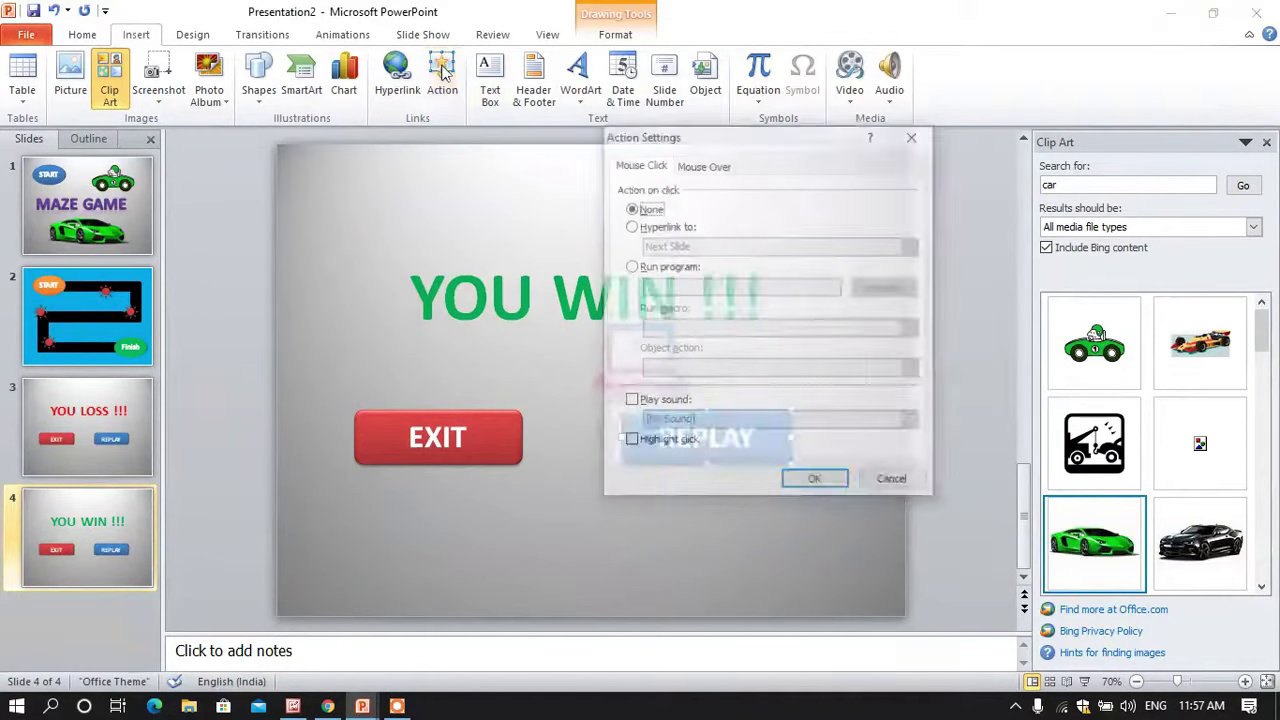
click(630, 226)
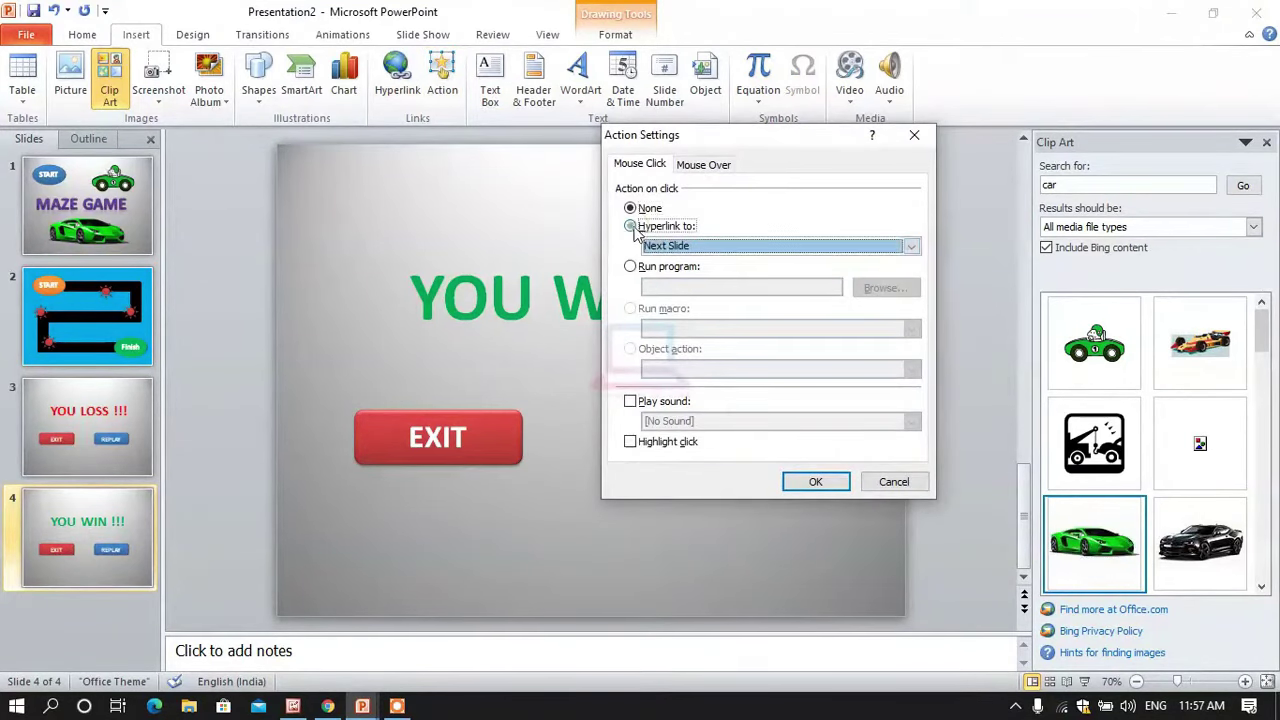
click(911, 246)
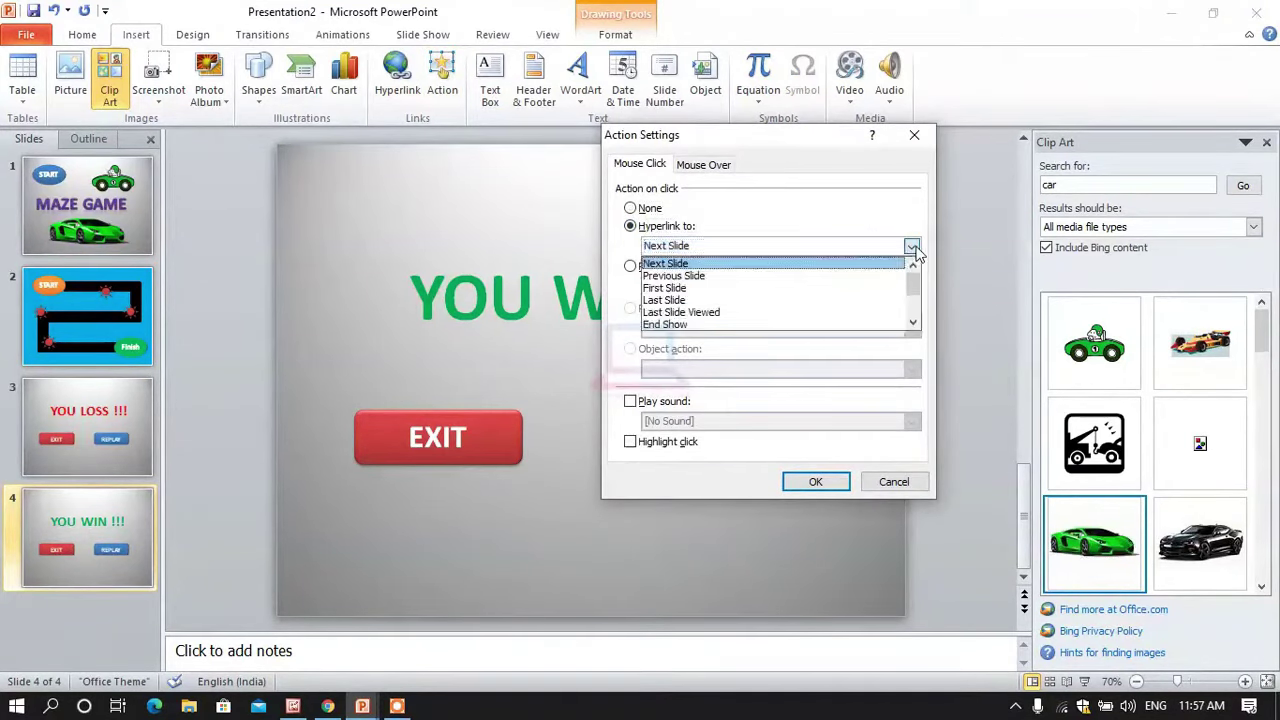
click(647, 289)
click(816, 481)
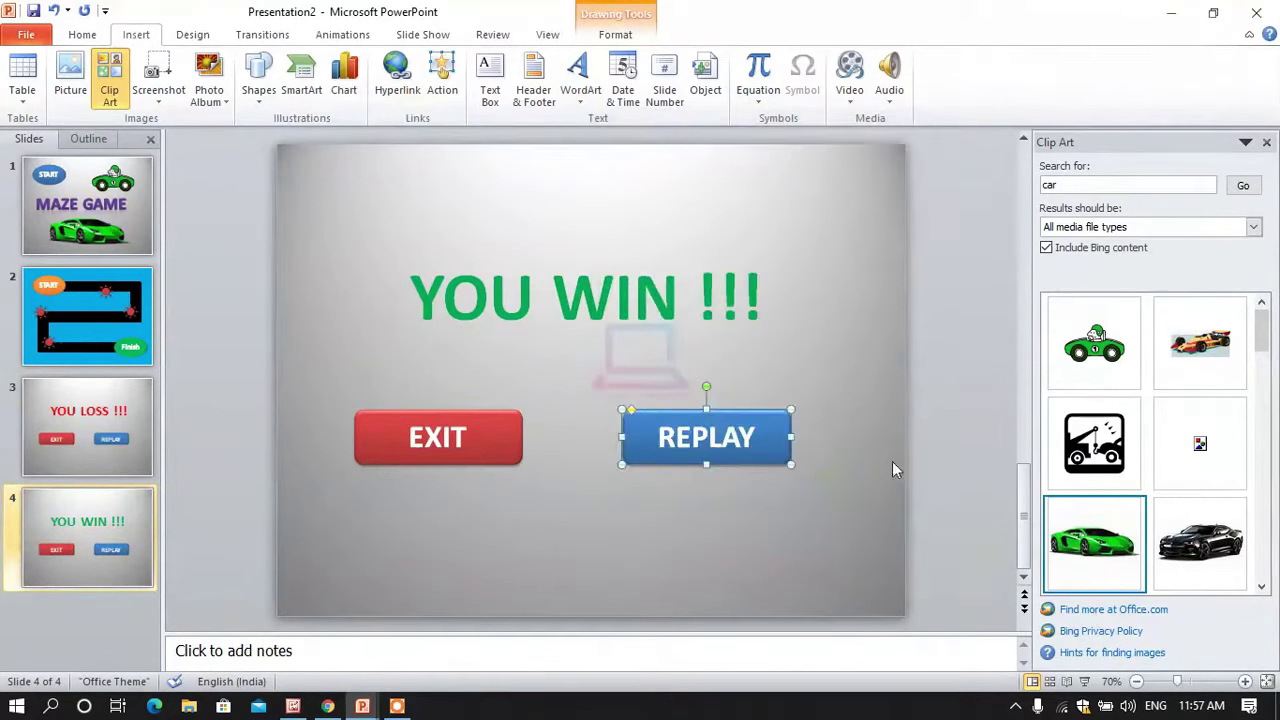
Step: Apply the Spin emphasis animation to all four red suns on the maze slide together
click(93, 311)
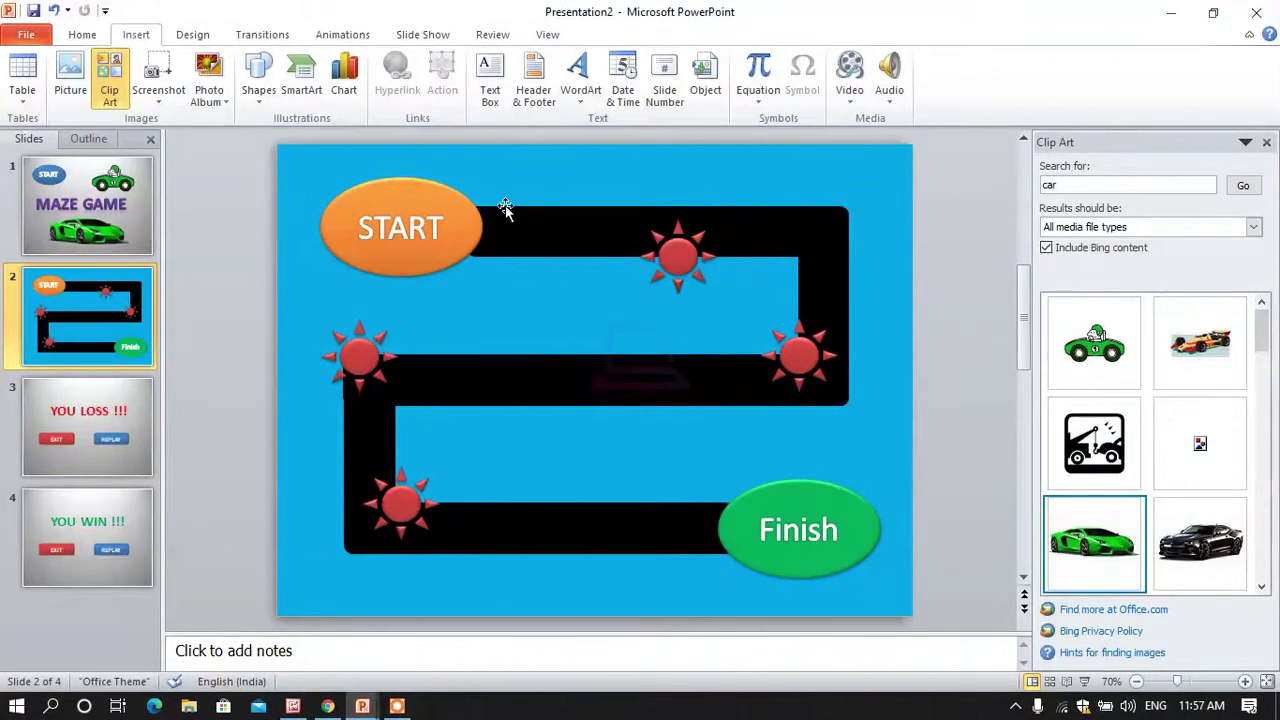
click(652, 272)
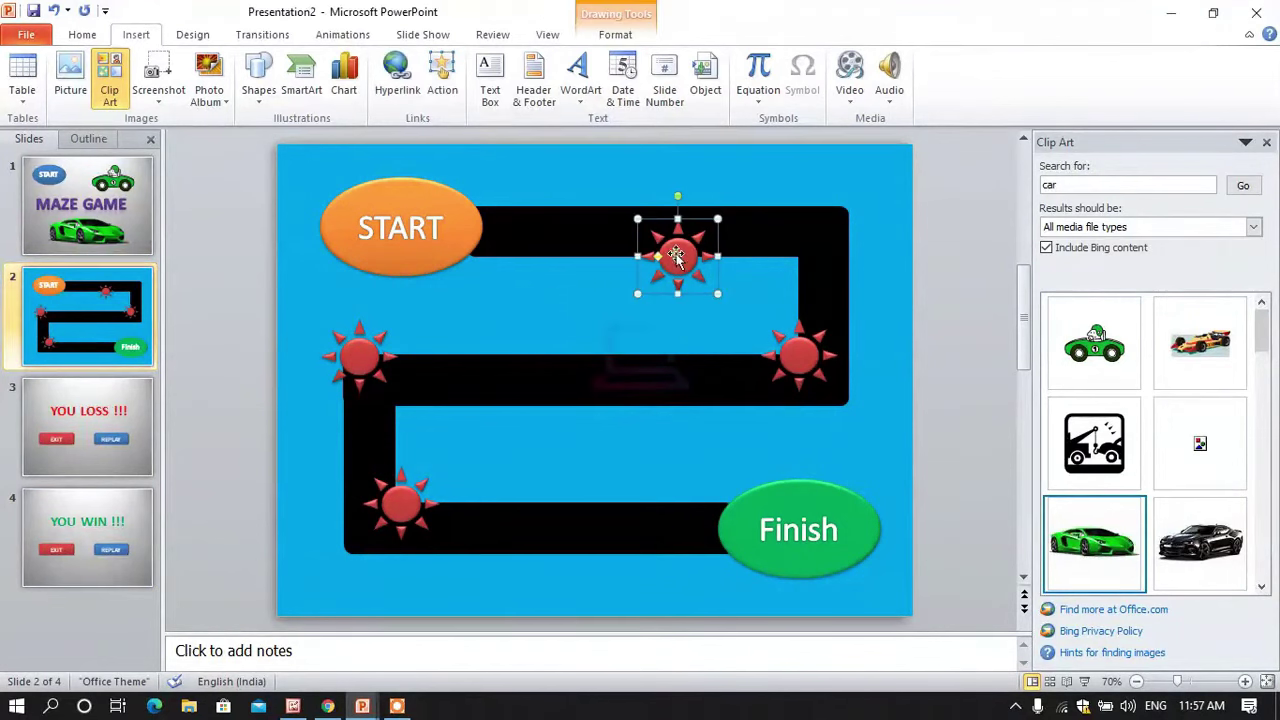
ctrl+click(806, 364)
ctrl+click(360, 352)
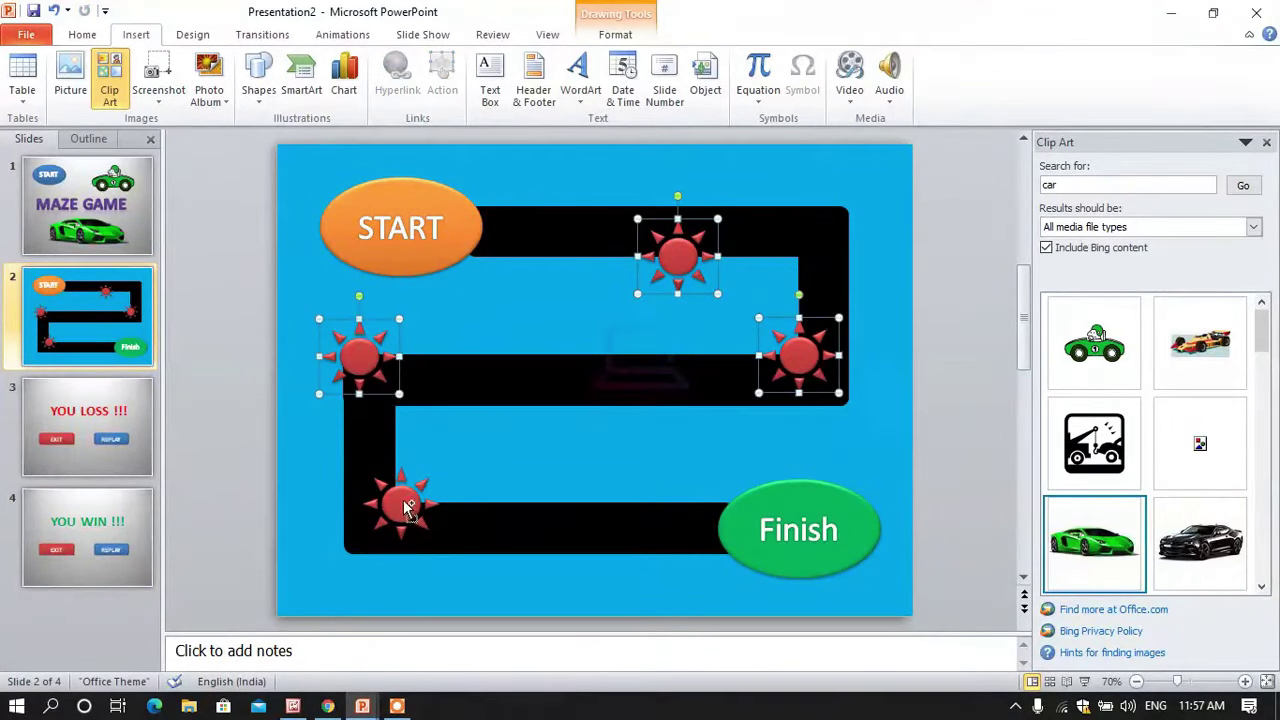
ctrl+click(428, 506)
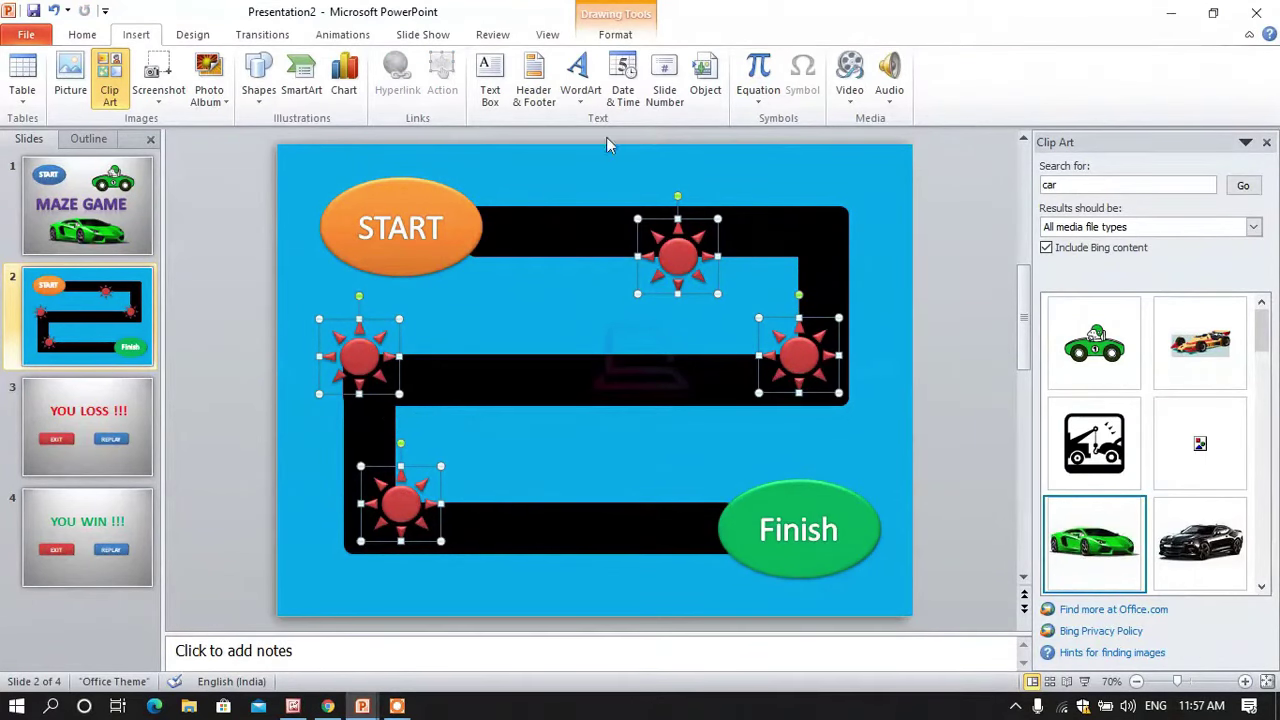
click(341, 36)
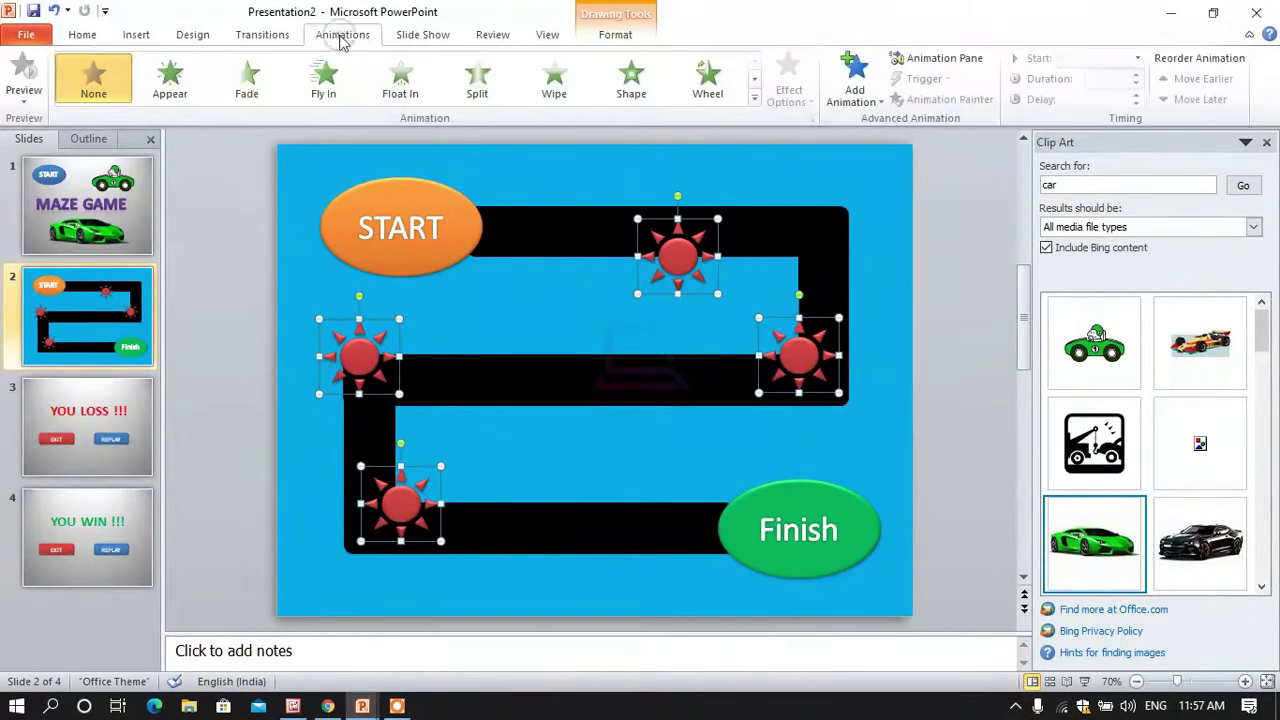
click(755, 98)
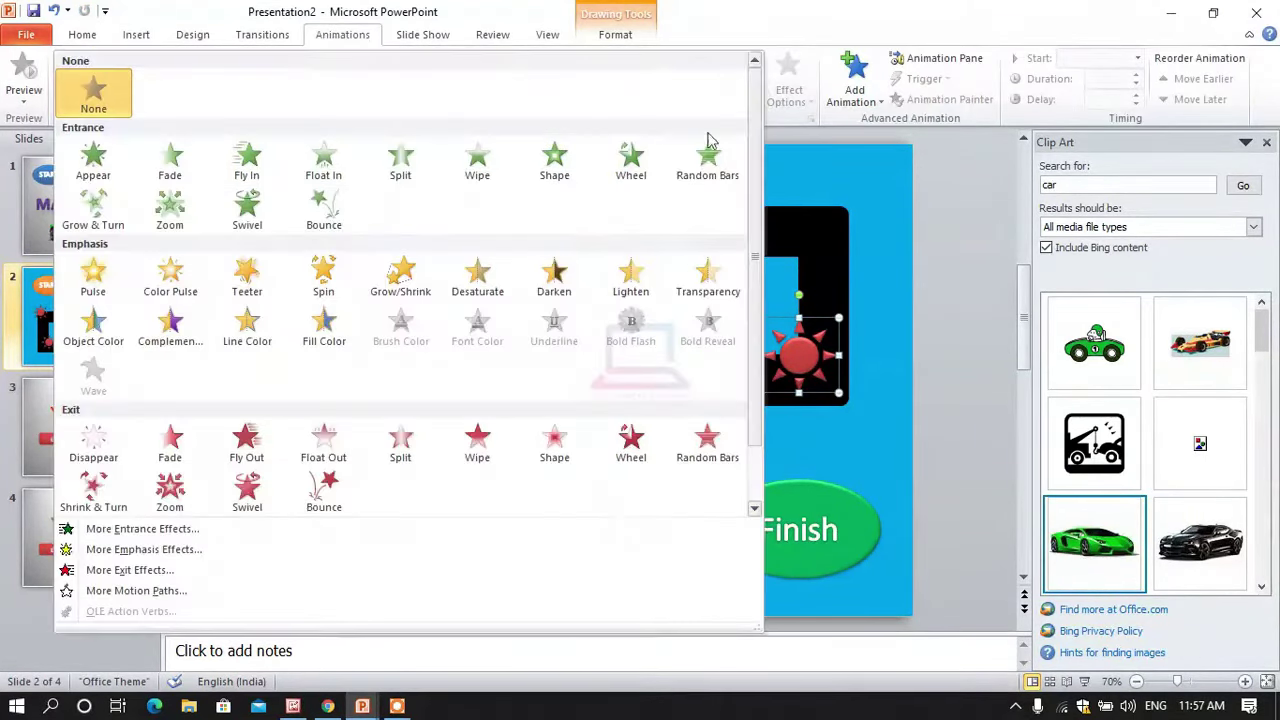
click(318, 285)
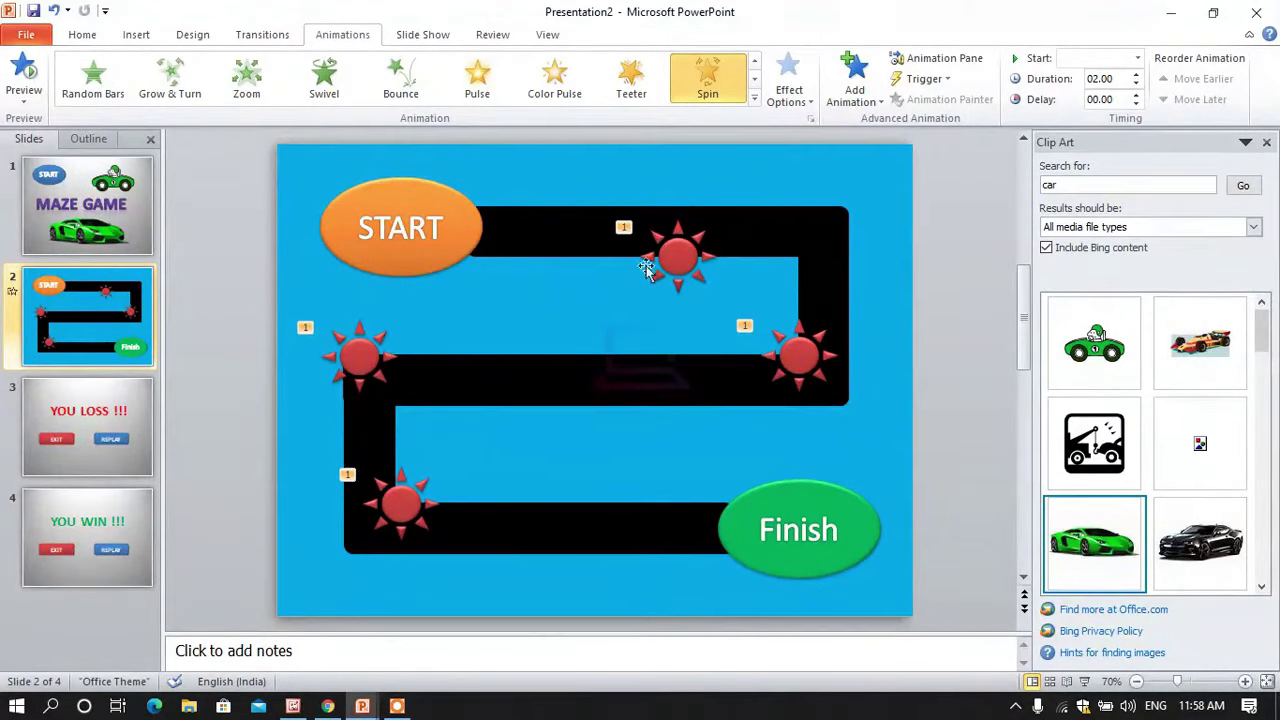
Step: Set the suns' Spin timing to start With Previous, last 5 seconds (Very Slow) and repeat Until End of Slide
click(811, 122)
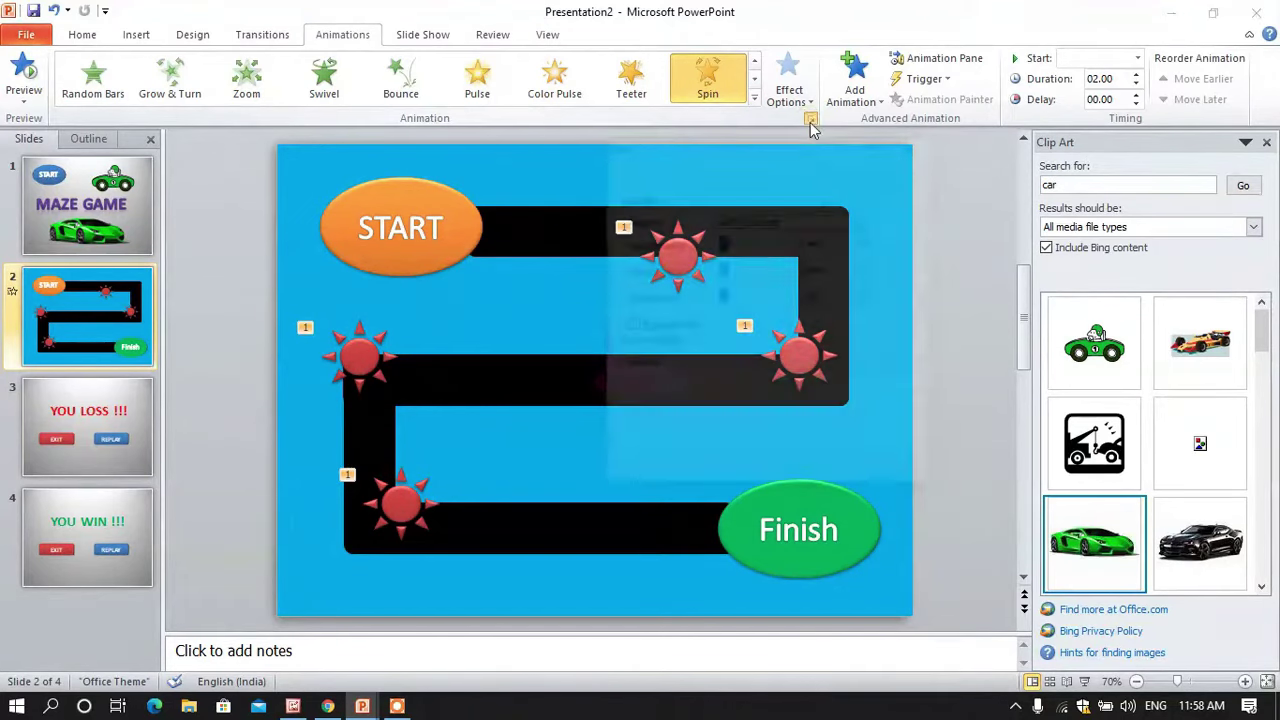
drag(838, 157, 1014, 115)
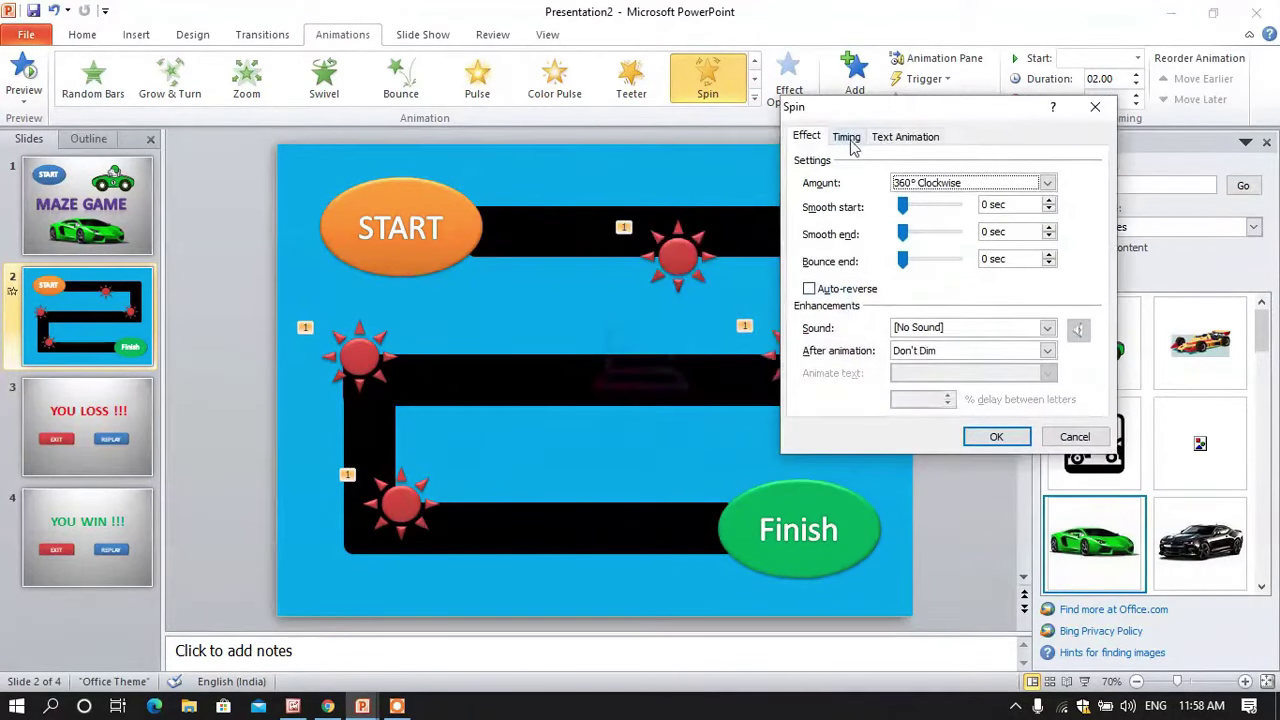
click(846, 136)
click(975, 168)
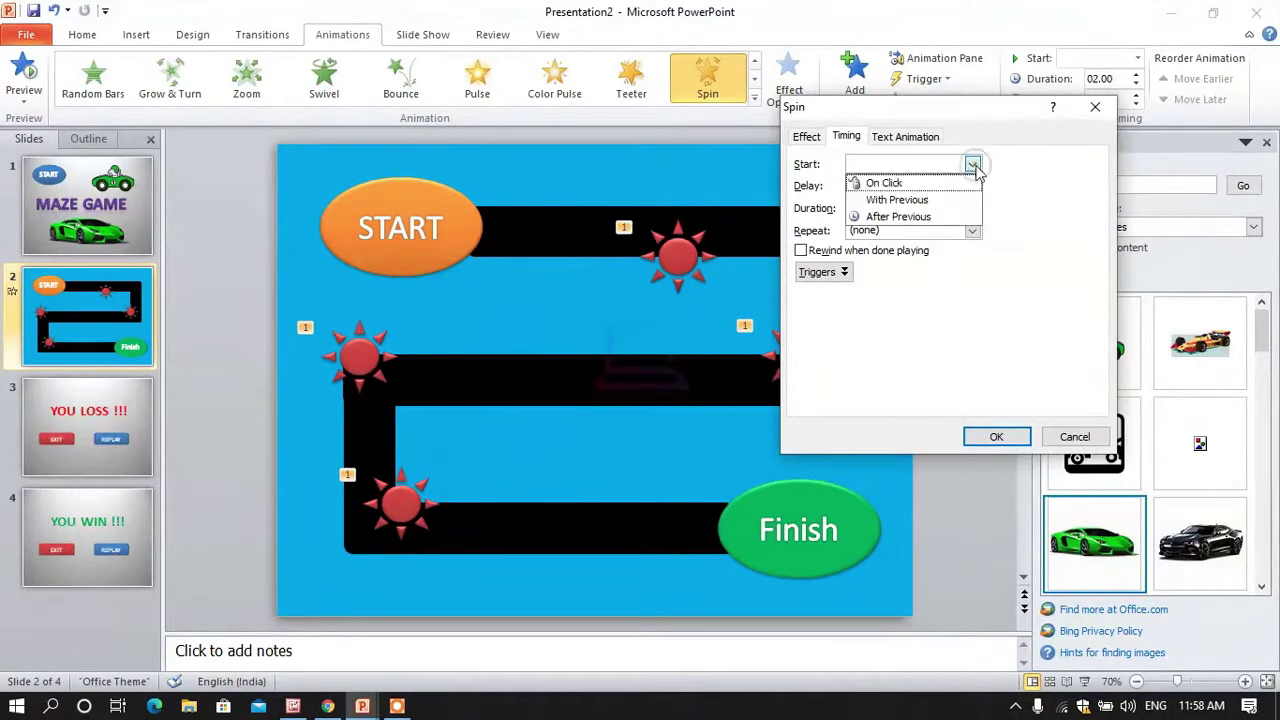
click(901, 203)
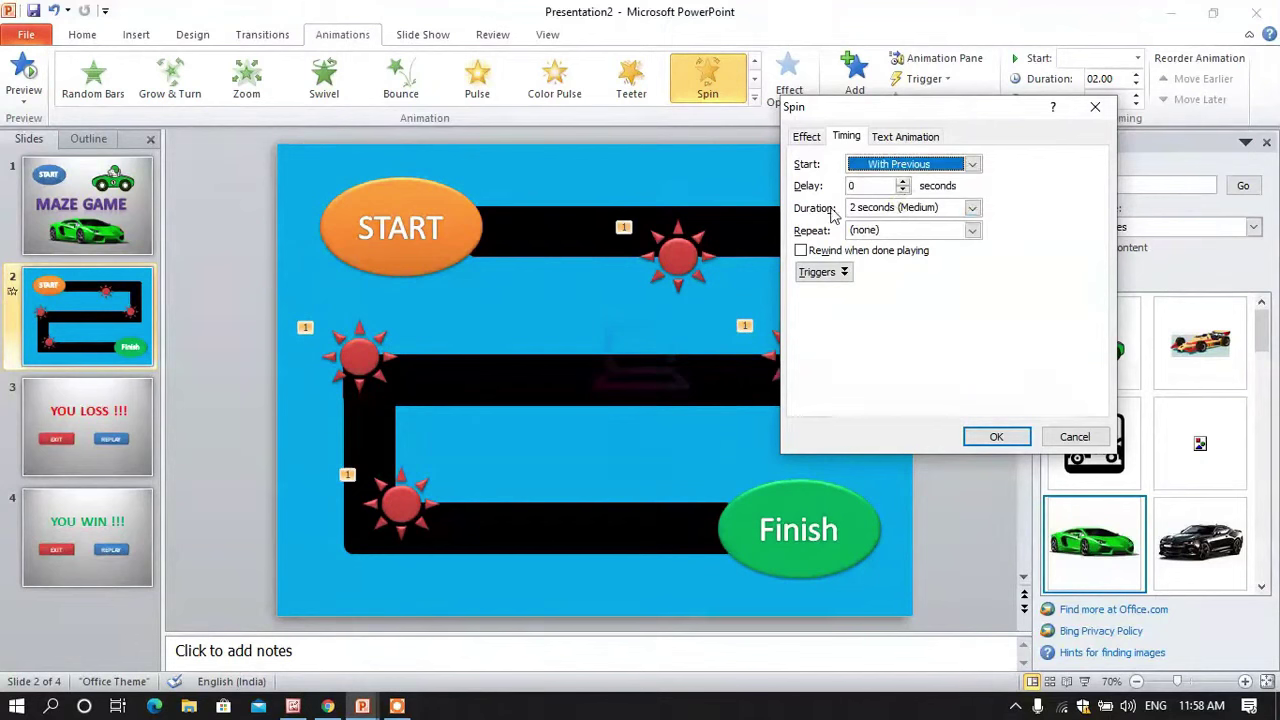
click(972, 209)
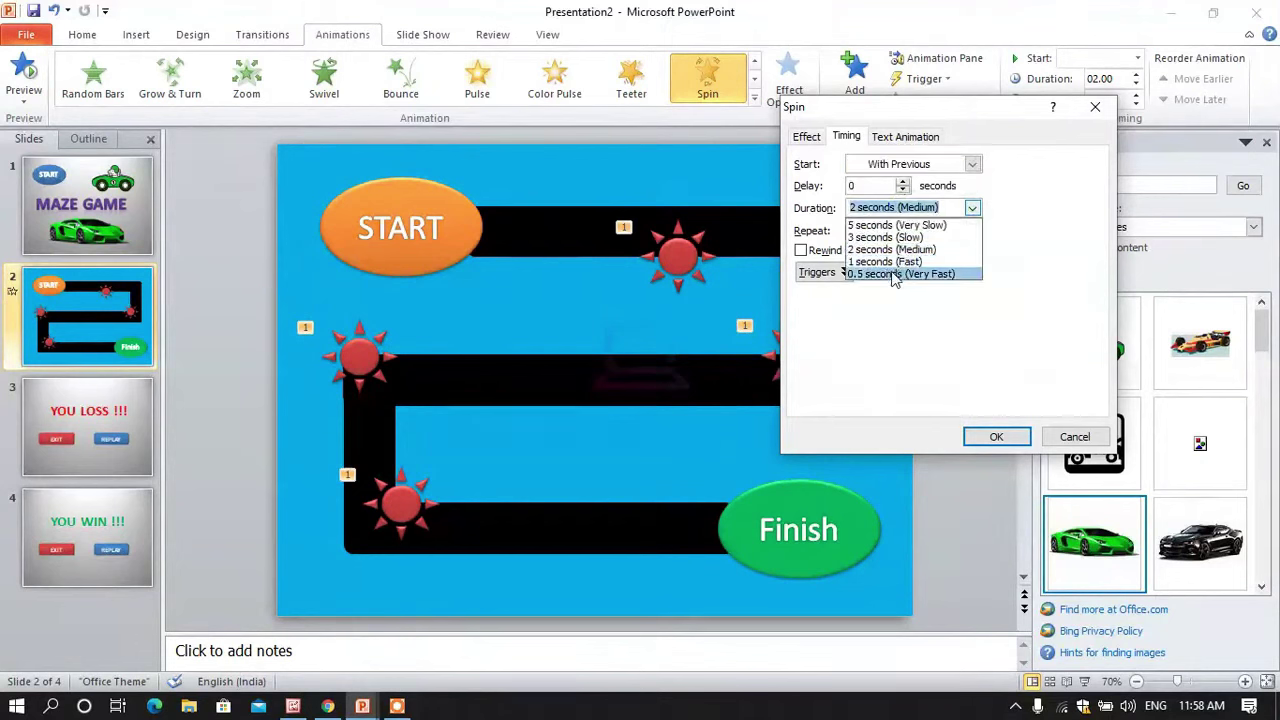
click(876, 226)
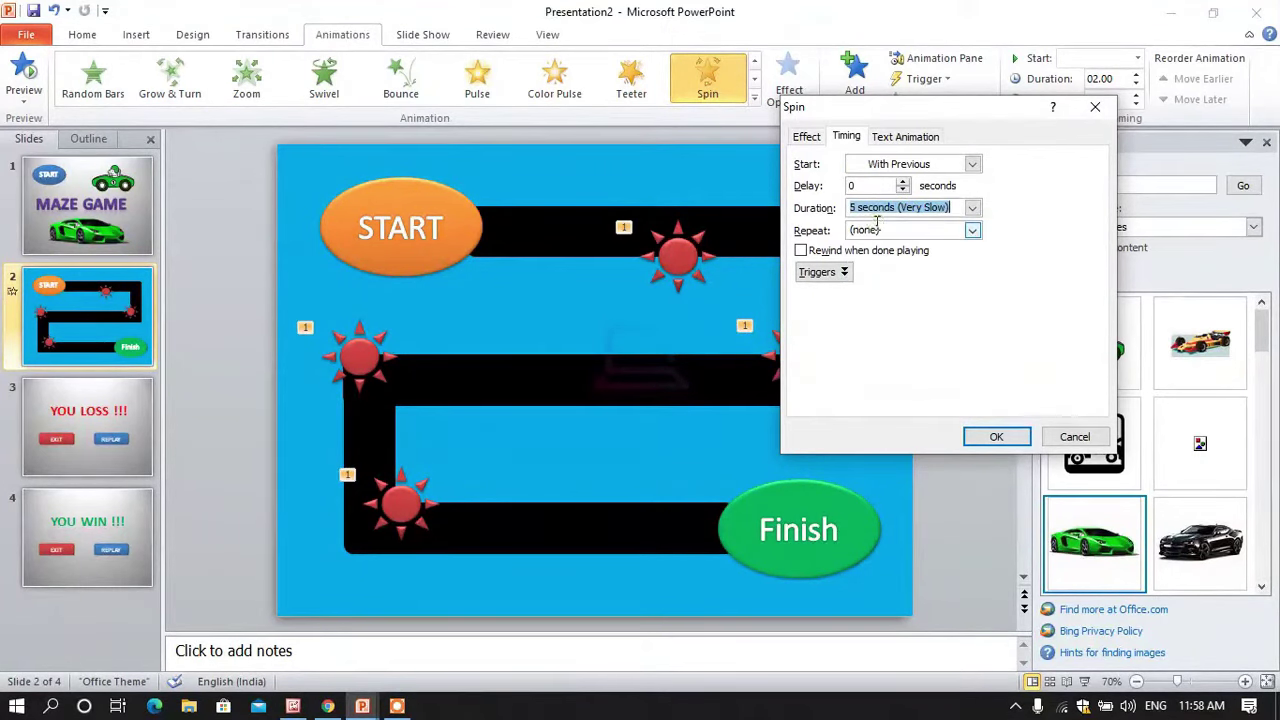
click(972, 231)
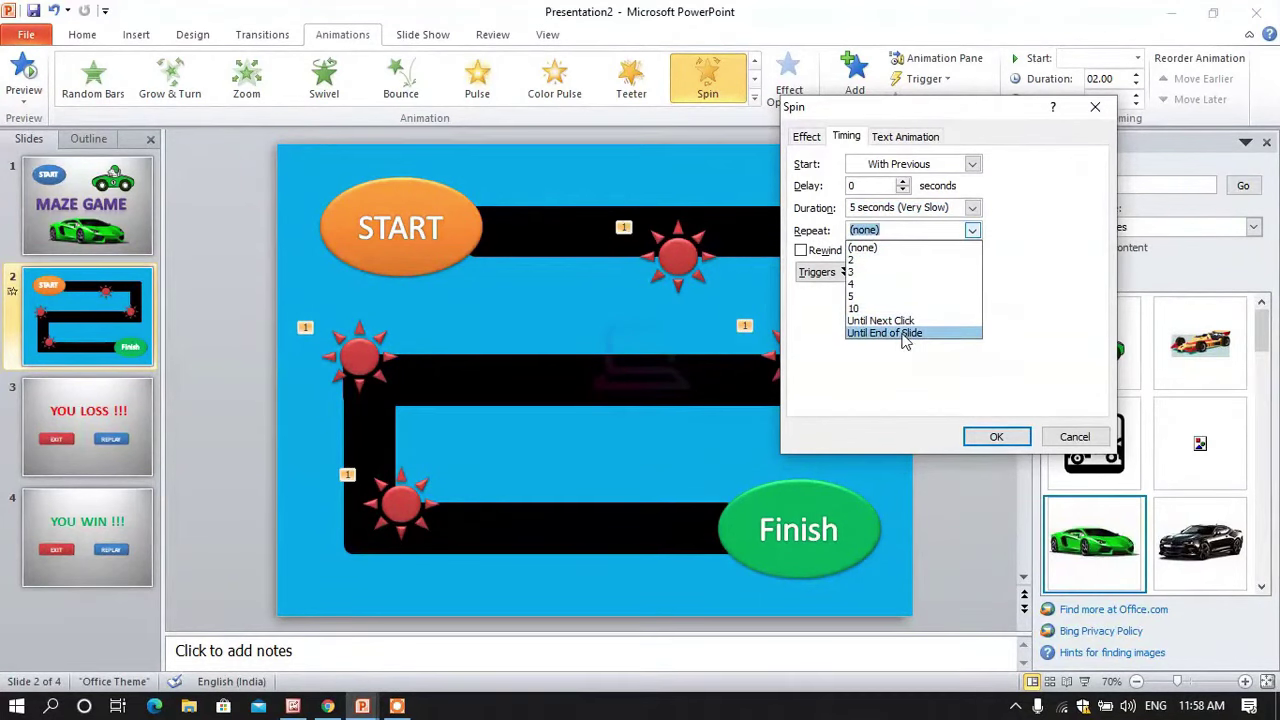
click(905, 333)
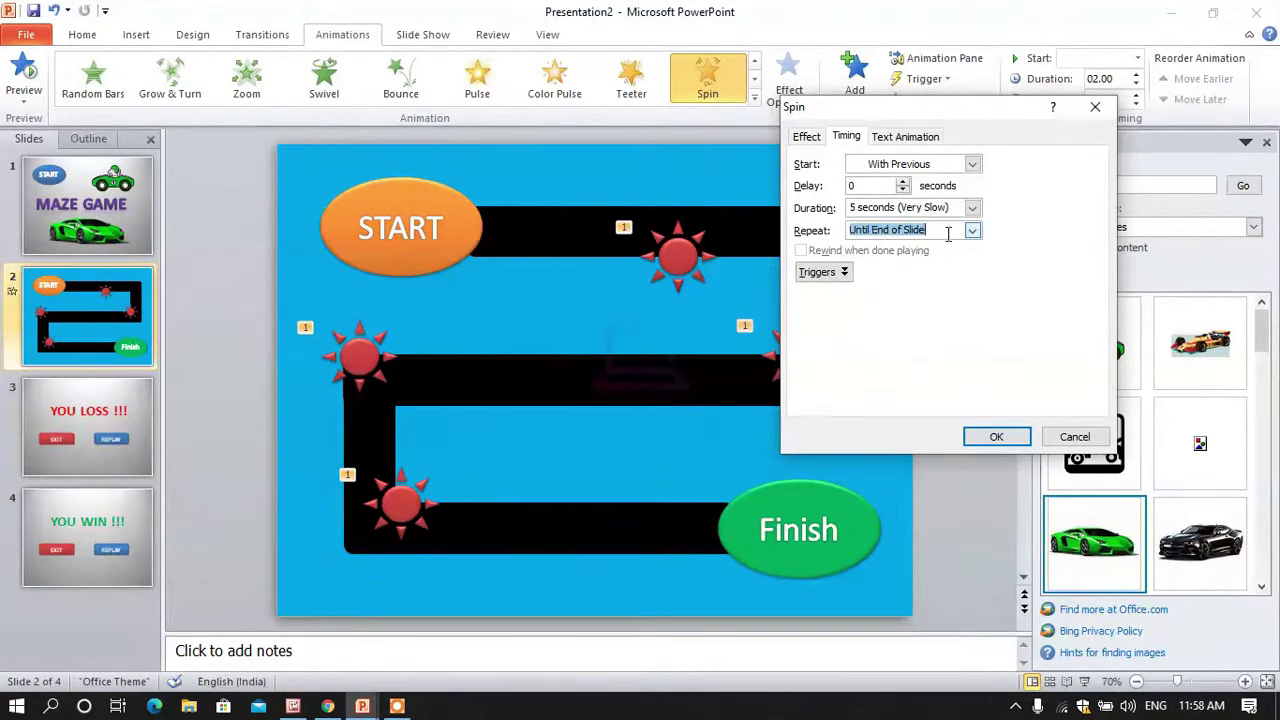
click(997, 437)
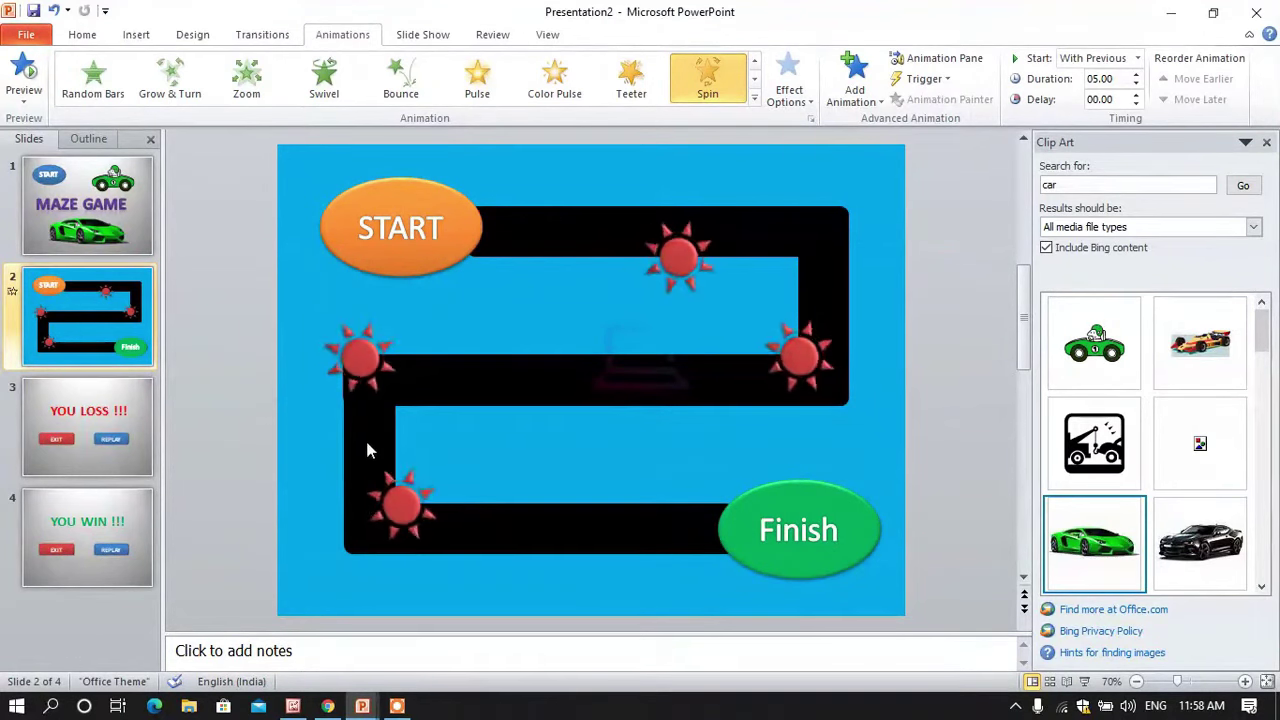
Step: Make the red sun at the start of the maze's lowest corridor spin counterclockwise, preview the animation and deselect it
click(401, 508)
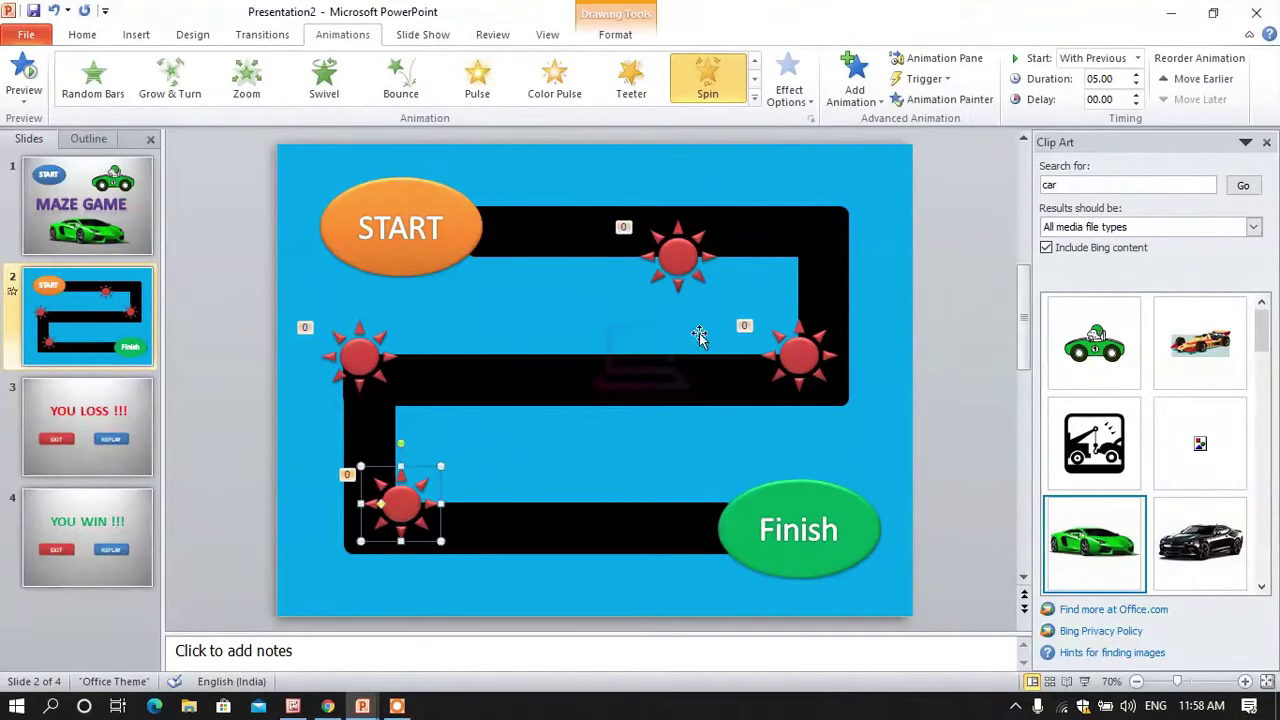
click(799, 106)
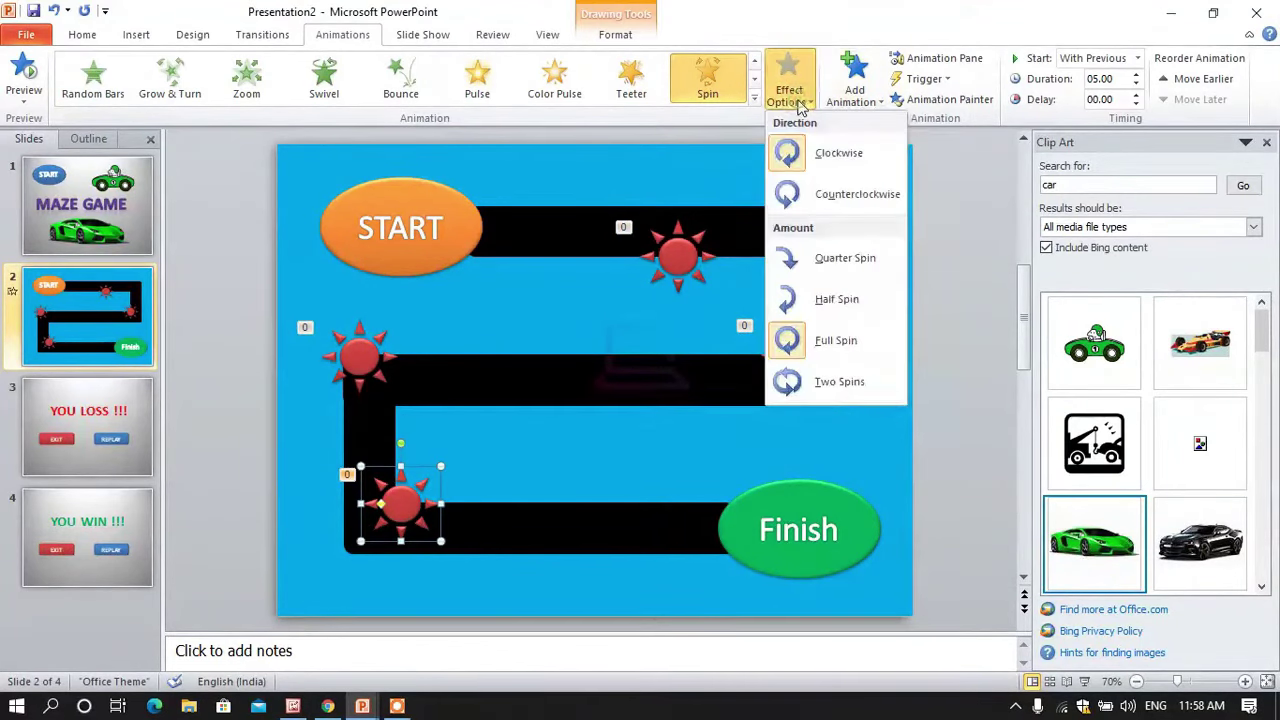
click(818, 196)
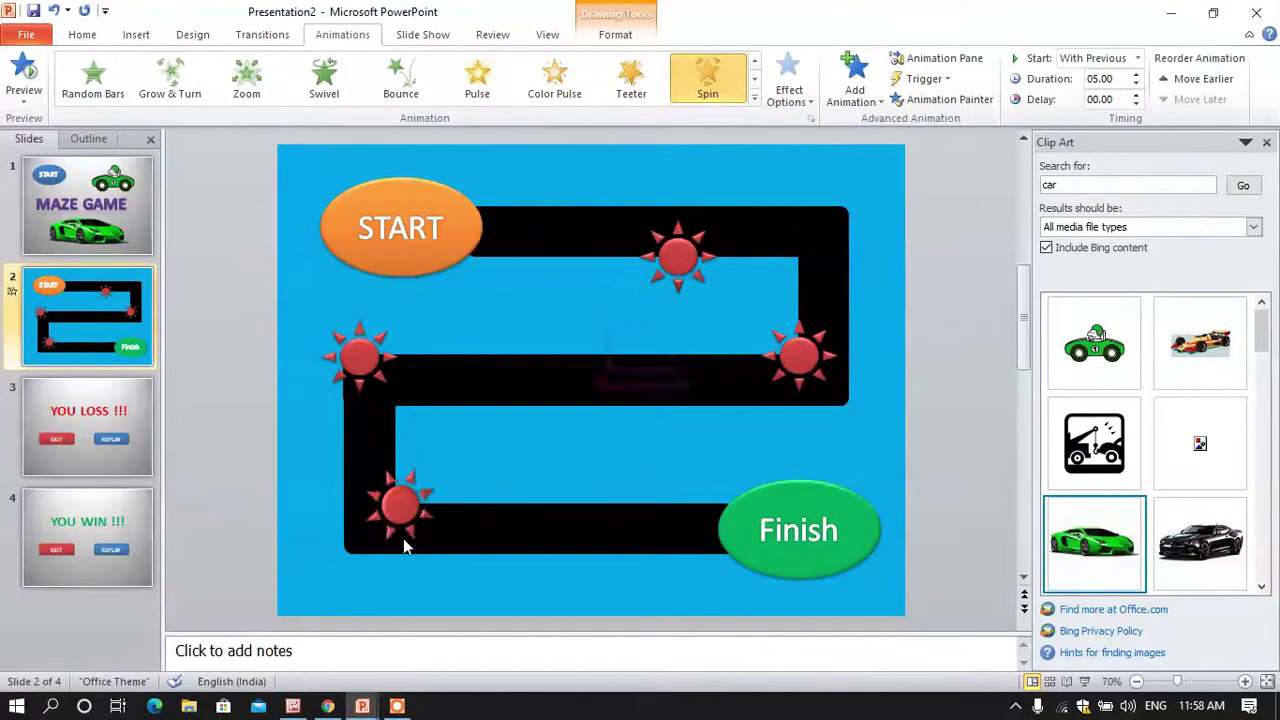
click(26, 74)
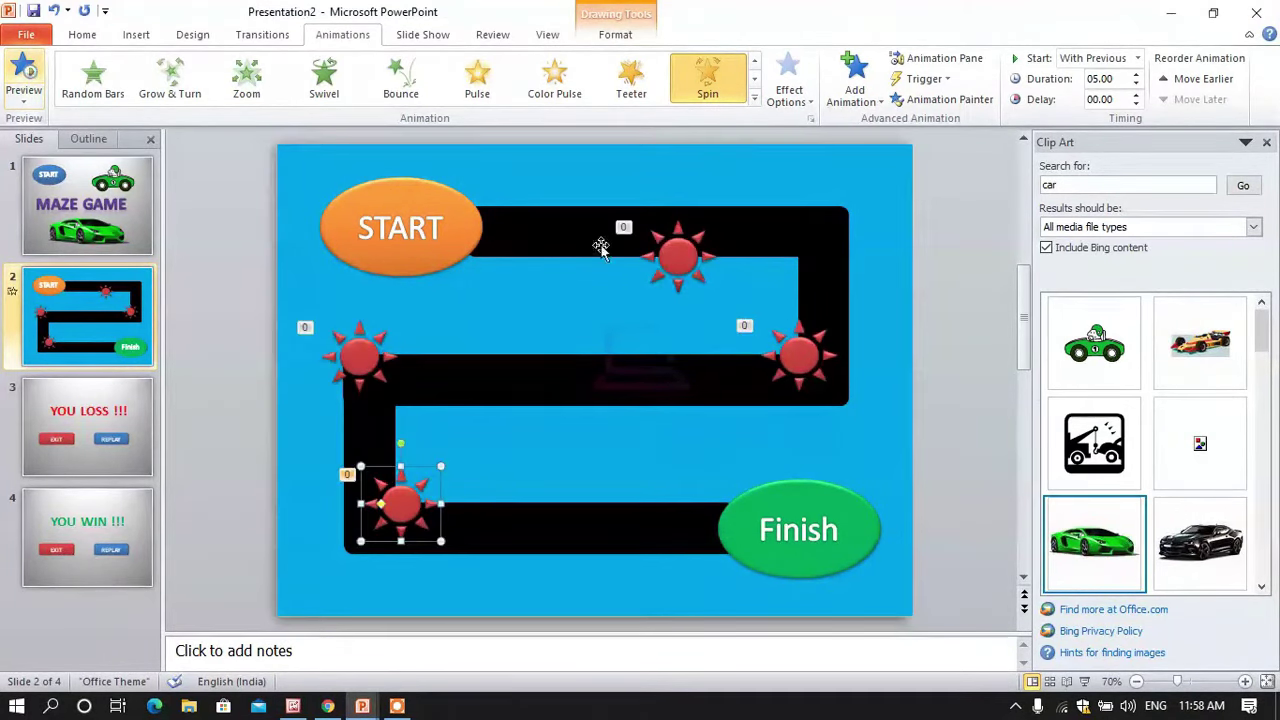
click(969, 429)
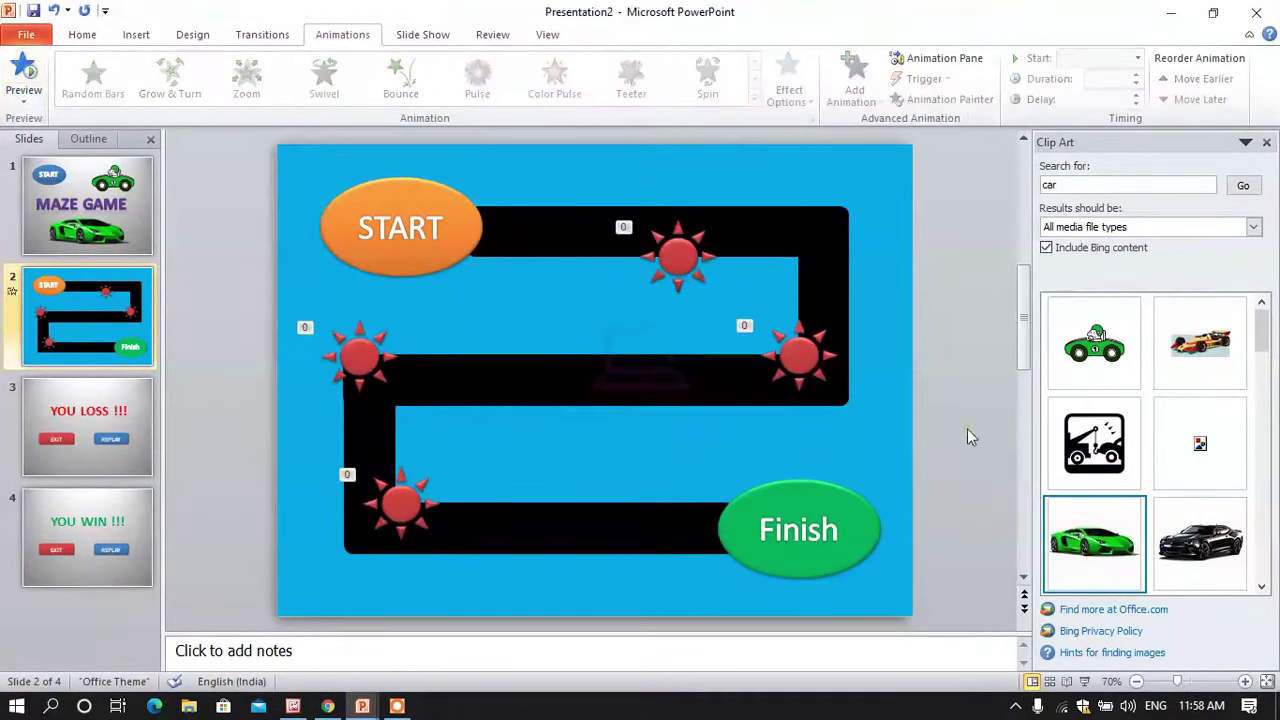
Step: Run the slide show from the title slide, start the maze, touch a red sun and replay from the "YOU LOSS !!!" slide
click(104, 238)
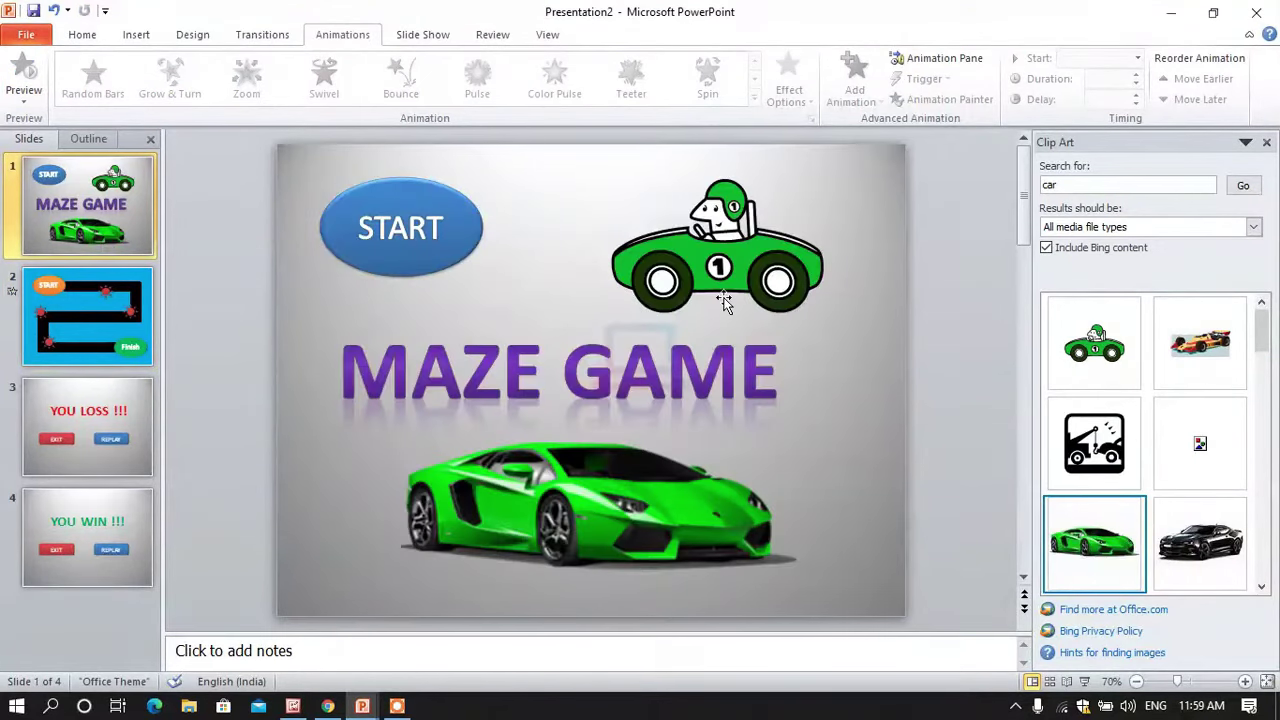
key(F5)
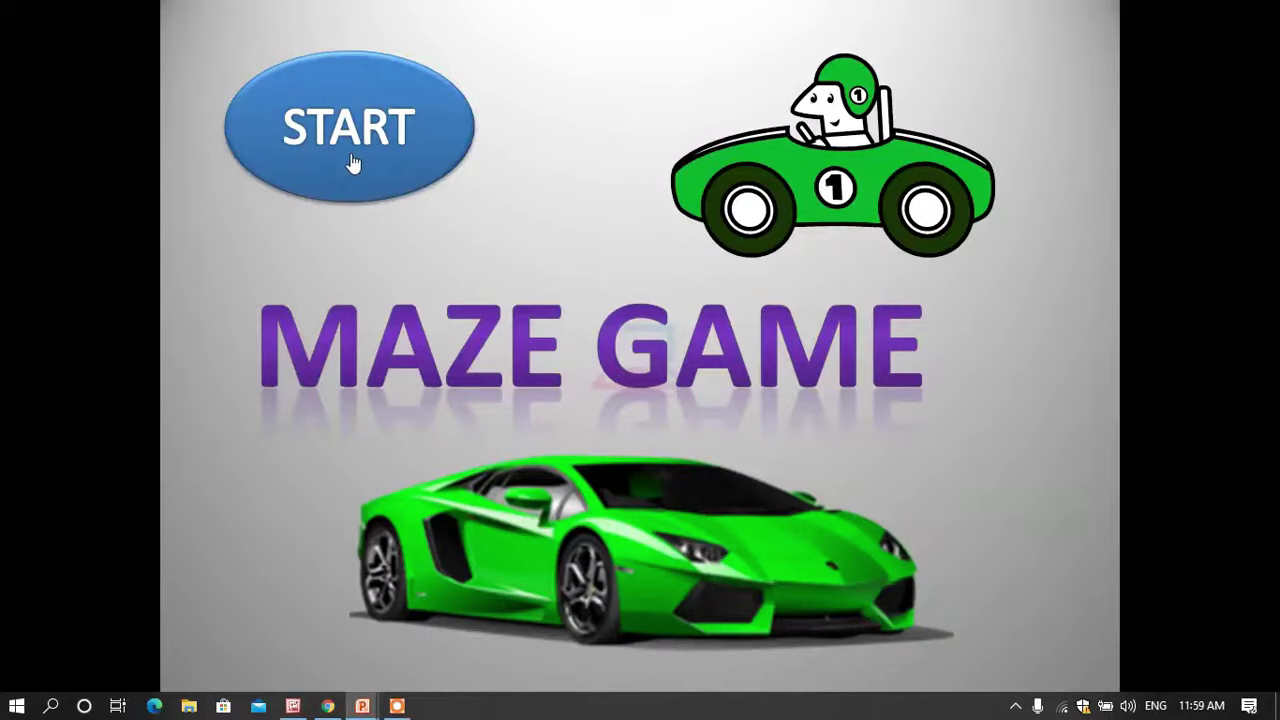
click(351, 160)
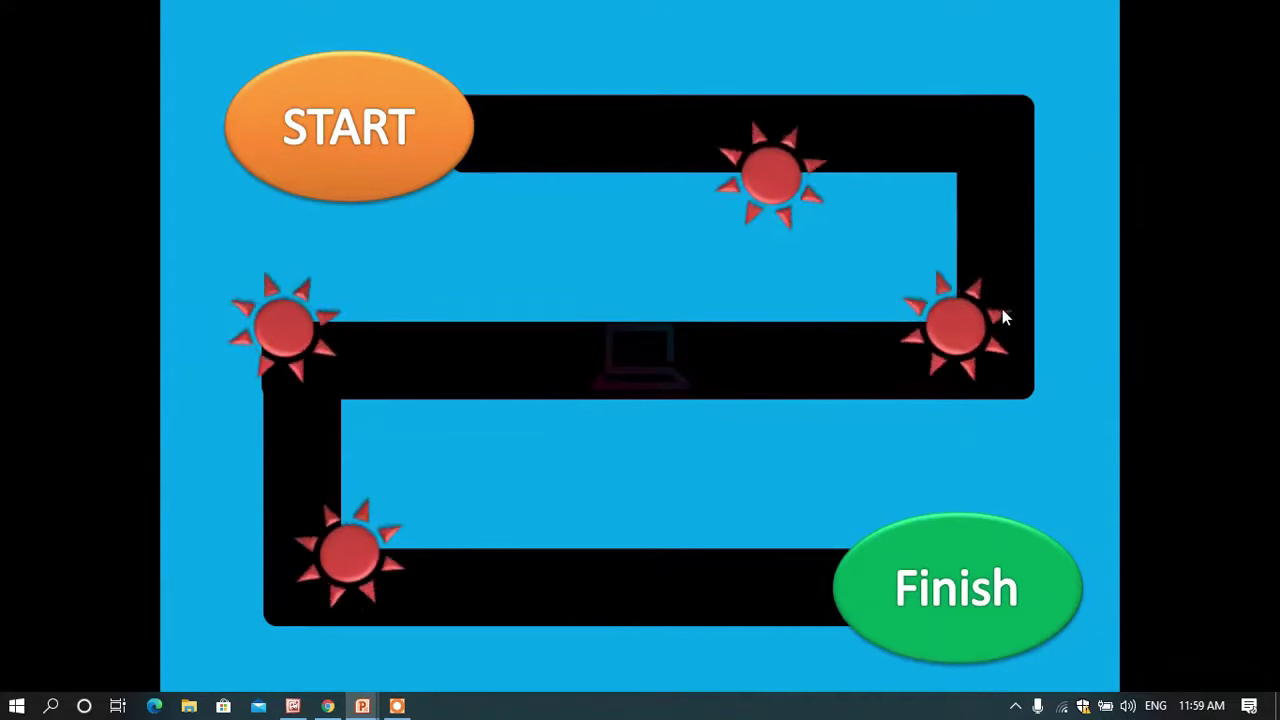
mouse_move(994, 318)
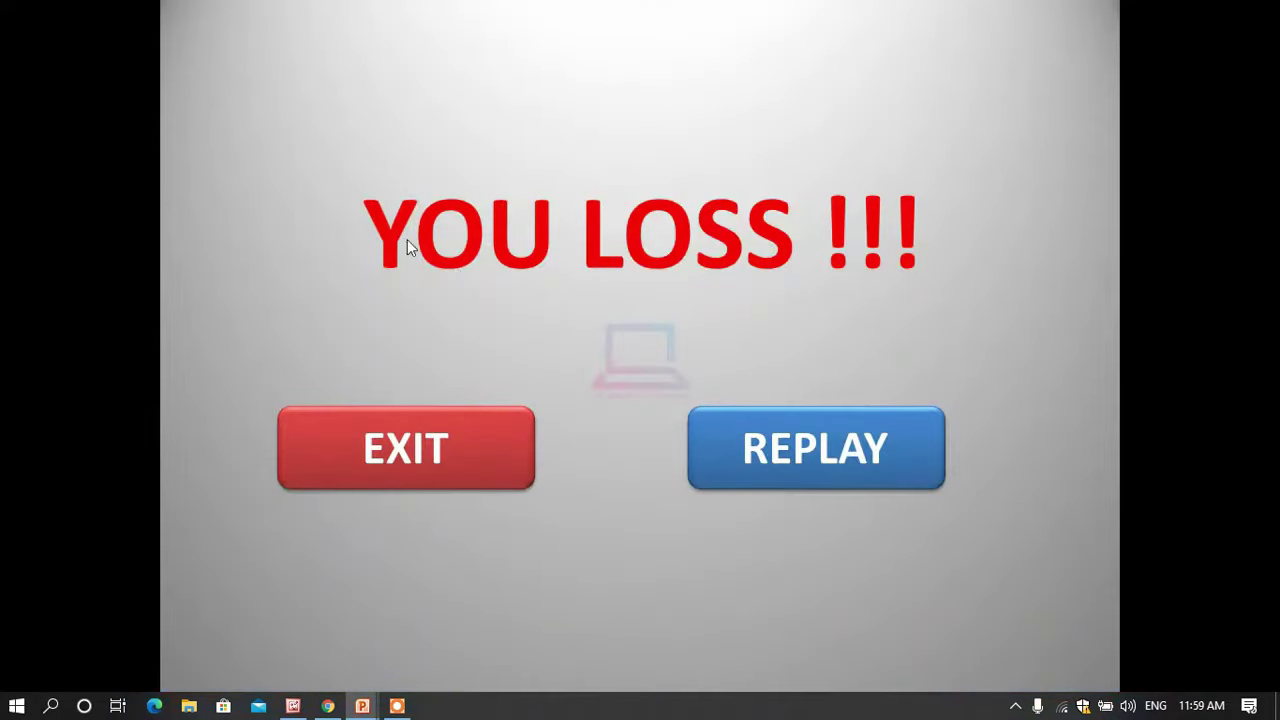
click(908, 450)
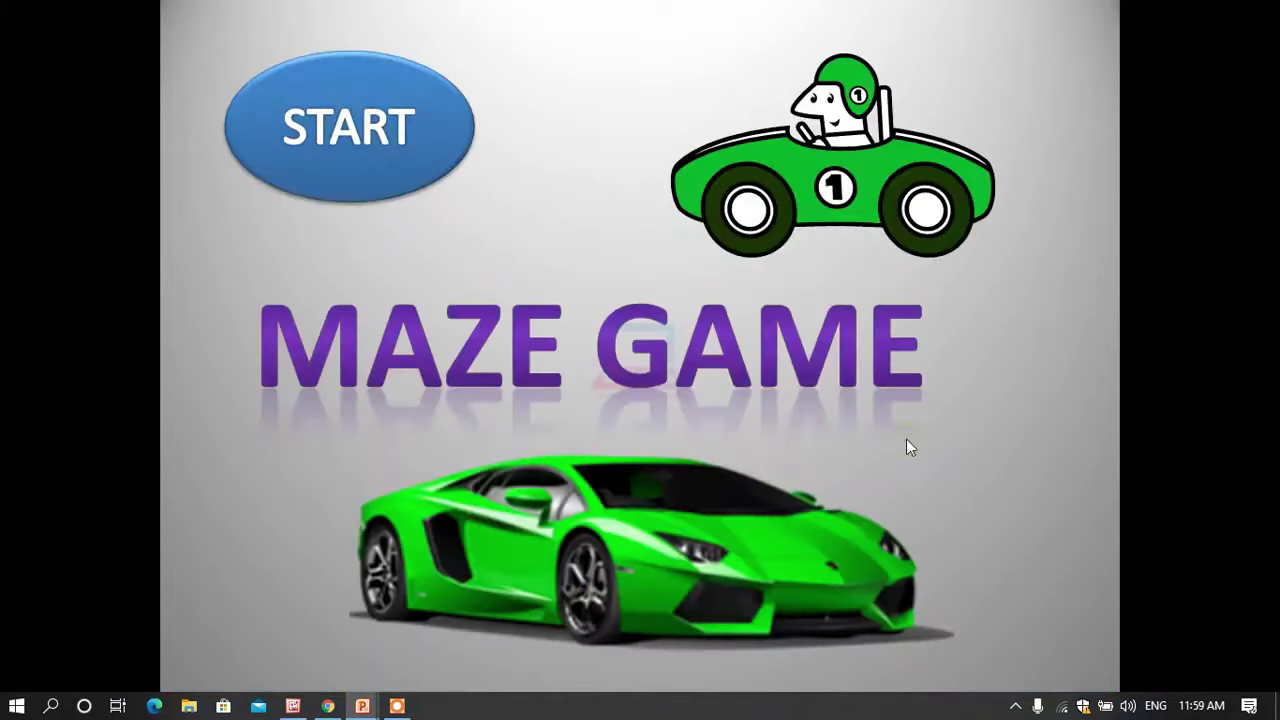
Step: Start the maze, stray off the black corridor onto the blue background and replay from the "YOU LOSS !!!" slide
click(388, 188)
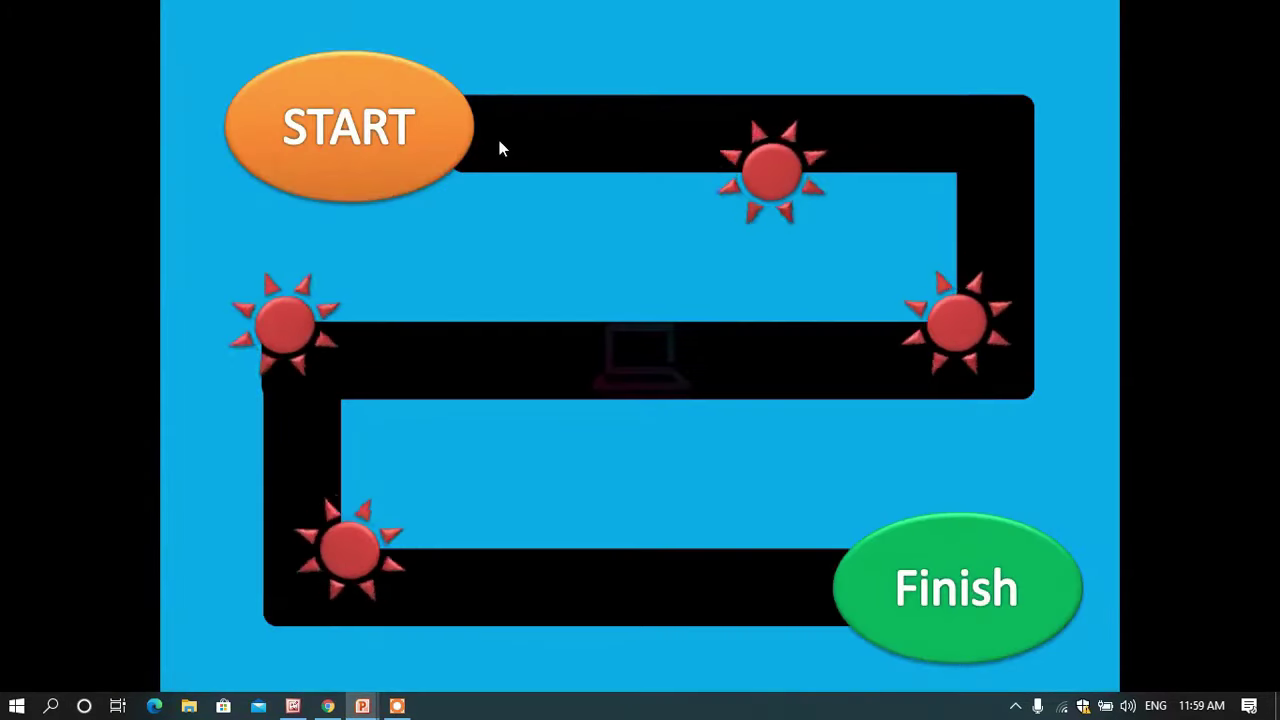
mouse_move(512, 192)
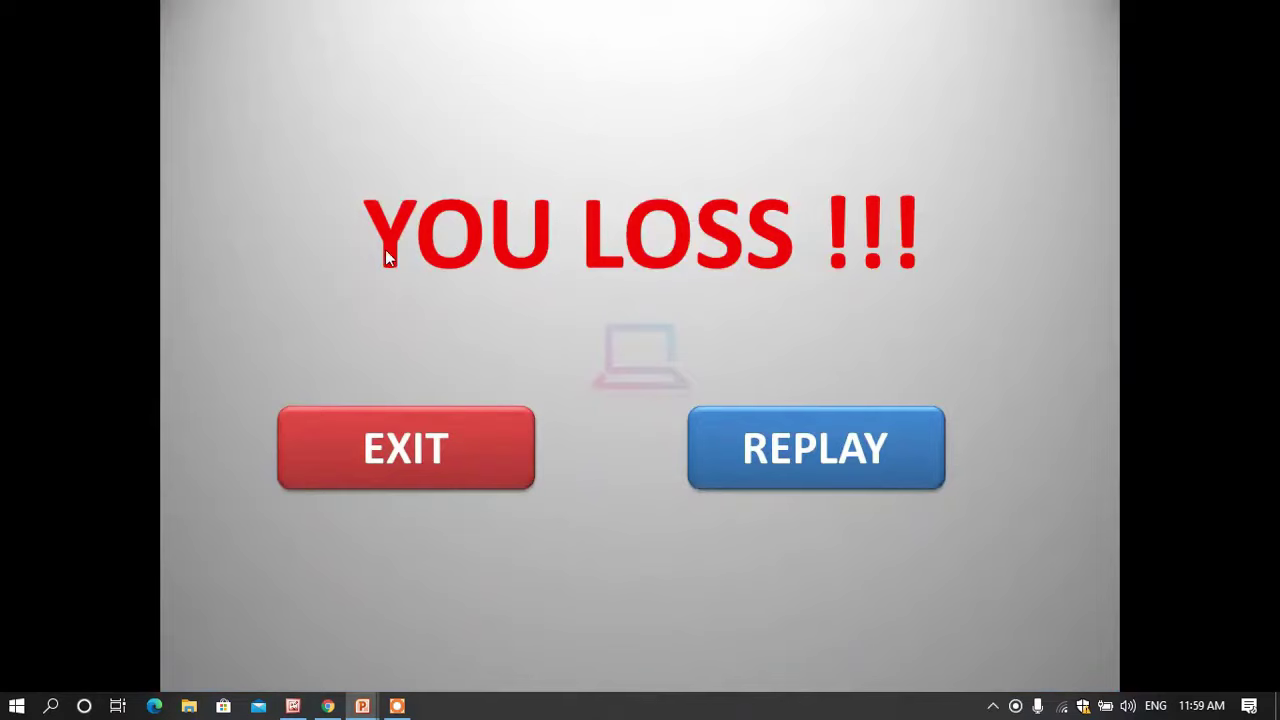
click(925, 440)
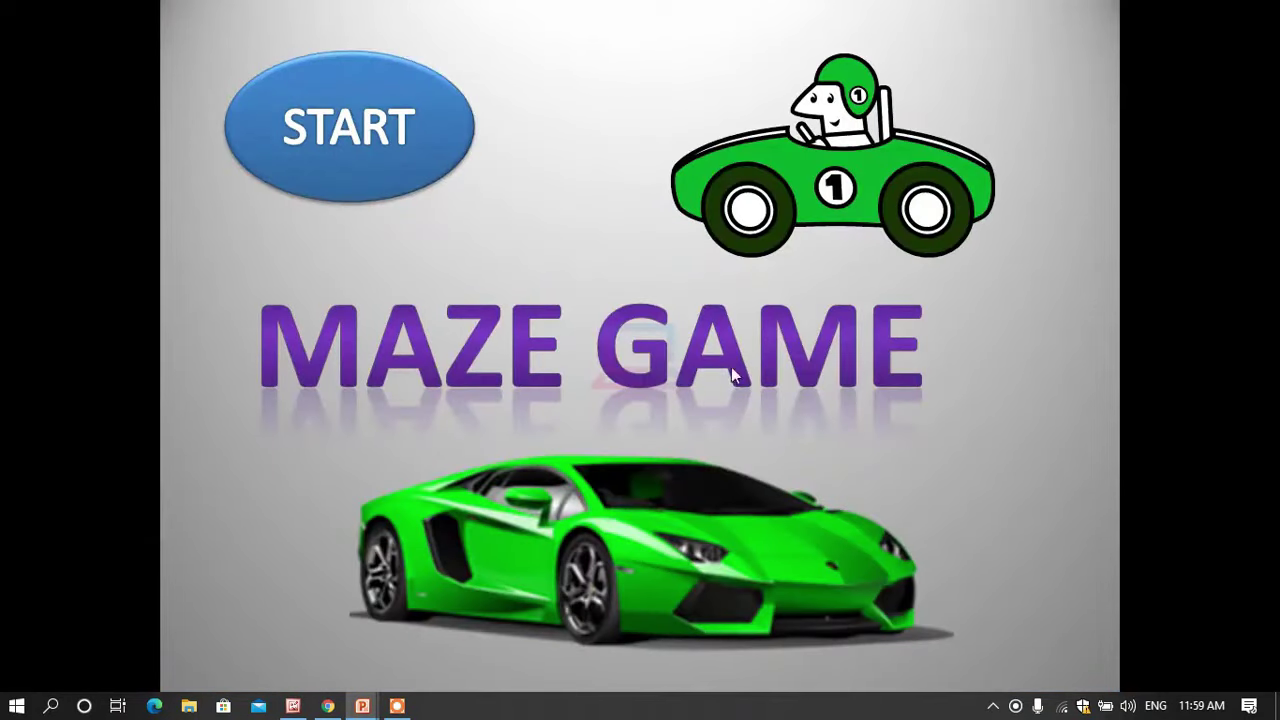
Step: Play the maze from START through to Finish, exit from the "YOU WIN !!!" slide and return to the title slide
click(426, 166)
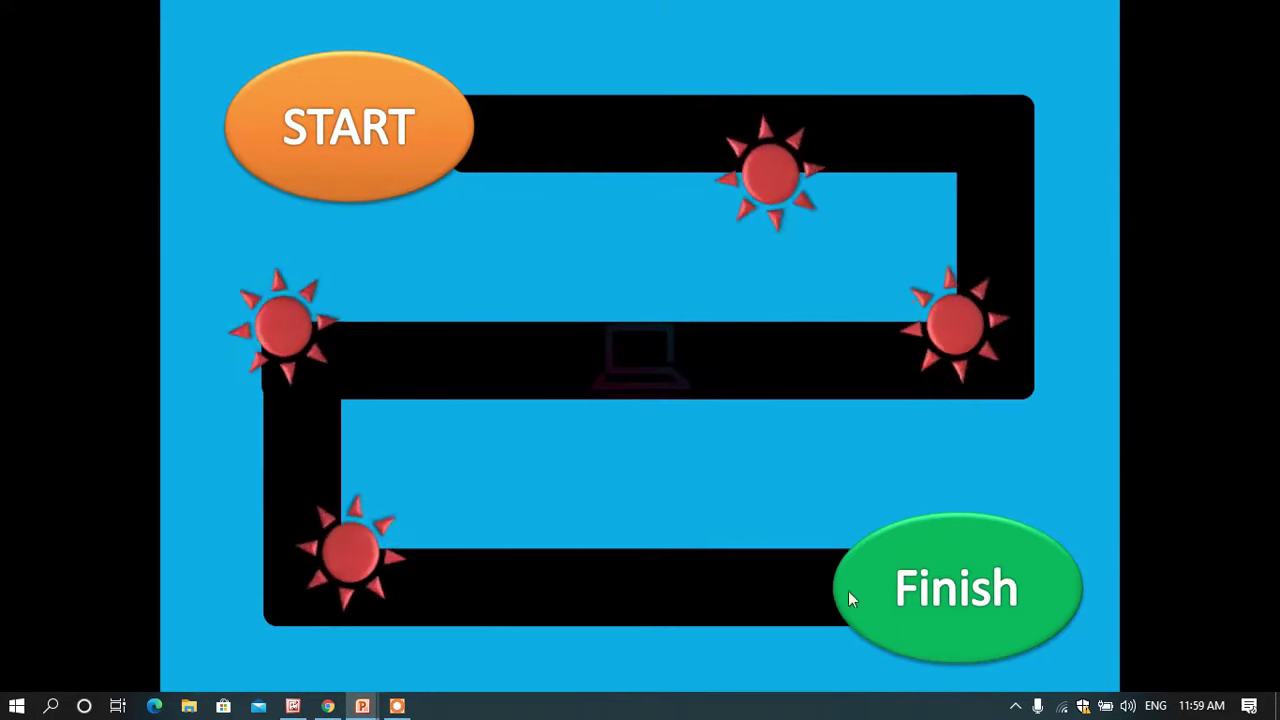
mouse_move(878, 590)
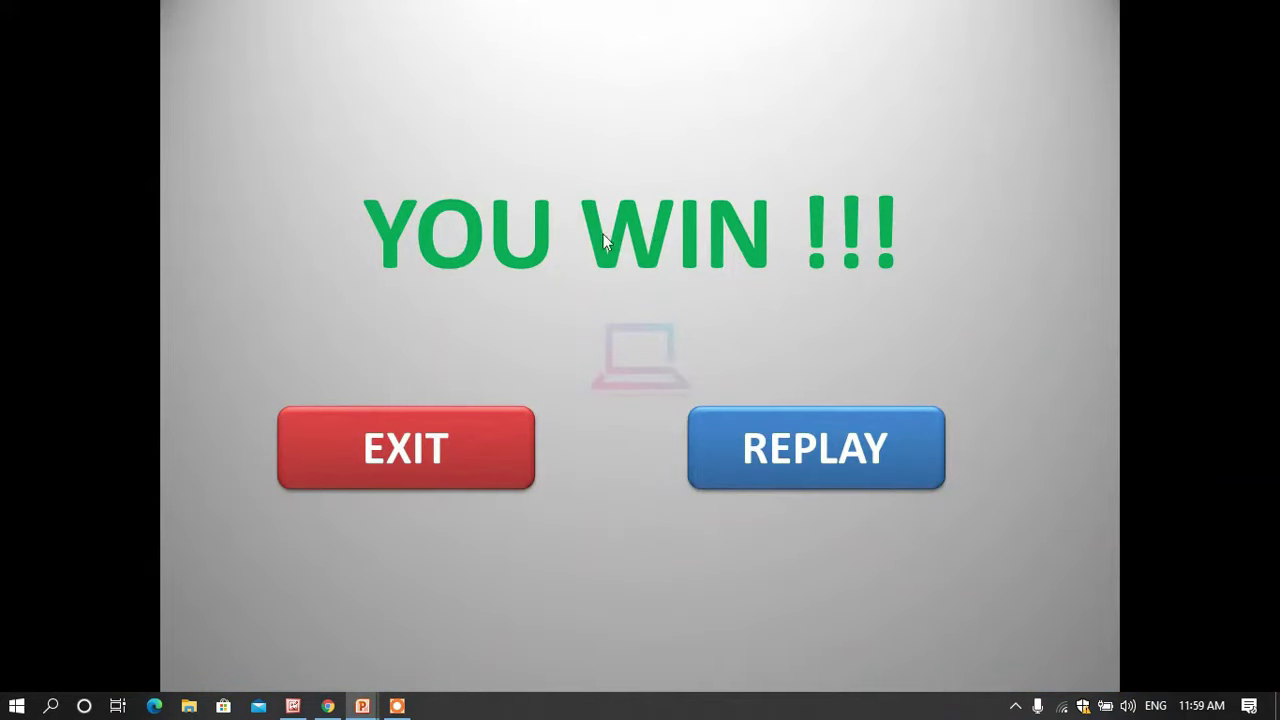
click(484, 466)
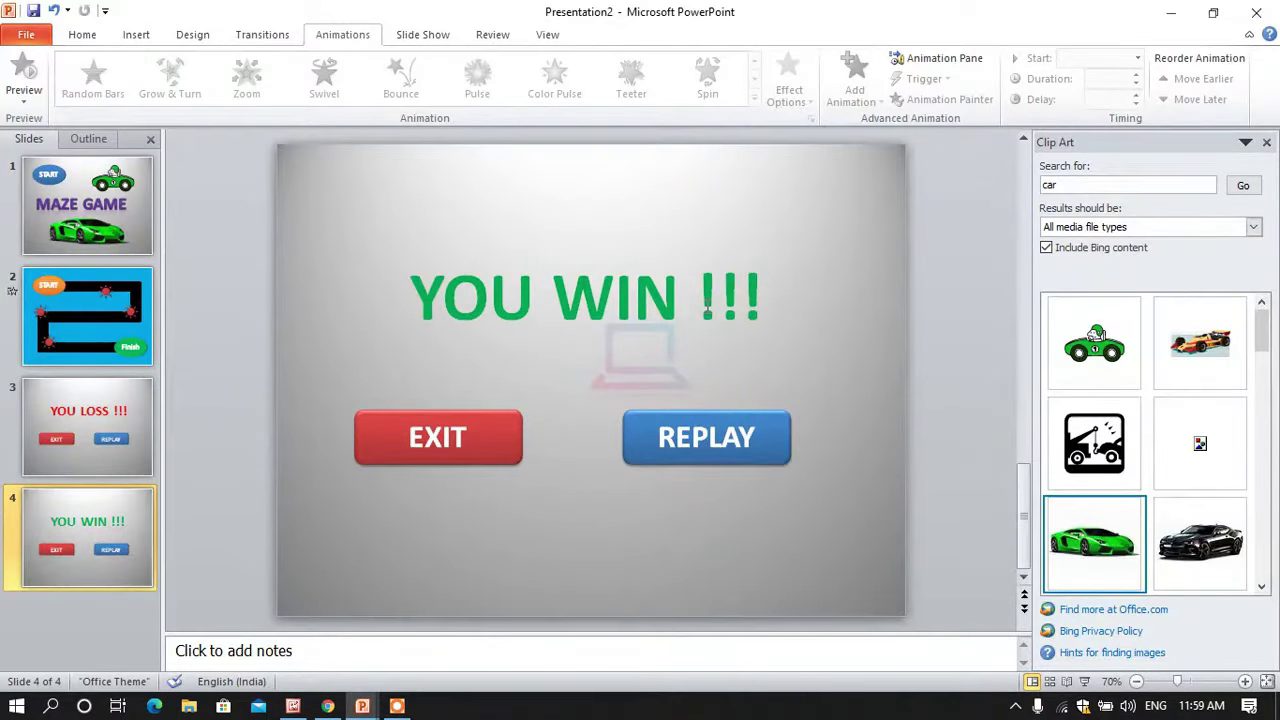
scroll(570, 350, up, 3)
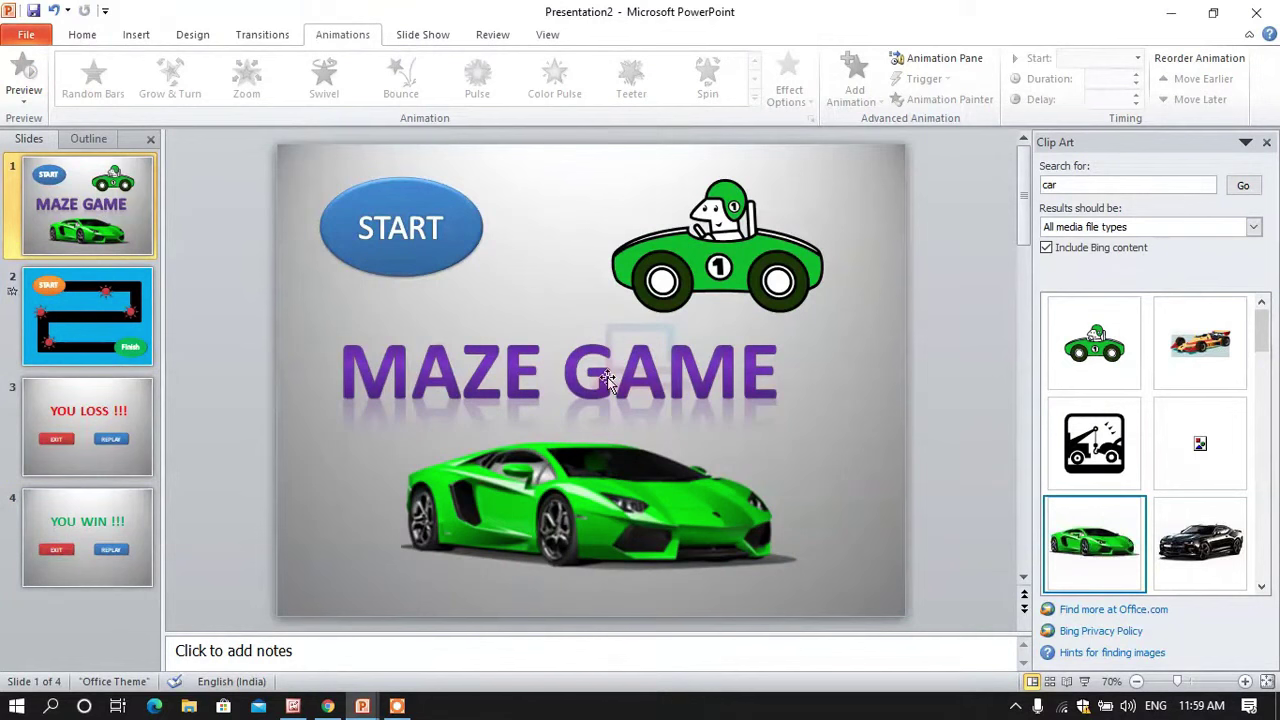